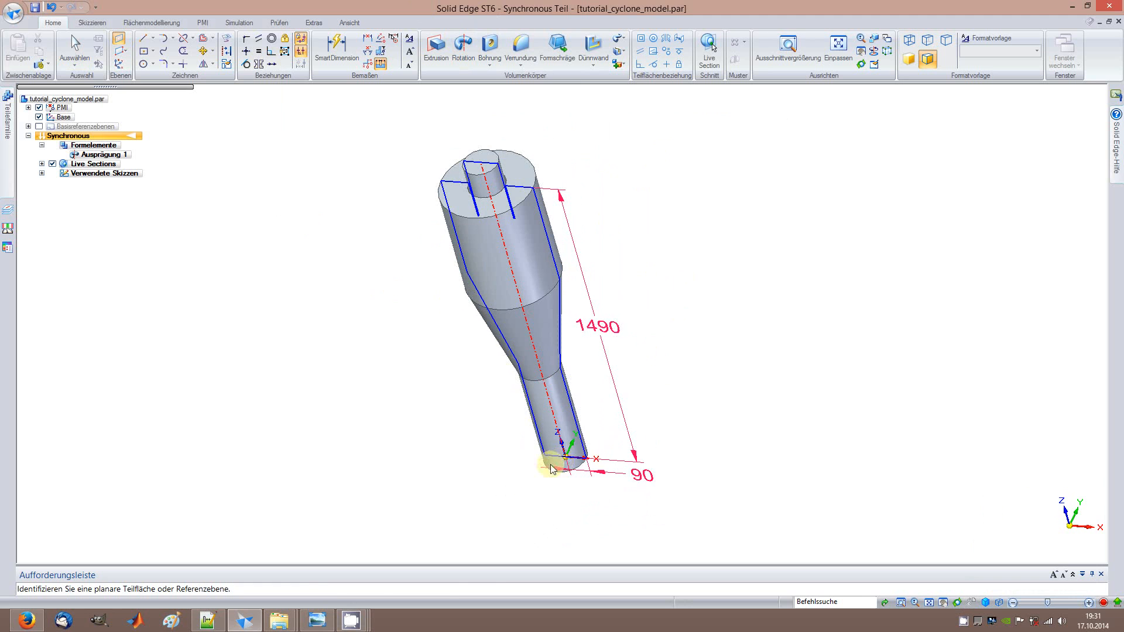
Create a reference plane on the XZ plane at the cyclone's base origin and move it 300 mm in the negative Y direction.
click(573, 458)
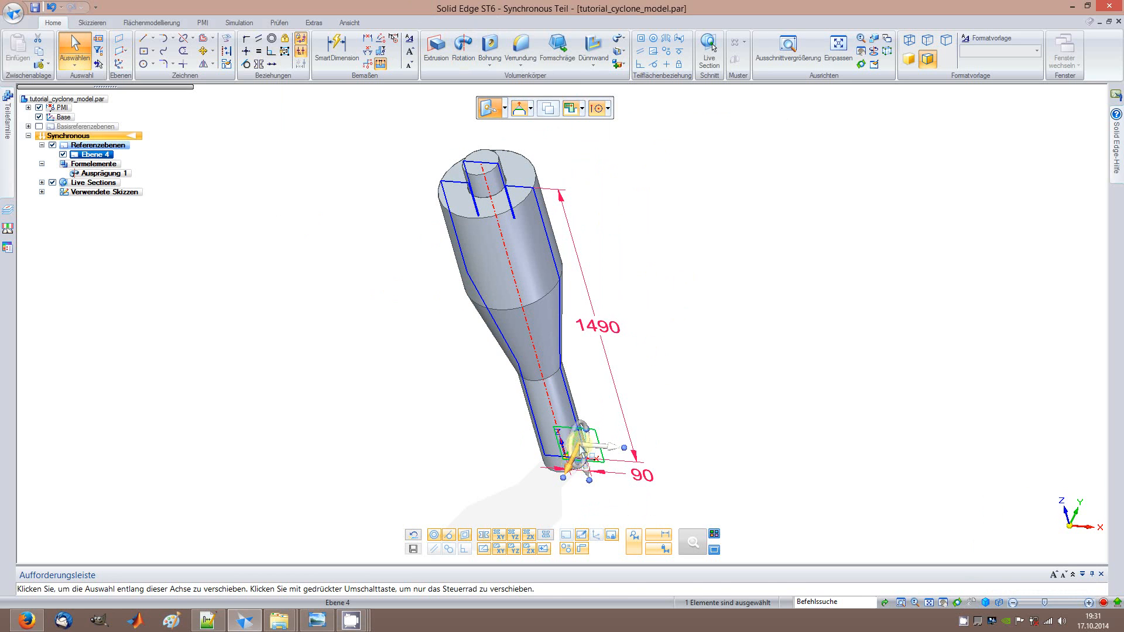
click(573, 459)
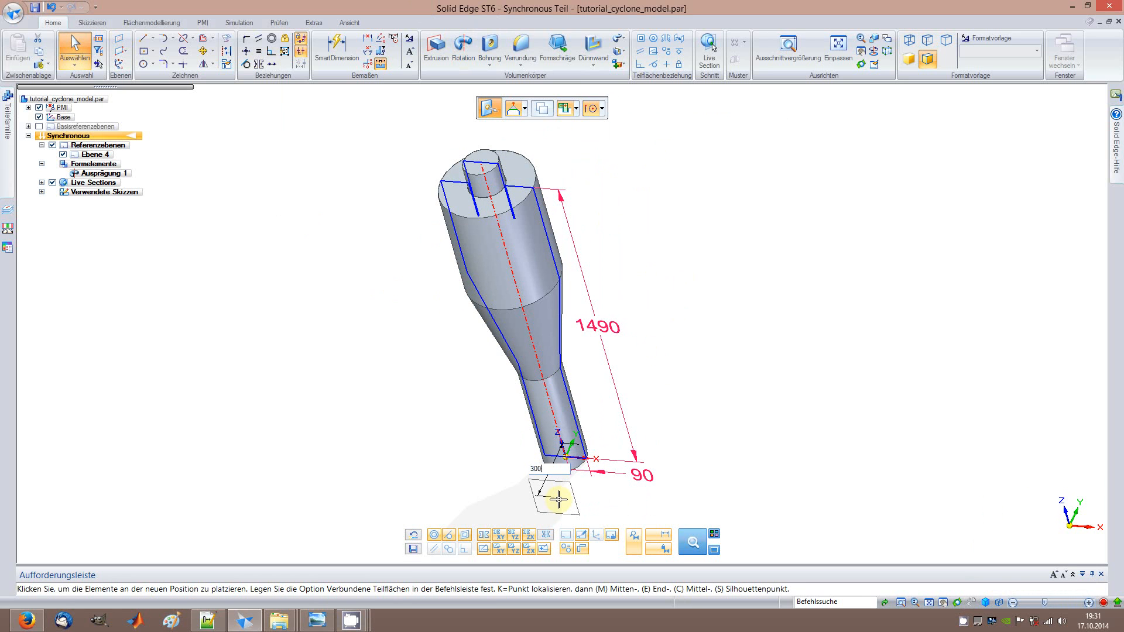
click(559, 499)
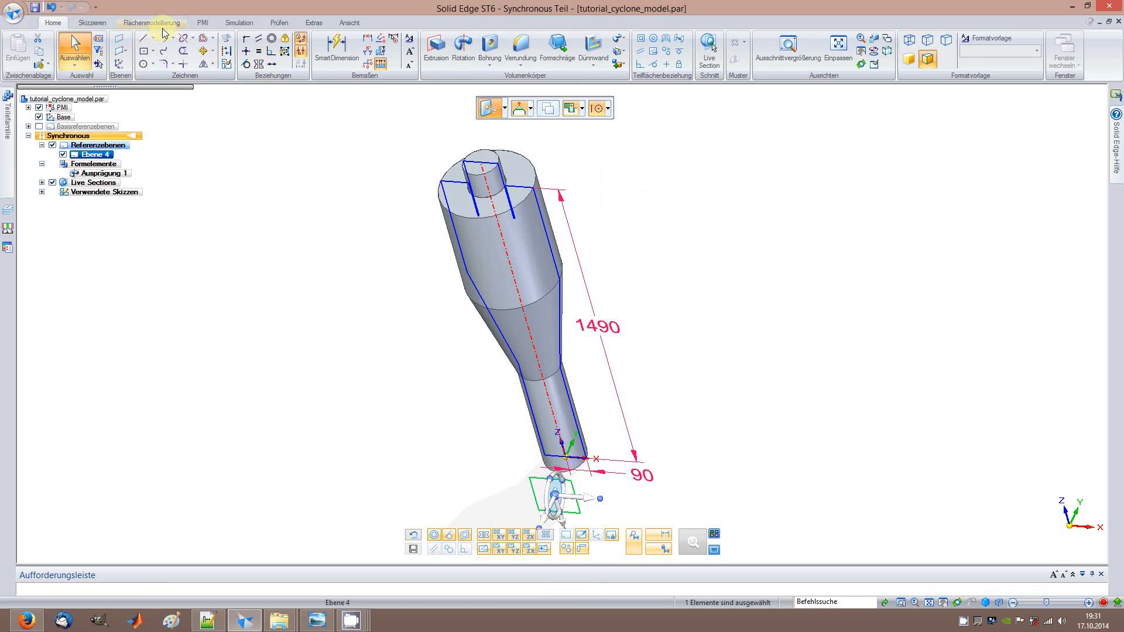
Lock sketching onto the offset reference plane.
click(142, 38)
click(560, 493)
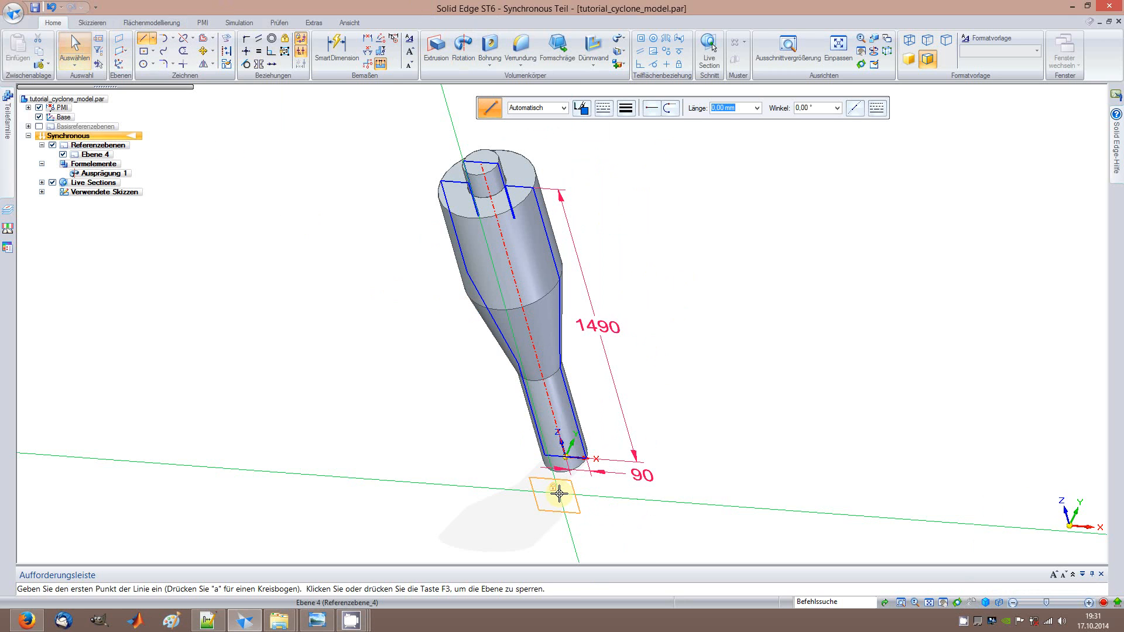
key(Escape)
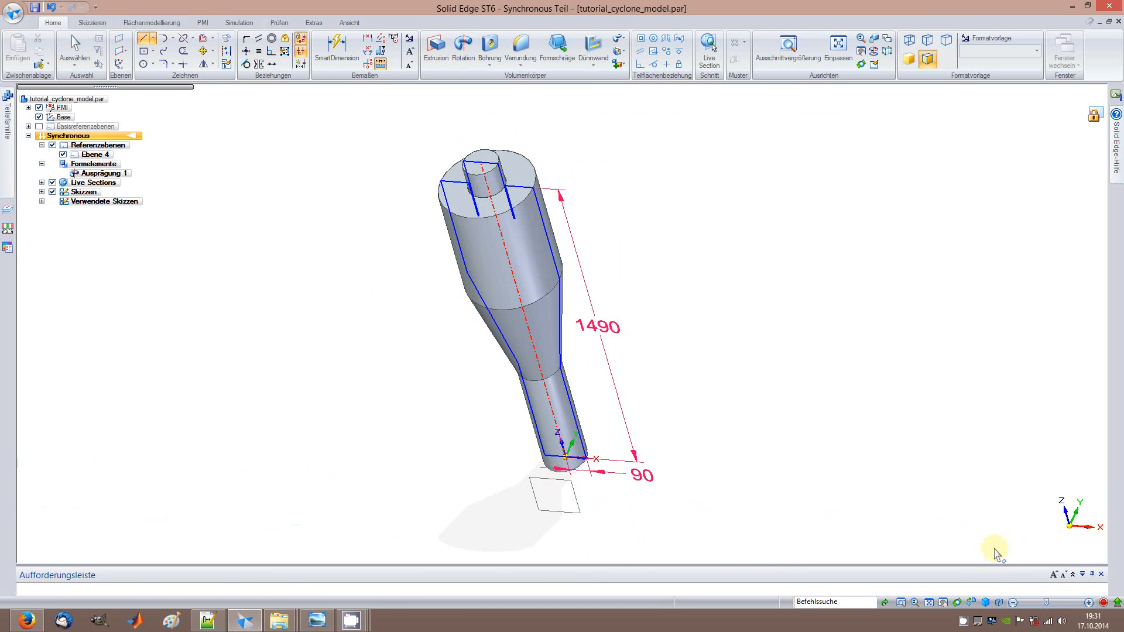
click(971, 603)
Sketch a three-point rectangle 175 mm high and 100 mm wide, starting at the upper left corner of the cyclone's main cylinder.
click(153, 52)
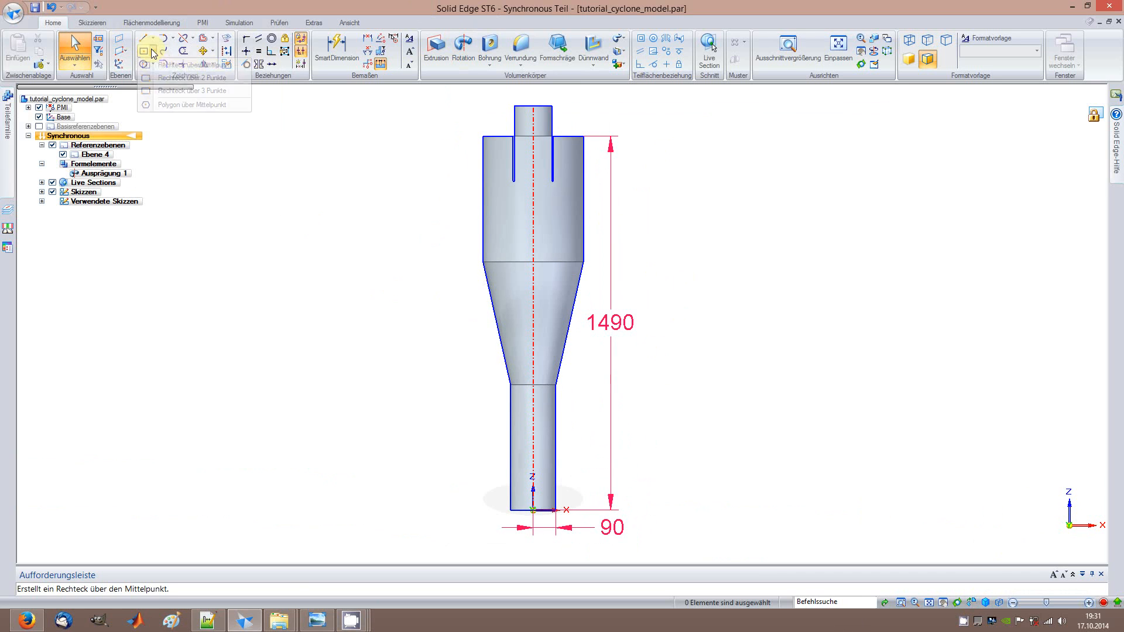
click(161, 93)
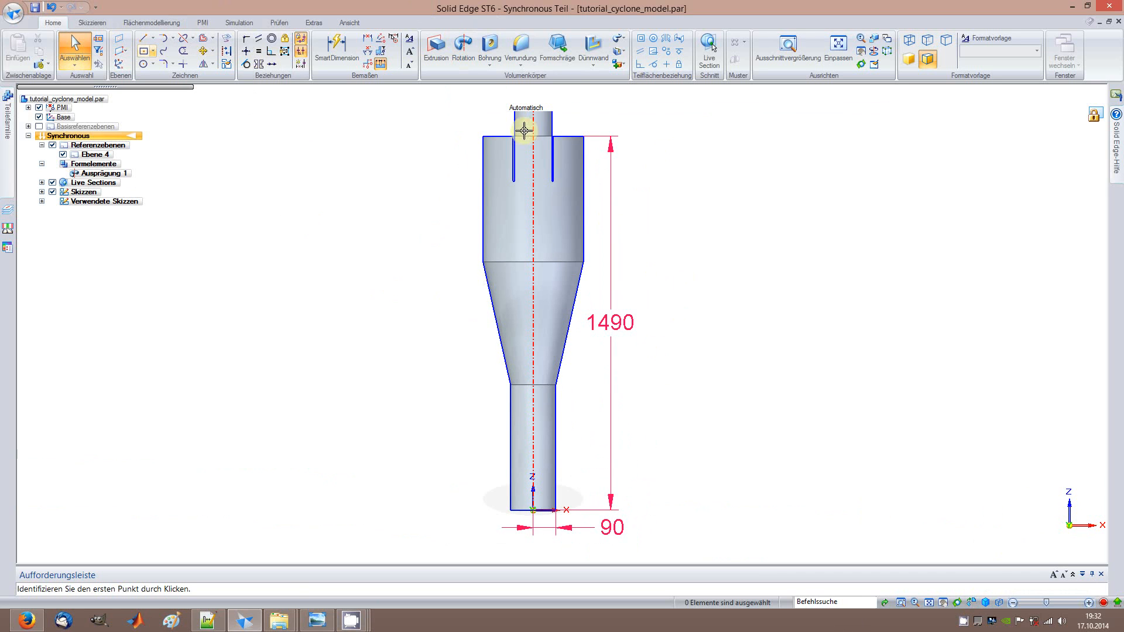
click(482, 137)
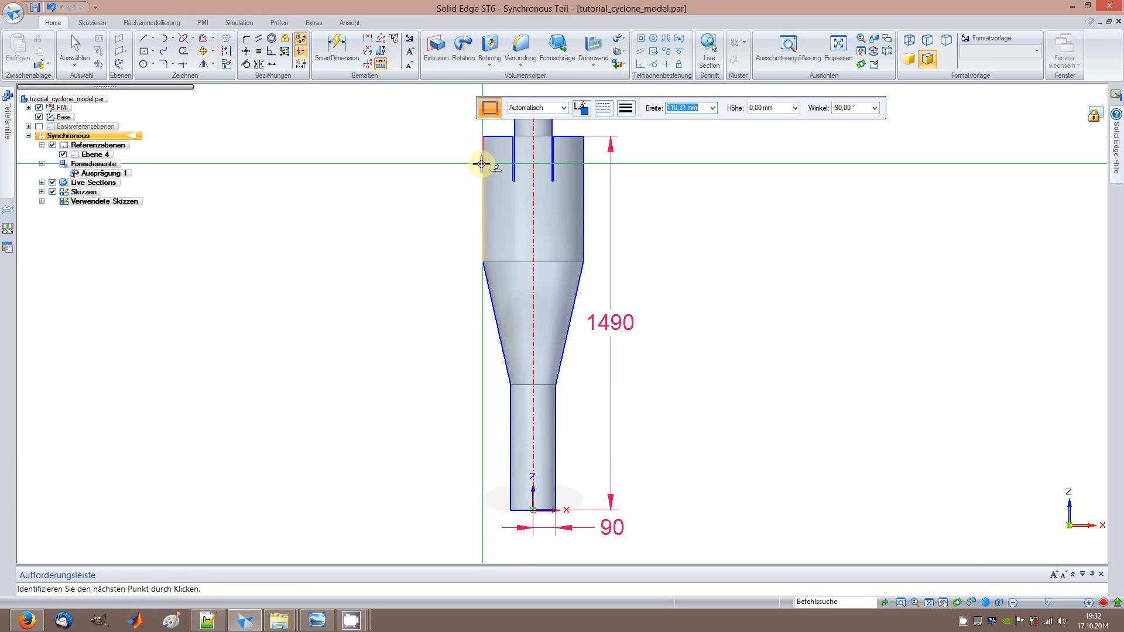
text(175)
key(Tab)
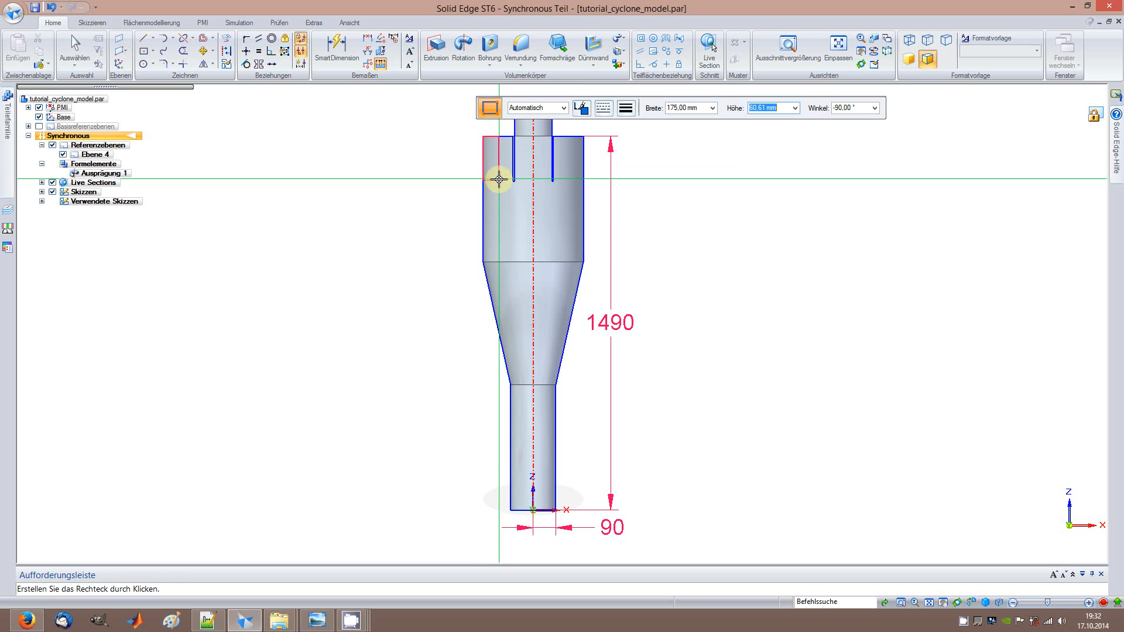
text(100)
key(Return)
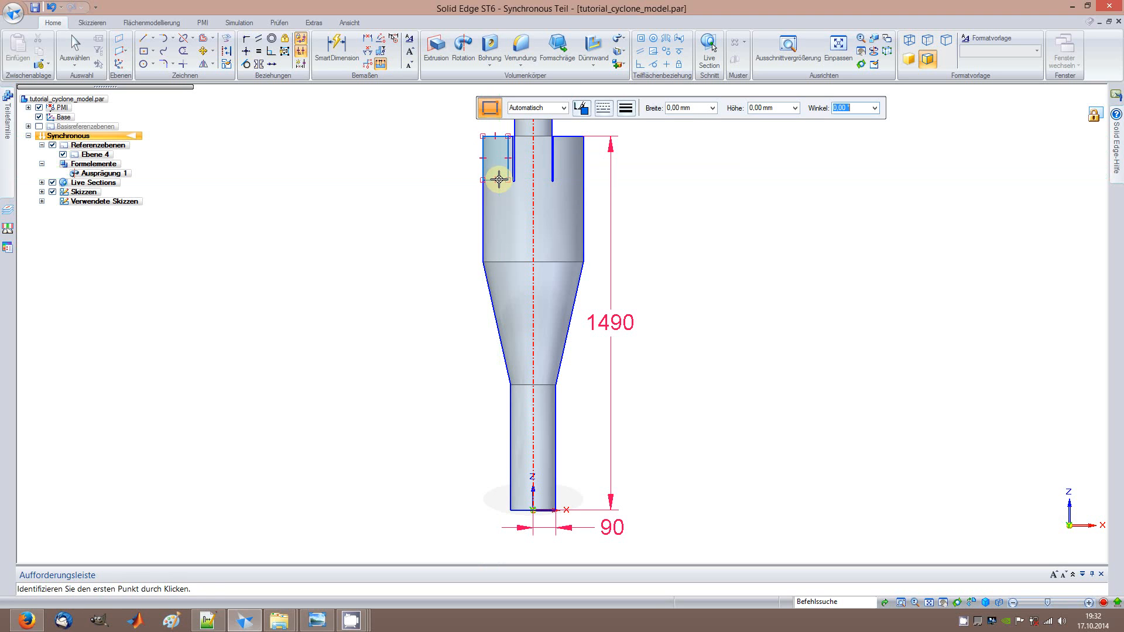
Extrude the rectangle from the offset plane into the cyclone's main cylinder to form the inlet.
click(433, 49)
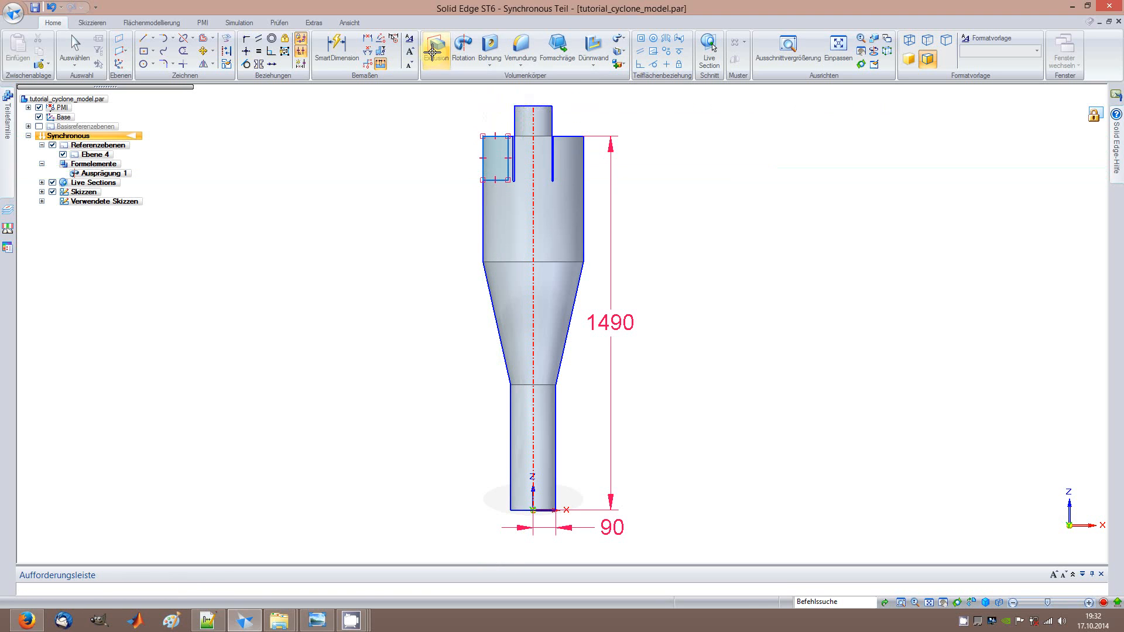
click(495, 172)
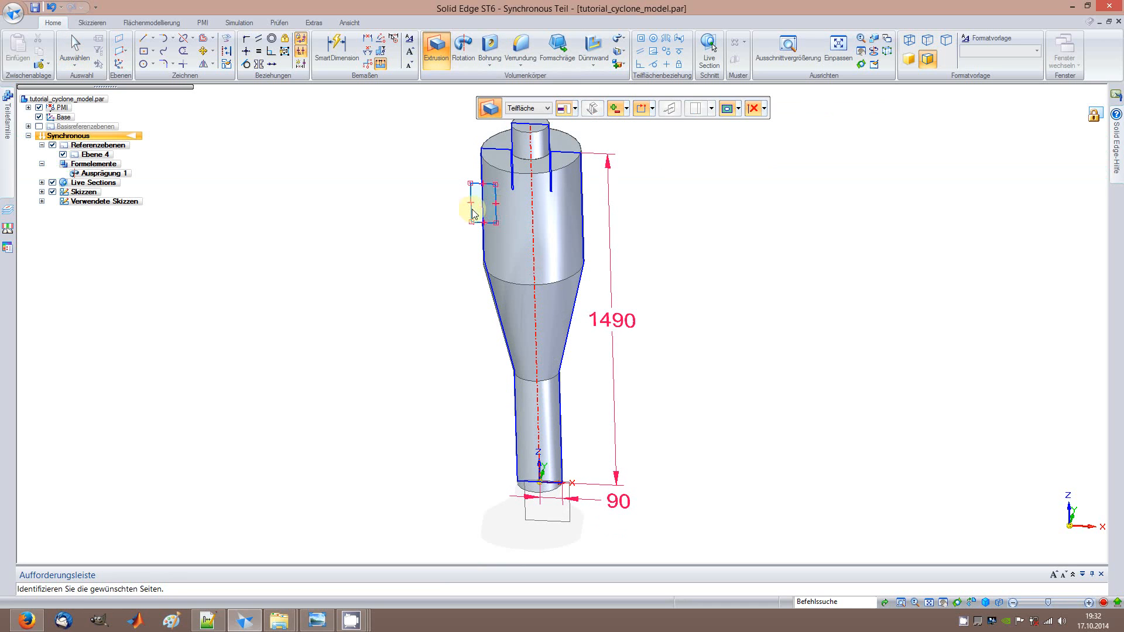
click(447, 144)
middle_drag(441, 196, 409, 188)
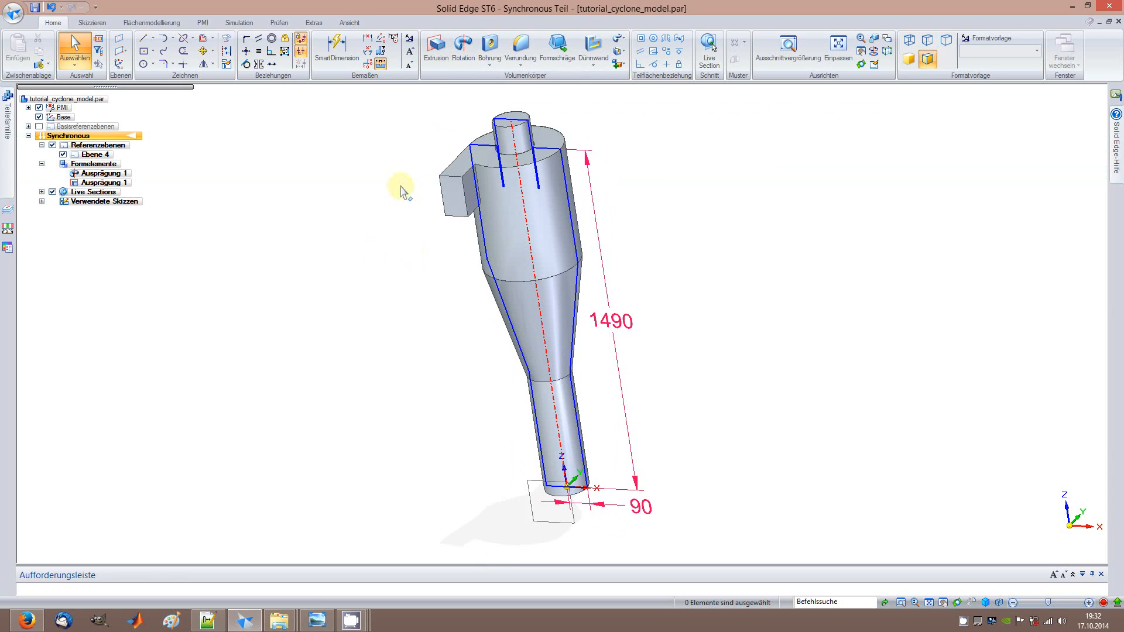
Export the model in IGES format as tutorial_cyclone_model.igs in the solid edge folder.
click(13, 12)
mouse_move(10, 82)
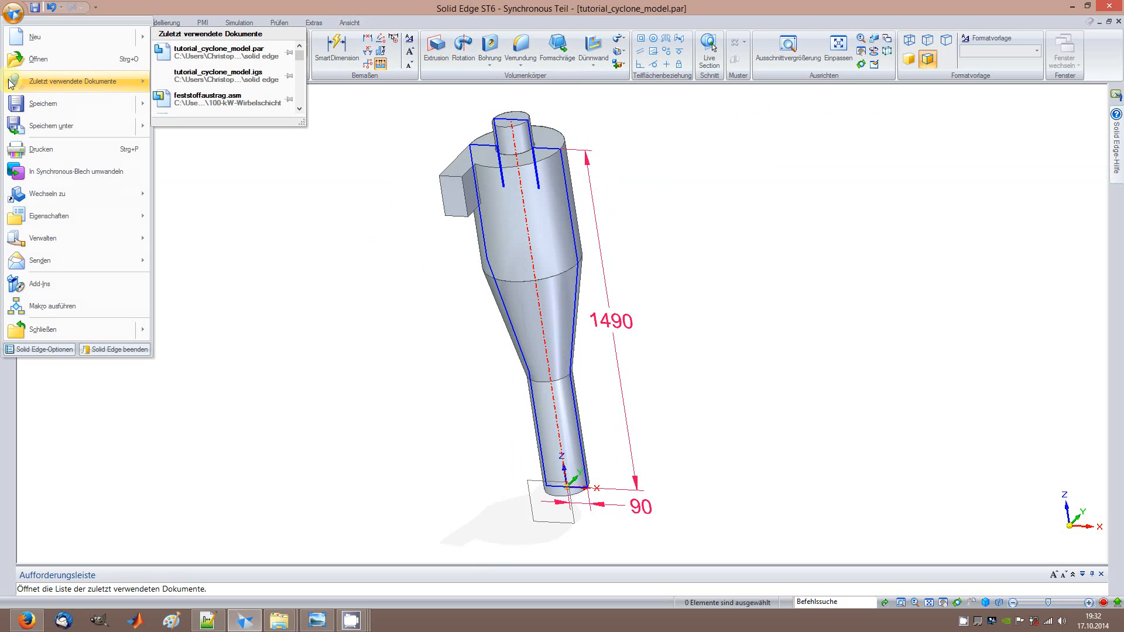
click(161, 153)
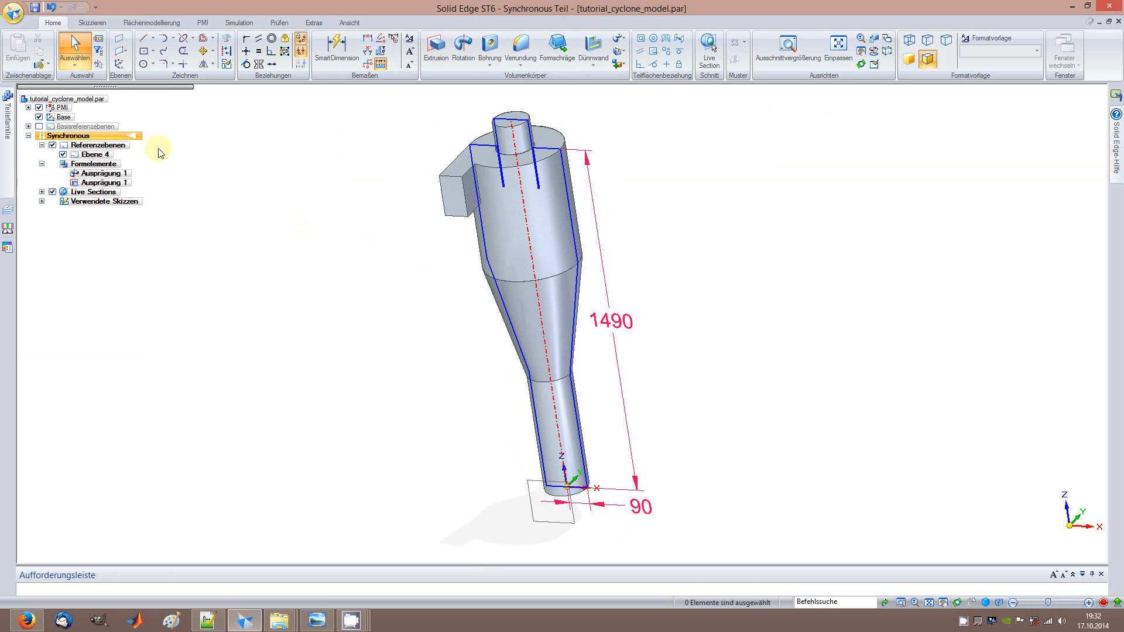
click(499, 366)
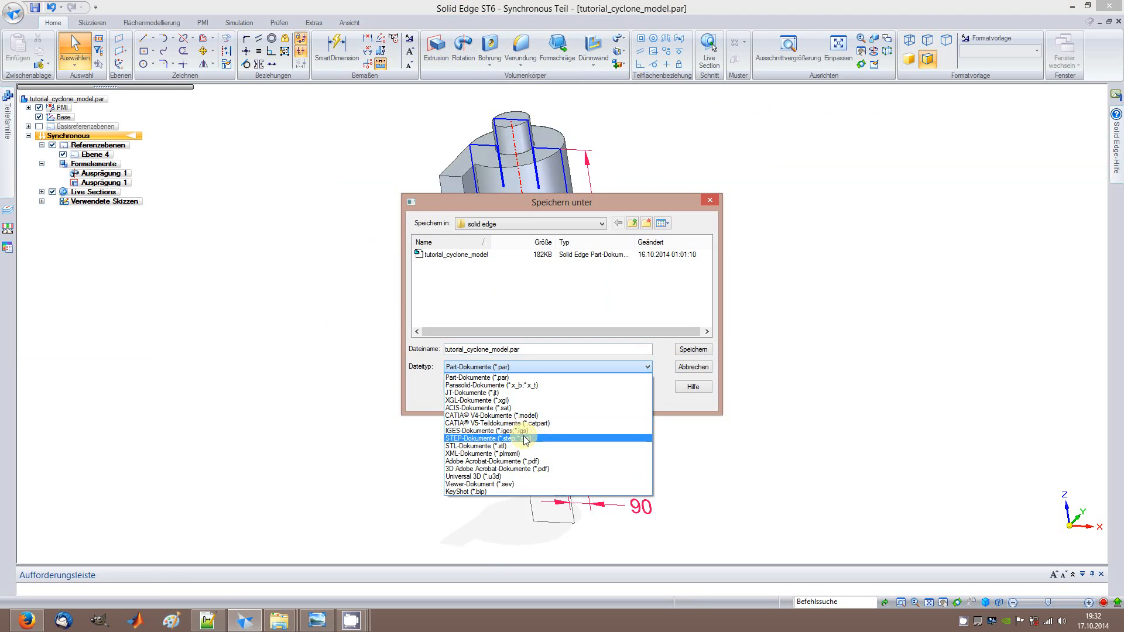
click(523, 431)
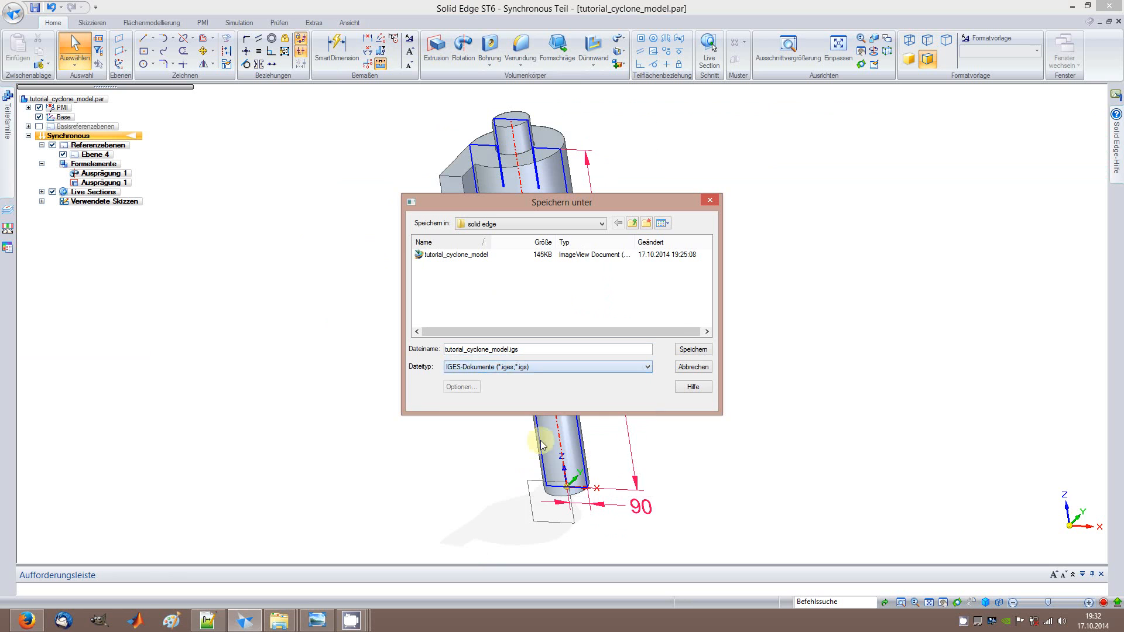
click(684, 353)
click(584, 334)
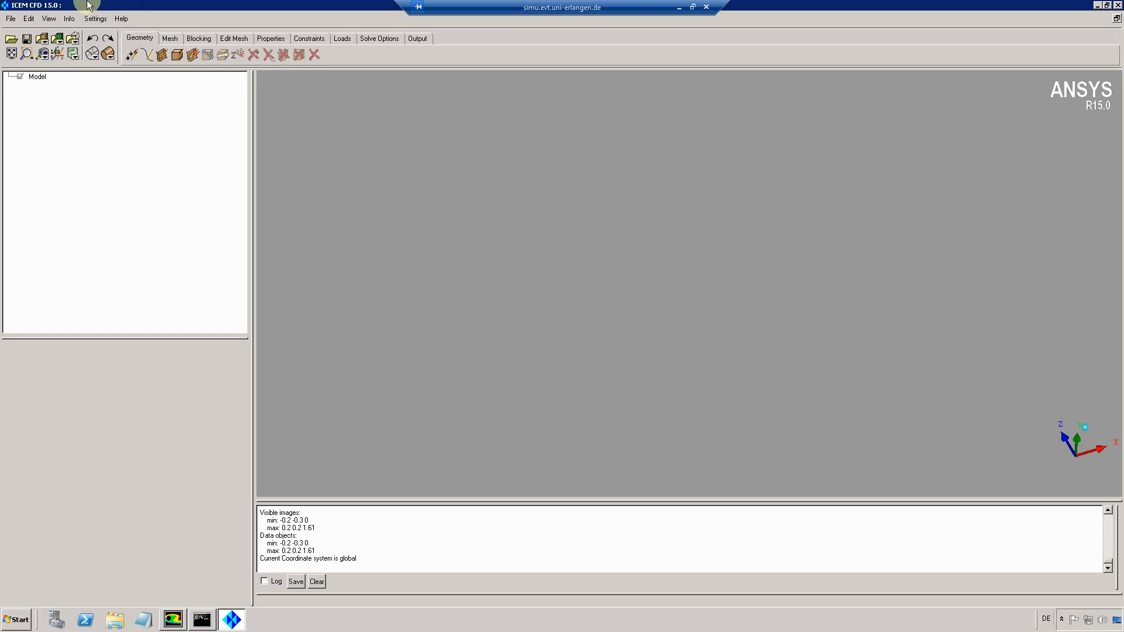
Switch to ICEM CFD and import the IGES model tutorial_cyclone_model.igs from the CAD_ICEM folder with default units.
click(10, 18)
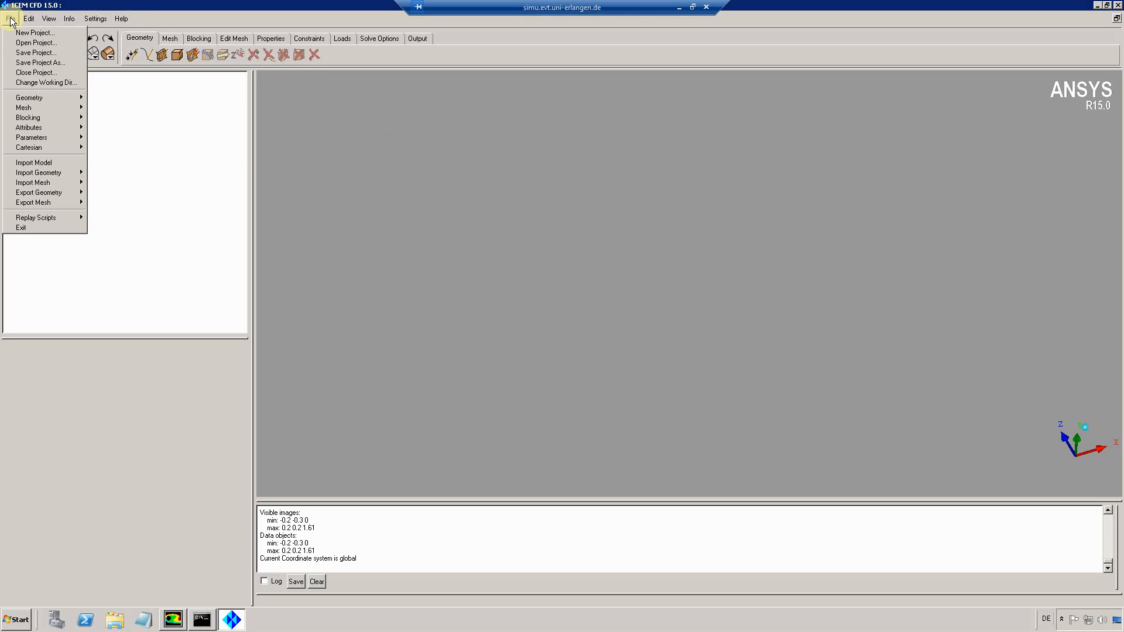
click(34, 162)
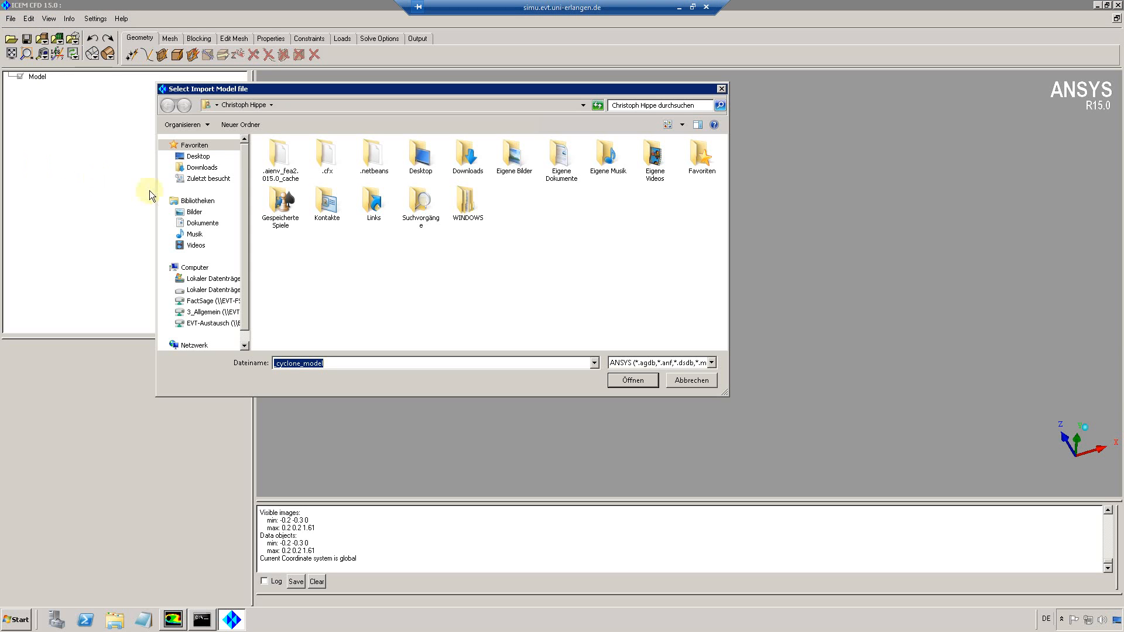
click(202, 178)
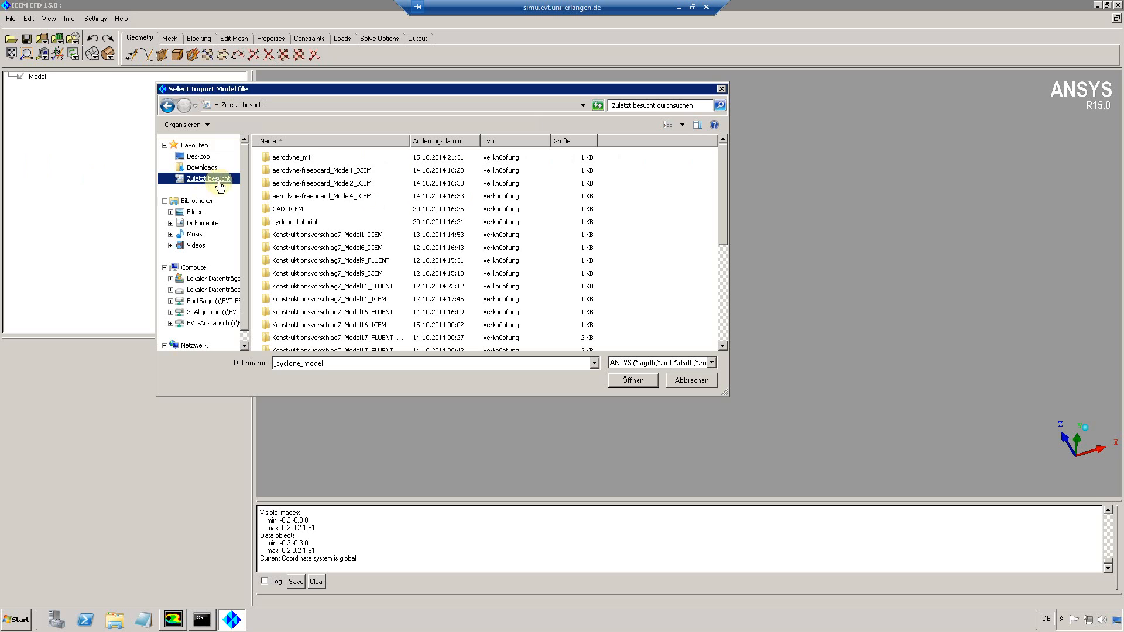
double_click(287, 209)
click(660, 364)
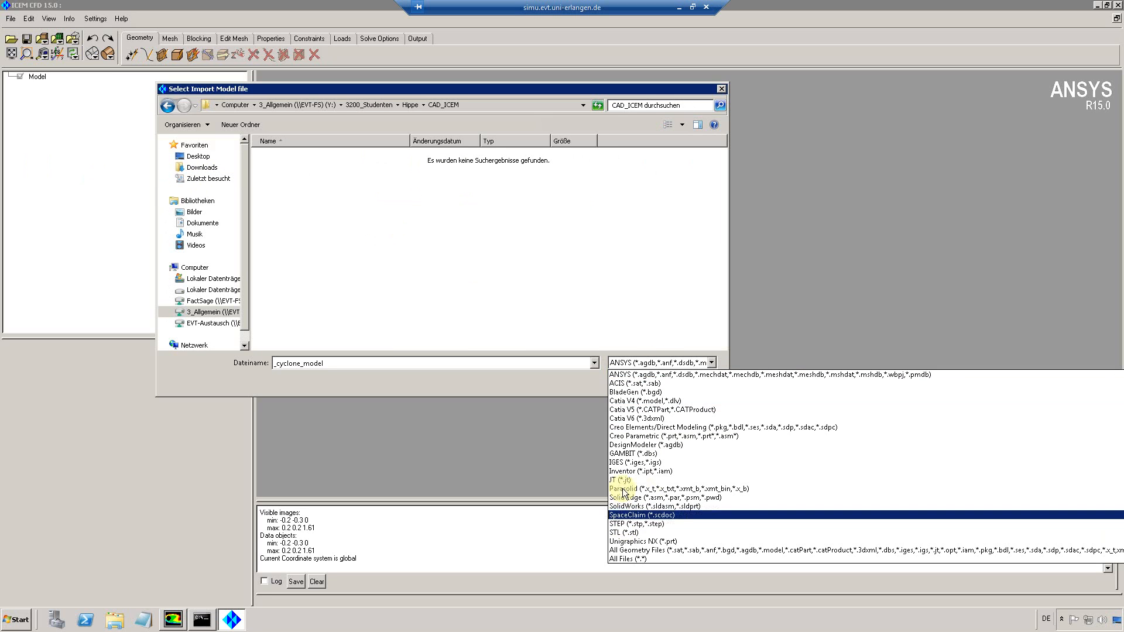
click(629, 462)
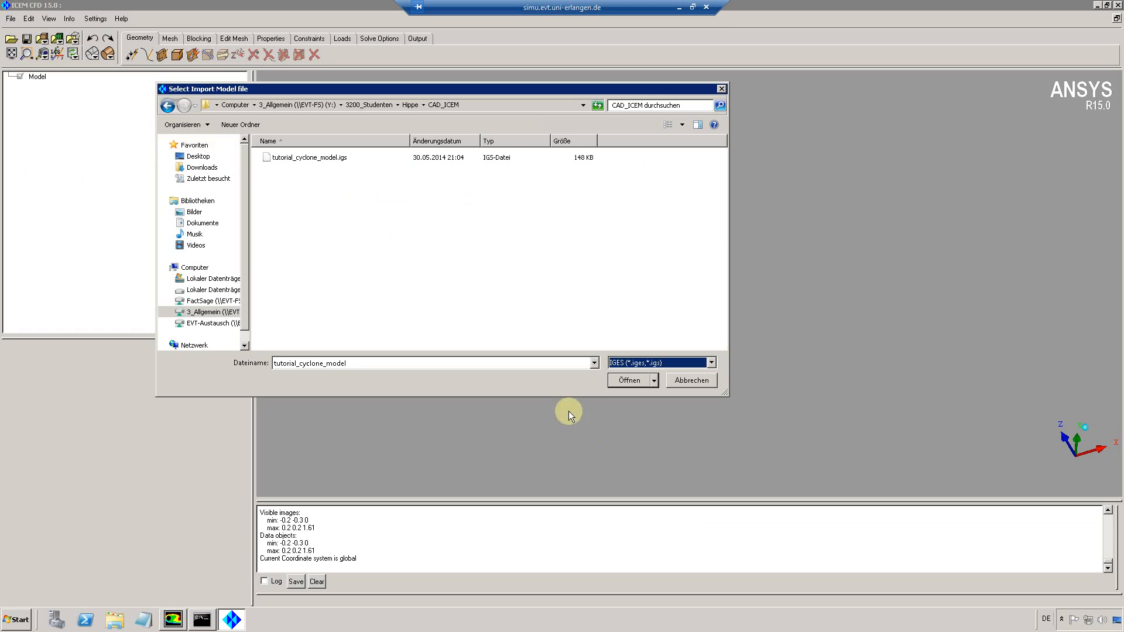
click(304, 158)
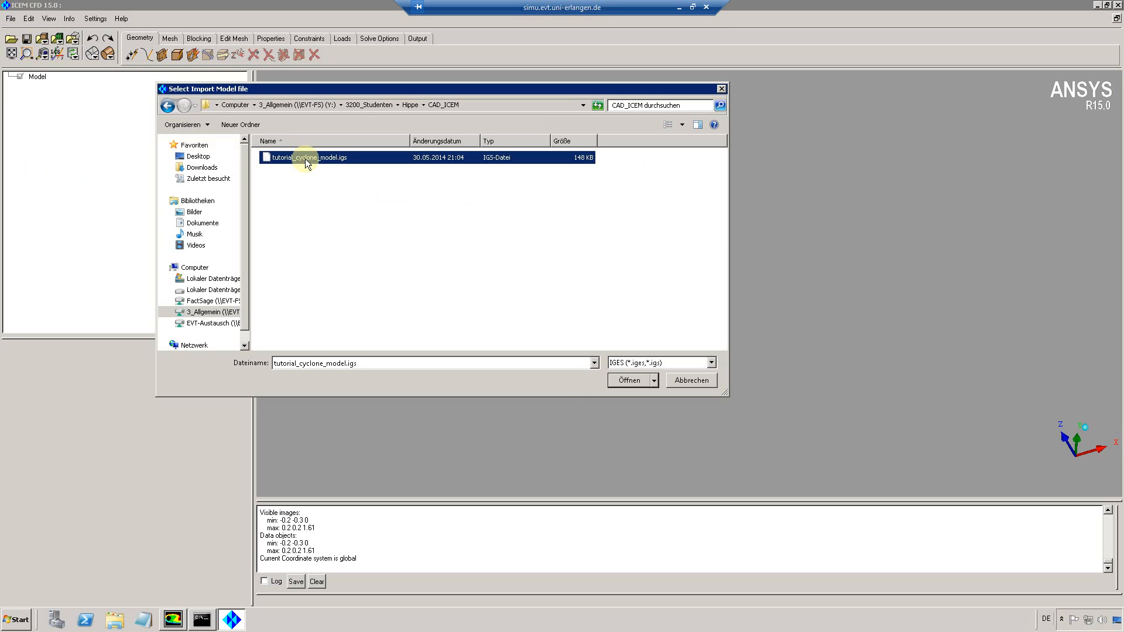
double_click(305, 158)
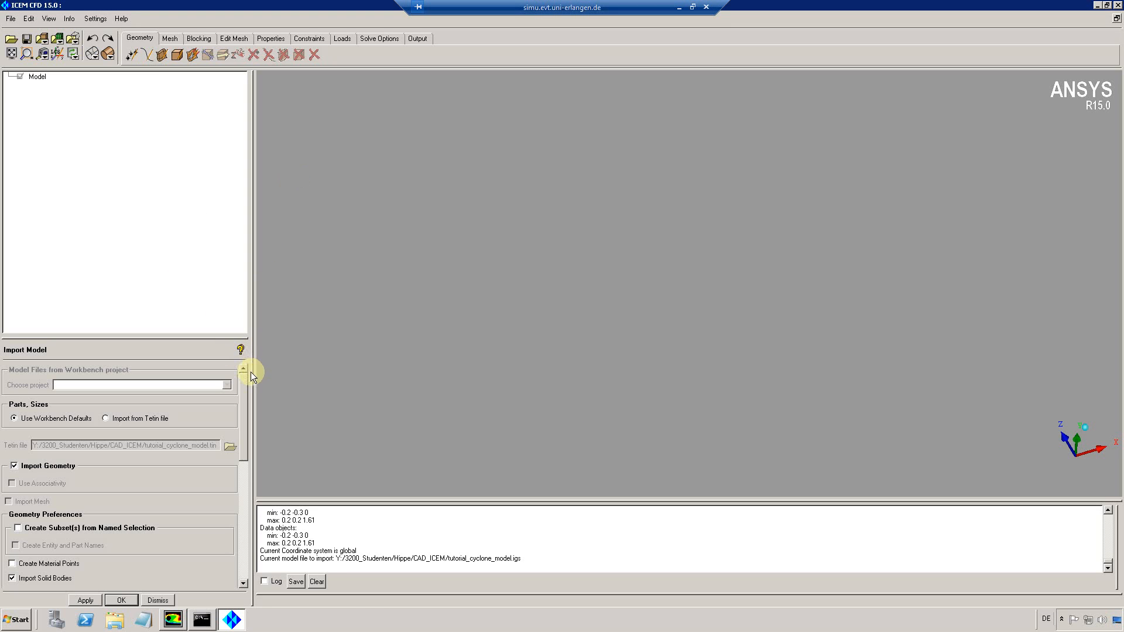
drag(241, 388, 226, 556)
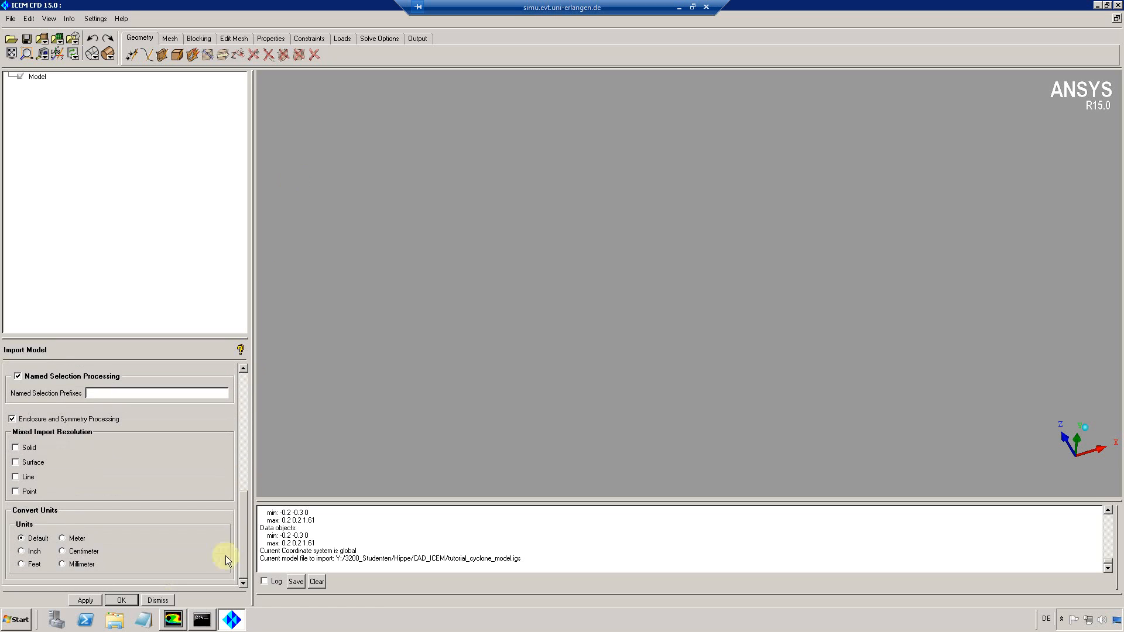
click(122, 600)
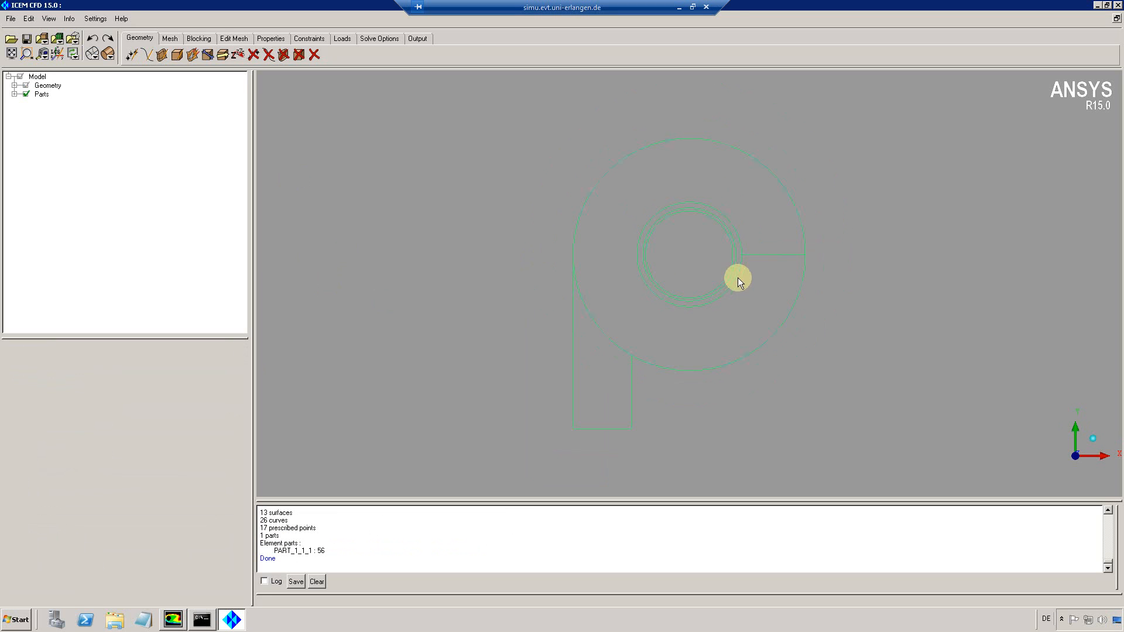
Display the imported geometry's surfaces with solid shading and examine the cyclone's shape.
drag(596, 242, 230, 176)
click(15, 86)
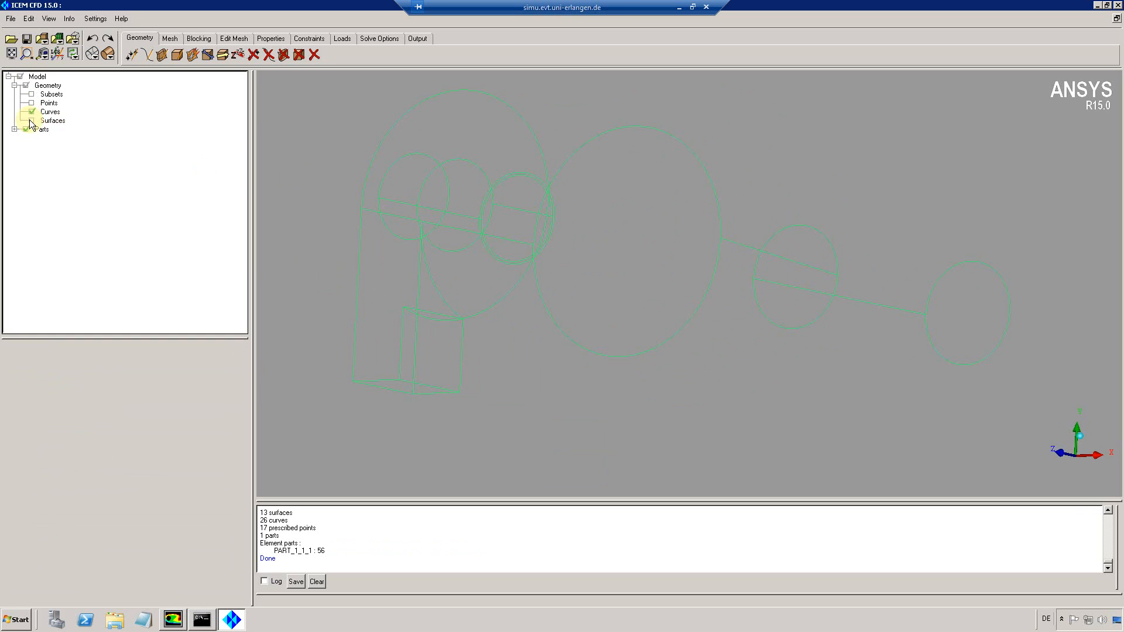
click(32, 120)
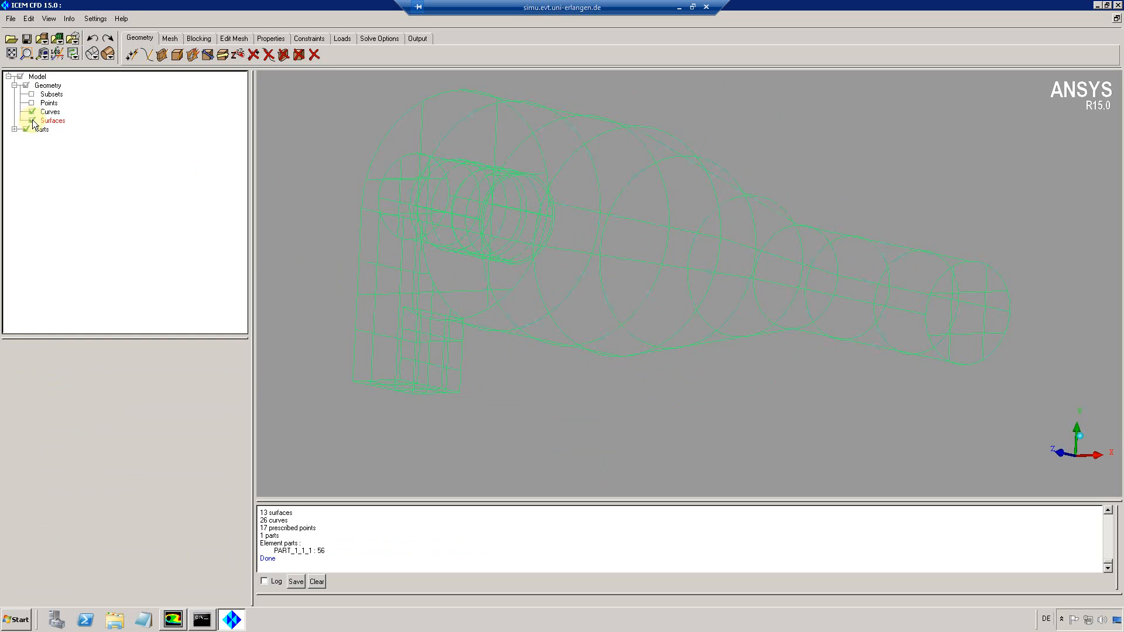
click(108, 53)
mouse_move(471, 212)
mouse_down()
mouse_move(535, 240)
mouse_move(547, 207)
mouse_move(536, 197)
mouse_up()
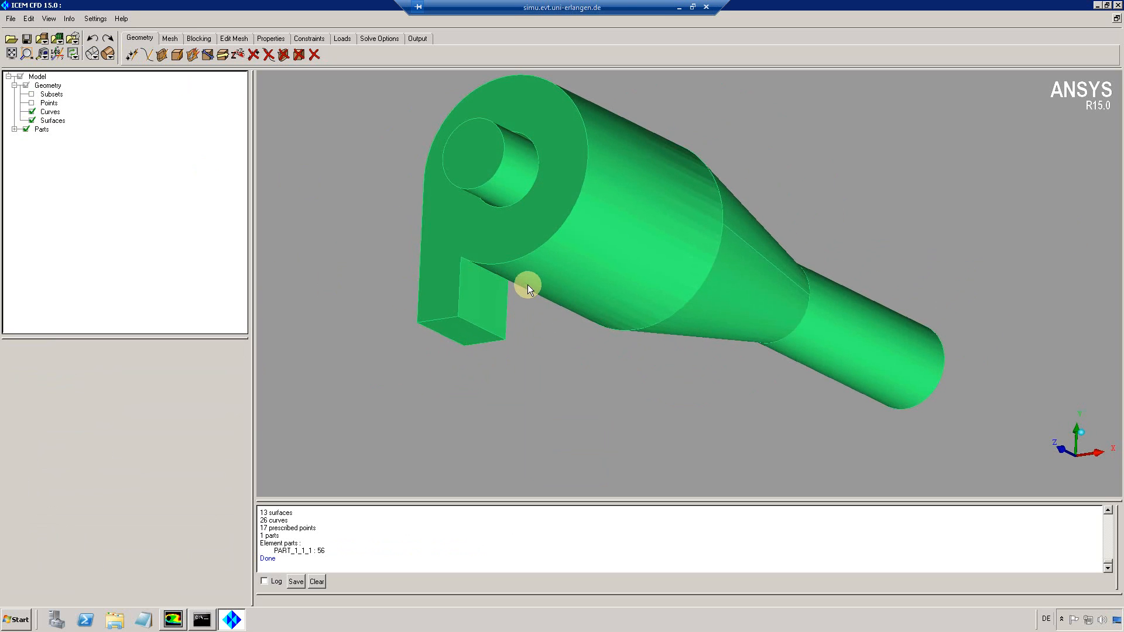
middle_drag(619, 307, 606, 323)
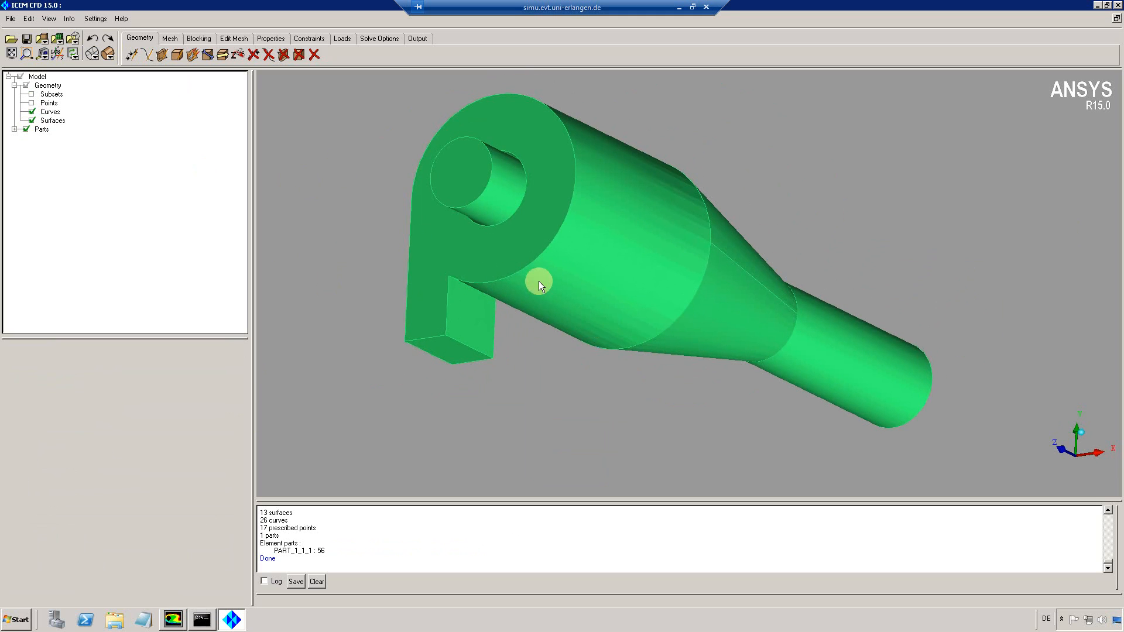
Hide the surfaces and show the geometry's points together with its curves.
click(32, 120)
click(32, 103)
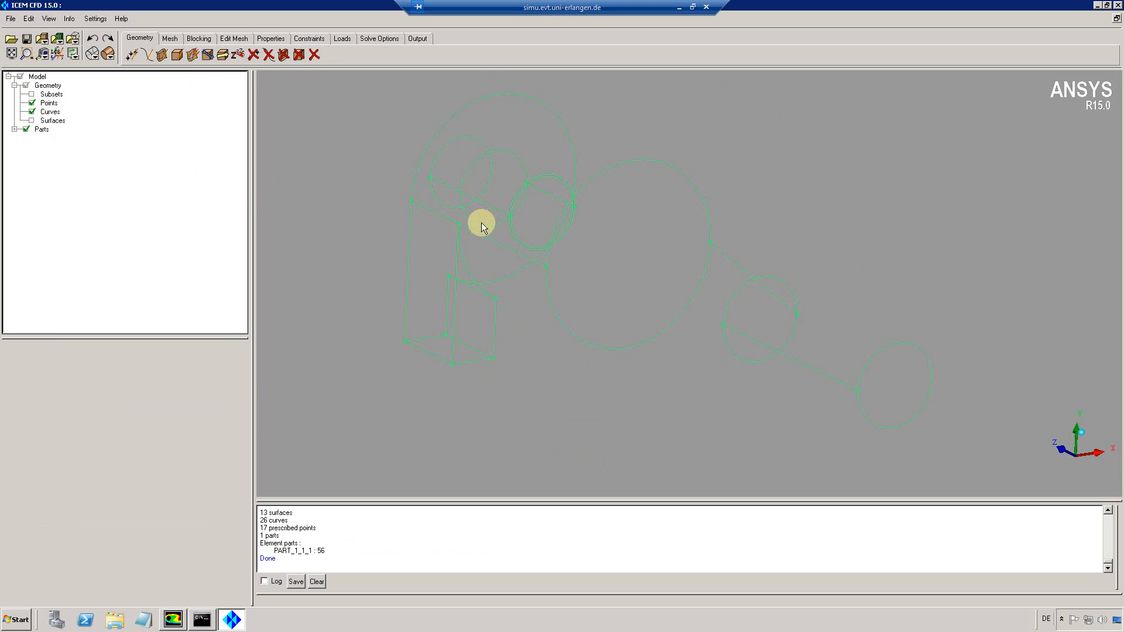
drag(503, 197, 504, 191)
Create points on the outlet pipe's outer circle at the cyclone lid, at curve parameters 0.25, 0.5 and 0.75.
click(131, 55)
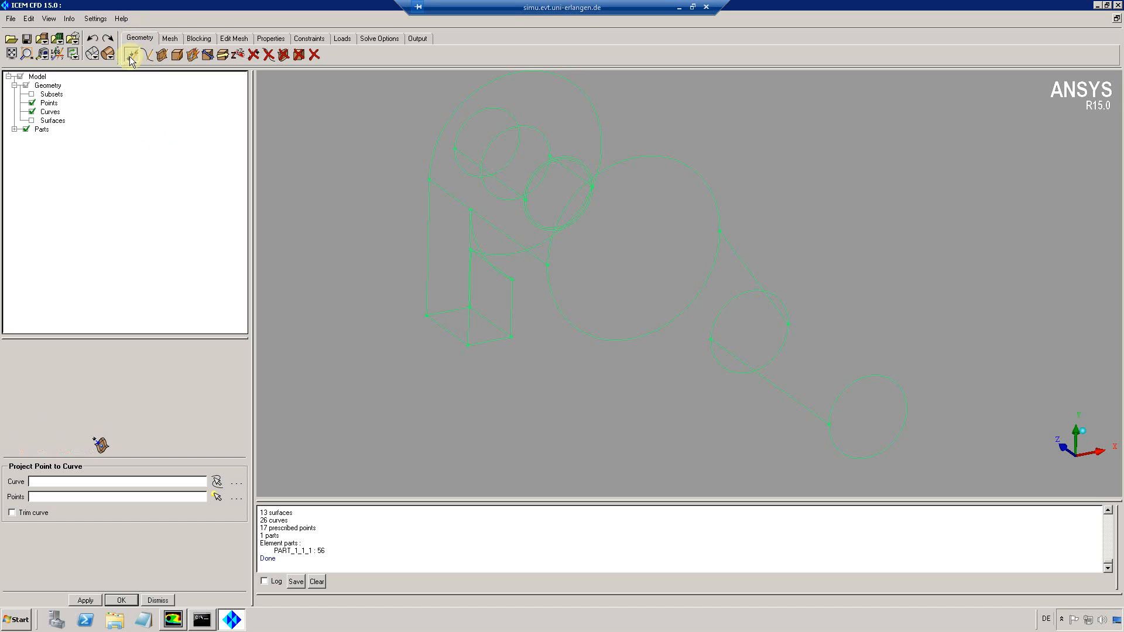
click(26, 55)
drag(437, 114, 588, 220)
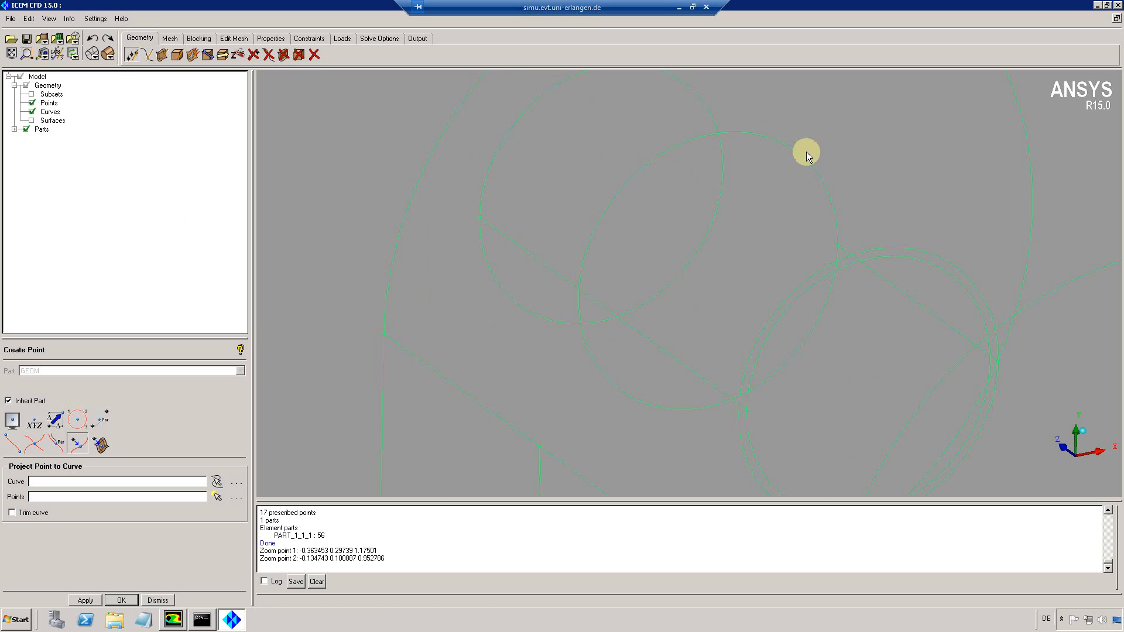
click(57, 443)
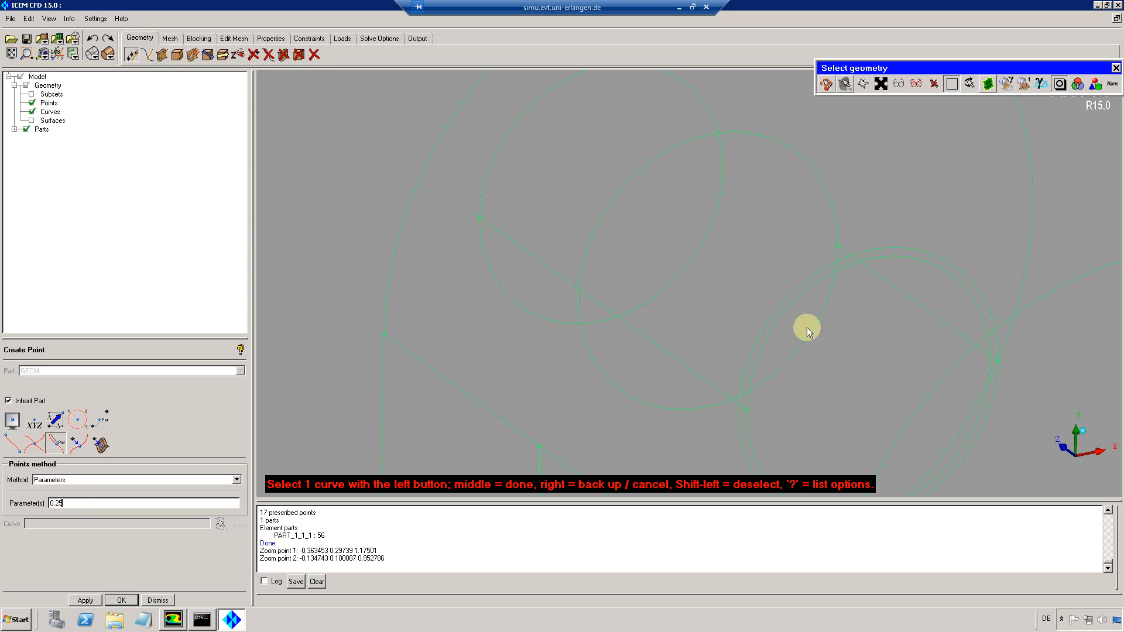
click(782, 367)
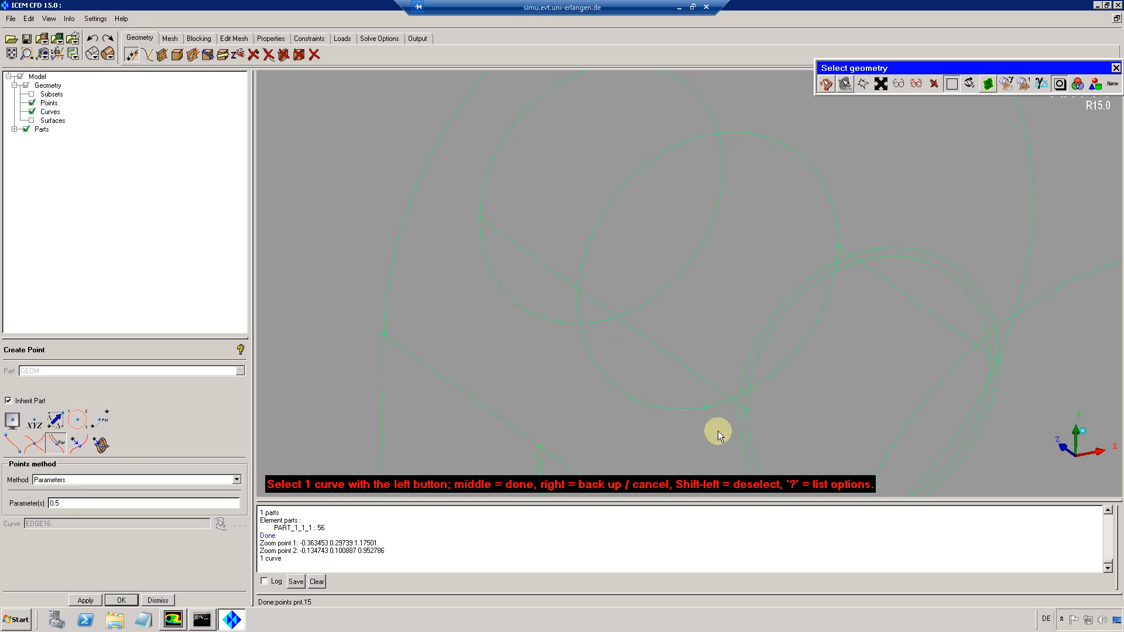
click(781, 366)
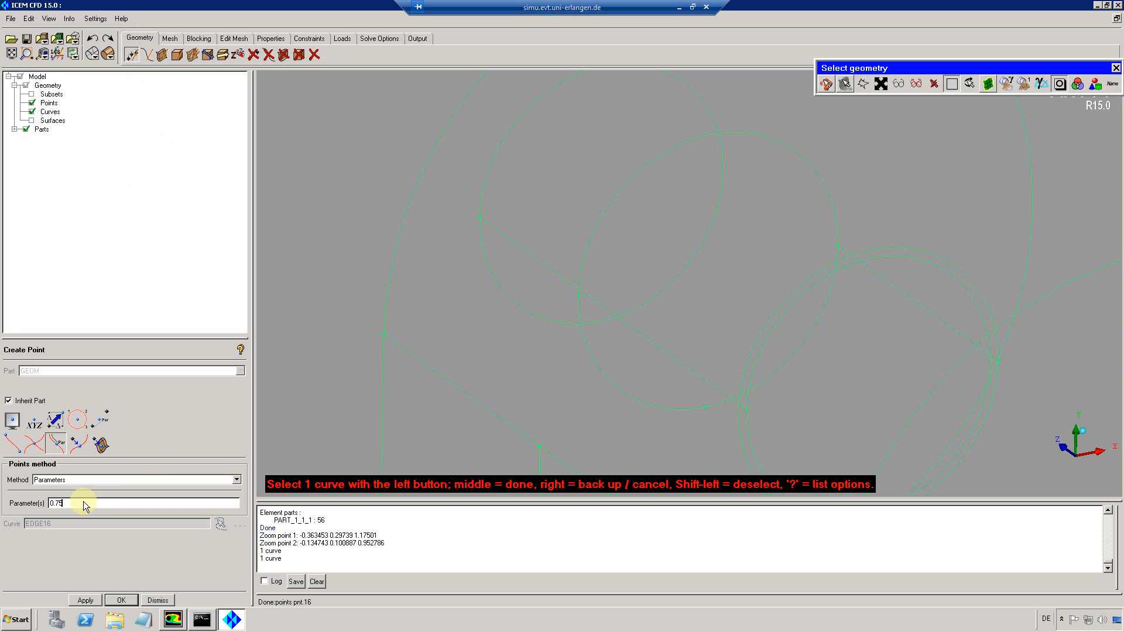
click(815, 367)
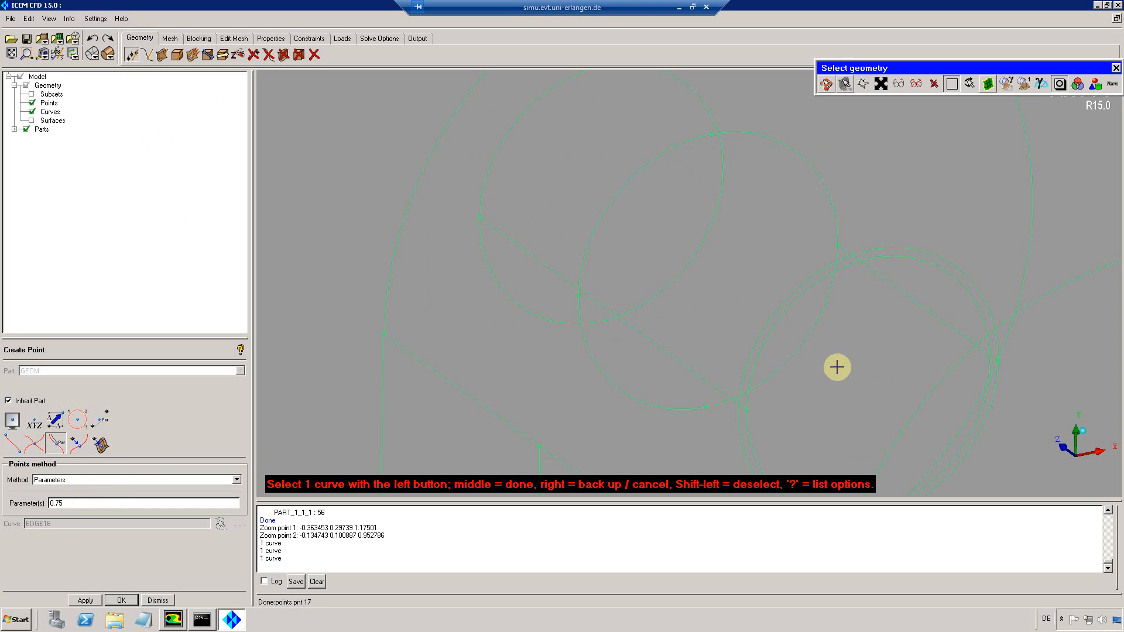
middle_click(835, 367)
Create a centre point at parameter 0.5 between the circle's opposite points, and offset the pipe's inner lower-end point by DZ +0.18.
click(108, 416)
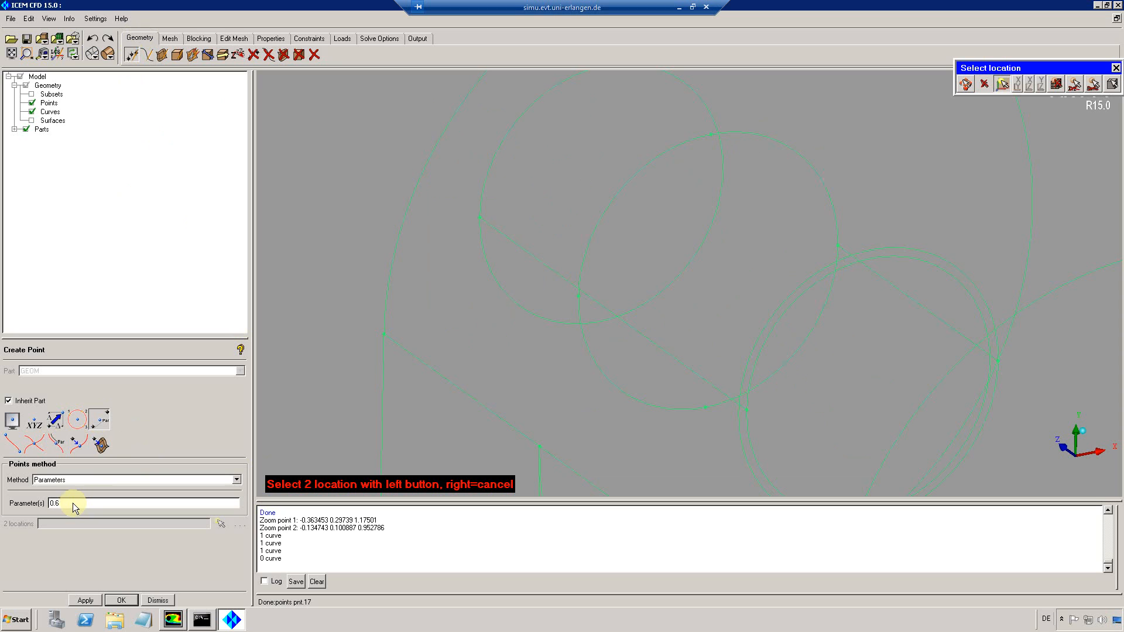
click(704, 403)
click(710, 129)
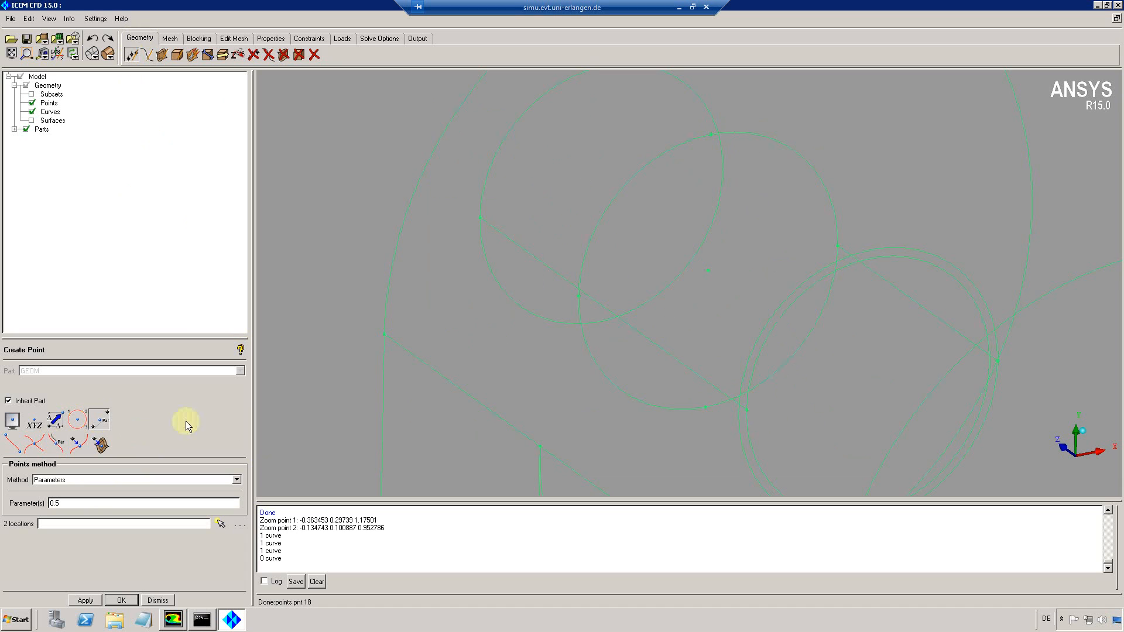
click(55, 419)
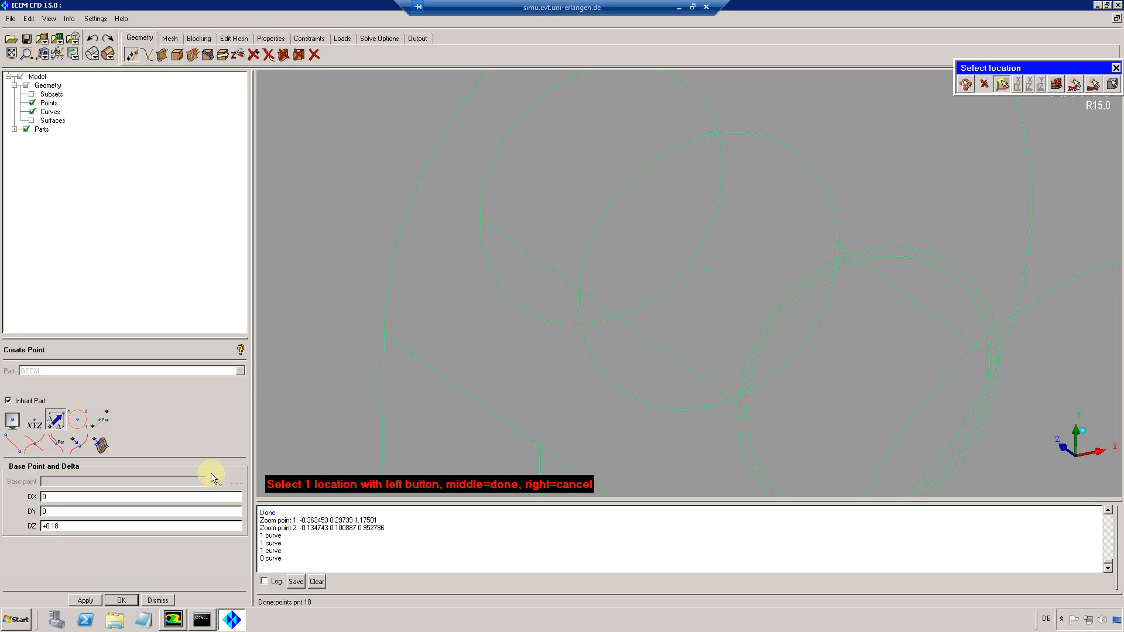
click(747, 410)
middle_click(642, 316)
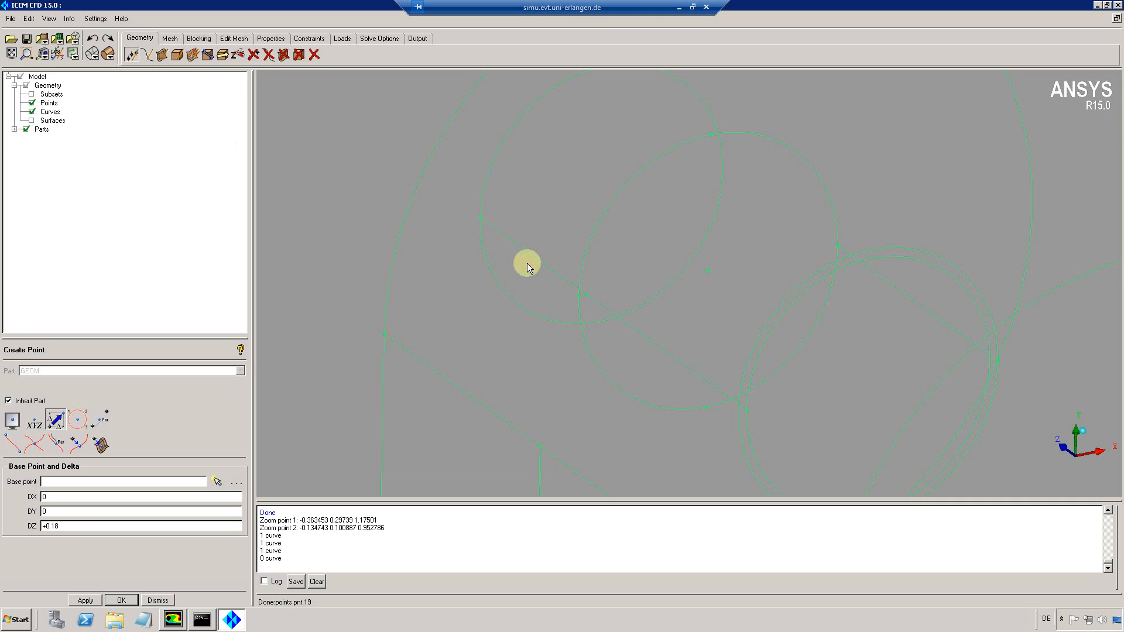
Create a full 0 to 360 degree inner circle on the lid plane from the centre point through the offset point.
click(147, 54)
click(55, 422)
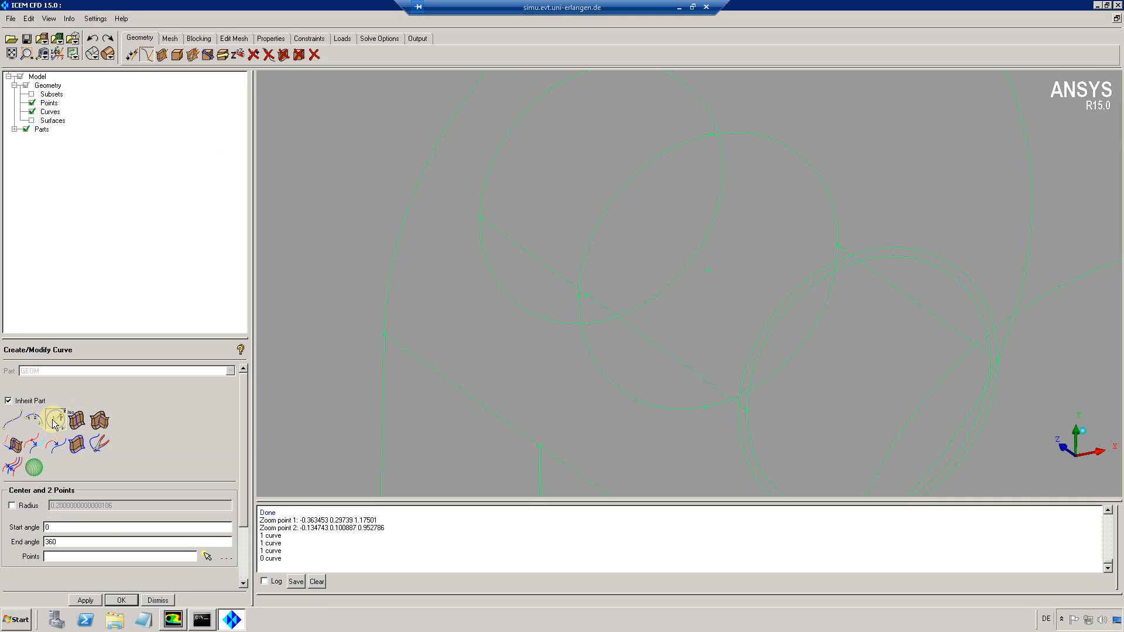
click(708, 270)
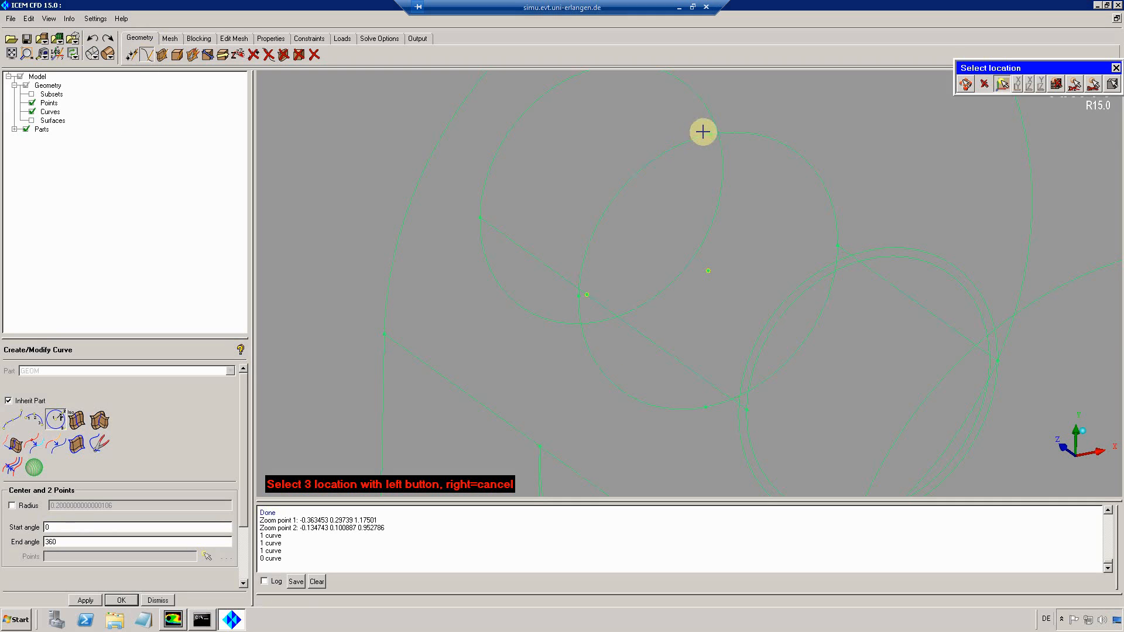
click(765, 242)
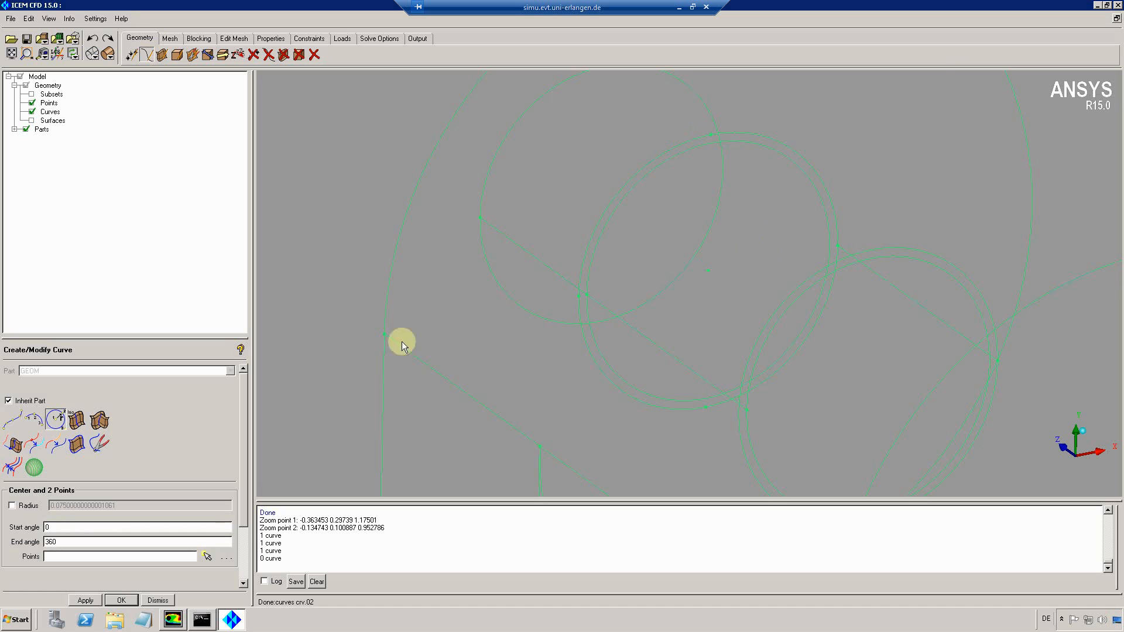
Project the outer circle's three remaining quarter points onto the new inner circle.
click(129, 54)
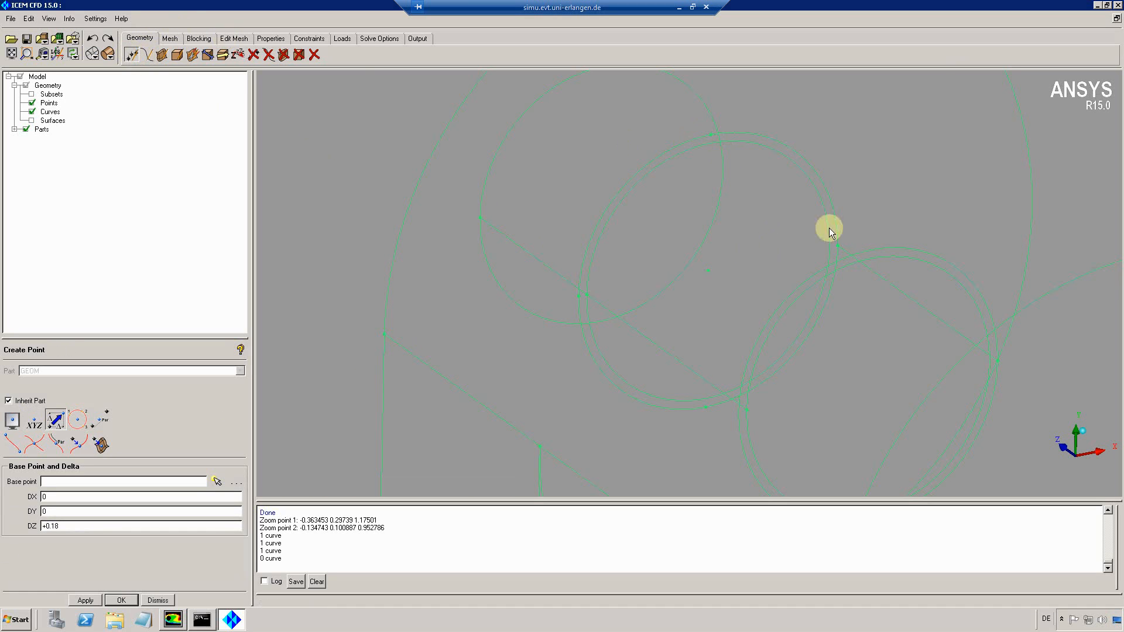
click(77, 443)
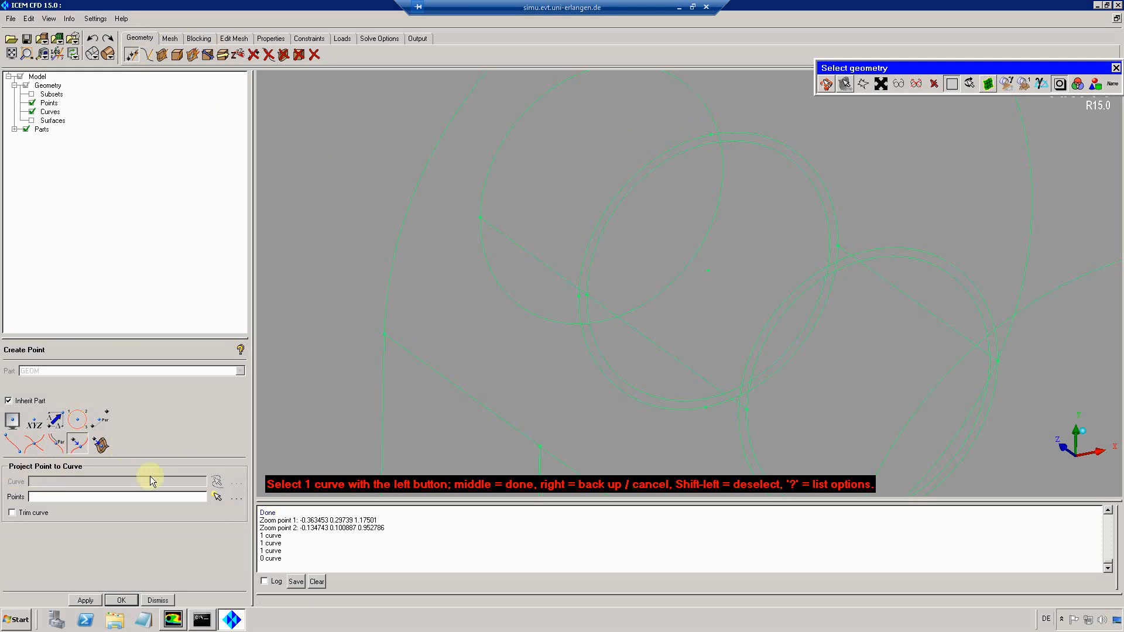
click(755, 142)
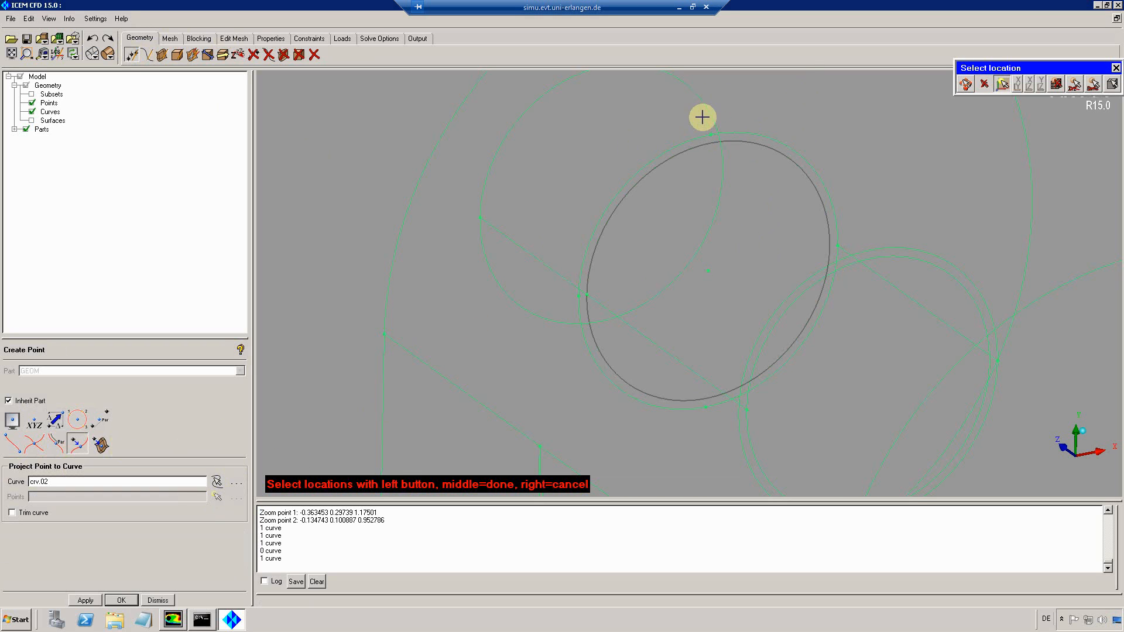
click(719, 137)
click(836, 244)
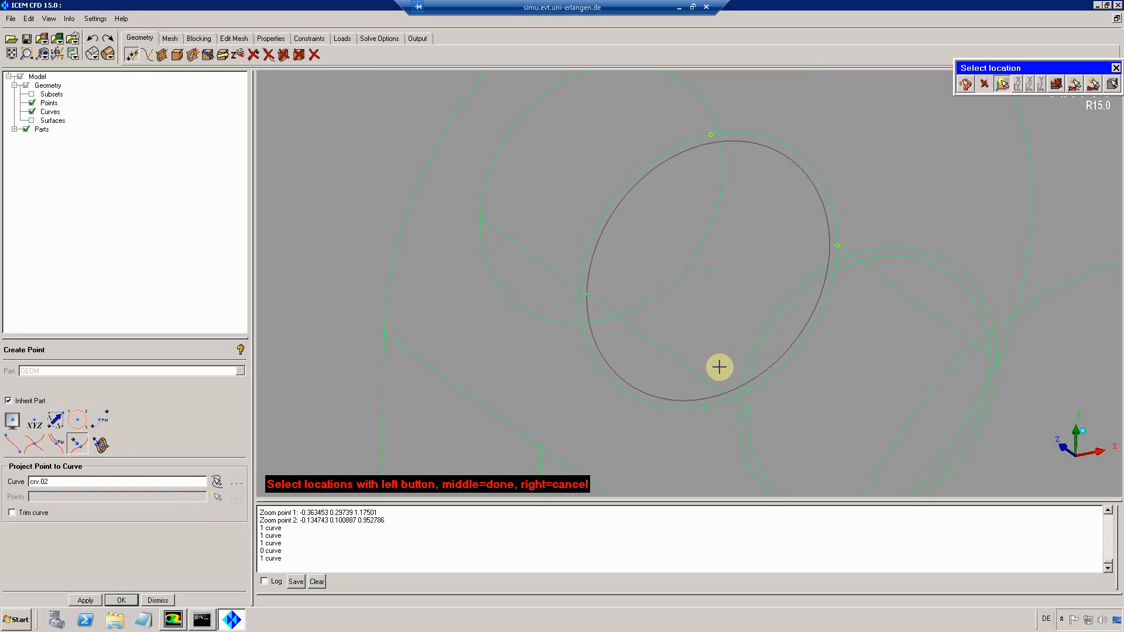
click(699, 409)
middle_click(737, 295)
middle_click(687, 251)
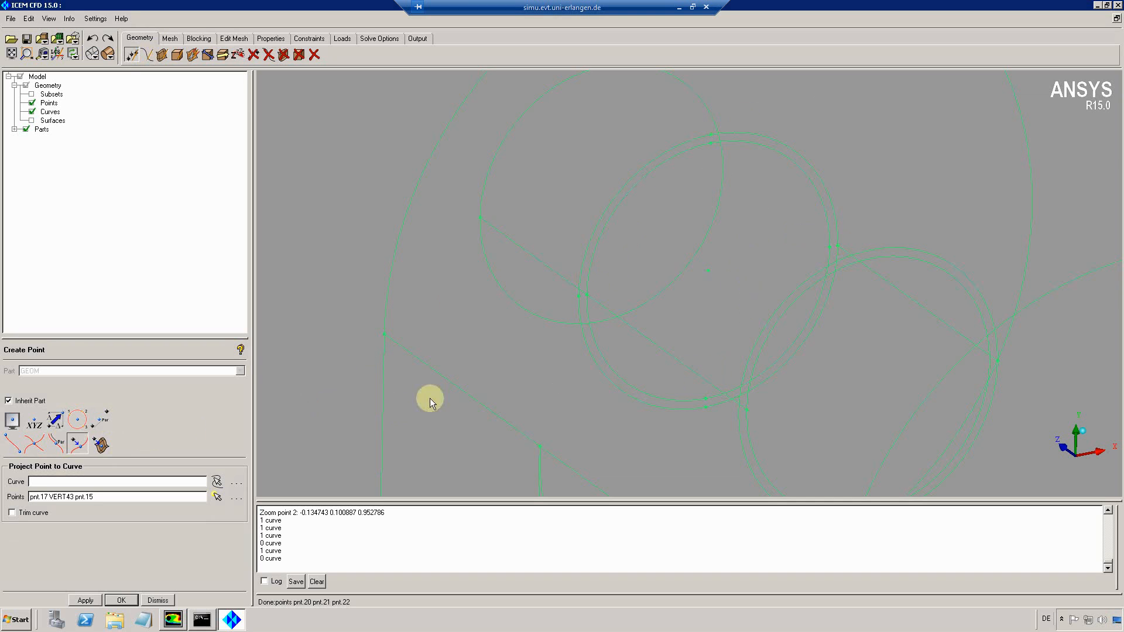
Create four points at parameter 0.6 between the centre point and each of the inner circle's quarter points.
click(104, 422)
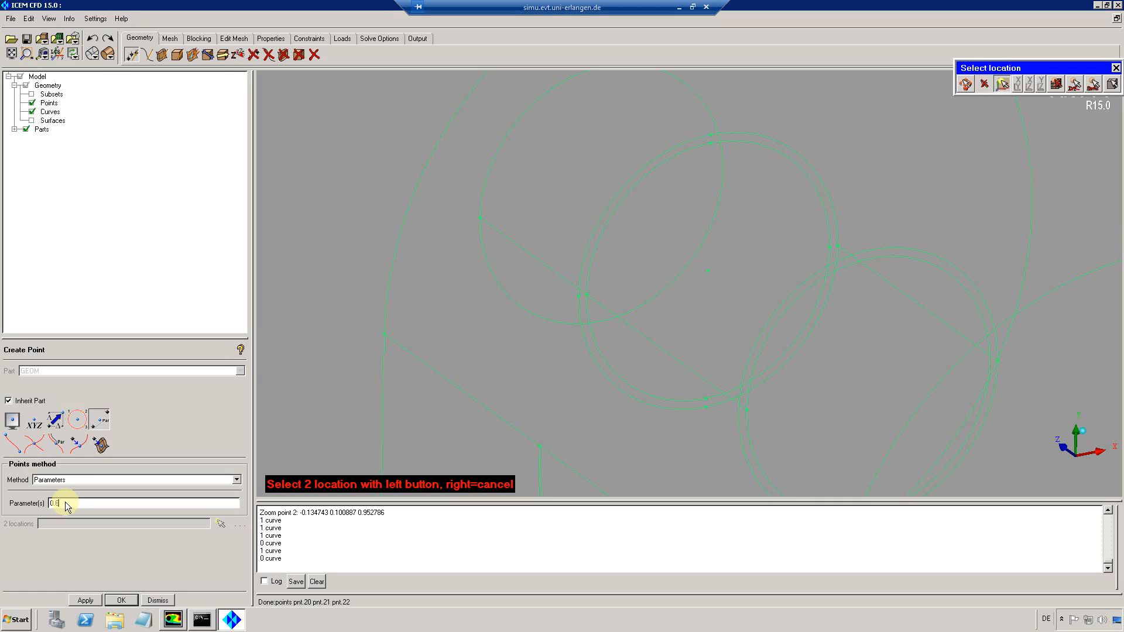
click(709, 270)
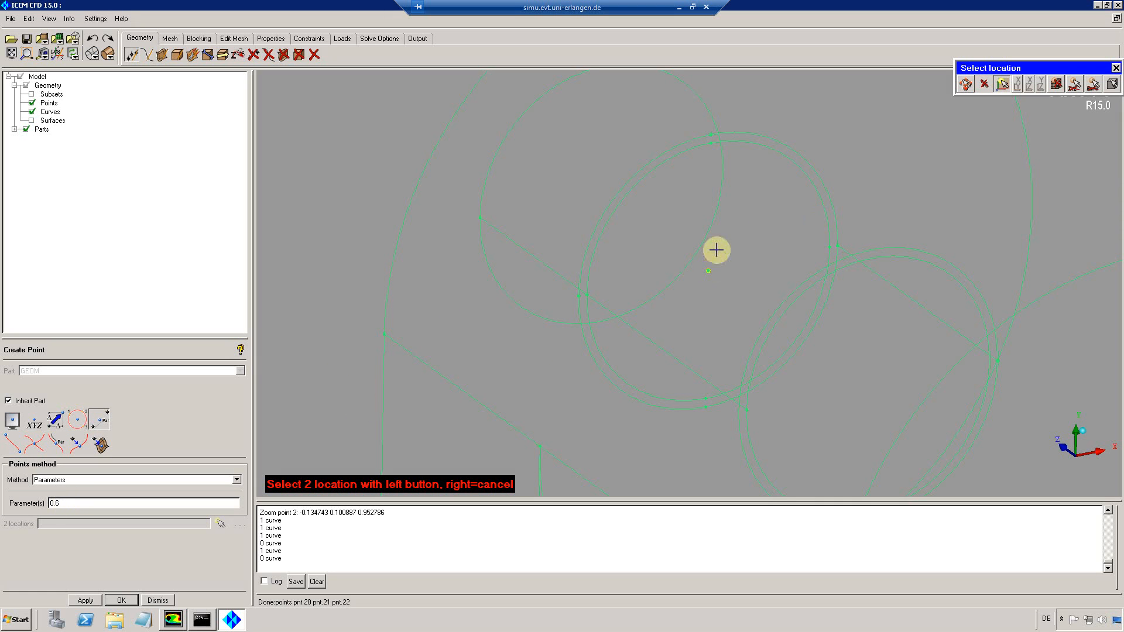
click(713, 137)
click(708, 269)
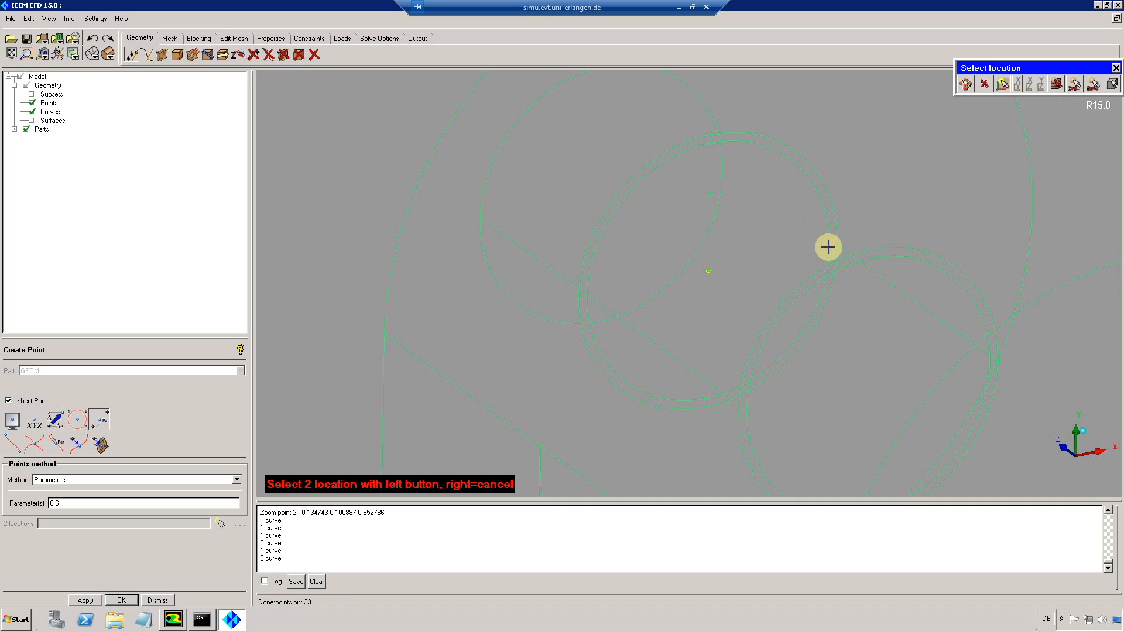
click(829, 246)
click(708, 269)
click(705, 398)
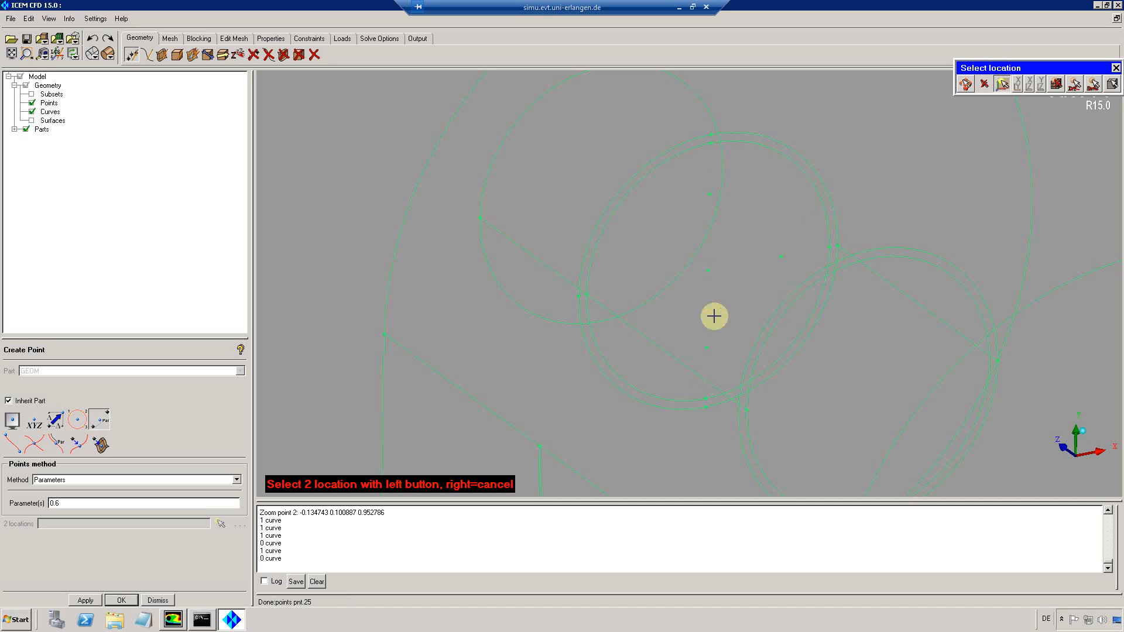
click(707, 276)
right_click(677, 271)
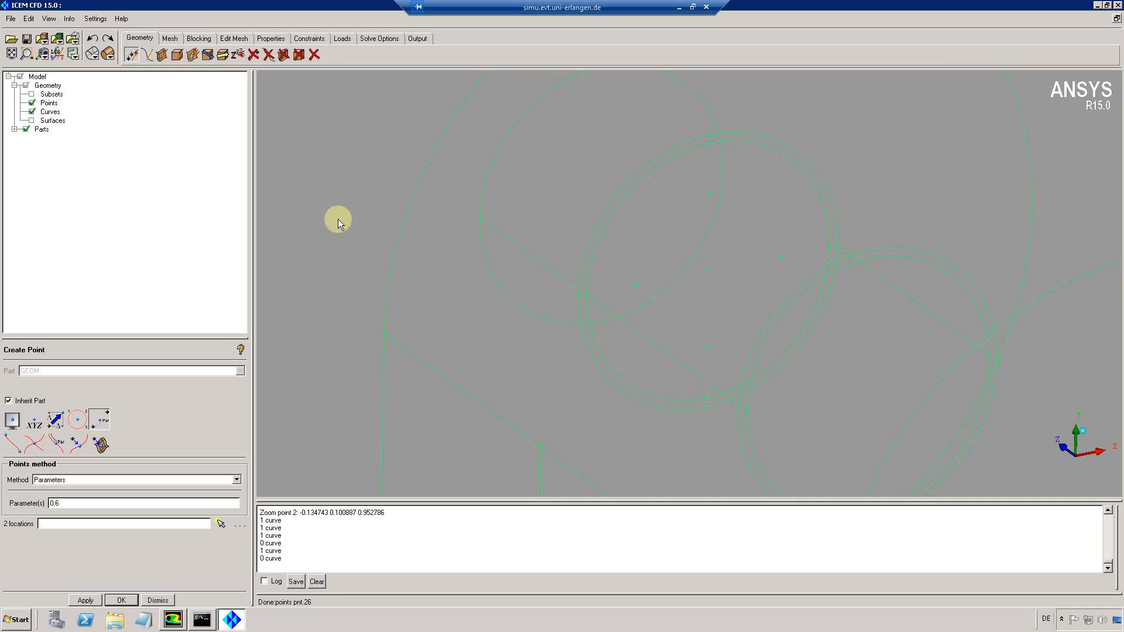
Delete the large arc of the cyclone body at the lid.
click(11, 53)
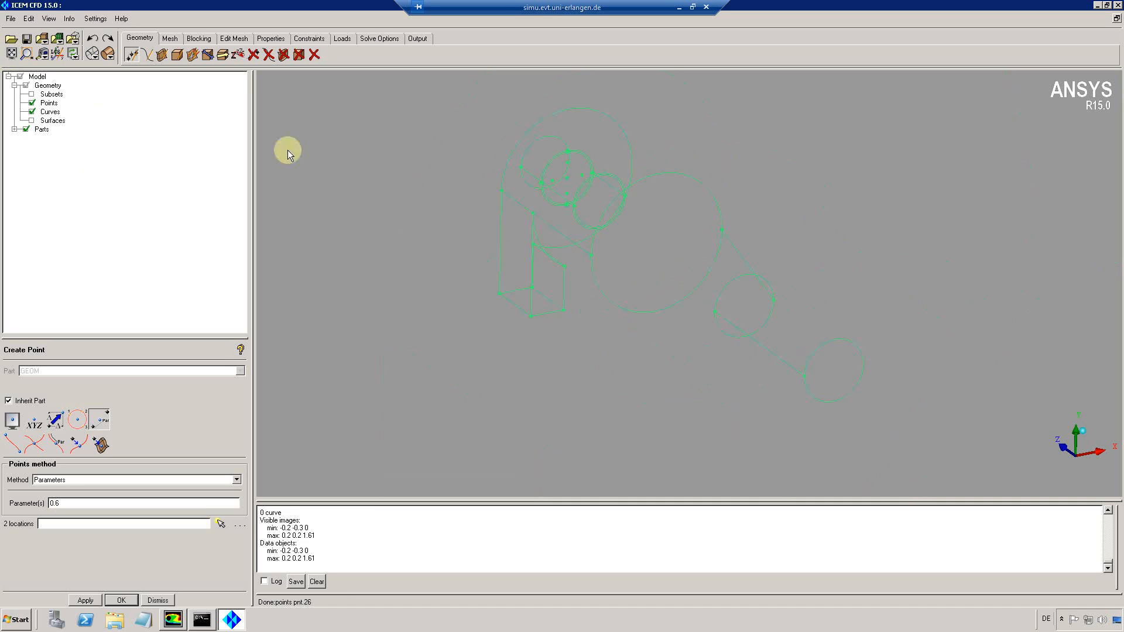
click(27, 53)
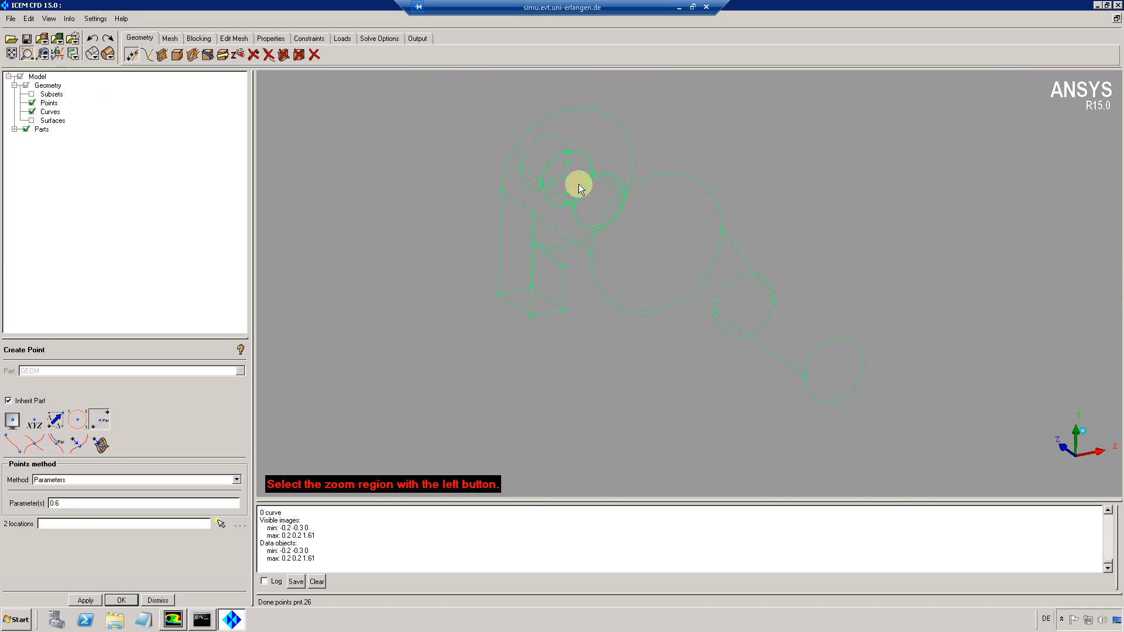
drag(639, 254, 638, 252)
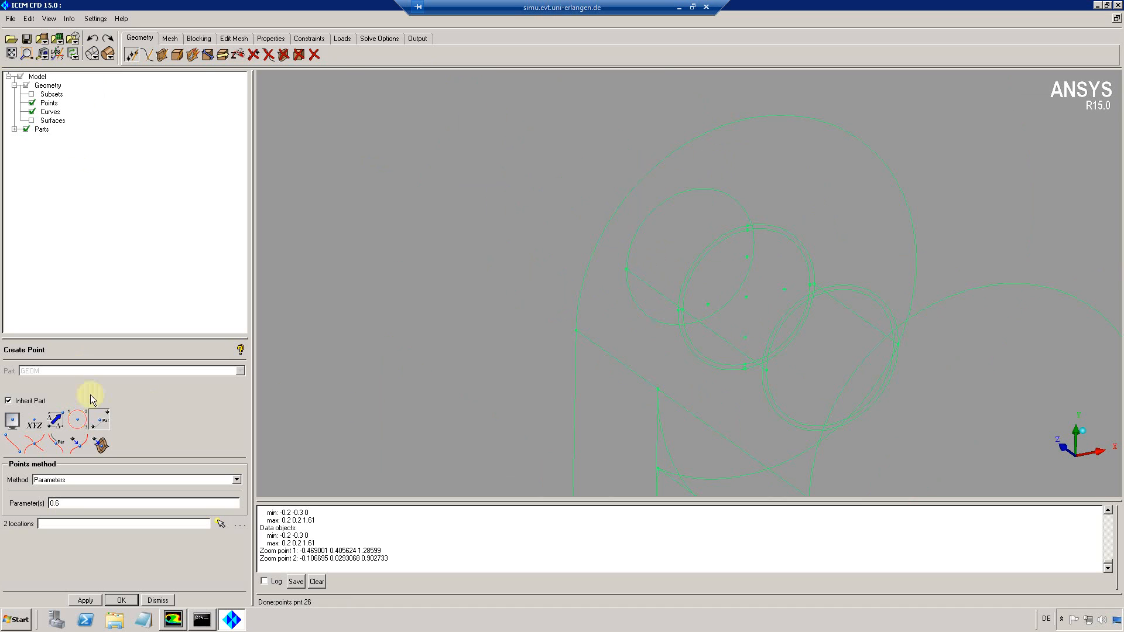
click(313, 55)
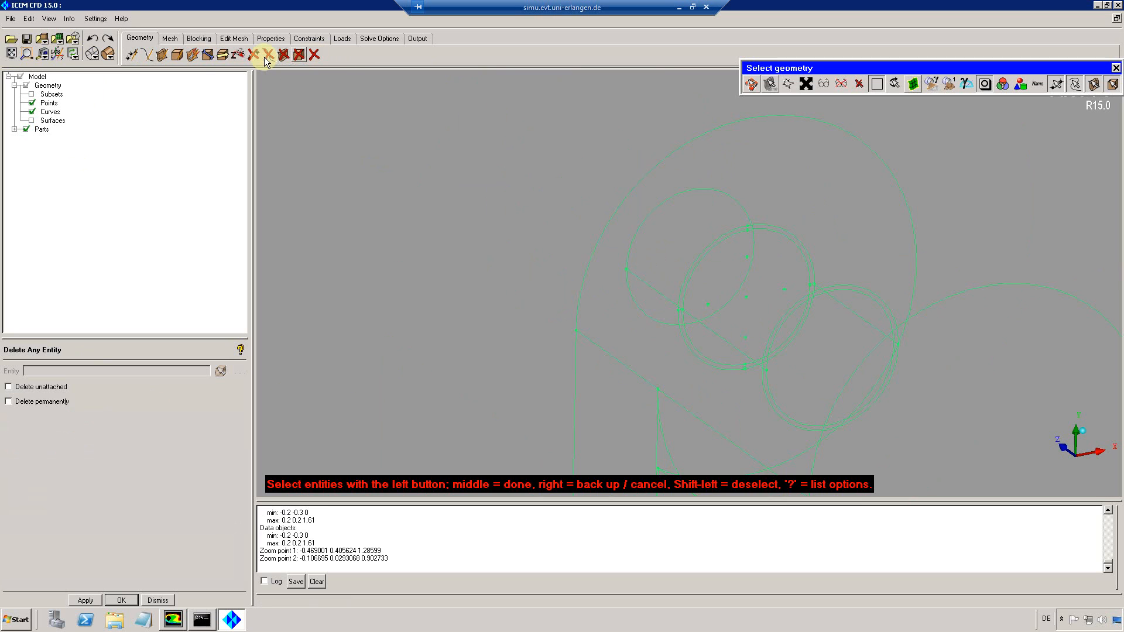
middle_click(705, 126)
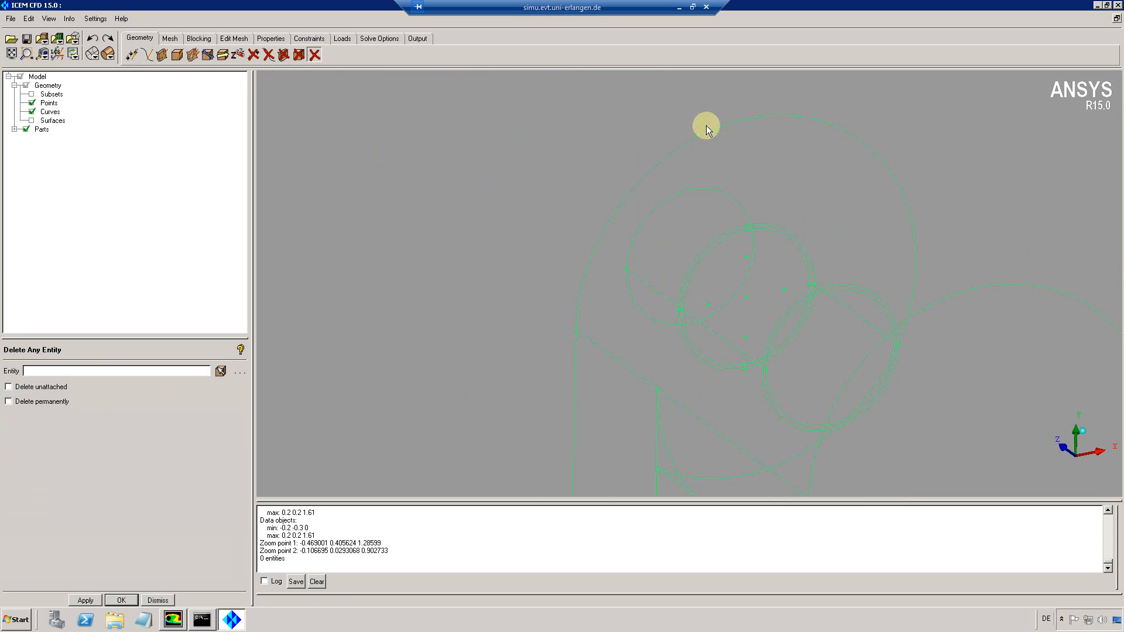
click(268, 55)
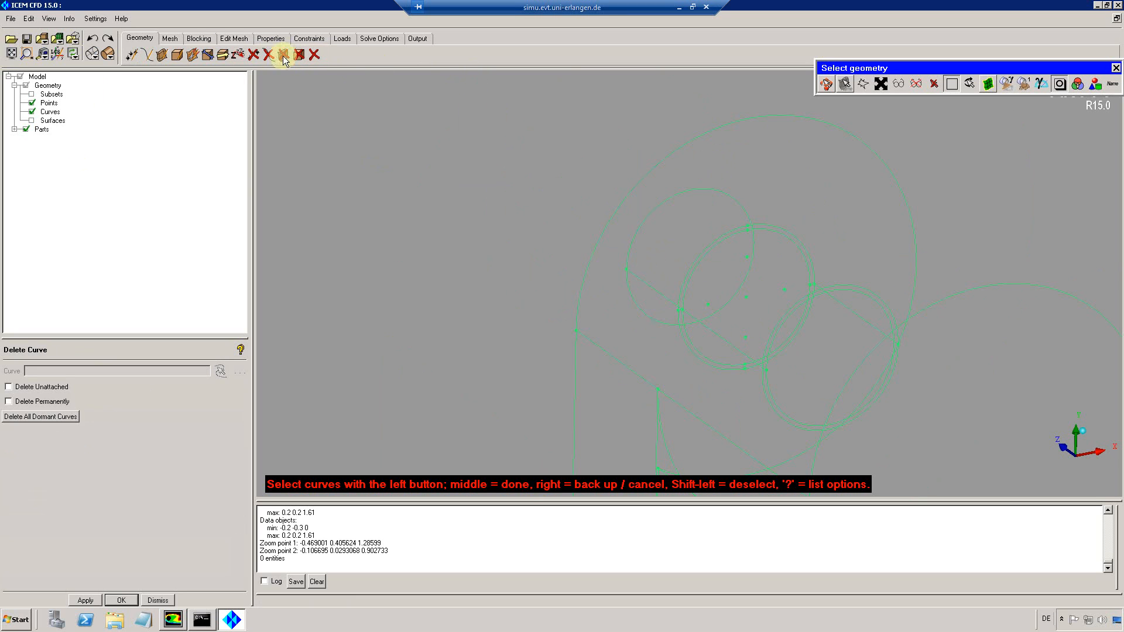
click(836, 133)
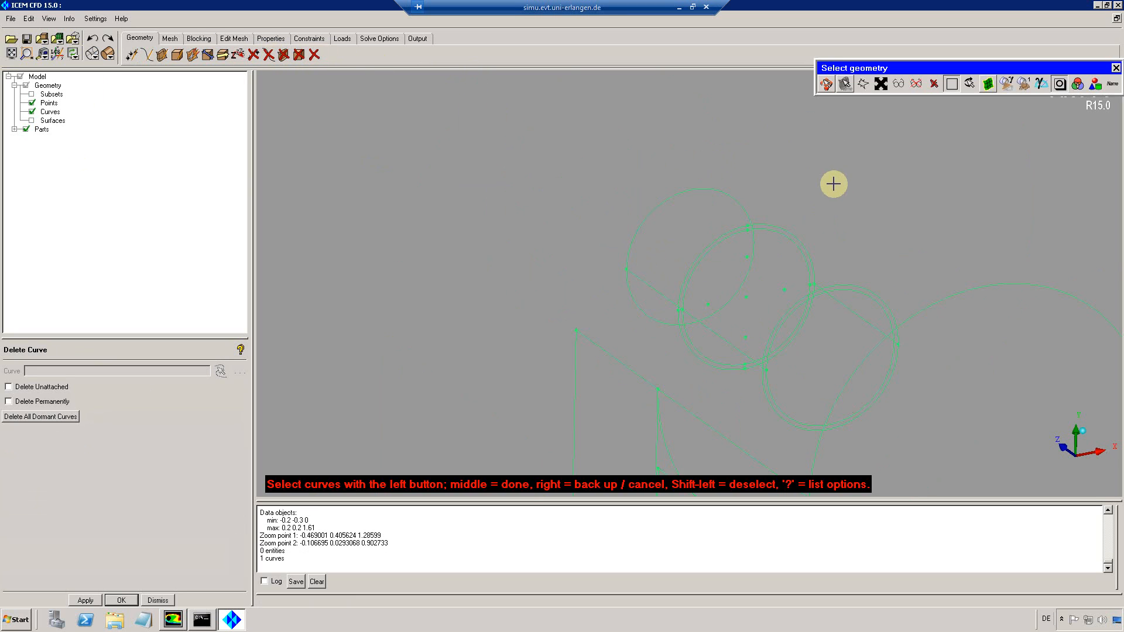
middle_click(833, 183)
Create a full 0 to 360 degree circle for the cyclone body at the lid from the centre point through the inlet's upper corner point.
click(146, 55)
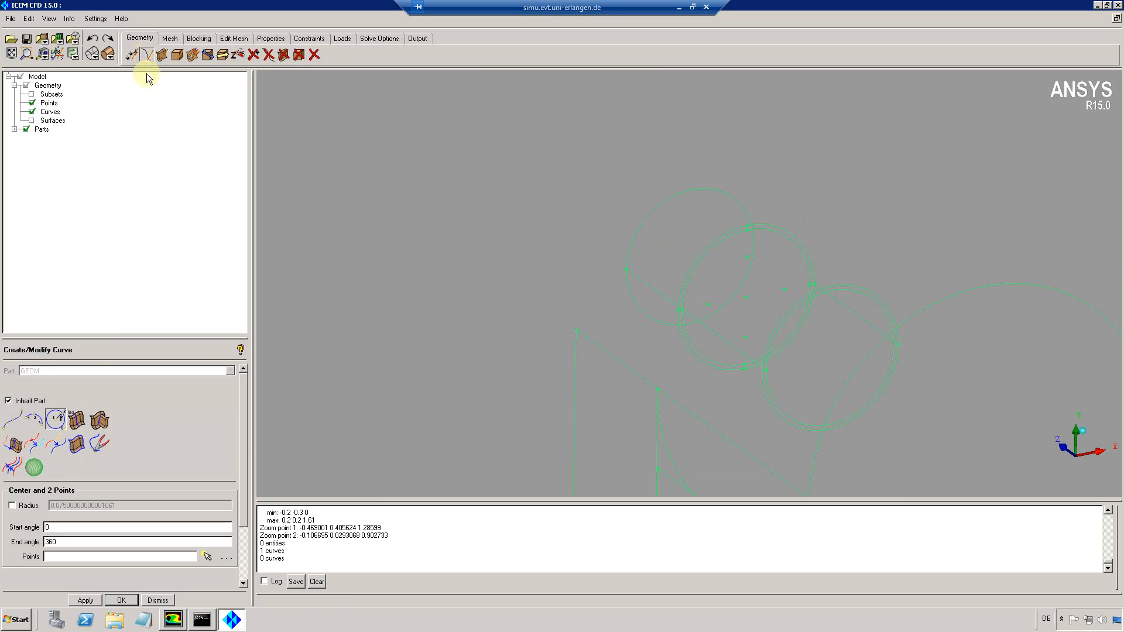
click(48, 416)
click(746, 297)
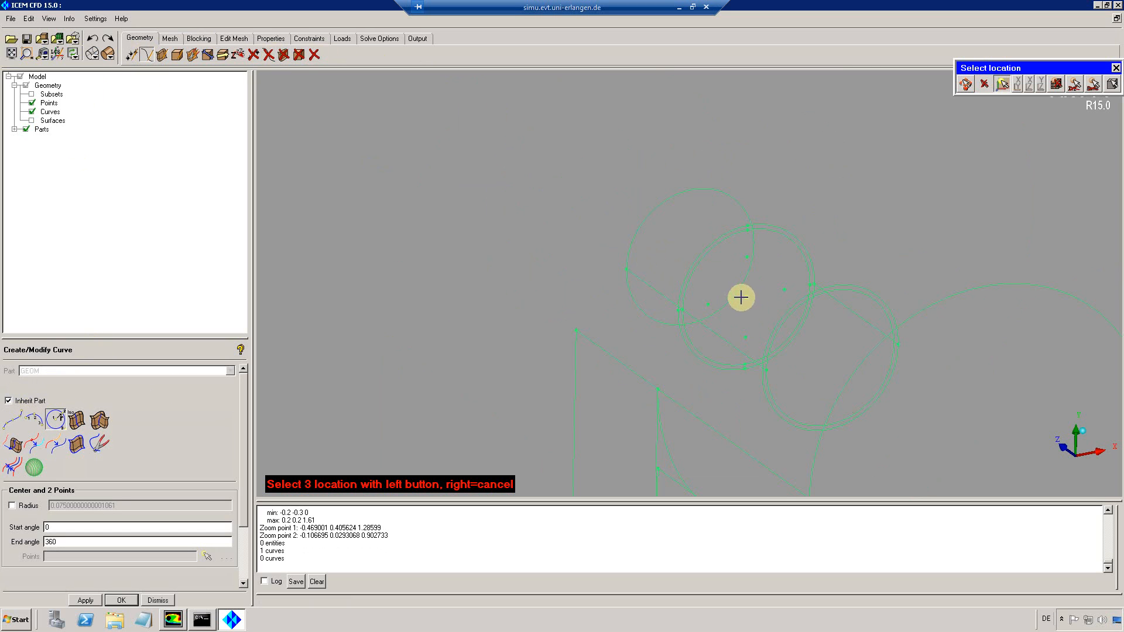
click(575, 330)
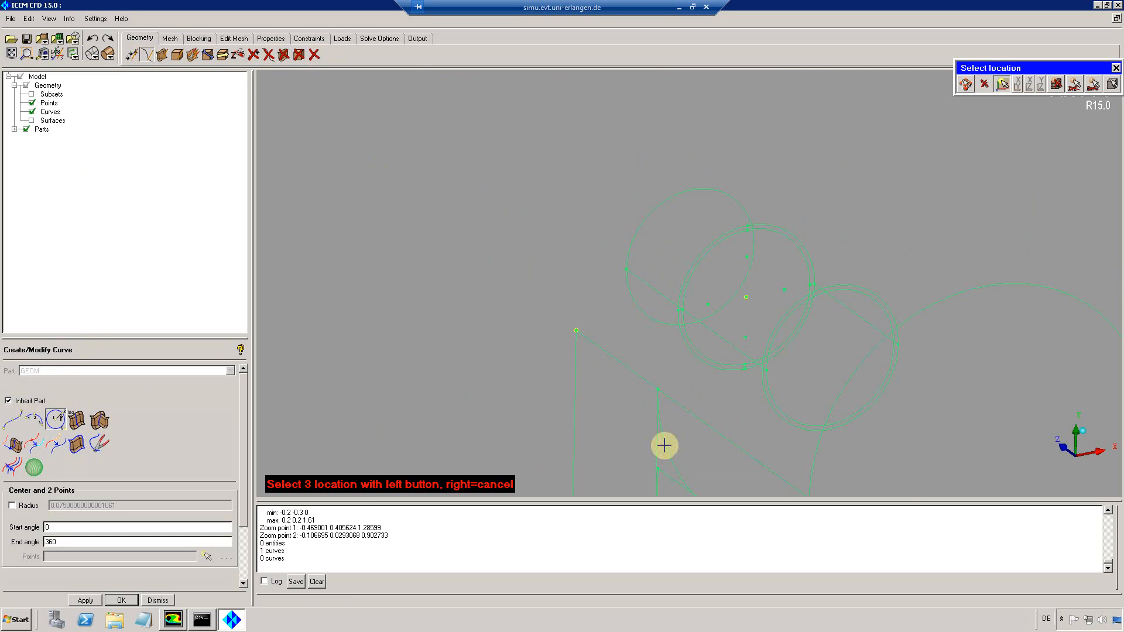
click(616, 278)
drag(726, 289, 714, 283)
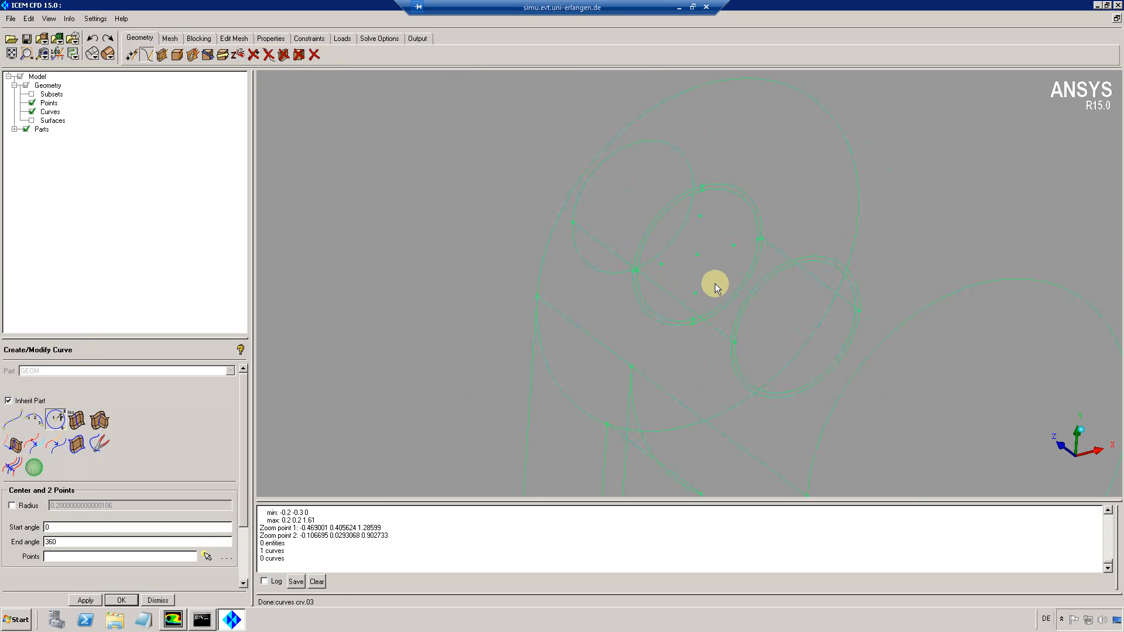
Project three of the inner points onto the new cyclone body circle at the lid.
click(131, 54)
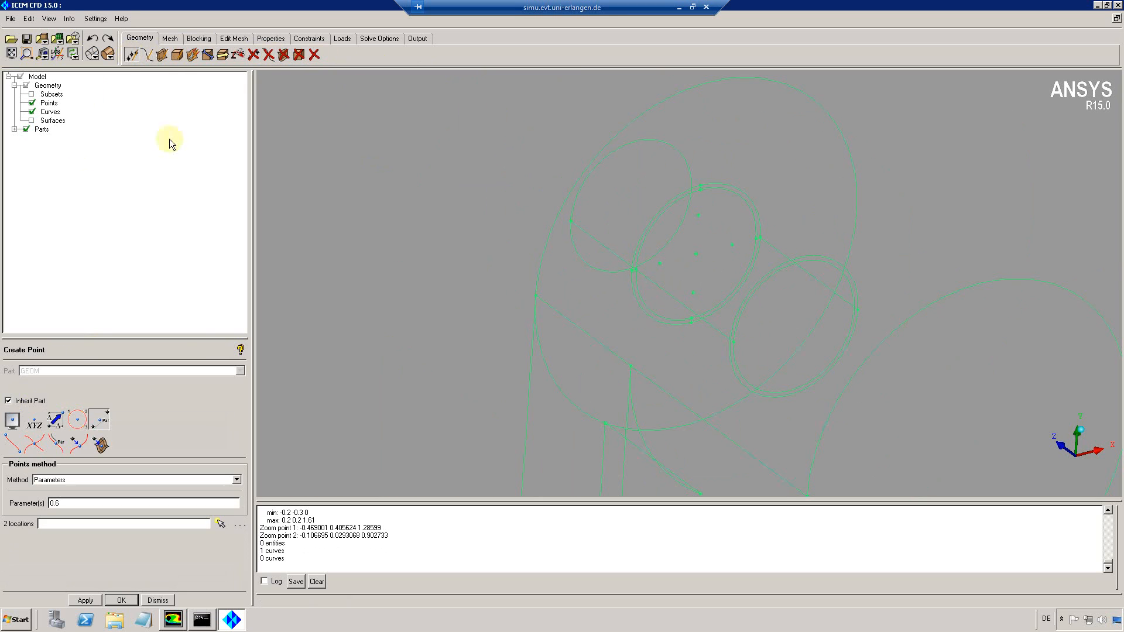
click(77, 443)
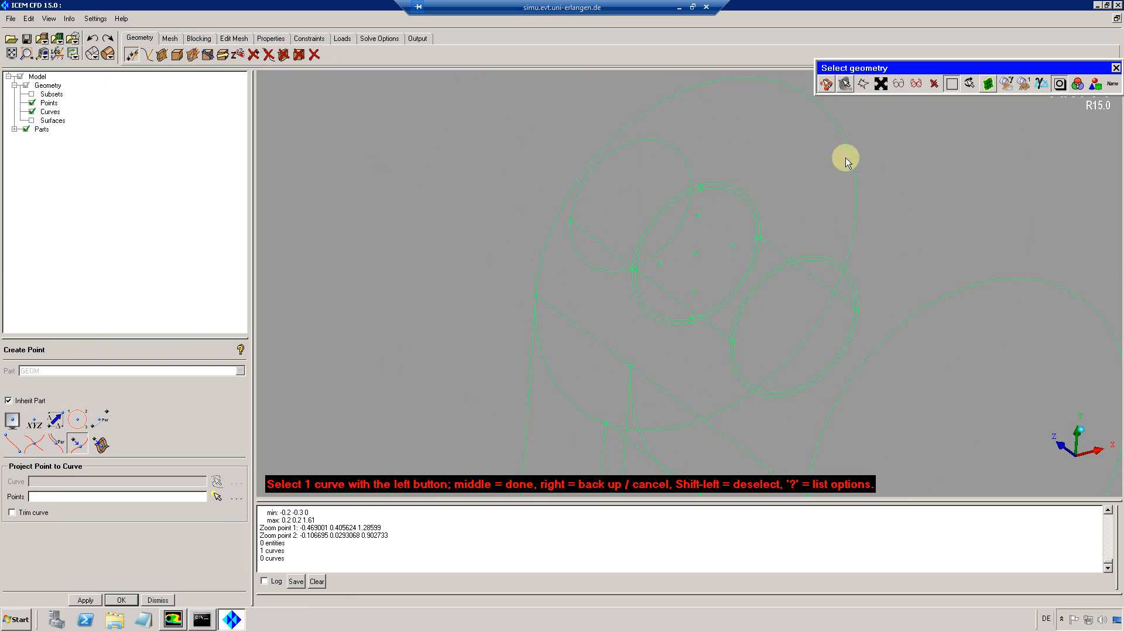
click(835, 130)
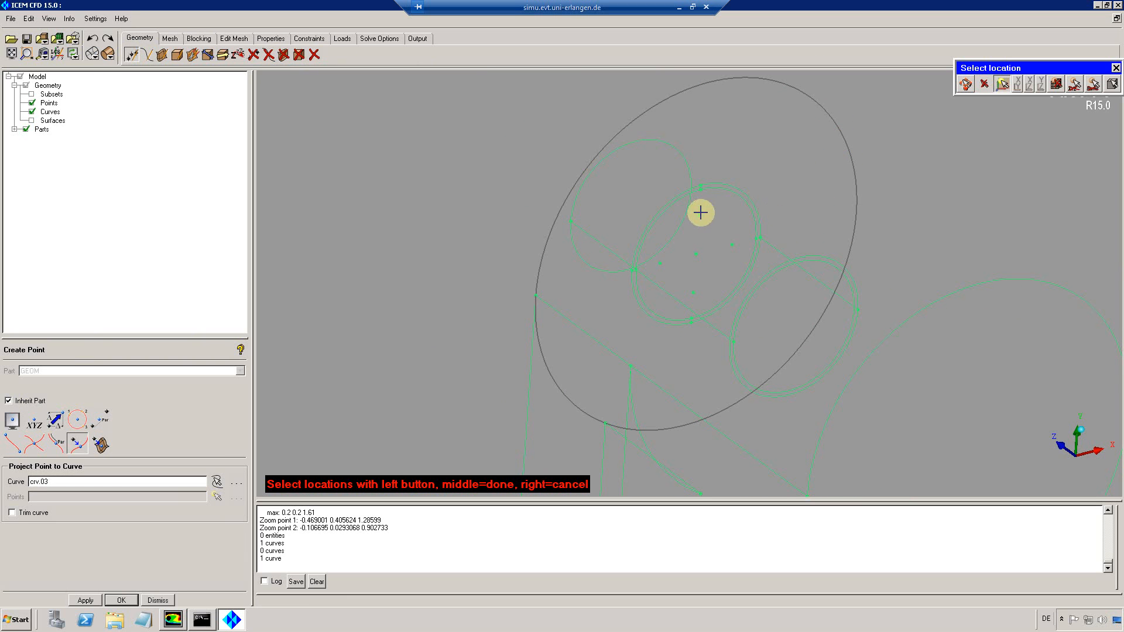
click(730, 242)
click(695, 290)
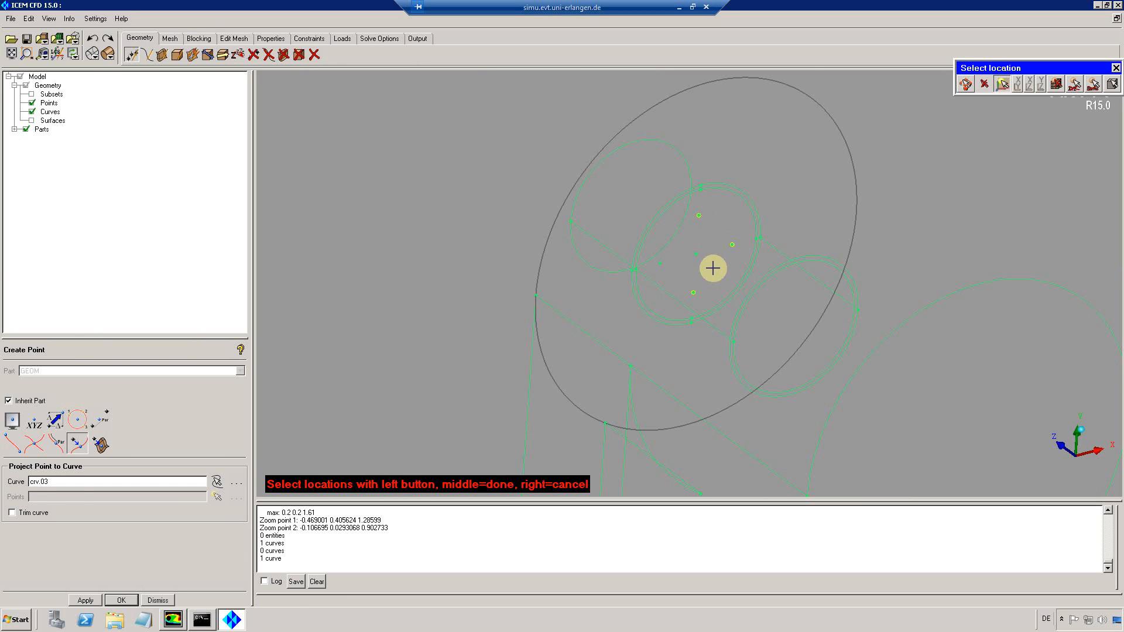
middle_click(712, 267)
middle_click(723, 270)
Begin a new part named tang_inlet and restrict its entity selection to curves.
click(12, 54)
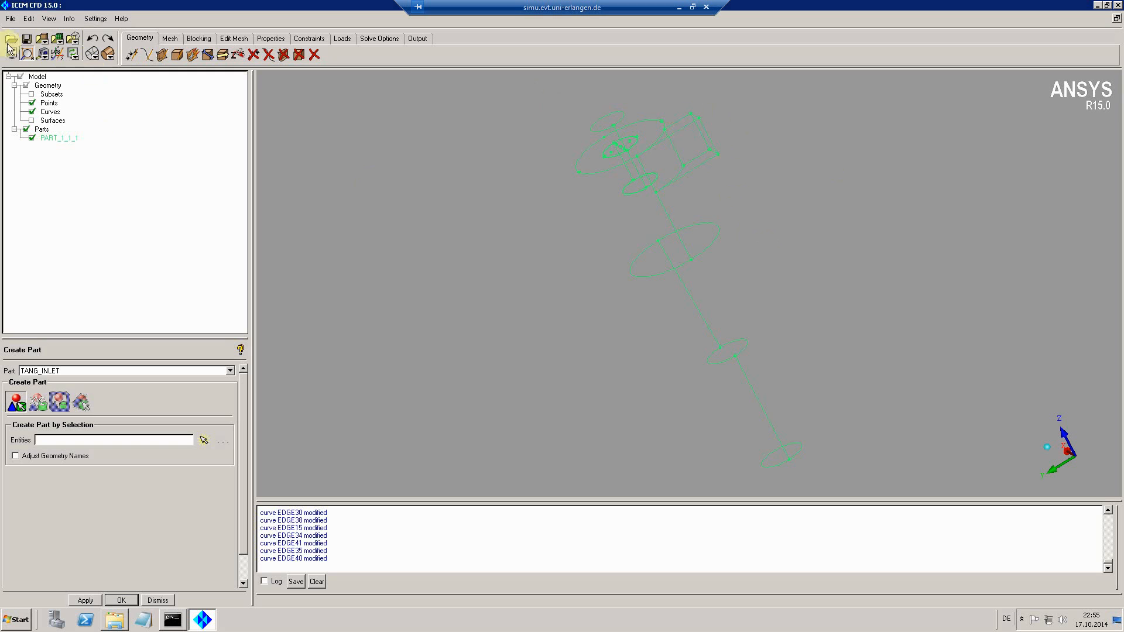
click(27, 54)
drag(598, 94, 752, 207)
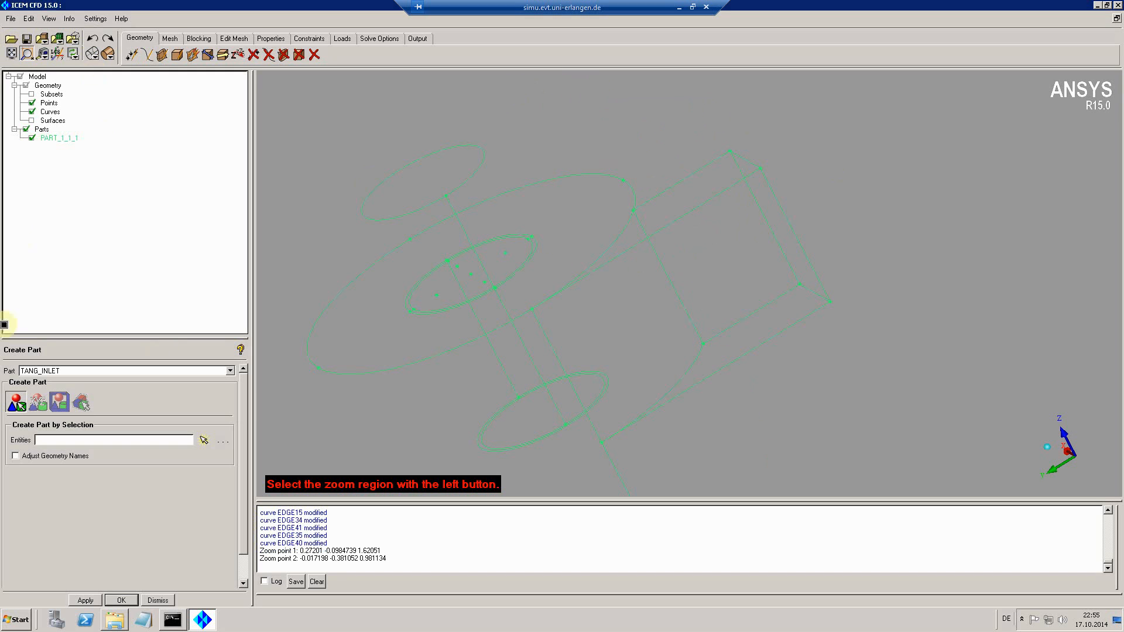
right_click(36, 130)
click(48, 137)
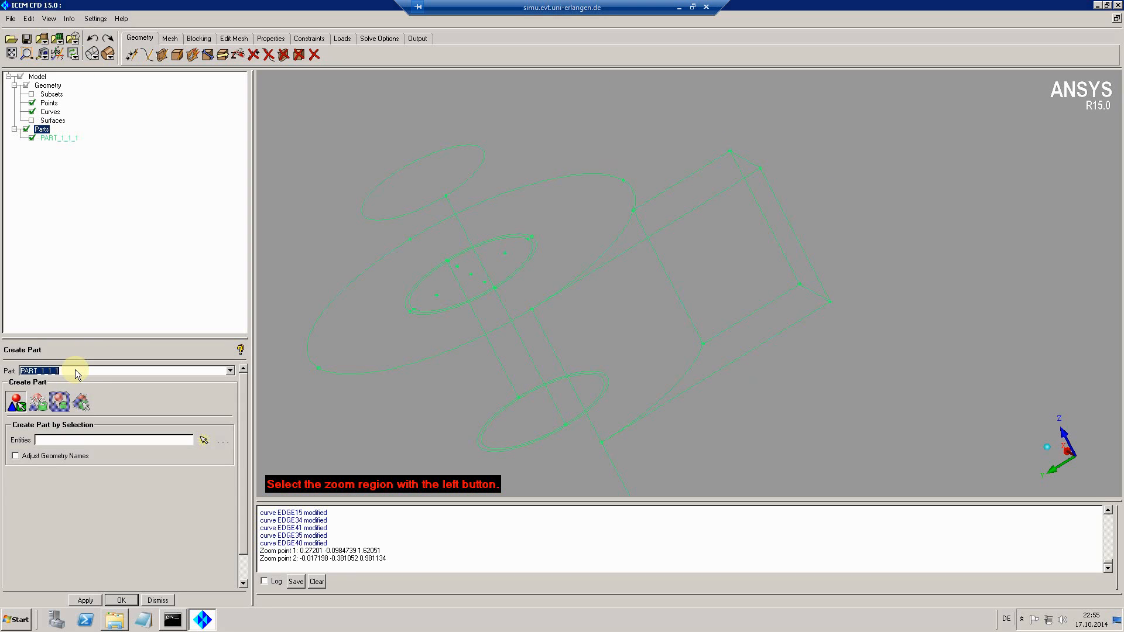
text(tang_inlet)
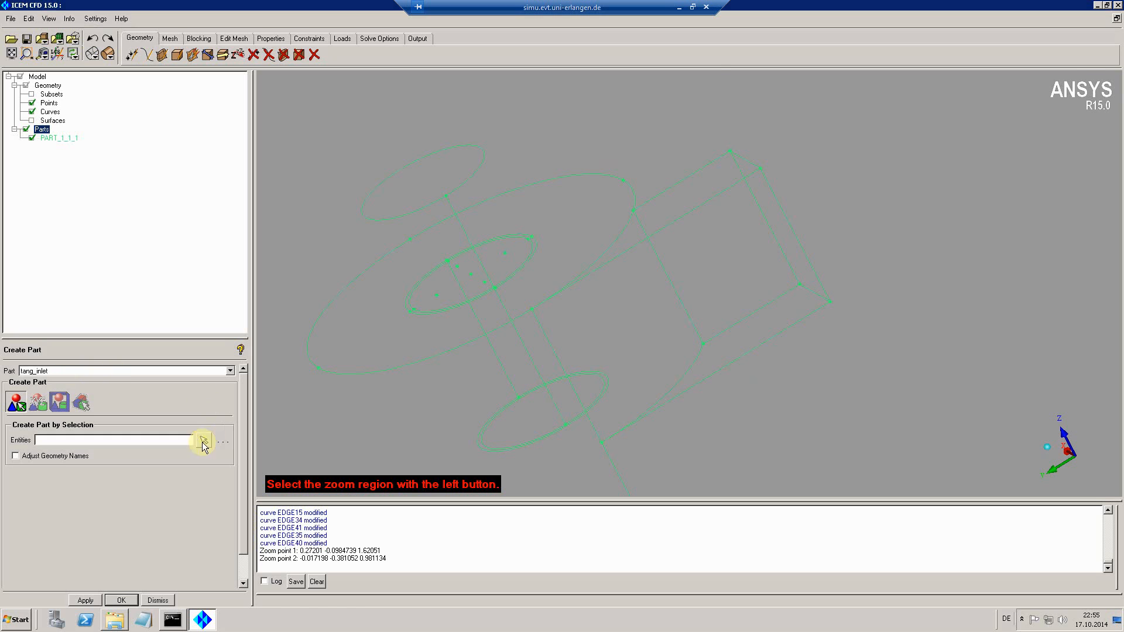
click(203, 440)
click(1056, 84)
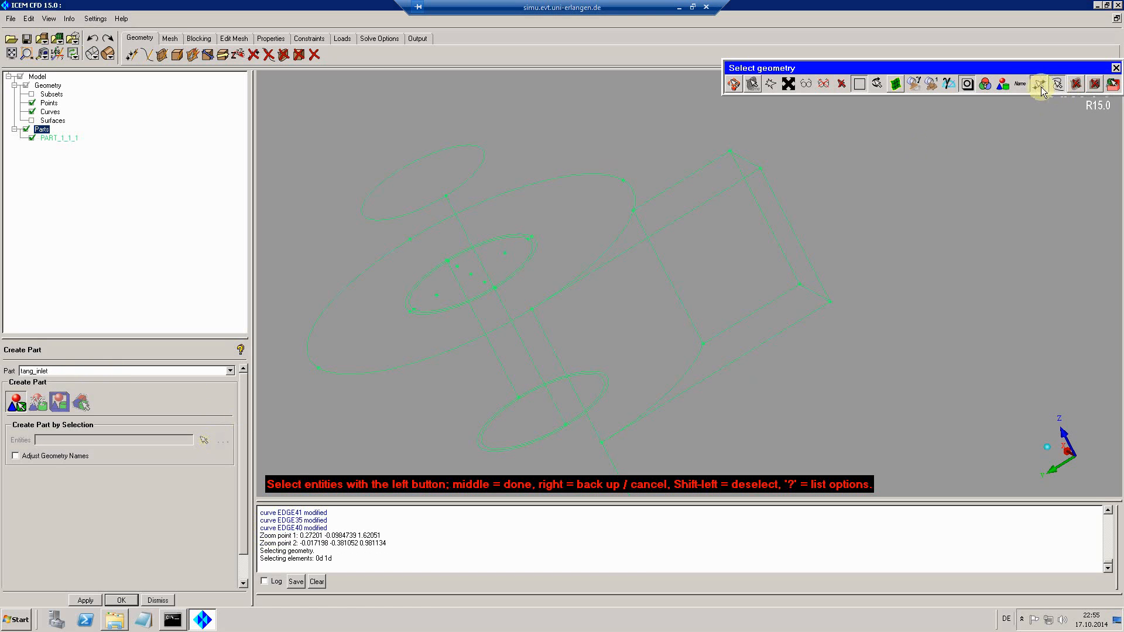
click(1038, 83)
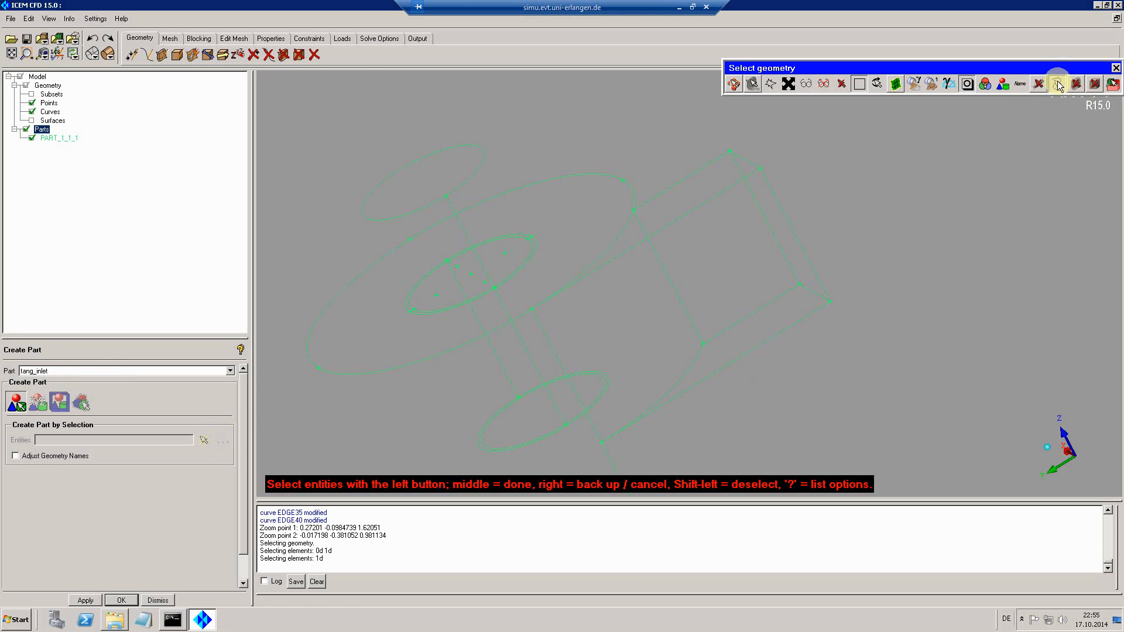
Select the eight straight curves that outline the tangential inlet channel for the new part.
click(753, 186)
click(709, 165)
click(744, 159)
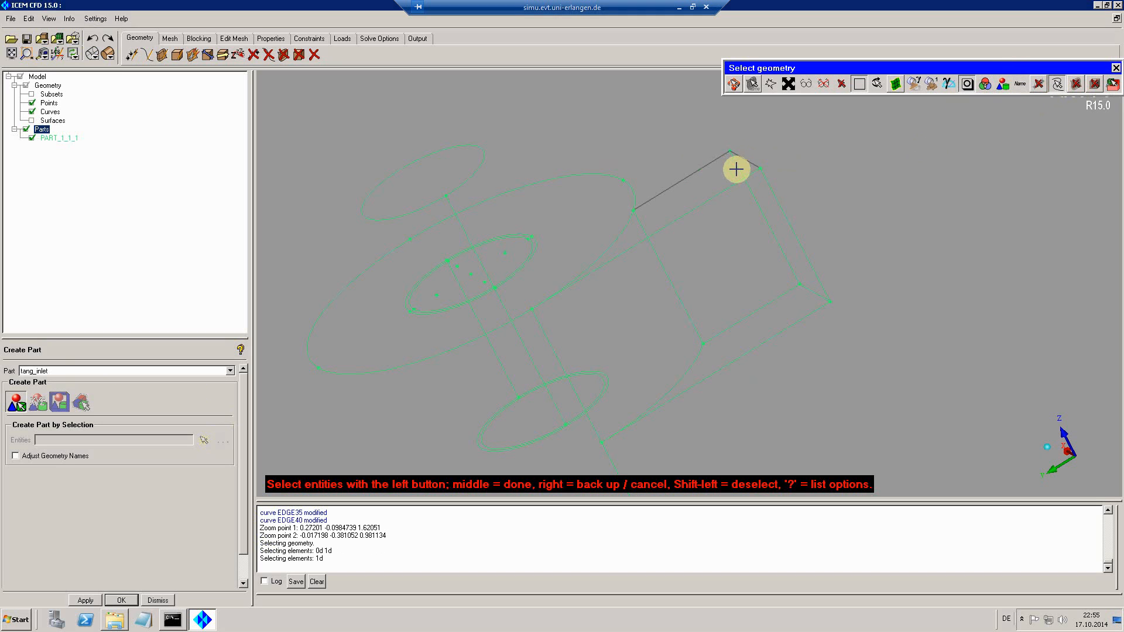
click(740, 171)
click(748, 175)
click(779, 205)
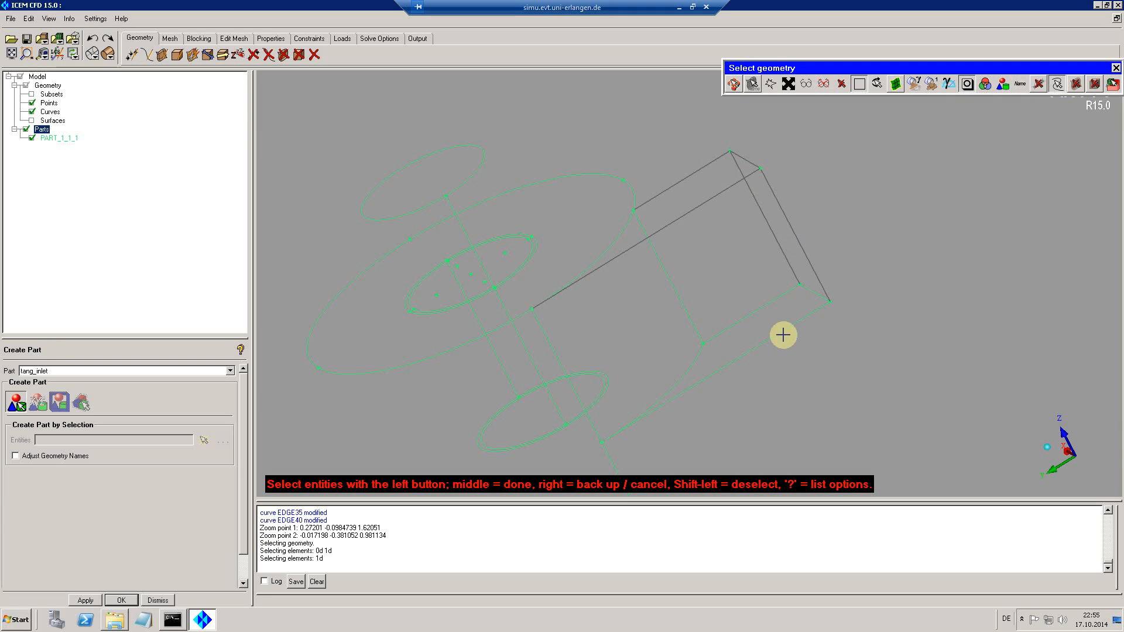
click(782, 331)
click(808, 291)
click(784, 296)
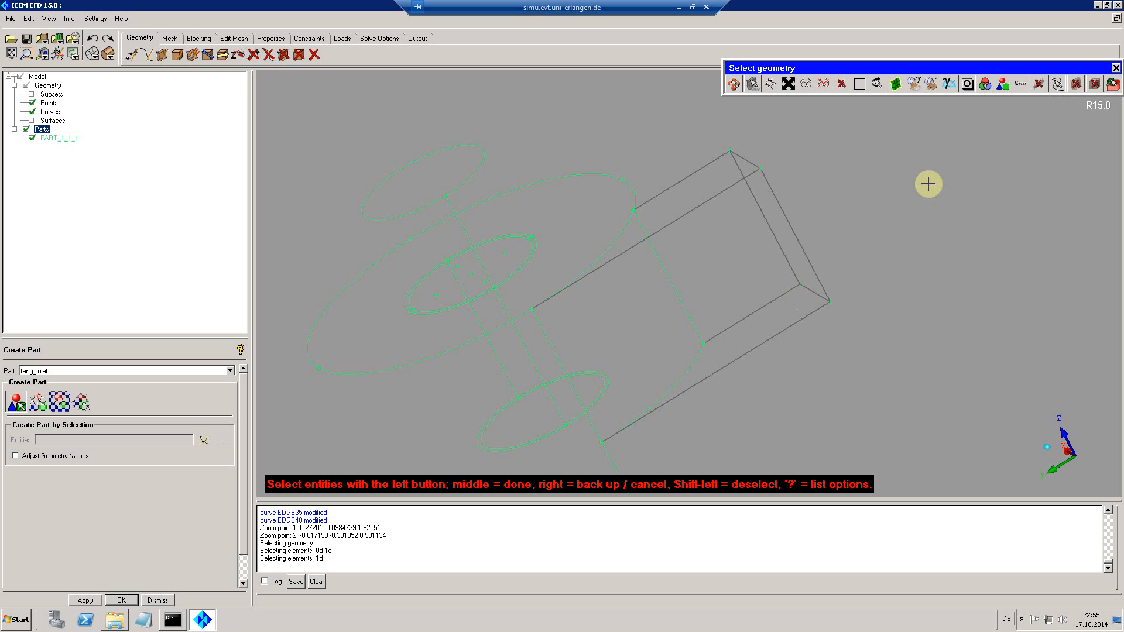
Switch the selection to points, add the inlet opening's four corner points and create the tang_inlet part.
click(1038, 85)
click(1039, 86)
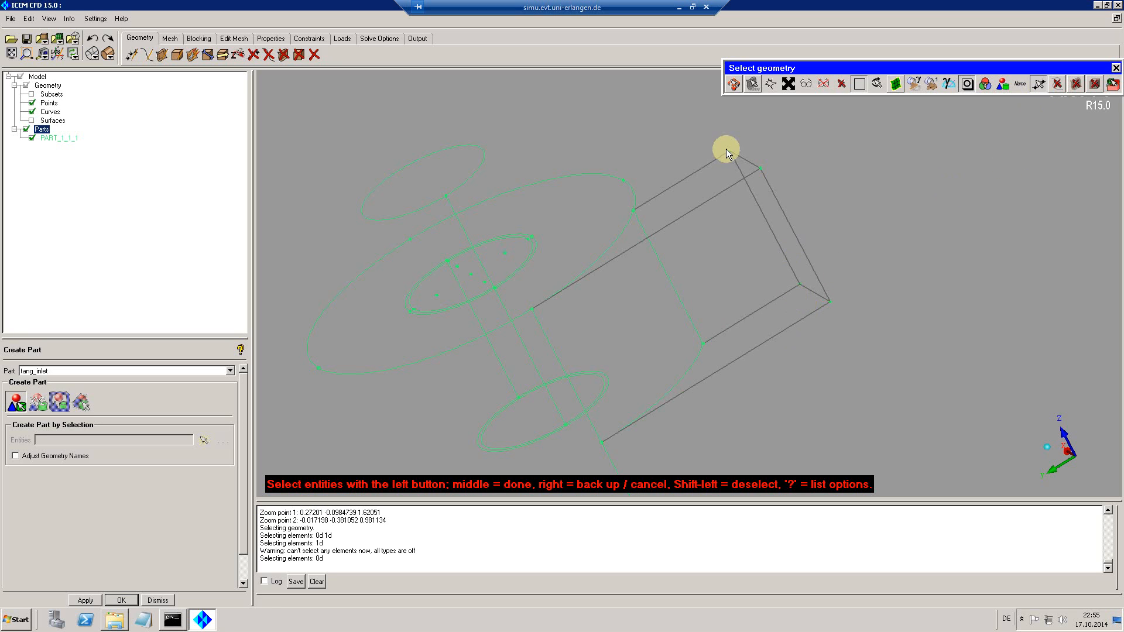
click(730, 151)
click(761, 169)
click(799, 285)
click(832, 303)
middle_click(833, 197)
middle_click(826, 276)
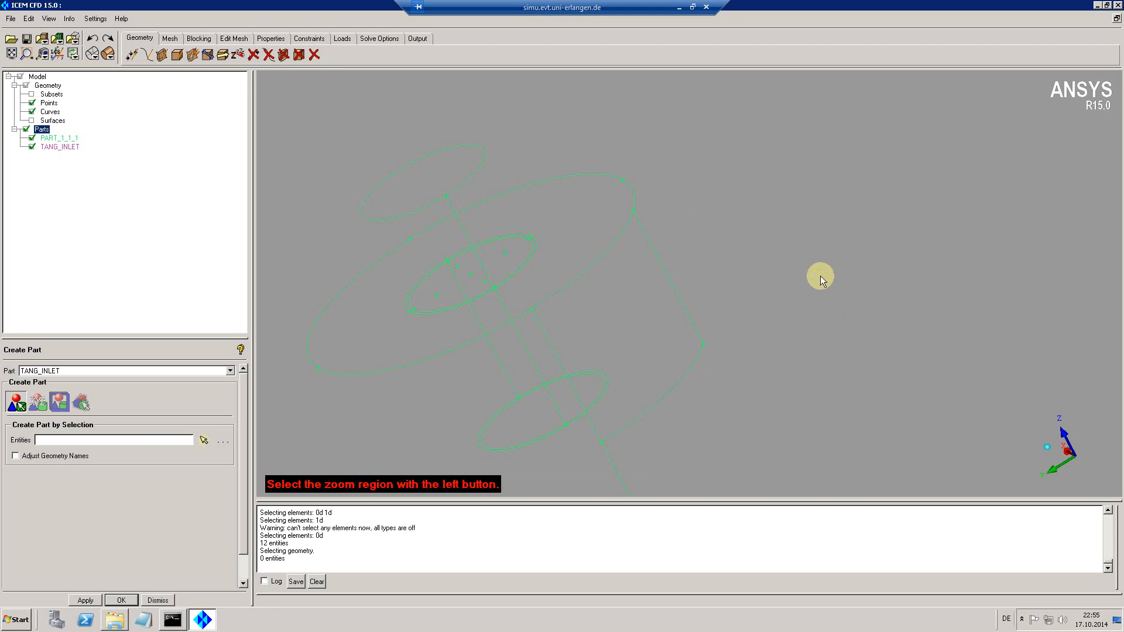
Check the contents of the TANG_INLET part by switching its display, leaving it hidden.
click(33, 147)
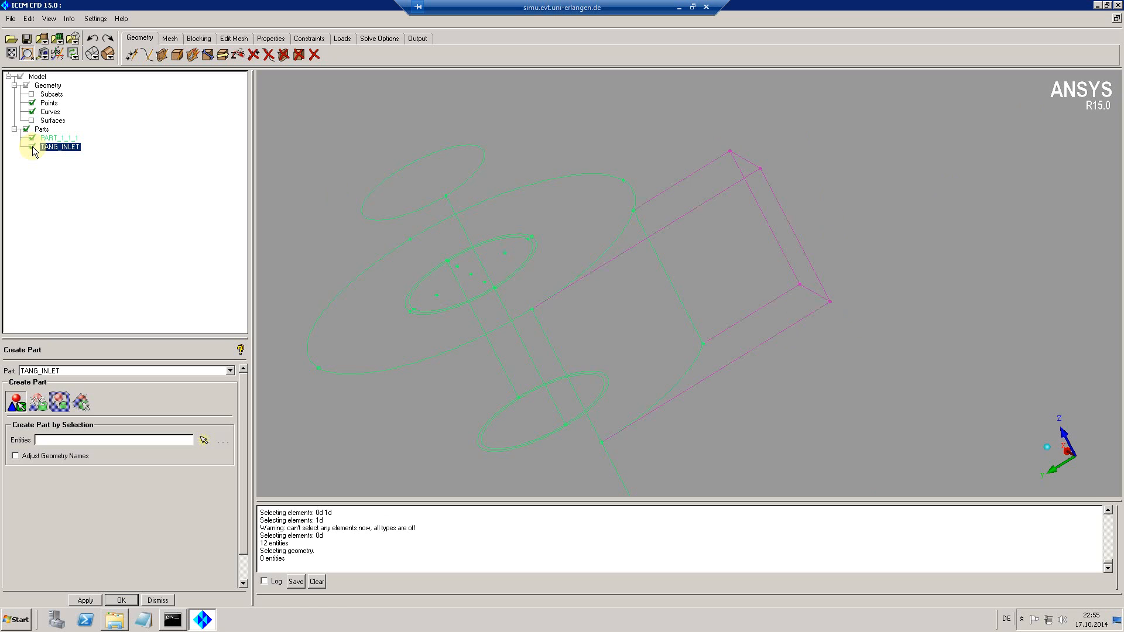
click(33, 146)
click(33, 146)
click(33, 146)
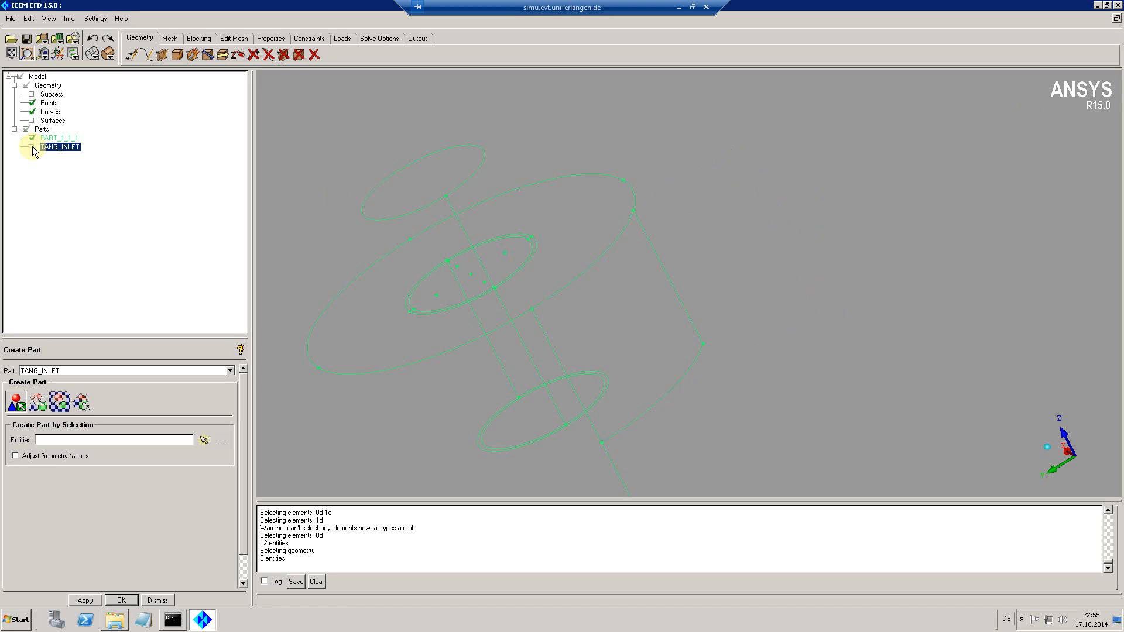
Create a part named plane2 from all points and curves in the lid plane, enclosing them in a polygon selection.
click(48, 18)
click(58, 59)
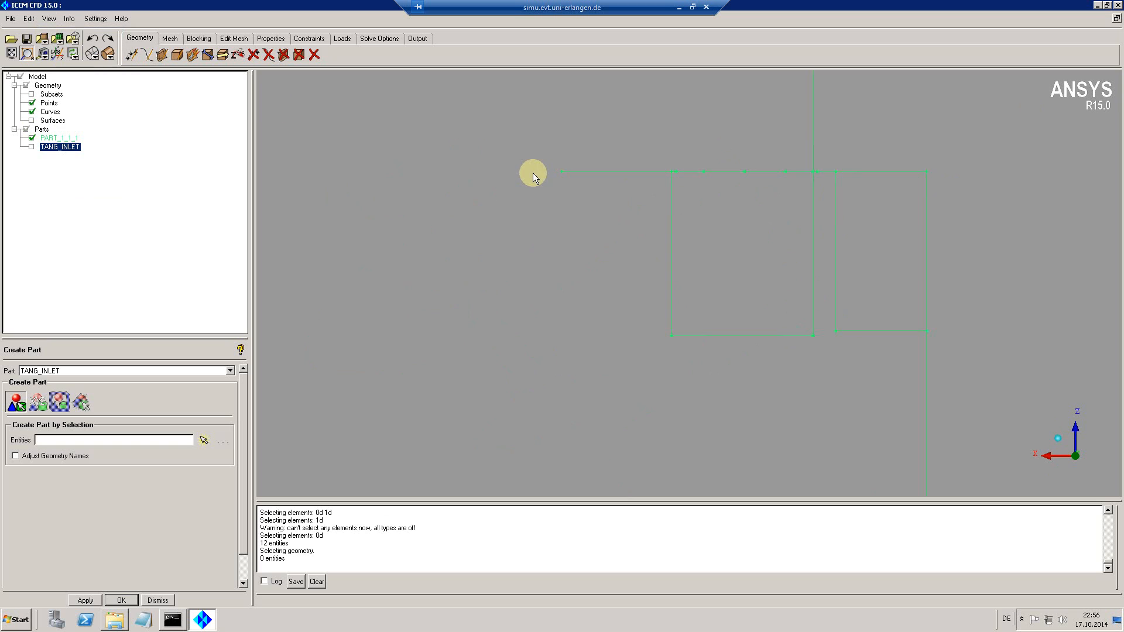
right_click(41, 130)
click(64, 137)
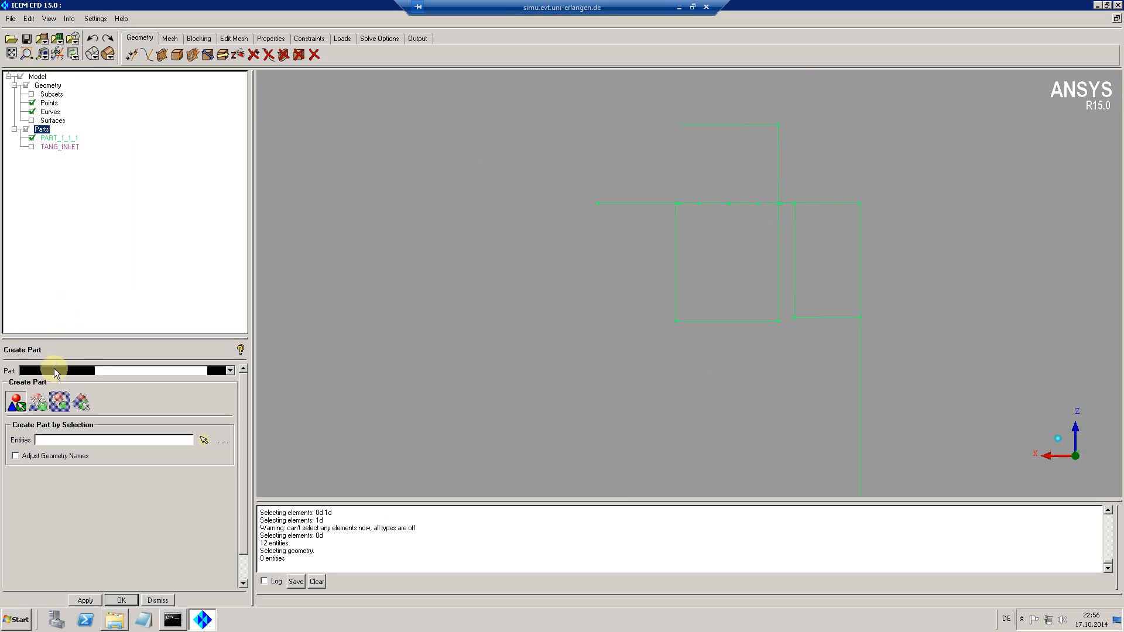
text(plane2)
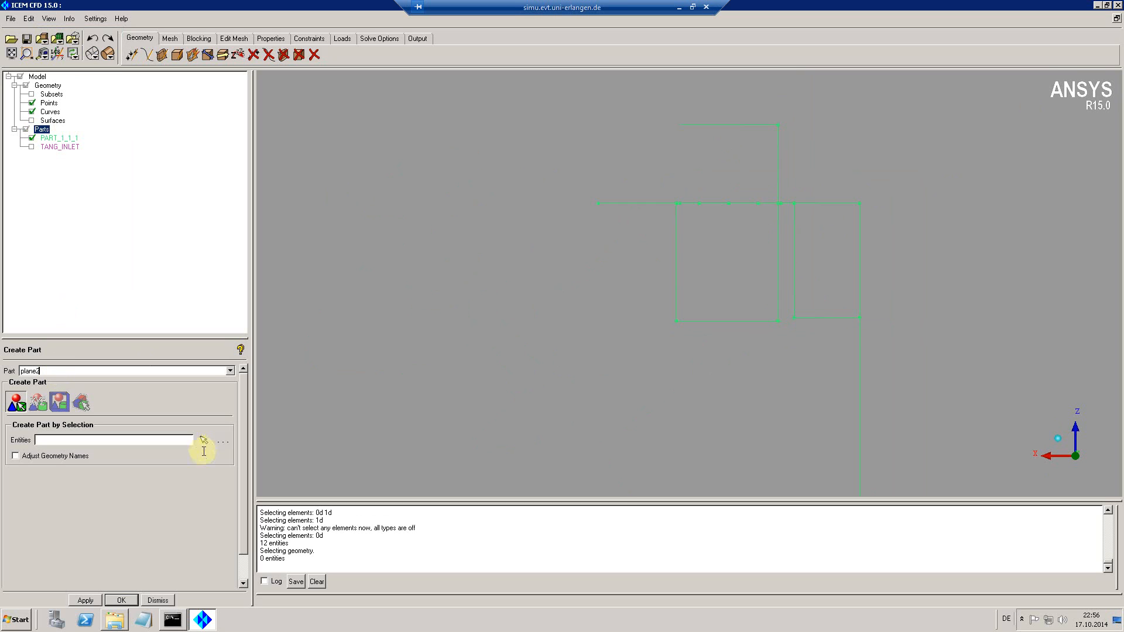
click(204, 439)
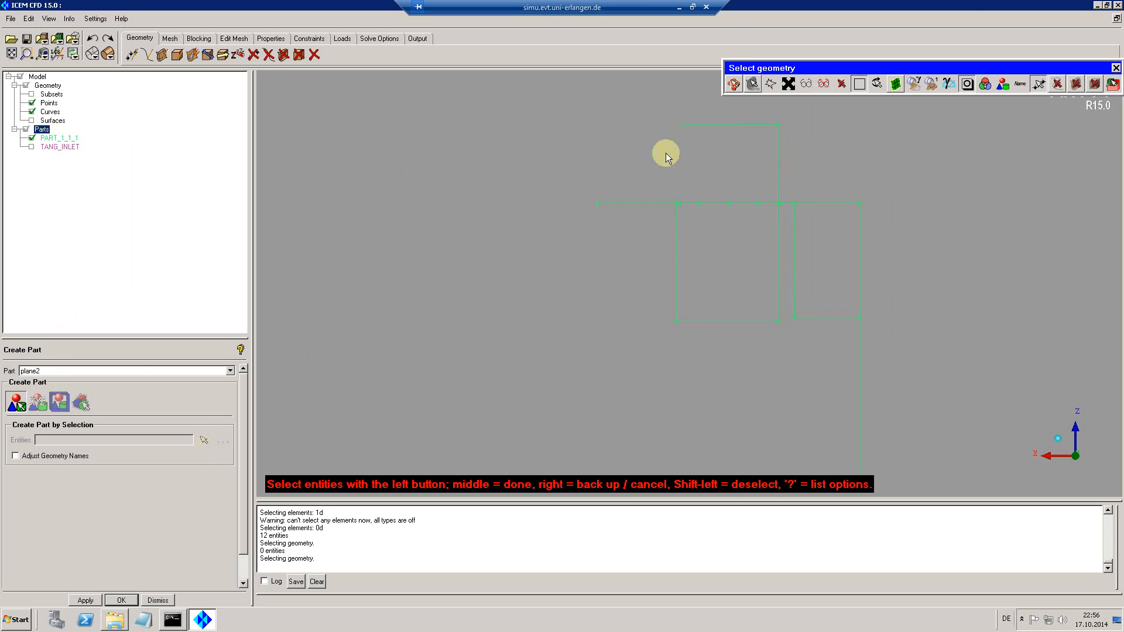
click(1057, 85)
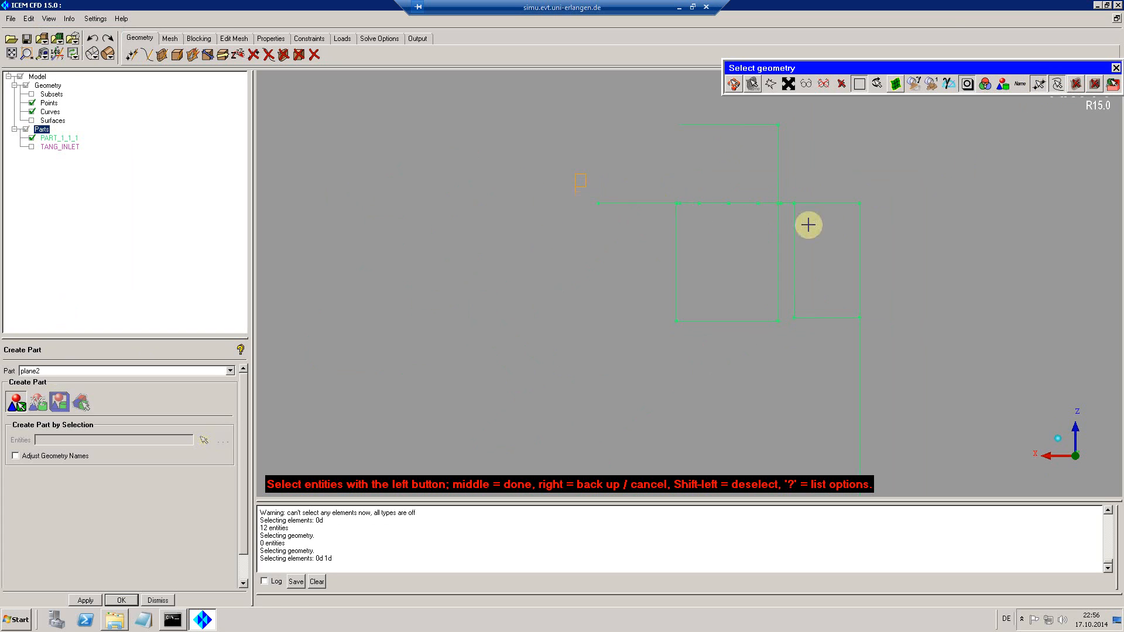
drag(894, 221, 883, 284)
key(F9)
key(F9)
middle_click(881, 192)
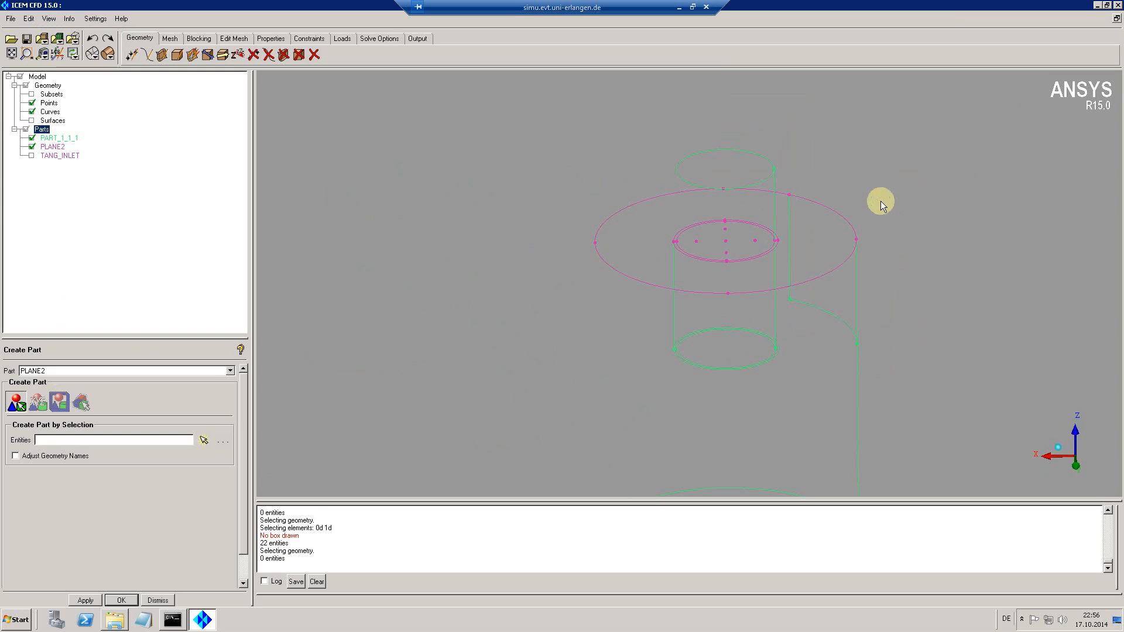
middle_click(880, 194)
Change the display colour of the PLANE2 part to yellow.
click(31, 147)
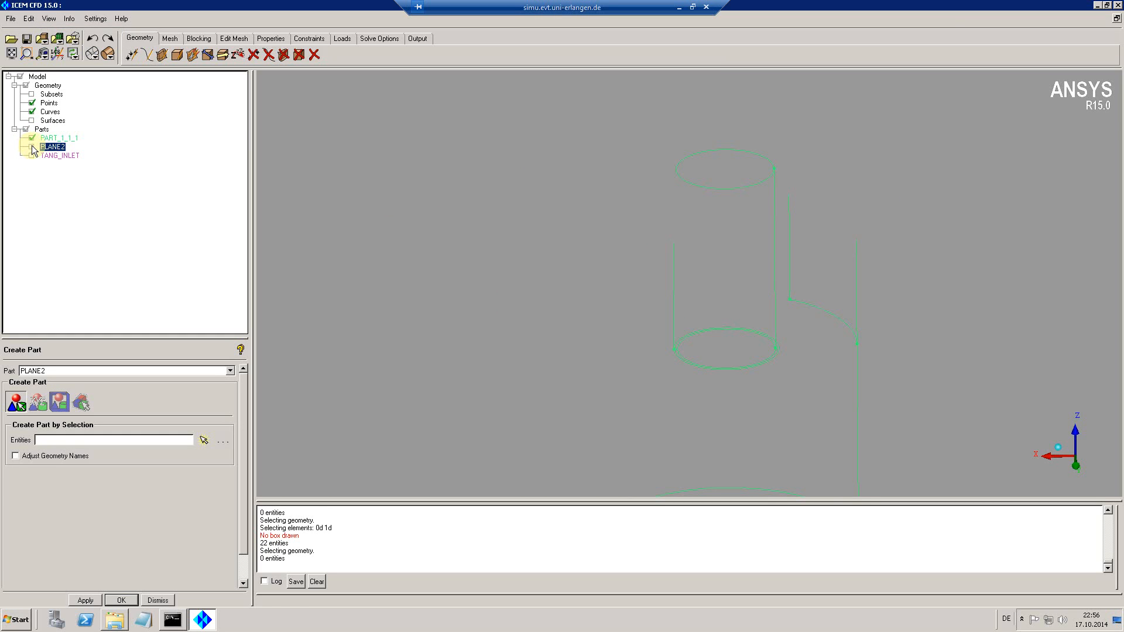
click(31, 147)
click(32, 146)
right_click(45, 148)
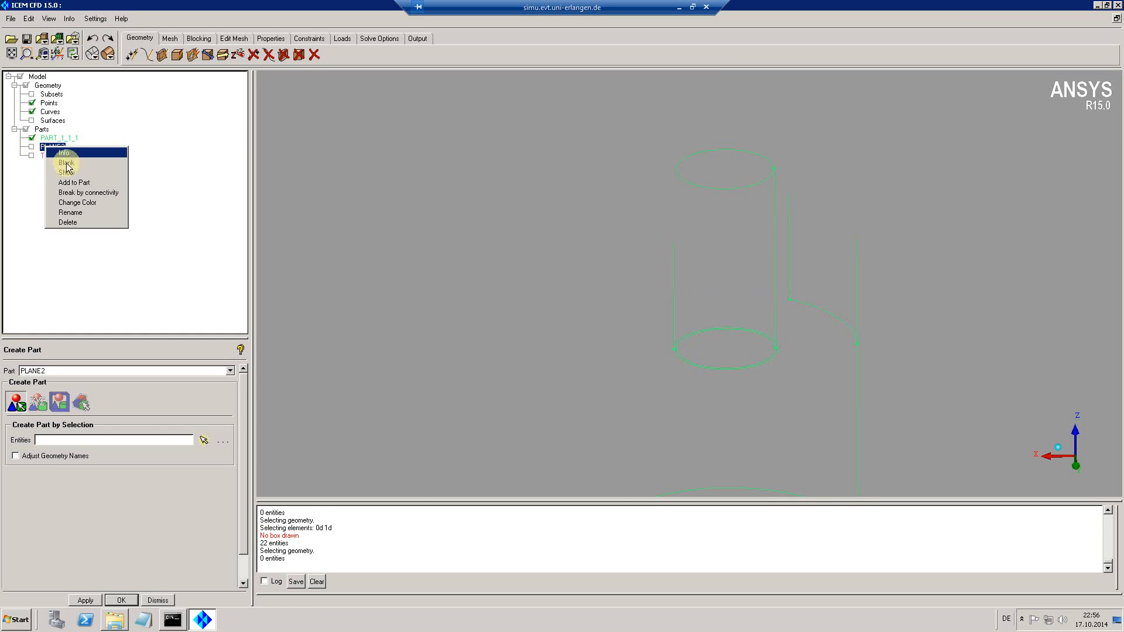
click(73, 202)
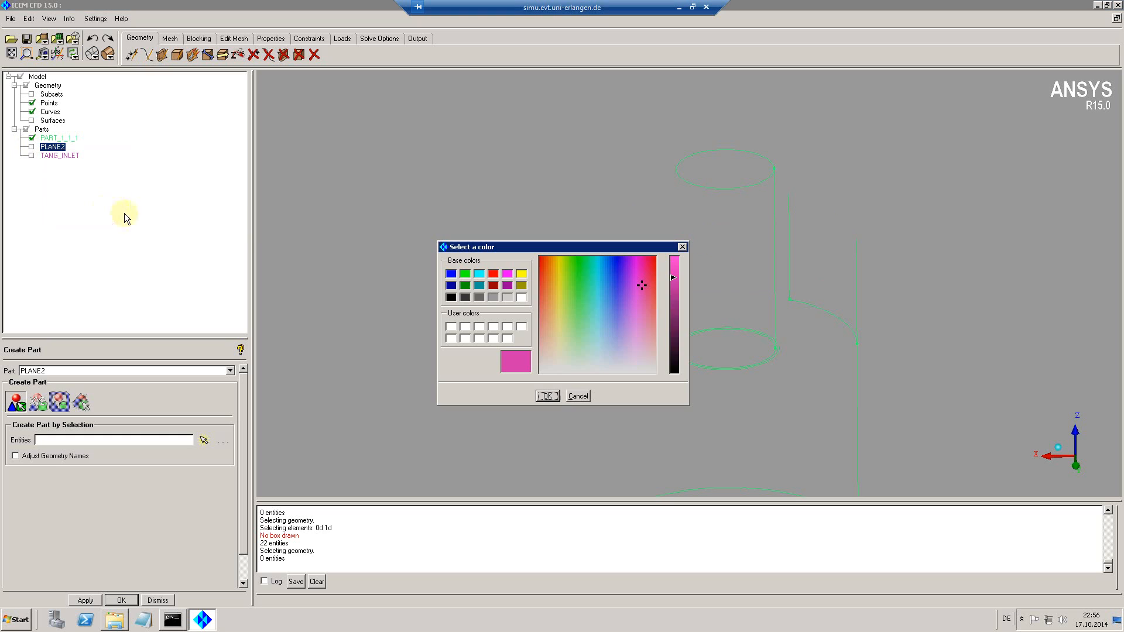
click(521, 273)
click(547, 396)
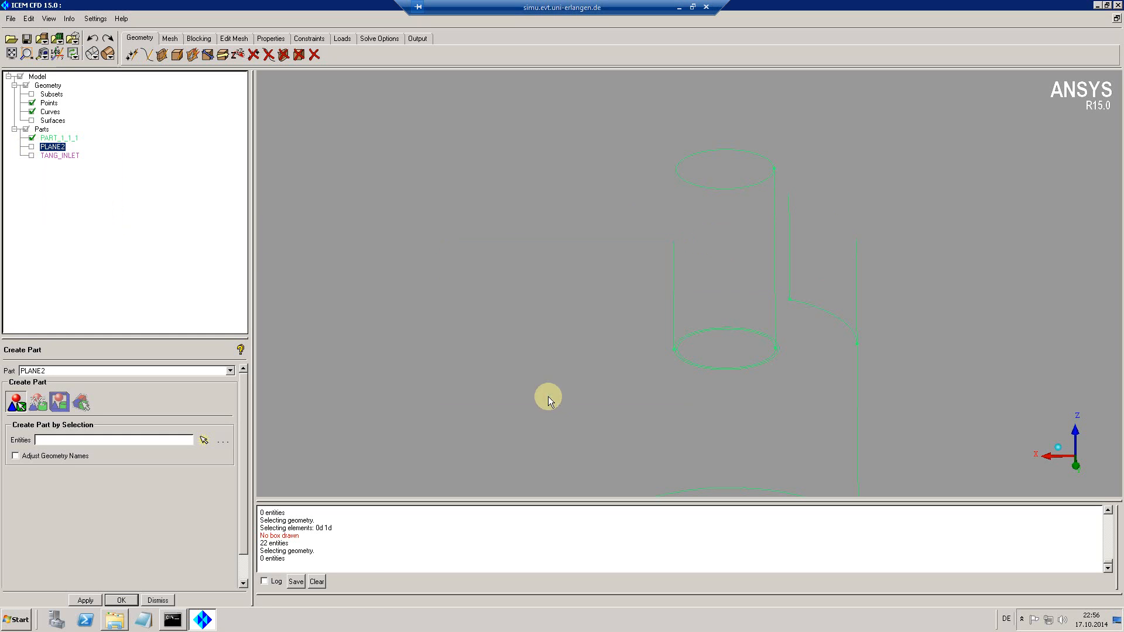
Show the PLANE2 and TANG_INLET parts in the model again.
click(31, 147)
click(31, 156)
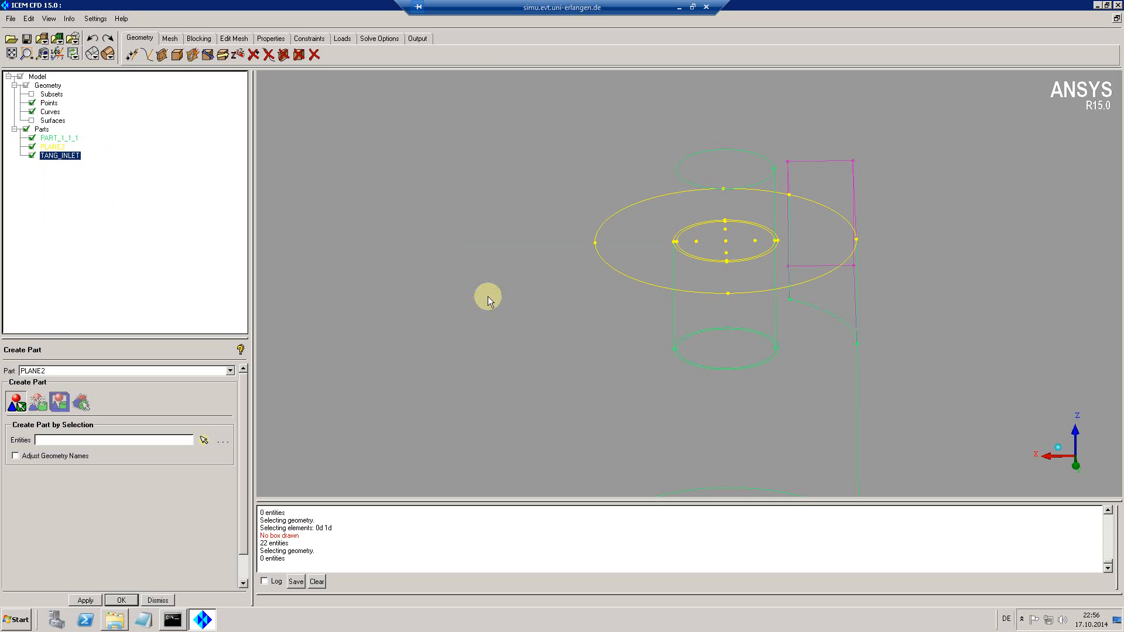
drag(487, 296, 749, 371)
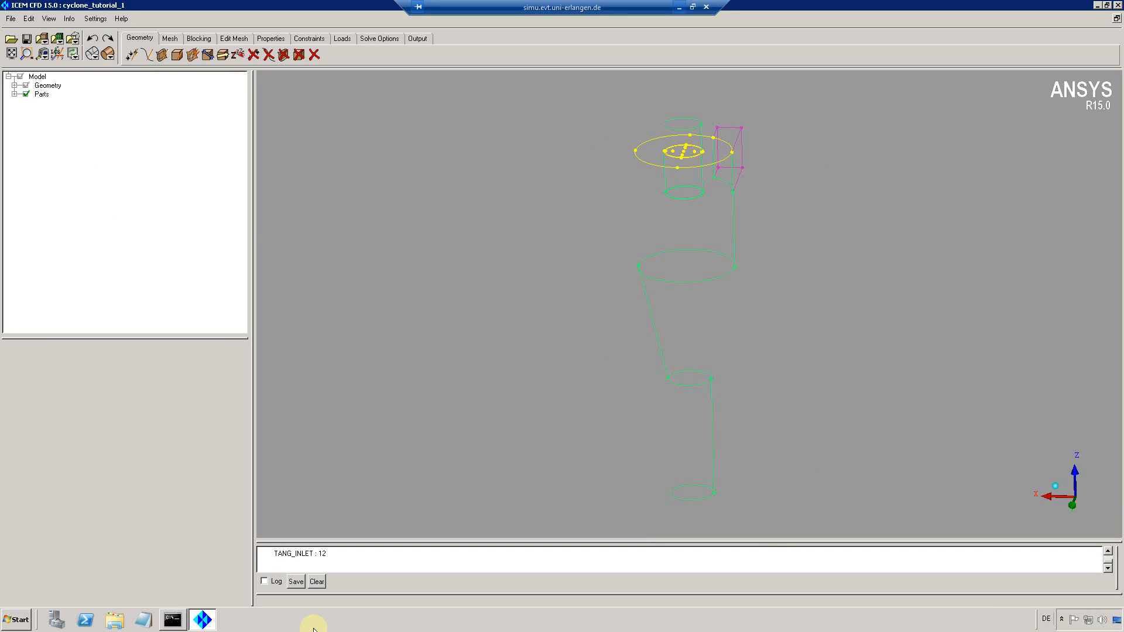
Expand the parts list and isolate PLANE2 by hiding PART_1_1_1 and TANG_INLET.
click(49, 19)
click(58, 97)
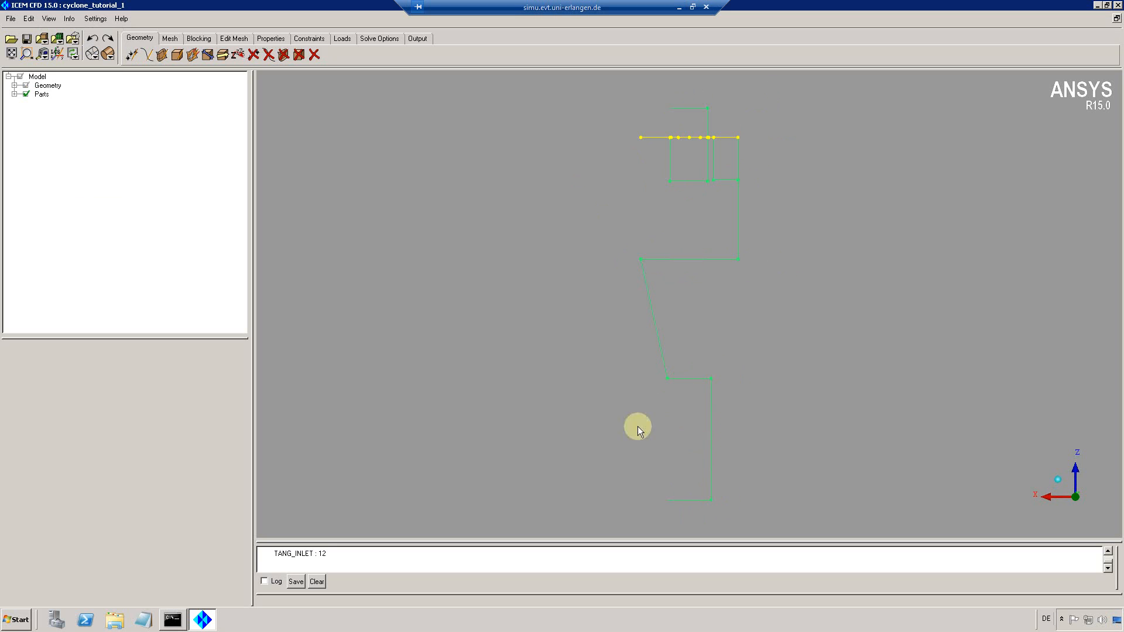
drag(557, 138, 511, 265)
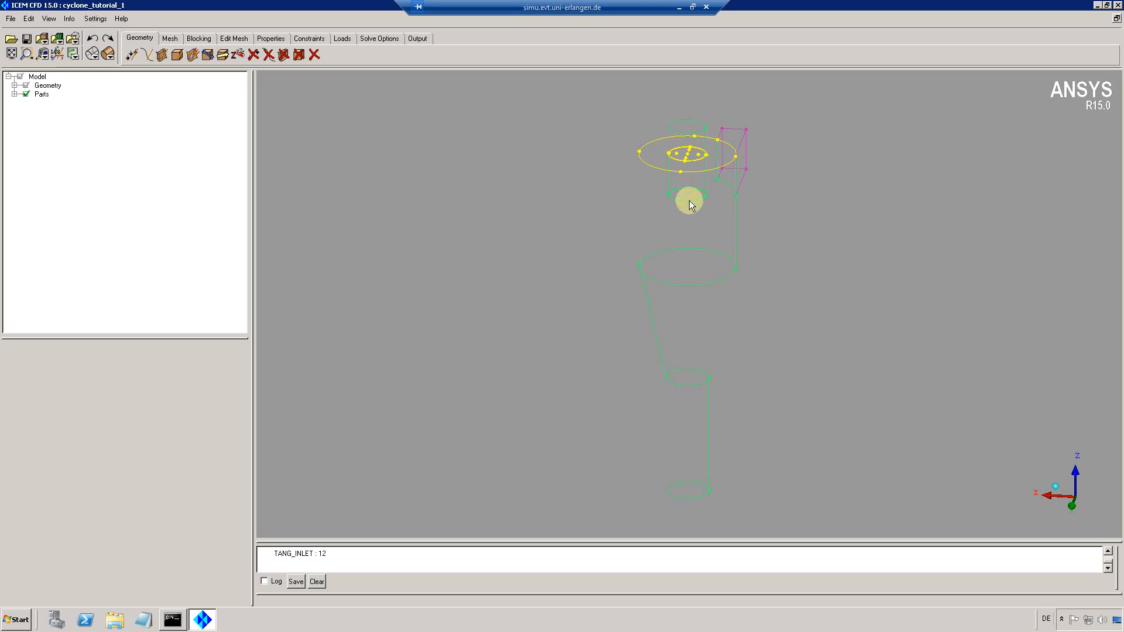
click(15, 95)
click(32, 121)
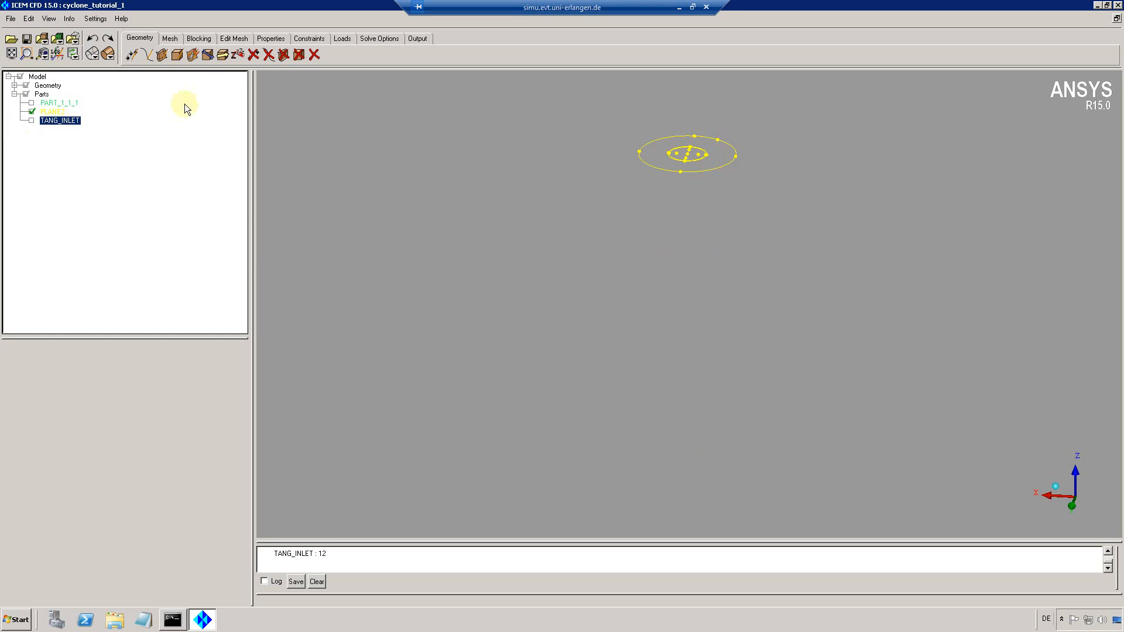
Copy all visible PLANE2 entities upward by explicit translation with a Z offset of 0.12, making one copy.
click(223, 54)
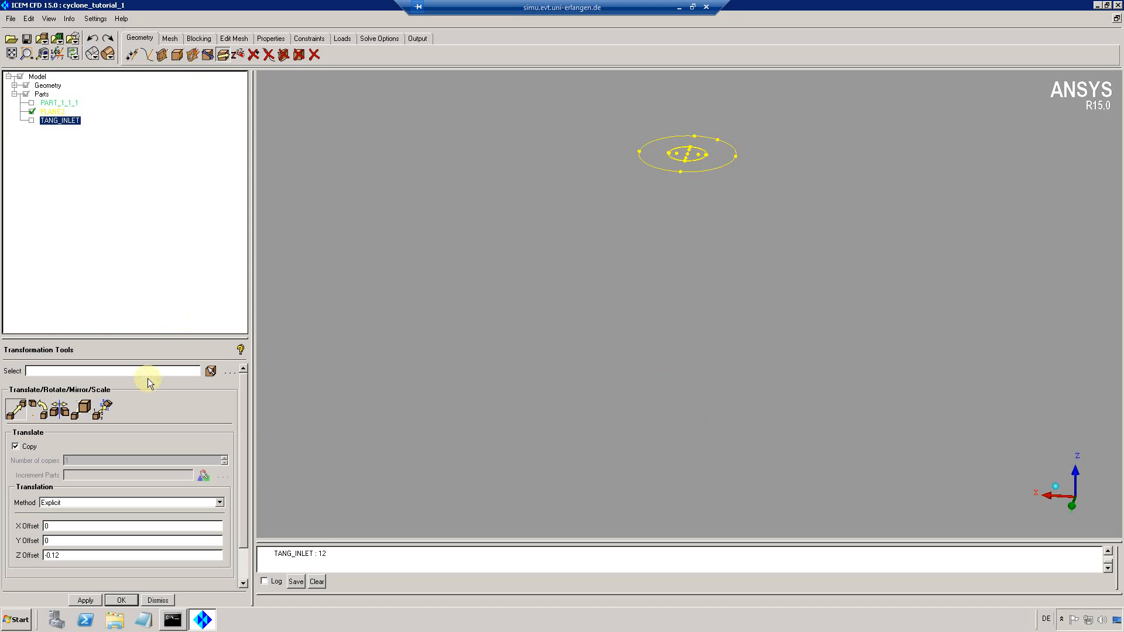
click(15, 447)
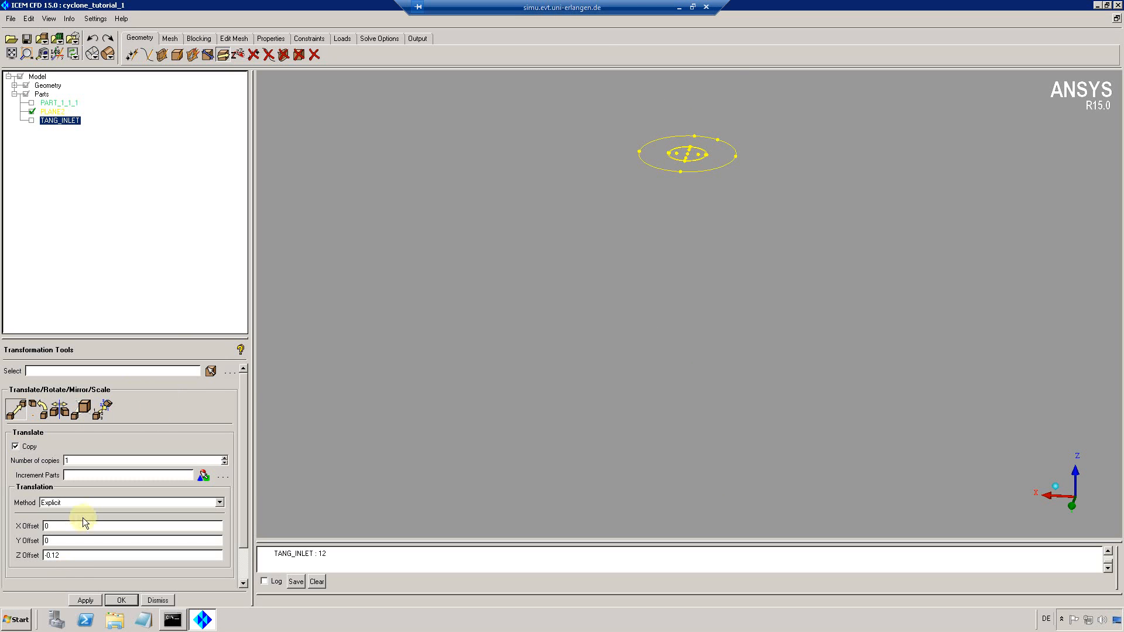
click(209, 371)
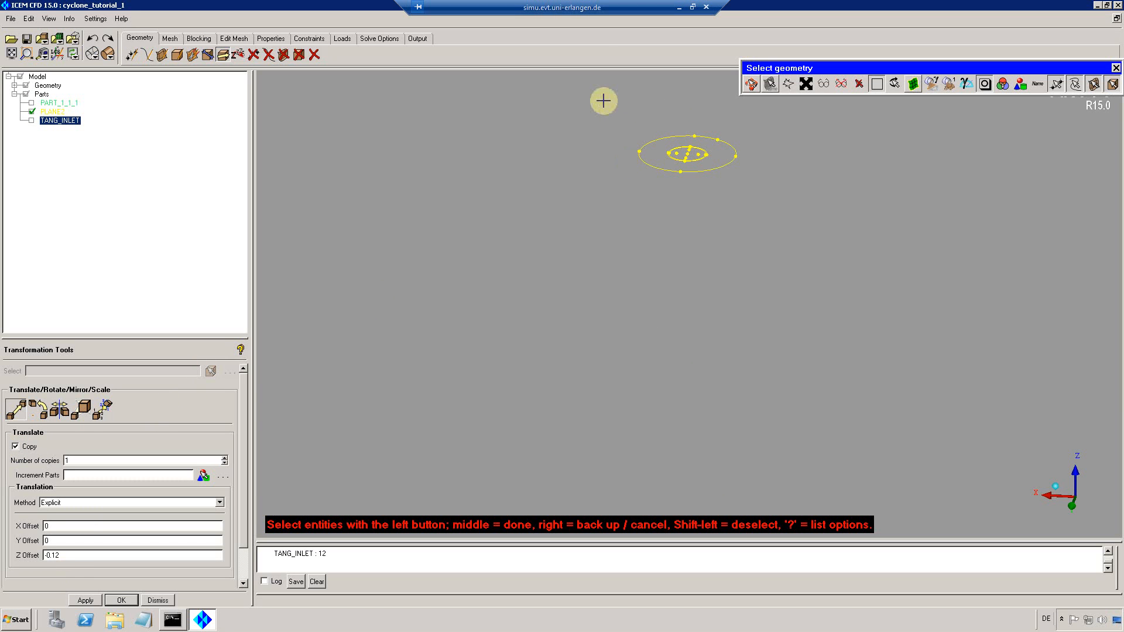
middle_click(726, 269)
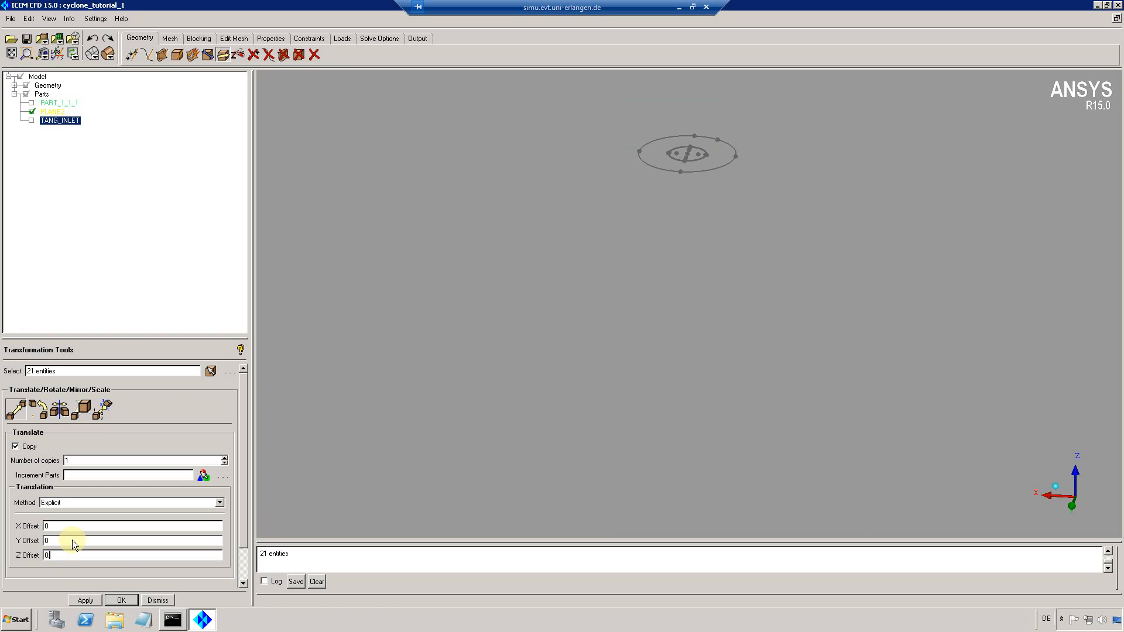
text(2)
click(86, 600)
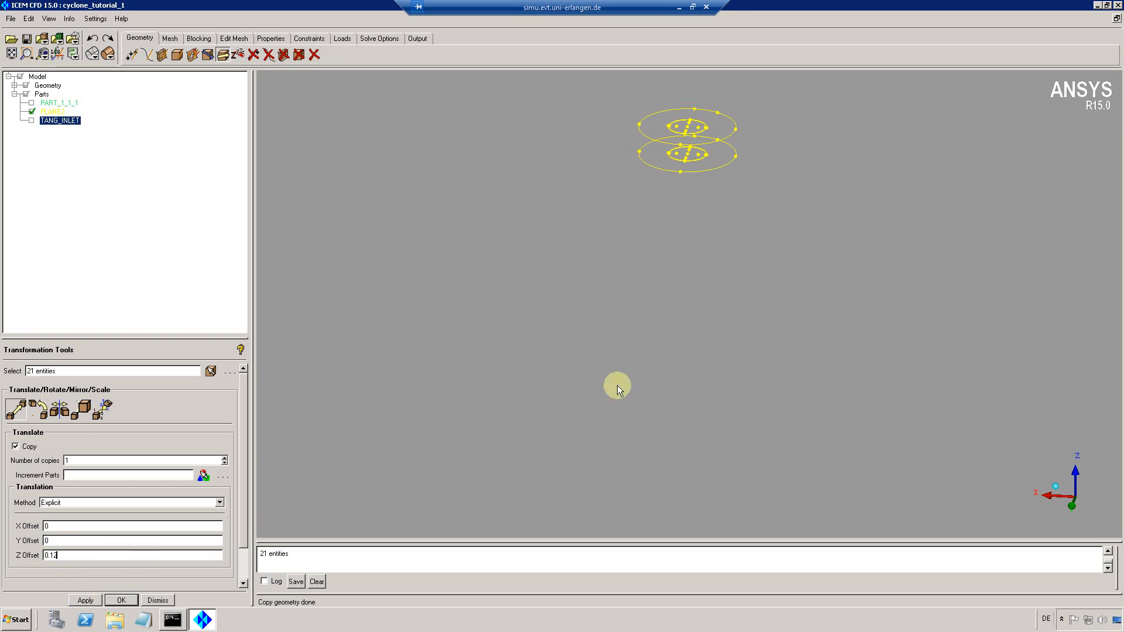
Show PART_1_1_1 temporarily and measure the distance from the lid plane's edge to the top of the cone.
drag(686, 182, 687, 145)
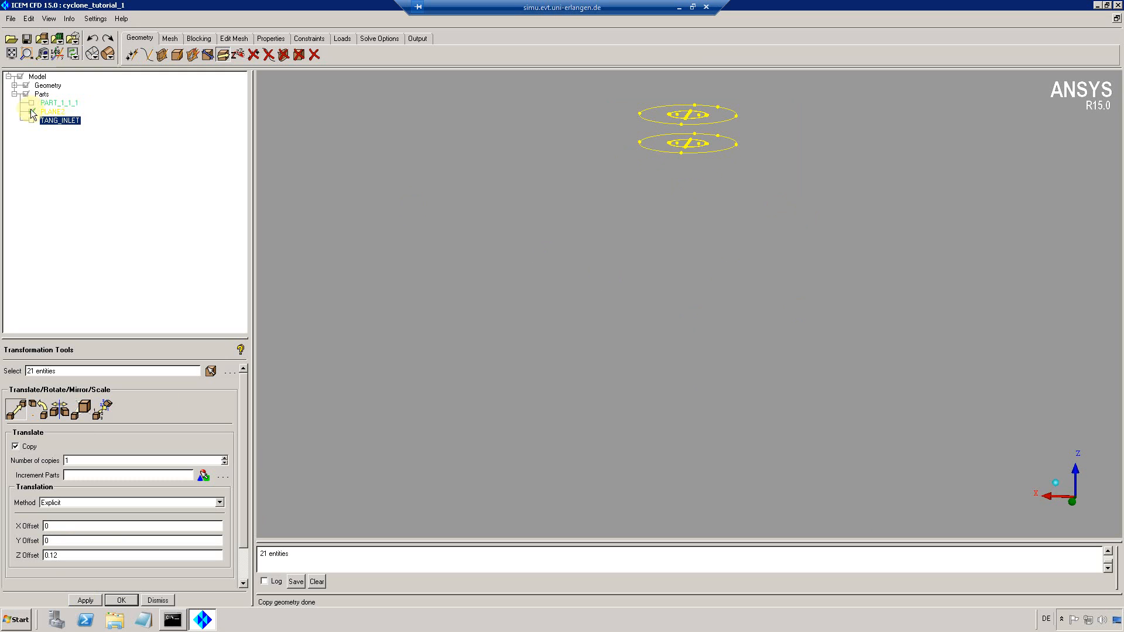
click(31, 102)
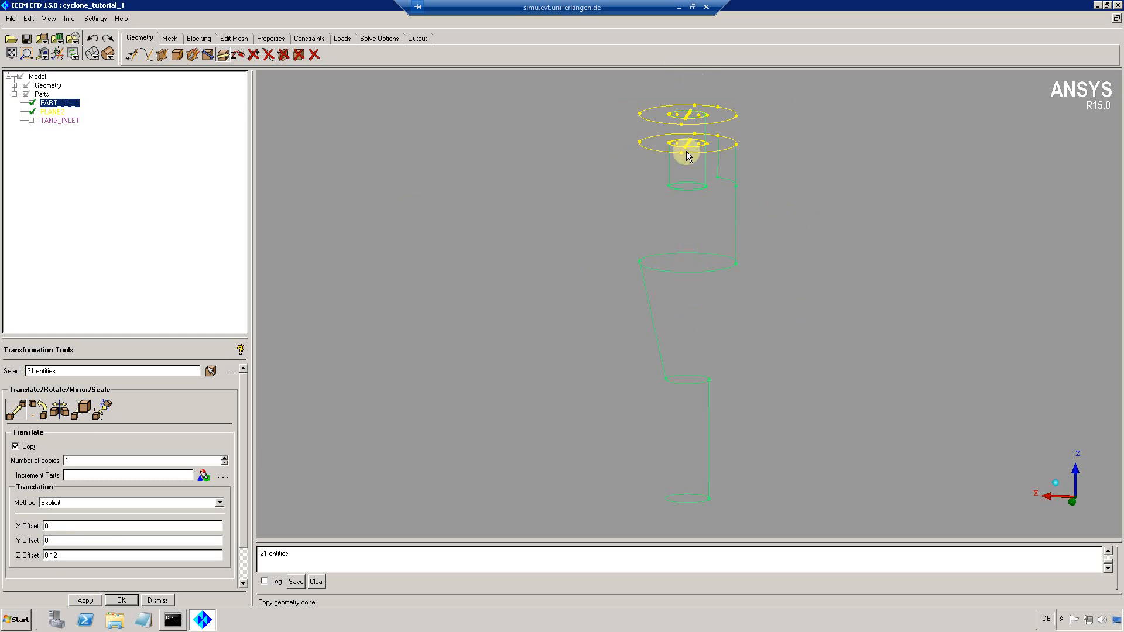
click(41, 53)
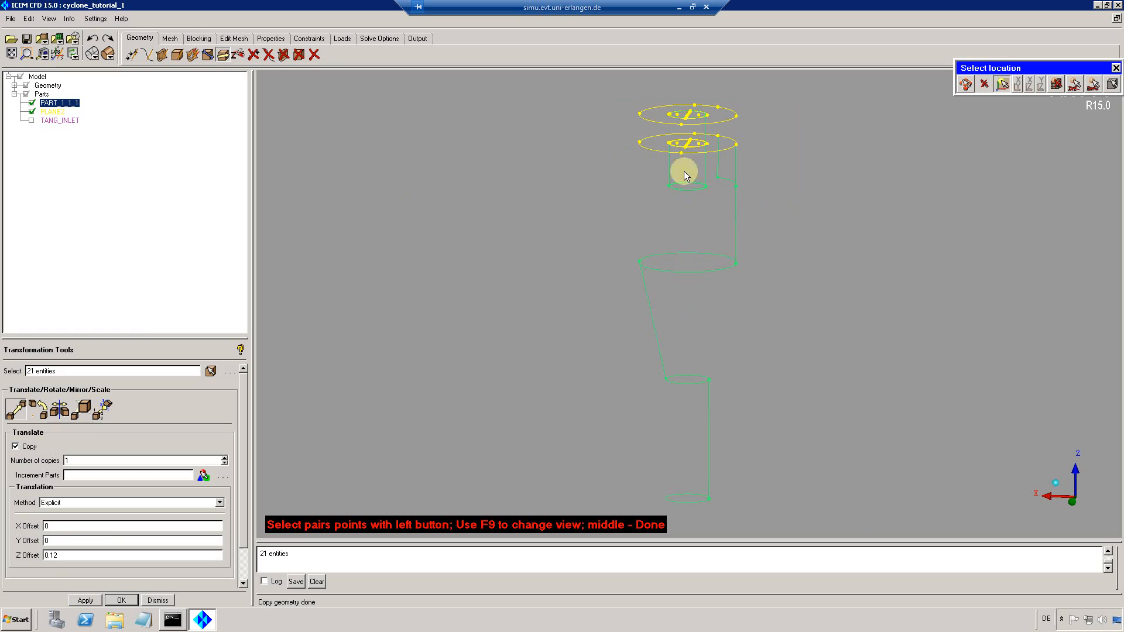
click(640, 142)
click(639, 259)
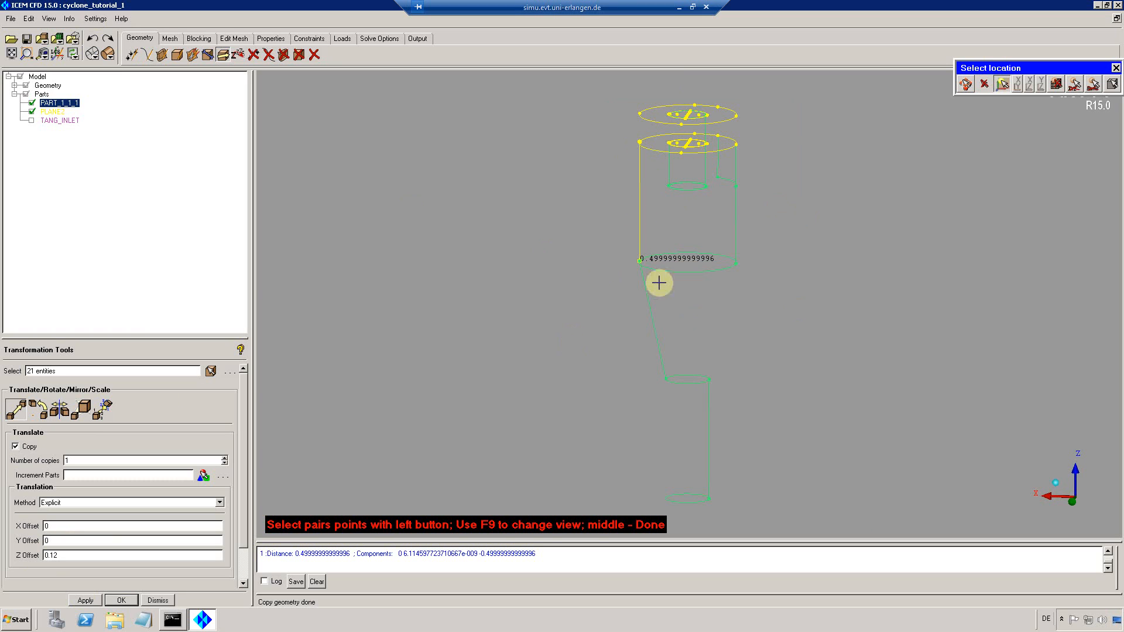
middle_click(590, 217)
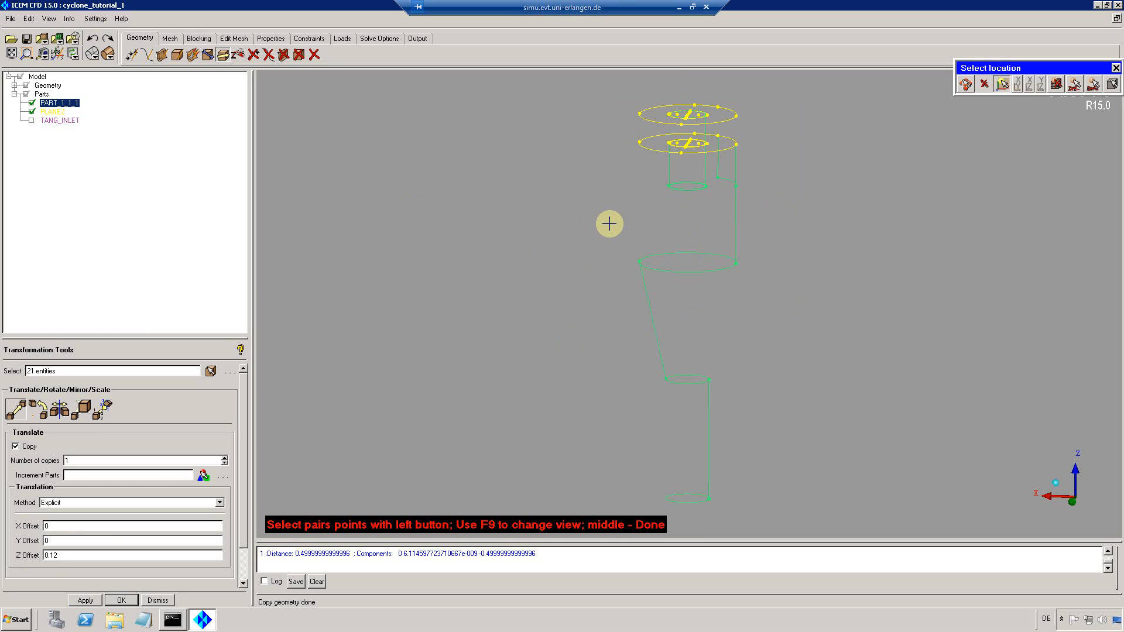
middle_click(581, 218)
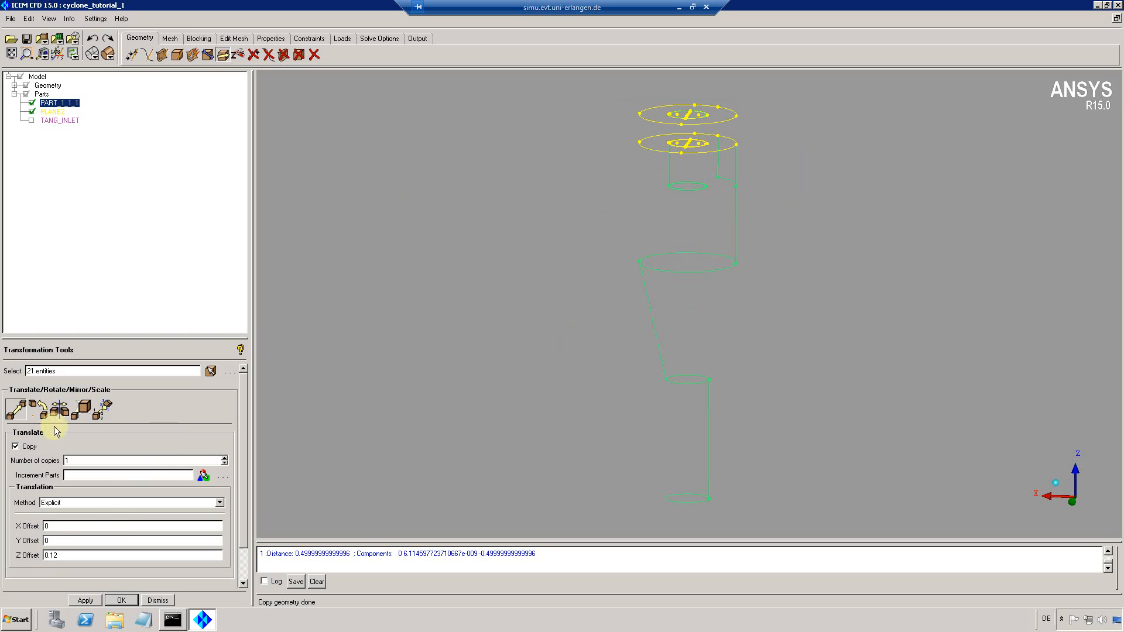
click(32, 102)
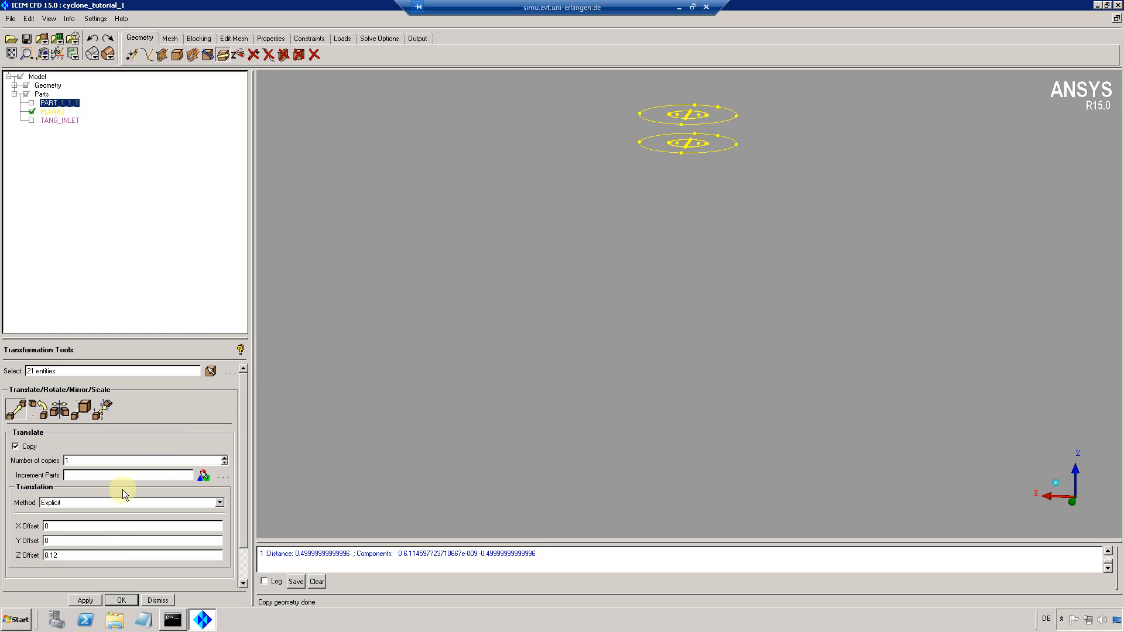
Copy the selected lid plane entities downward twice to closely spaced levels near the inner tube's lower end, the second with Z offset -0.18.
drag(71, 557, 22, 554)
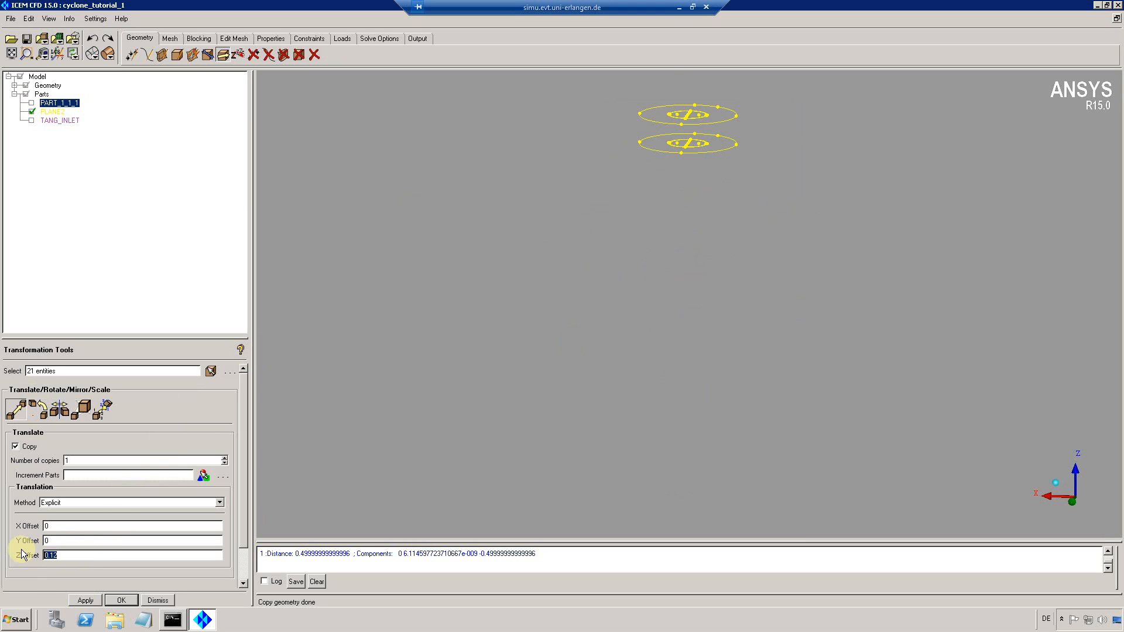
key(BackSpace)
click(86, 599)
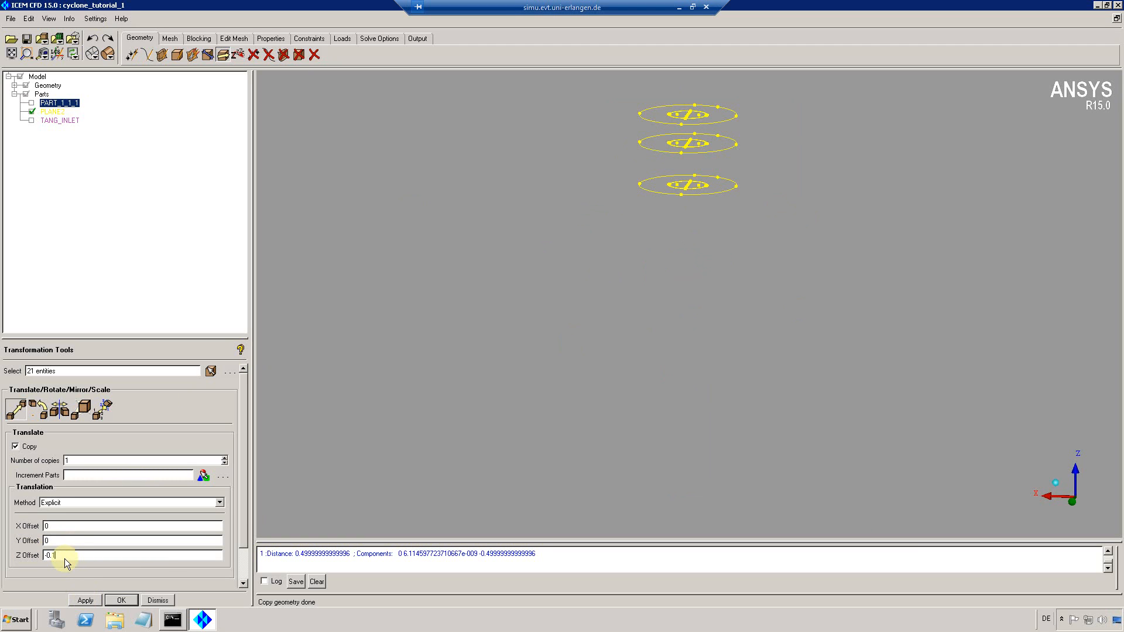
text(8)
click(85, 600)
Copy the lid plane entities to the cone's top with Z offset -0.5, to its lower end, and to the cyclone bottom with -1.490.
click(85, 600)
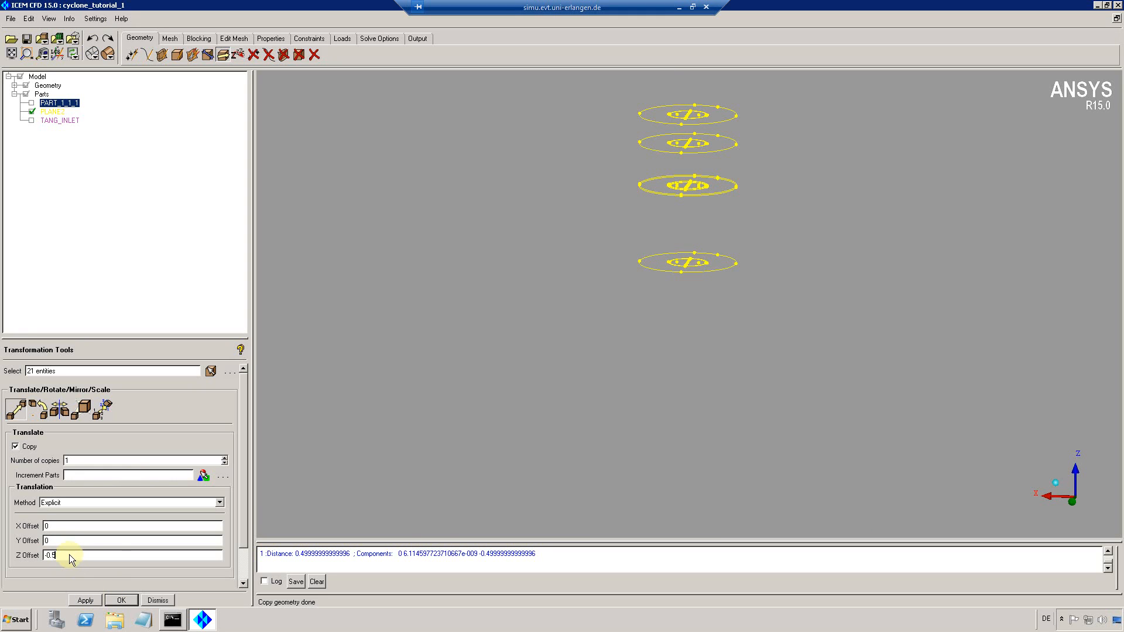
text(.95)
click(85, 600)
double_click(51, 556)
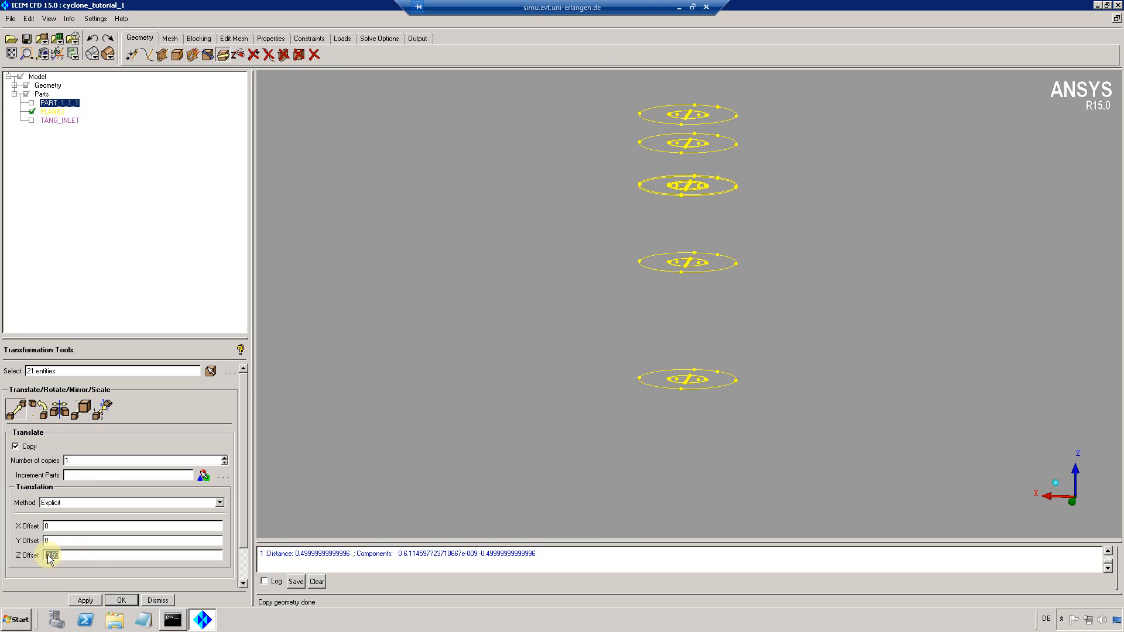
text(-1.490)
click(86, 600)
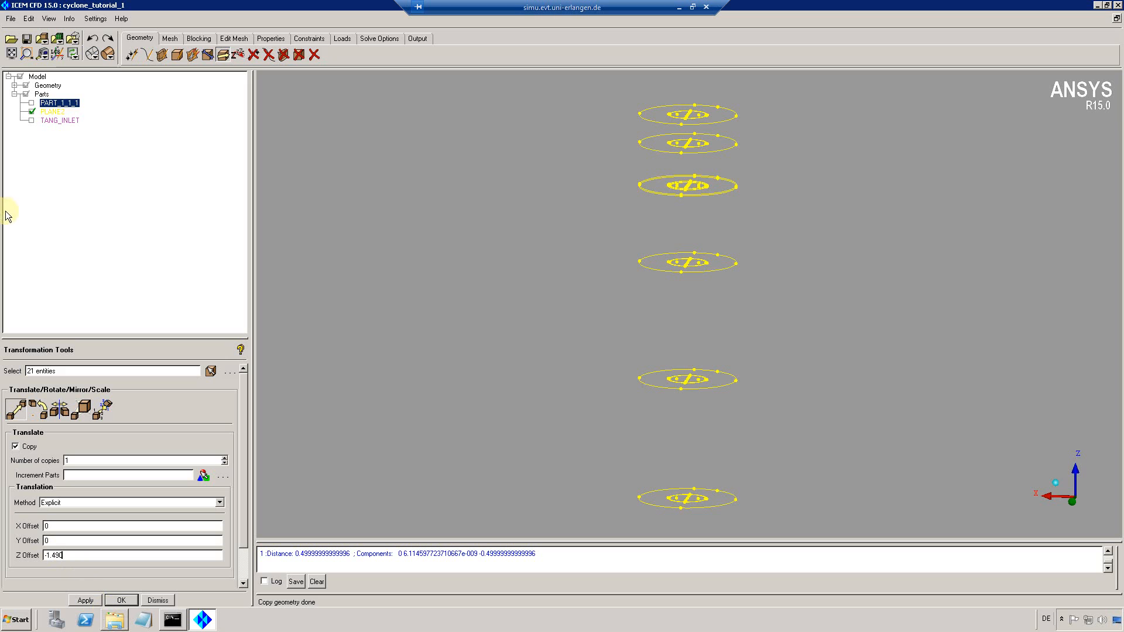
Show PART_1_1_1 and check the copied planes against the cyclone outline from the side, examining the upper planes close up.
click(48, 21)
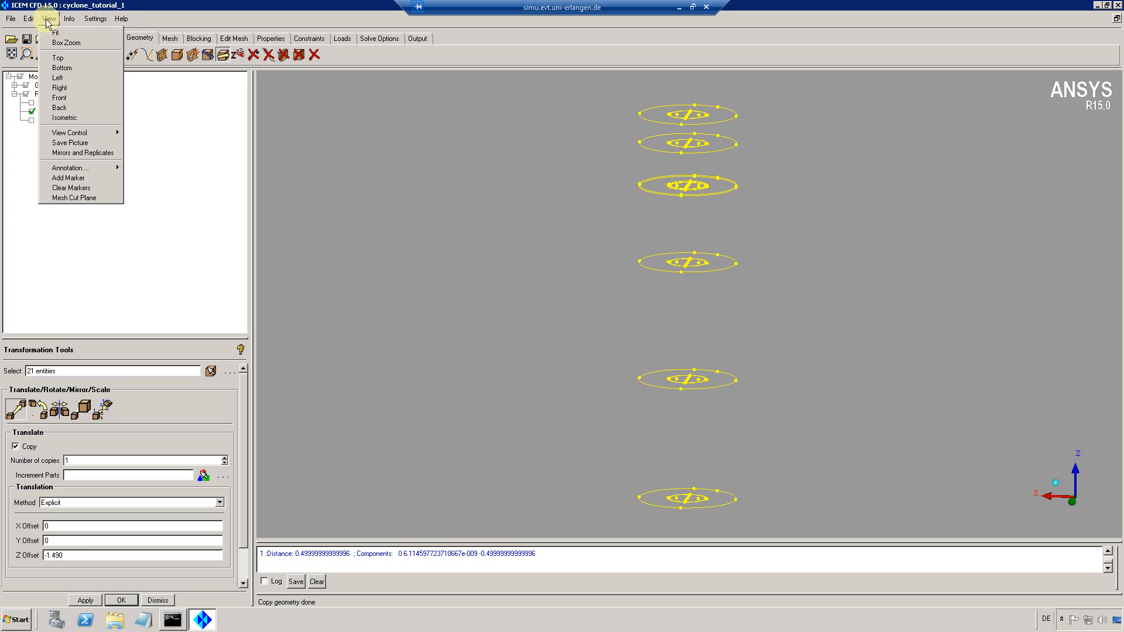
click(58, 58)
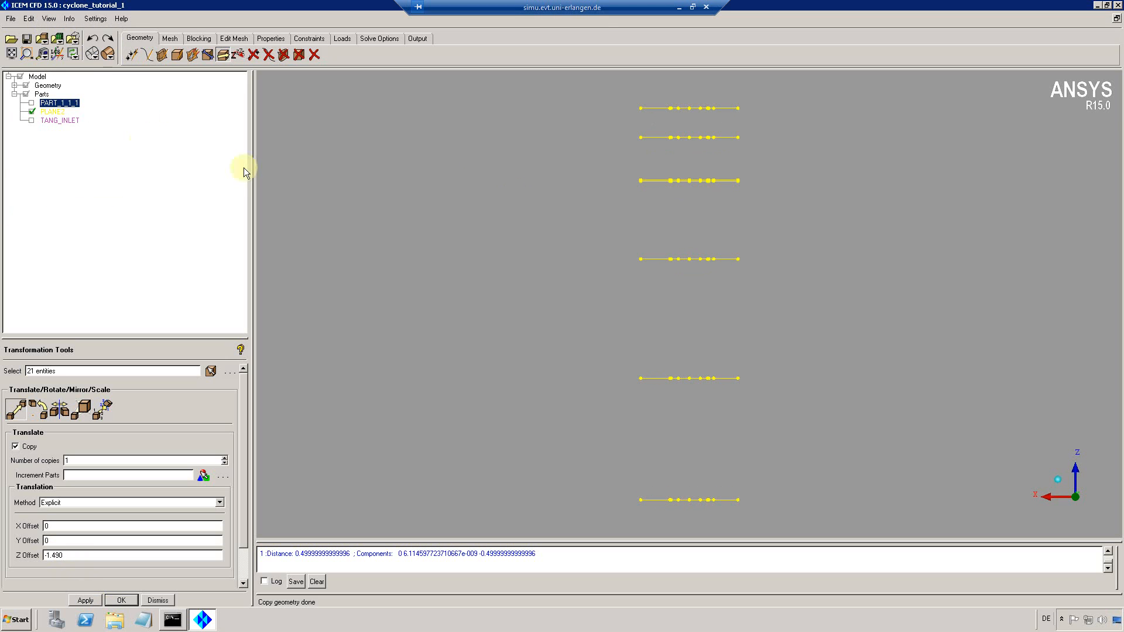
click(33, 103)
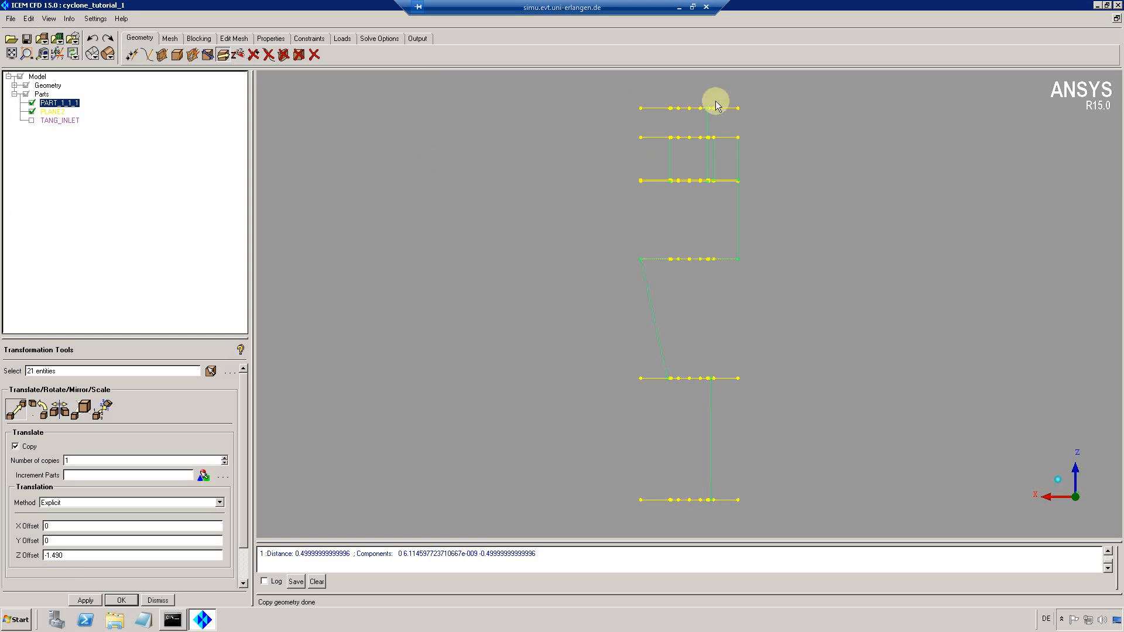
click(26, 54)
drag(622, 92, 774, 194)
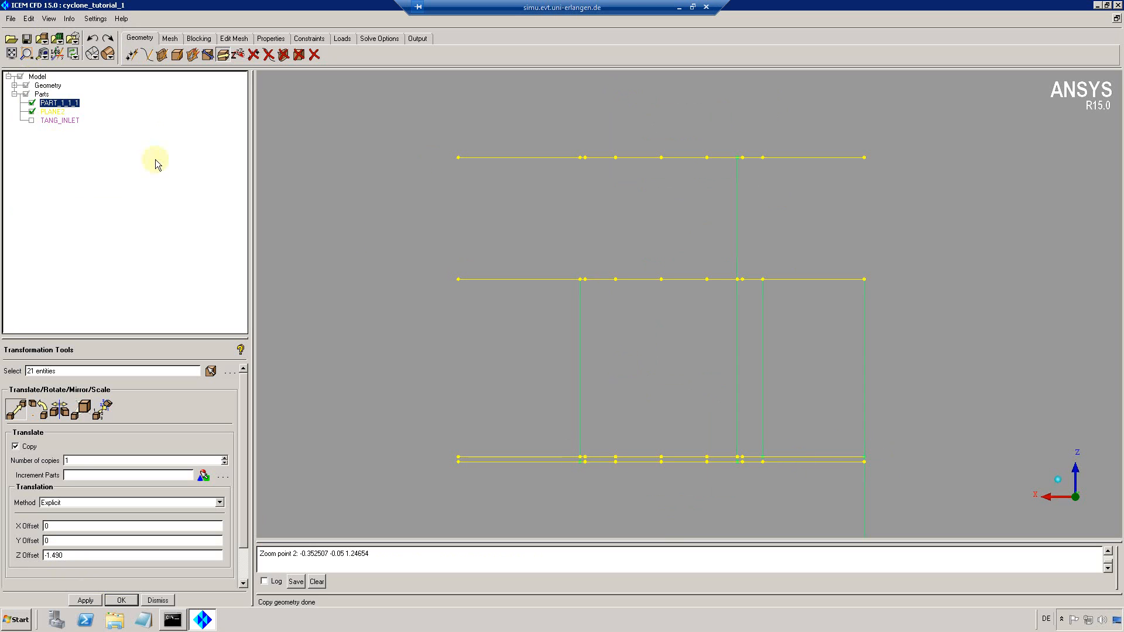
click(11, 54)
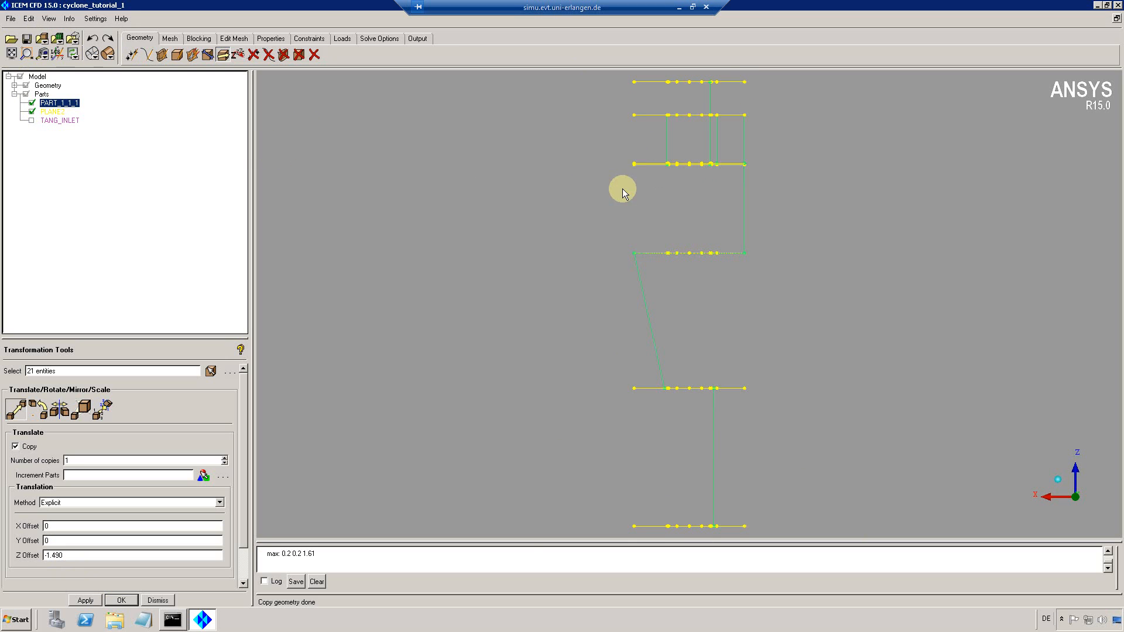
drag(622, 193, 593, 253)
Hide PART_1_1_1, view the PLANE2 copies edge-on from the side and close the transformation tools.
click(32, 102)
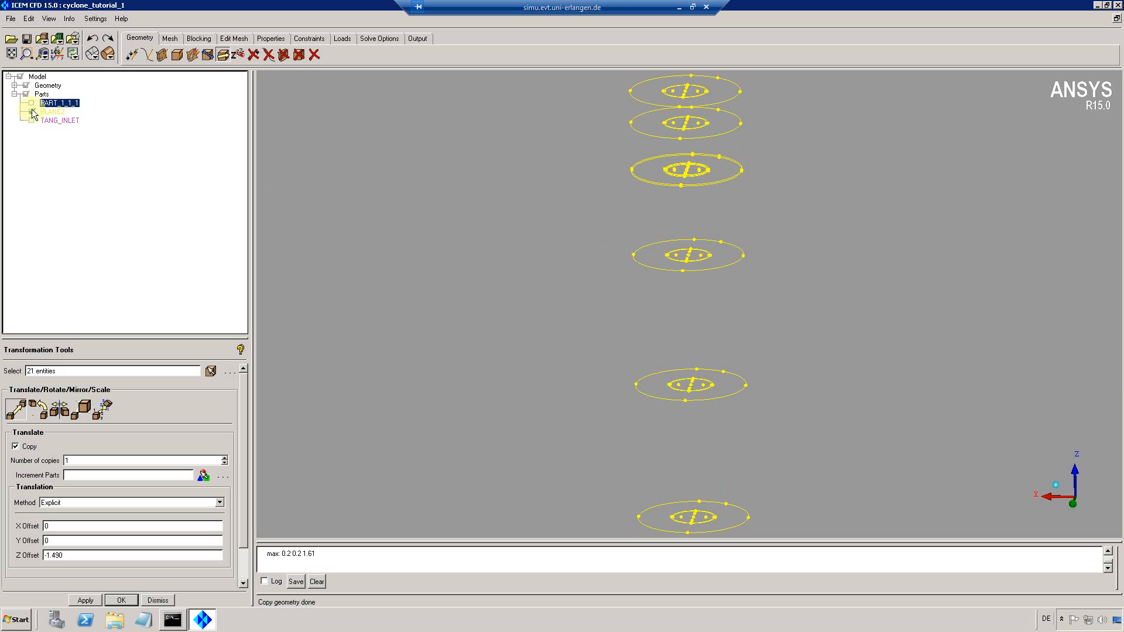
click(31, 111)
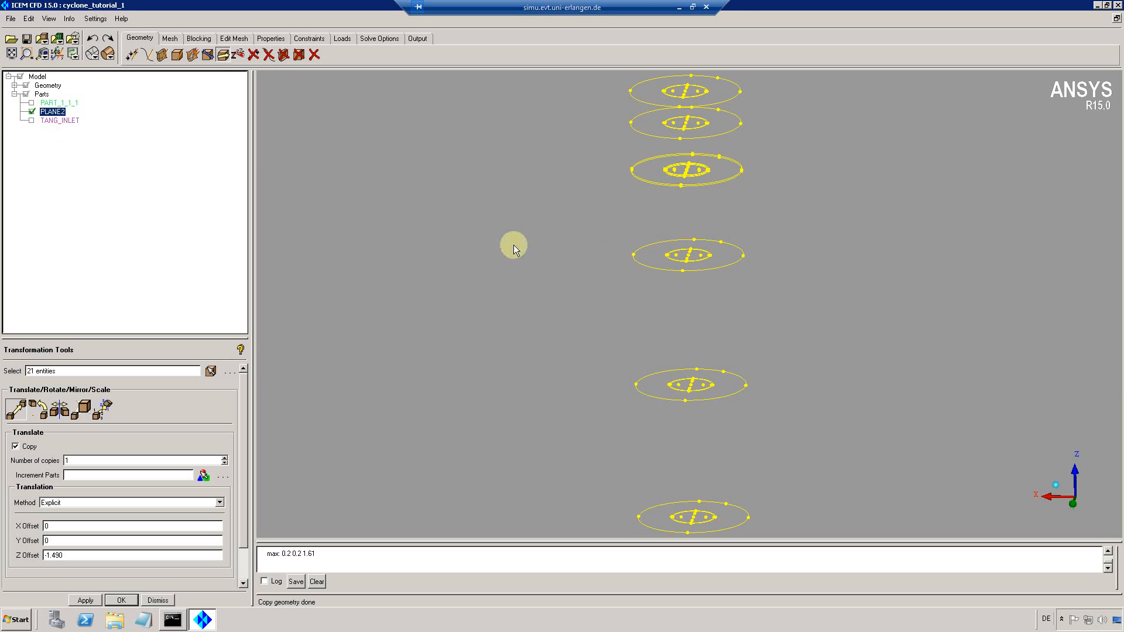
click(48, 18)
click(61, 63)
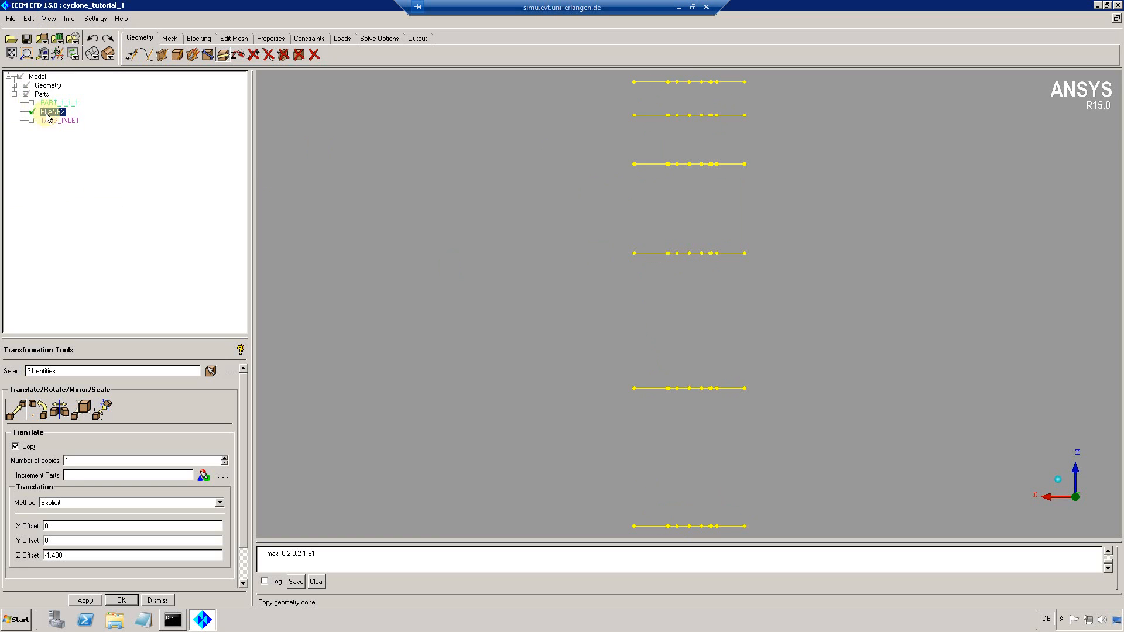
click(158, 600)
Create a part named PLANE1 from all entities of the uppermost plane, using a box selection.
right_click(26, 95)
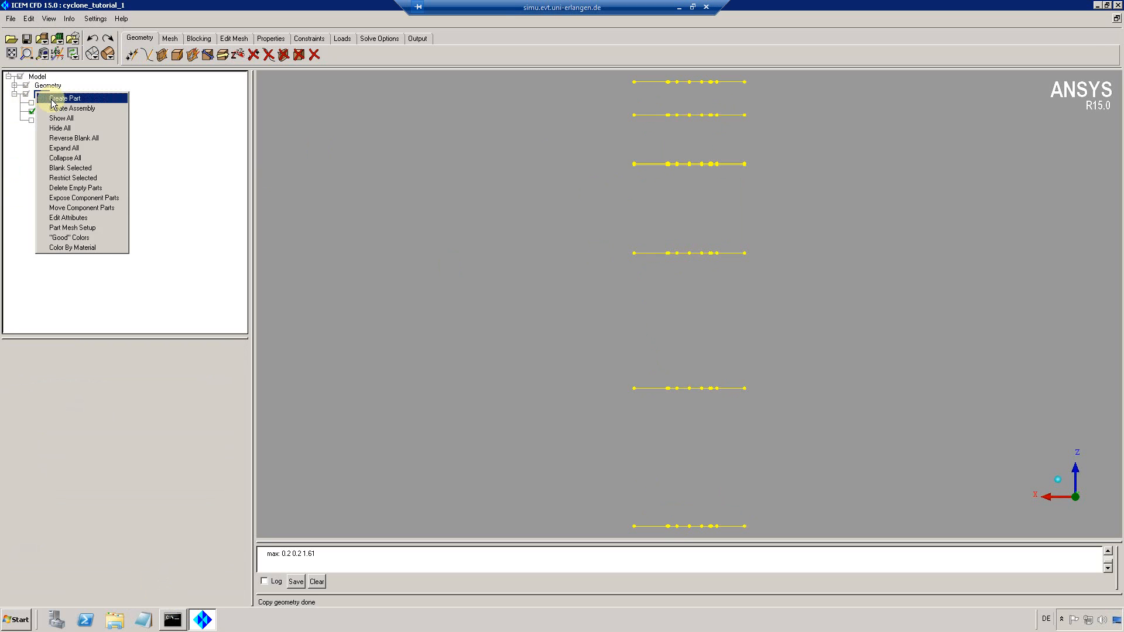
click(44, 99)
double_click(55, 371)
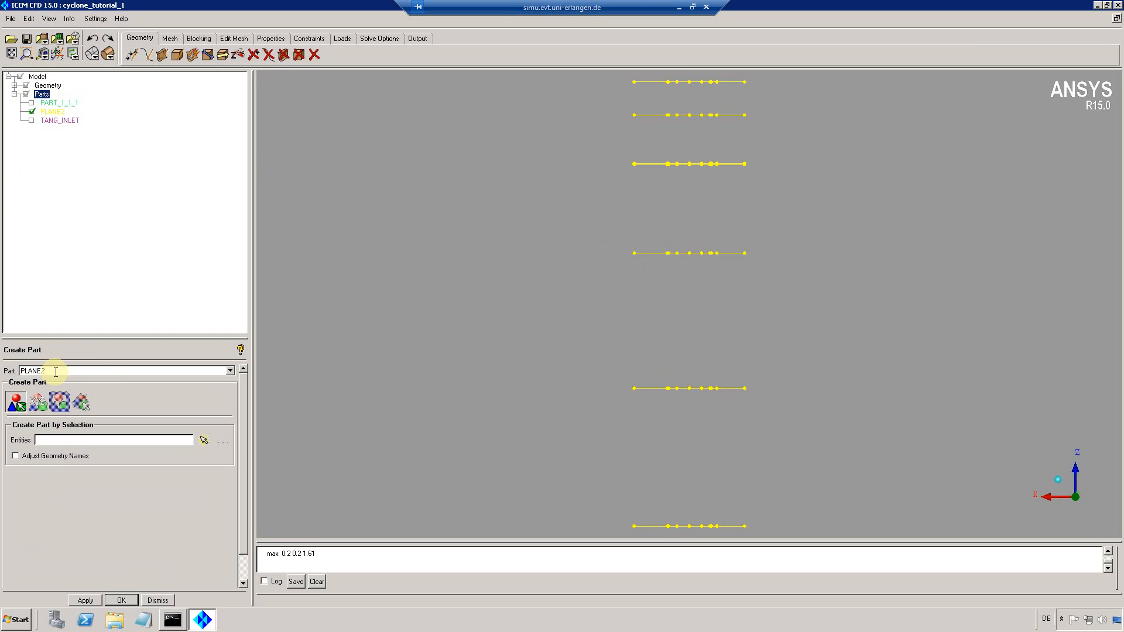
click(203, 439)
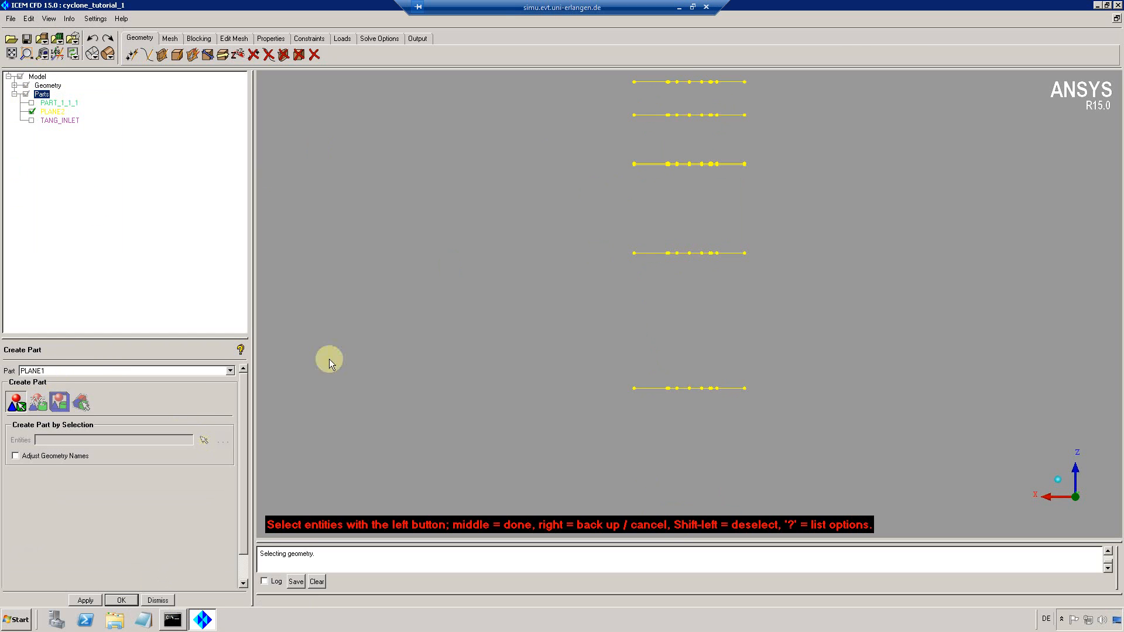
scroll(650, 76, down, 2)
drag(628, 146, 775, 186)
middle_click(760, 188)
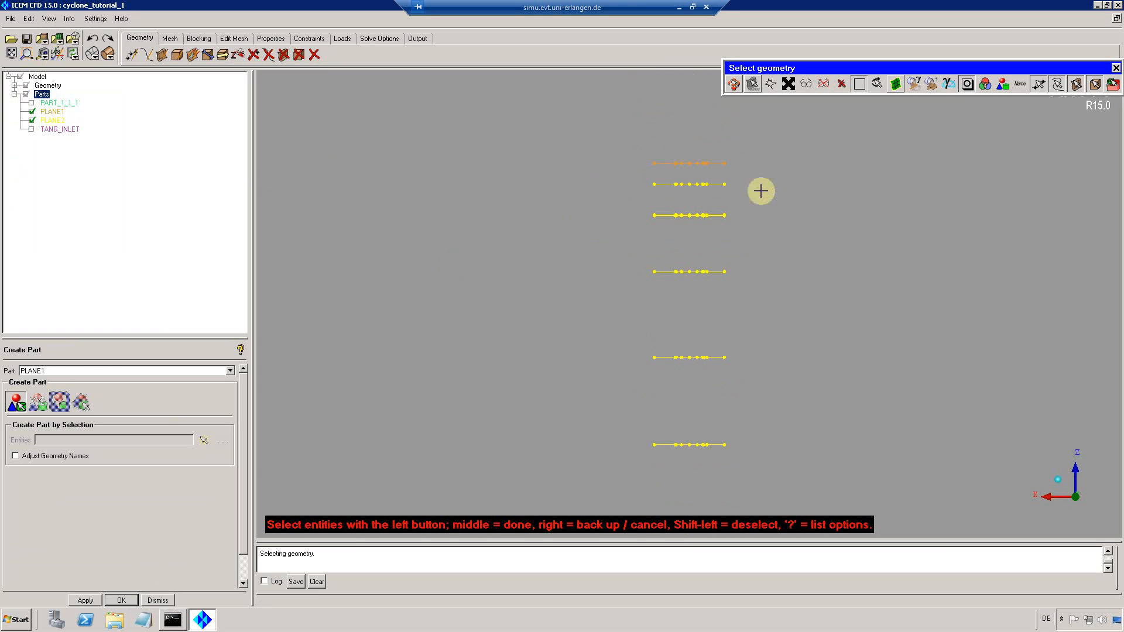
Create a part named PLANE3 from the upper of the two closely spaced planes and hide it.
double_click(55, 371)
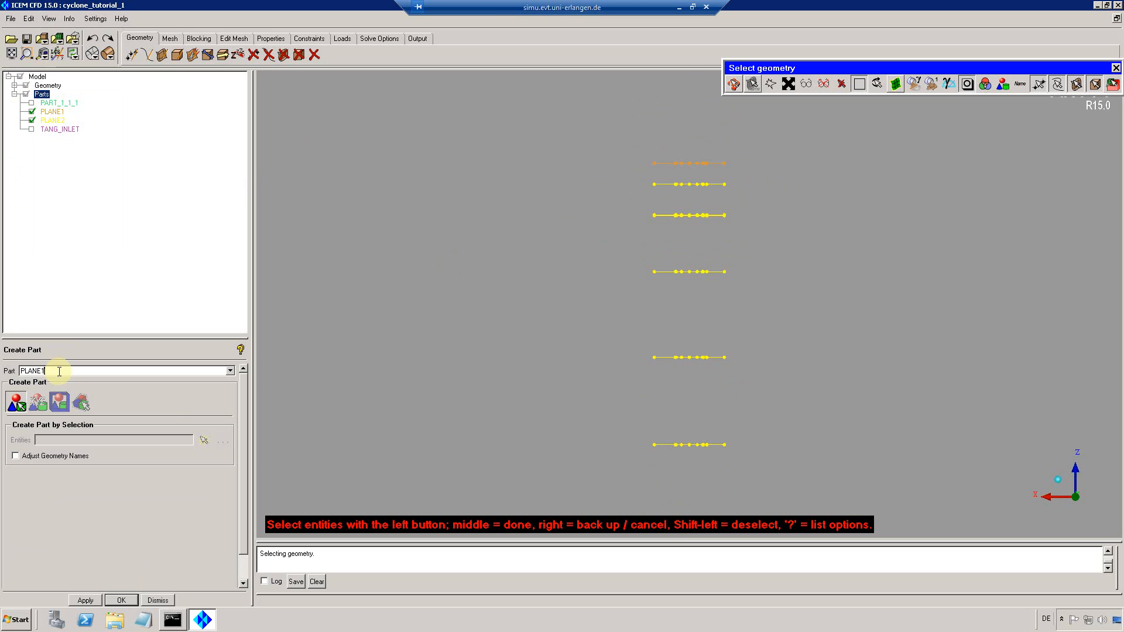
text(PLANE3)
scroll(708, 216, down, 2)
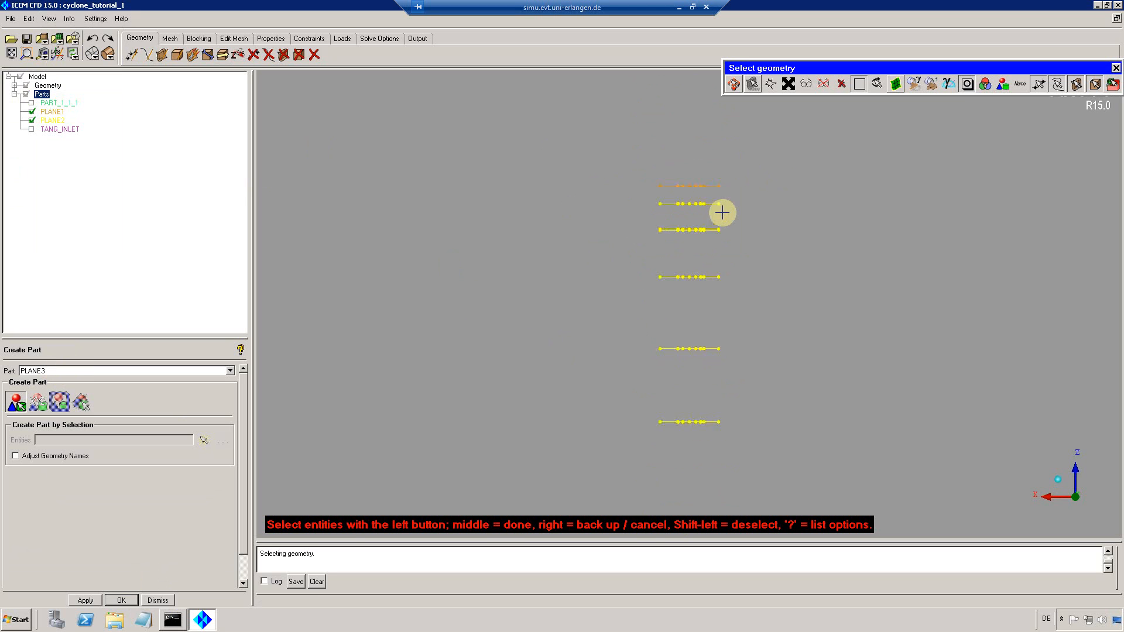
scroll(697, 216, up, 3)
drag(614, 166, 760, 184)
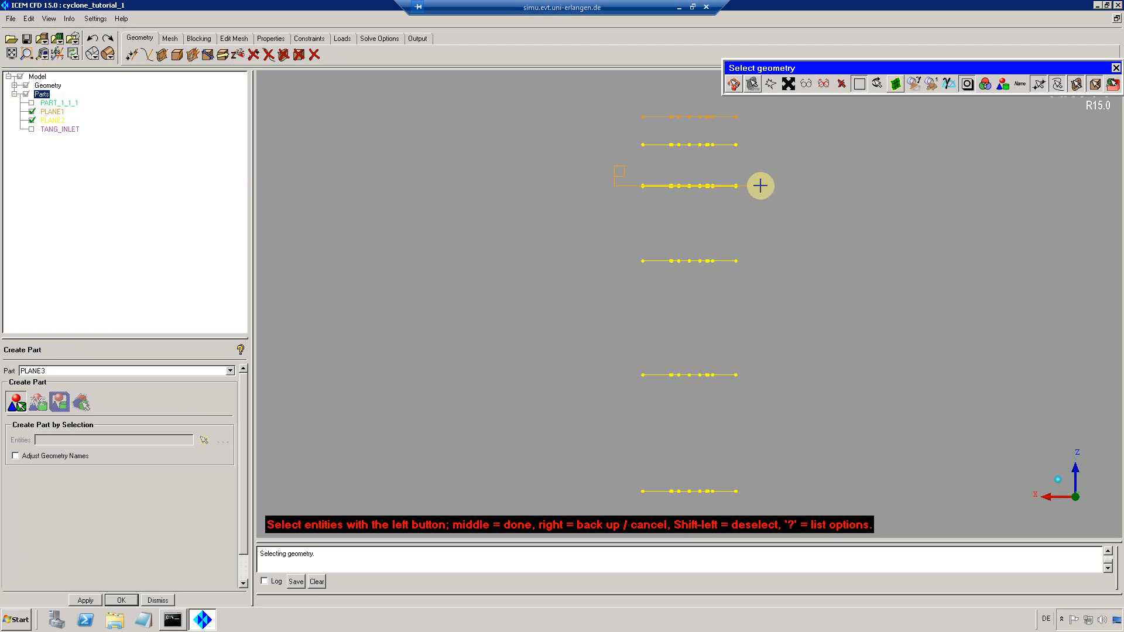
middle_click(778, 216)
click(32, 129)
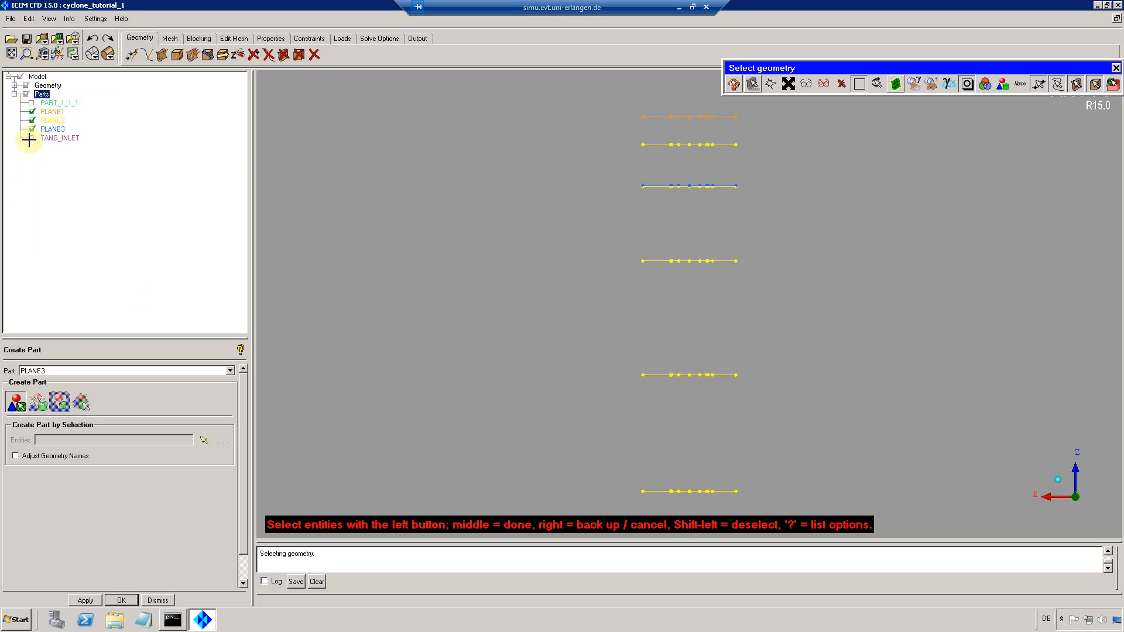
Create a part named PLANE4 from the lower of the two closely spaced planes, keeping PLANE3 hidden.
click(57, 371)
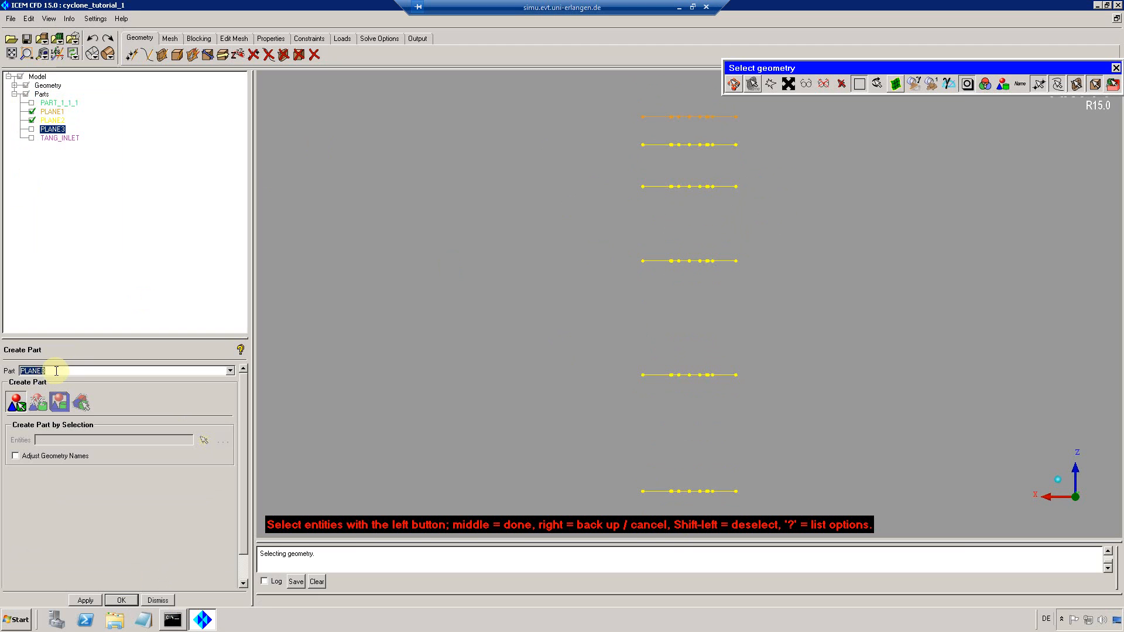
click(58, 371)
text(4)
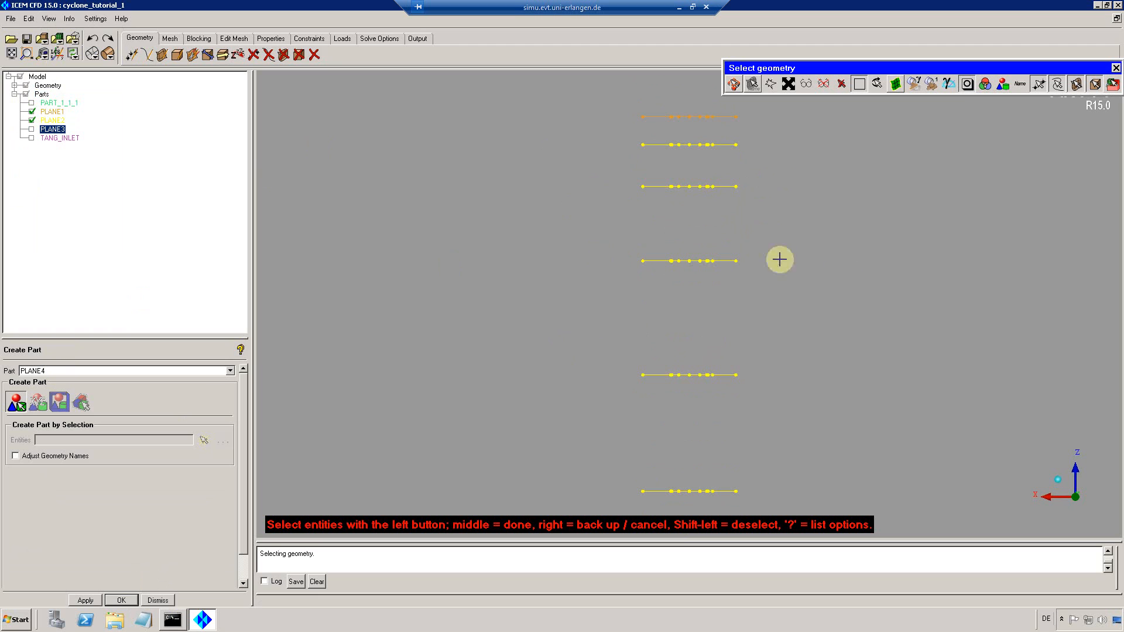
click(32, 129)
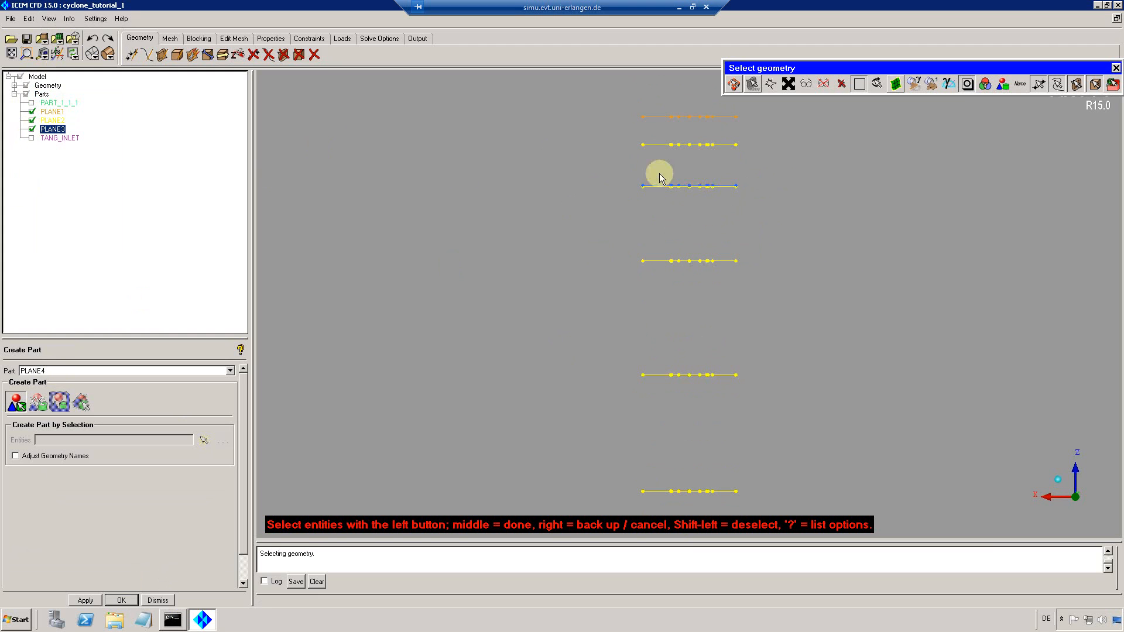
click(31, 128)
middle_click(586, 222)
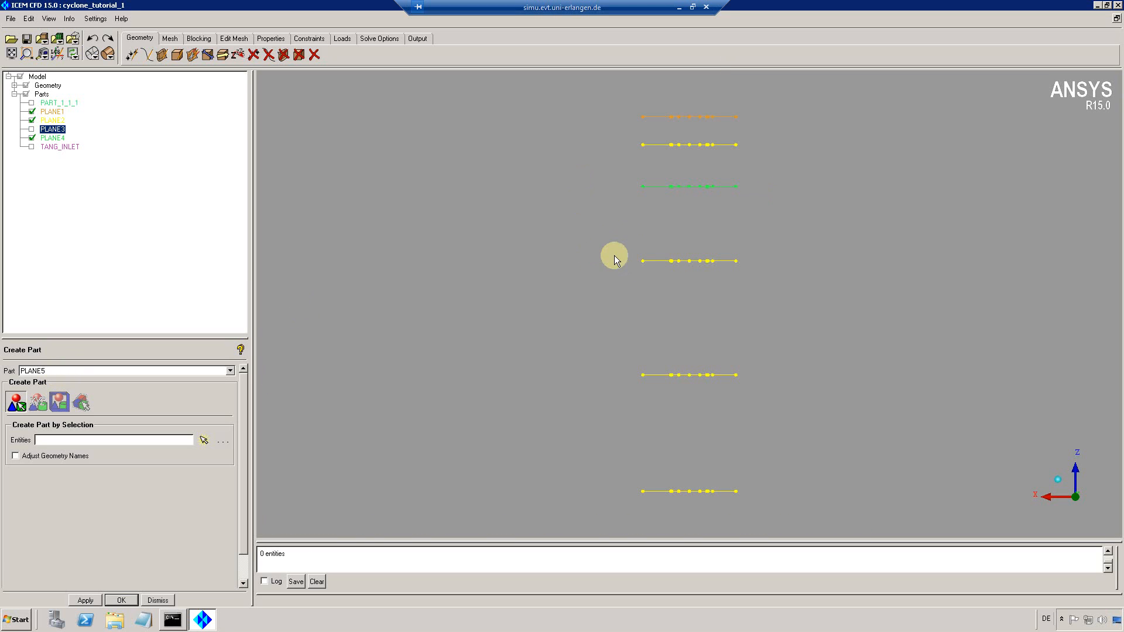
Create a part named PLANE5 from all entities of the plane directly below PLANE4, using a box selection.
click(203, 442)
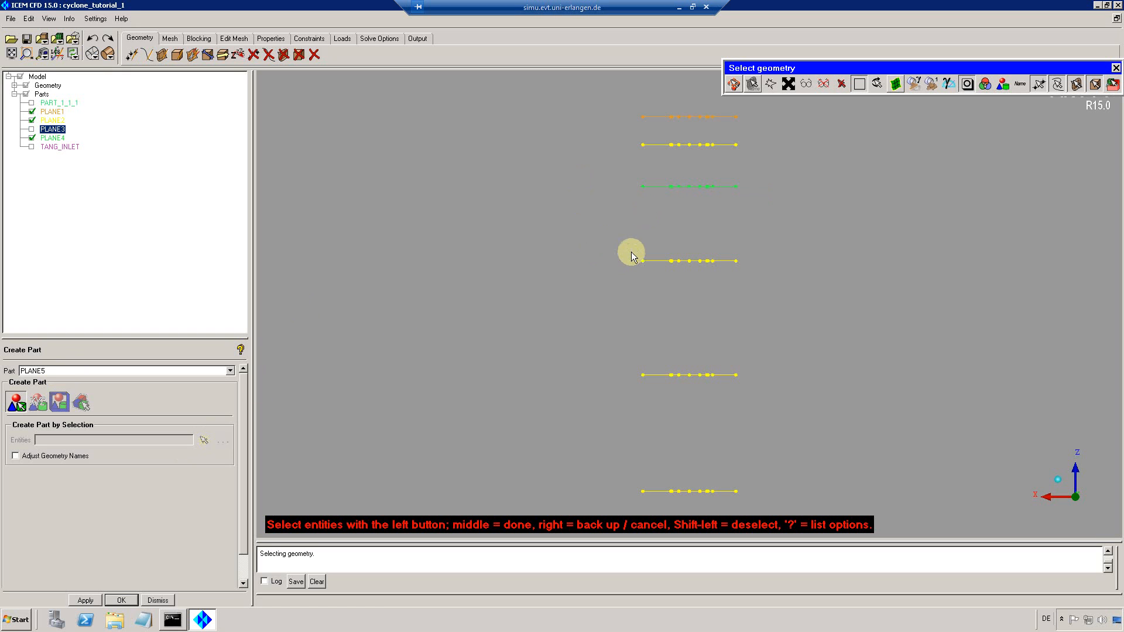
drag(626, 253, 770, 303)
middle_click(757, 317)
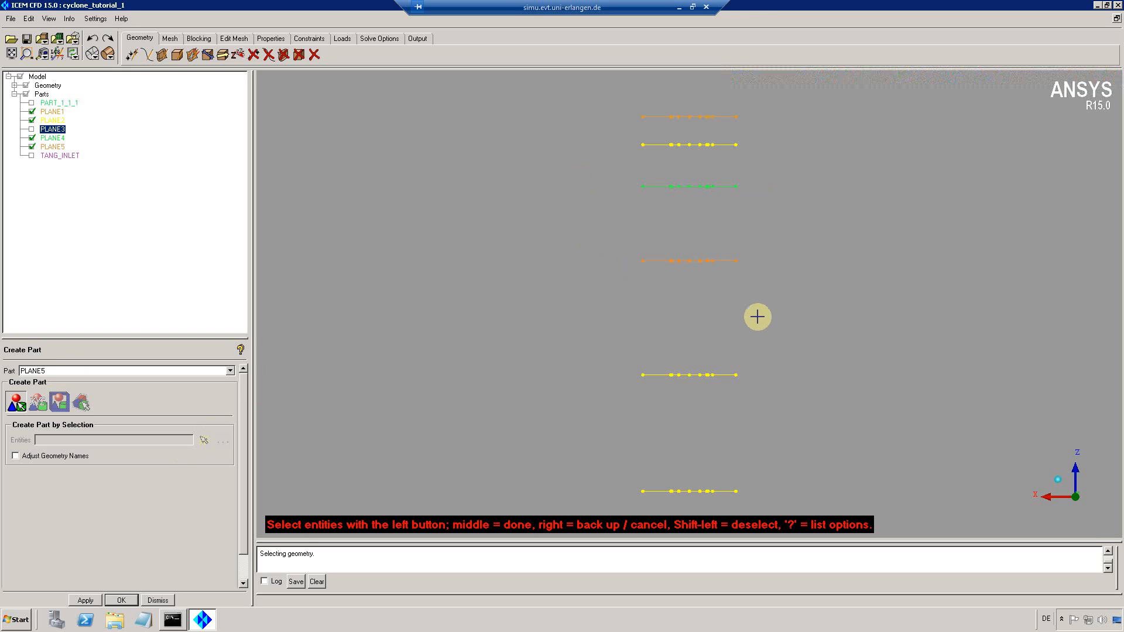
Create a part named PLANE6 from all entities of the second-lowest plane, using a box selection.
click(60, 370)
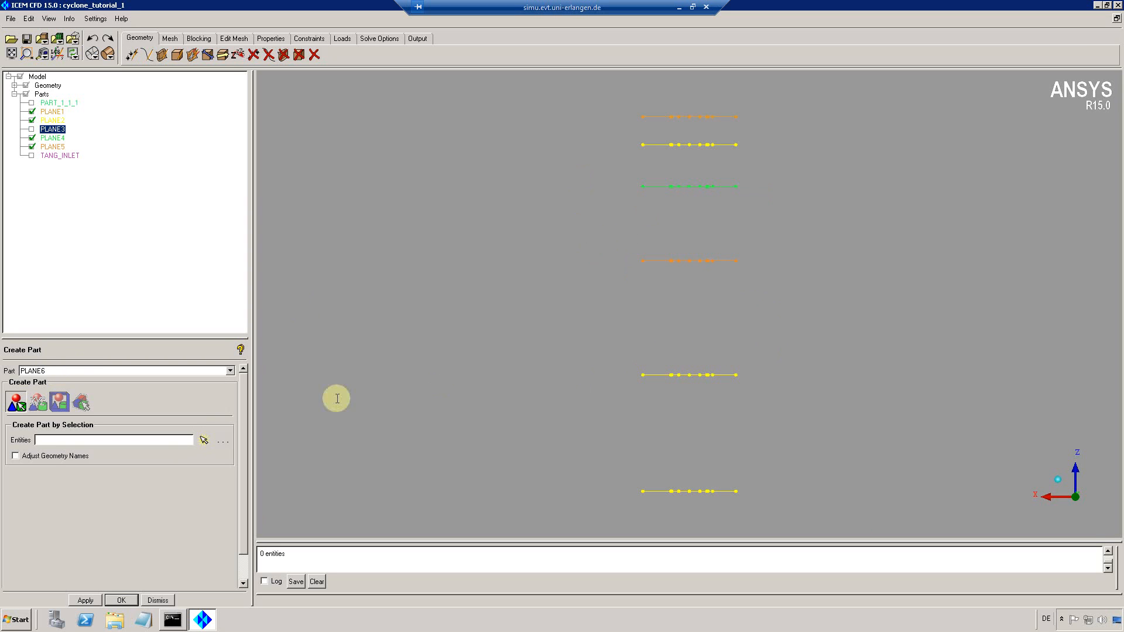
click(203, 440)
drag(634, 360, 780, 406)
middle_click(780, 406)
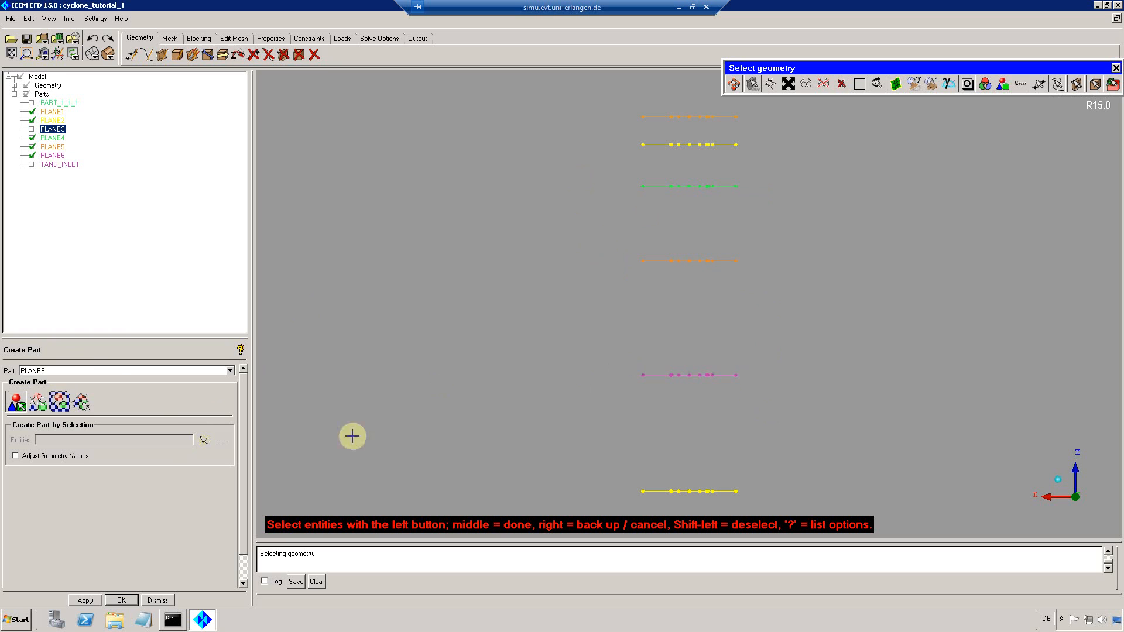
Create a part named PLANE7 from all entities of the lowest plane and finish the part selection.
double_click(82, 370)
click(94, 371)
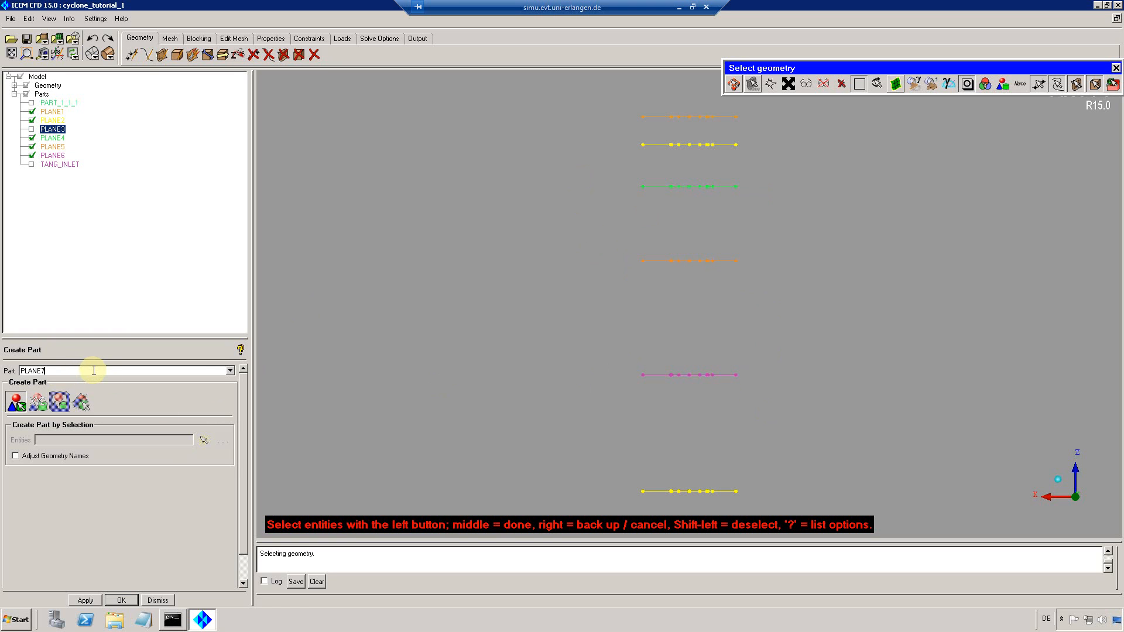
drag(620, 475, 770, 512)
middle_click(778, 462)
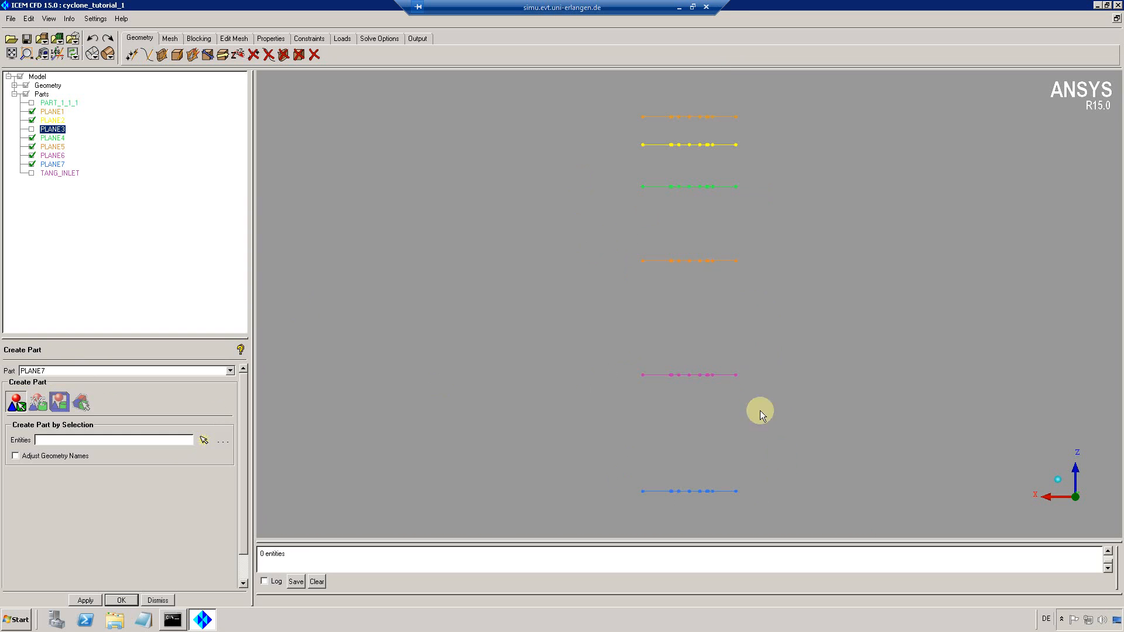
Check the plane parts by hiding PLANE7 through PLANE2 in turn, and compare all planes with the PART_1_1_1 cyclone body.
click(32, 129)
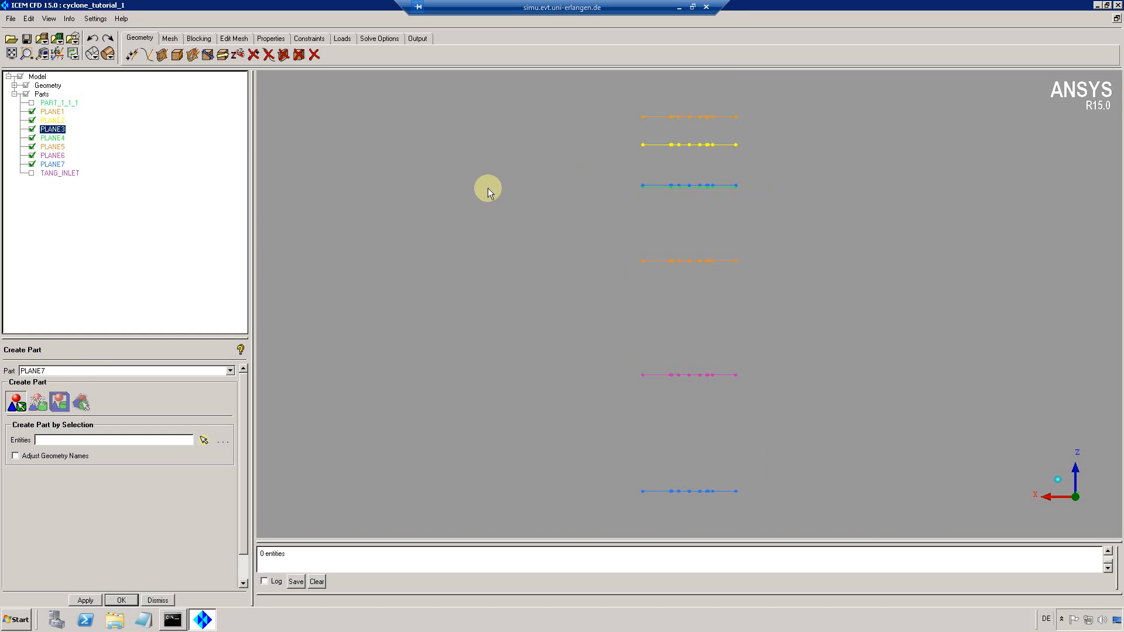
click(32, 104)
drag(556, 215, 556, 334)
click(32, 164)
click(31, 155)
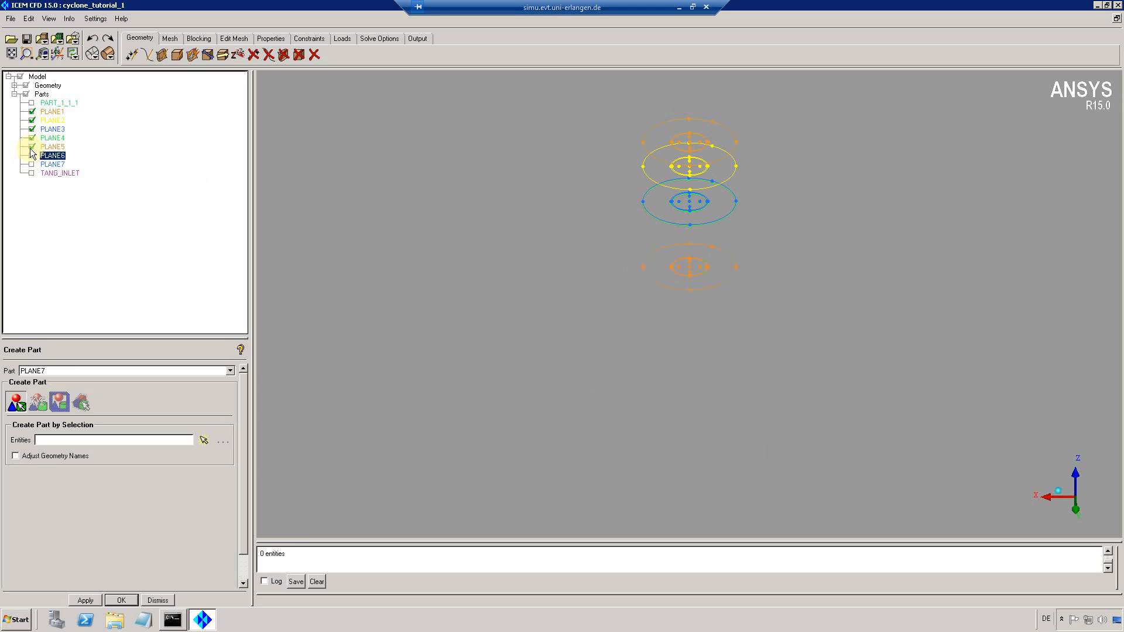
click(31, 146)
click(31, 138)
click(31, 128)
click(32, 120)
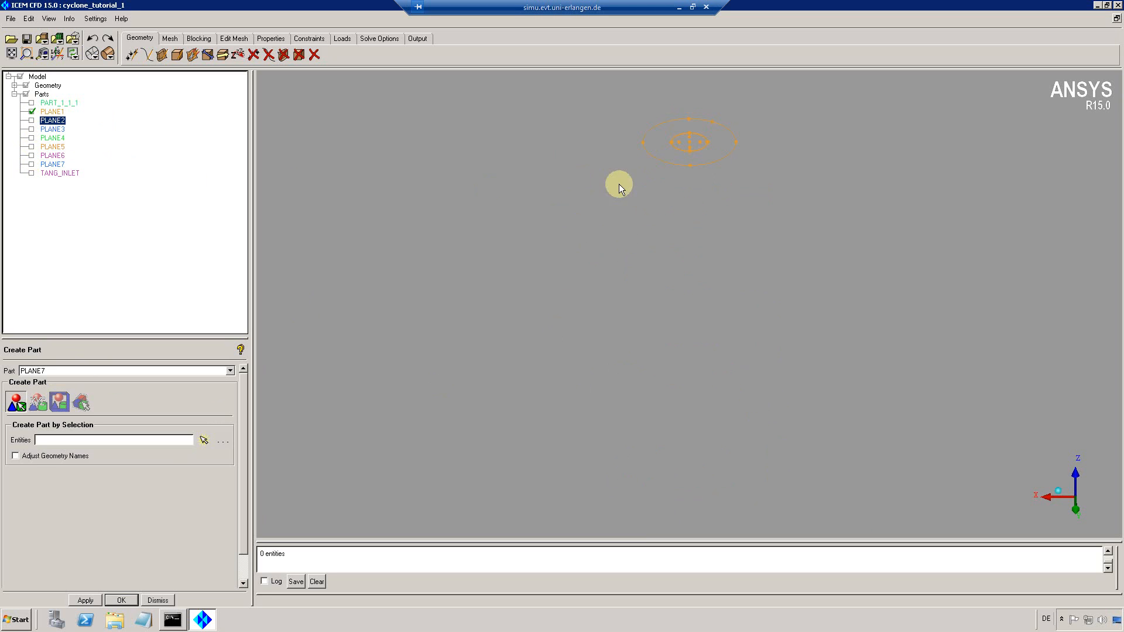
drag(619, 183, 567, 191)
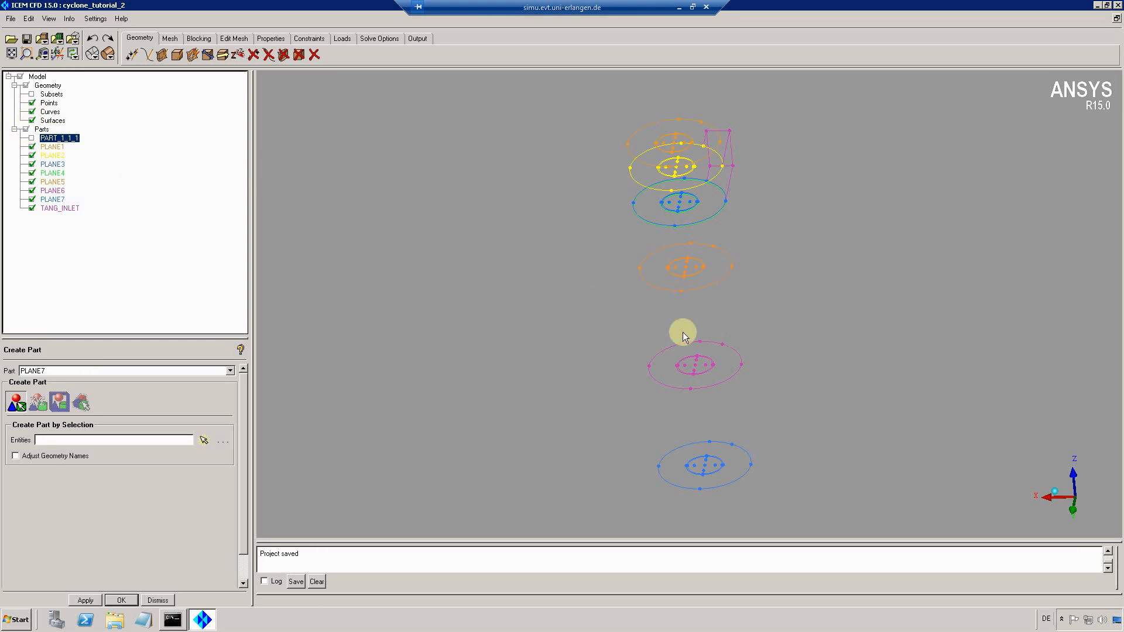
click(32, 138)
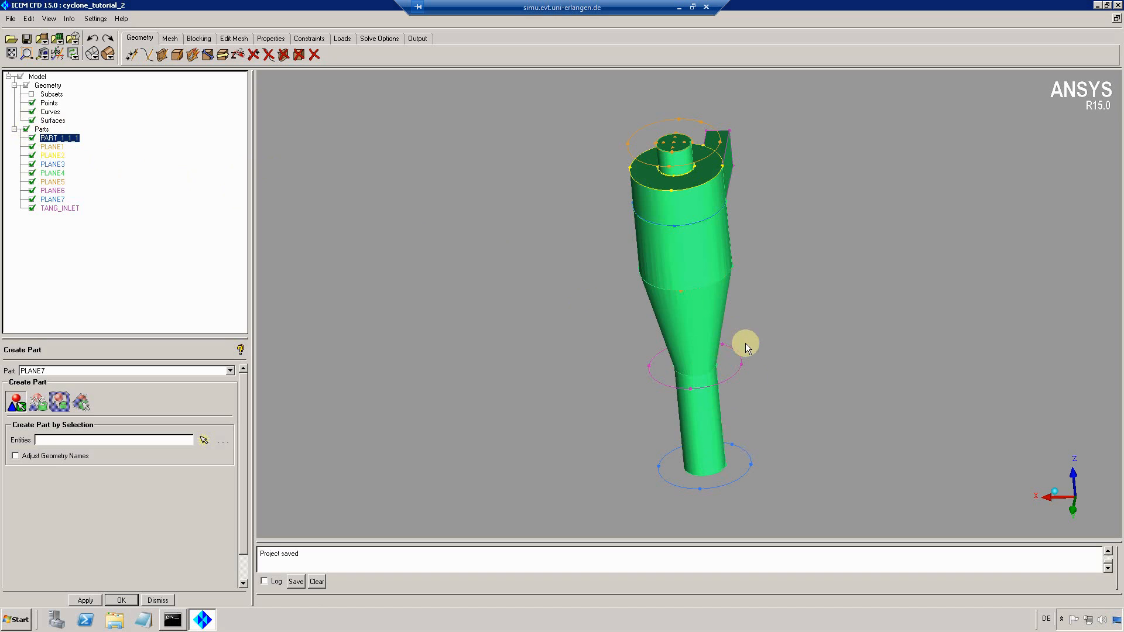
drag(739, 292, 704, 349)
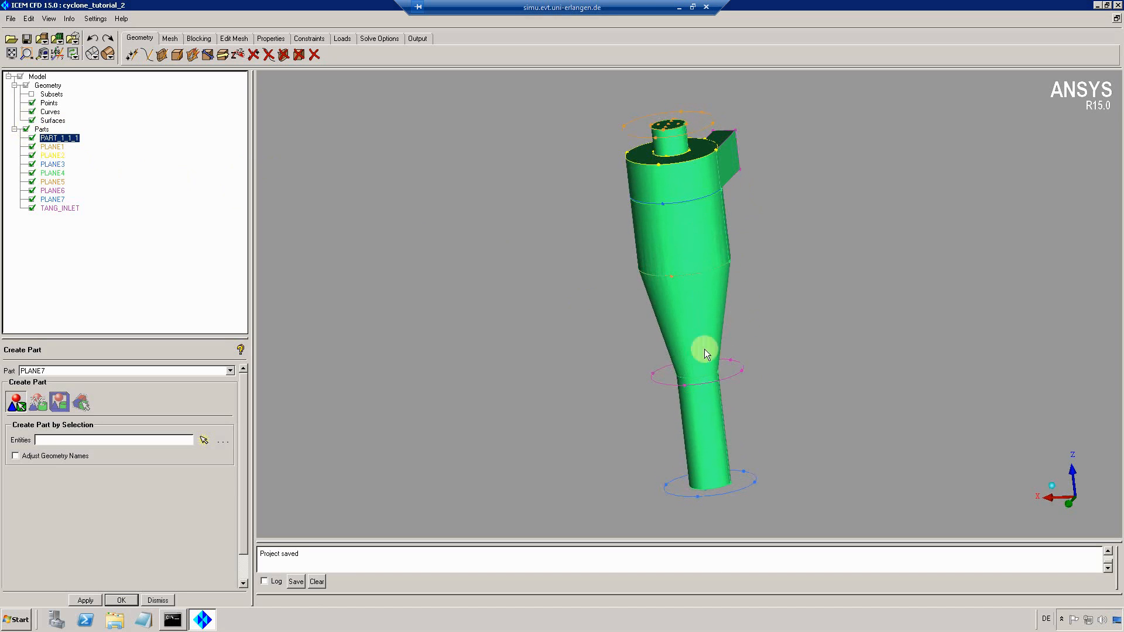
Hide the surfaces and every part except PLANE6, and tilt the view onto its circles.
click(31, 120)
click(31, 138)
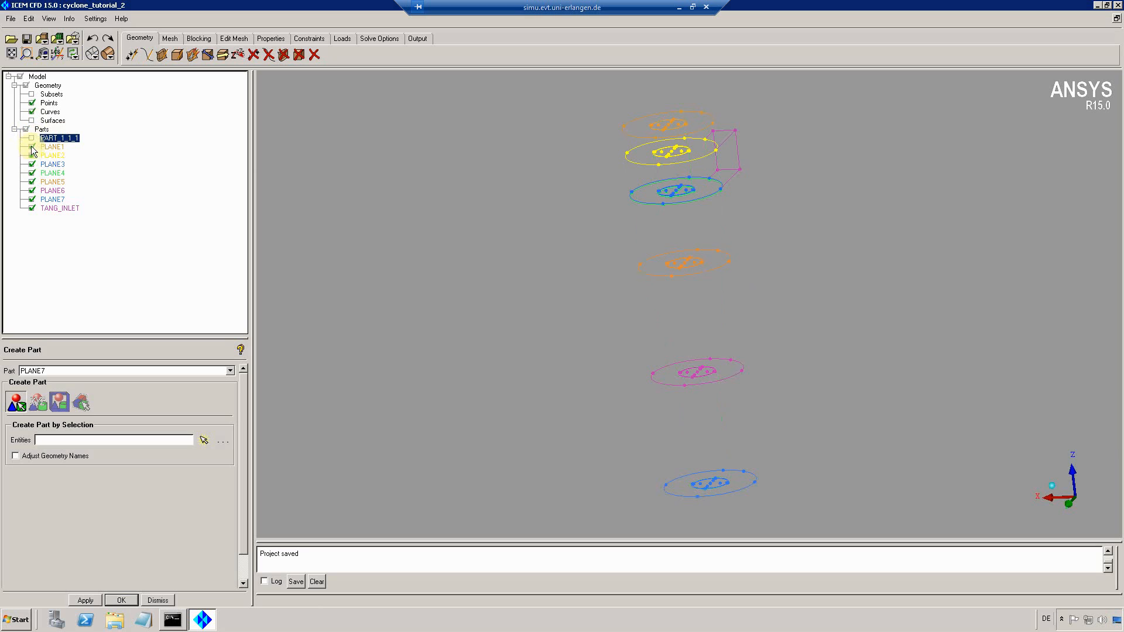
click(32, 199)
click(32, 208)
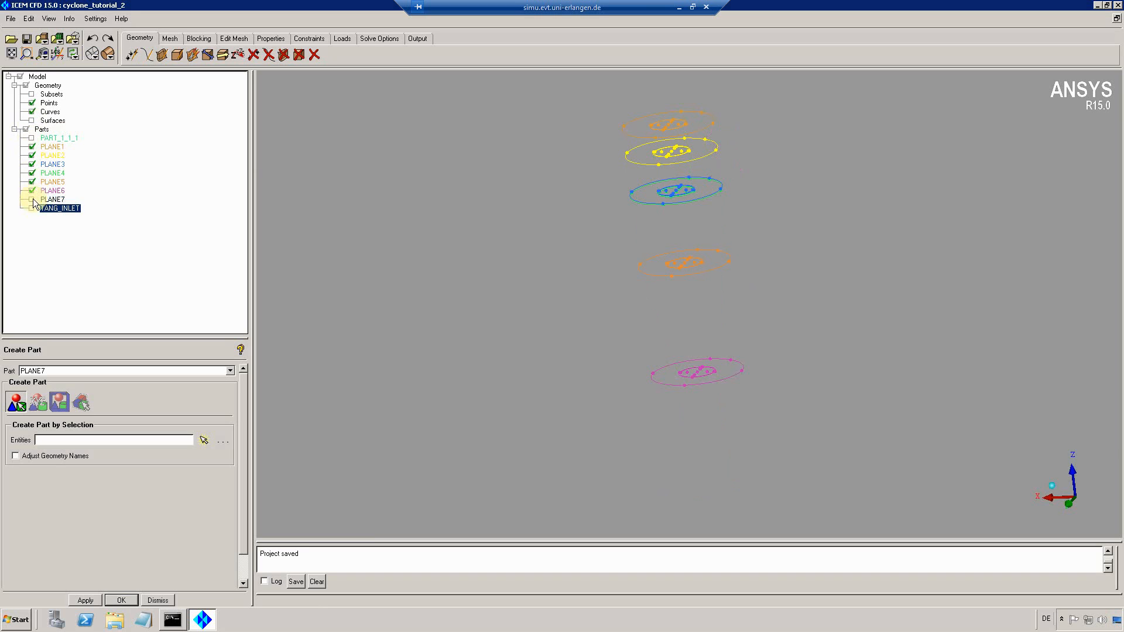
click(31, 182)
click(32, 173)
click(32, 165)
click(32, 156)
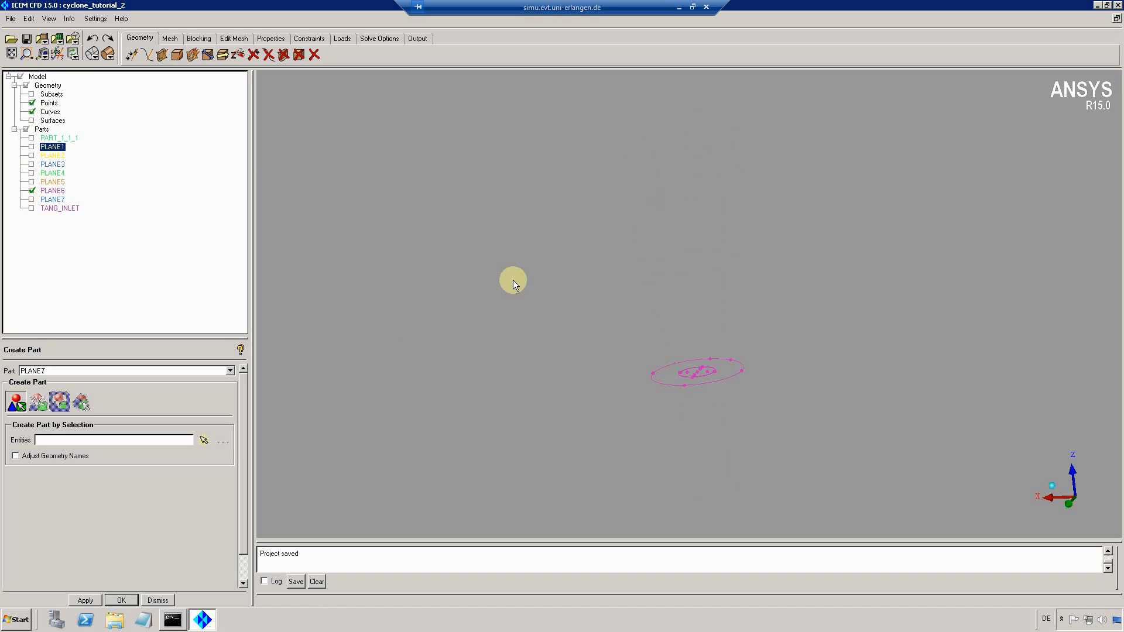
drag(739, 437, 750, 465)
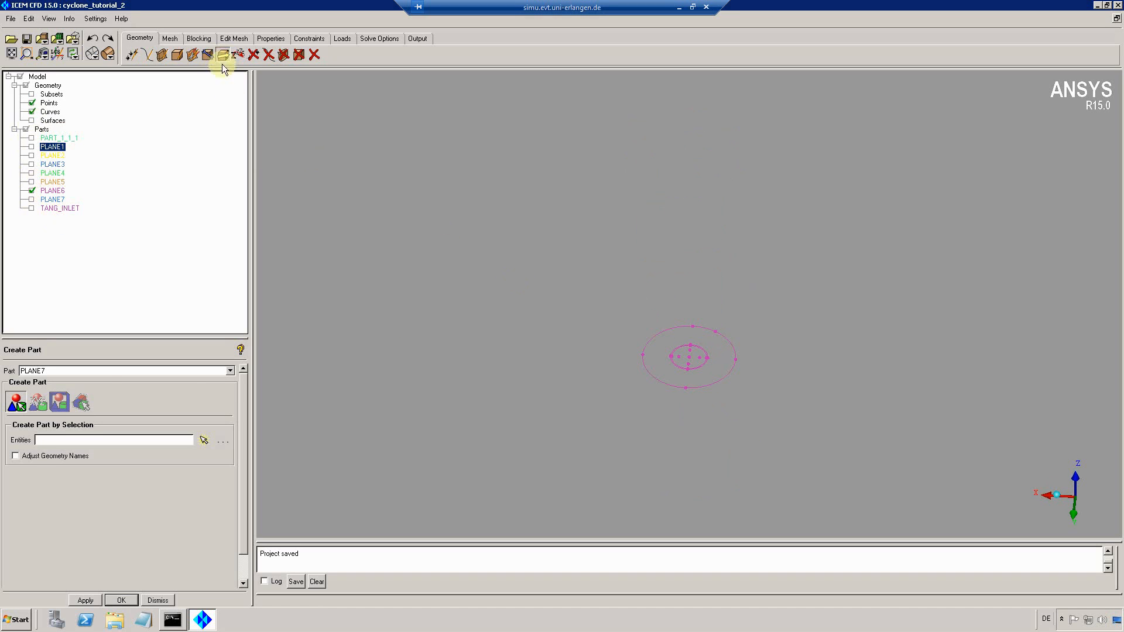
Scale all PLANE6 entities about the origin with X and Y factors of 0.45 and a Z factor of 1.
click(222, 57)
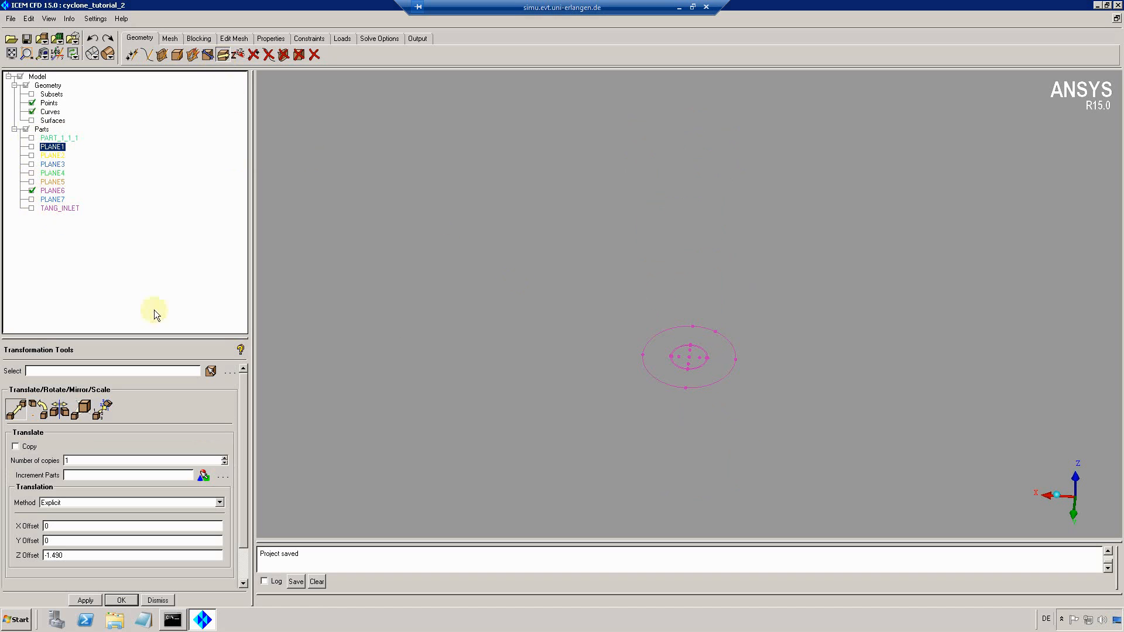
click(80, 408)
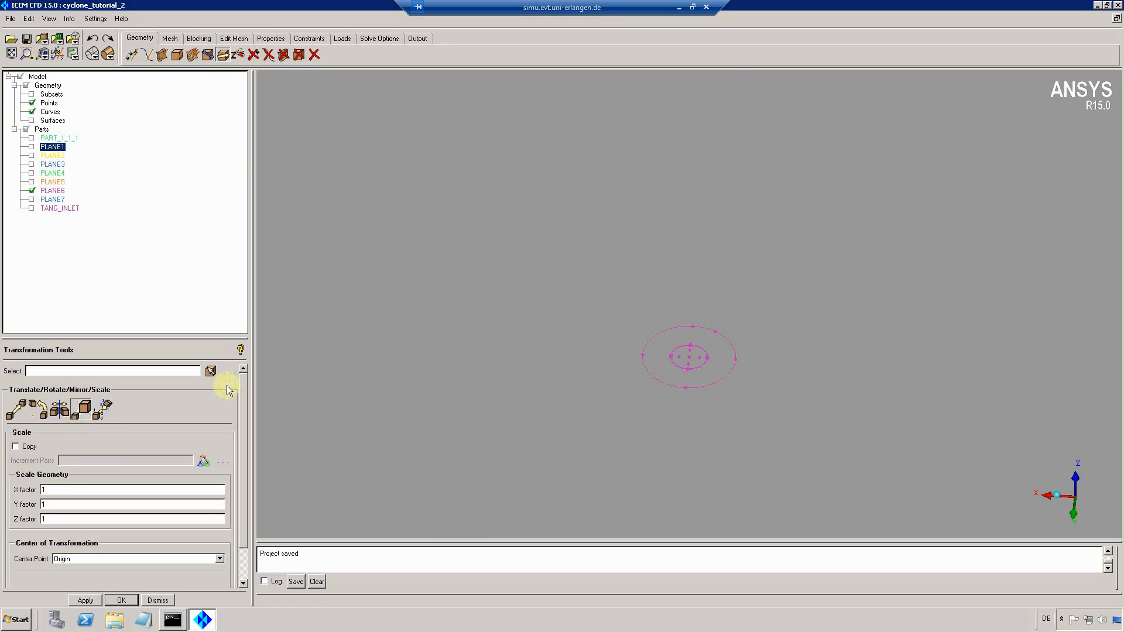
click(211, 371)
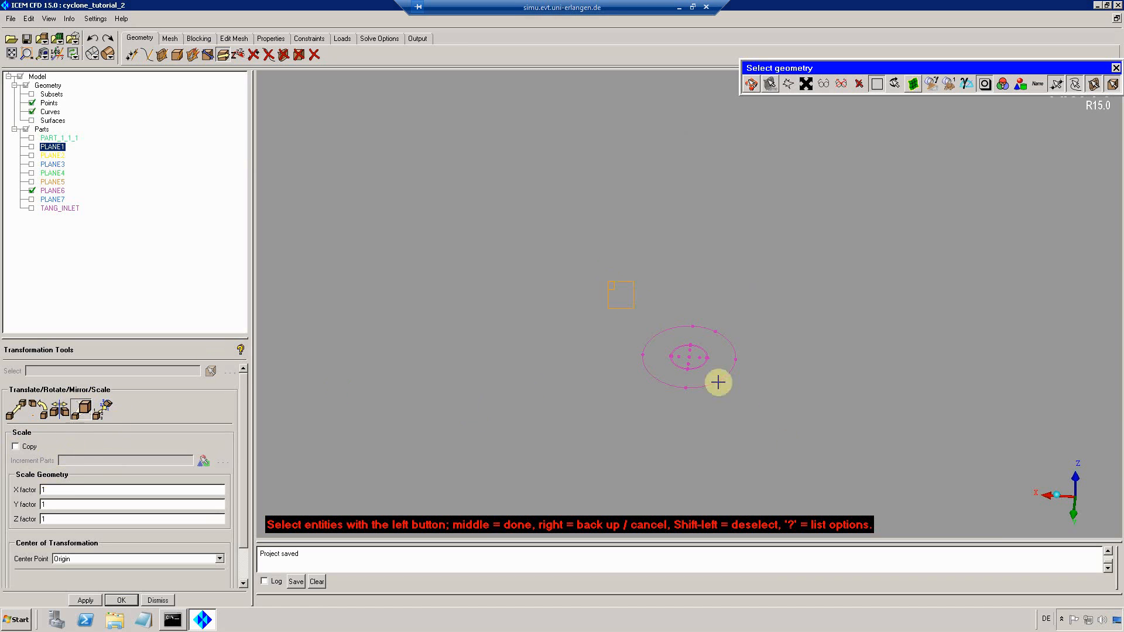
drag(776, 428, 797, 439)
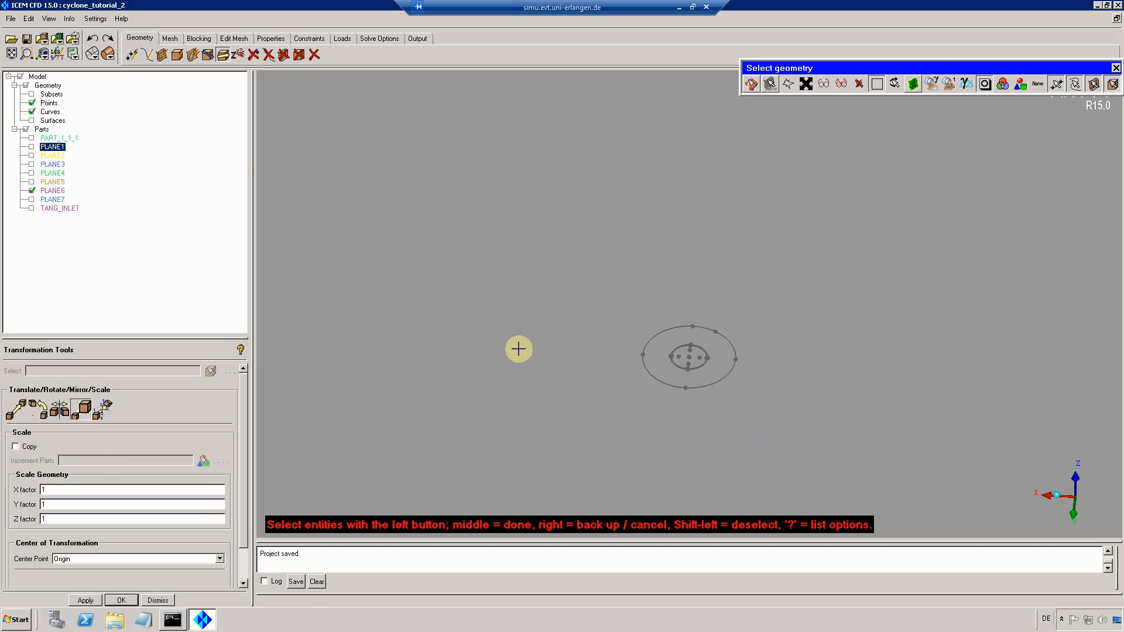
middle_click(547, 358)
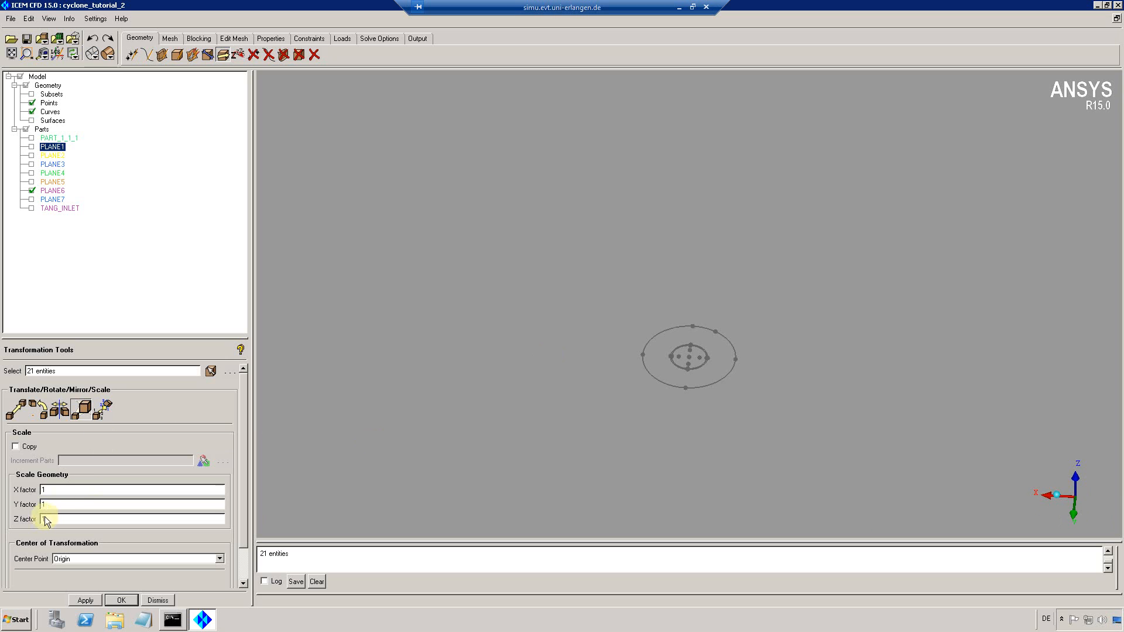
double_click(49, 492)
double_click(42, 505)
click(72, 559)
click(77, 570)
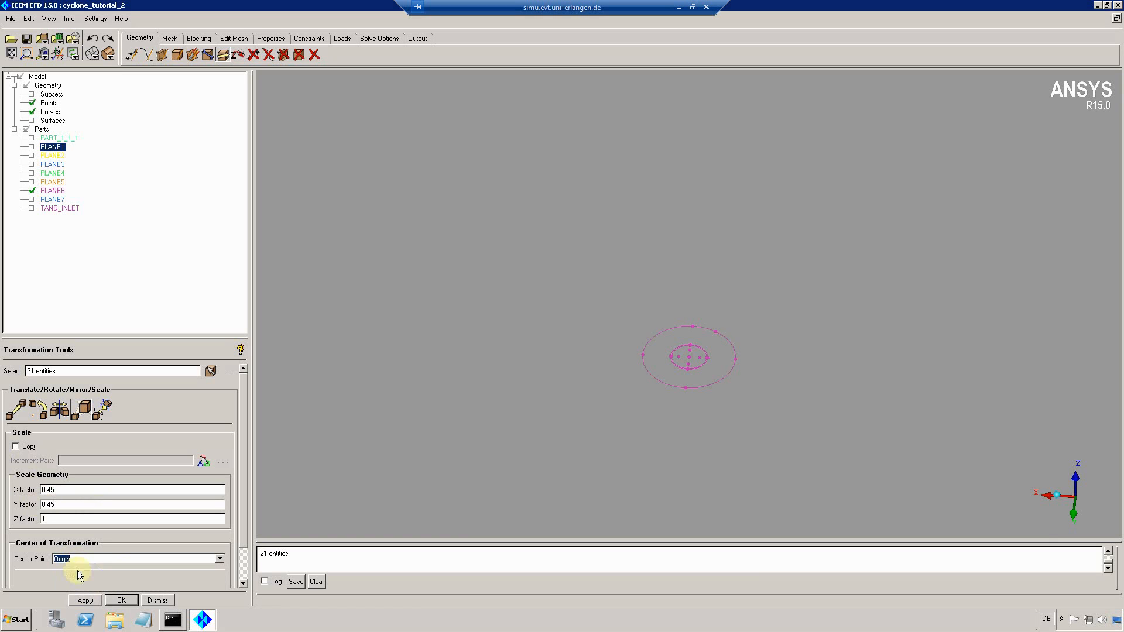
scroll(240, 552, down, 3)
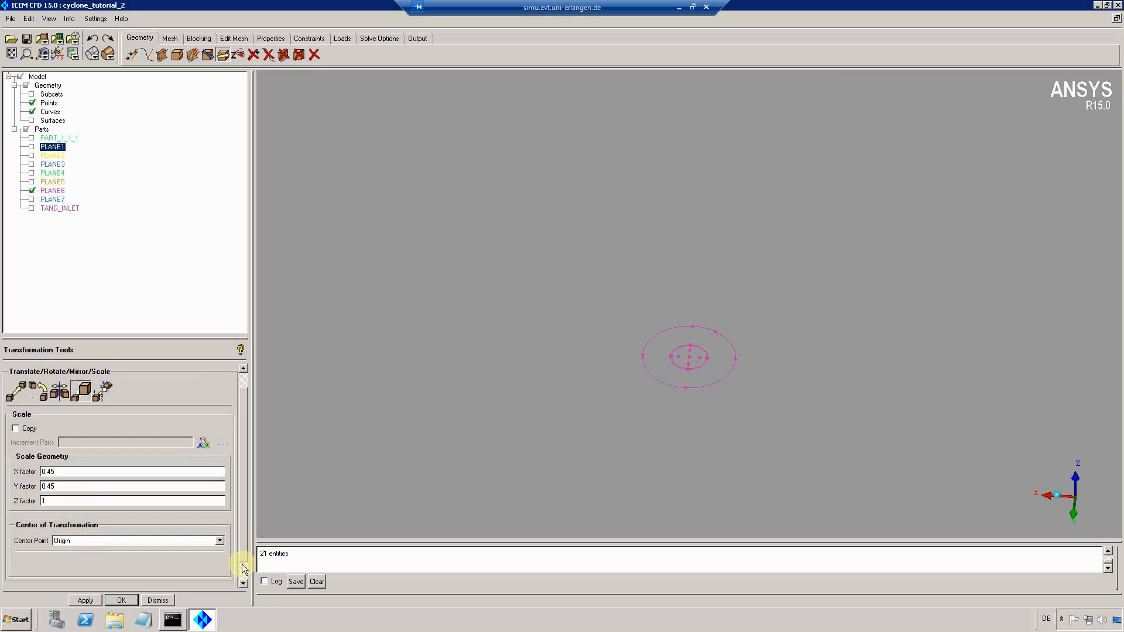
click(85, 600)
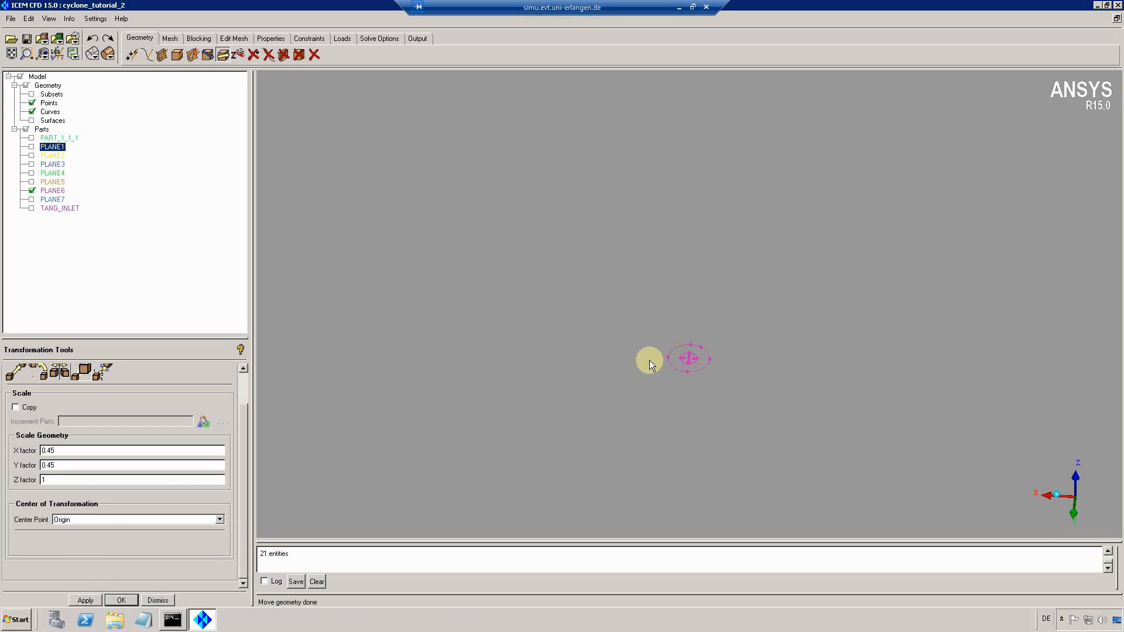
Show PART_1_1_1 and compare the scaled PLANE6 circles with the cyclone outline at the cone's lower end, close up without surfaces.
drag(649, 360, 647, 354)
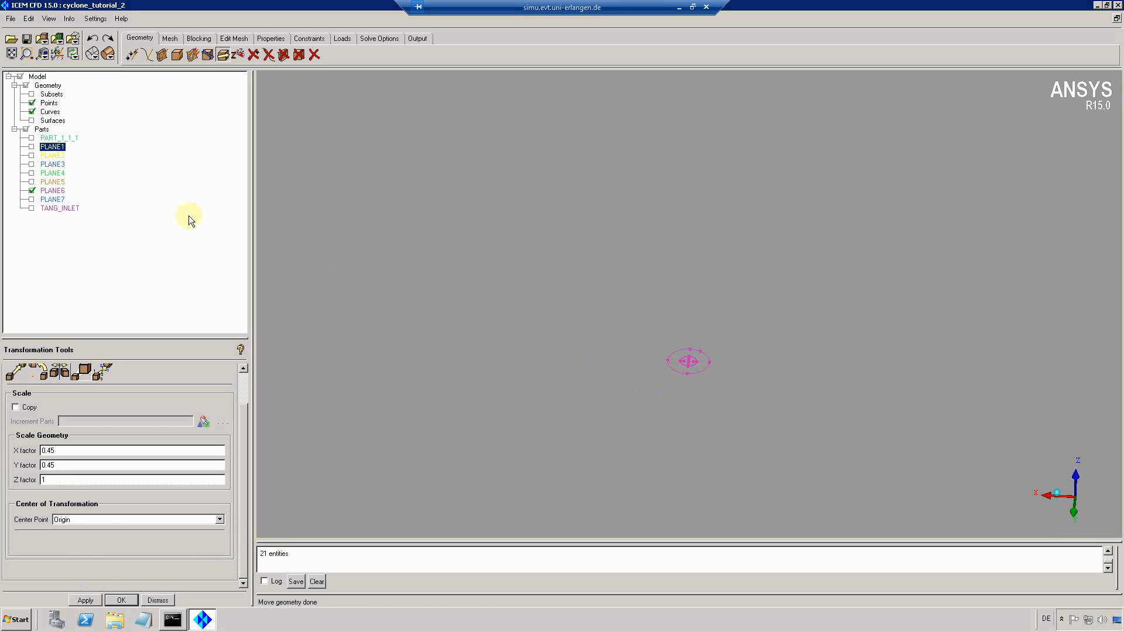
click(31, 139)
click(32, 120)
drag(656, 323, 658, 319)
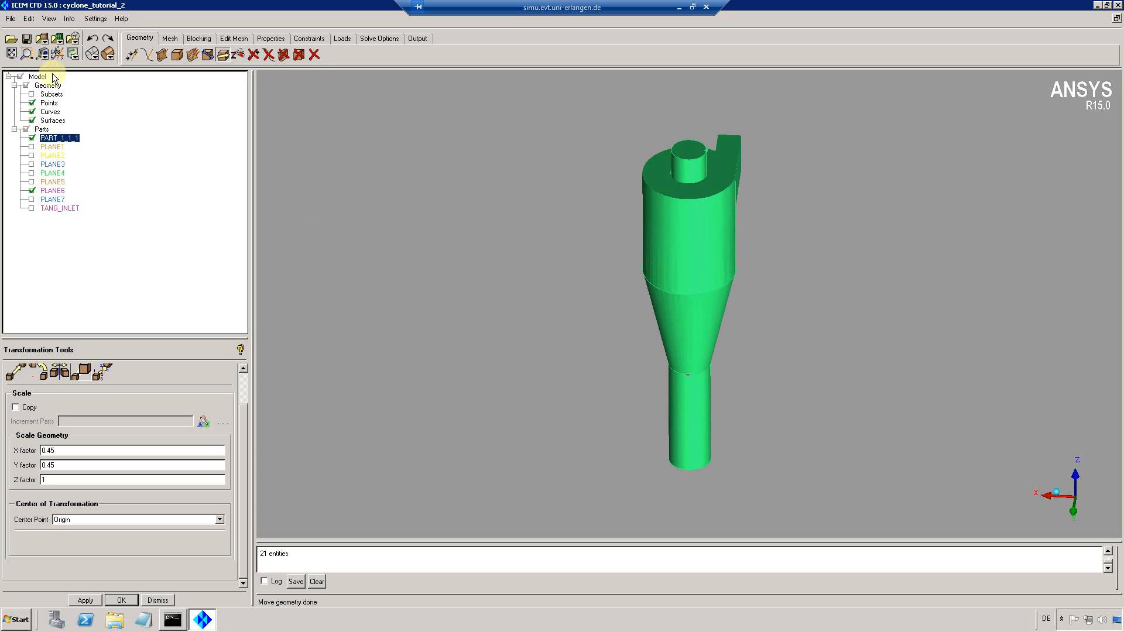
click(27, 55)
drag(739, 384, 759, 396)
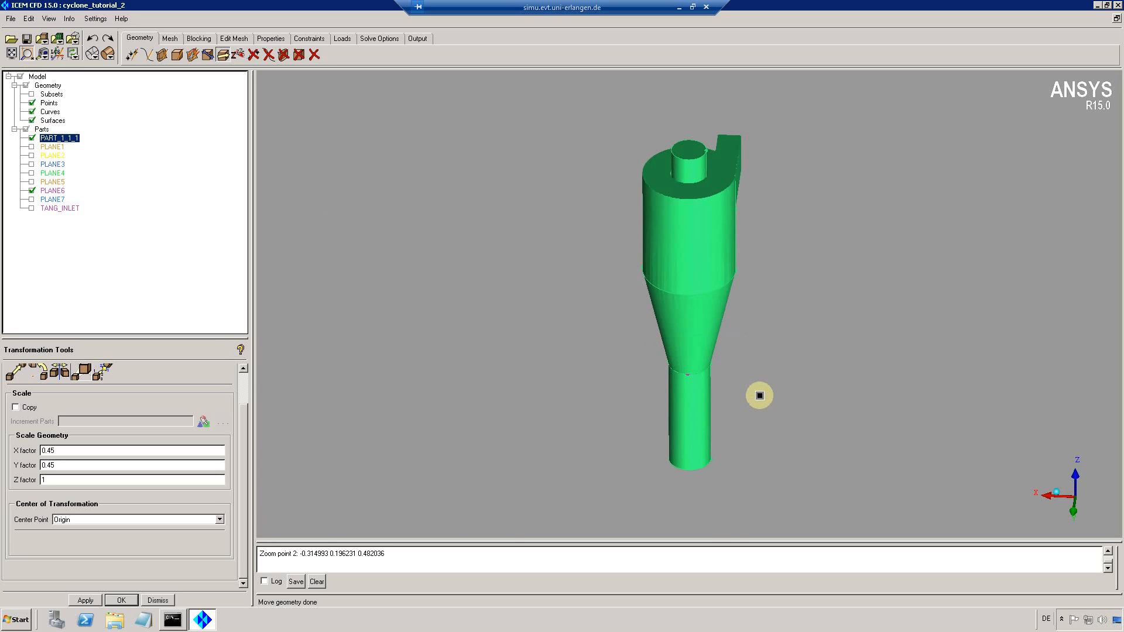
click(31, 121)
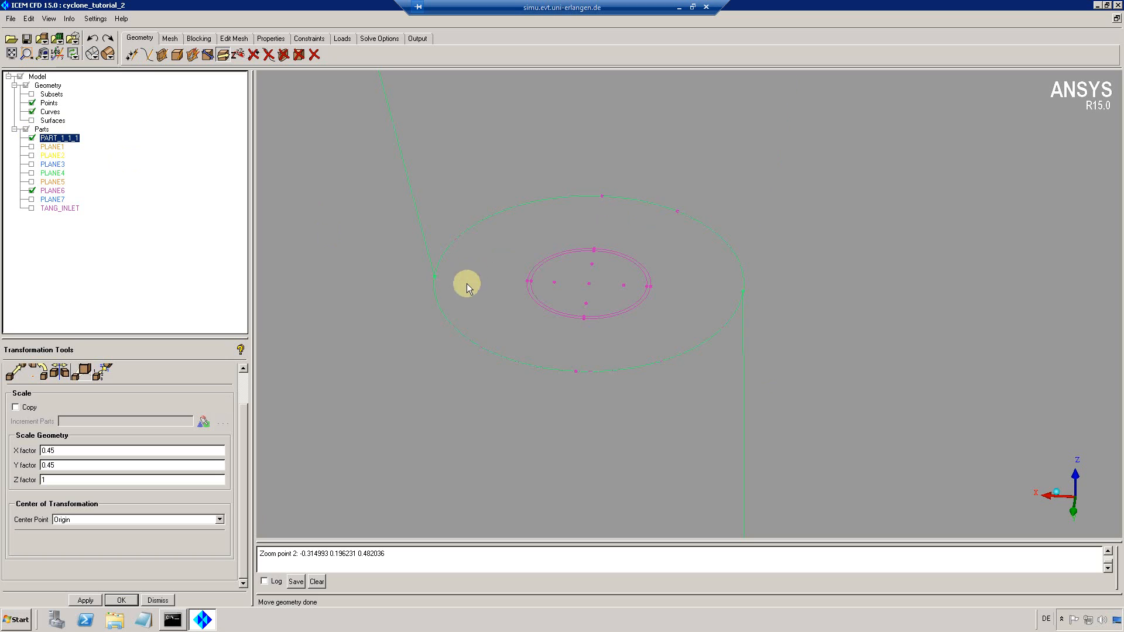
Hide PART_1_1_1 and delete the outermost circular curve of PLANE6.
click(31, 138)
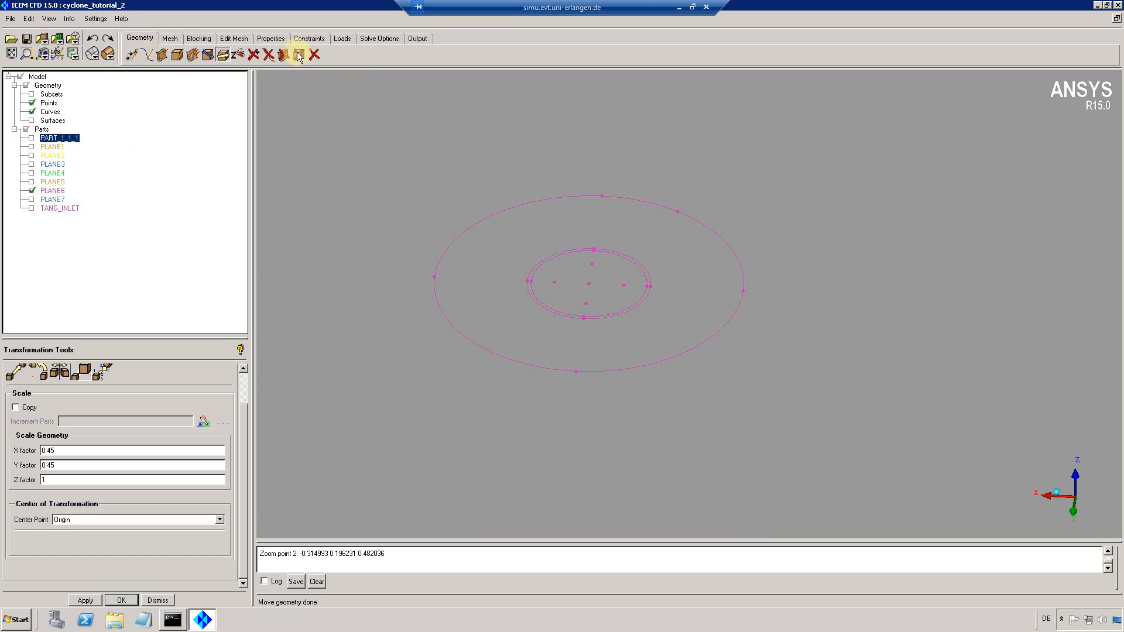
click(268, 55)
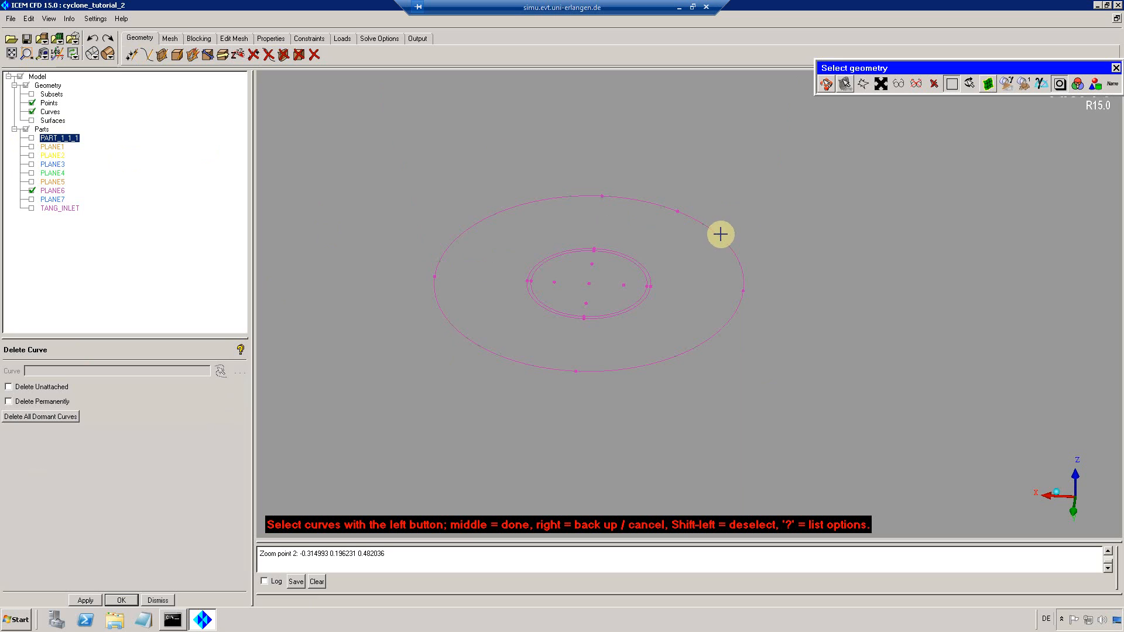
click(720, 234)
middle_click(783, 276)
middle_click(782, 275)
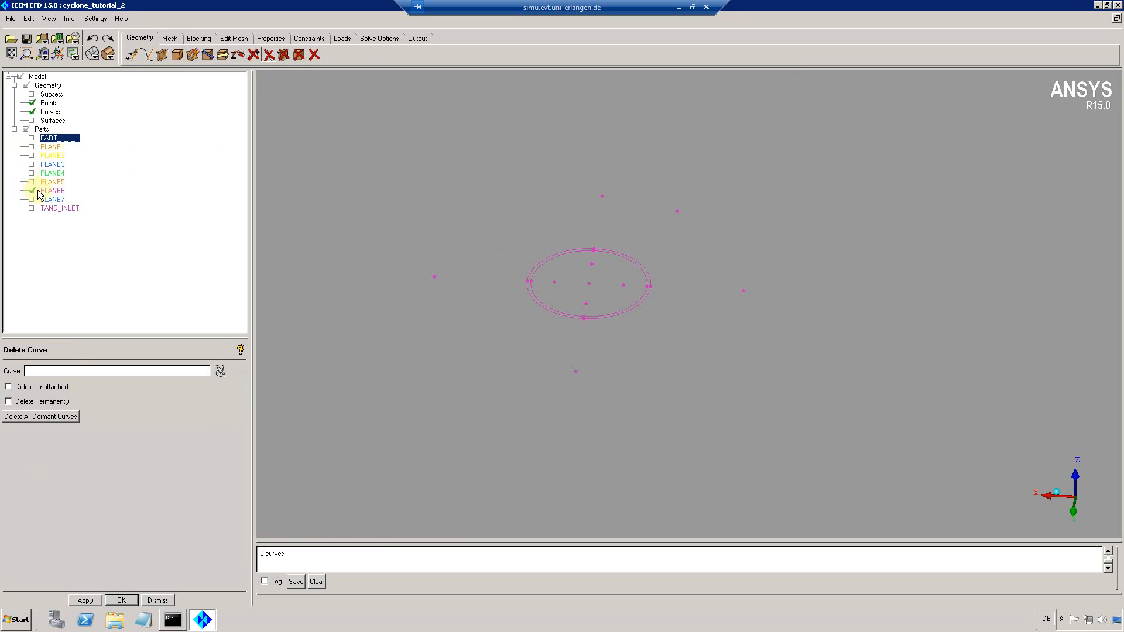
Show PART_1_1_1 and add the cyclone's circular curve at the cone's lower end to the PLANE6 part.
click(32, 138)
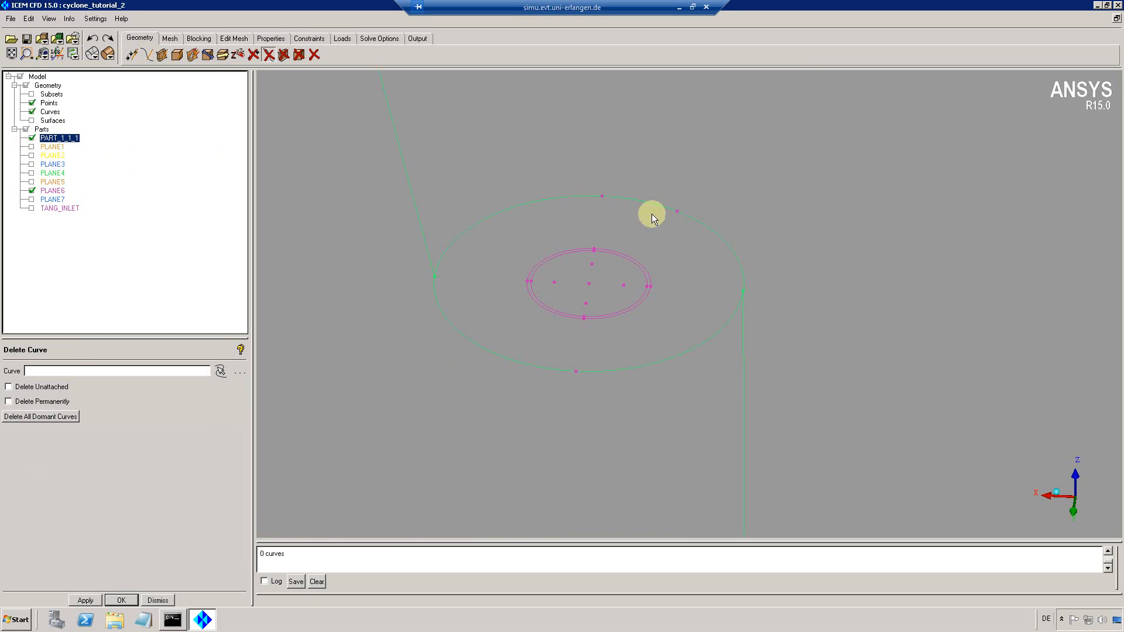
right_click(51, 190)
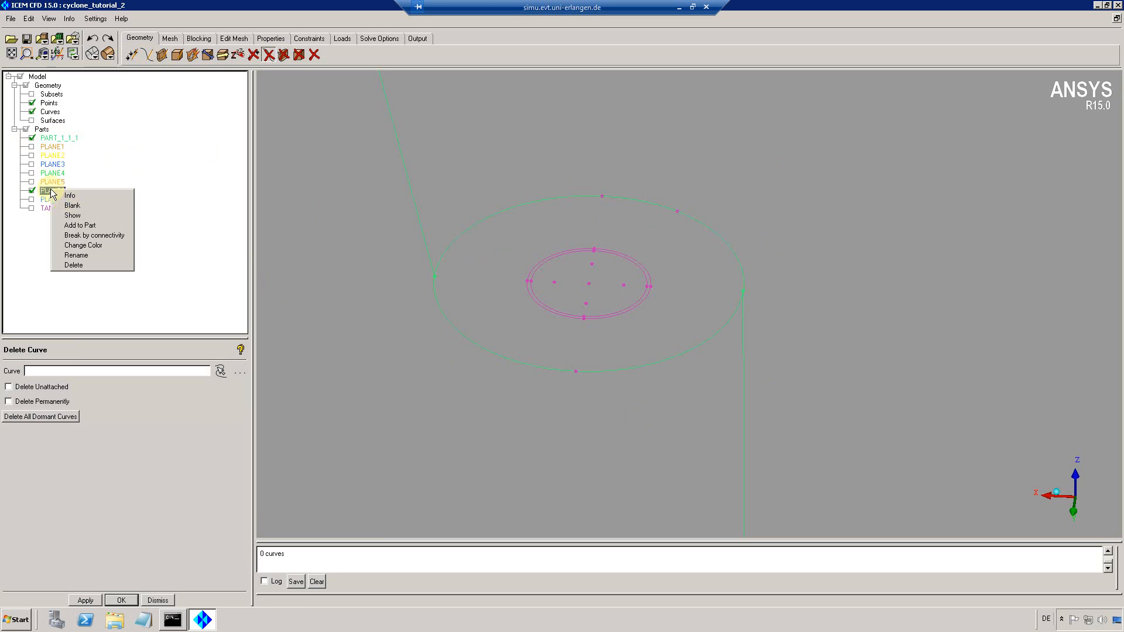
click(82, 226)
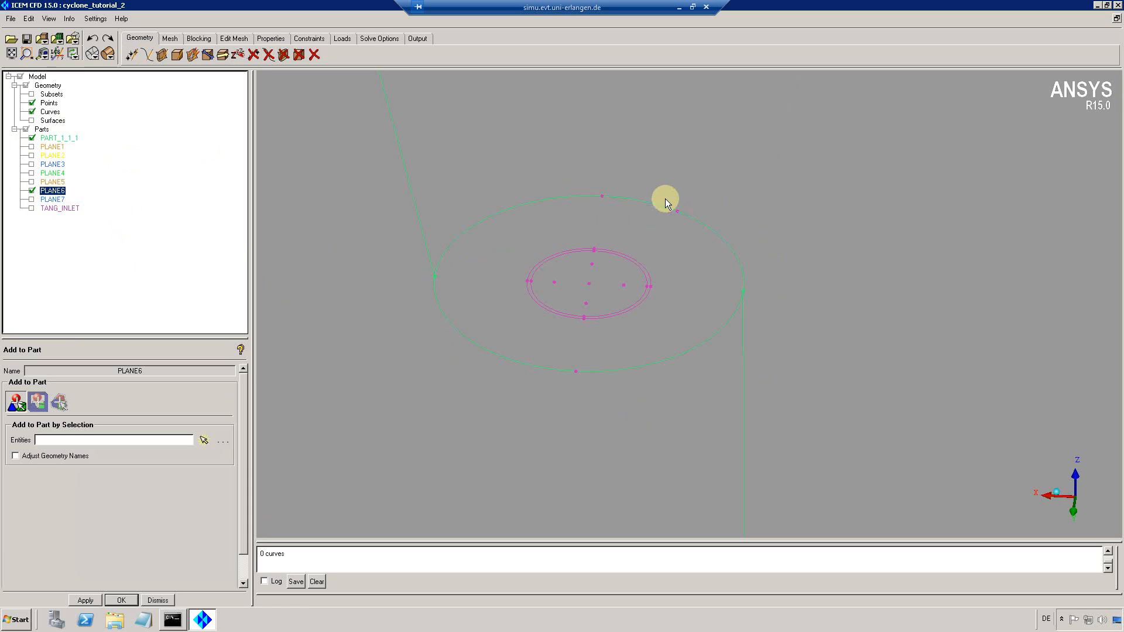
click(204, 439)
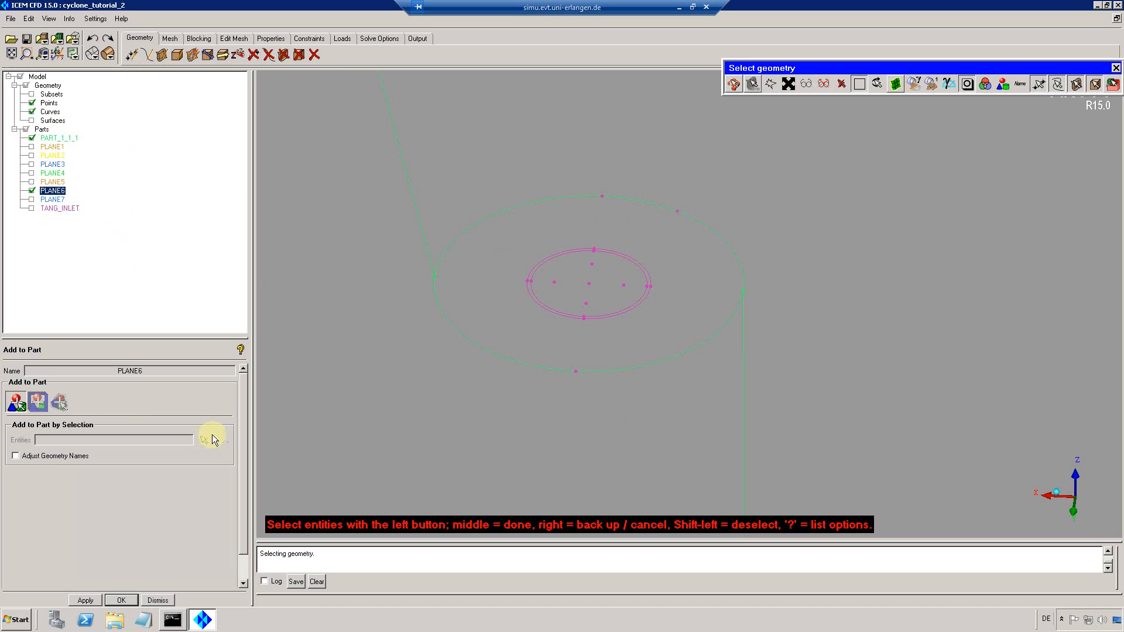
click(1041, 84)
click(1069, 84)
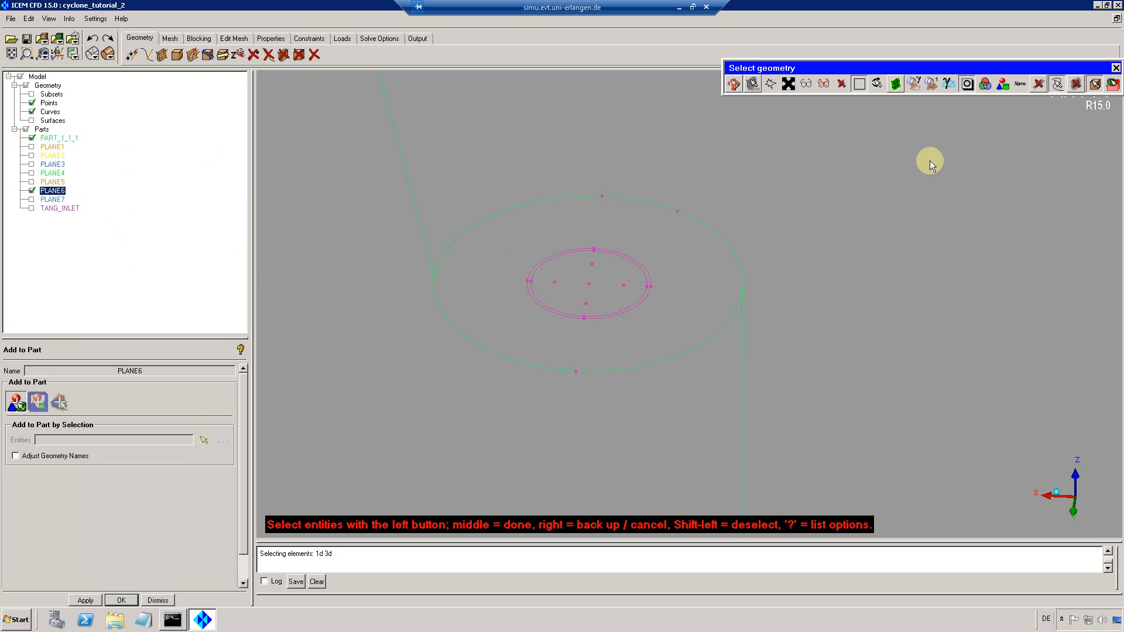
click(661, 203)
click(728, 306)
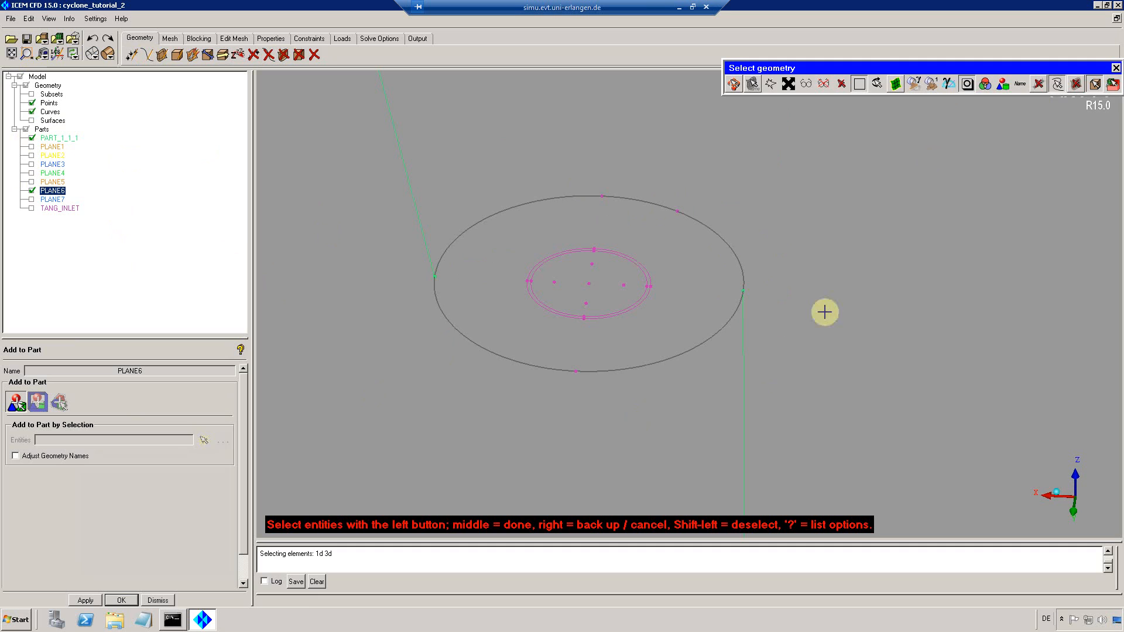
middle_click(805, 327)
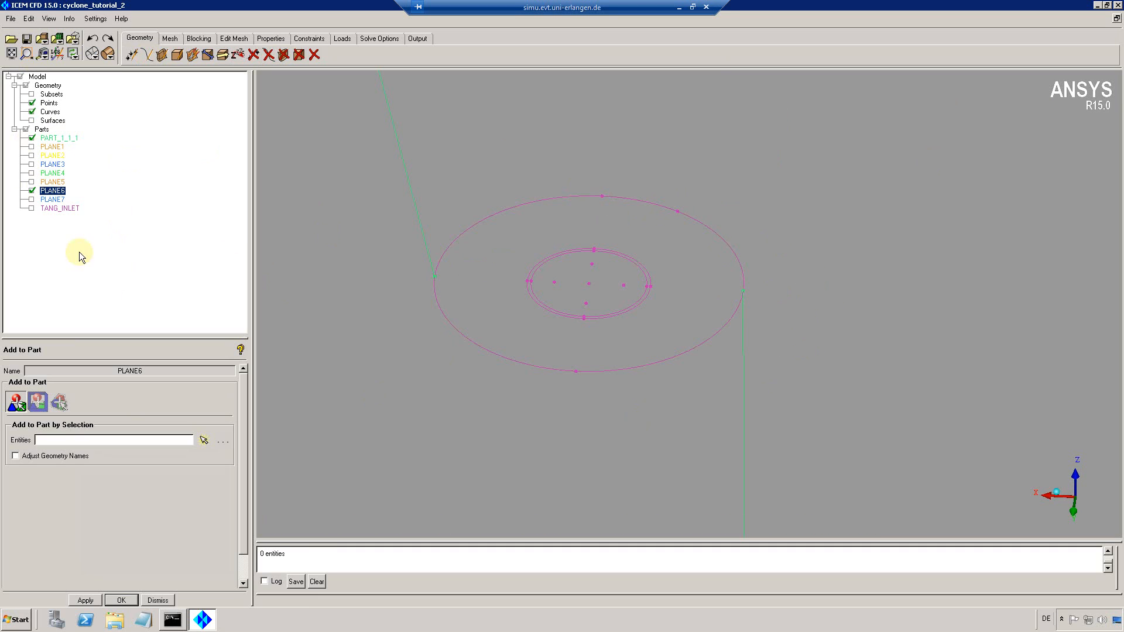
click(31, 191)
click(32, 190)
Fit the model in view and display only the PLANE7 part, hiding PART_1_1_1 and PLANE6.
click(11, 54)
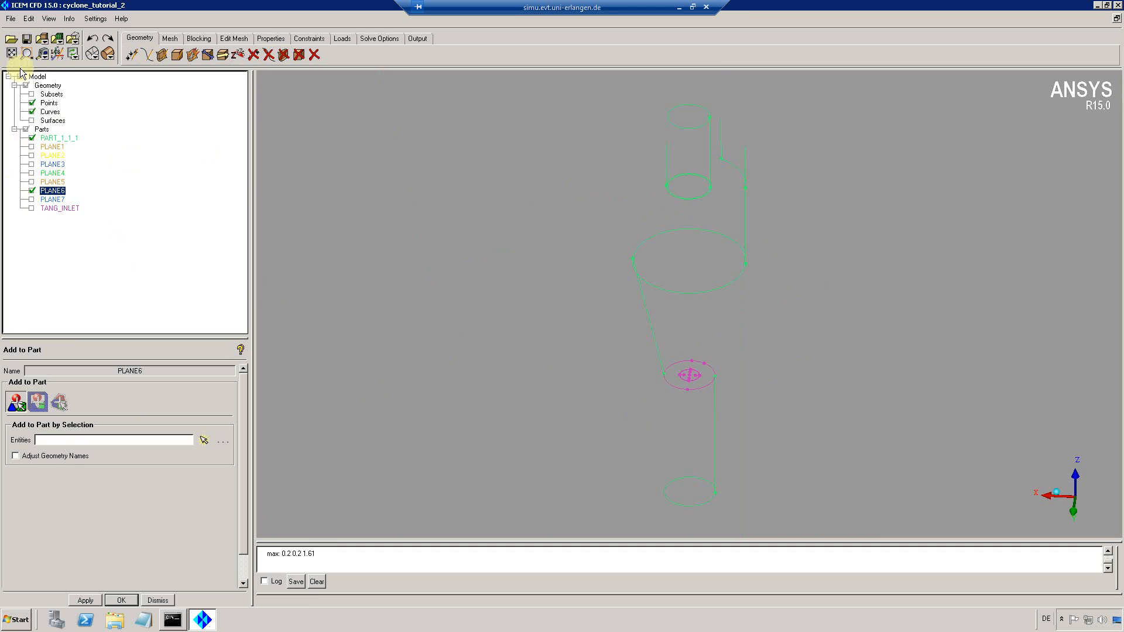
drag(670, 444, 661, 441)
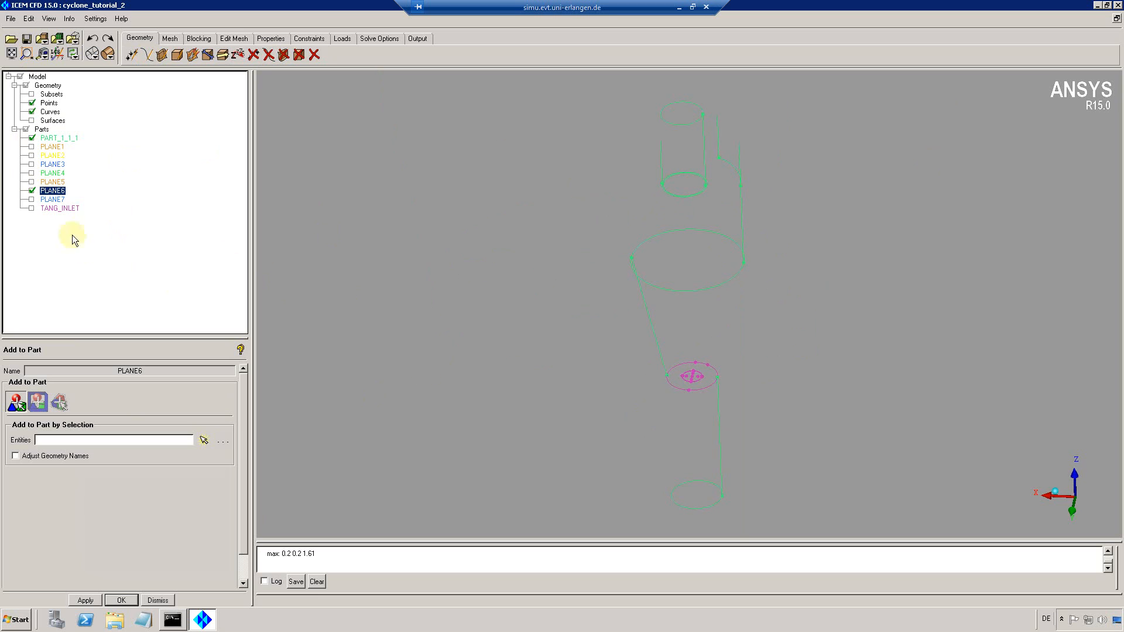
click(32, 200)
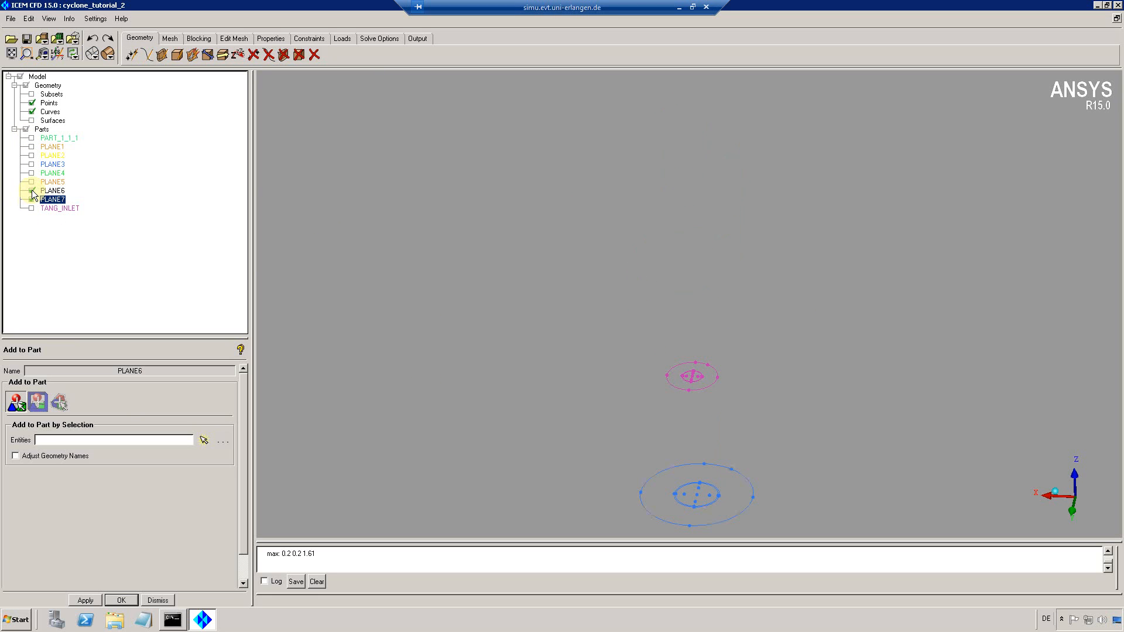
click(31, 191)
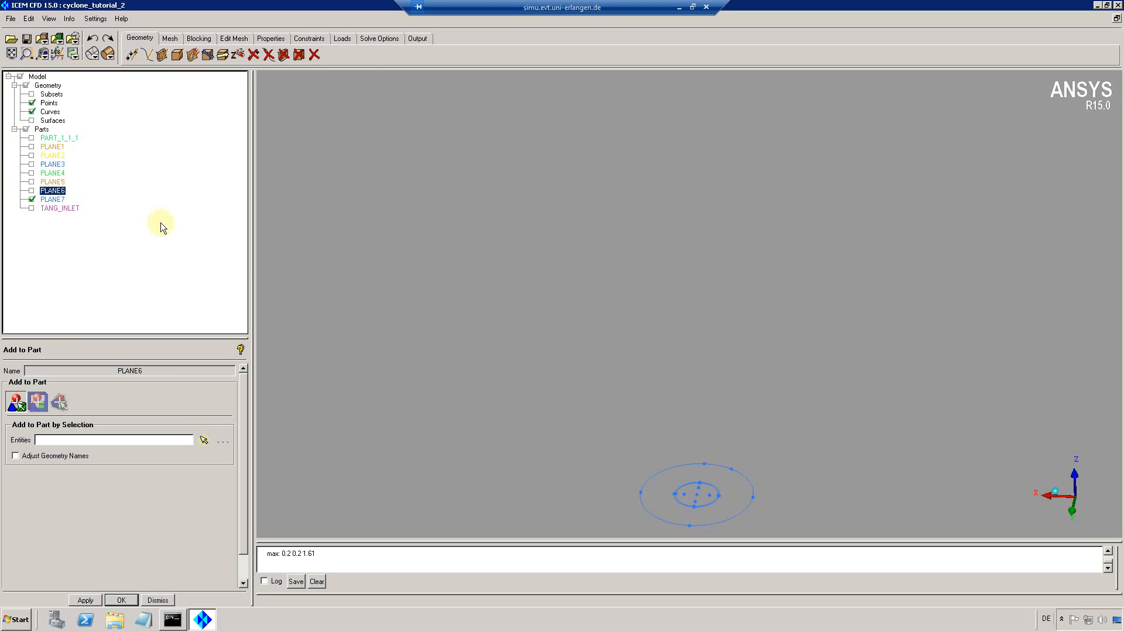
Scale all PLANE7 curves and points about the origin with X and Y factors of 0.45 and a Z factor of 1.
click(222, 54)
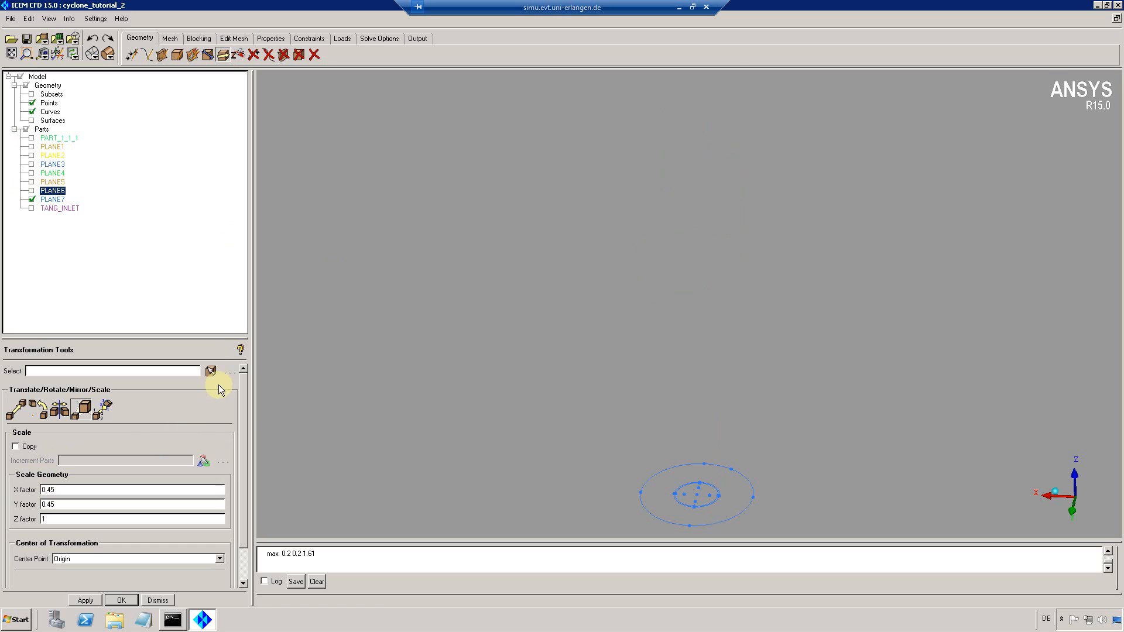
click(211, 371)
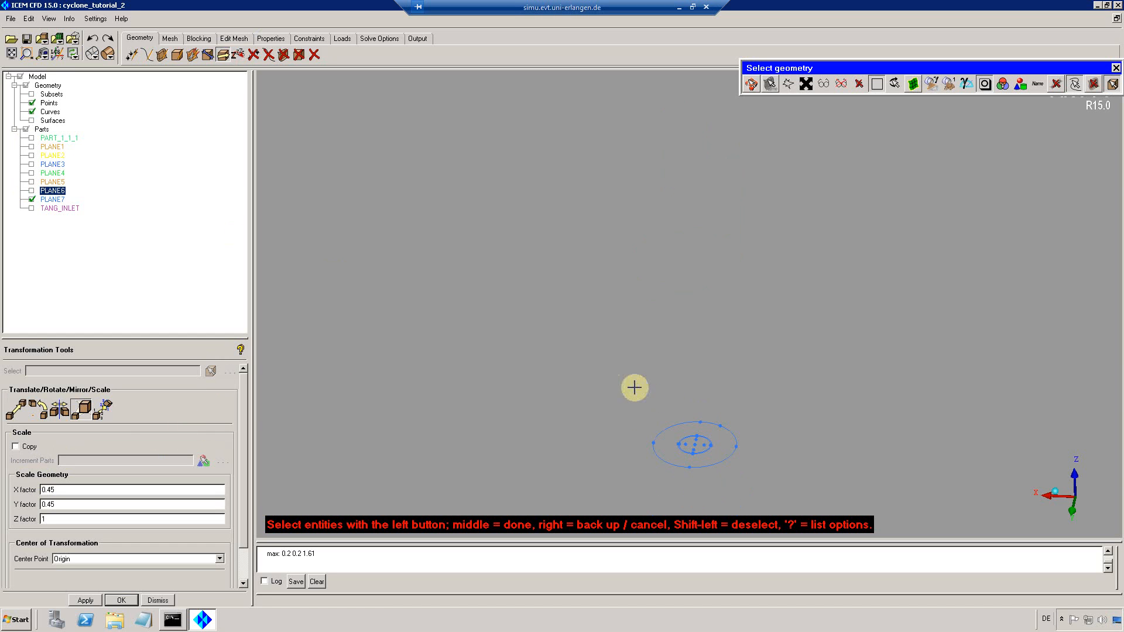
drag(622, 371, 814, 489)
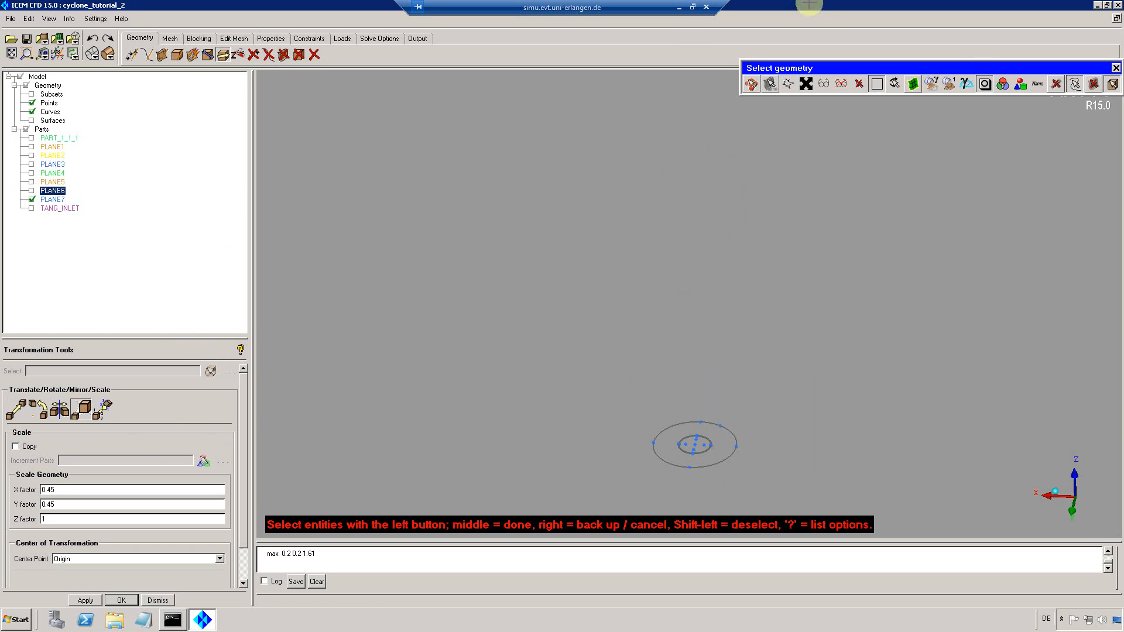
click(1056, 83)
drag(627, 389, 815, 498)
middle_click(785, 467)
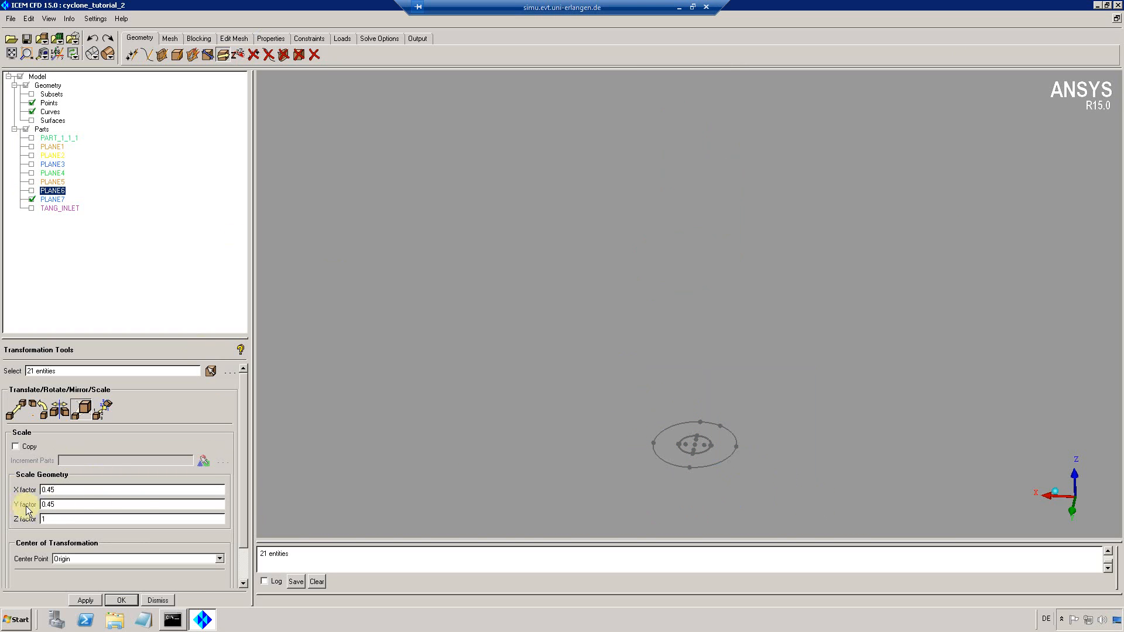
click(88, 601)
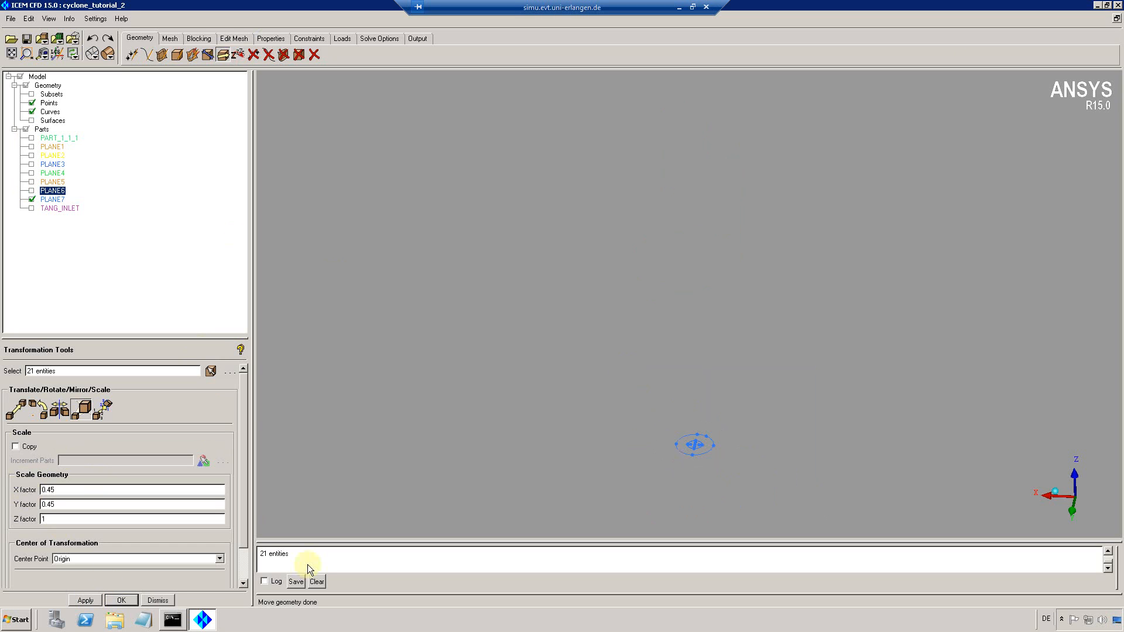
Show PART_1_1_1 and compare the scaled PLANE7 circles with the cyclone's bottom outline, close up without surfaces.
click(32, 111)
click(31, 139)
click(32, 121)
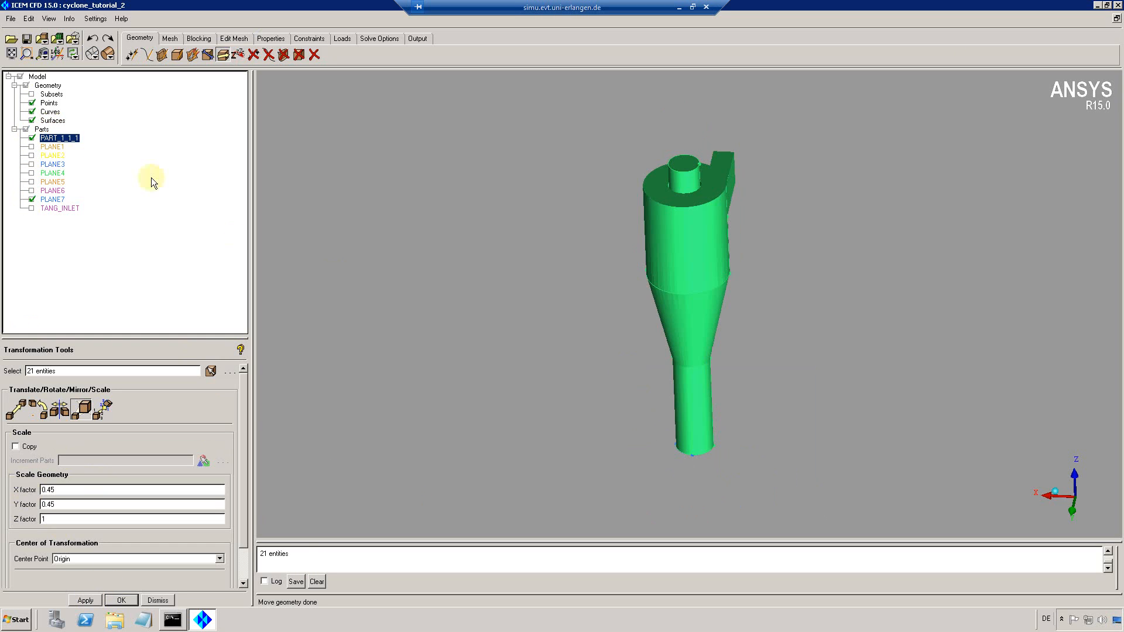
click(27, 54)
drag(666, 423, 757, 483)
click(34, 121)
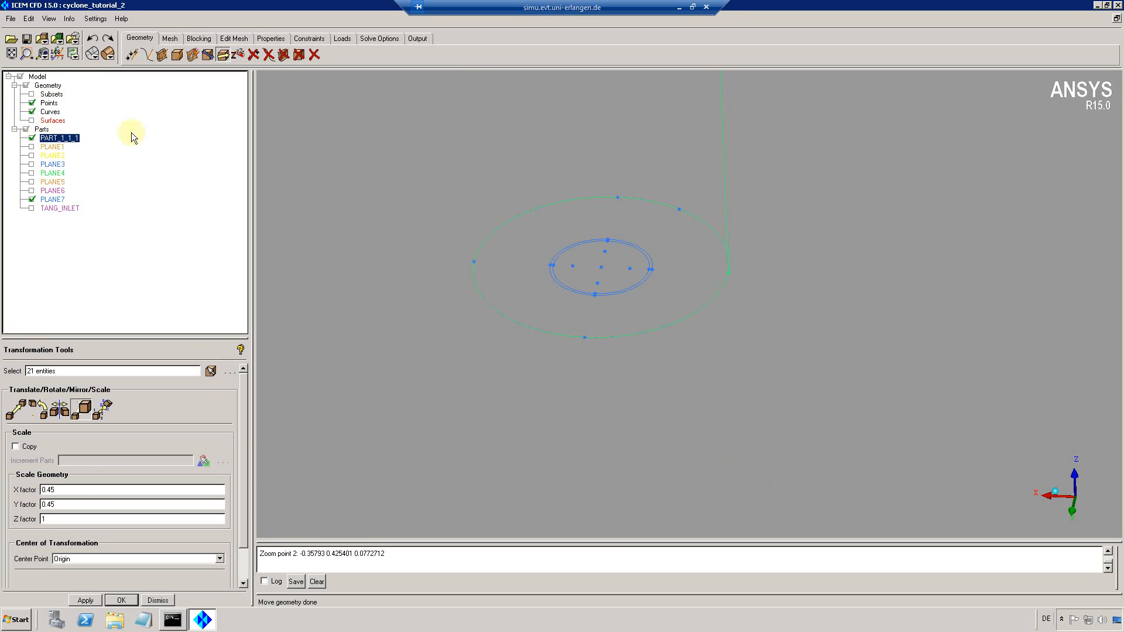
Hide PART_1_1_1 and delete the outermost circular curve of PLANE7.
click(31, 139)
click(269, 54)
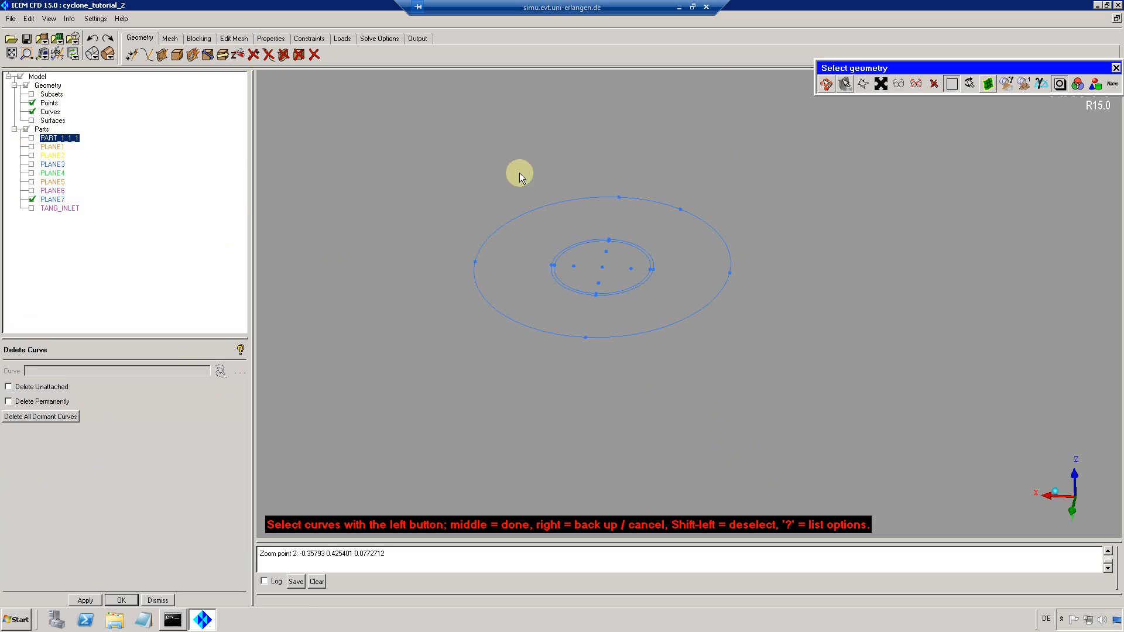
click(590, 197)
middle_click(506, 370)
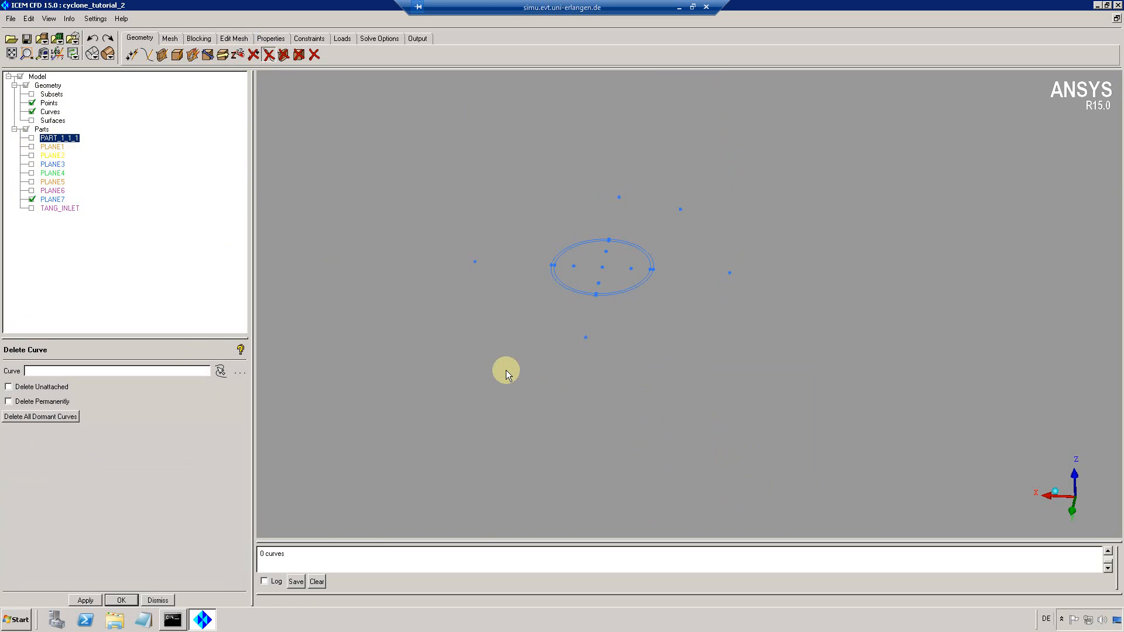
Show PART_1_1_1 and add the cyclone's bottom circular curve to the PLANE7 part.
click(31, 138)
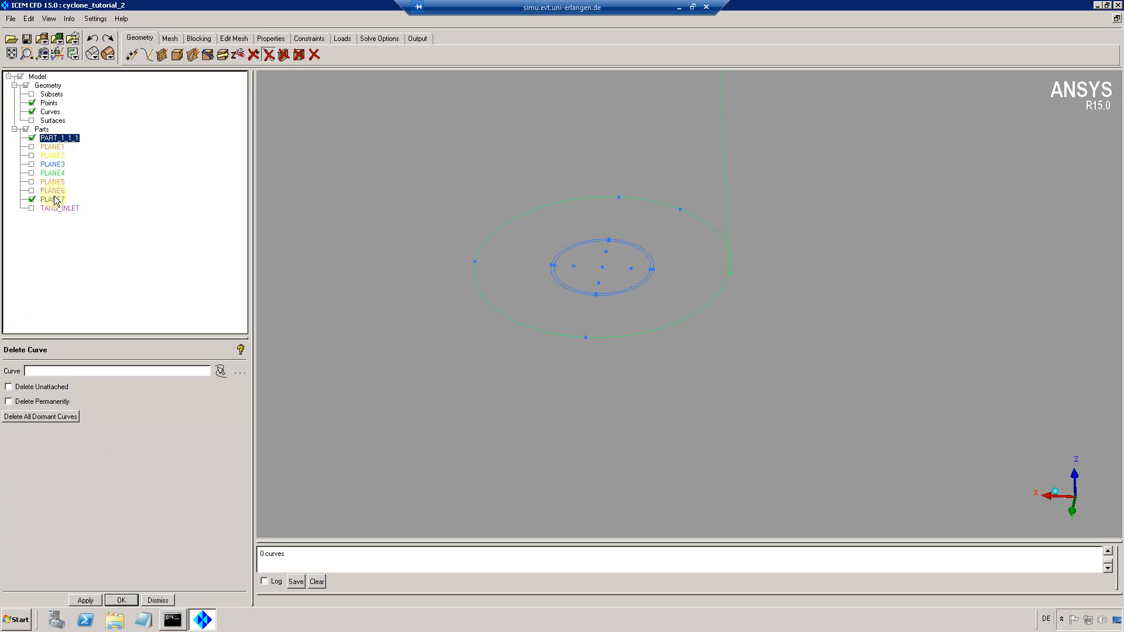
right_click(56, 201)
click(69, 237)
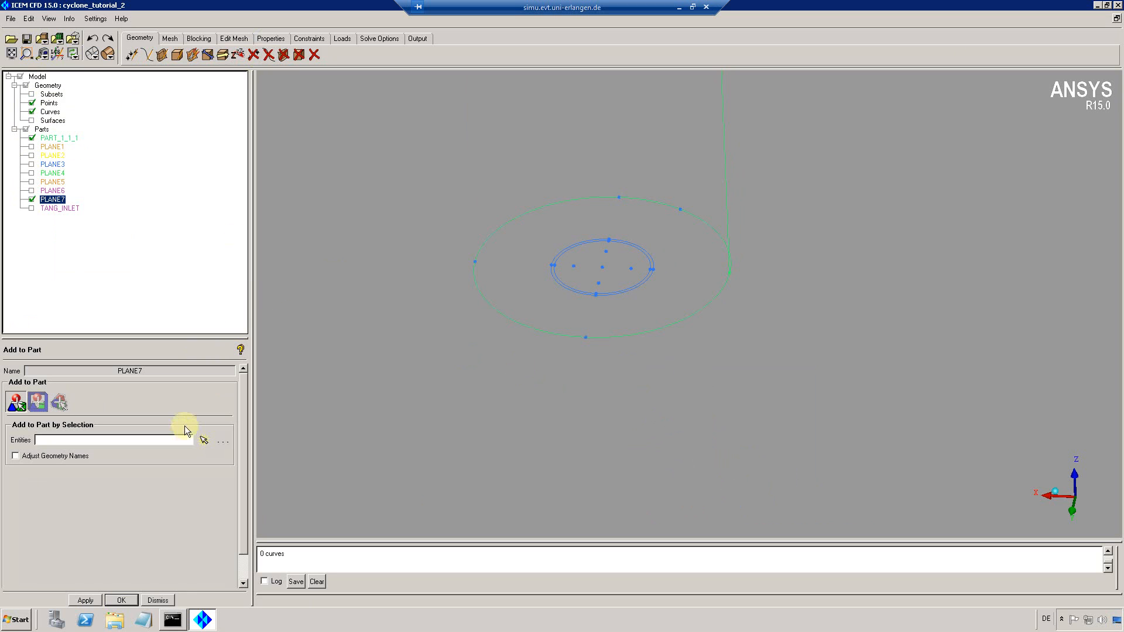
click(203, 440)
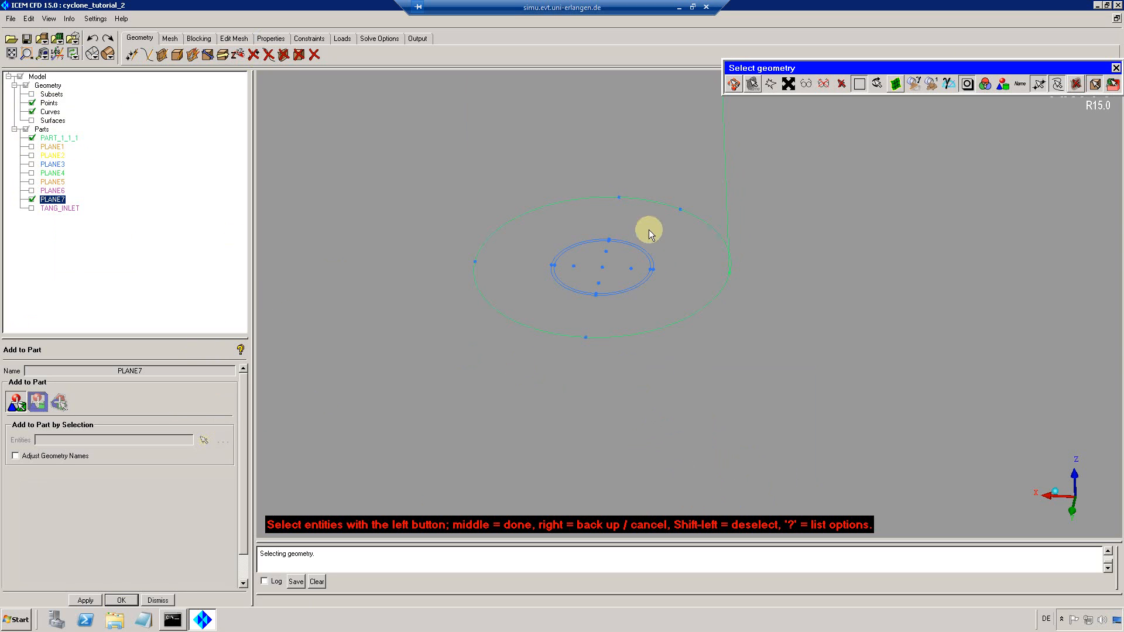
click(634, 198)
middle_click(618, 414)
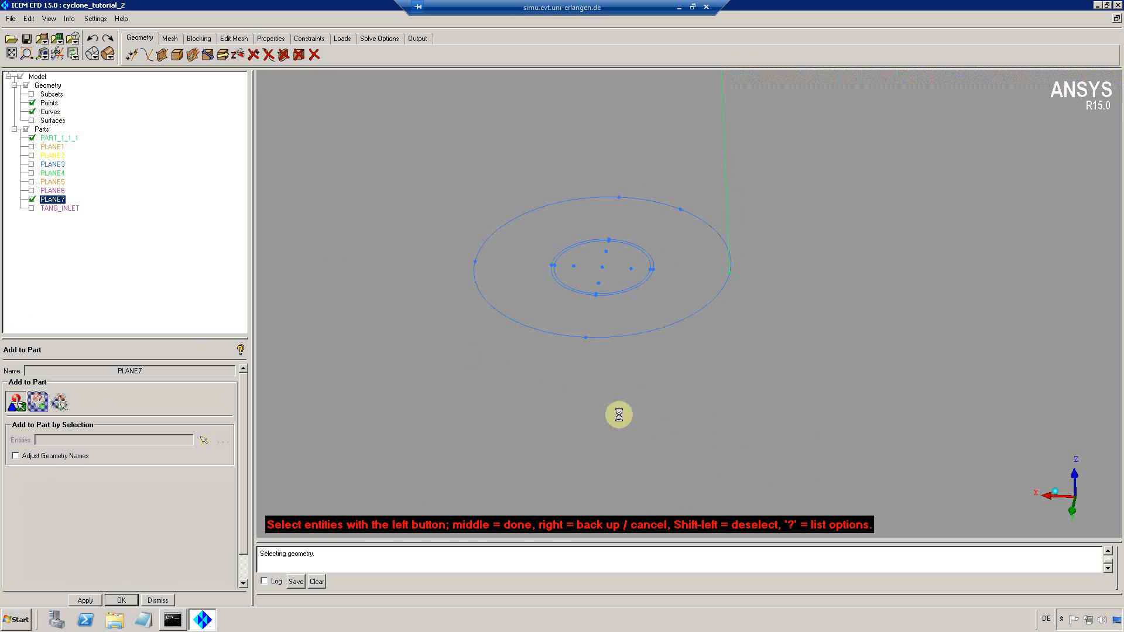
Display all parts of the cyclone and save the project.
click(25, 129)
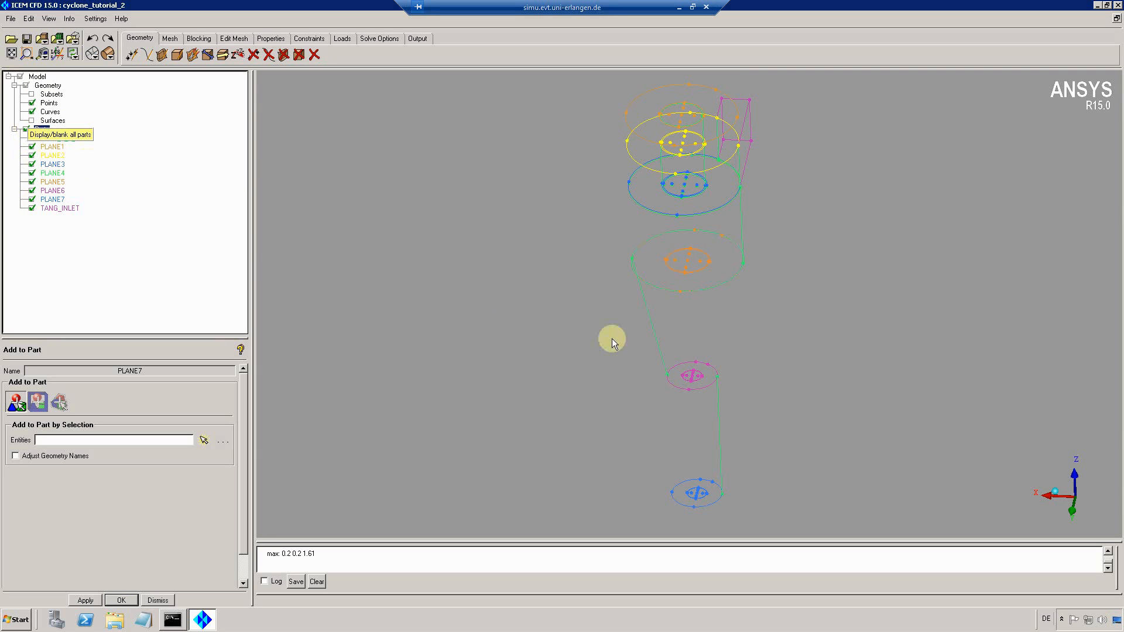
click(198, 37)
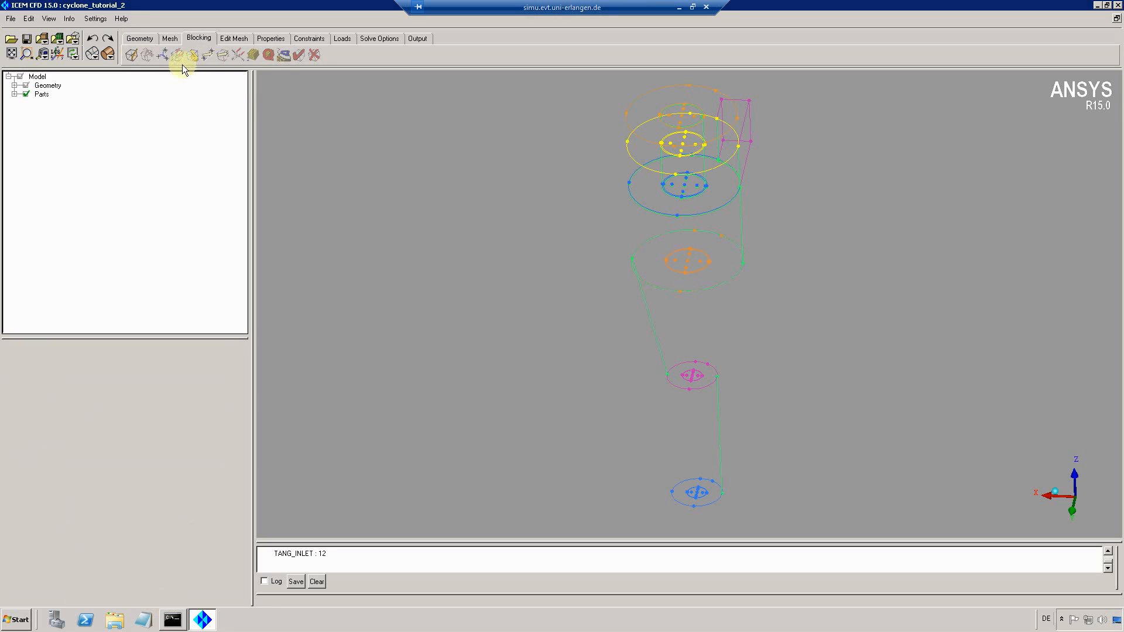
click(138, 38)
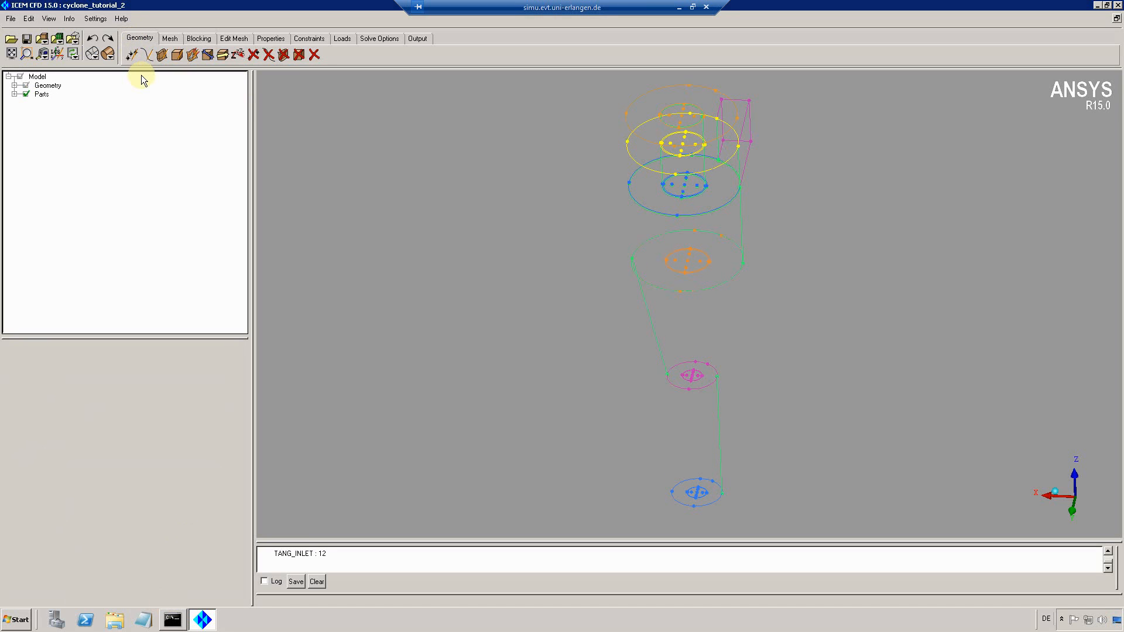
click(27, 43)
Initialize a 3D Bounding Box block around the whole geometry in the part SOLID.
click(199, 38)
click(131, 55)
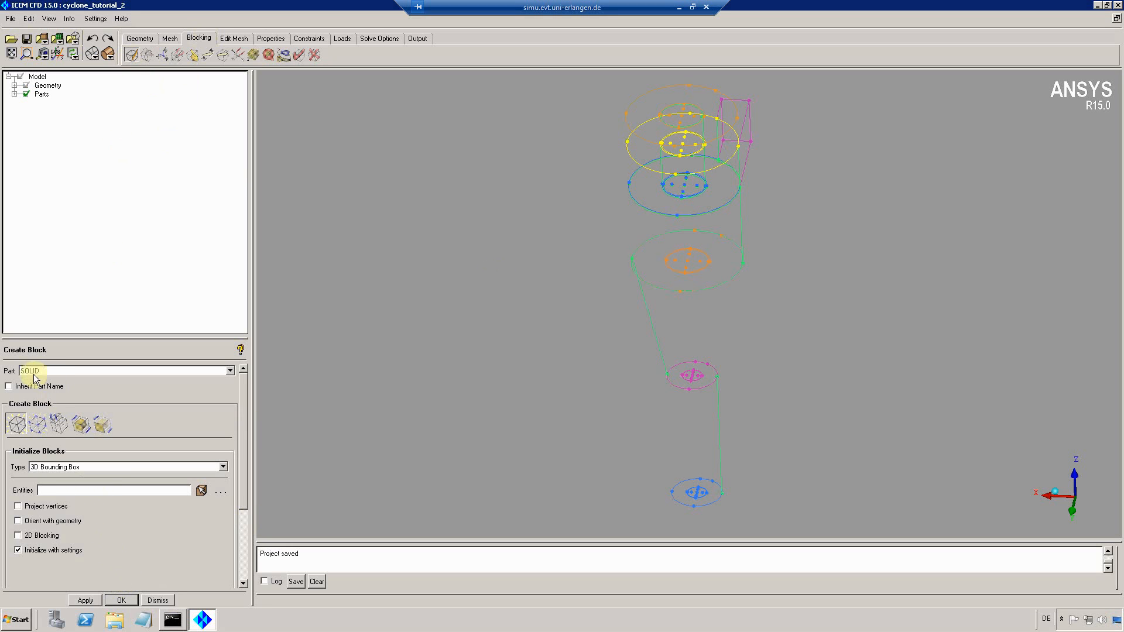
click(121, 600)
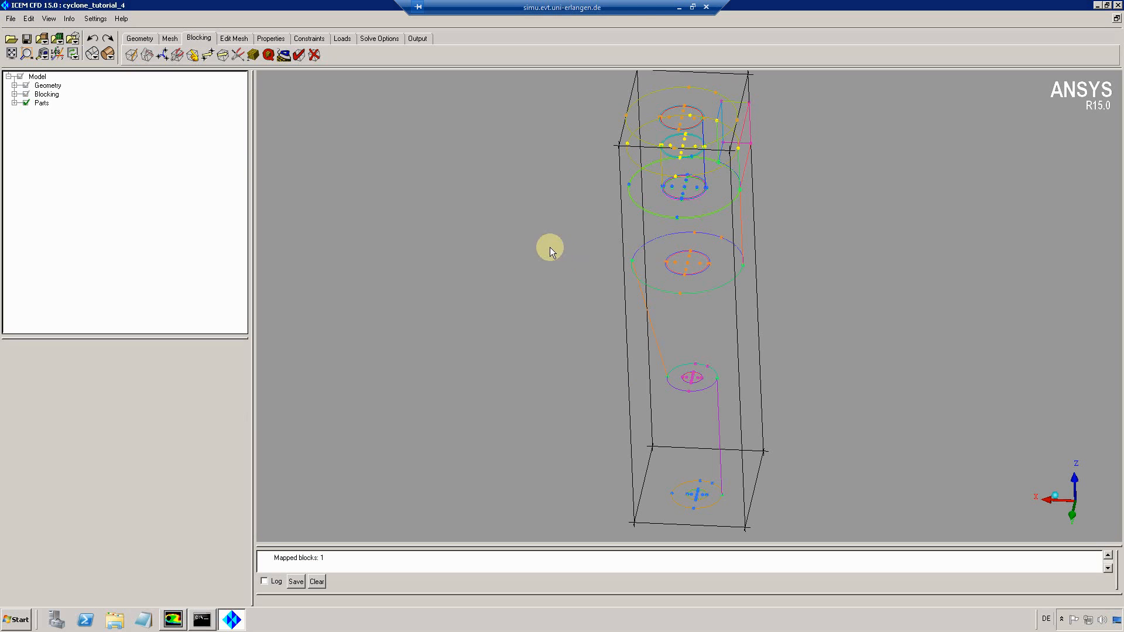
Display only the PLANE1 and SOLID parts and tilt the view onto the block's upper face.
drag(702, 175, 574, 246)
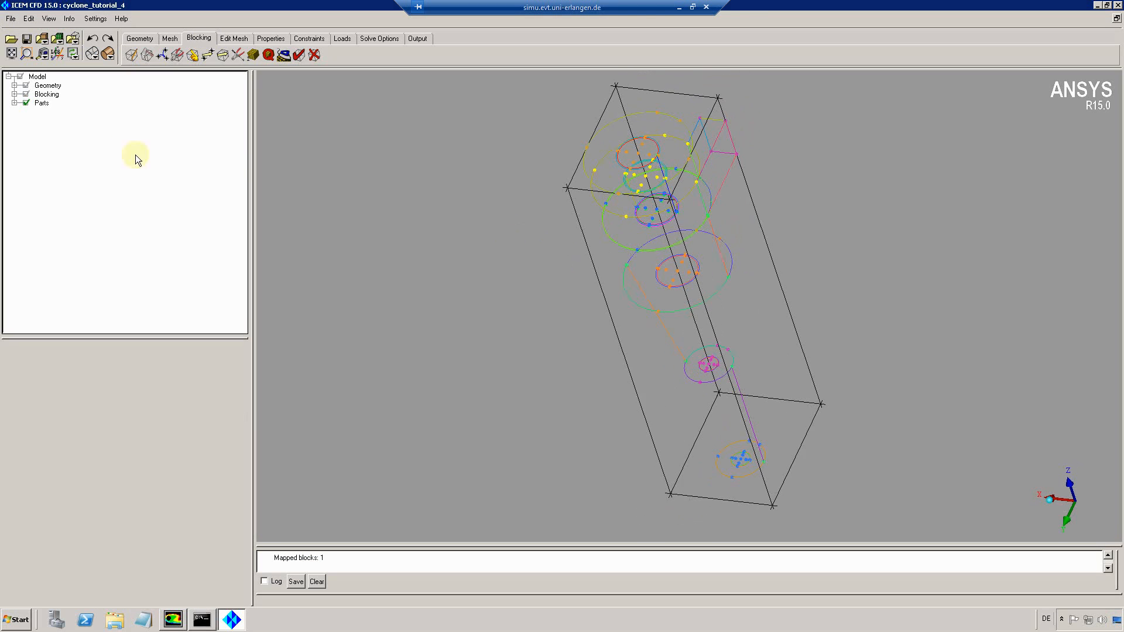
click(15, 103)
click(26, 104)
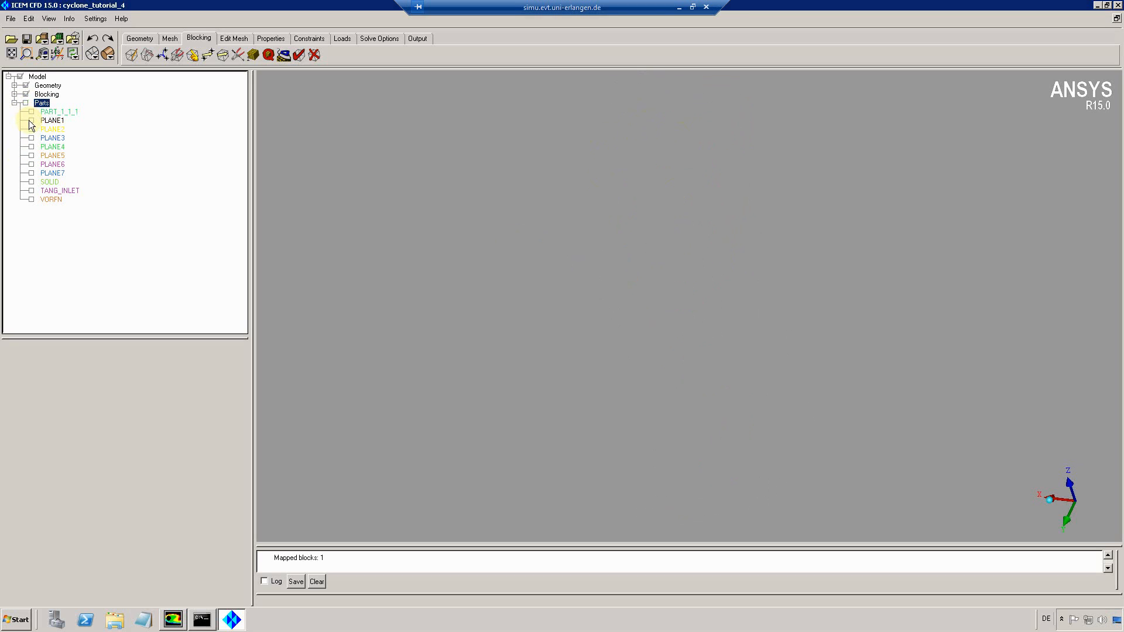
click(32, 120)
click(30, 183)
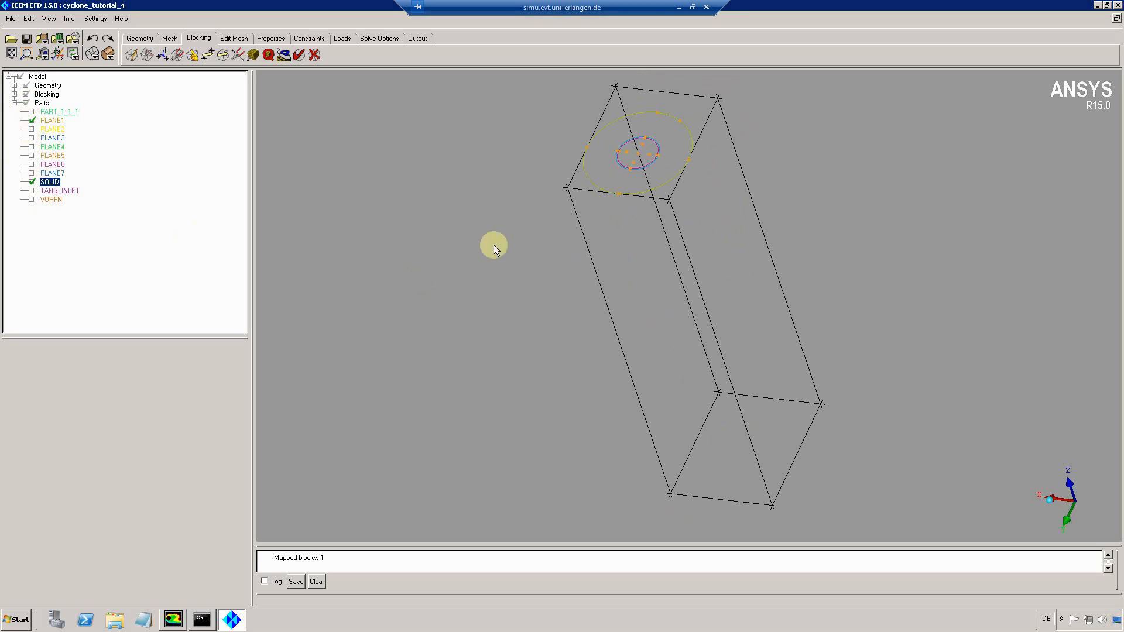
drag(594, 195, 598, 167)
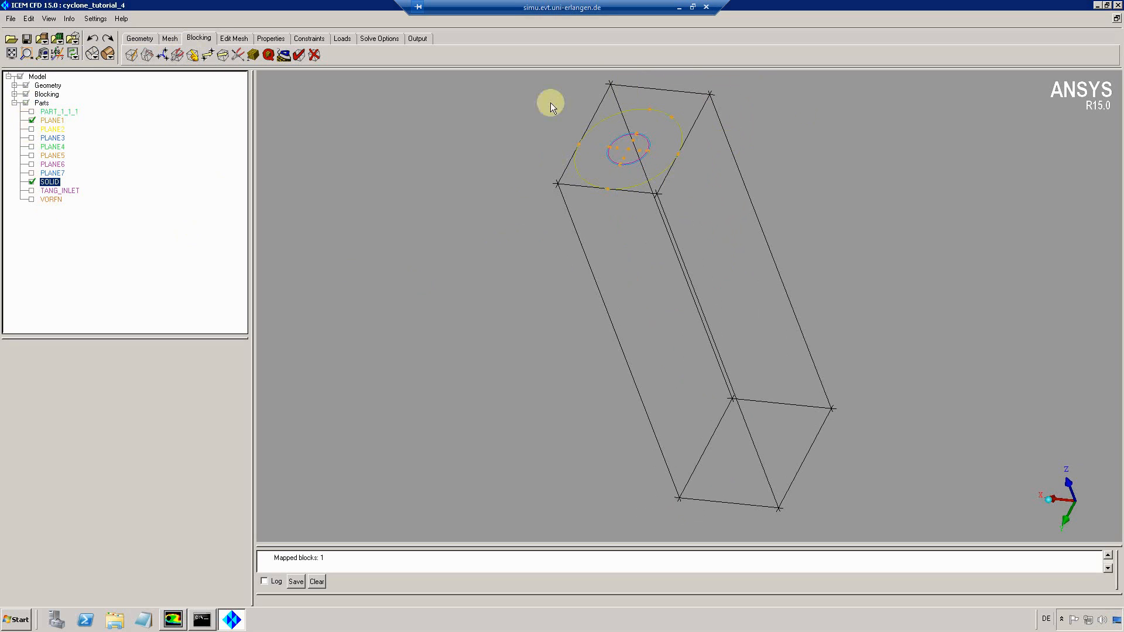
Associate the block's upper corner vertex 42 with point pnt.13.0 on the outer circle of PLANE1.
click(194, 56)
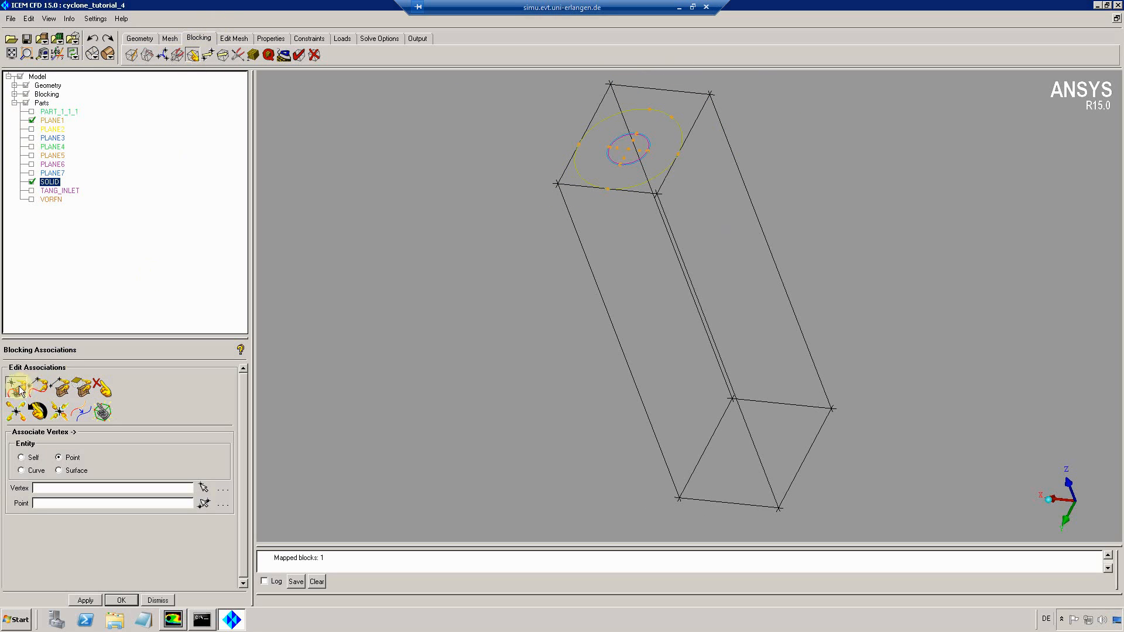
click(556, 184)
click(578, 143)
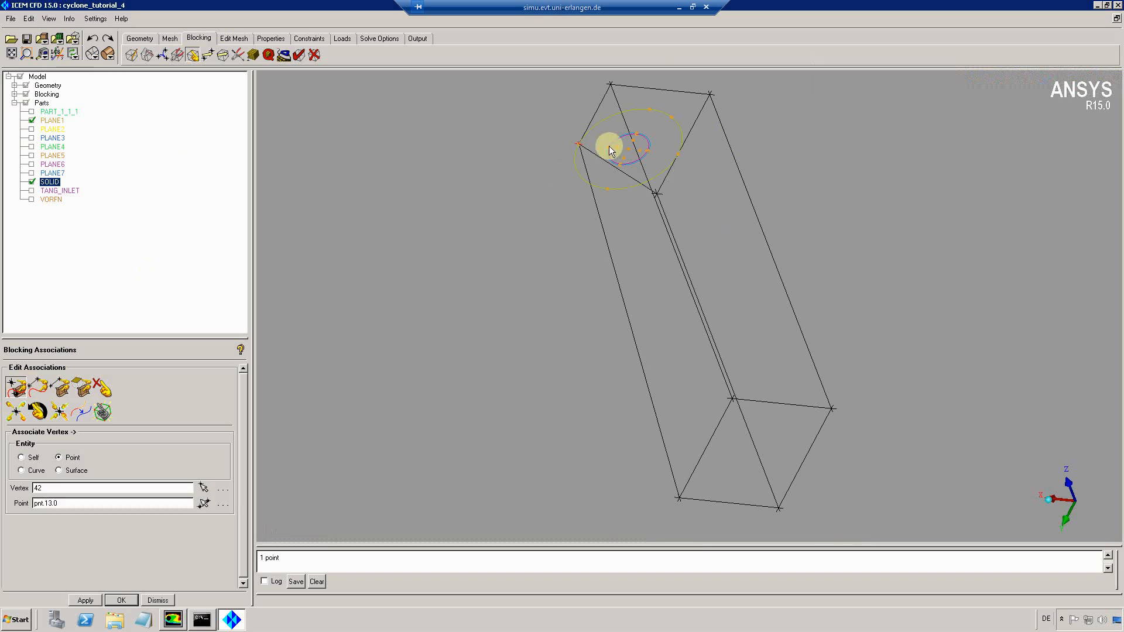
Associate the block's three remaining upper corner vertices with their nearest quadrant points on the outer circle of PLANE1.
click(611, 85)
click(650, 109)
click(658, 191)
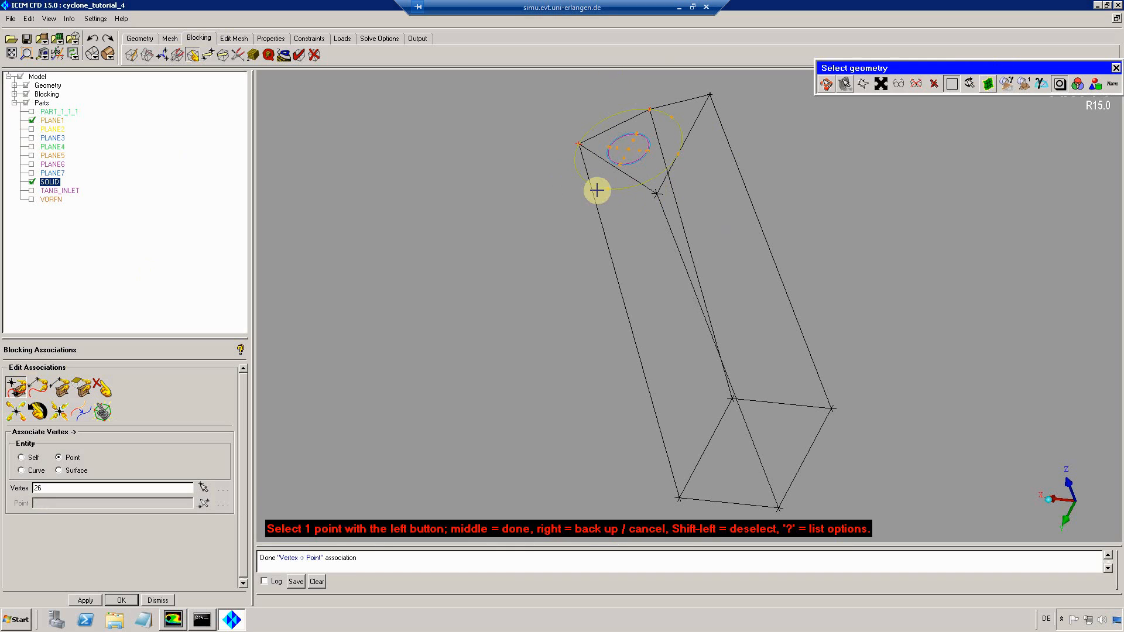
click(608, 188)
click(709, 95)
click(683, 161)
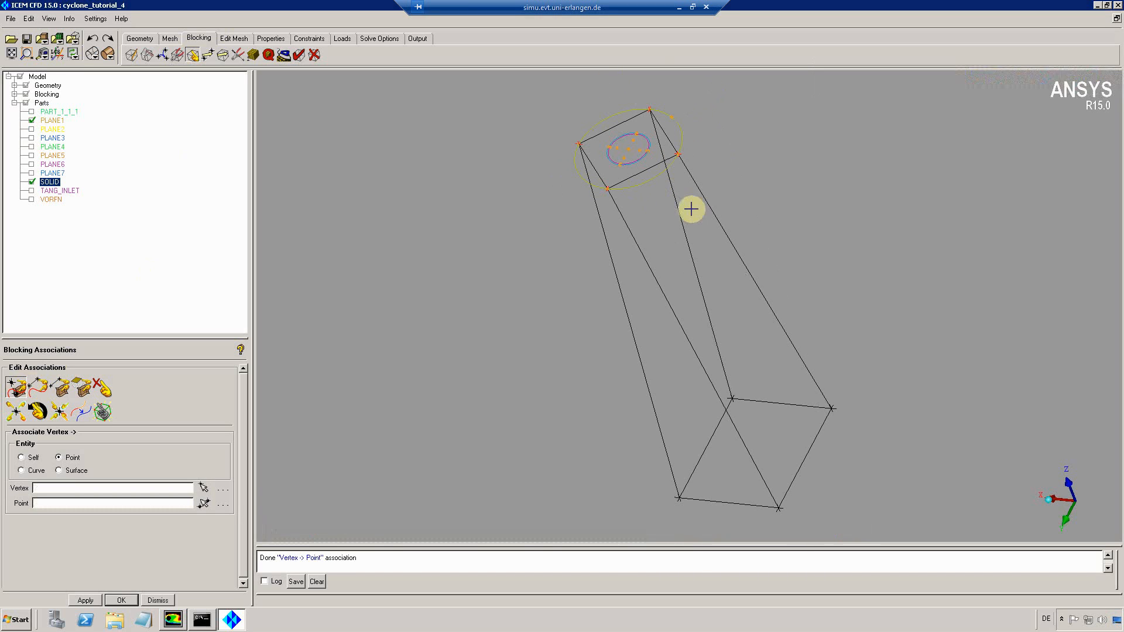
Align the block vertices along edge 41-42 to reference vertex 42, moving them in the XY plane.
click(208, 54)
click(56, 385)
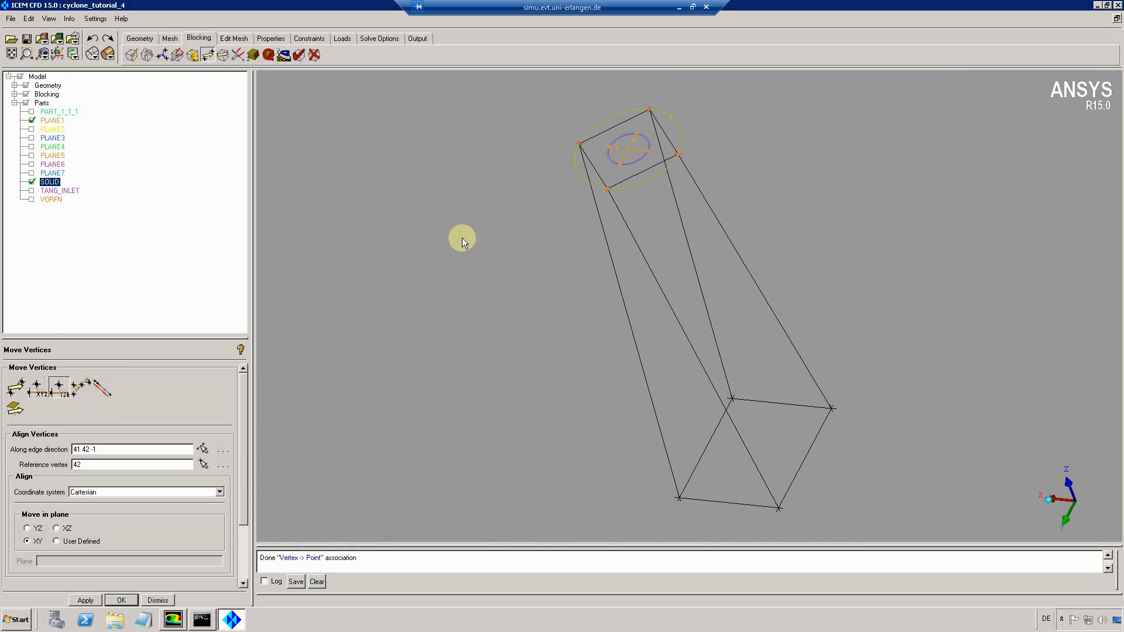
click(580, 144)
click(94, 599)
drag(777, 248, 753, 267)
Start an O-grid split with offset 1 and select the whole bounding block for it.
click(49, 18)
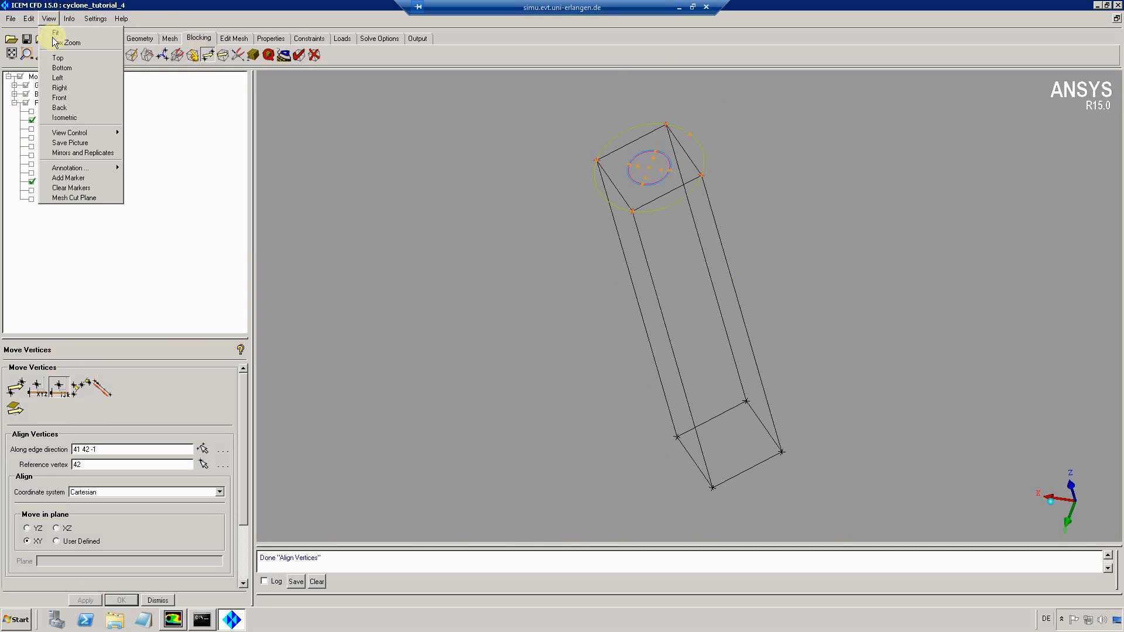
click(62, 101)
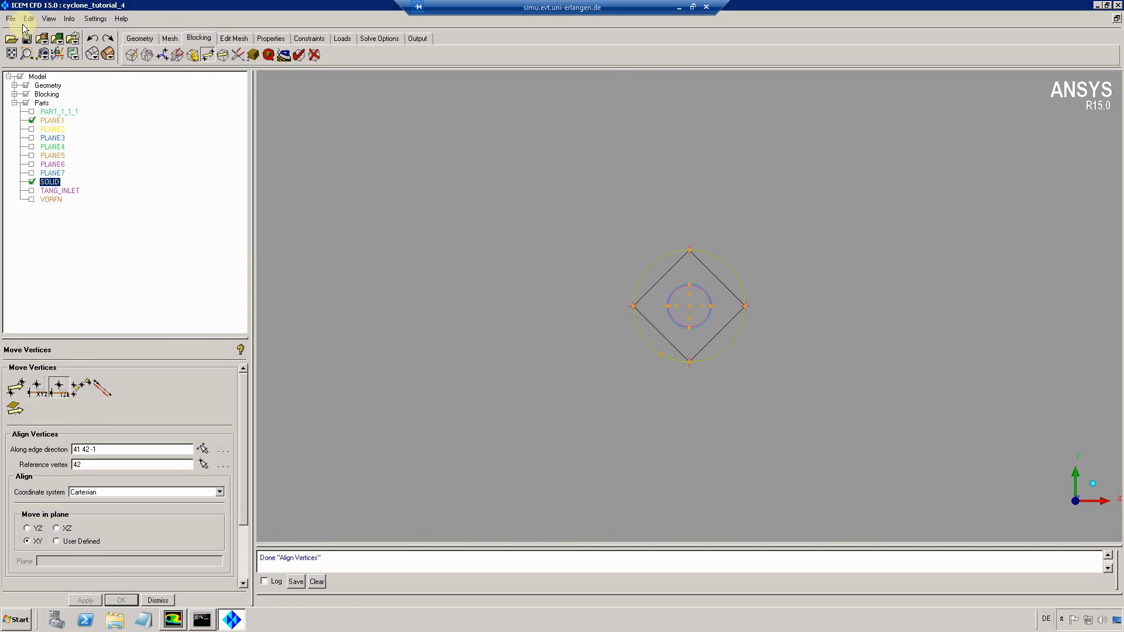
click(27, 54)
drag(616, 225, 771, 383)
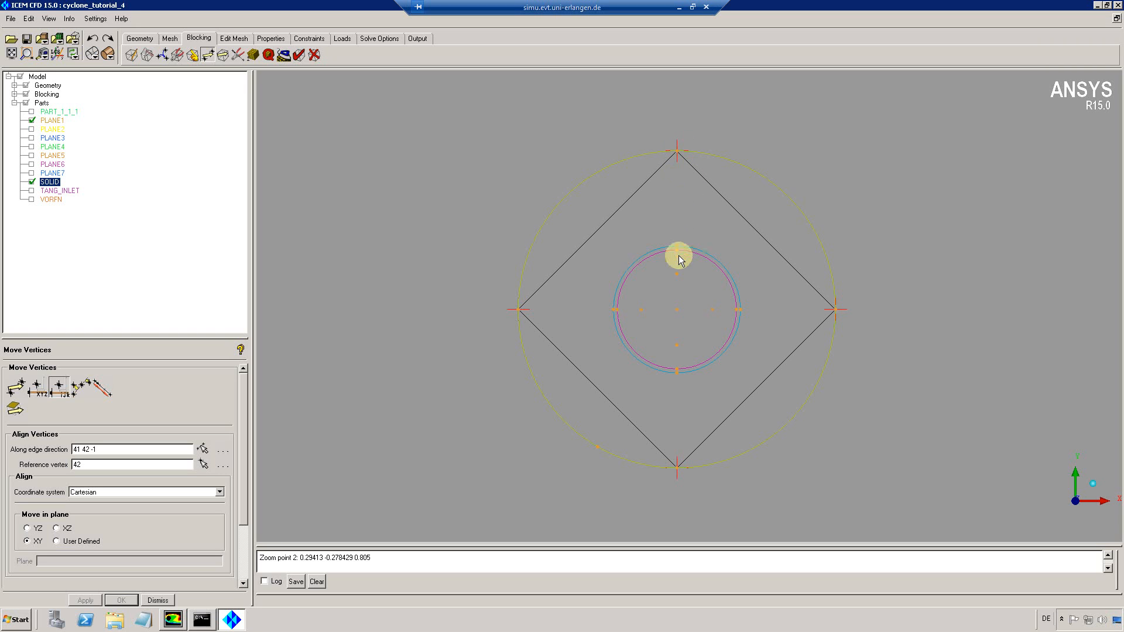
drag(648, 269, 611, 244)
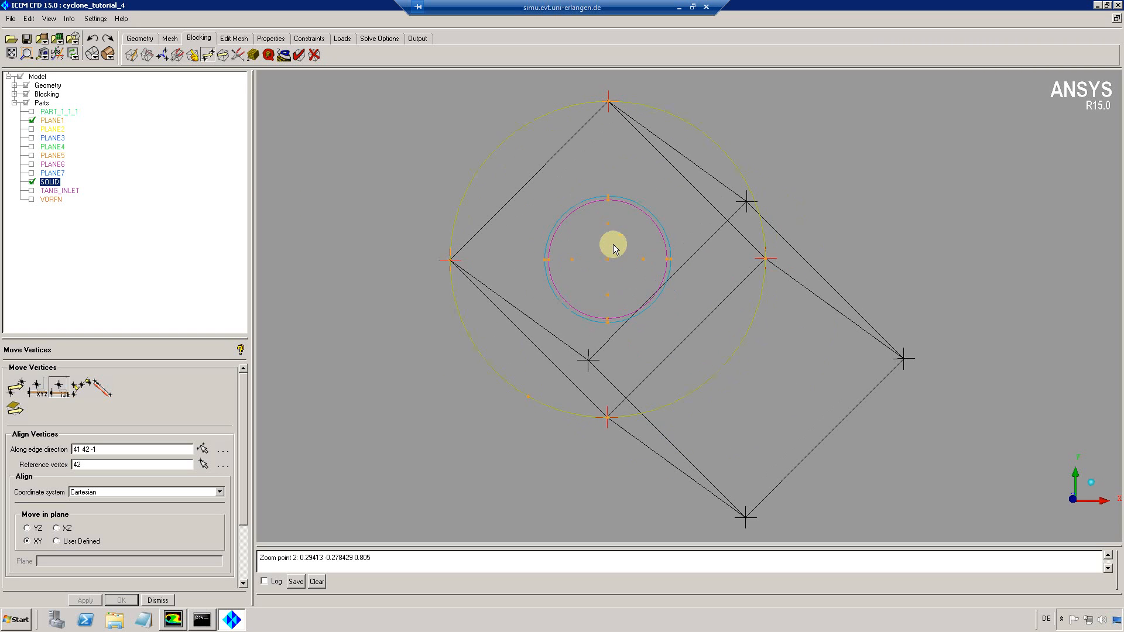
click(146, 55)
click(69, 449)
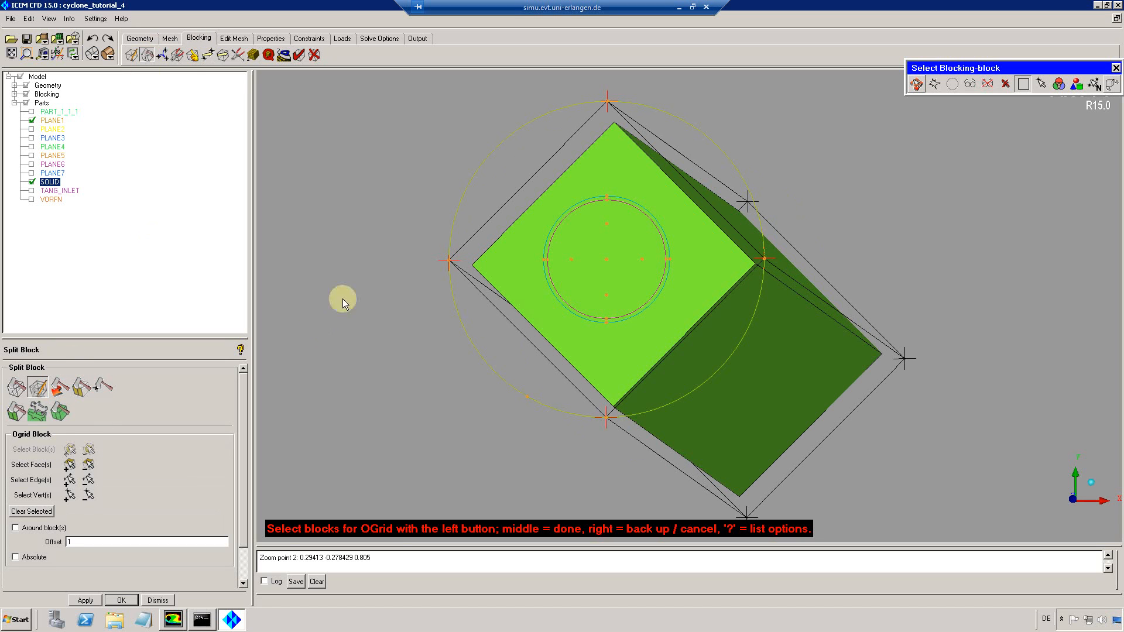
click(640, 289)
middle_click(640, 289)
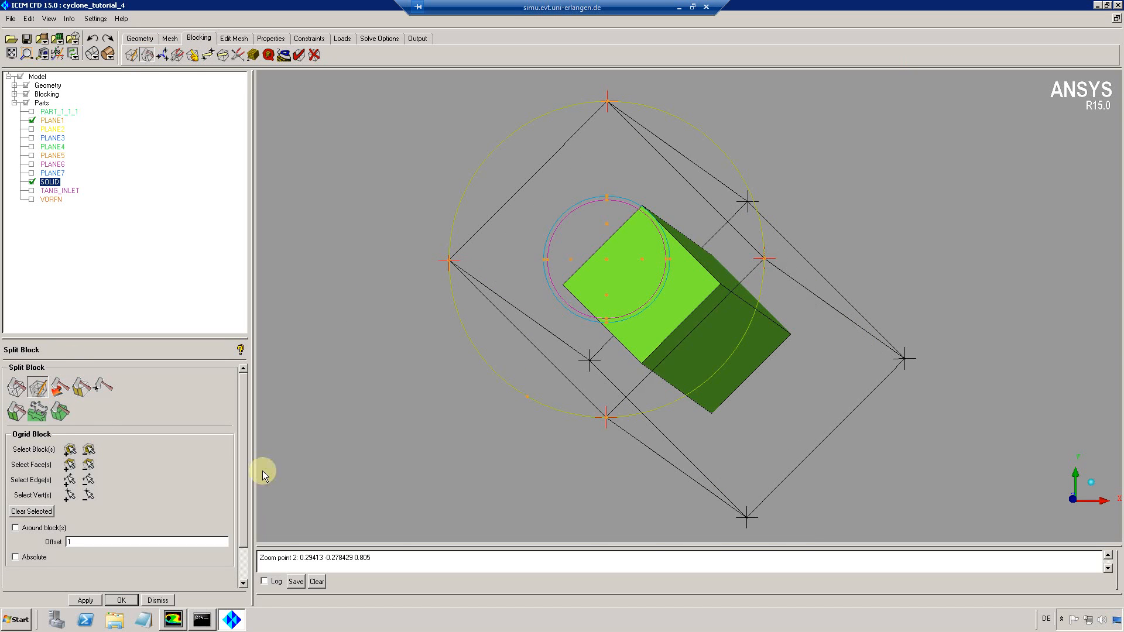
Add the block's upper and lower end faces to the selection and create the first O-grid.
click(68, 465)
click(631, 254)
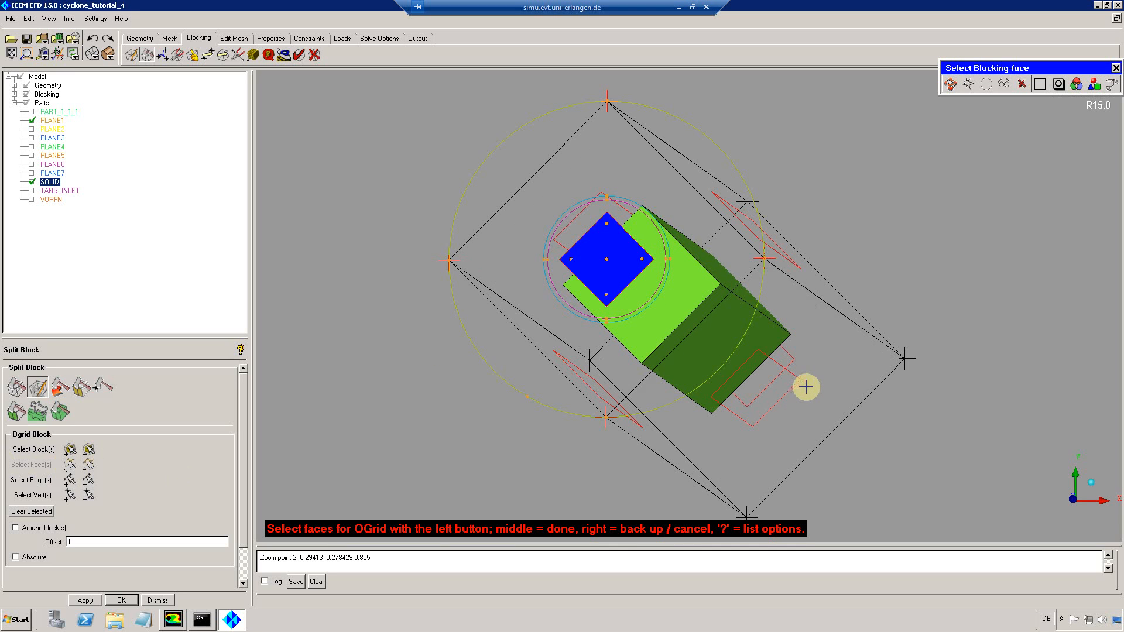
key(F9)
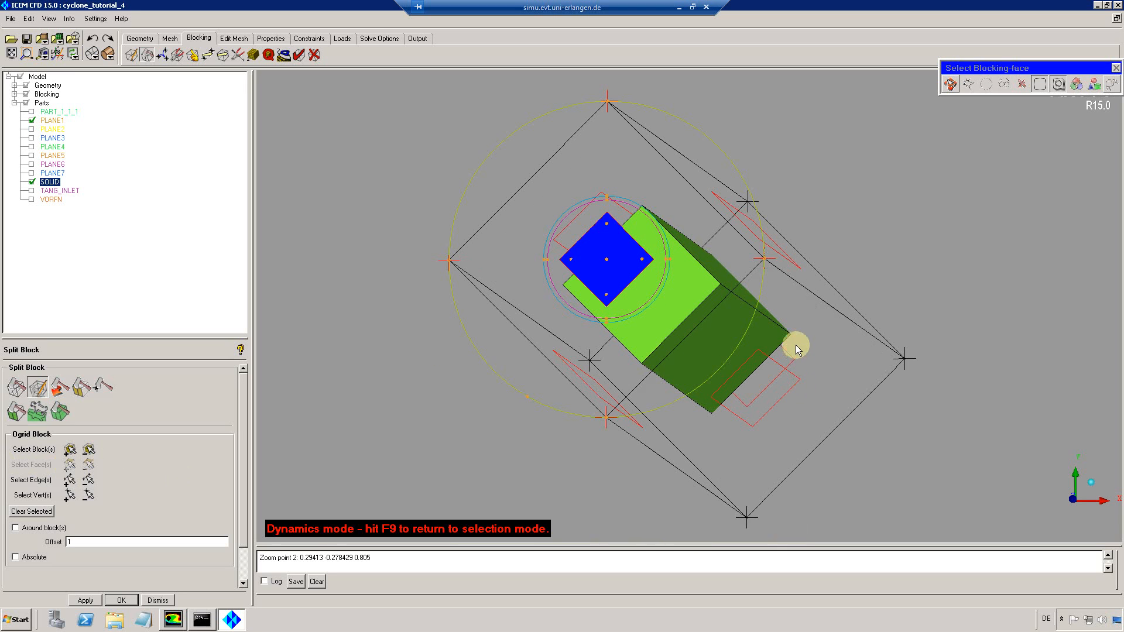
drag(775, 361, 870, 299)
key(F9)
click(870, 332)
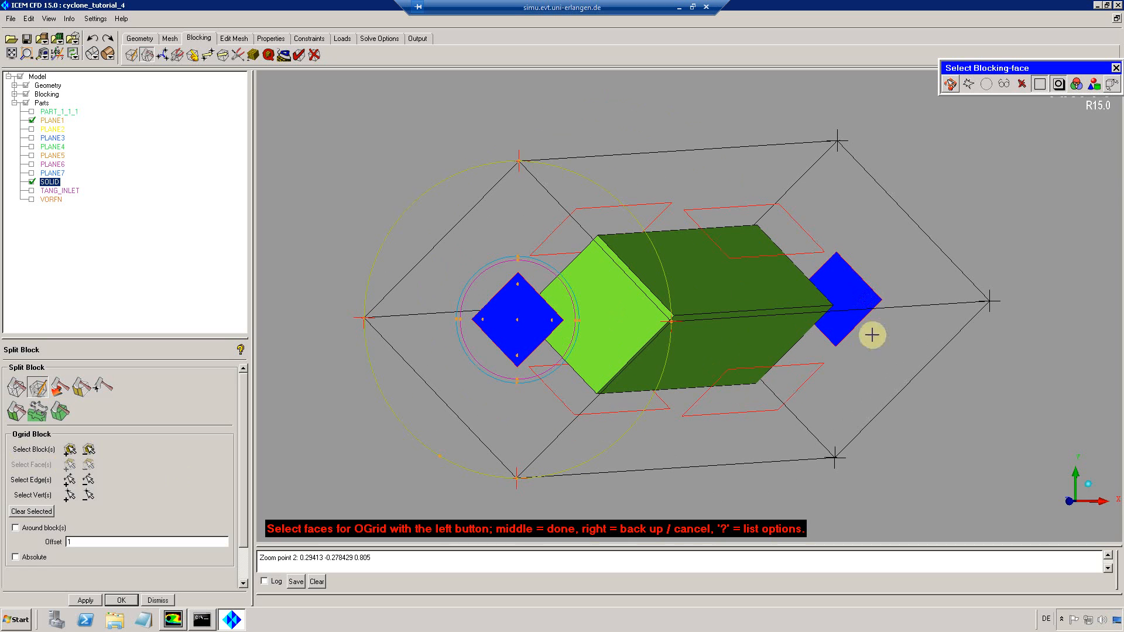
middle_click(656, 485)
click(85, 600)
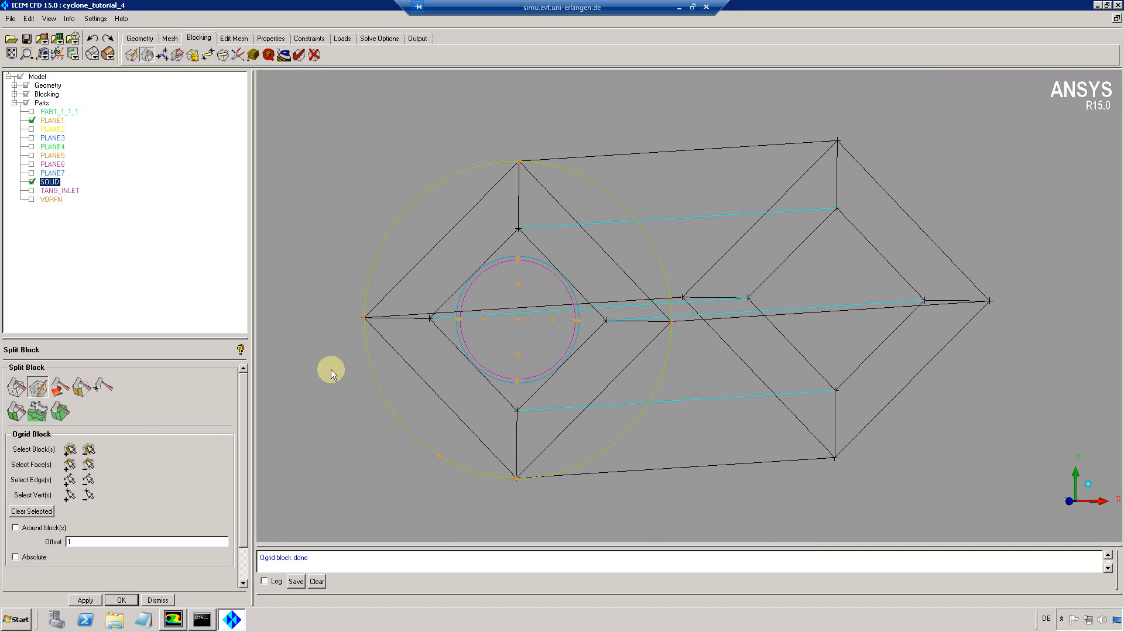
Create a second O-grid in the central block, passing through its upper and lower end faces.
click(70, 448)
click(530, 309)
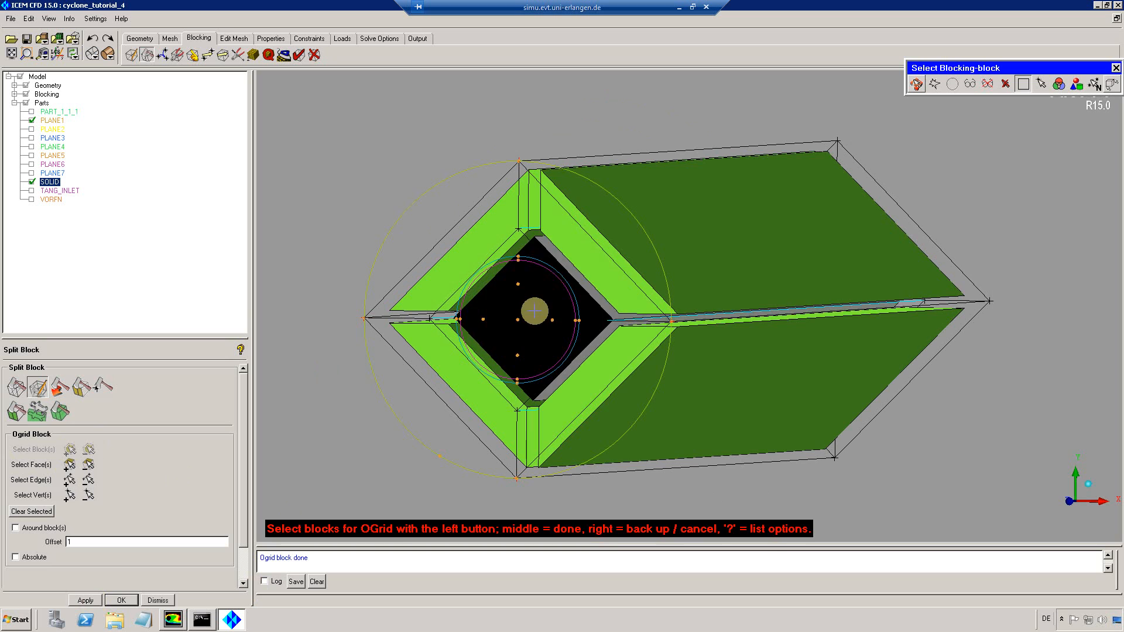
middle_click(493, 350)
click(70, 464)
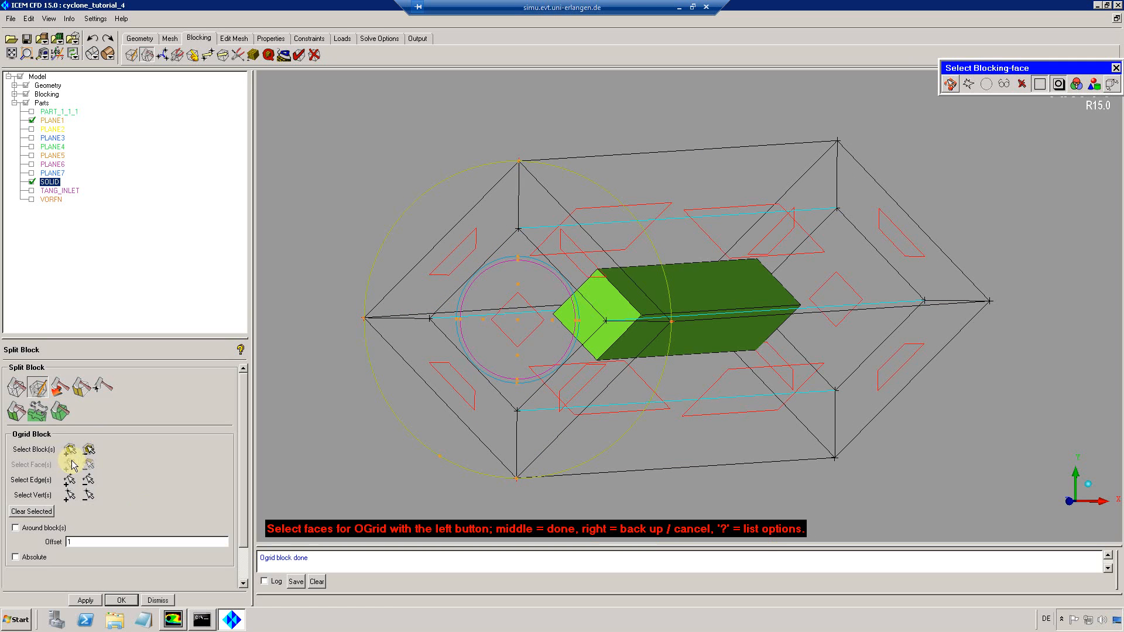
click(517, 331)
click(855, 301)
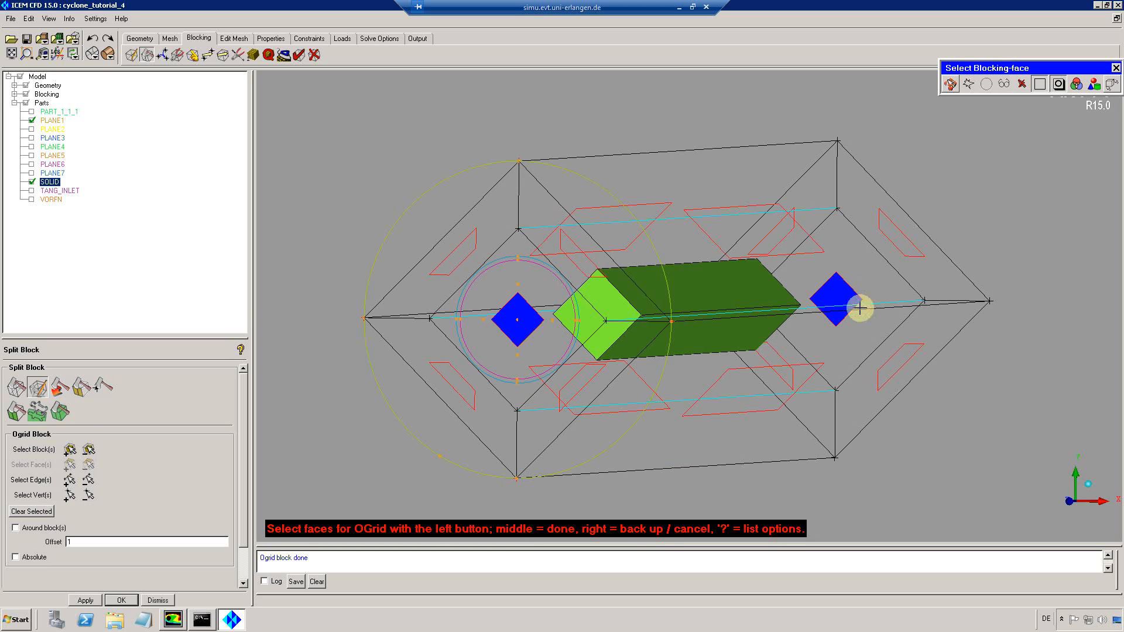
middle_click(858, 306)
click(86, 599)
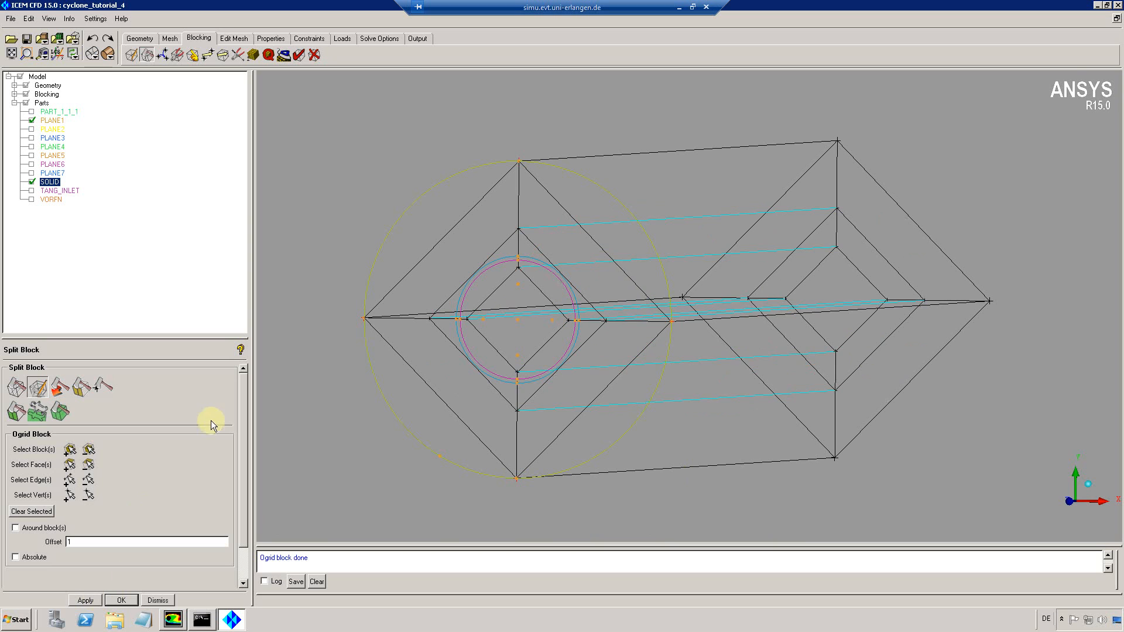
Select the innermost block for a third O-grid, using a front view zoomed onto the inner circles.
click(69, 449)
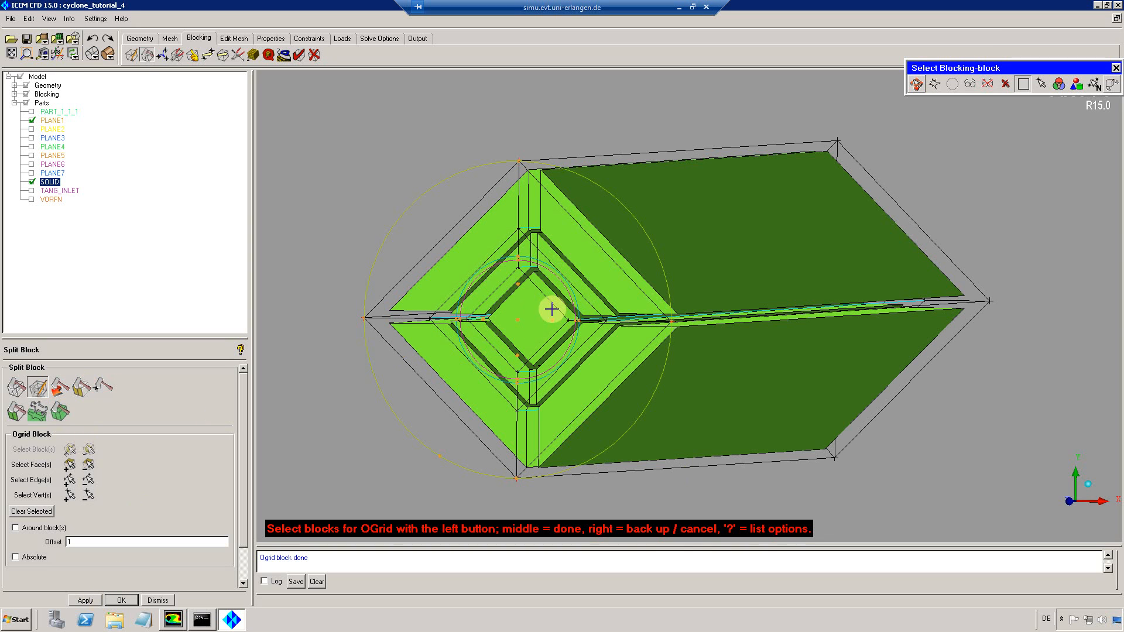
click(48, 19)
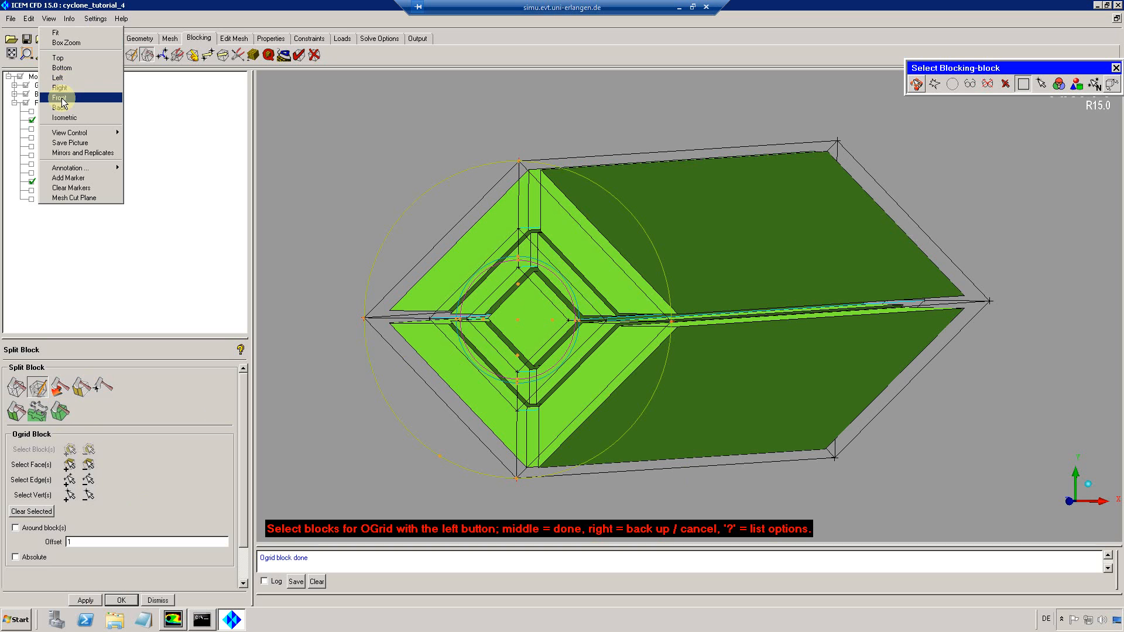
click(59, 94)
click(26, 54)
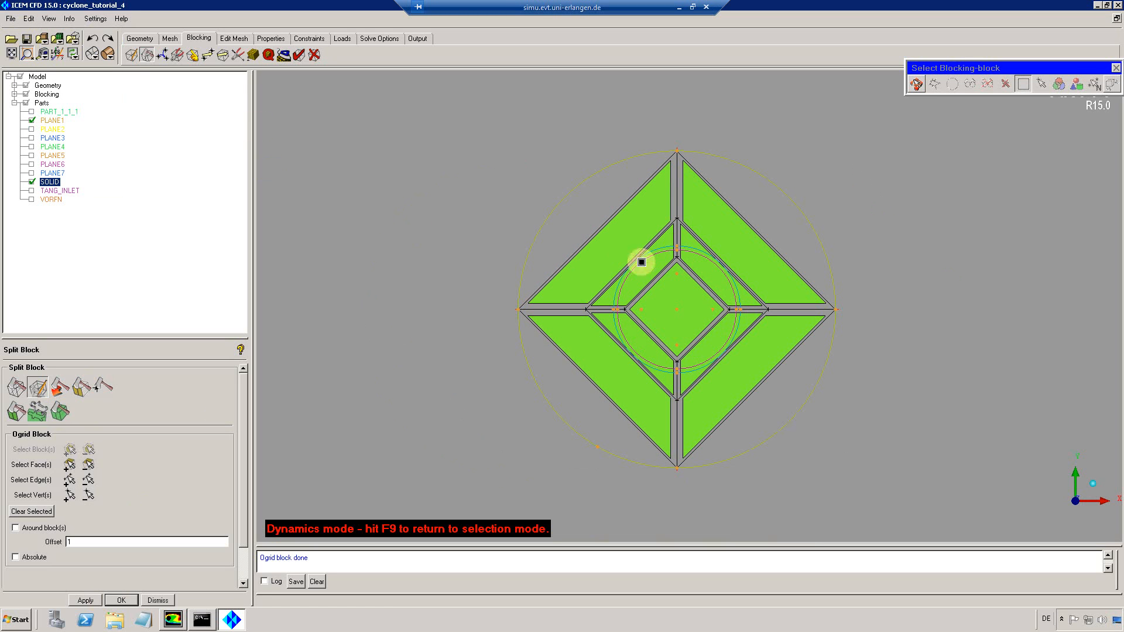
drag(619, 238, 744, 377)
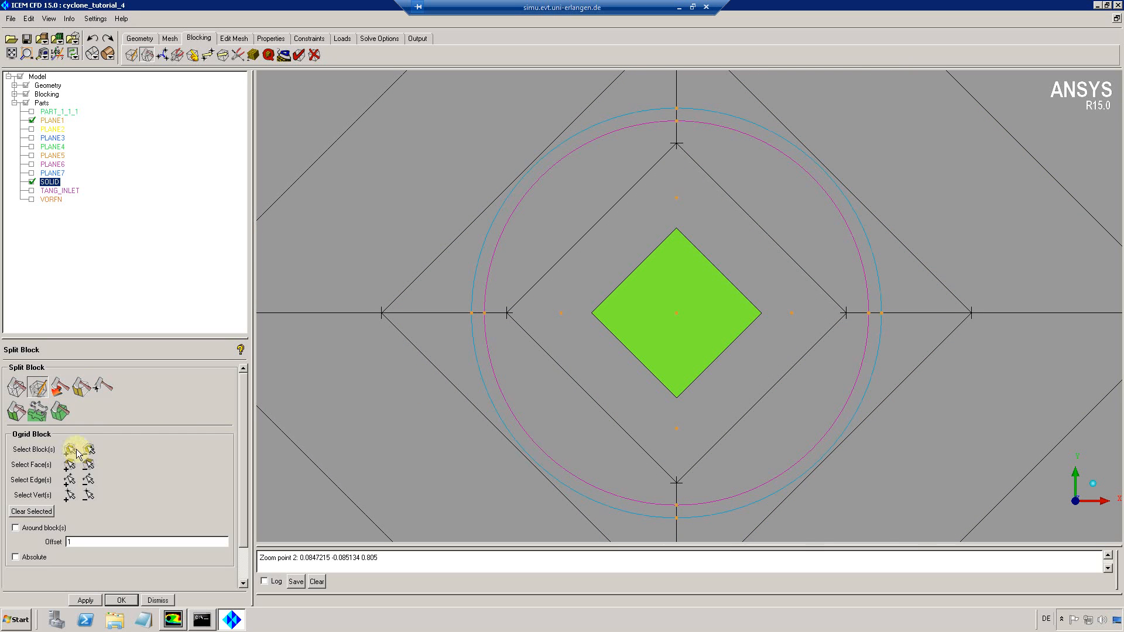
Add the innermost block's two end faces to the selection and create the third O-grid.
click(69, 464)
click(656, 319)
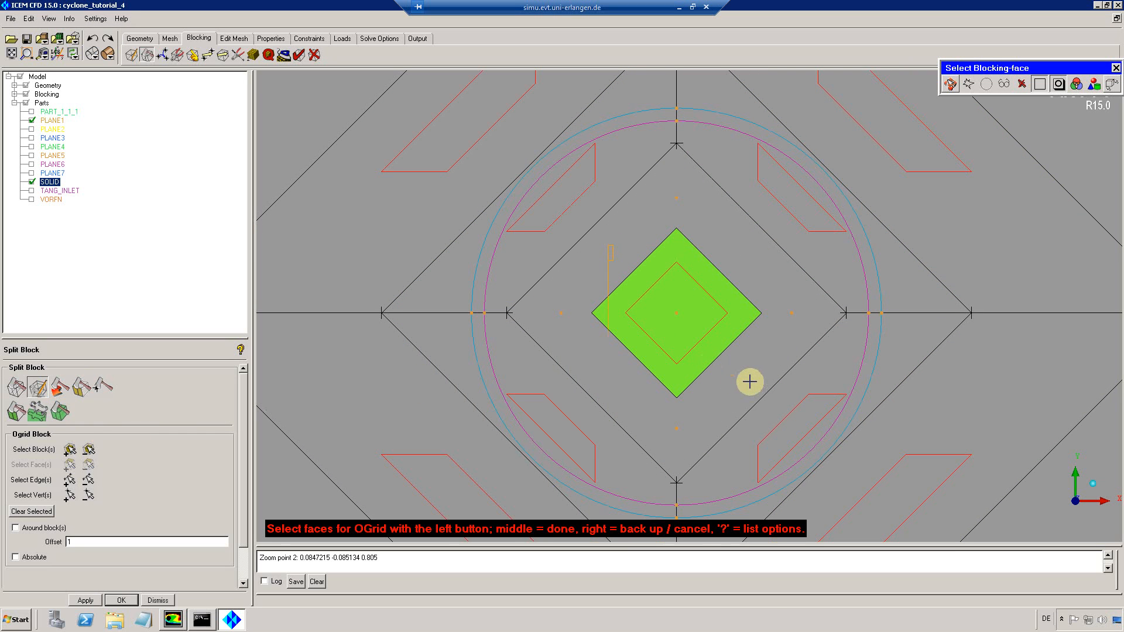
drag(719, 287, 601, 306)
scroll(601, 307, down, 10)
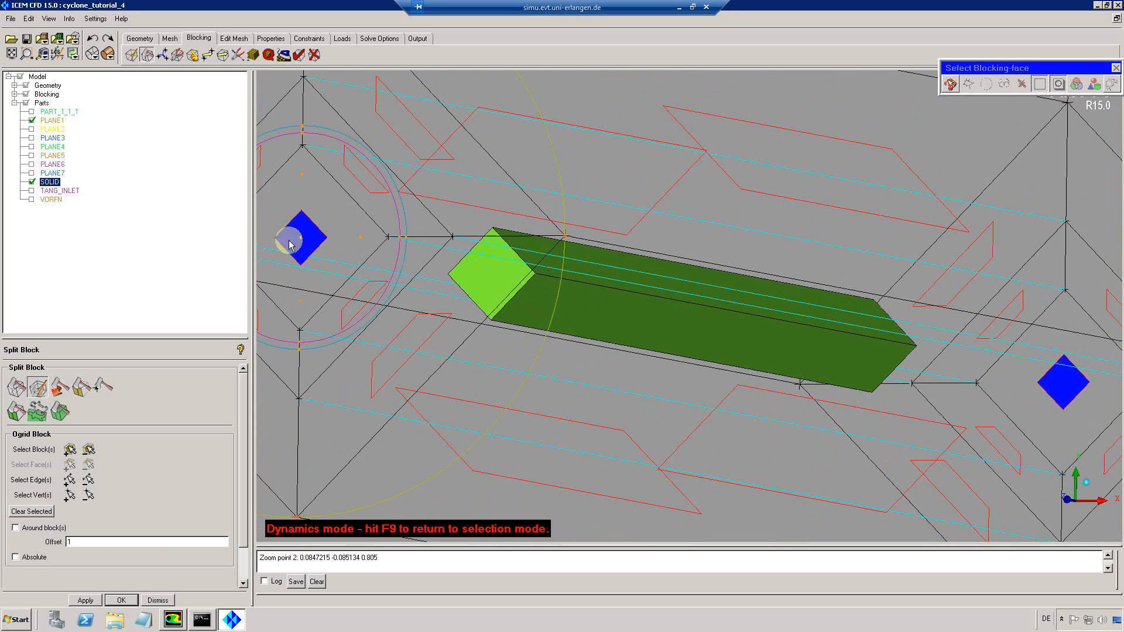
key(F9)
middle_click(588, 208)
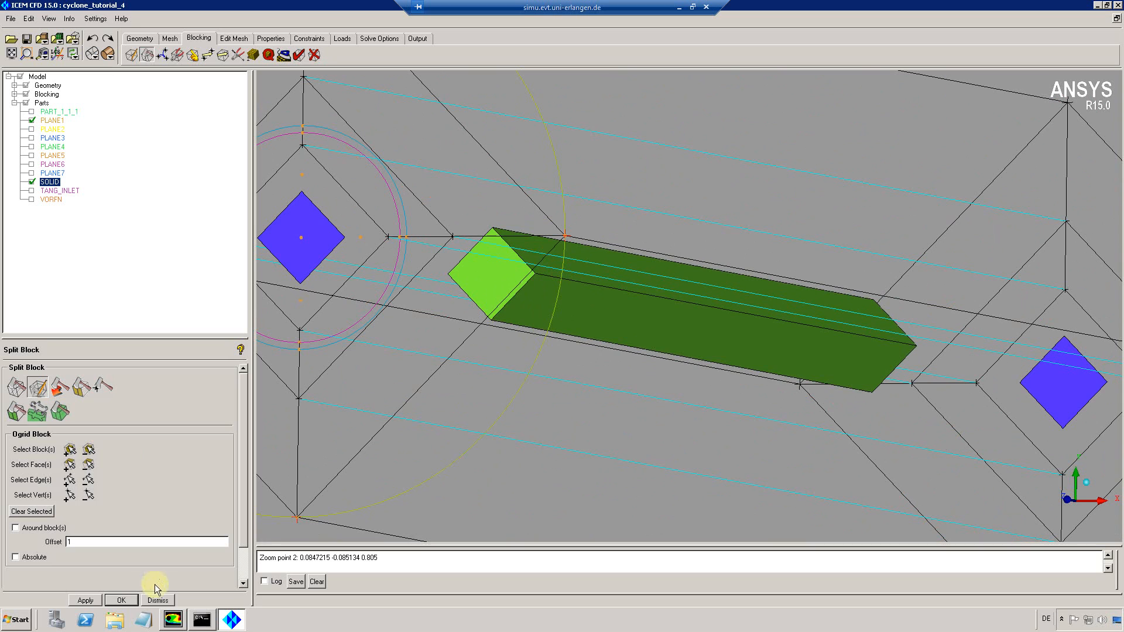
click(86, 600)
click(12, 54)
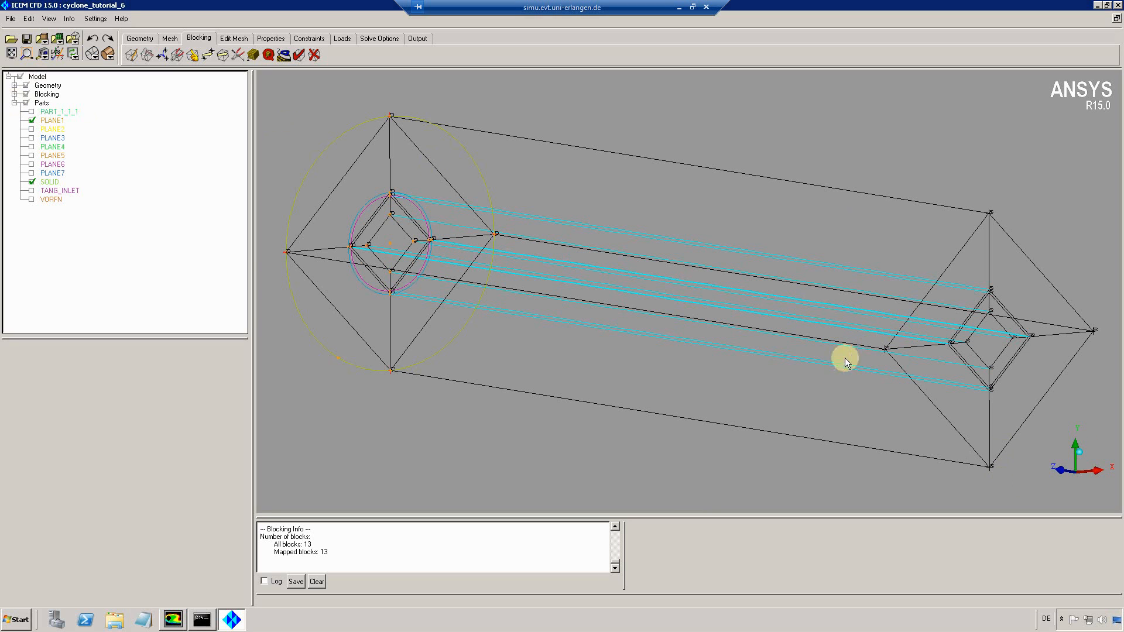
Open the Split Block tool and display the PLANE1 to PLANE7, SOLID and TANG_INLET parts, leaving PART_1_1_1 and VORFN hidden.
drag(803, 350, 358, 227)
click(11, 53)
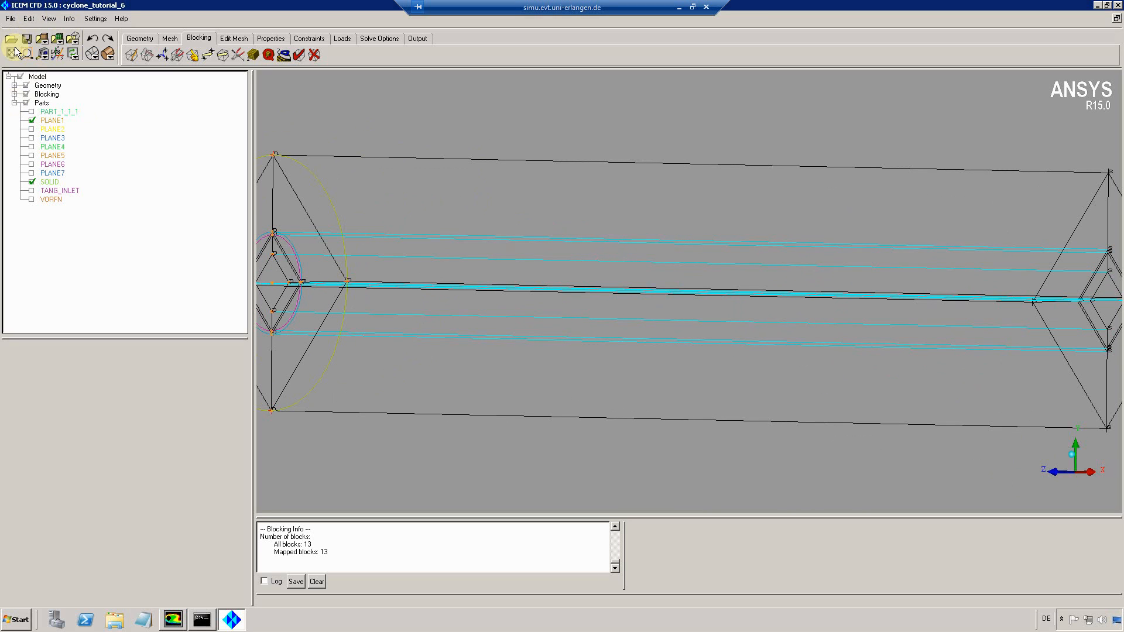
click(141, 39)
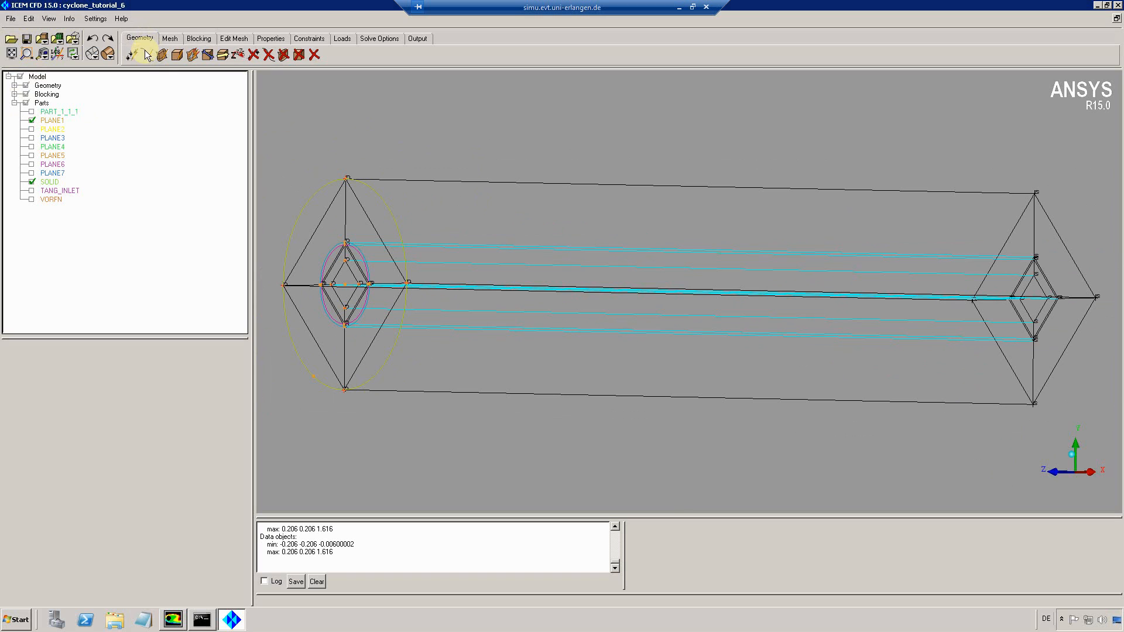
click(198, 38)
click(146, 55)
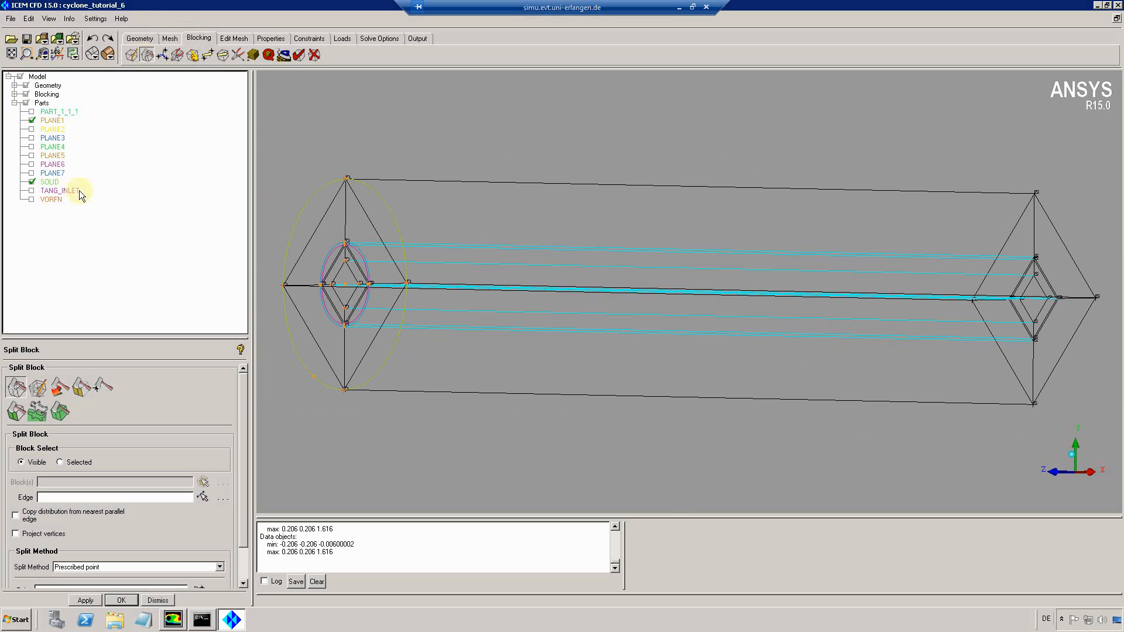
click(28, 101)
click(28, 101)
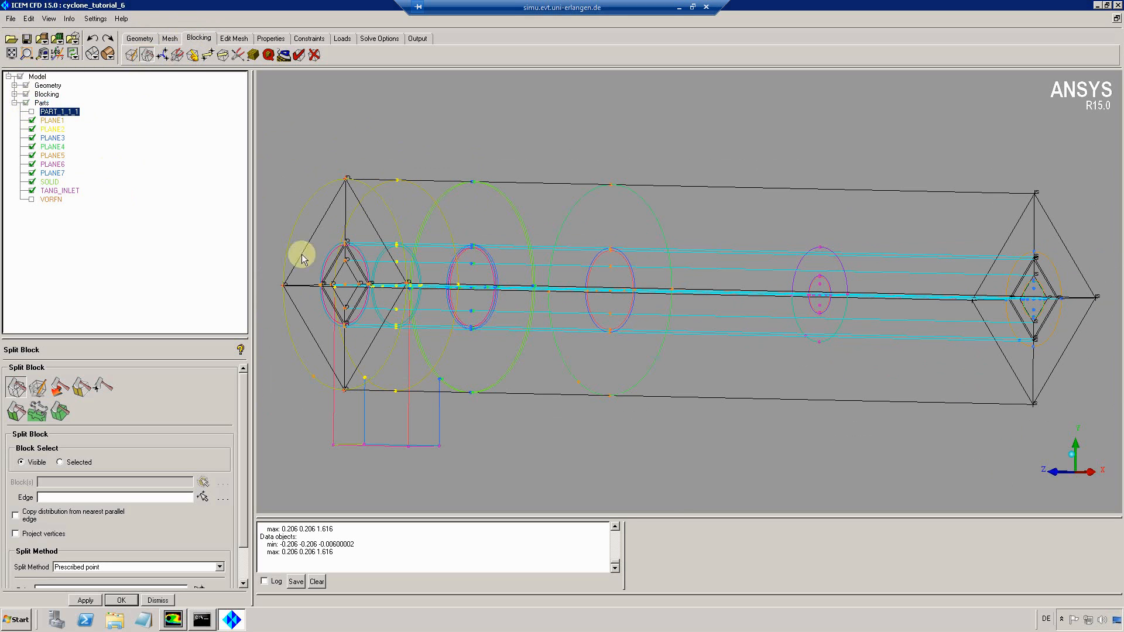
In the left view, split the visible blocks along the long outer edge 25-26 at the prescribed point on PLANE6's outer circle.
click(48, 19)
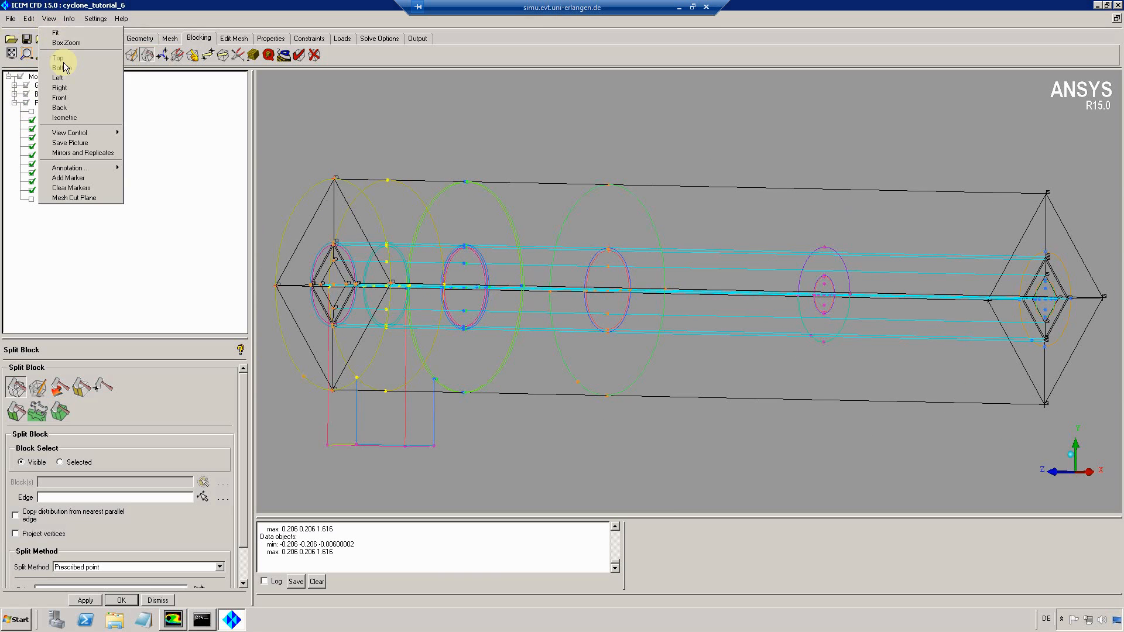
click(61, 77)
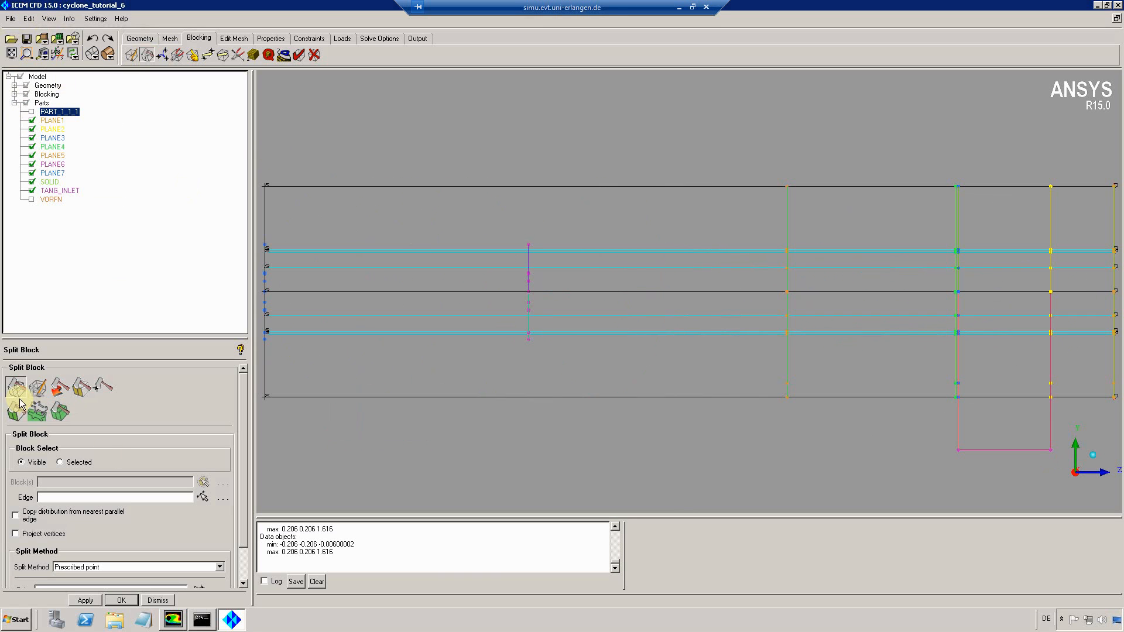
click(15, 55)
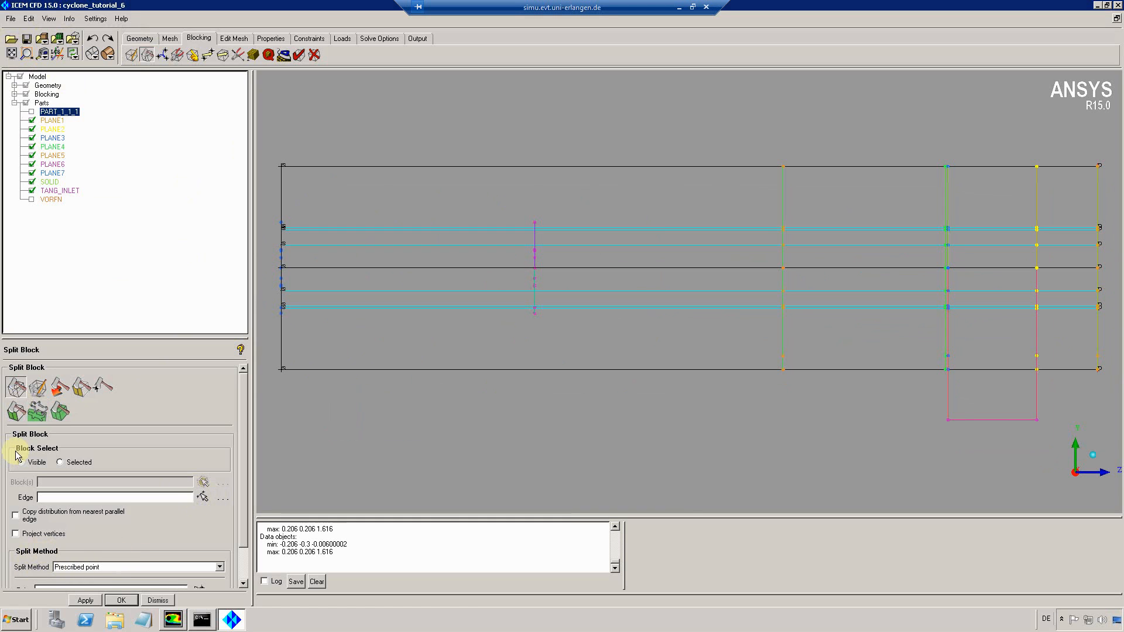
click(203, 496)
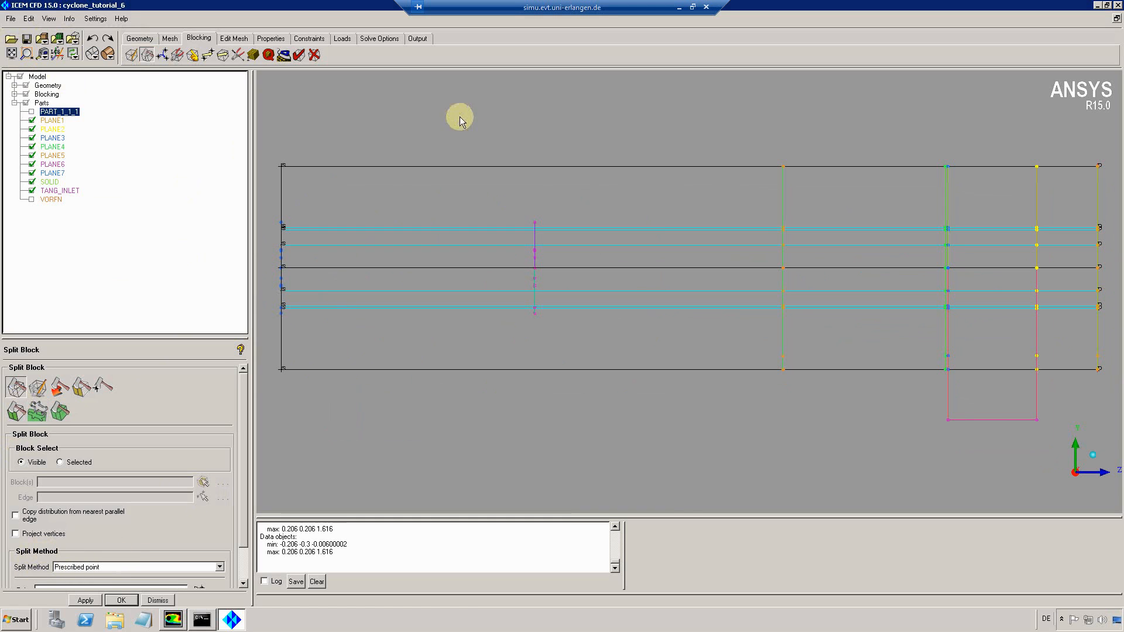
click(404, 166)
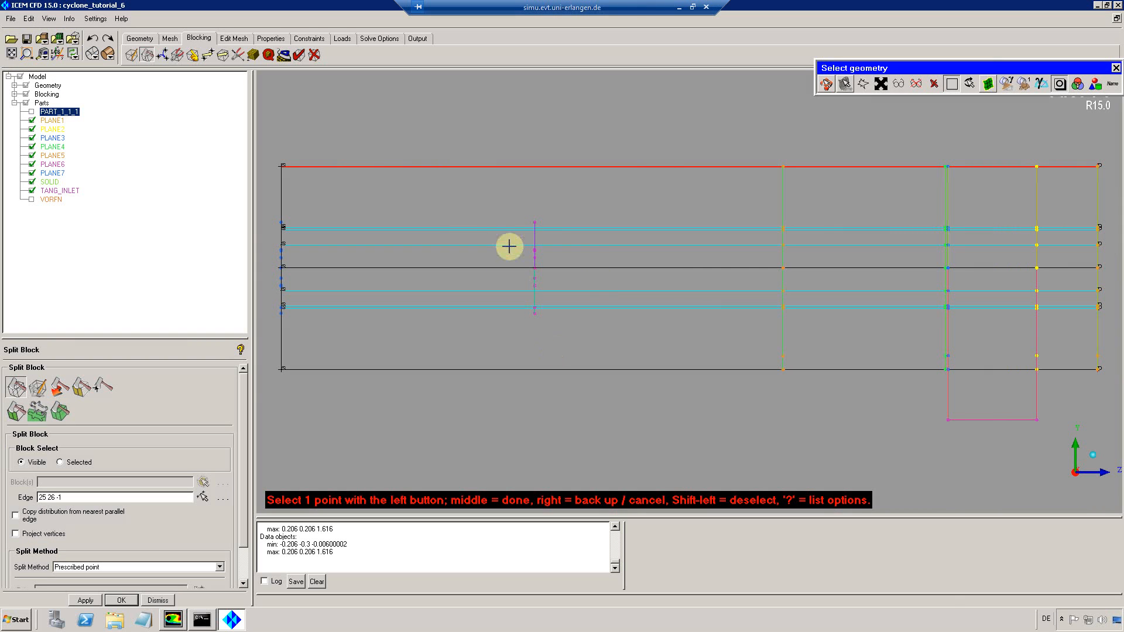
click(536, 222)
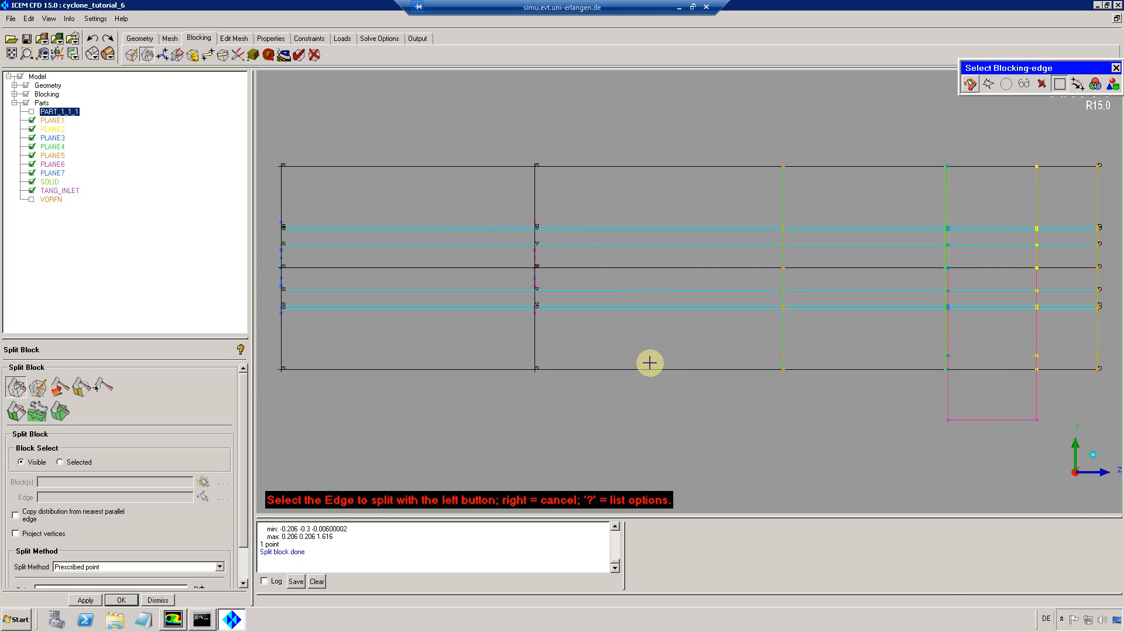
Split the visible blocks along the long outer edge at the prescribed outer-circle points of PLANE5 and PLANE4.
click(720, 166)
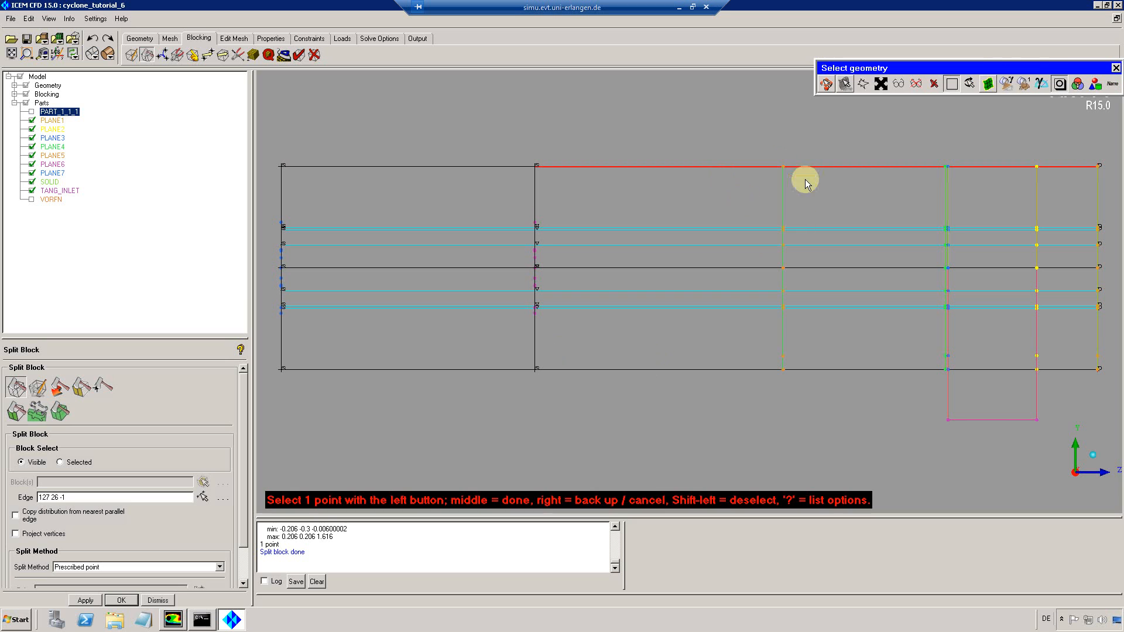
click(781, 166)
click(937, 166)
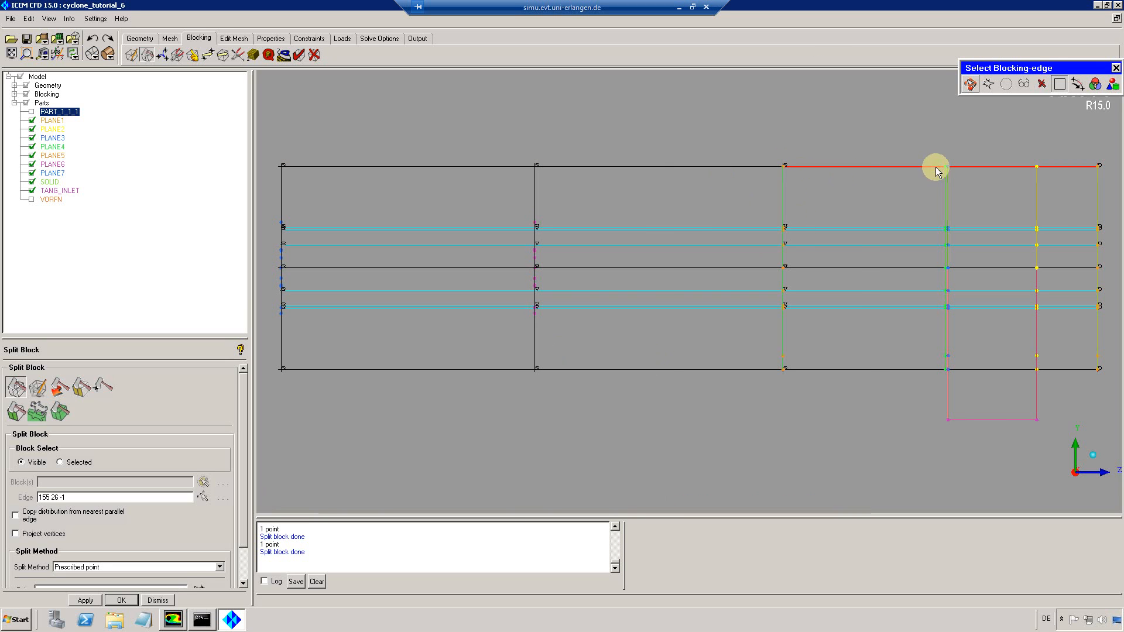
click(945, 166)
Split the visible blocks along the remaining outer edge at the prescribed points on PLANE3 and PLANE2, then end the splitting.
click(957, 168)
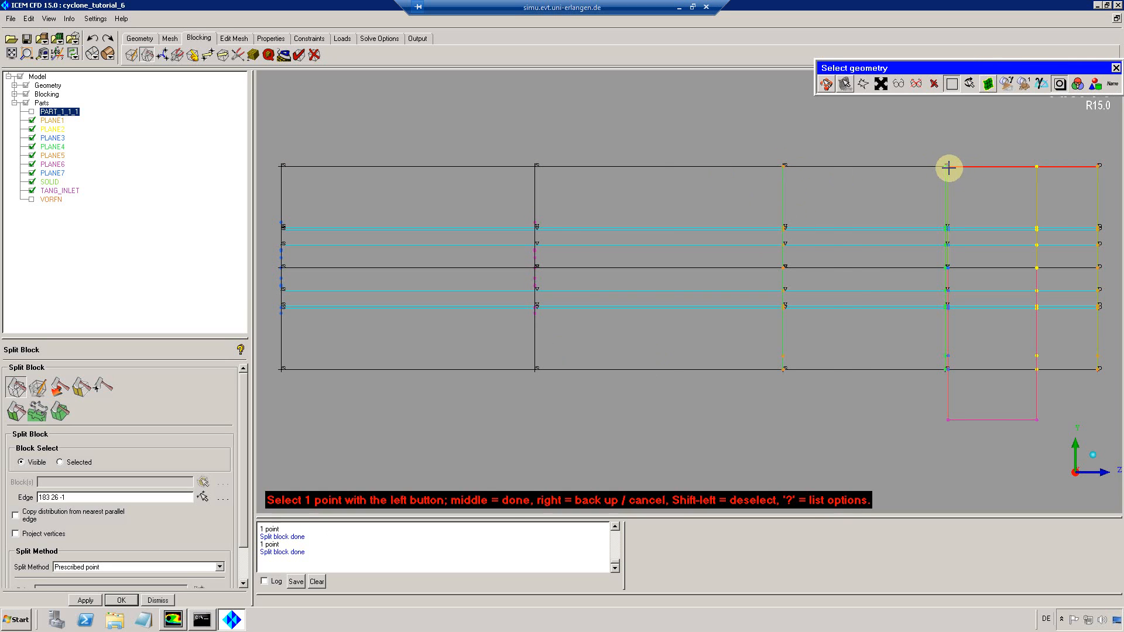
click(948, 167)
click(1018, 166)
click(1037, 166)
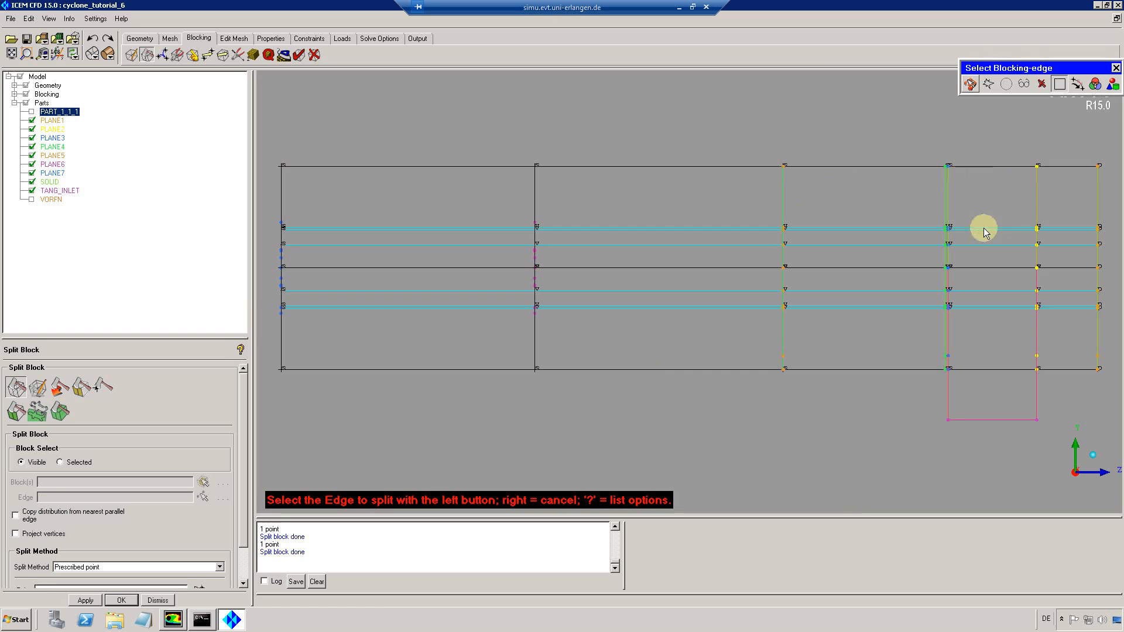
middle_click(995, 191)
Display the blocks as solids and examine the split blocking from an oblique view.
drag(1069, 222, 960, 210)
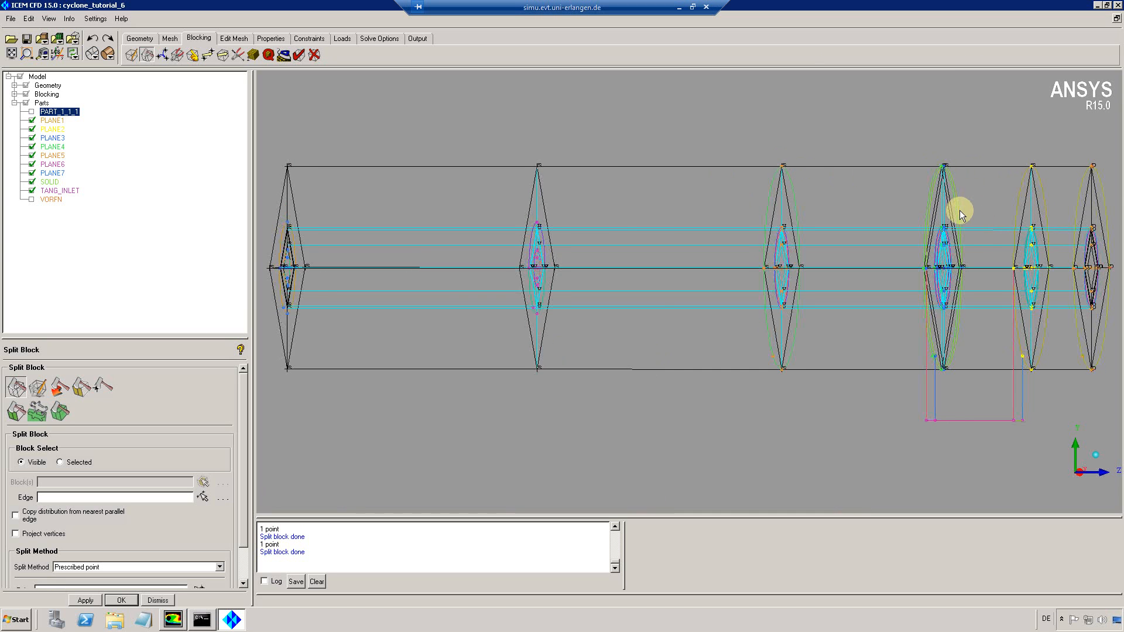
click(15, 94)
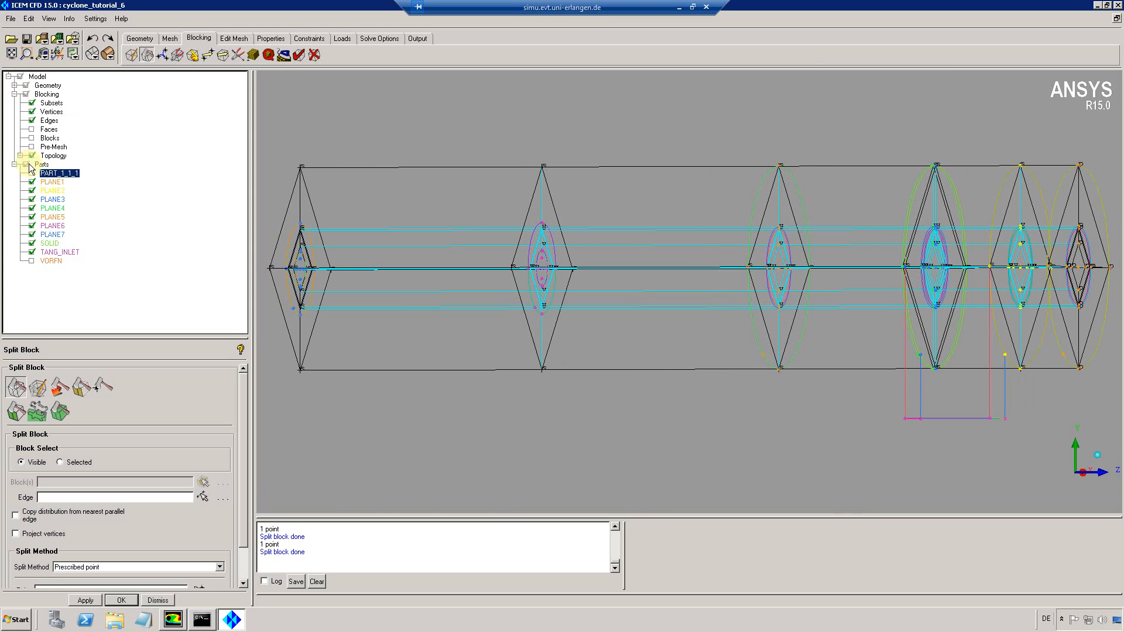
click(32, 139)
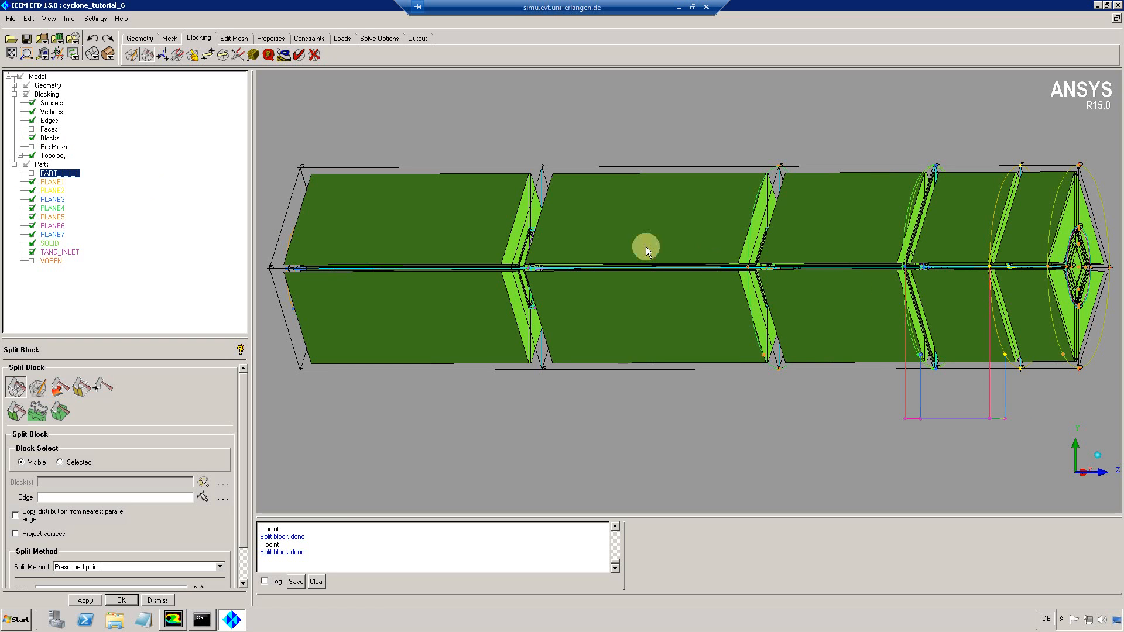
drag(591, 258, 695, 279)
drag(422, 234, 683, 244)
scroll(401, 227, down, 5)
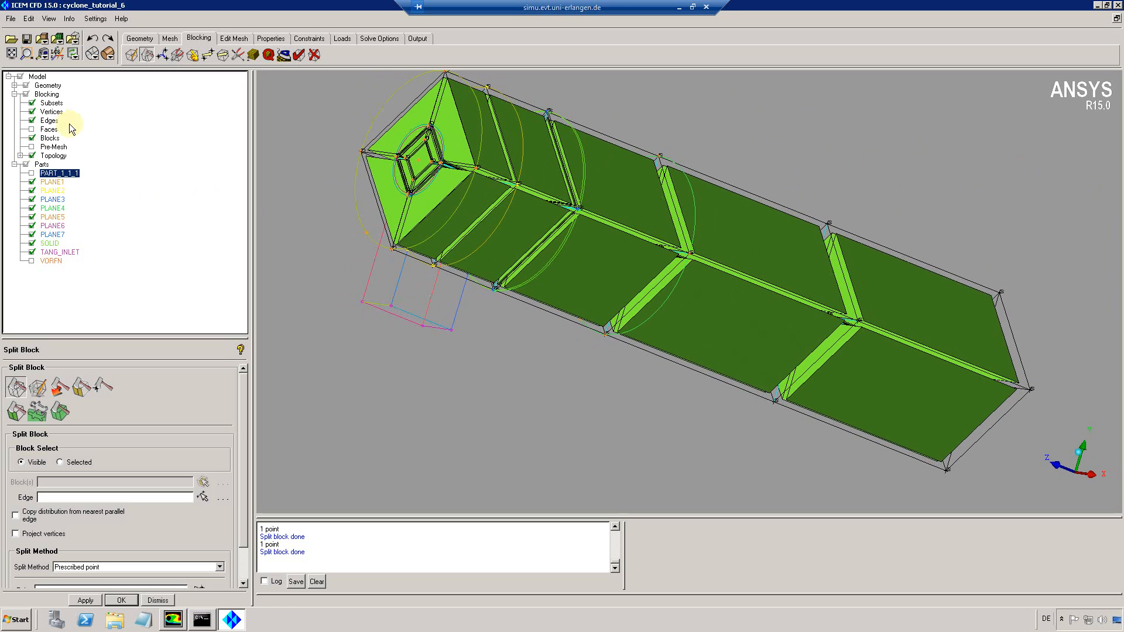
Open the index control and step the maximum K index down layer by layer and back up to 8 to examine the blocks.
right_click(44, 98)
click(64, 101)
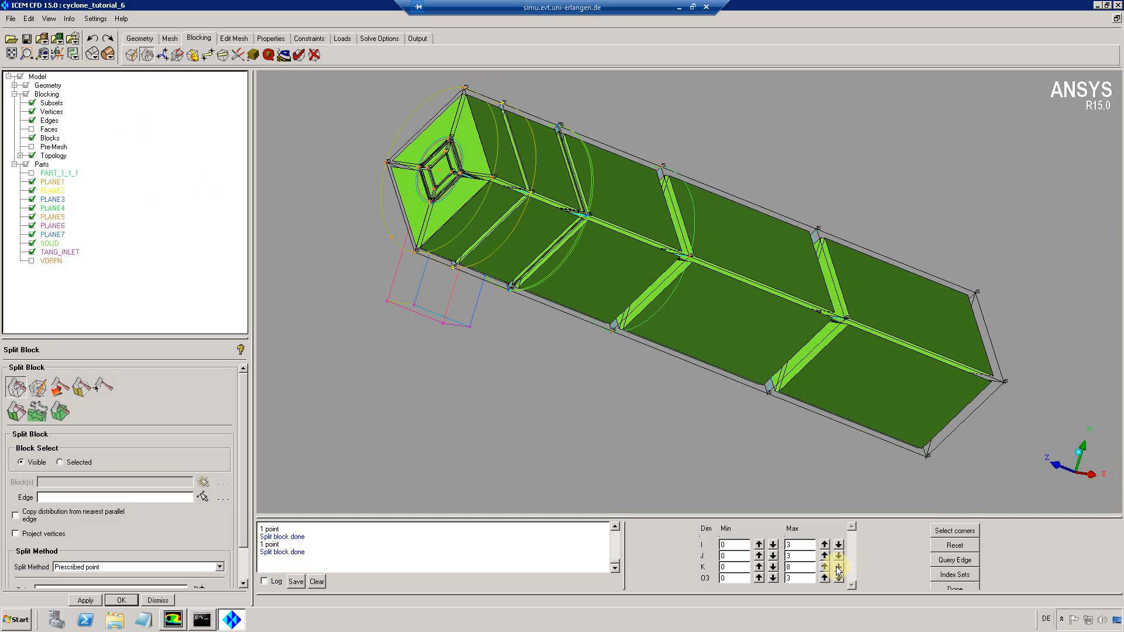
click(838, 568)
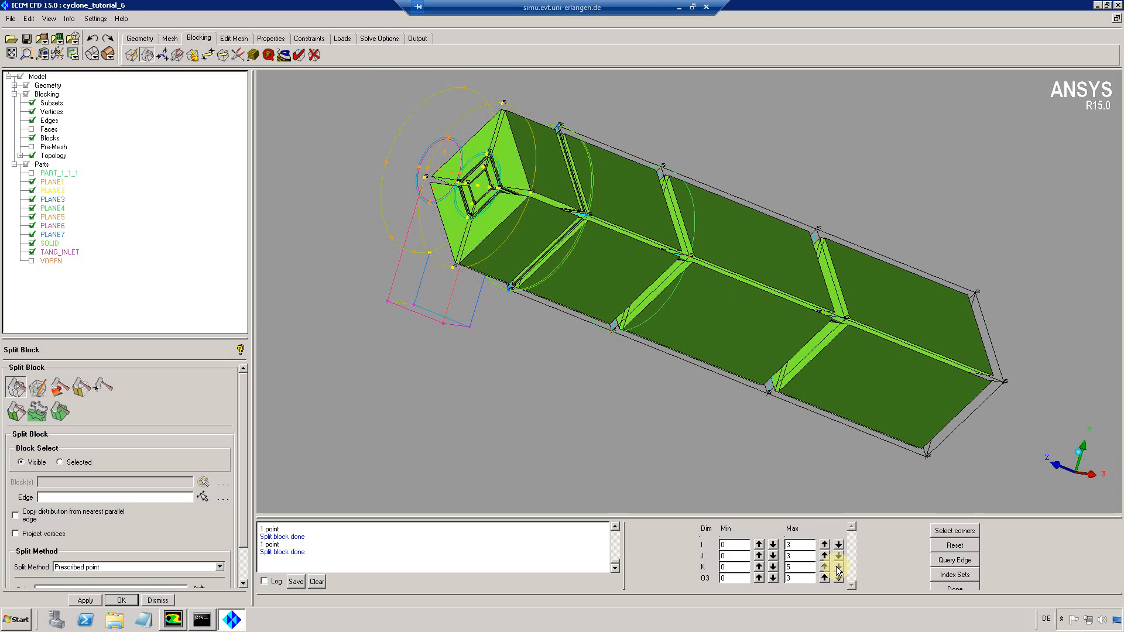
click(838, 567)
click(838, 568)
click(838, 568)
click(838, 568)
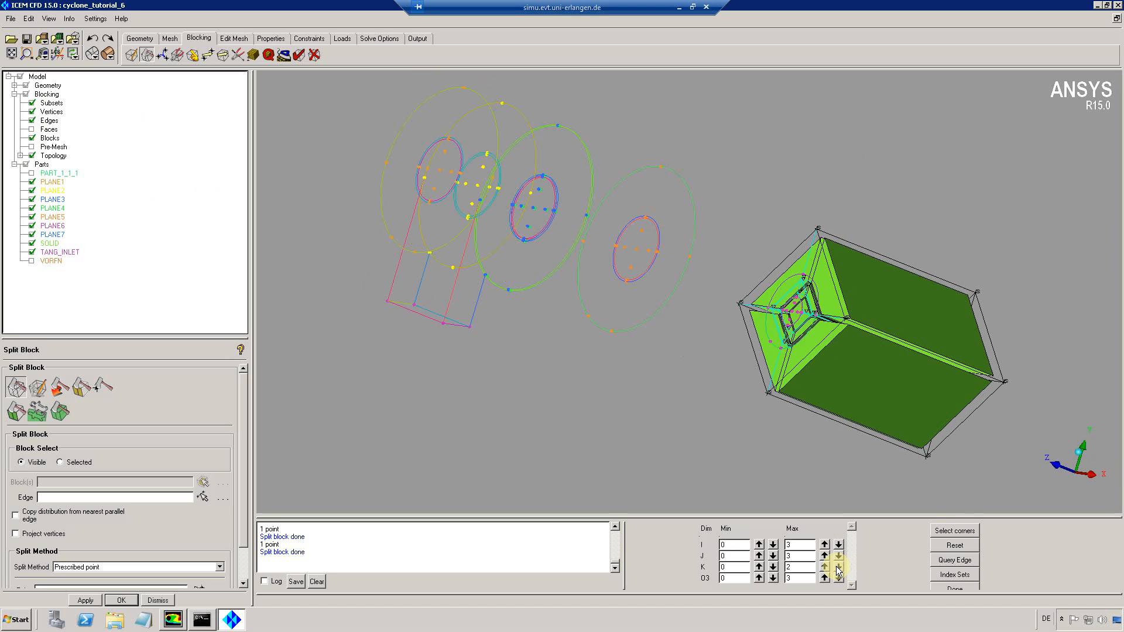
click(838, 568)
click(824, 566)
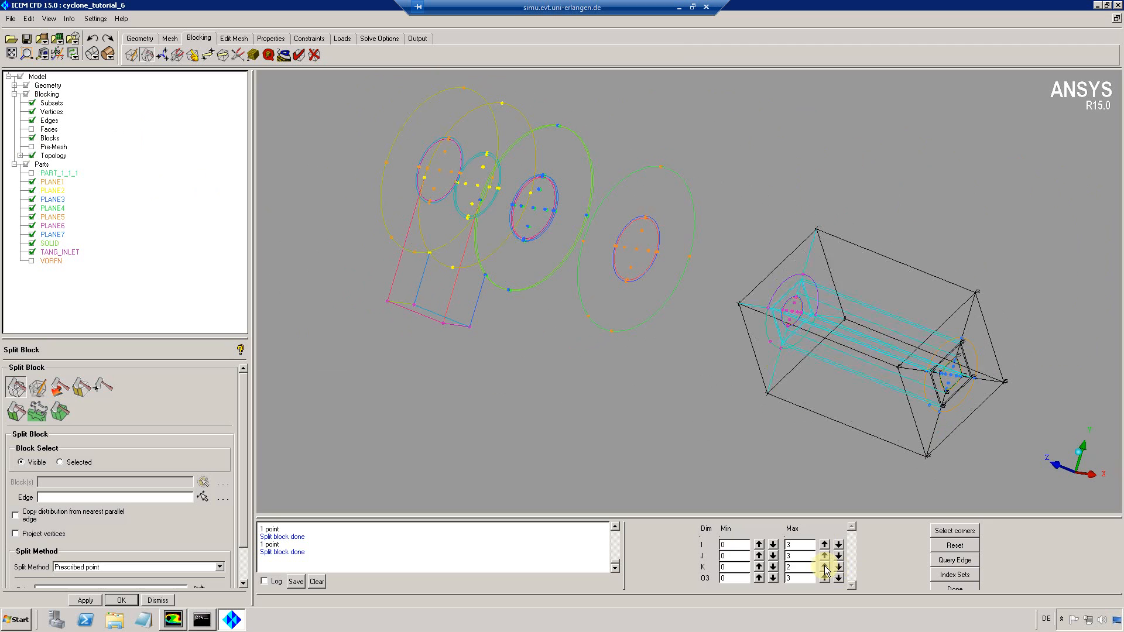
click(824, 567)
click(824, 566)
click(824, 567)
click(824, 567)
click(824, 567)
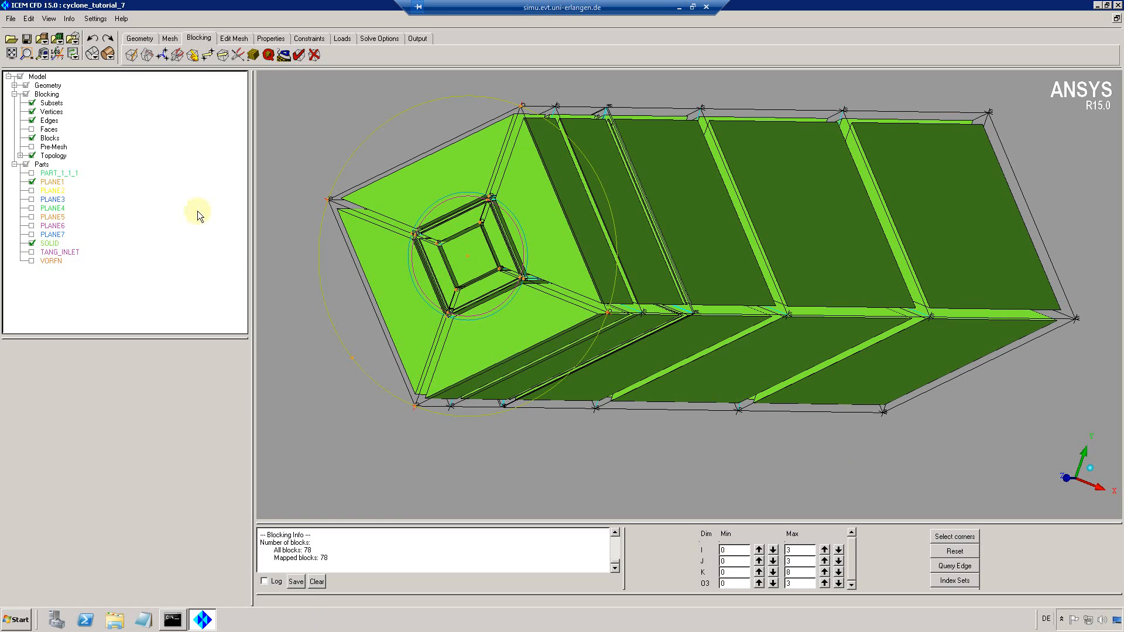
Limit the visible blocking to the PLANE1 end by setting the minimum K index to 7.
click(32, 182)
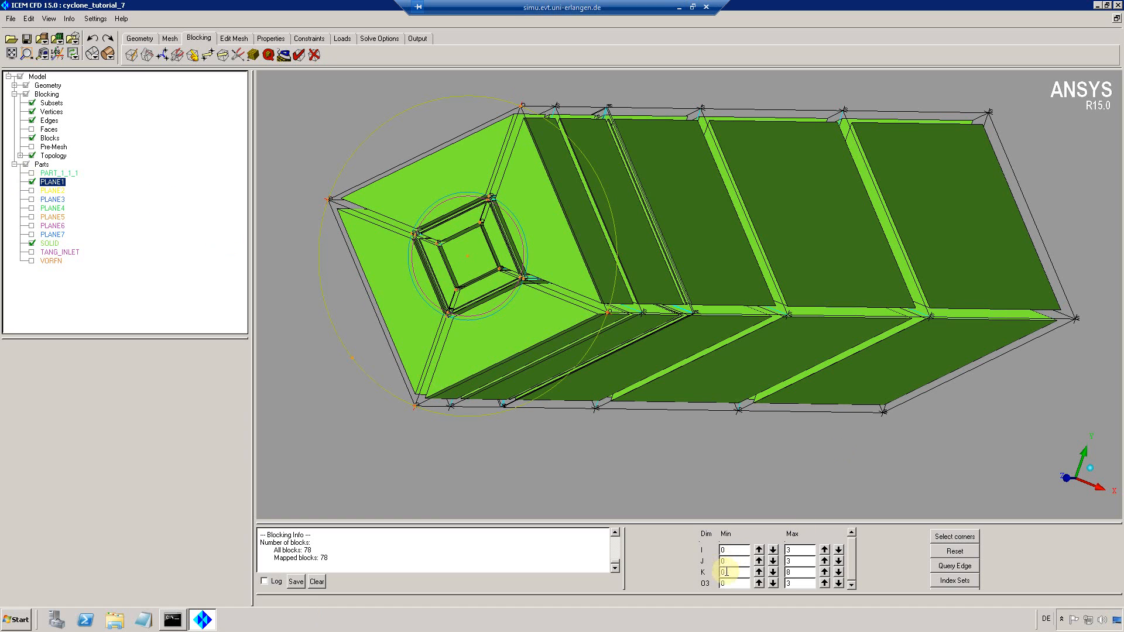
drag(726, 572, 718, 571)
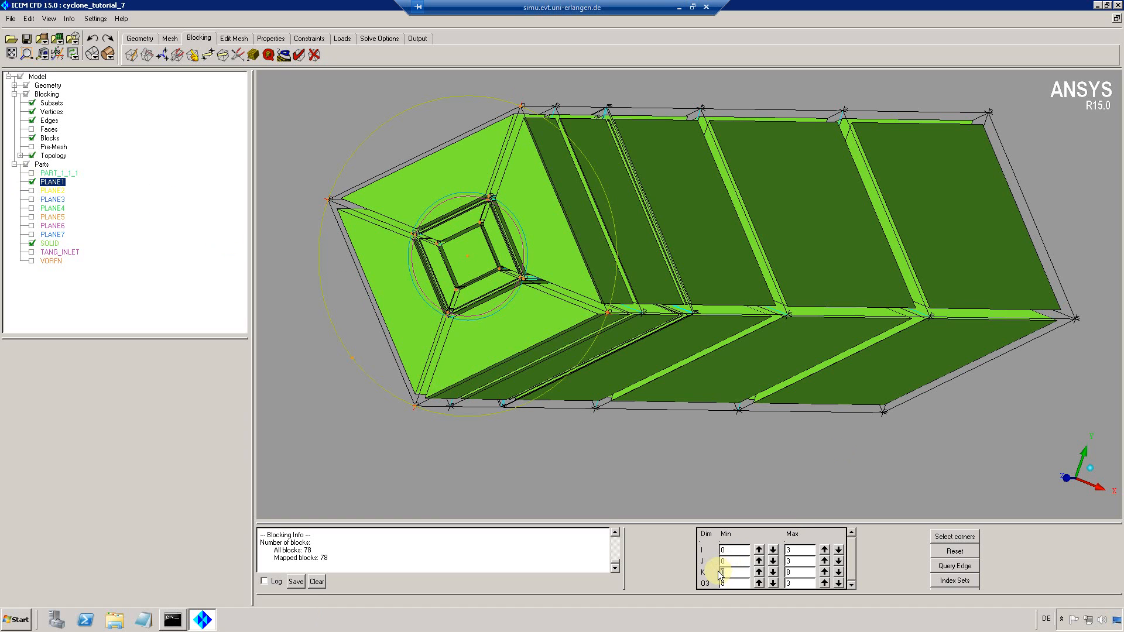
key(Return)
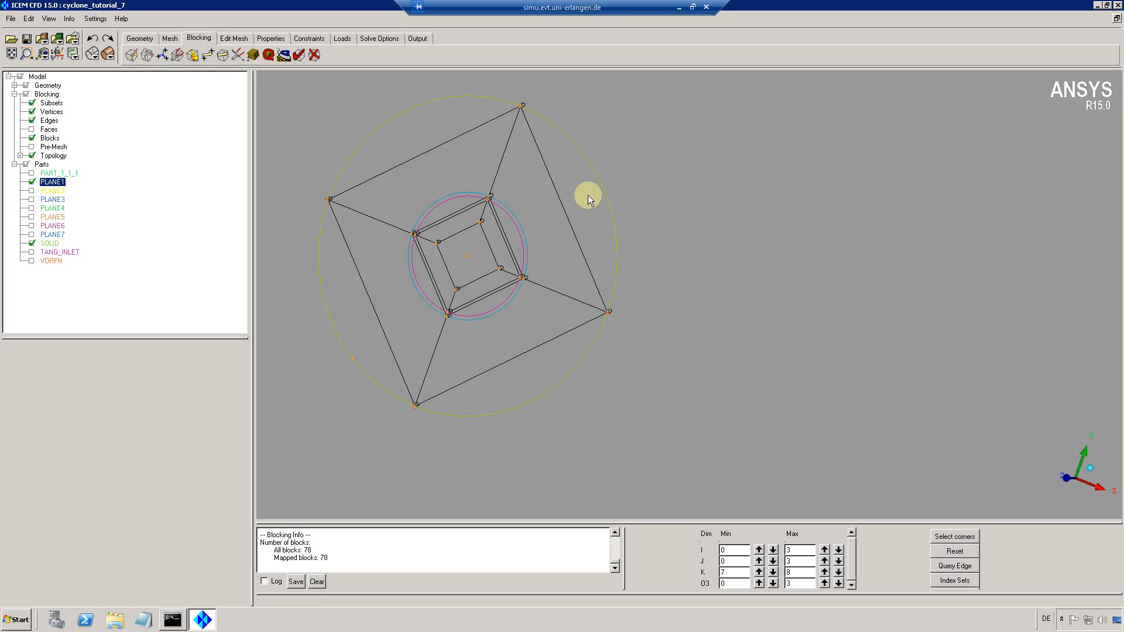
drag(587, 194, 639, 209)
Associate the four outermost block edges with PLANE1's outer circle and turn on the display of edge associations.
click(193, 54)
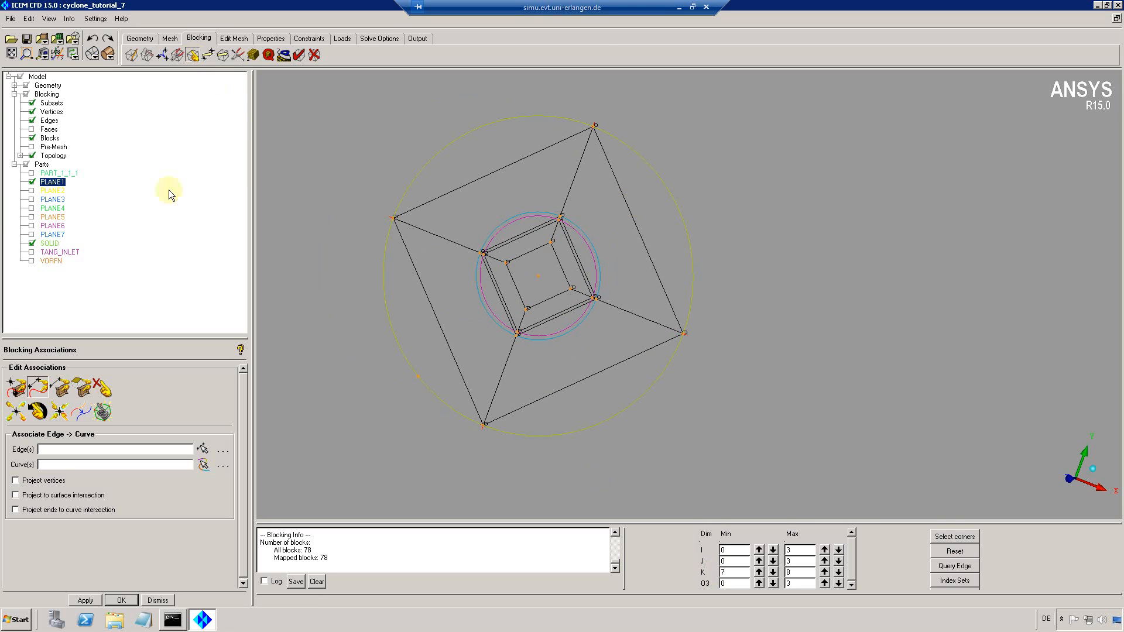
click(38, 387)
click(409, 250)
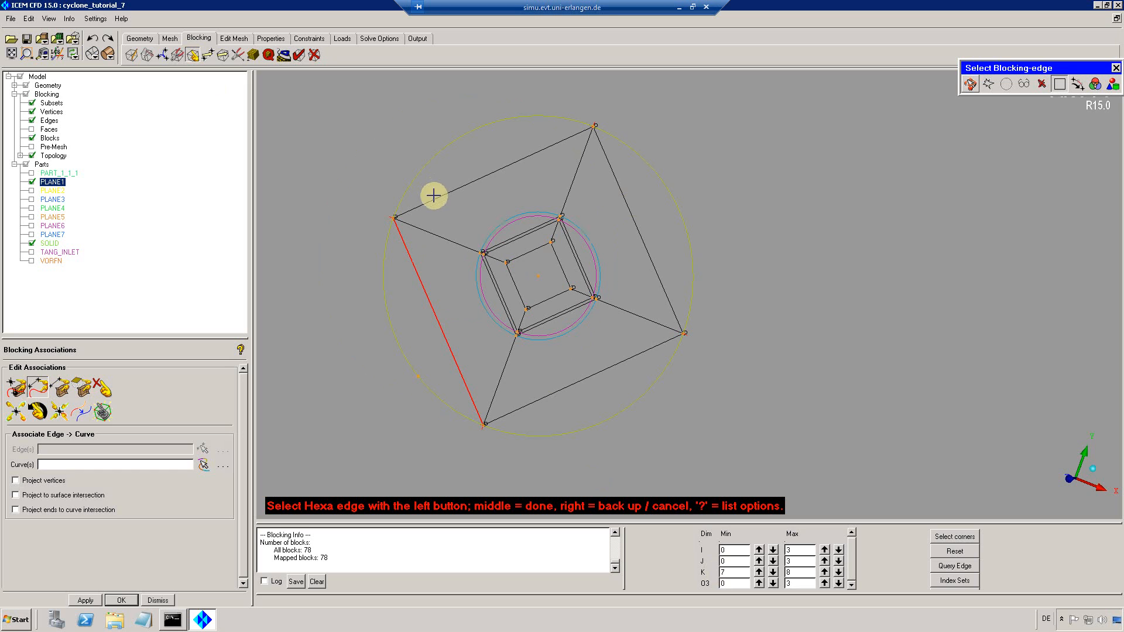
click(433, 198)
click(618, 195)
click(600, 374)
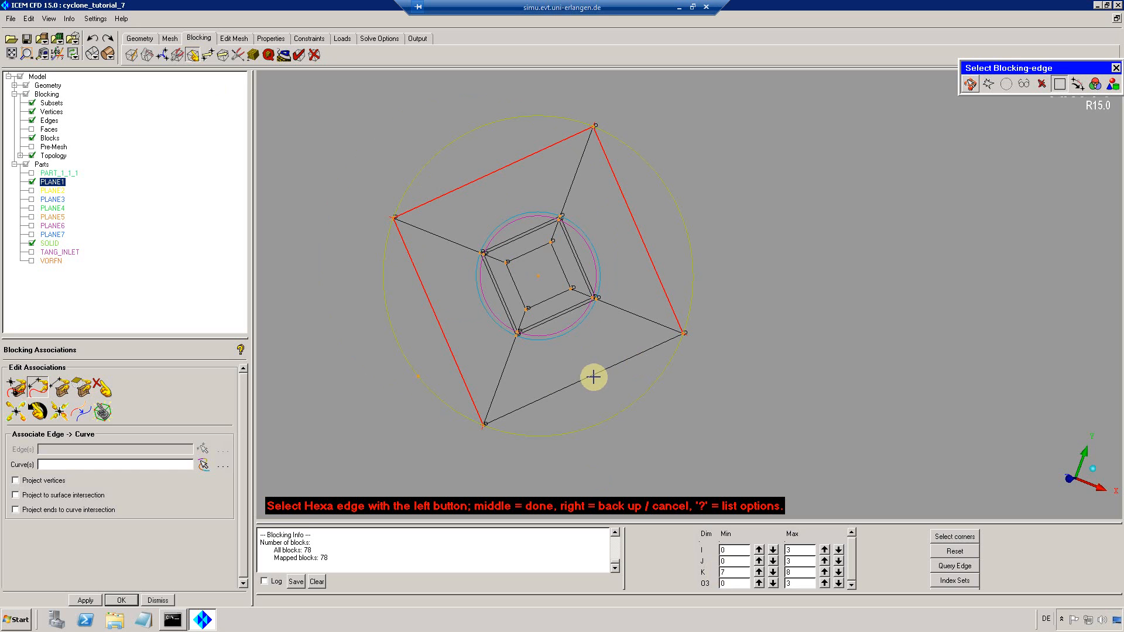
middle_click(699, 306)
click(694, 291)
middle_click(632, 308)
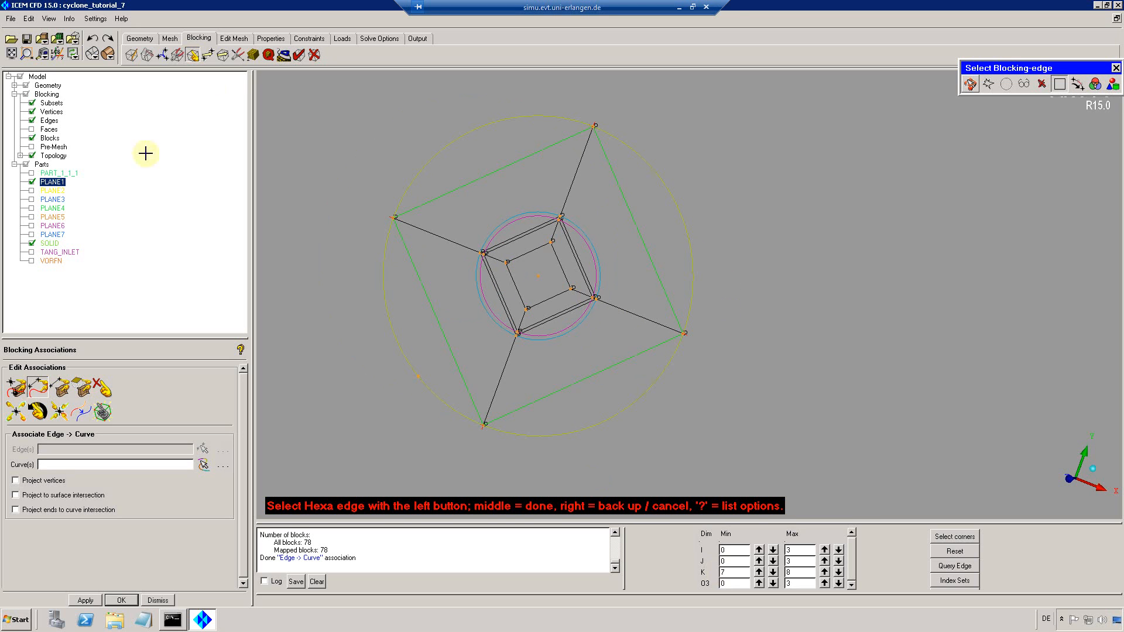
right_click(48, 124)
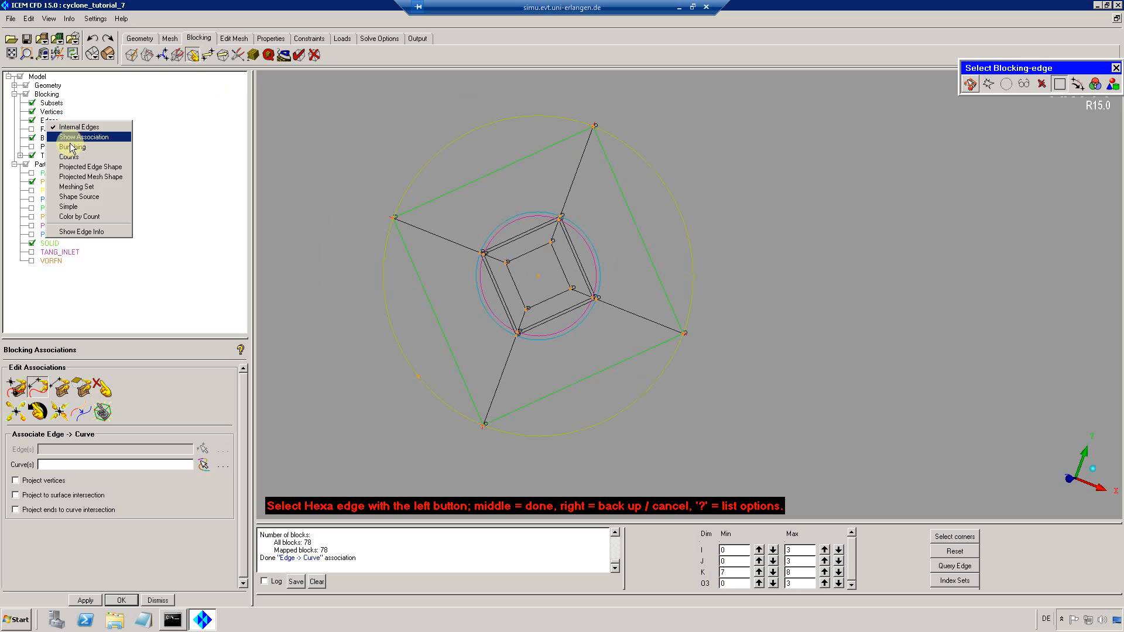
click(76, 138)
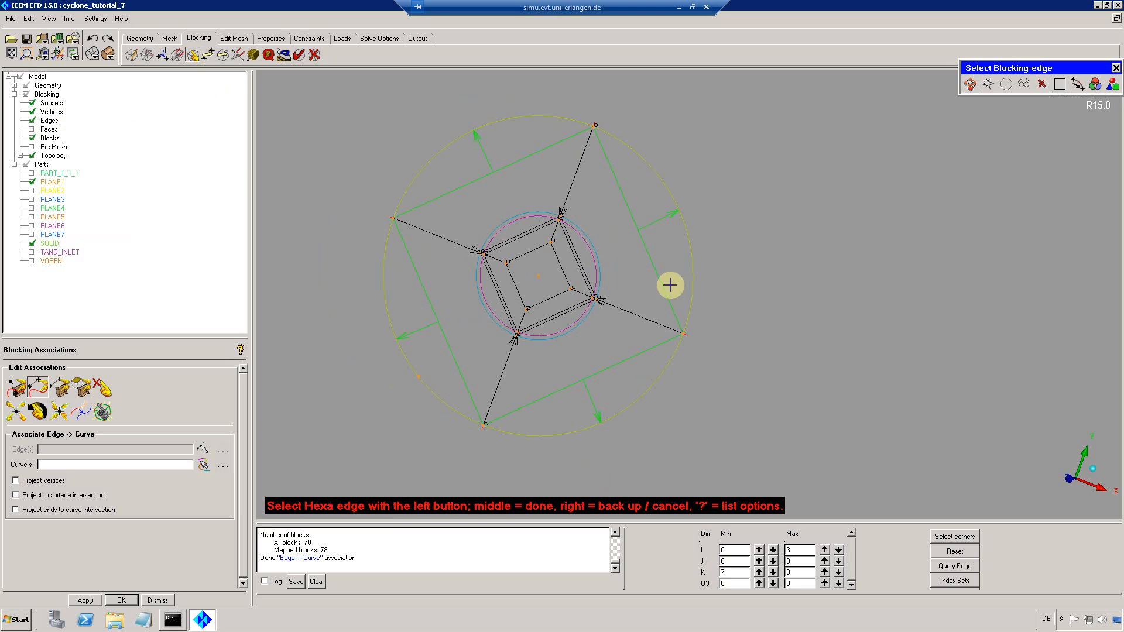
Associate the four edges of the second square with the larger of PLANE1's two inner circles.
click(572, 310)
click(583, 261)
click(503, 243)
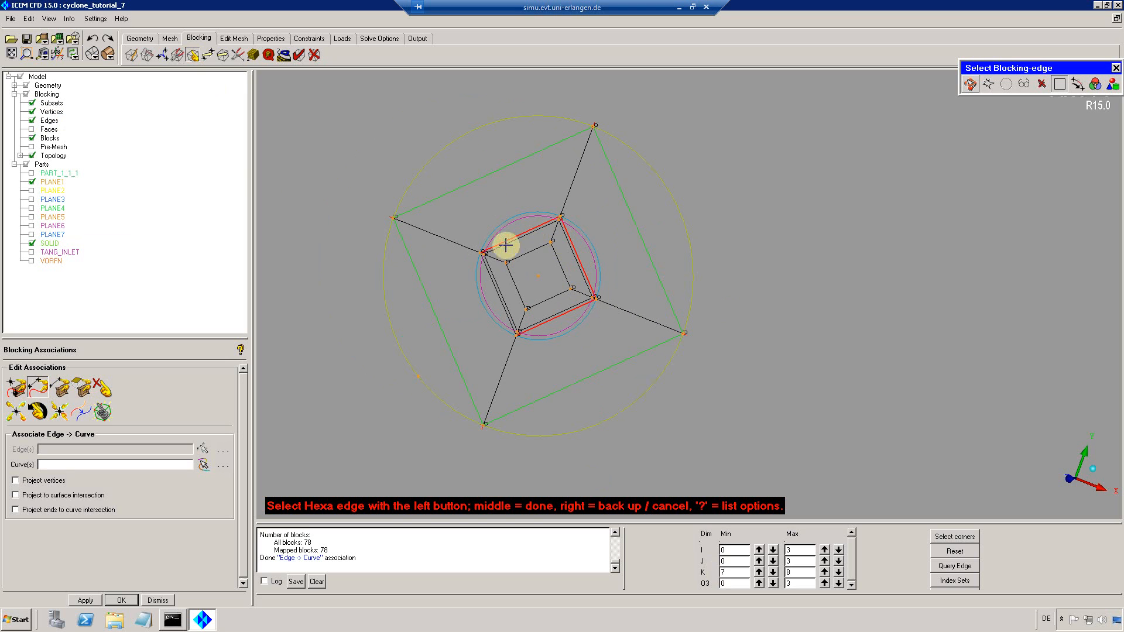
click(486, 275)
middle_click(470, 290)
click(478, 287)
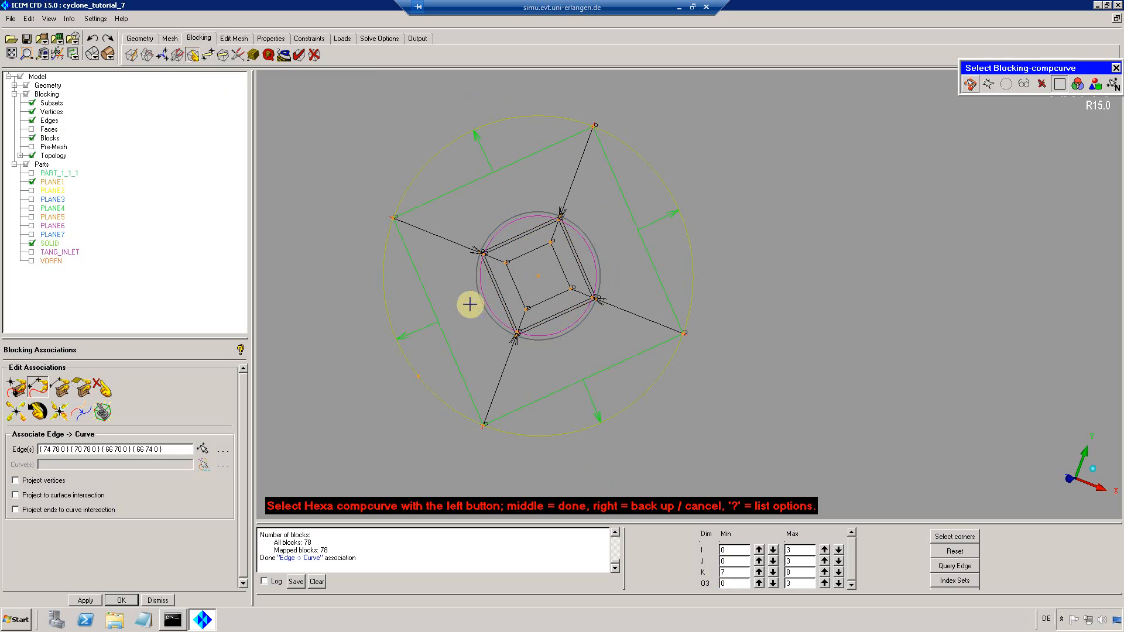
middle_click(470, 302)
Associate the four edges of the third square with the smaller of PLANE1's two inner circles.
click(494, 275)
click(532, 243)
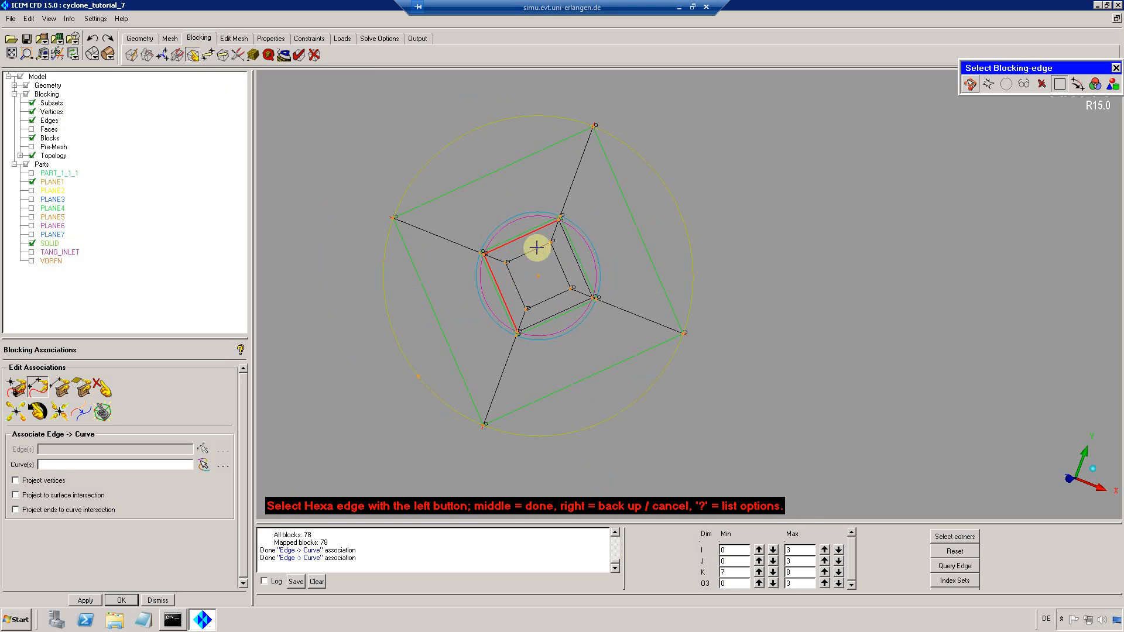
click(569, 258)
click(556, 309)
middle_click(527, 307)
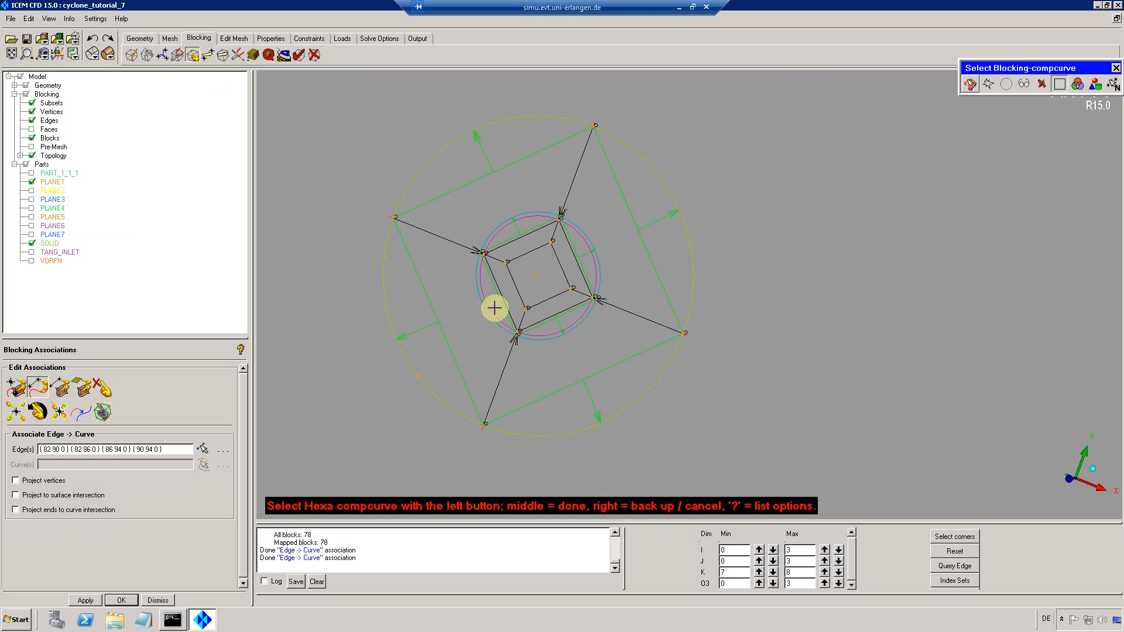
click(494, 306)
middle_click(498, 307)
middle_click(584, 329)
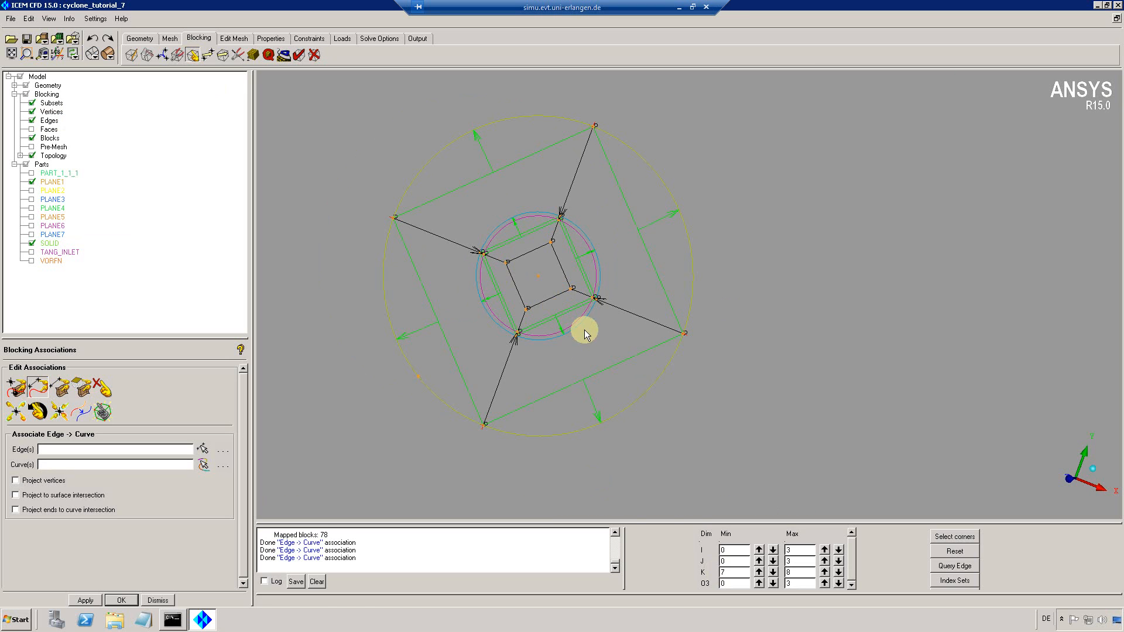
drag(768, 332, 795, 314)
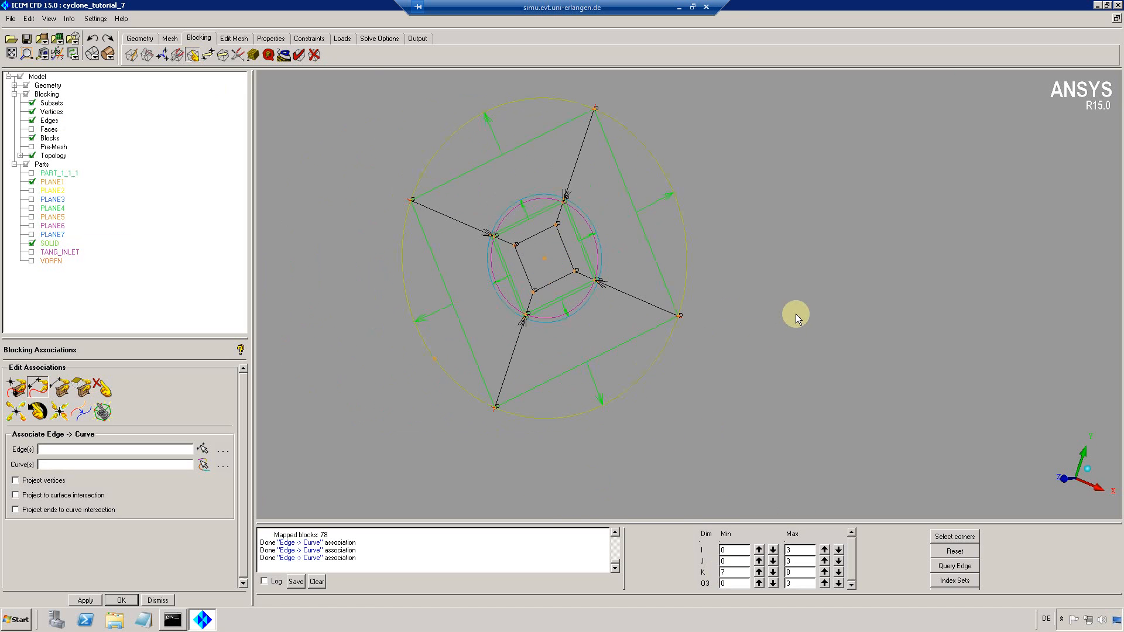
Lower the minimum K index to 6, hide the solid blocks and display PLANE2 instead of PLANE1.
click(773, 572)
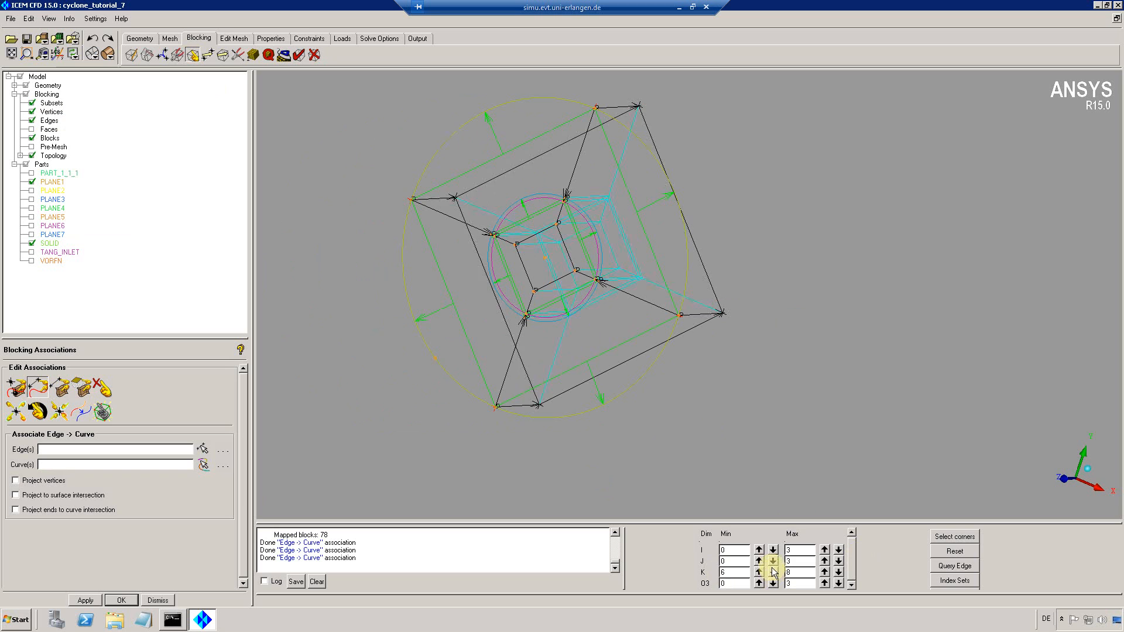
click(32, 138)
click(31, 183)
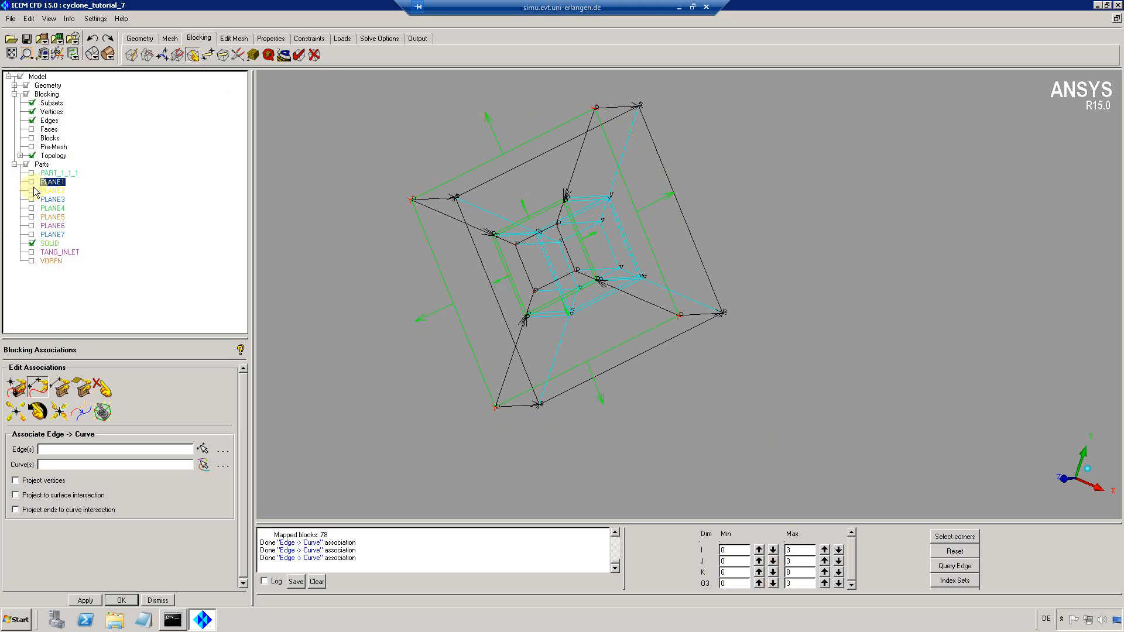
click(32, 191)
drag(625, 193, 682, 217)
Isolate the second square on PLANE2 by setting the maximum K index to 6 and both O3 limits to 2.
click(838, 572)
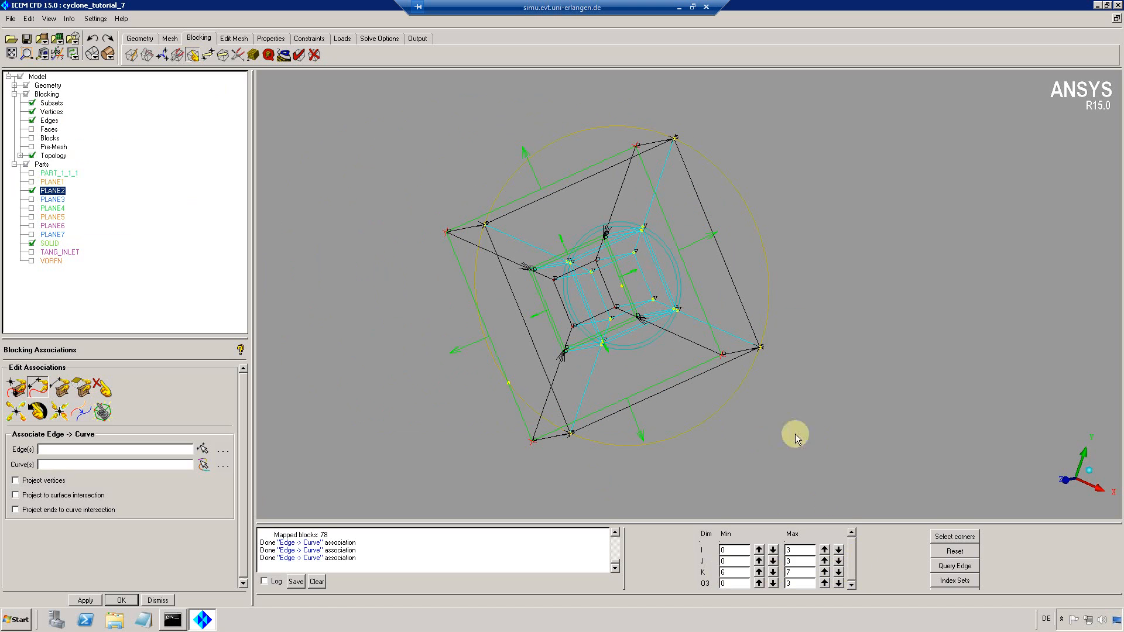
click(838, 572)
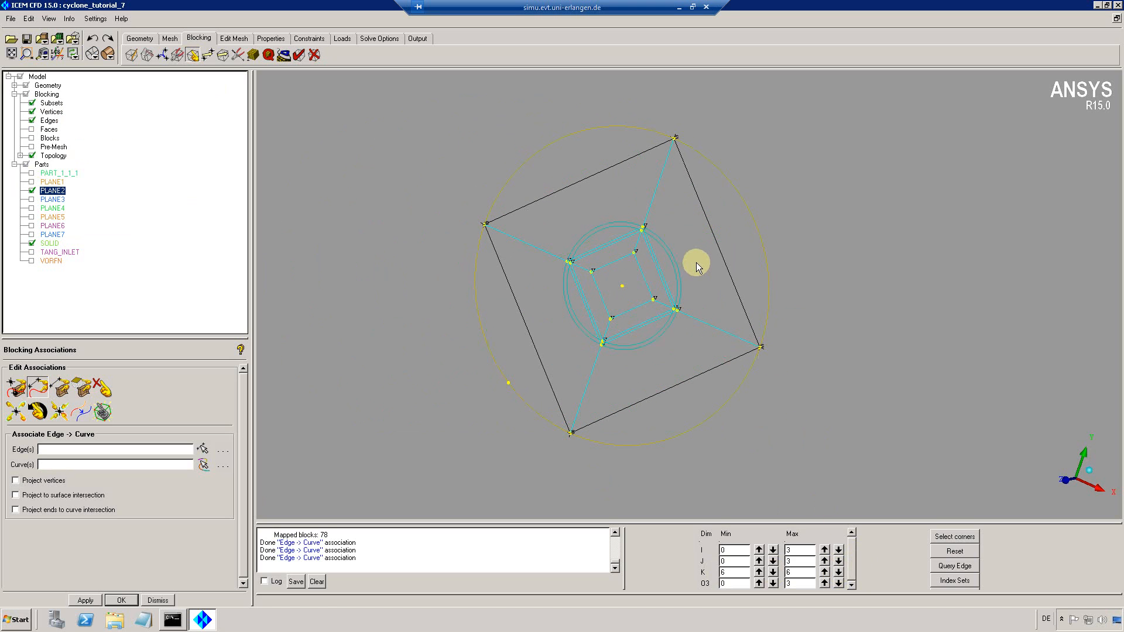
drag(697, 258, 699, 250)
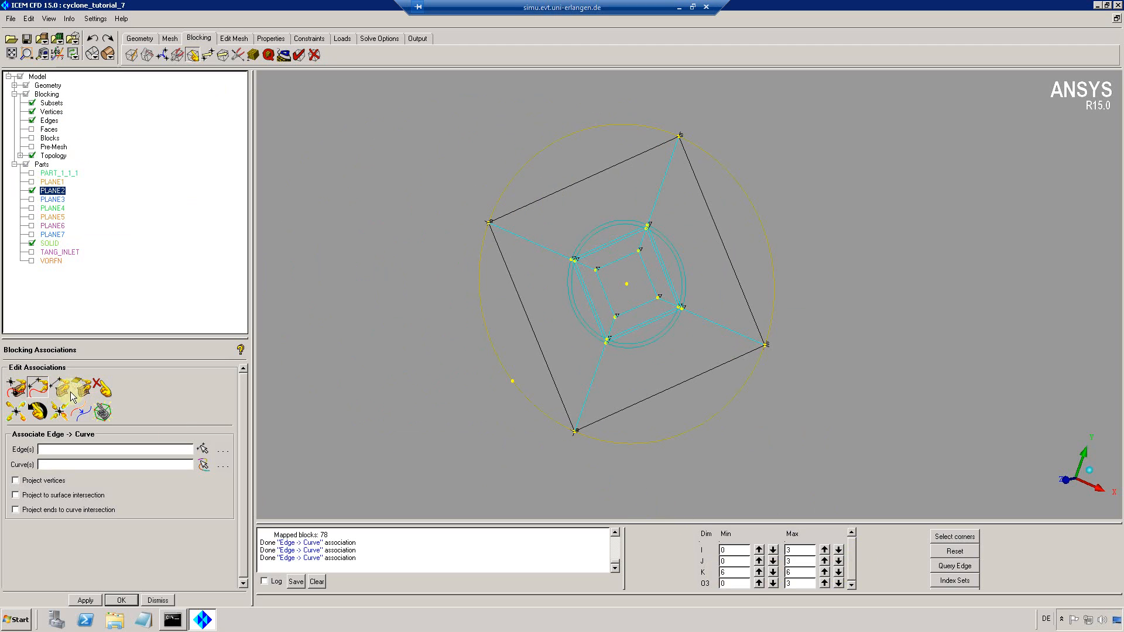
click(721, 584)
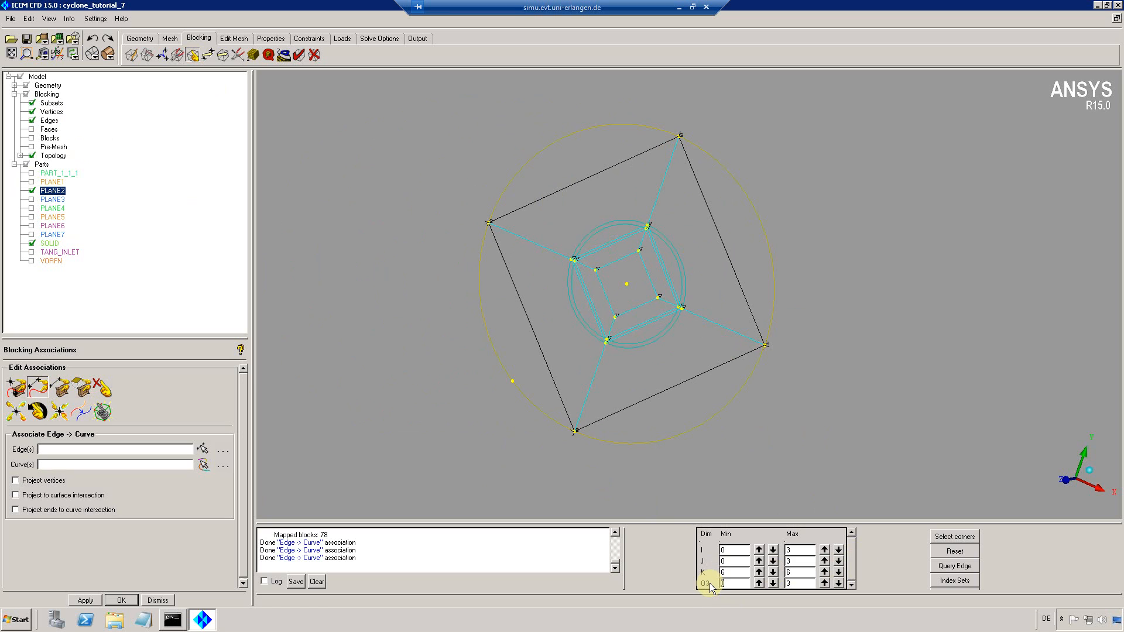
key(Return)
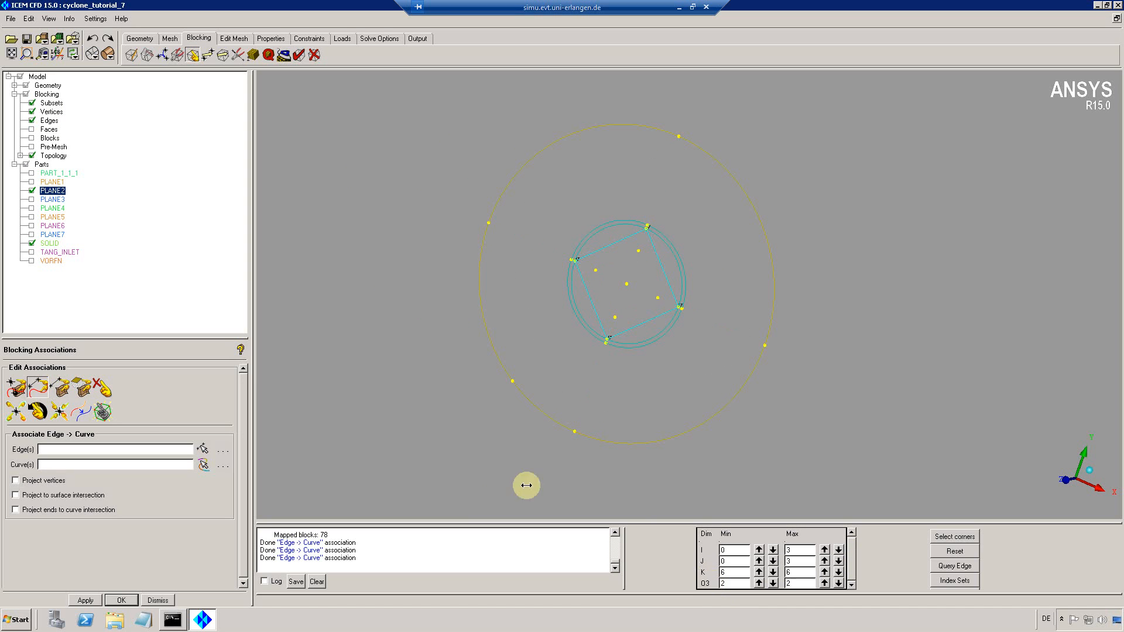
Associate the four edges of the O3 index 2 square with the smaller of PLANE2's two inner circles.
click(39, 386)
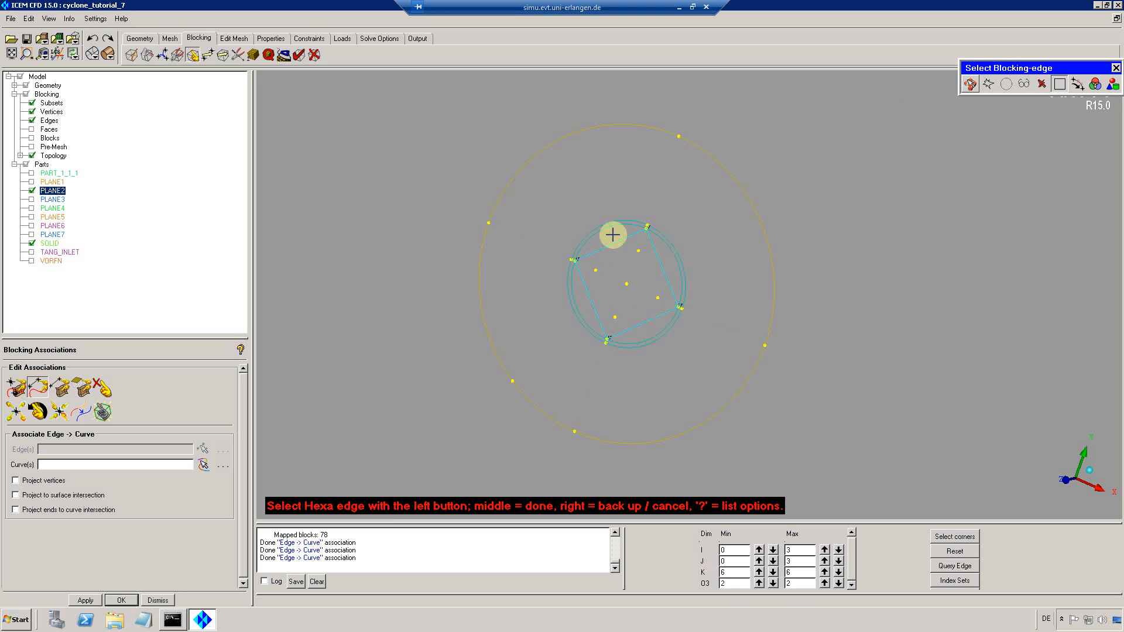
key(v)
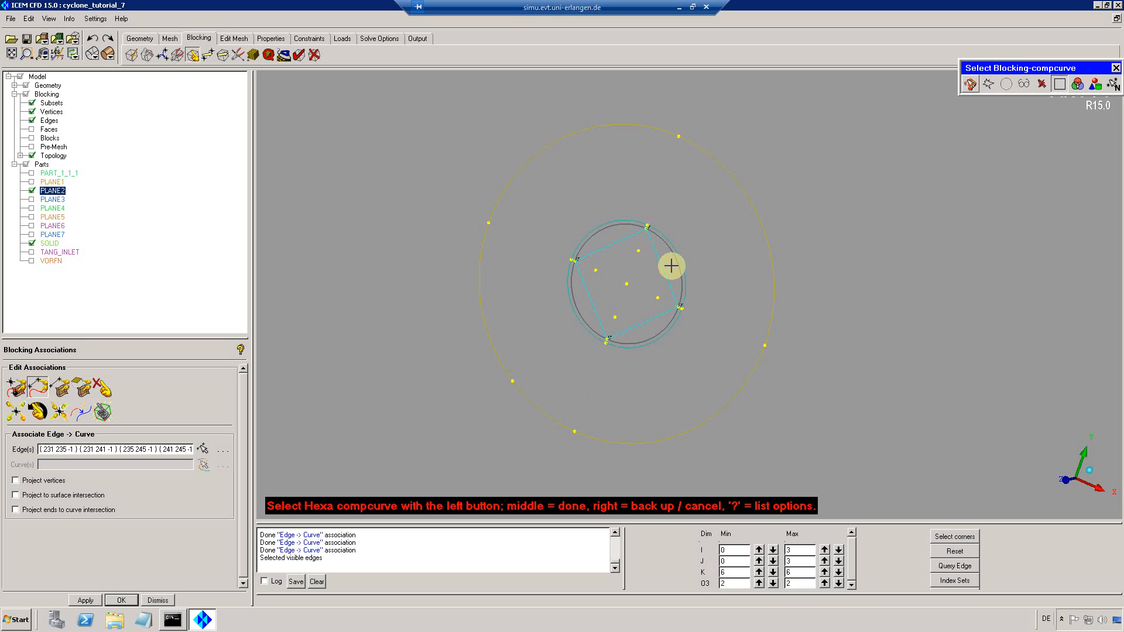
click(673, 271)
middle_click(673, 272)
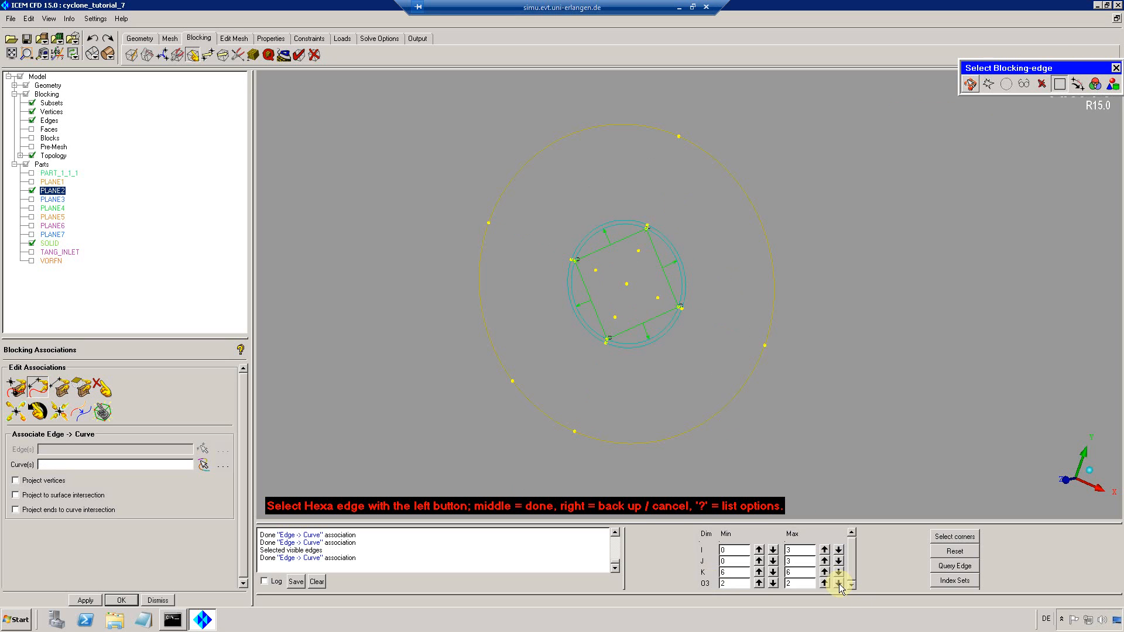
Isolate the O3 index 1 square and associate its four edges with the larger of PLANE2's two inner circles.
key(v)
click(662, 236)
middle_click(703, 268)
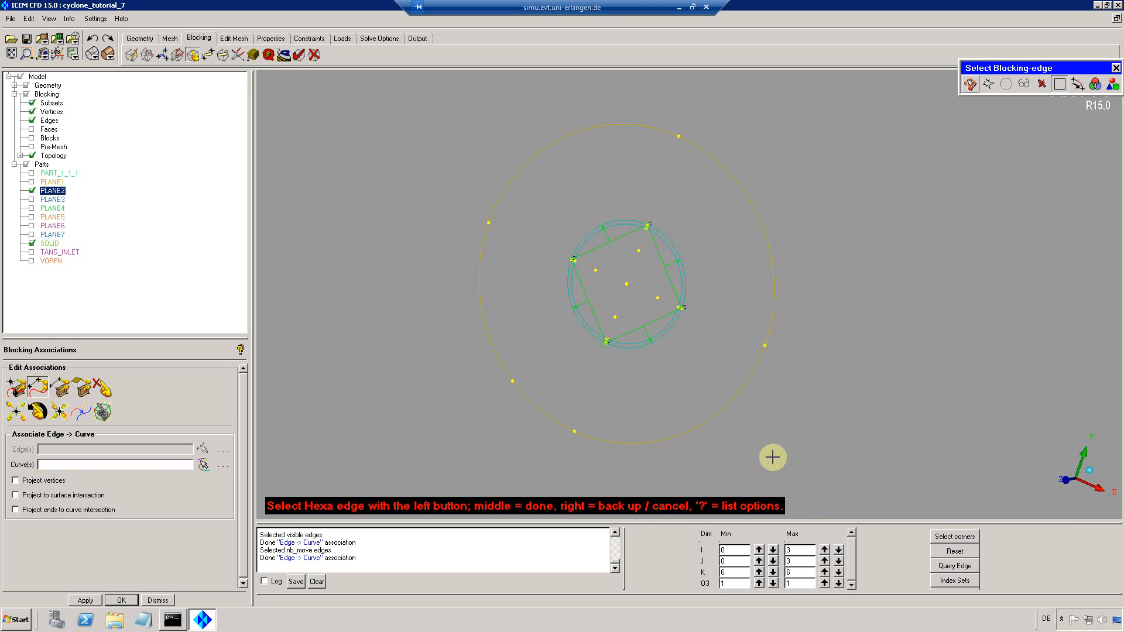
Set both O3 limits to 0 and associate the outermost square's four edges with PLANE2's outer circle.
click(838, 582)
key(v)
click(731, 177)
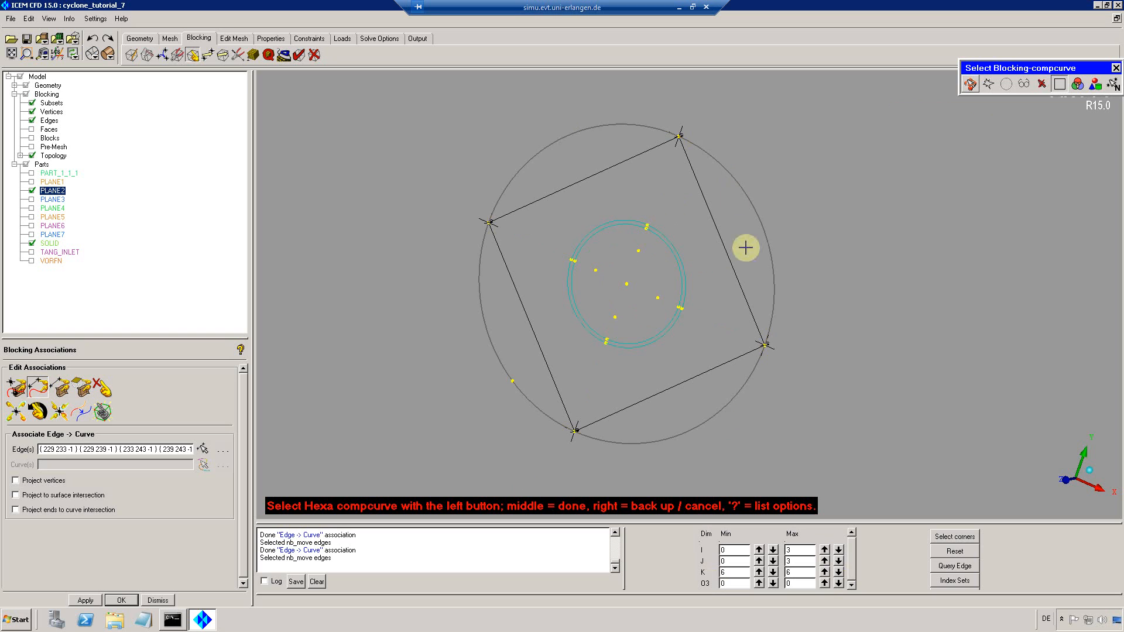
middle_click(825, 385)
middle_click(825, 346)
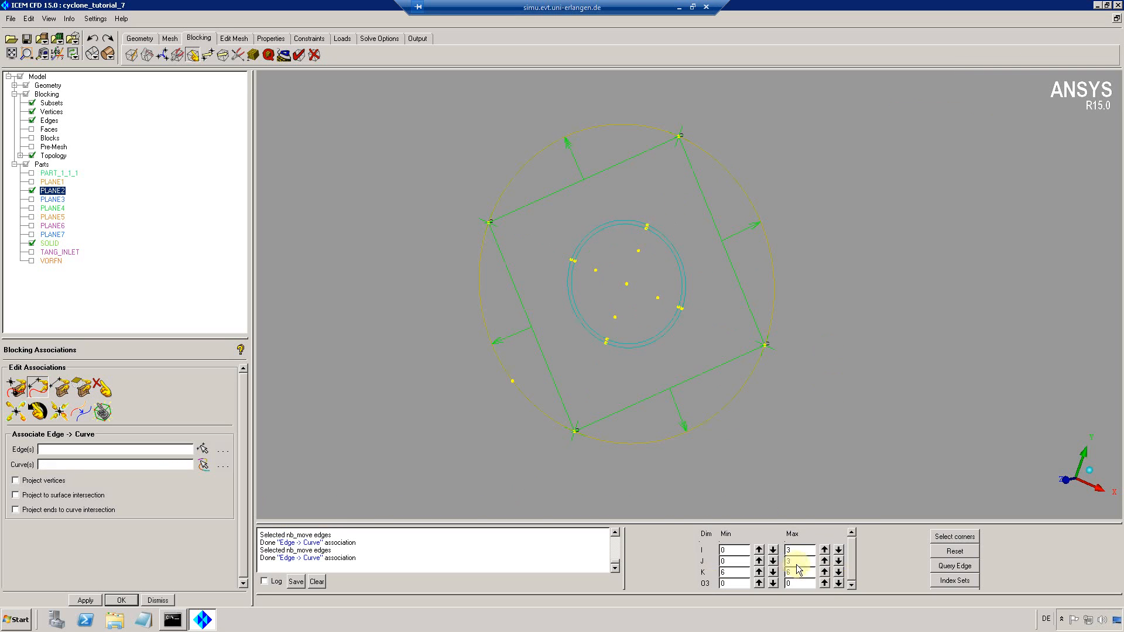
Raise the maximum O3 index to 3, display PLANE3 instead of PLANE2 and set both K limits to 5.
drag(663, 369, 632, 362)
drag(795, 584, 783, 583)
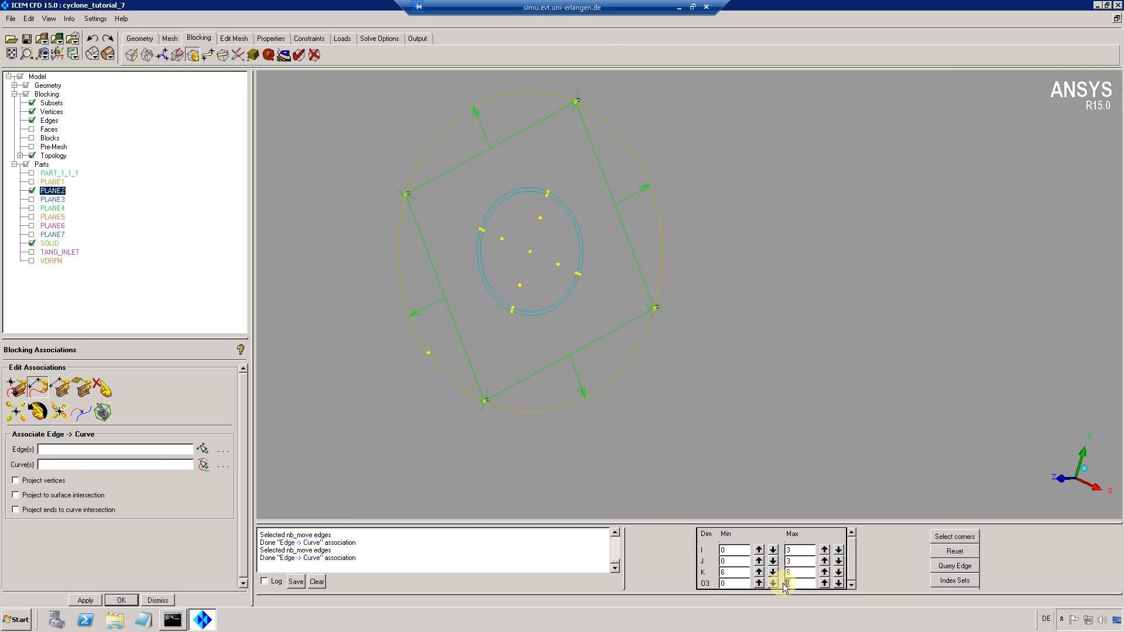
click(31, 190)
click(32, 199)
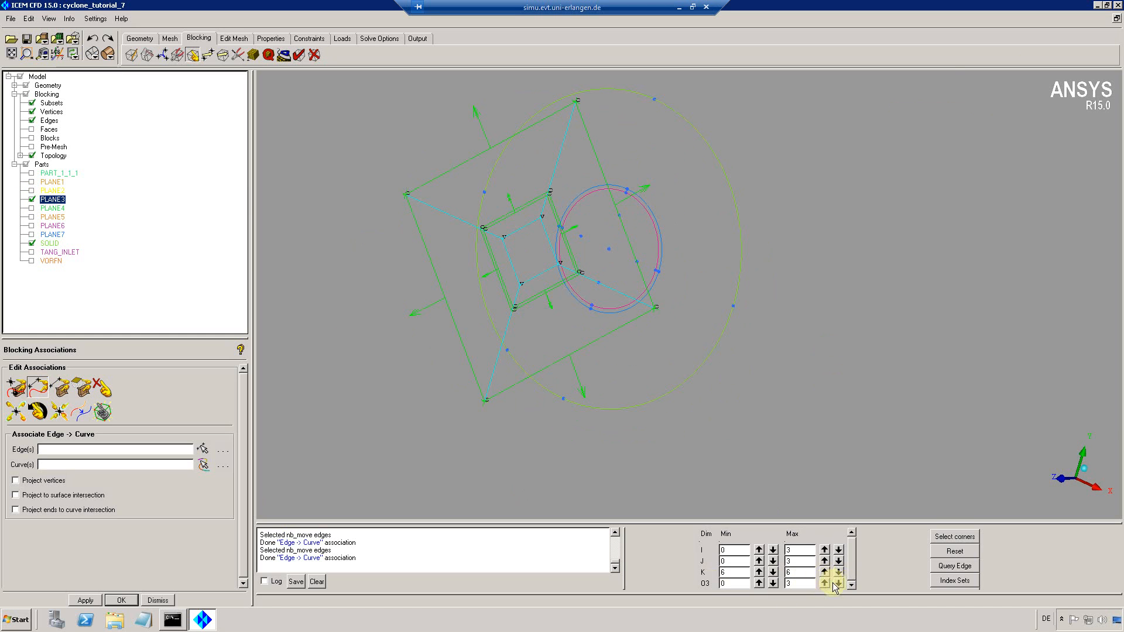
drag(665, 292, 627, 301)
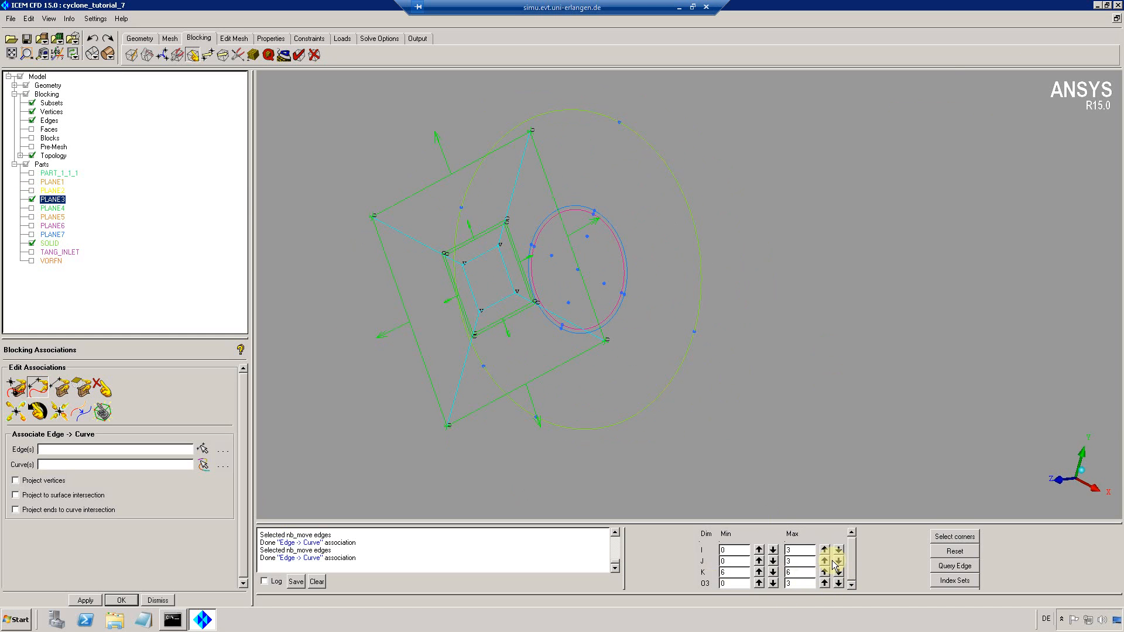
click(838, 572)
middle_drag(704, 312, 759, 302)
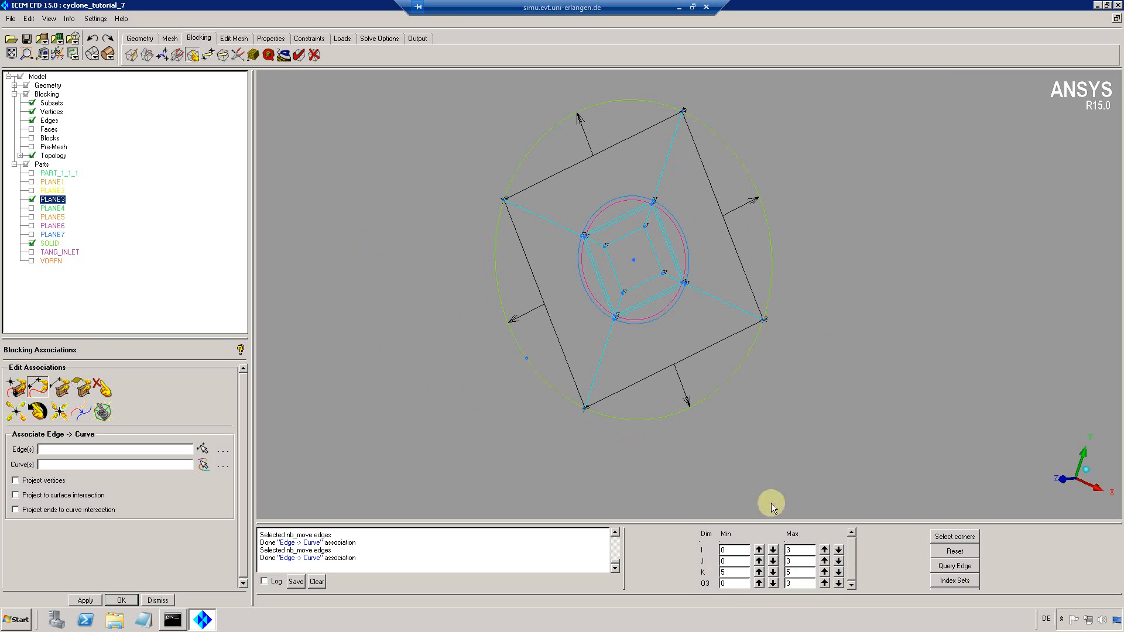
Set both O3 limits to 2 and associate that square's four edges with the smaller of PLANE3's two inner circles.
click(704, 583)
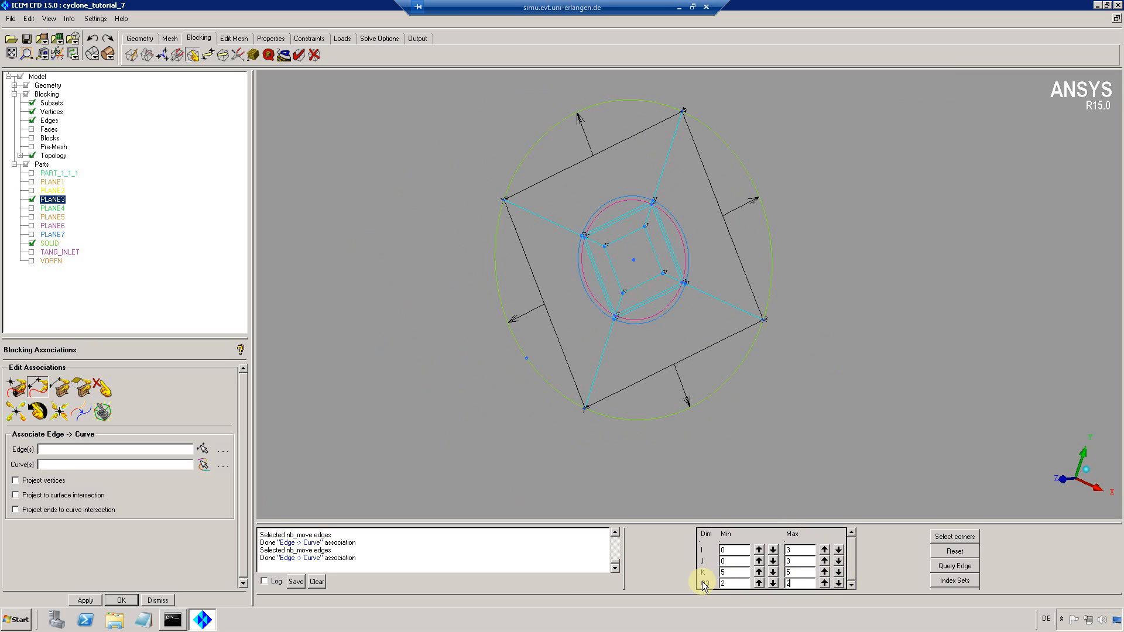
key(Return)
click(37, 387)
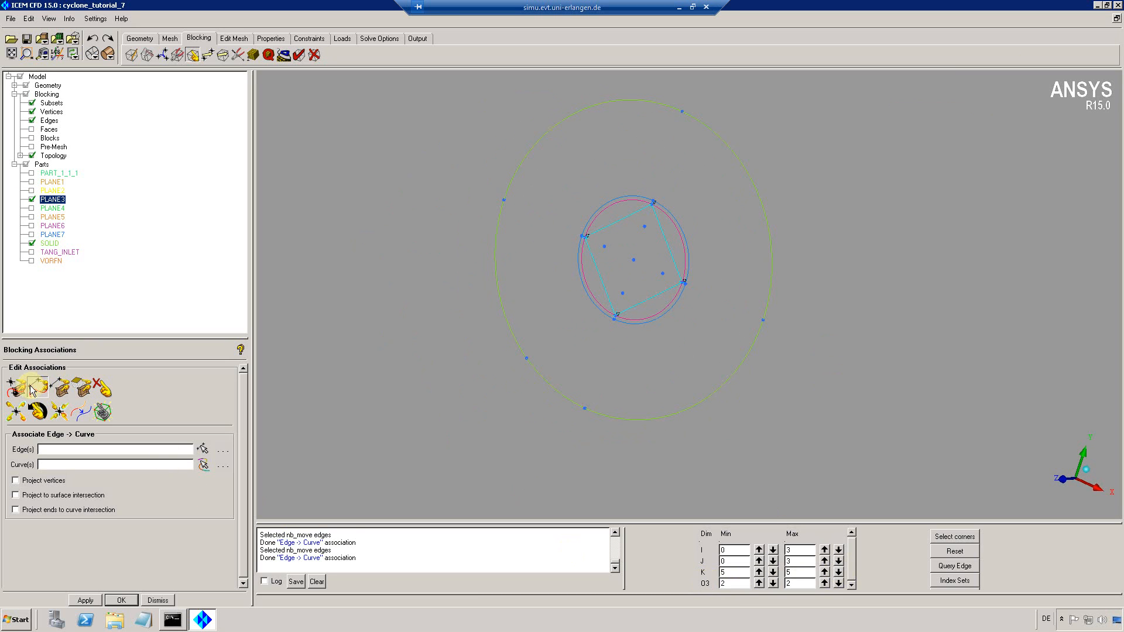
middle_click(675, 251)
click(673, 241)
middle_click(673, 241)
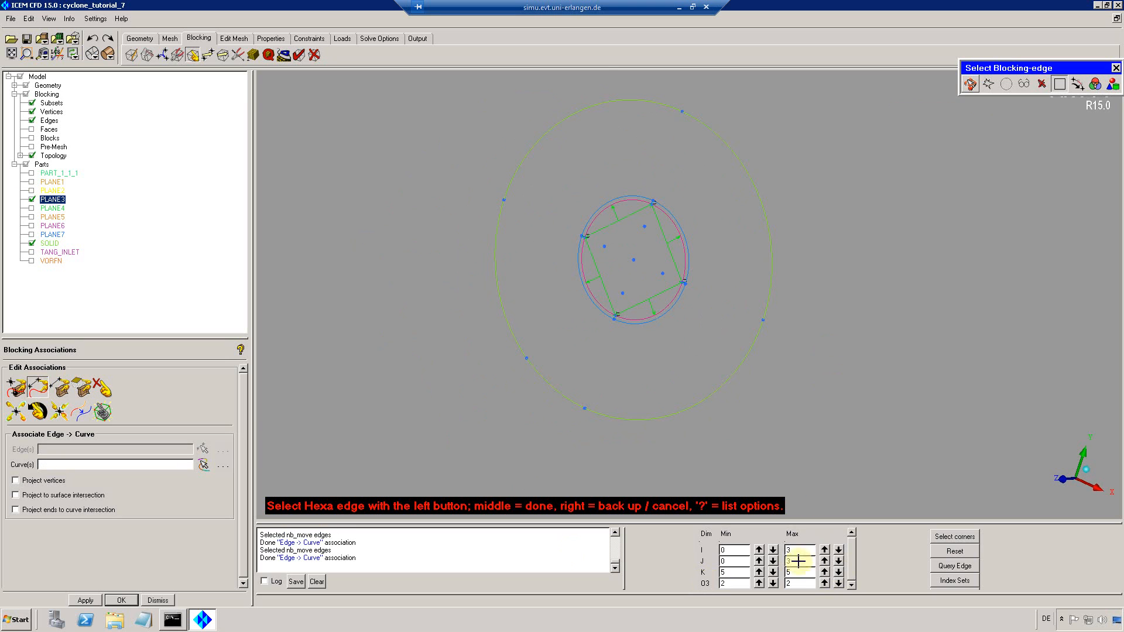
Associate the O3 index 1 square's edges with PLANE3's larger inner circle and the O3 index 0 square's edges with its outer circle.
click(838, 582)
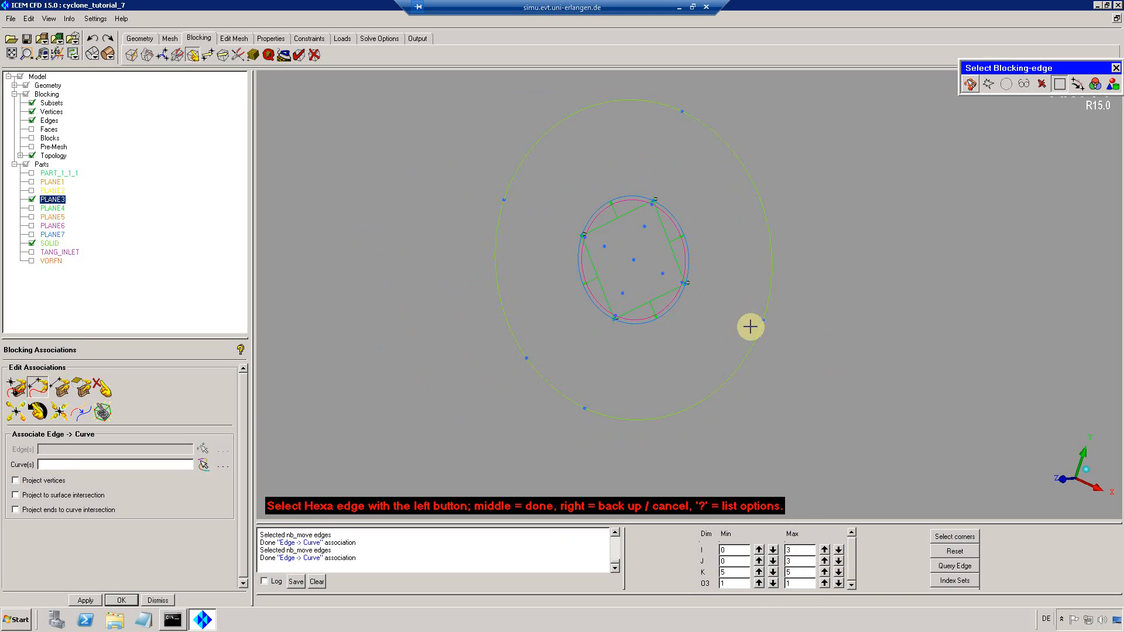
click(837, 583)
key(v)
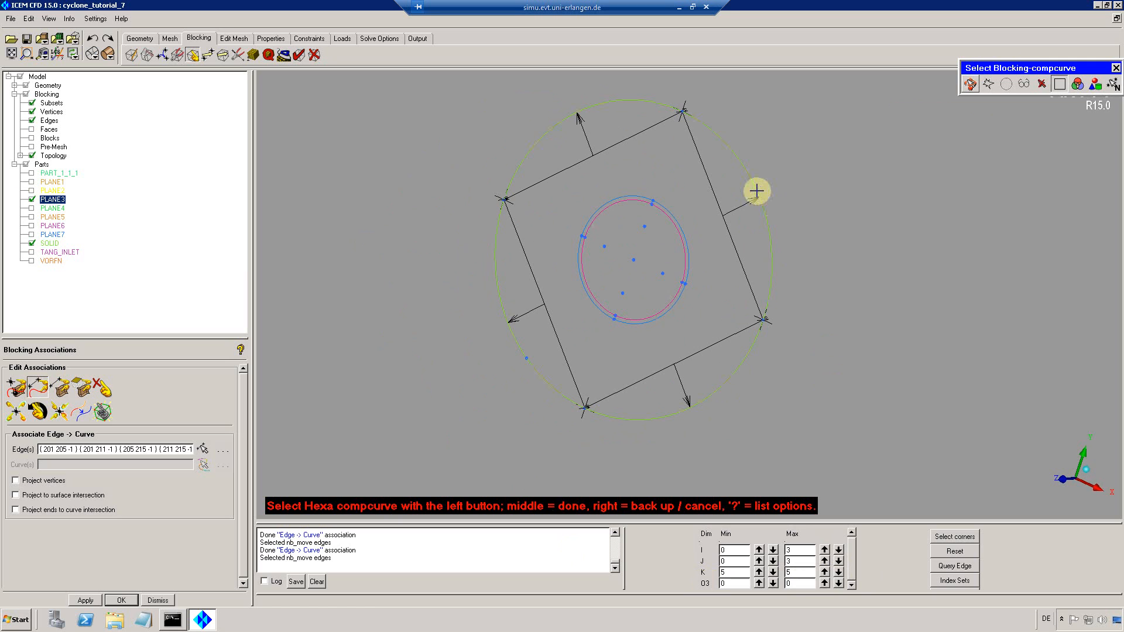
click(758, 191)
middle_click(796, 248)
middle_click(815, 266)
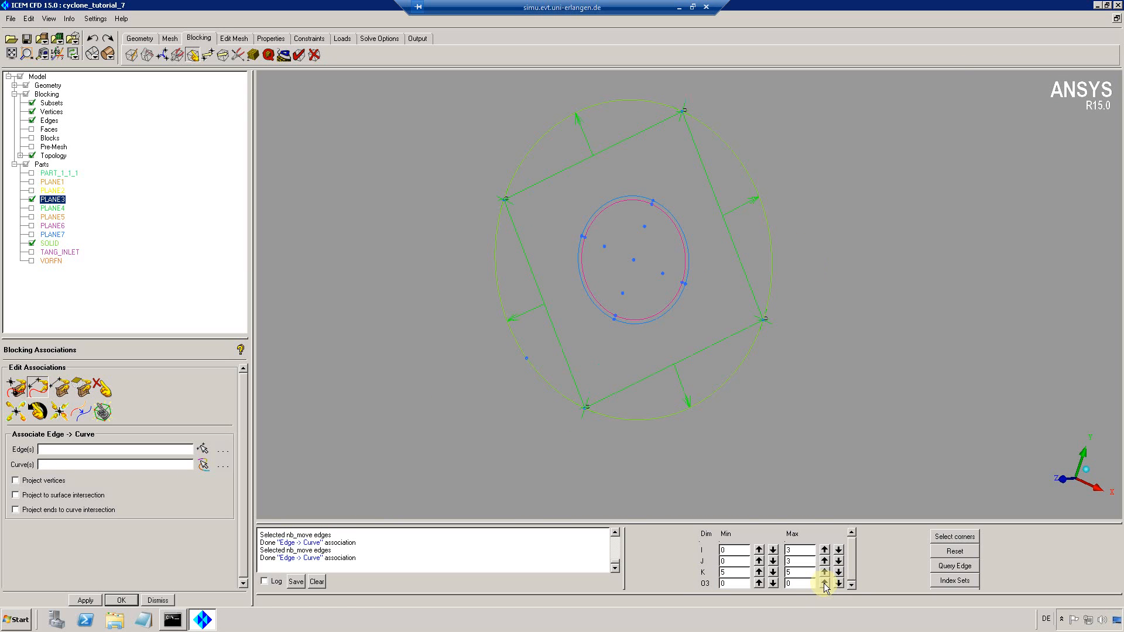
Raise the maximum O3 index to 3 and set both K limits to 4.
drag(746, 276, 720, 304)
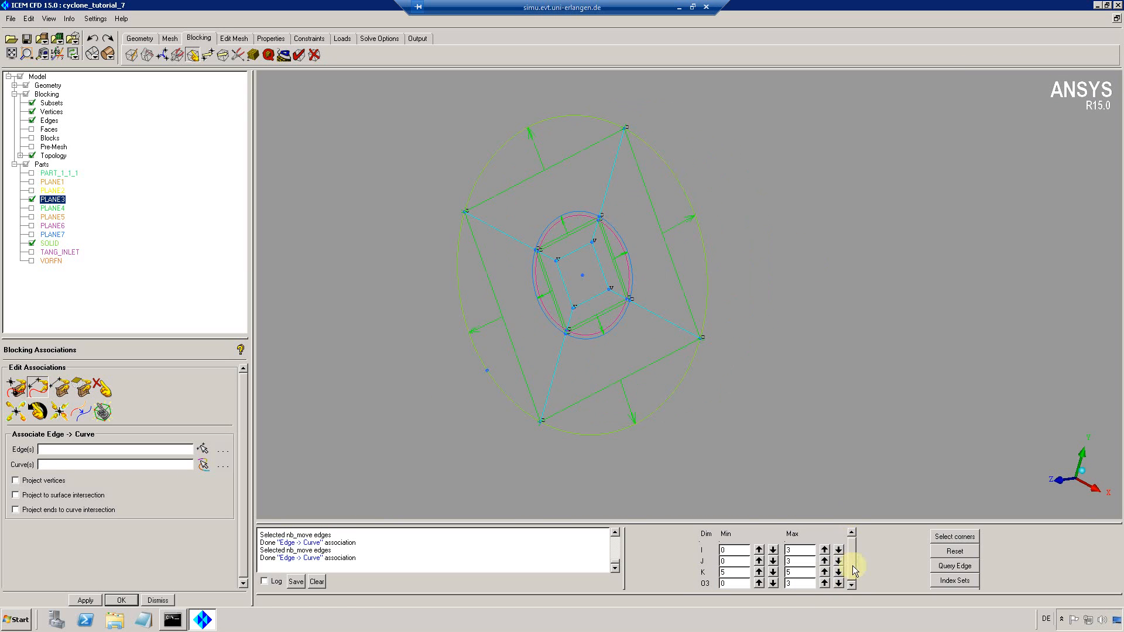
click(838, 572)
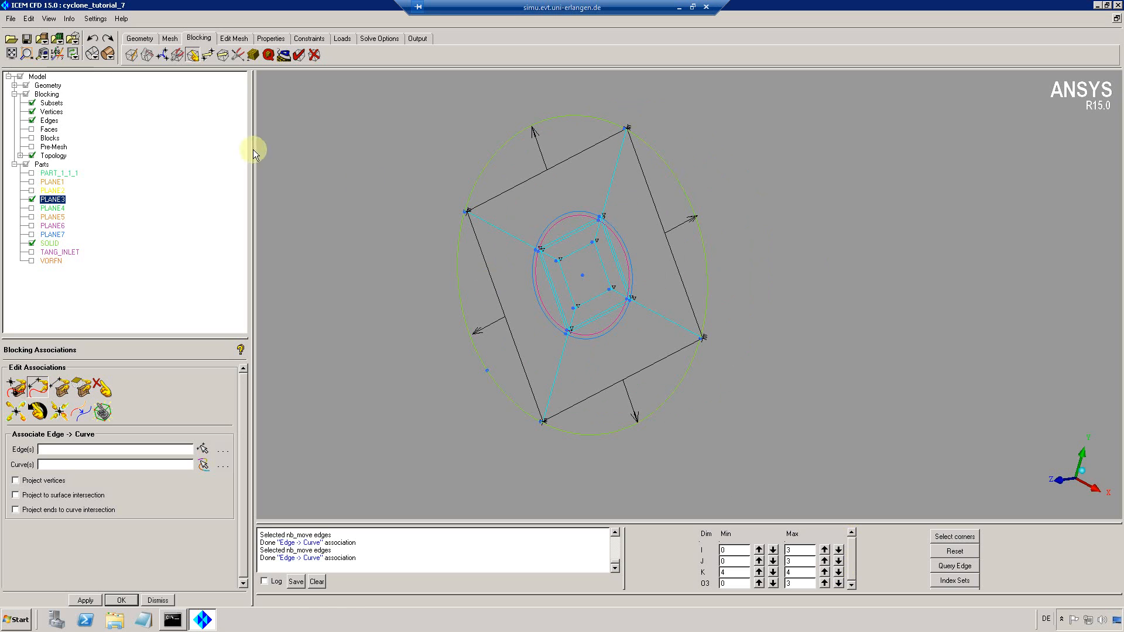
drag(684, 287, 477, 261)
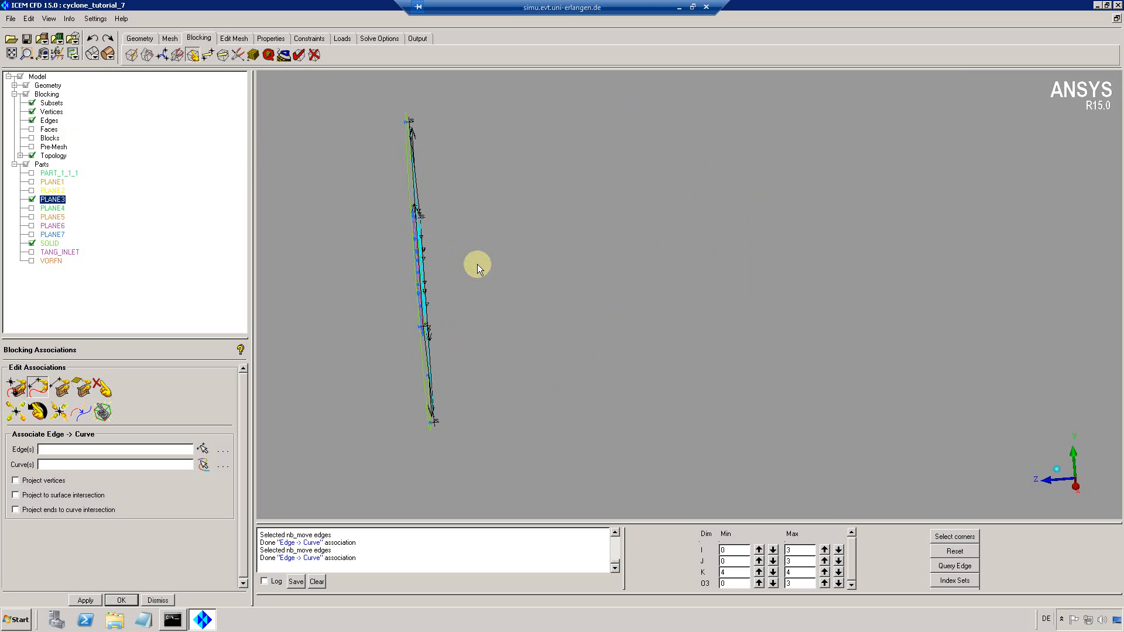
Display PLANE4, compare its position with PLANE3 and the current blocking layer, and hide PLANE3.
click(31, 208)
drag(401, 116, 448, 159)
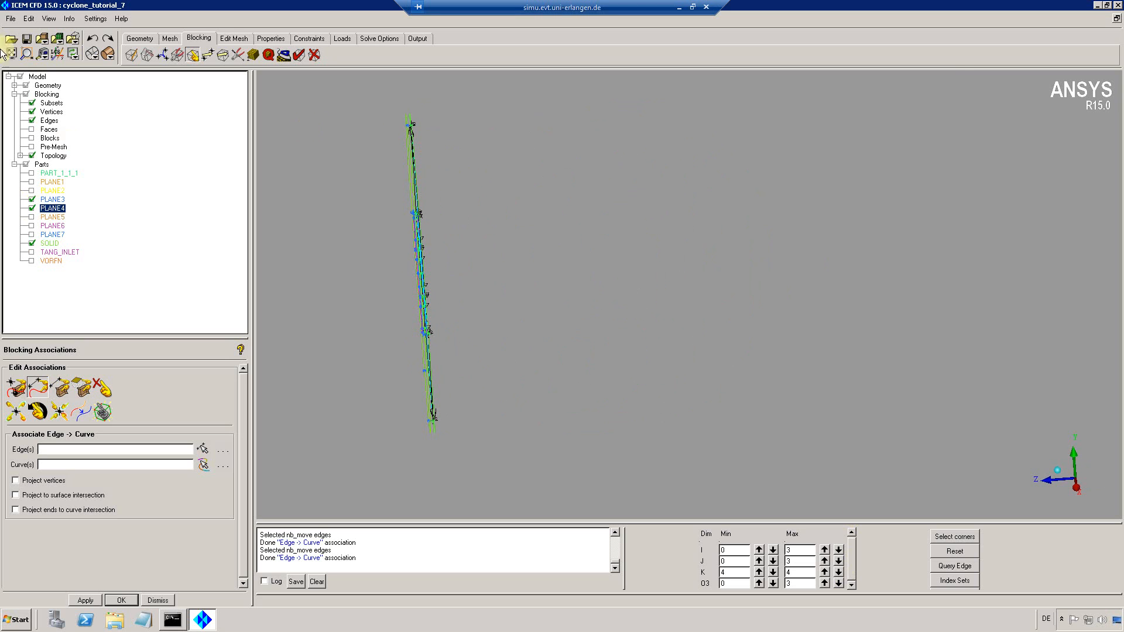
click(26, 54)
drag(347, 105, 495, 469)
mouse_move(770, 226)
mouse_down()
mouse_move(801, 220)
mouse_move(788, 213)
mouse_up()
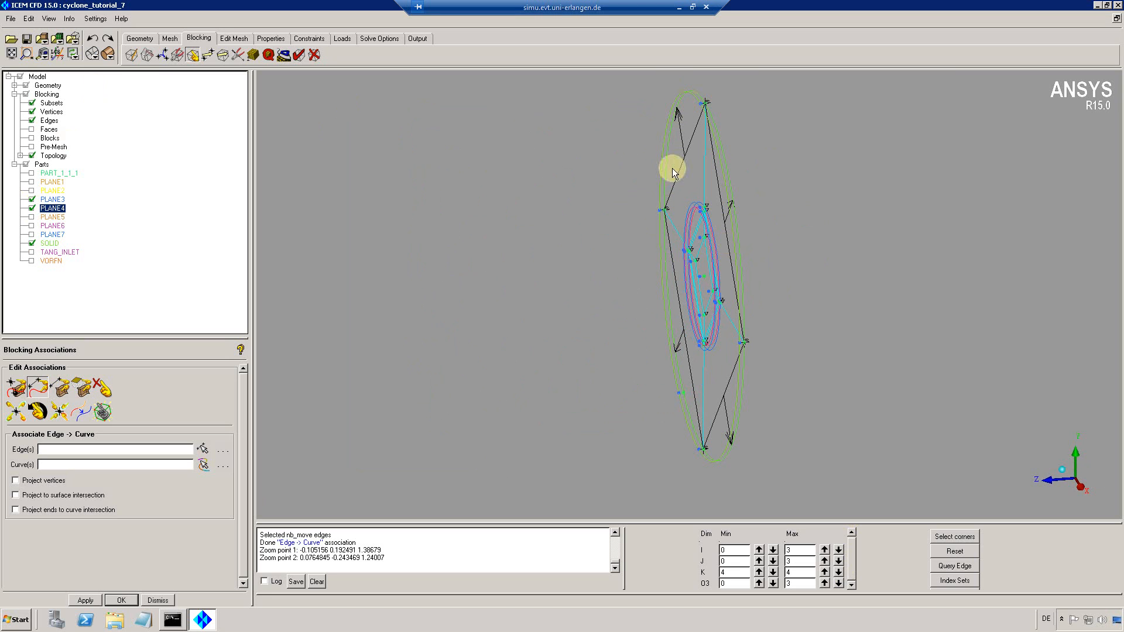
click(34, 201)
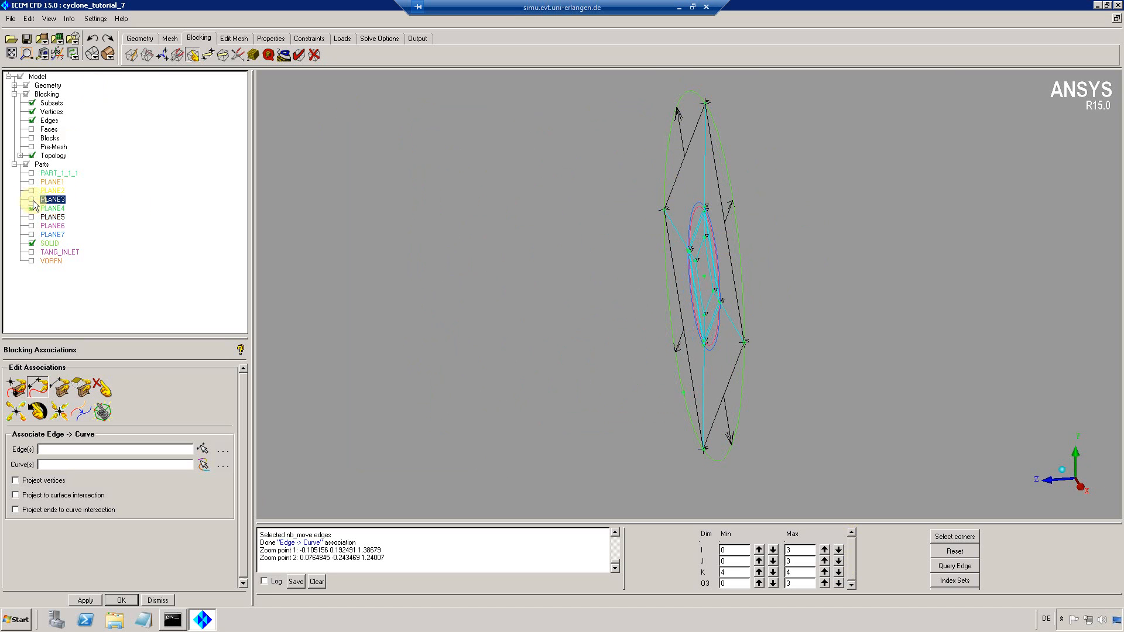
drag(764, 194, 913, 202)
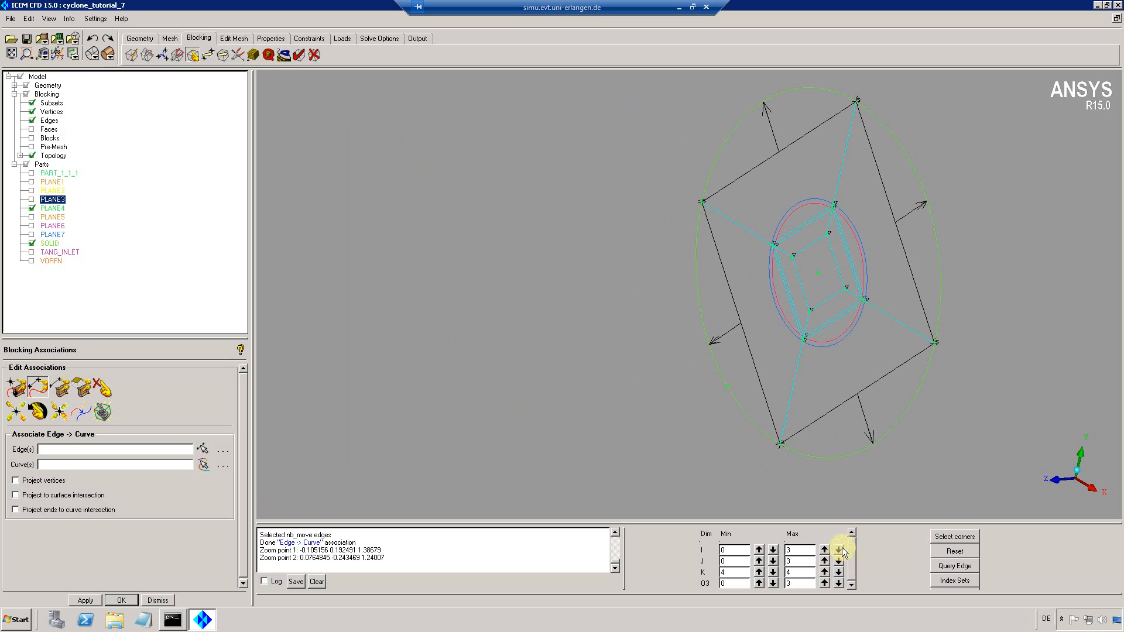
click(32, 209)
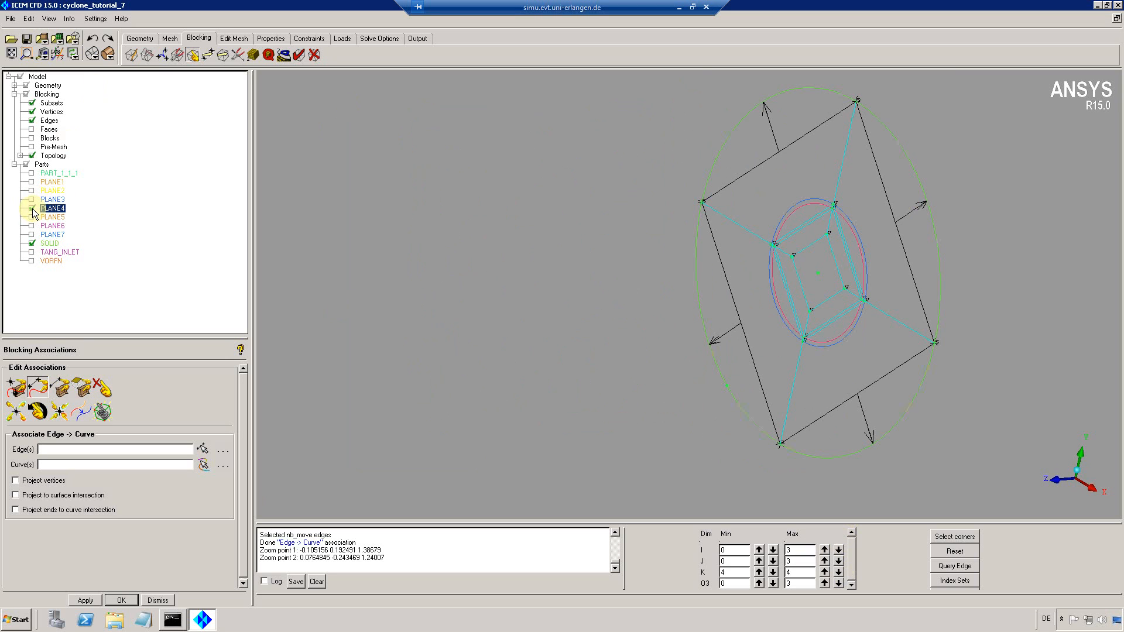
click(33, 208)
drag(942, 185, 926, 247)
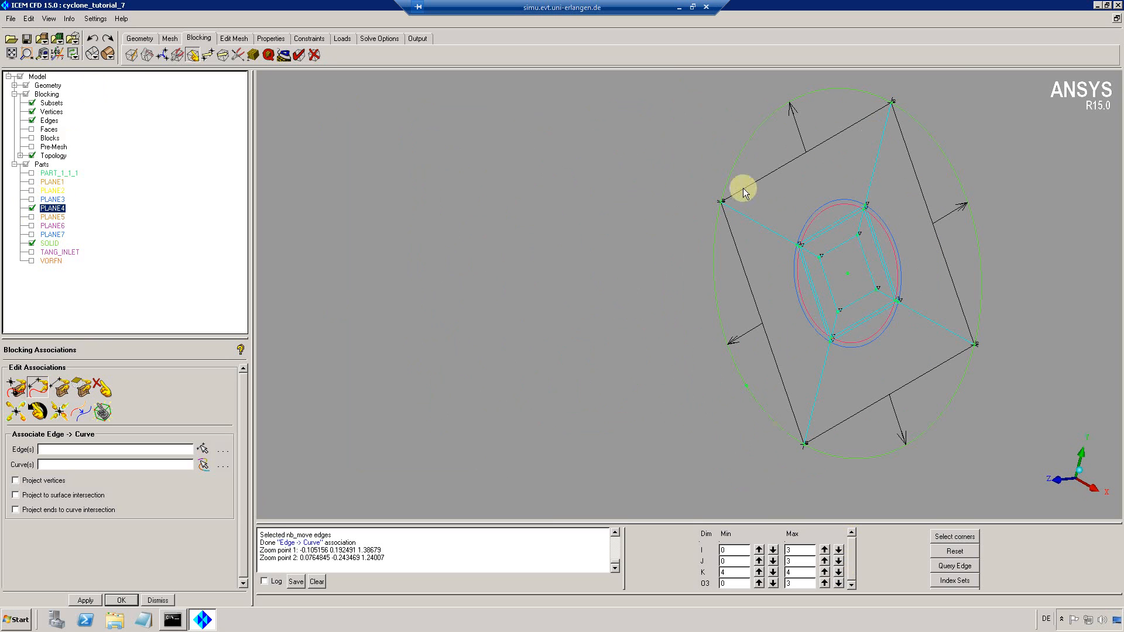
Set both O3 limits to 2 and associate that square's four edges with the smaller of PLANE4's two inner circles.
click(37, 386)
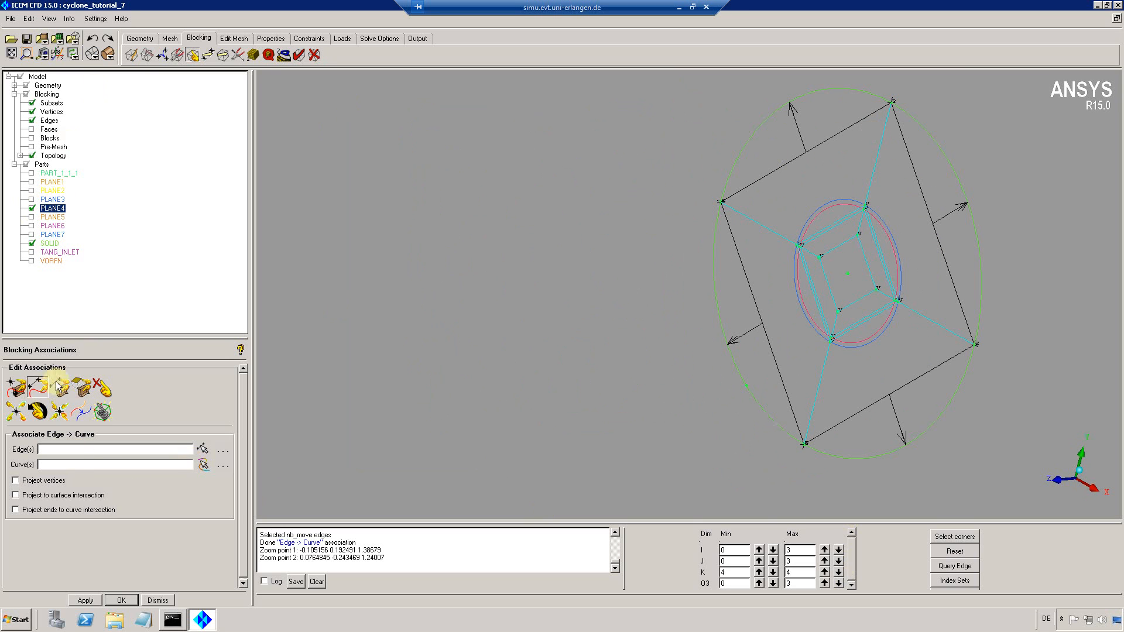
drag(727, 583, 706, 582)
key(Tab)
text(2)
key(Return)
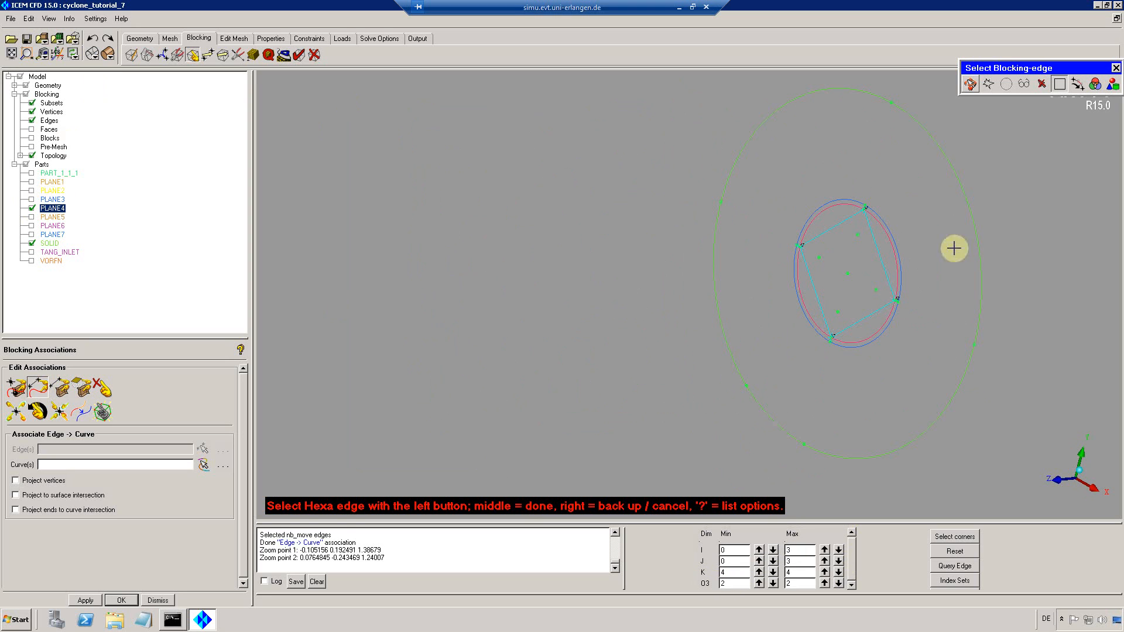
key(v)
click(889, 243)
middle_click(890, 256)
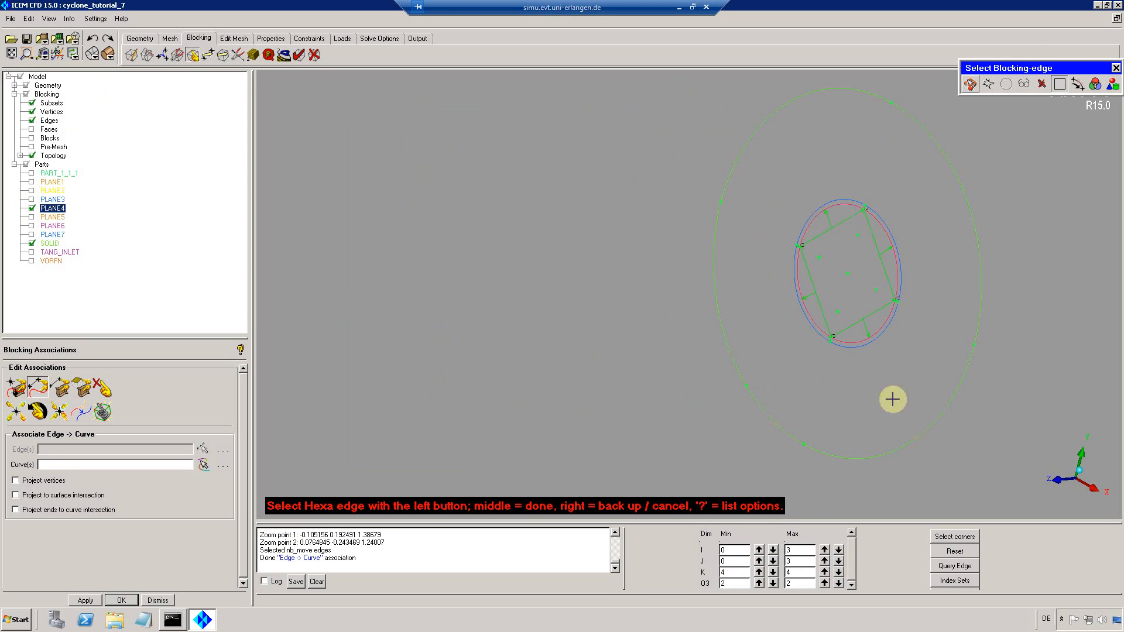
Set both O3 limits to 1 and associate that square's four edges with the larger of PLANE4's two inner circles.
click(839, 583)
key(v)
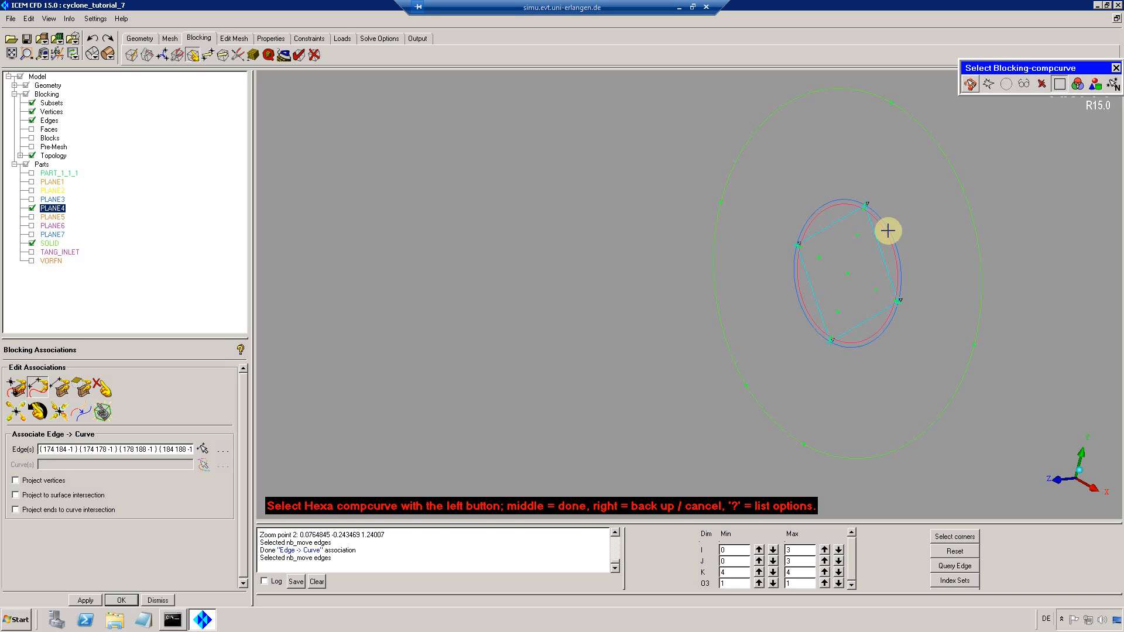
click(886, 230)
middle_click(911, 268)
Set both O3 limits to 0 and associate the outermost square's four edges with PLANE4's outer circle.
click(839, 582)
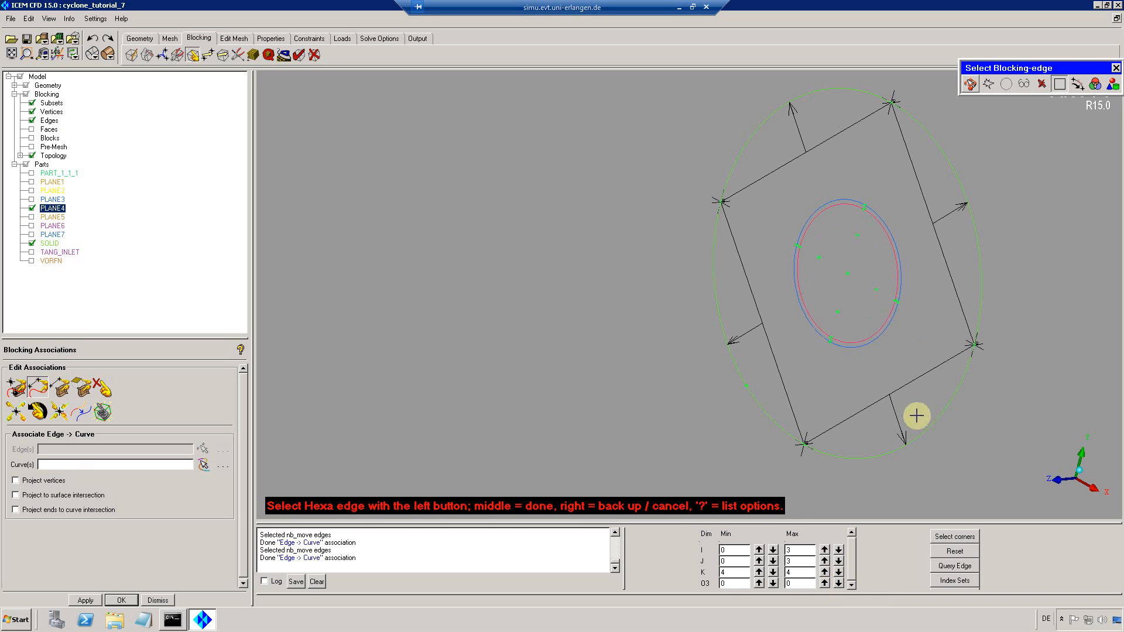
key(v)
middle_click(1005, 263)
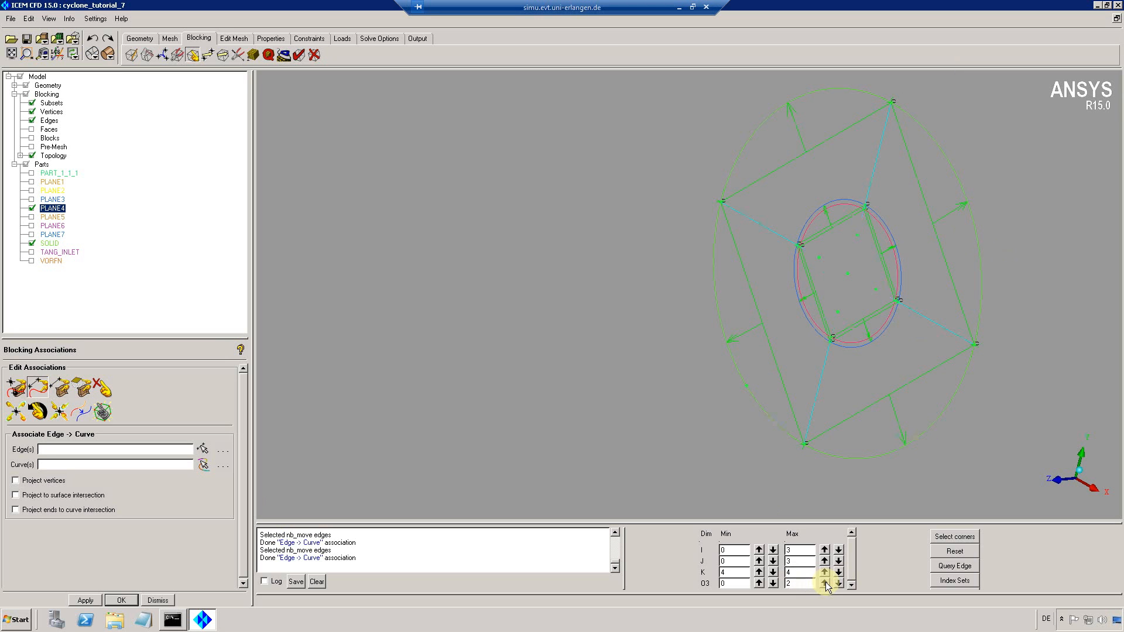
Display layers K 4 to 5 with O3 up to 3 and examine the block edges around PLANE4's two inner circles up close.
drag(670, 297, 626, 299)
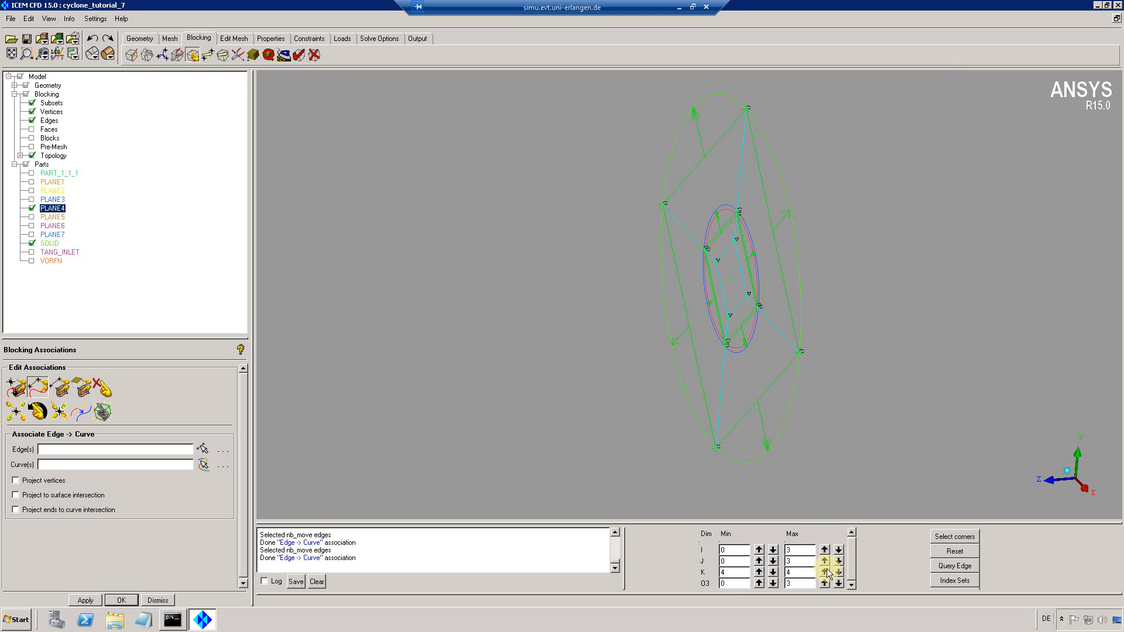
click(824, 573)
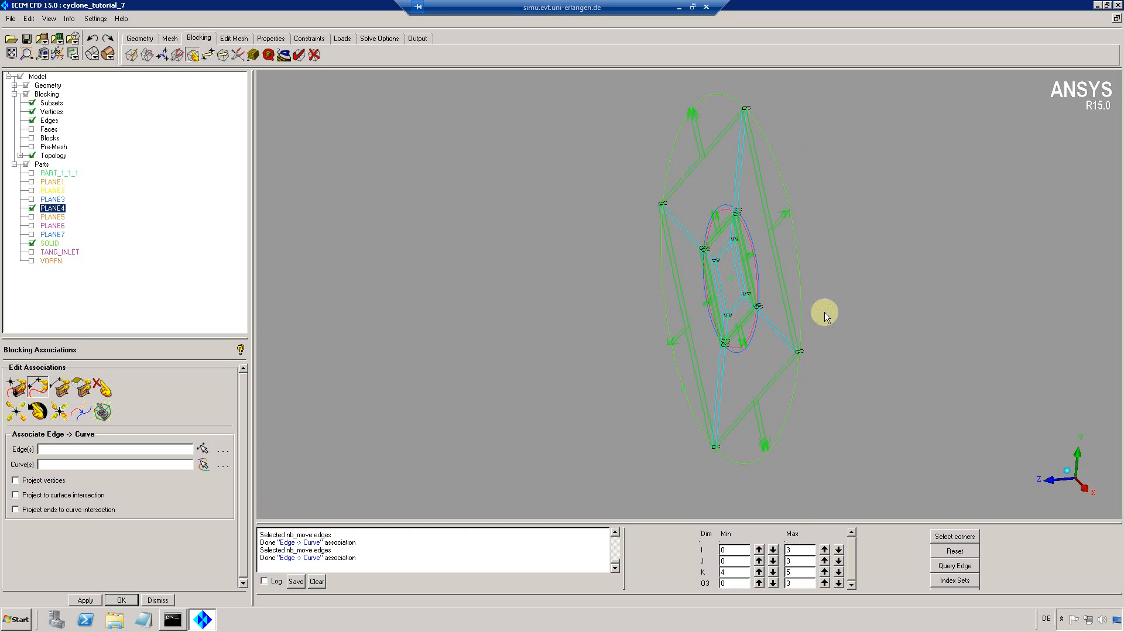
drag(824, 311, 827, 269)
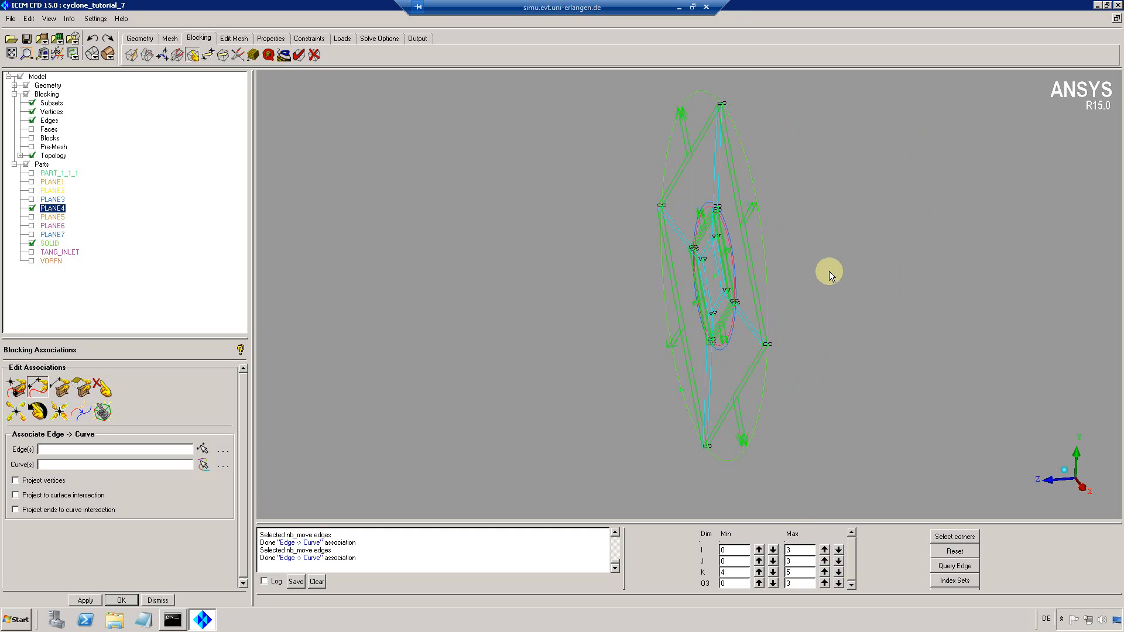
click(27, 53)
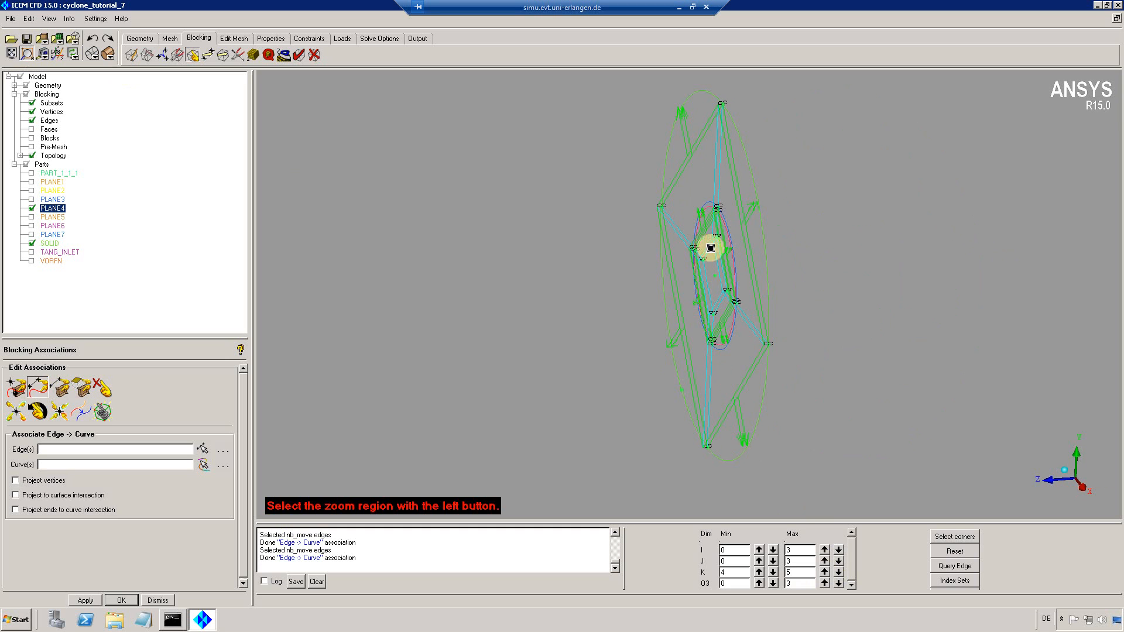
drag(705, 213, 732, 256)
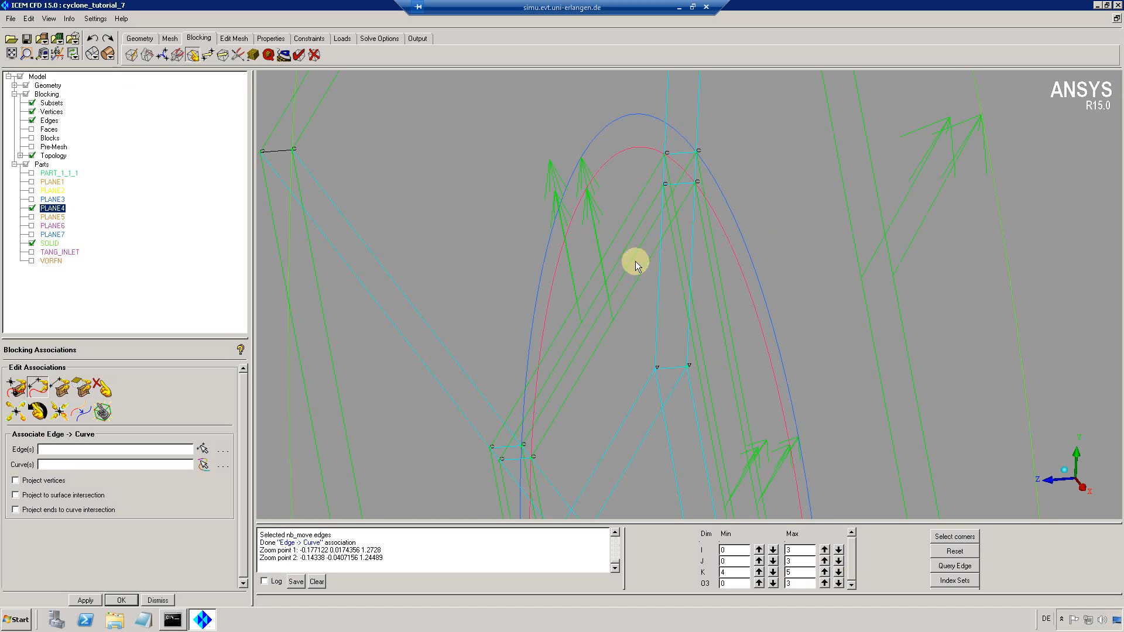
scroll(642, 258, down, 5)
click(11, 54)
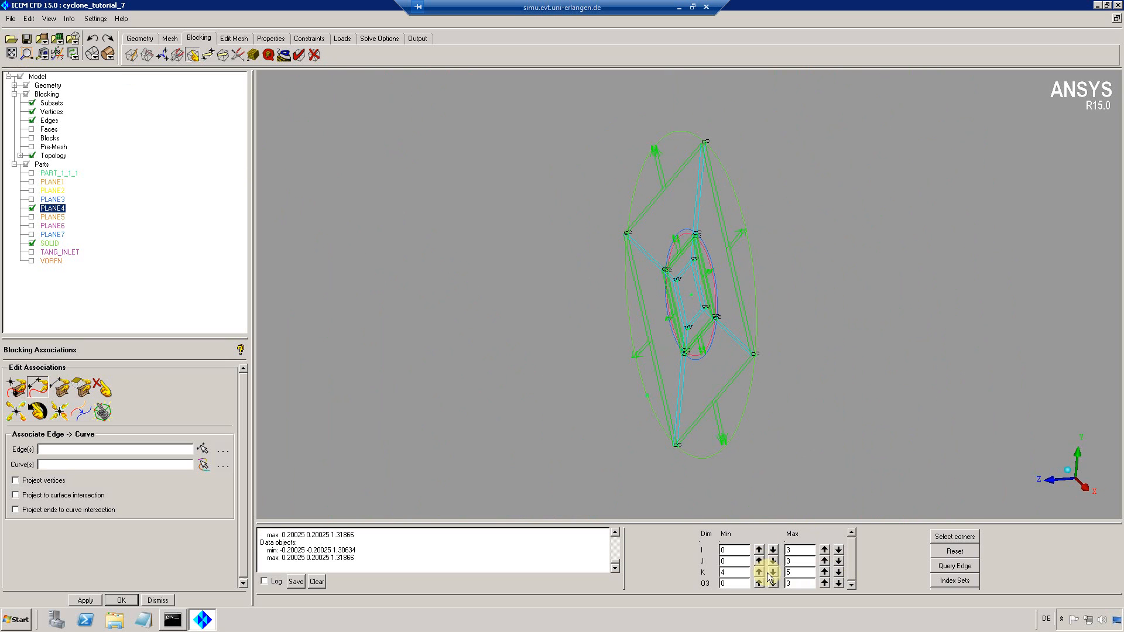
drag(748, 344, 728, 415)
click(838, 572)
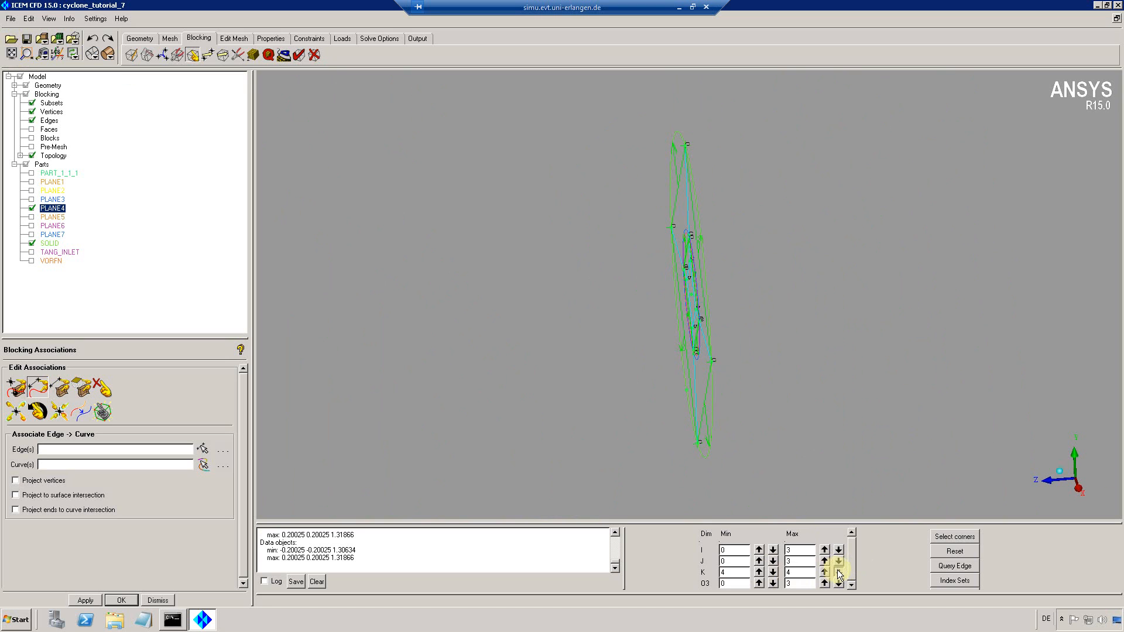
Set both K limits to 3 and replace the displayed PLANE4 with PLANE5.
click(838, 573)
click(32, 208)
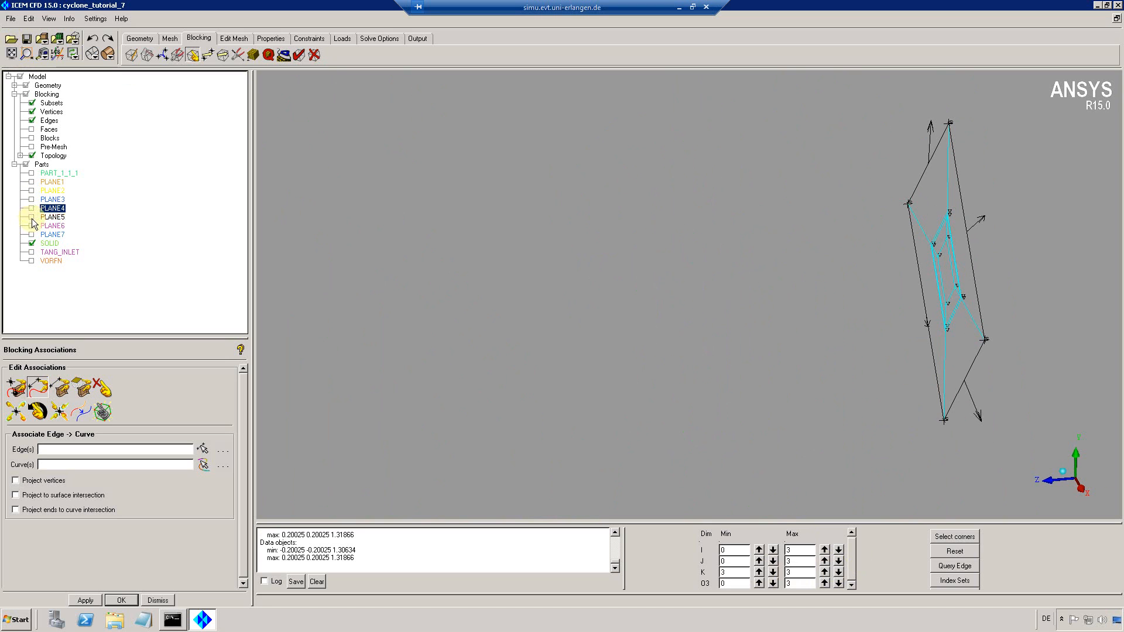
click(32, 218)
drag(746, 264, 961, 273)
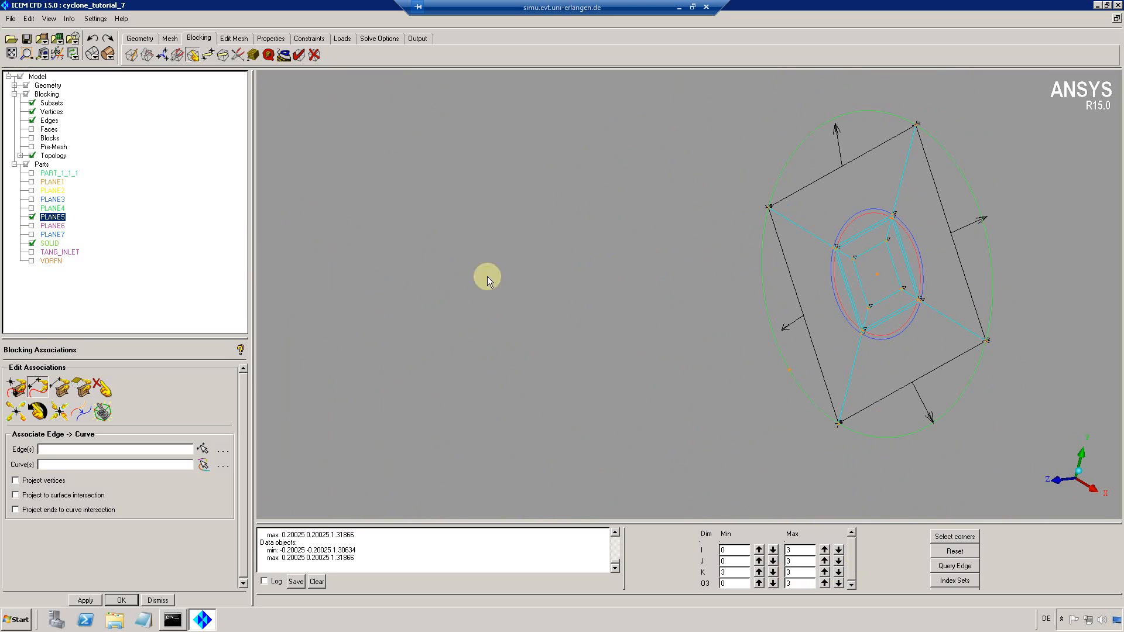
drag(999, 252, 1008, 277)
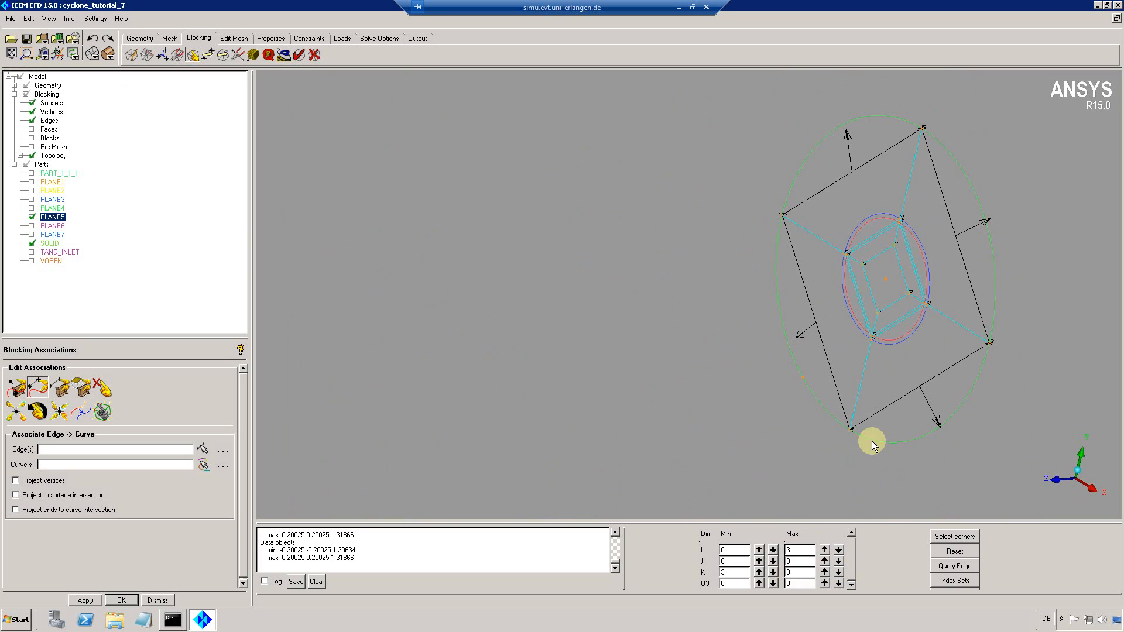
Set both O3 limits to 2 and associate that square's four edges with the smaller of PLANE5's two inner circles.
click(37, 387)
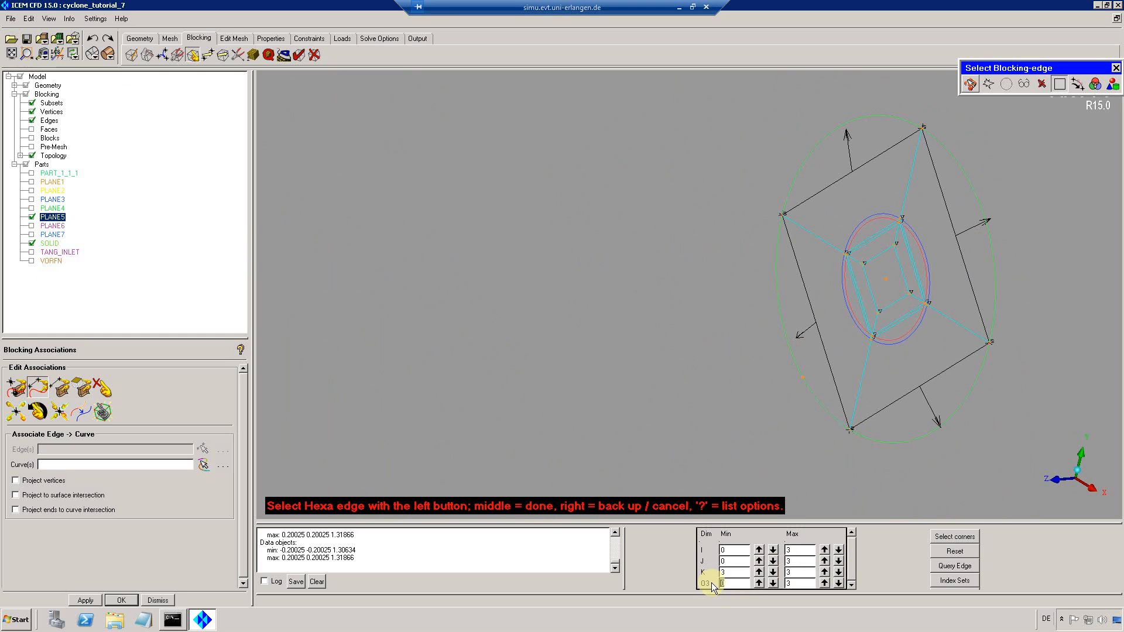
text(2)
key(Tab)
text(2)
key(Return)
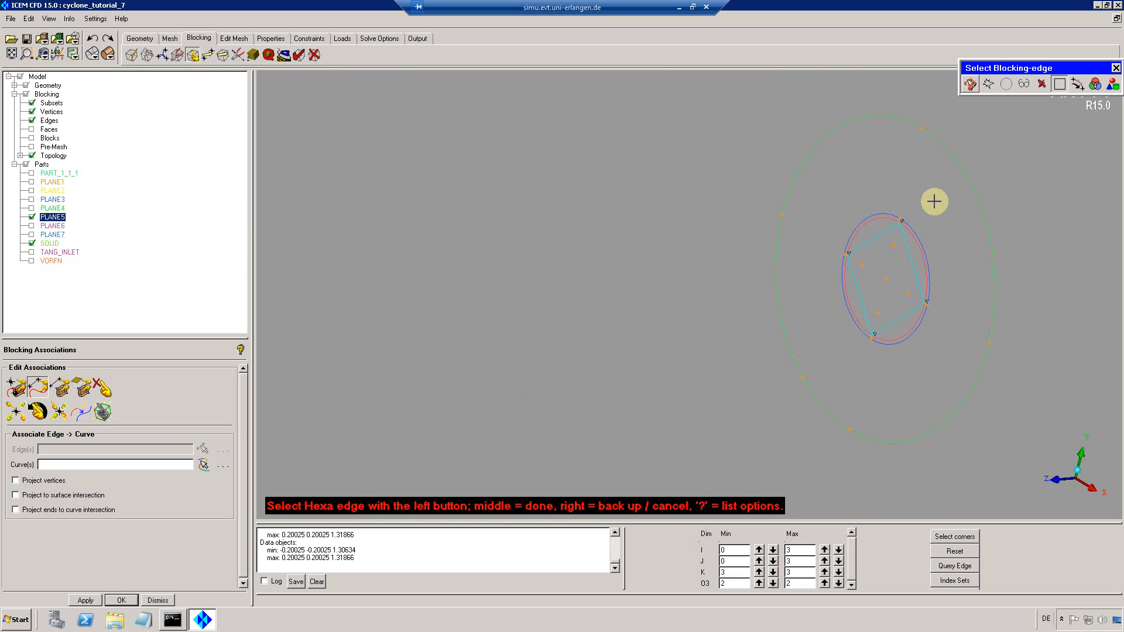
key(v)
click(912, 239)
middle_click(911, 252)
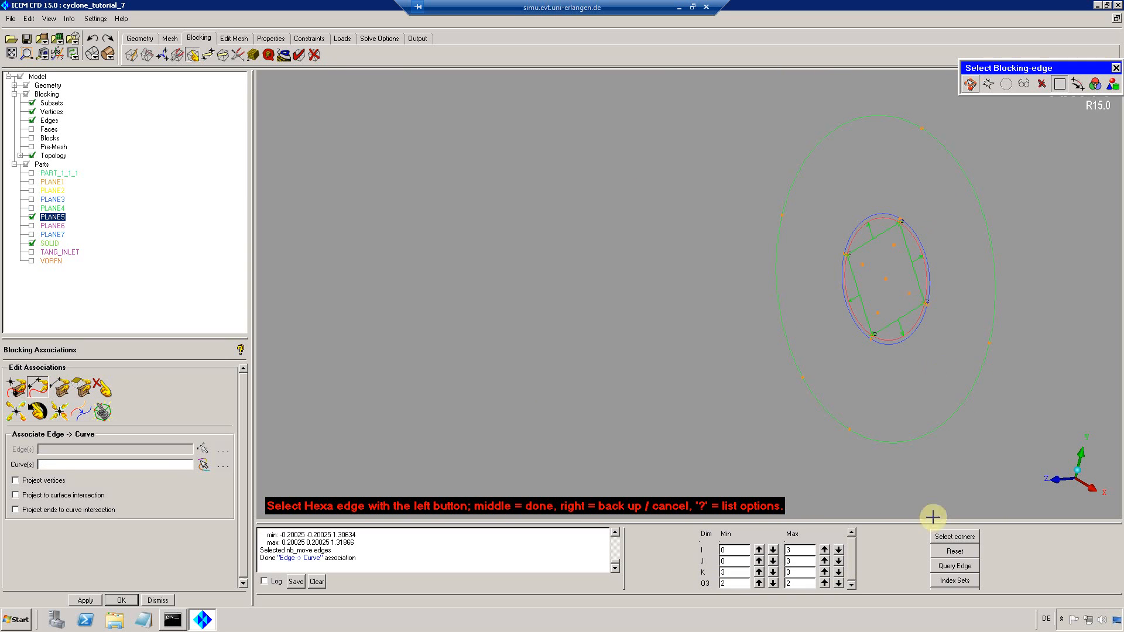
Set both O3 limits to 1 and associate that square's four edges with the larger of PLANE5's two inner circles.
click(838, 582)
key(v)
click(920, 233)
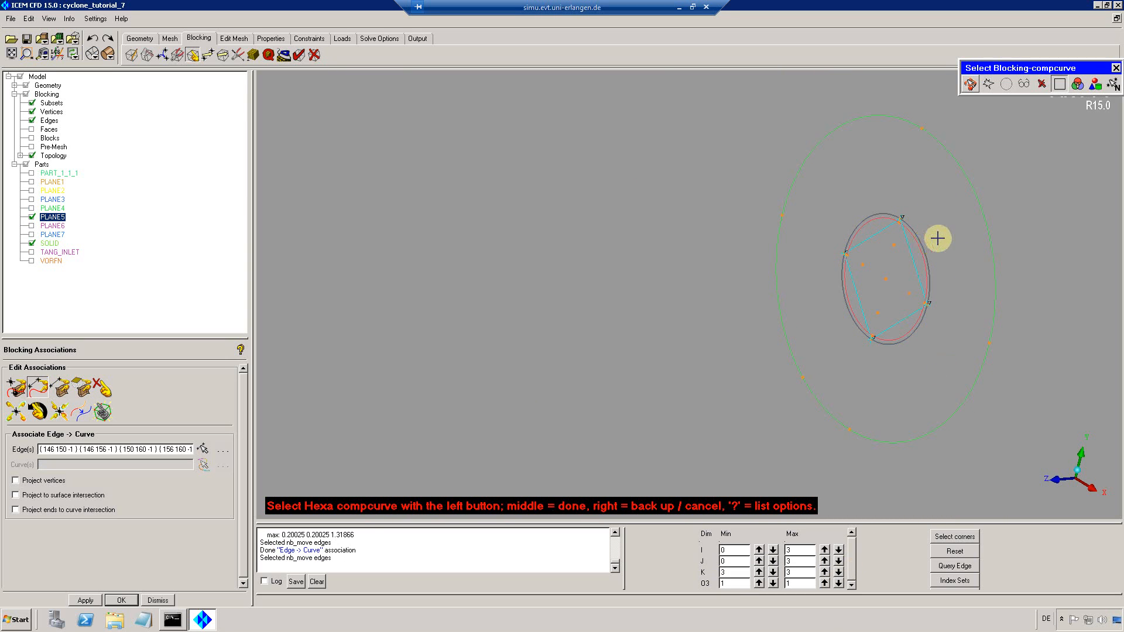
middle_click(936, 238)
Set both O3 limits to 0 and associate the outermost square's four edges with PLANE5's outer circle.
click(838, 583)
key(v)
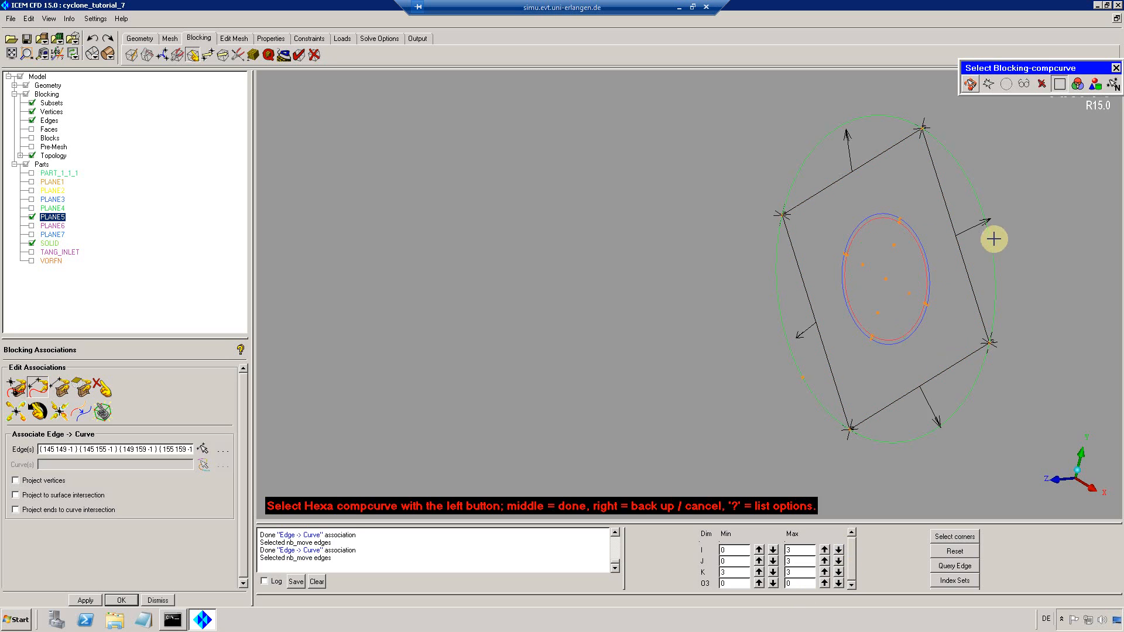
middle_click(994, 170)
drag(911, 193, 826, 219)
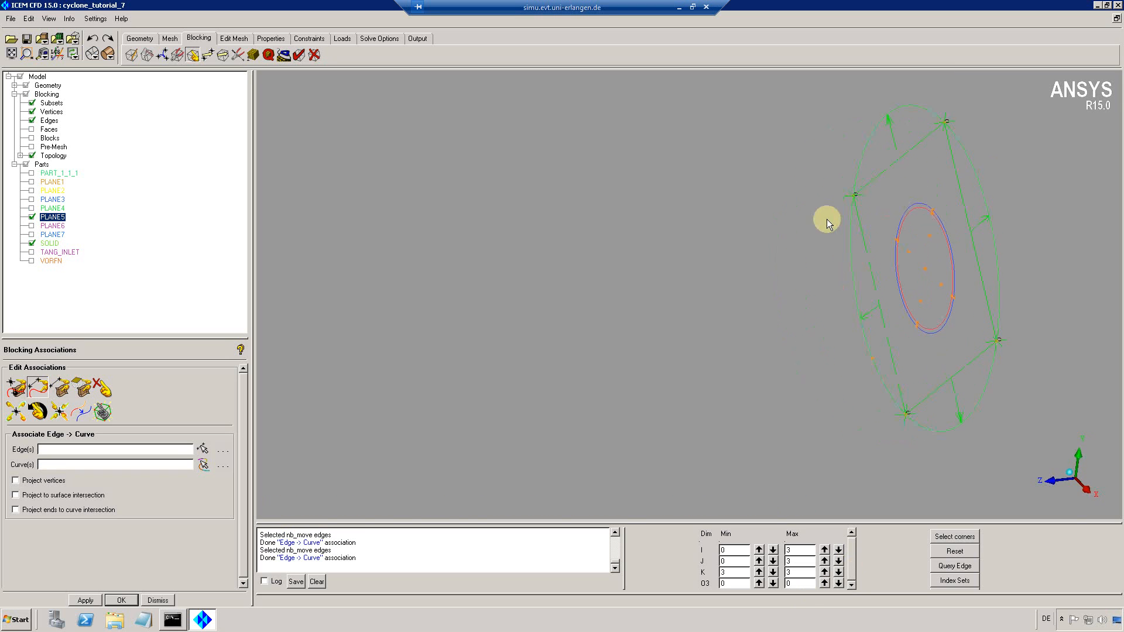
Restore the O3 maximum to 3, display PLANE6 instead of PLANE5, and set both K limits to 2.
middle_drag(960, 262, 689, 293)
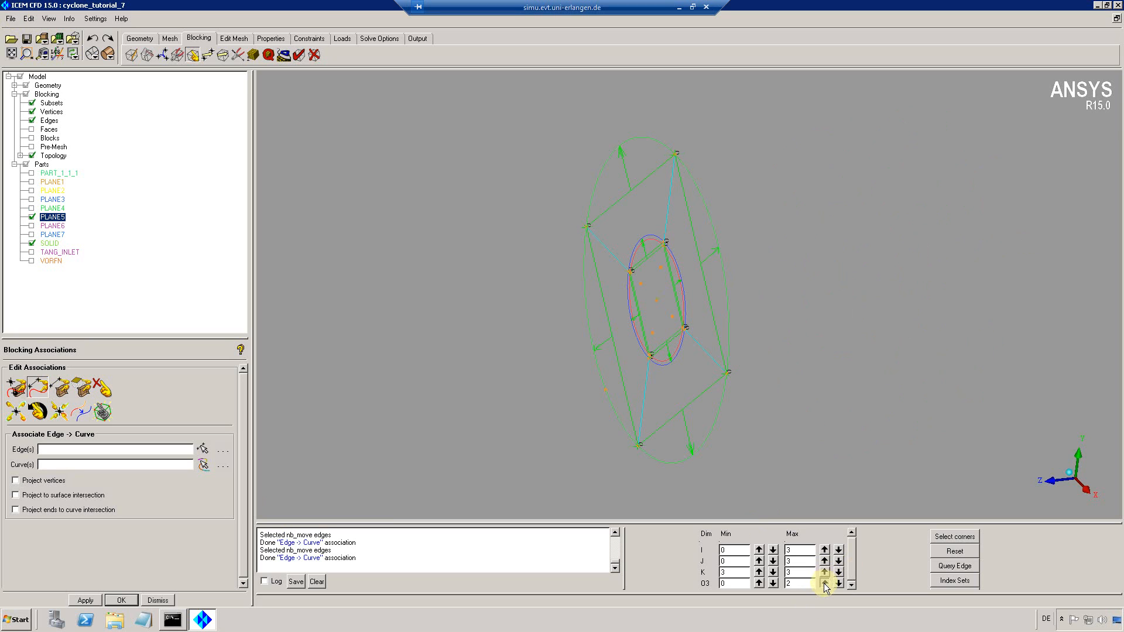
click(23, 221)
click(32, 226)
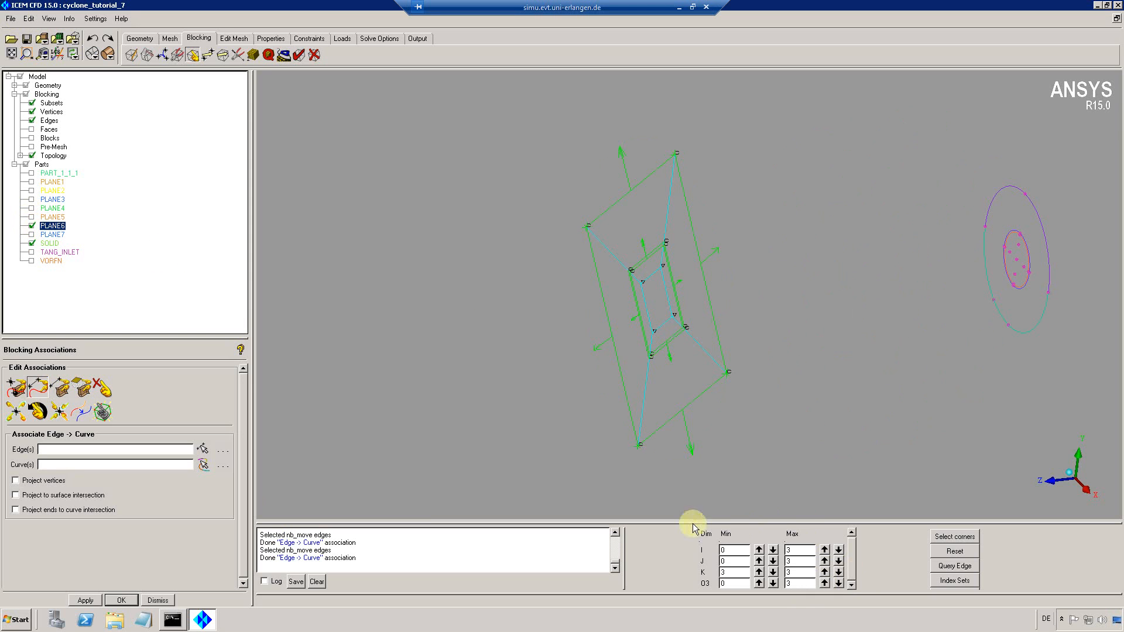
click(838, 571)
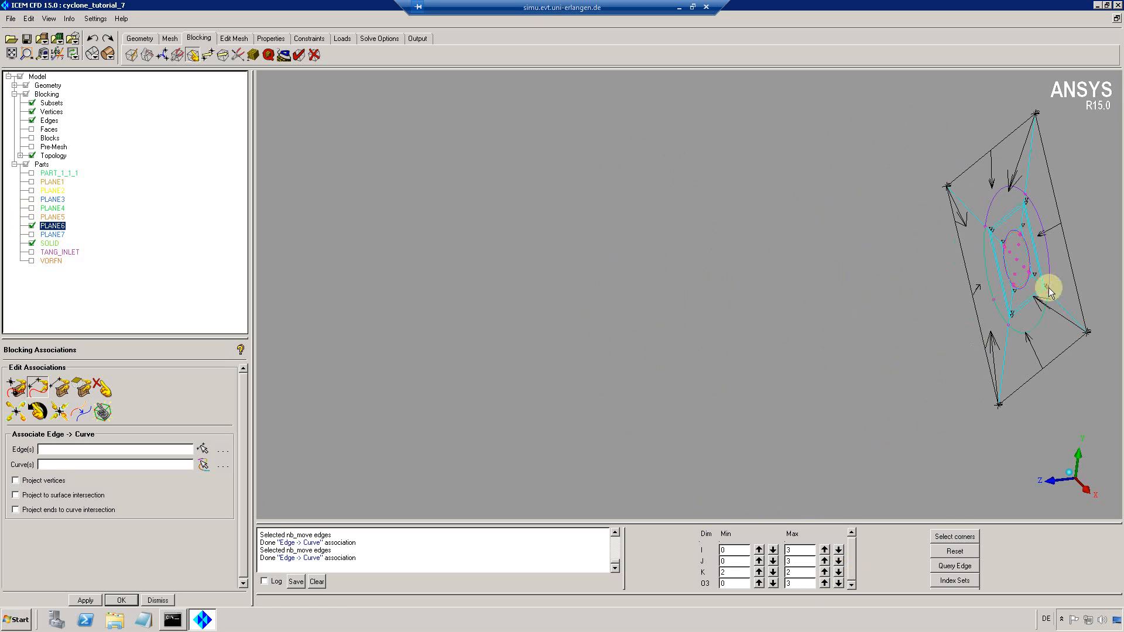
drag(1048, 290, 780, 291)
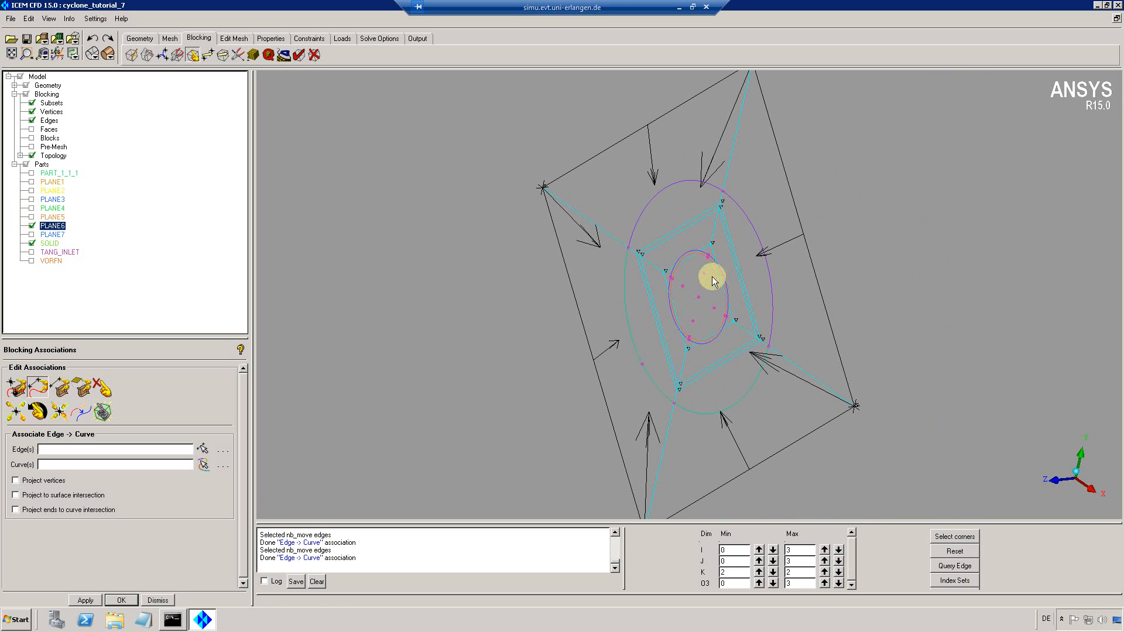
drag(712, 276, 702, 243)
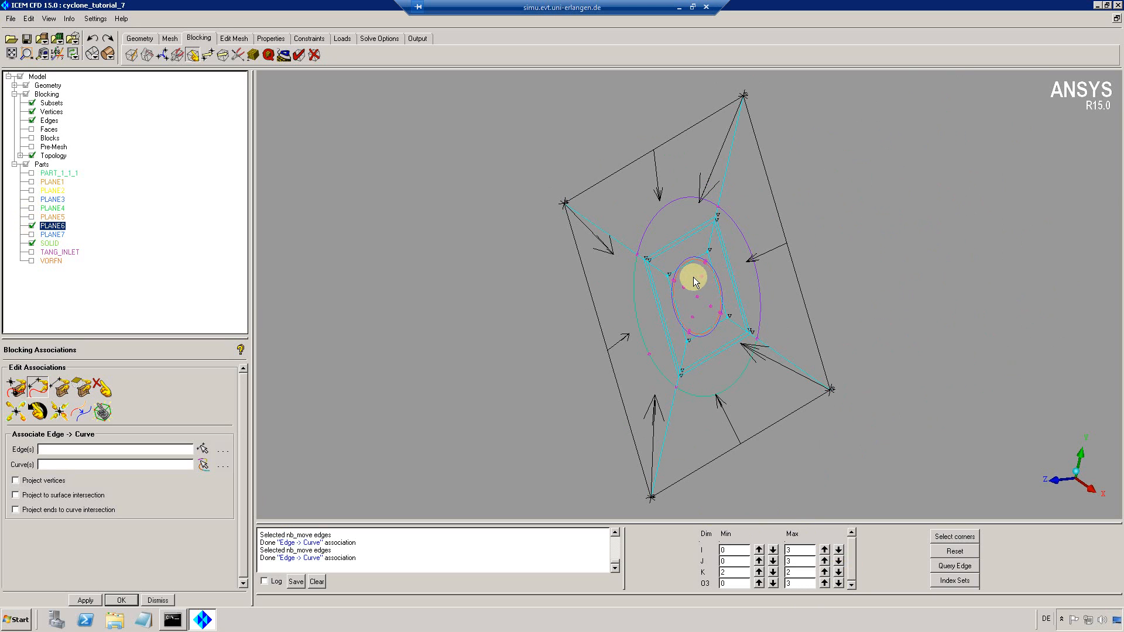
scroll(693, 276, down, 3)
scroll(693, 276, up, 3)
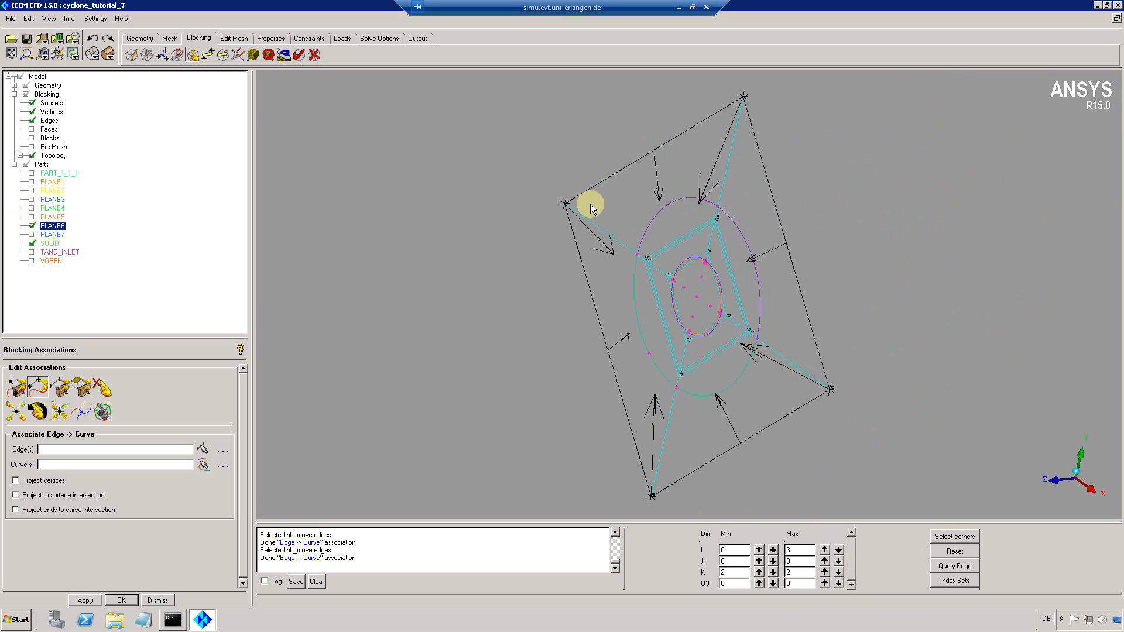
In a fitted front view, associate the innermost square's +Y vertex with PLANE6's innermost +Y point.
click(10, 388)
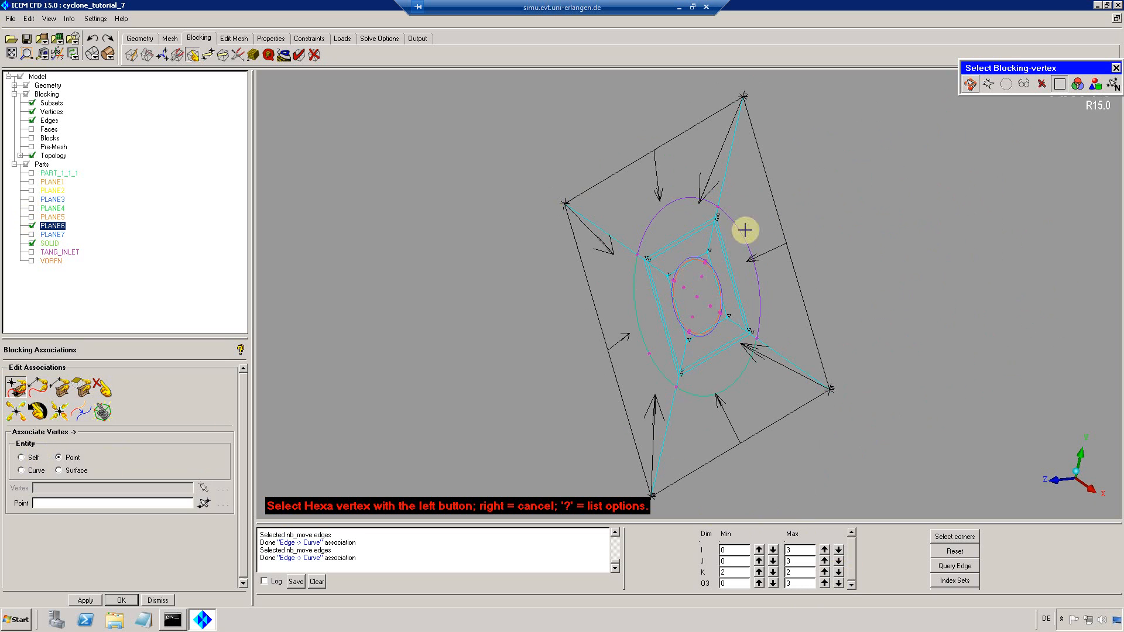
scroll(711, 259, up, 1)
scroll(711, 258, up, 2)
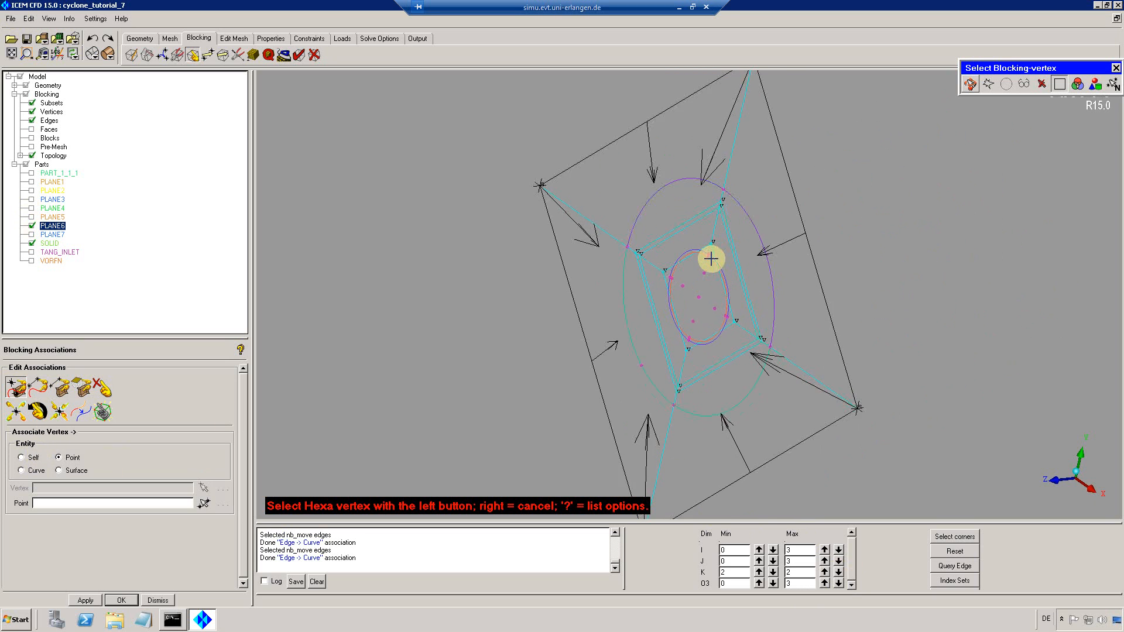
click(49, 19)
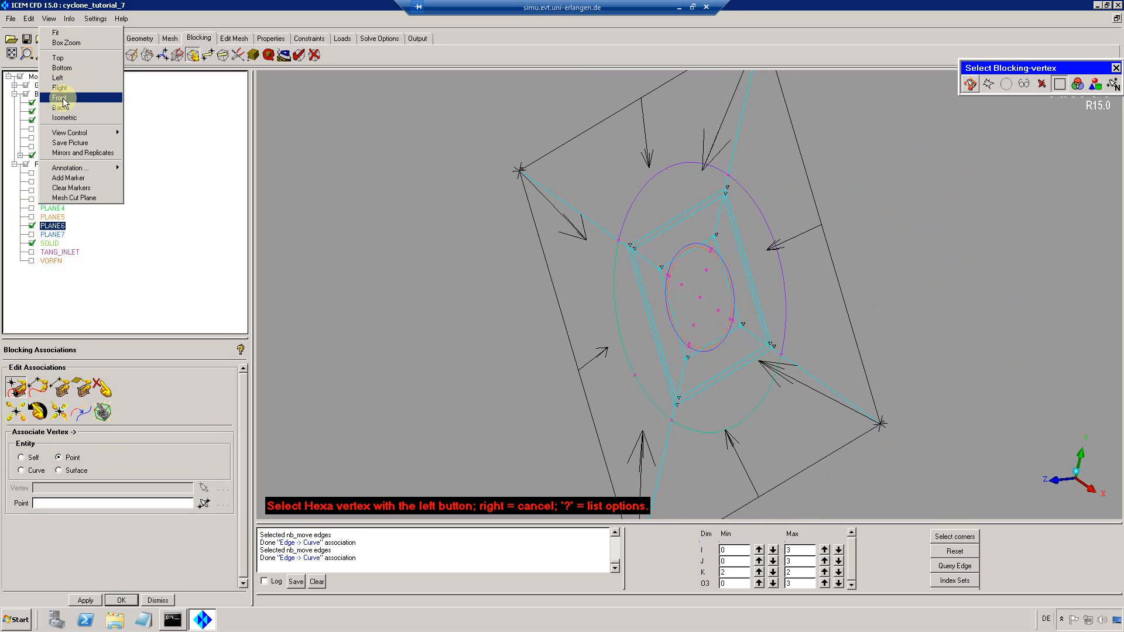
click(58, 58)
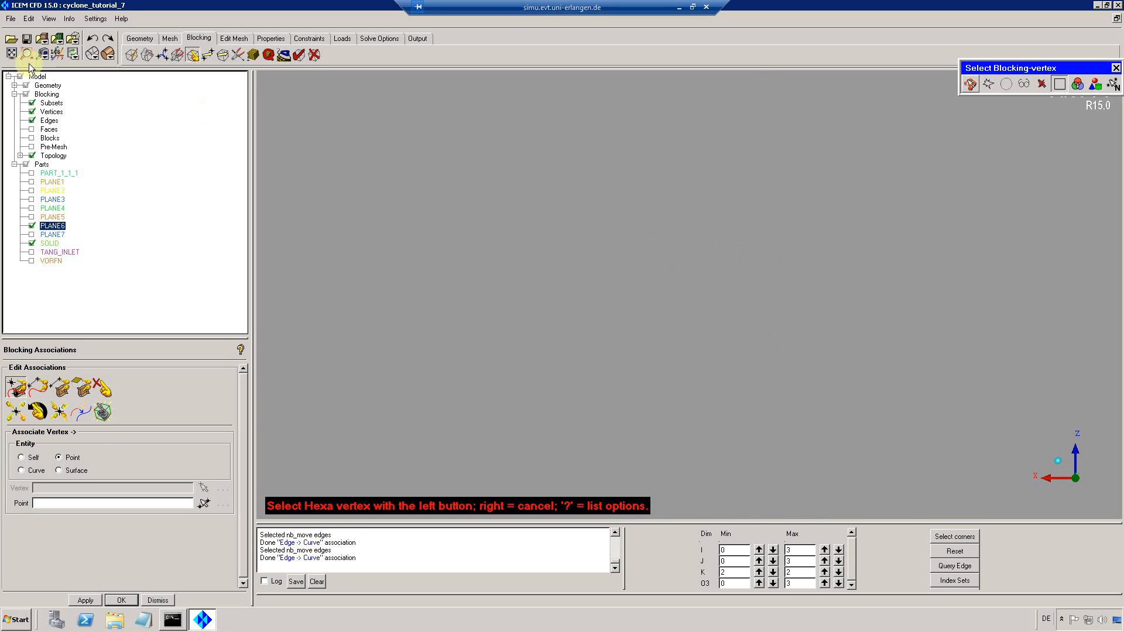
click(11, 55)
click(50, 18)
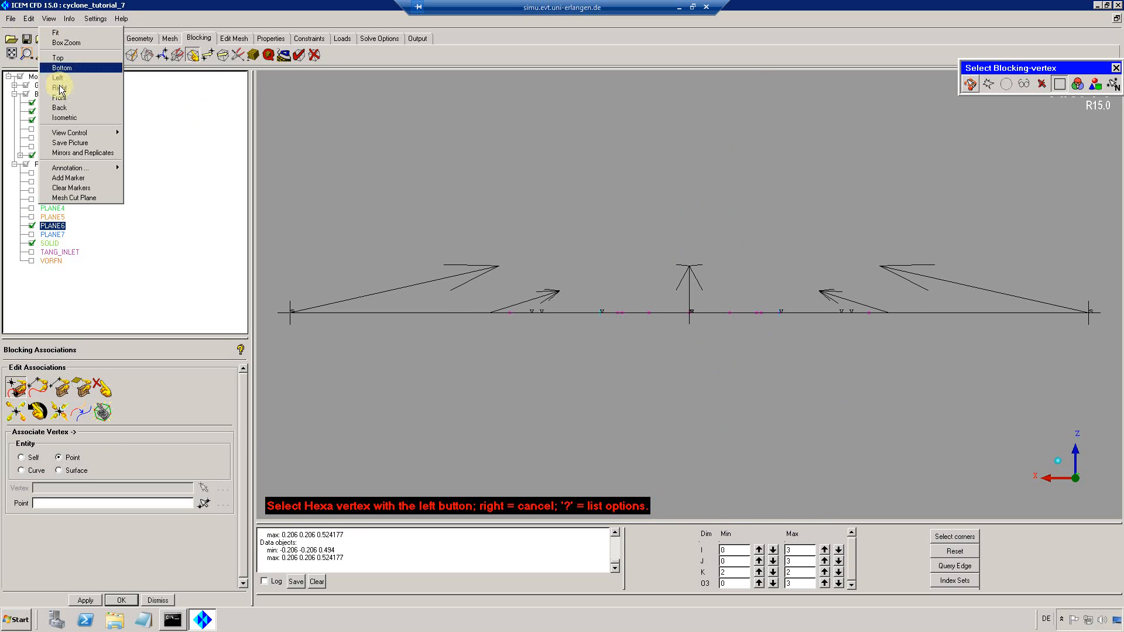
click(60, 97)
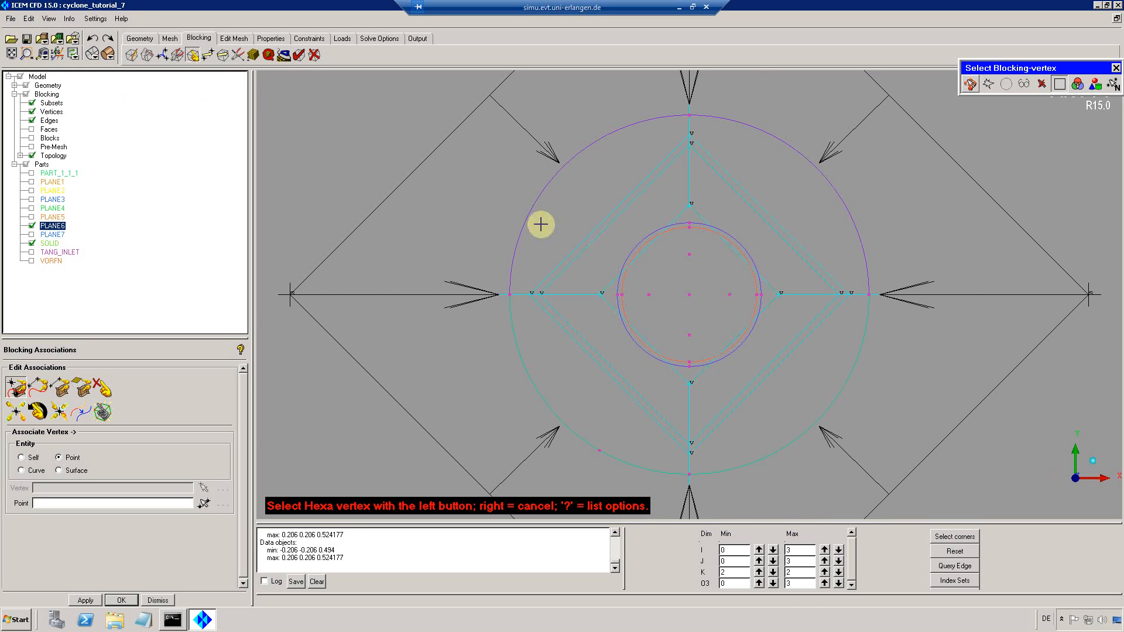
click(691, 203)
click(691, 243)
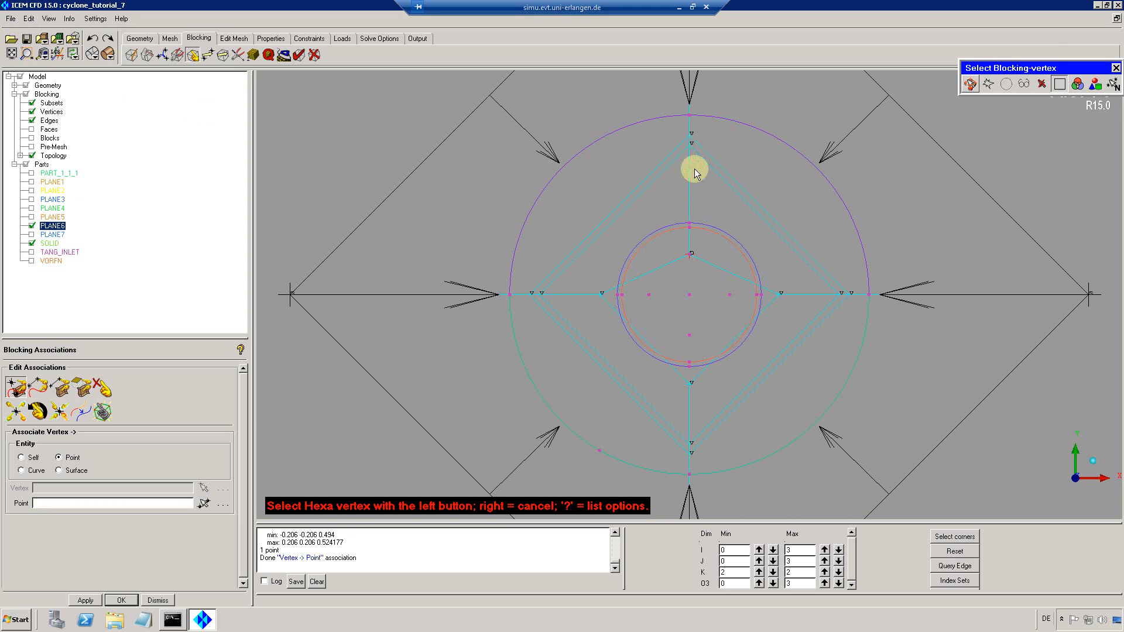
Associate the three remaining +Y vertices with the +Y points of PLANE6's smaller inner, larger inner and outer circles.
click(692, 165)
click(691, 234)
click(688, 132)
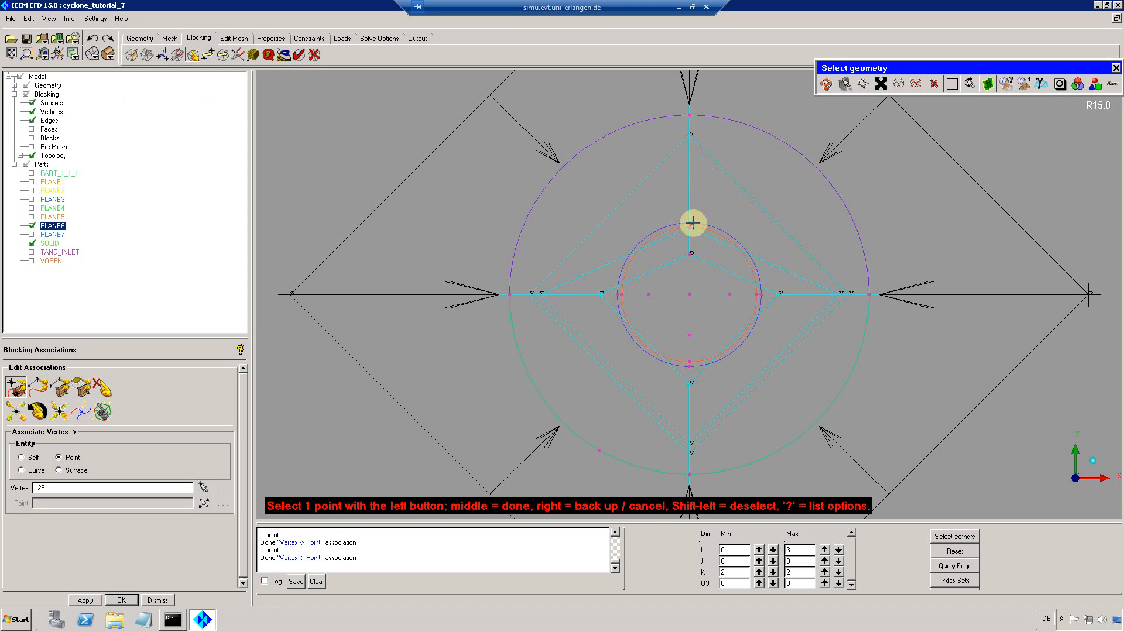
click(692, 227)
scroll(705, 234, down, 5)
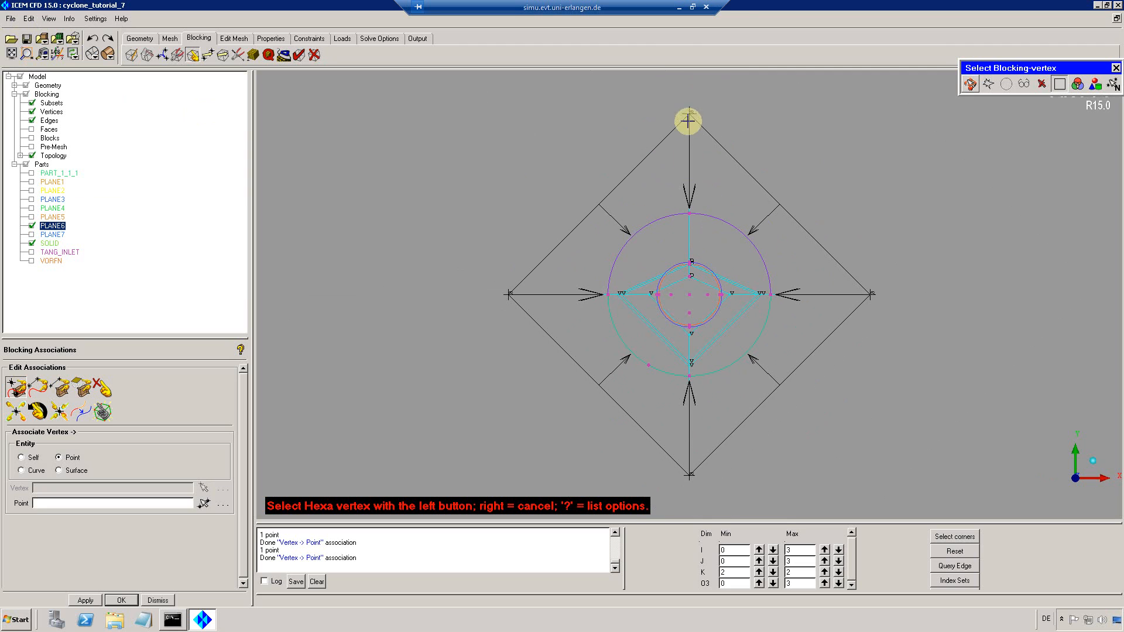
click(690, 114)
click(691, 223)
scroll(747, 316, up, 3)
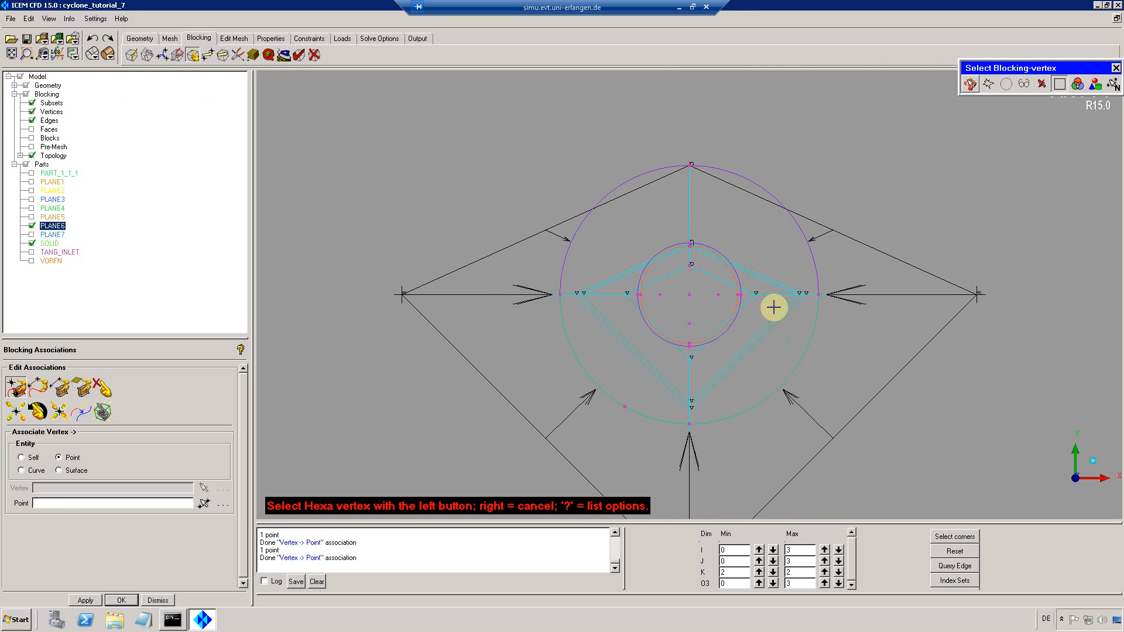
Associate the four +X vertices with the +X points of PLANE6's innermost square, smaller inner circle, larger inner circle and outer circle.
click(752, 295)
click(718, 294)
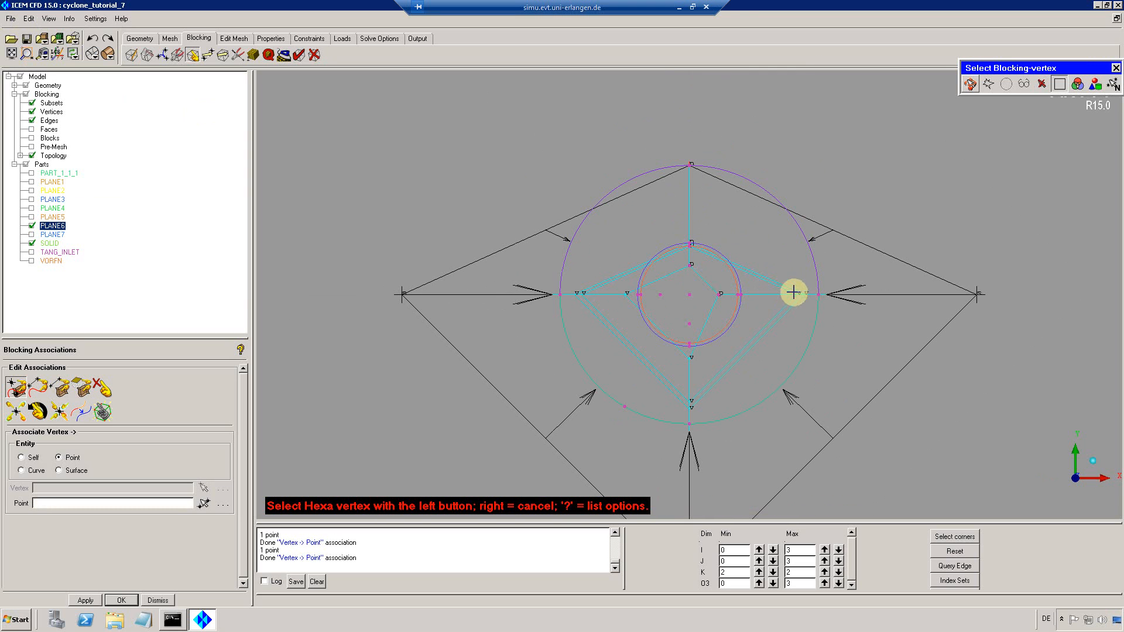
click(748, 297)
click(739, 294)
click(803, 295)
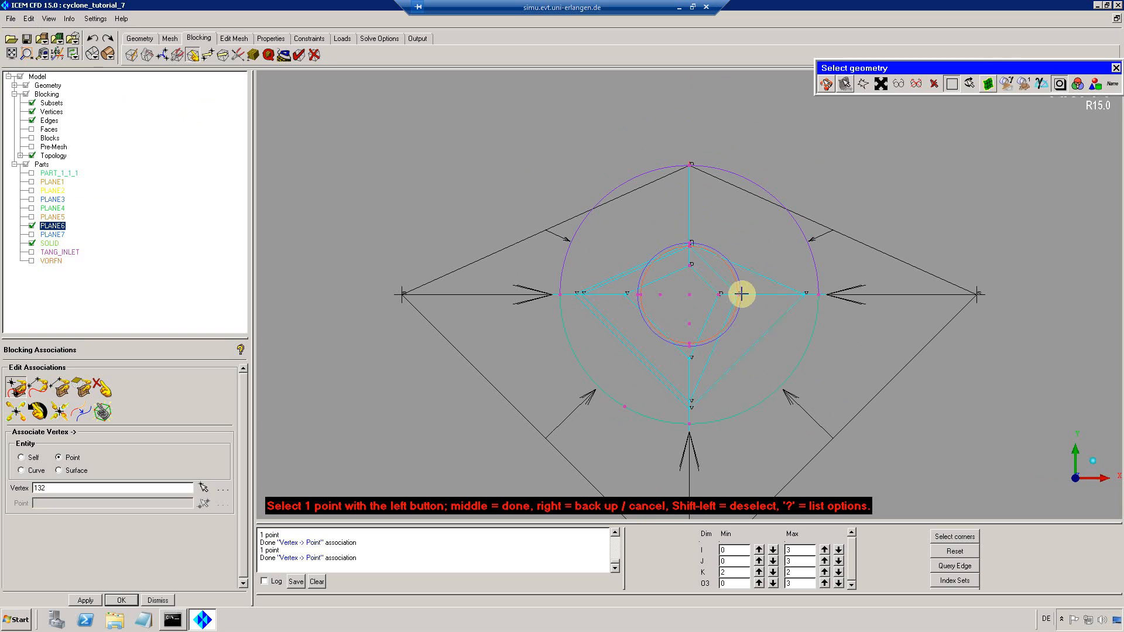
click(741, 295)
click(976, 293)
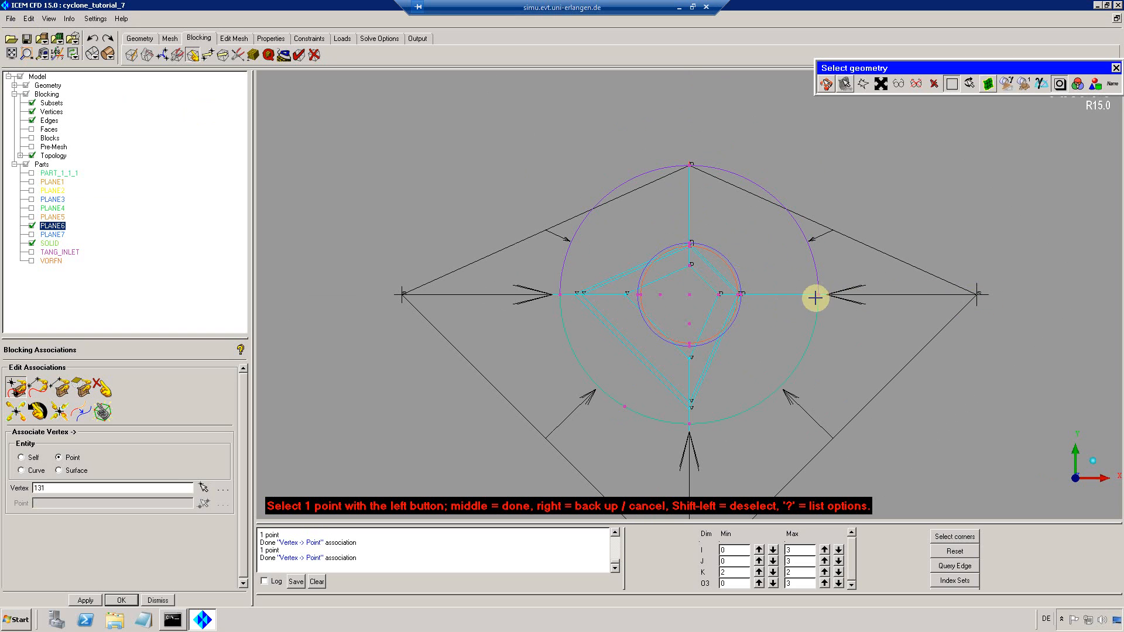
click(818, 294)
Associate the four -Y vertices, from the innermost to the outermost, with PLANE6's corresponding -Y points.
click(689, 359)
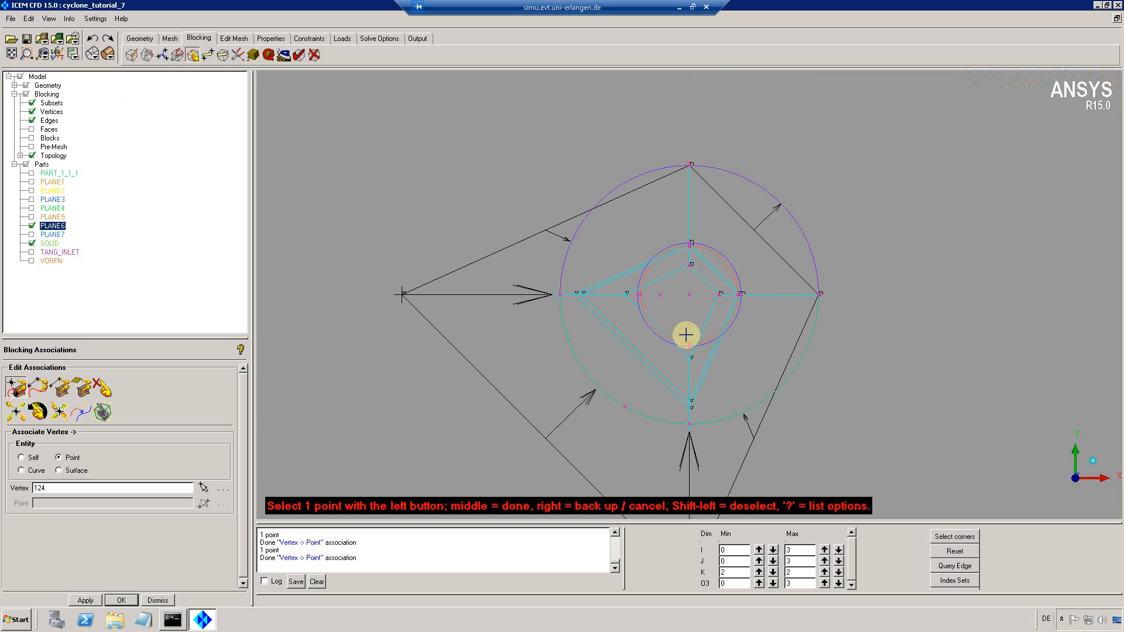
click(688, 327)
click(689, 399)
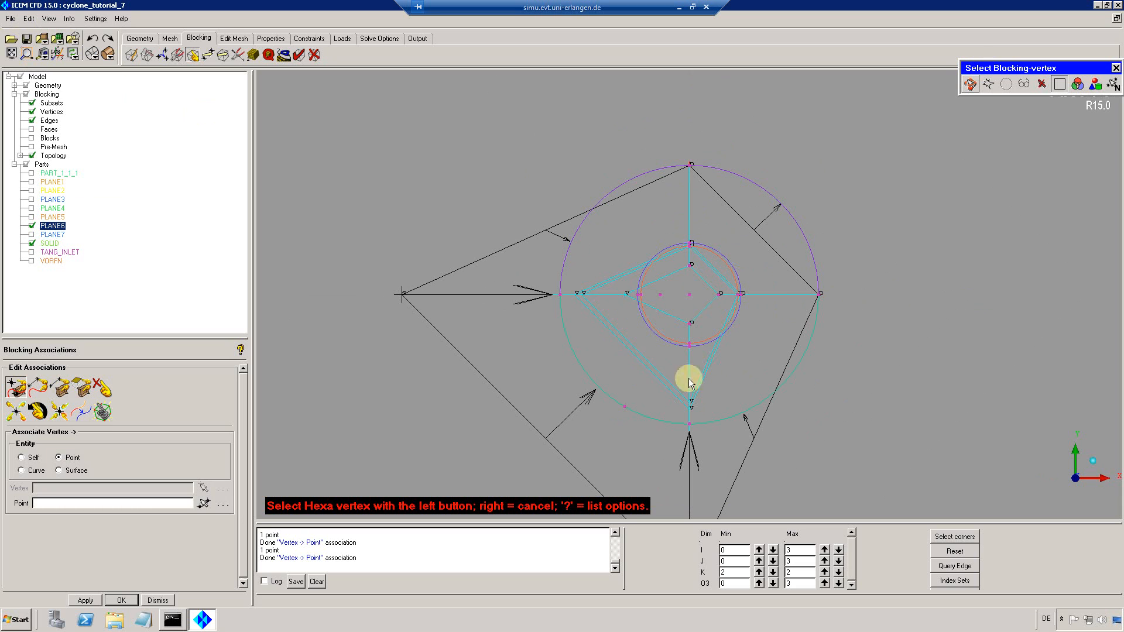
click(687, 342)
click(688, 412)
click(690, 346)
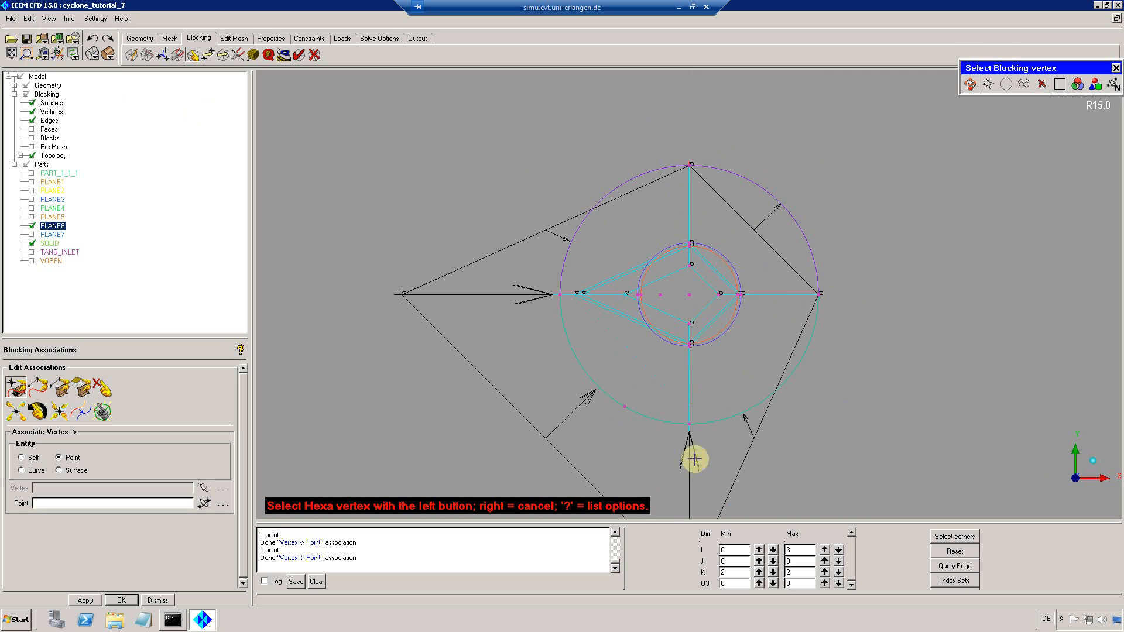
scroll(687, 384, down, 1)
scroll(688, 383, down, 2)
click(692, 473)
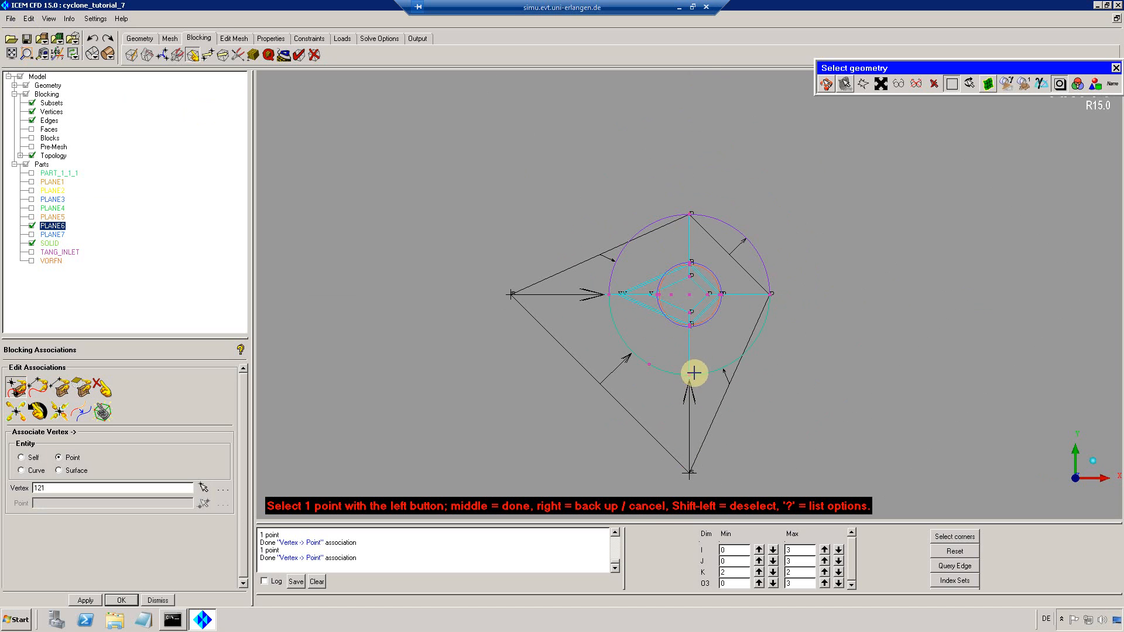
click(692, 374)
Associate the four -X vertices, from the innermost to the outermost, with PLANE6's corresponding -X points.
scroll(687, 343, up, 3)
click(616, 293)
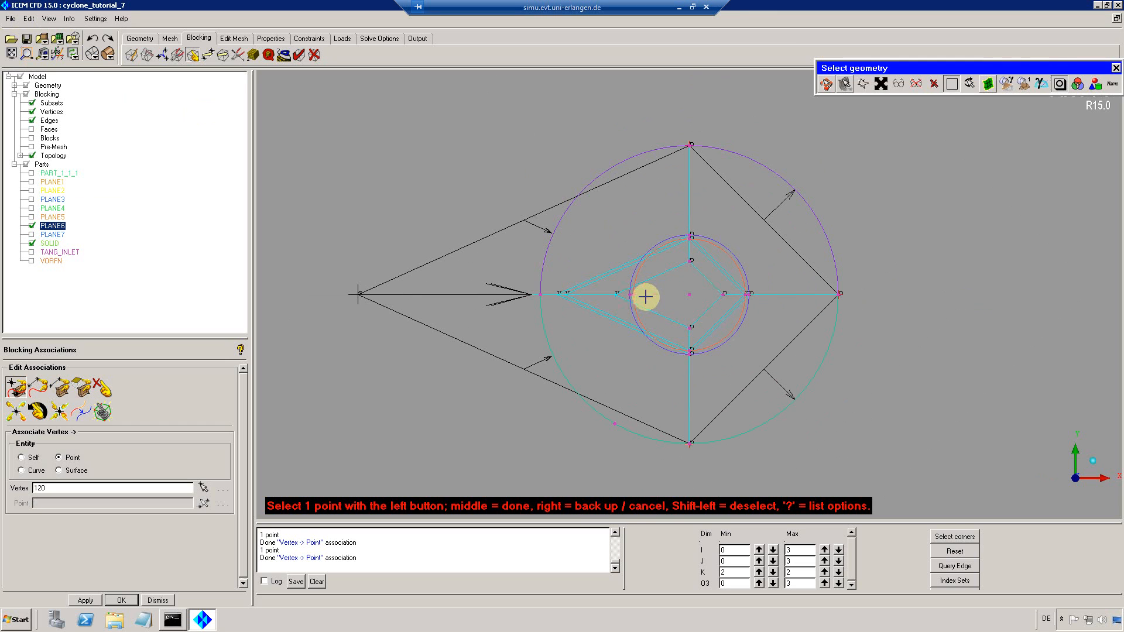
click(653, 295)
click(568, 293)
click(635, 292)
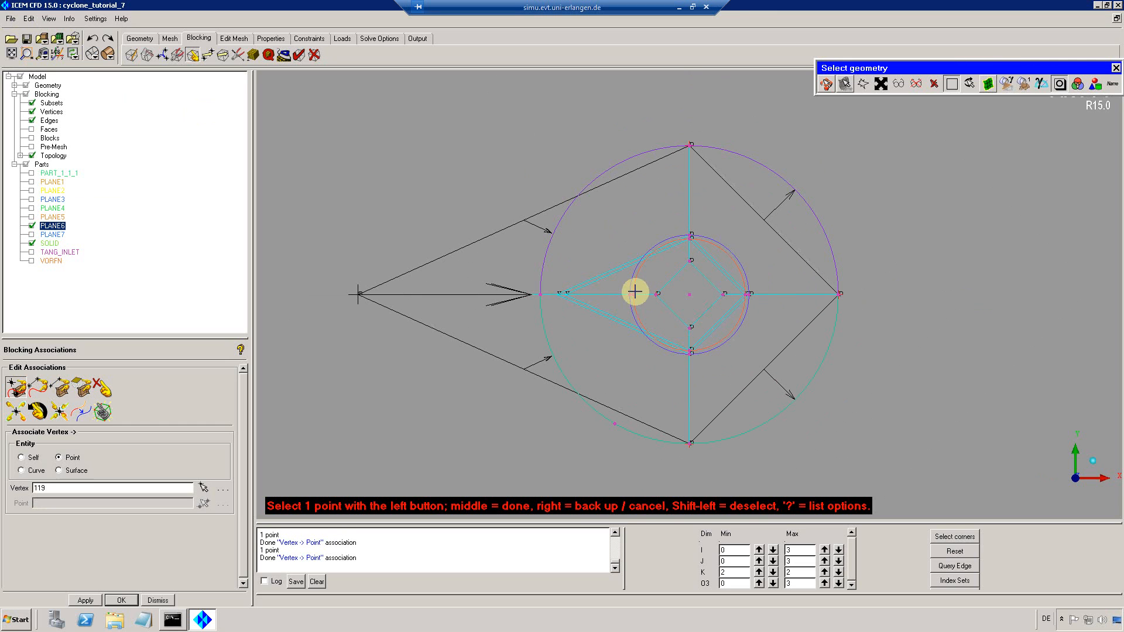
click(559, 293)
click(630, 294)
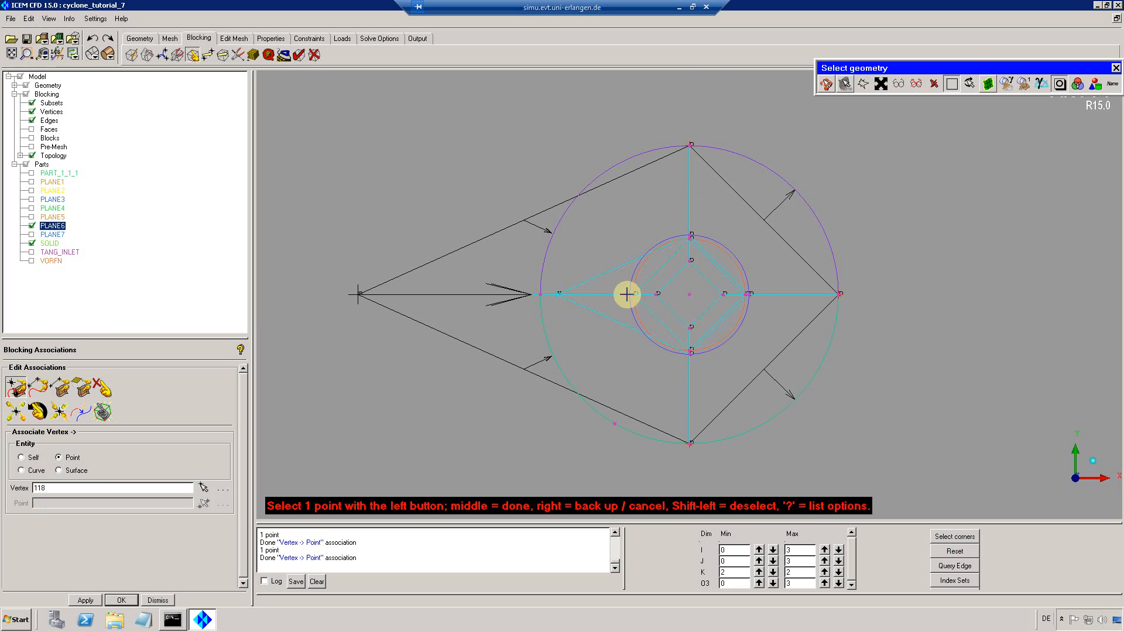
click(627, 294)
click(358, 295)
click(541, 293)
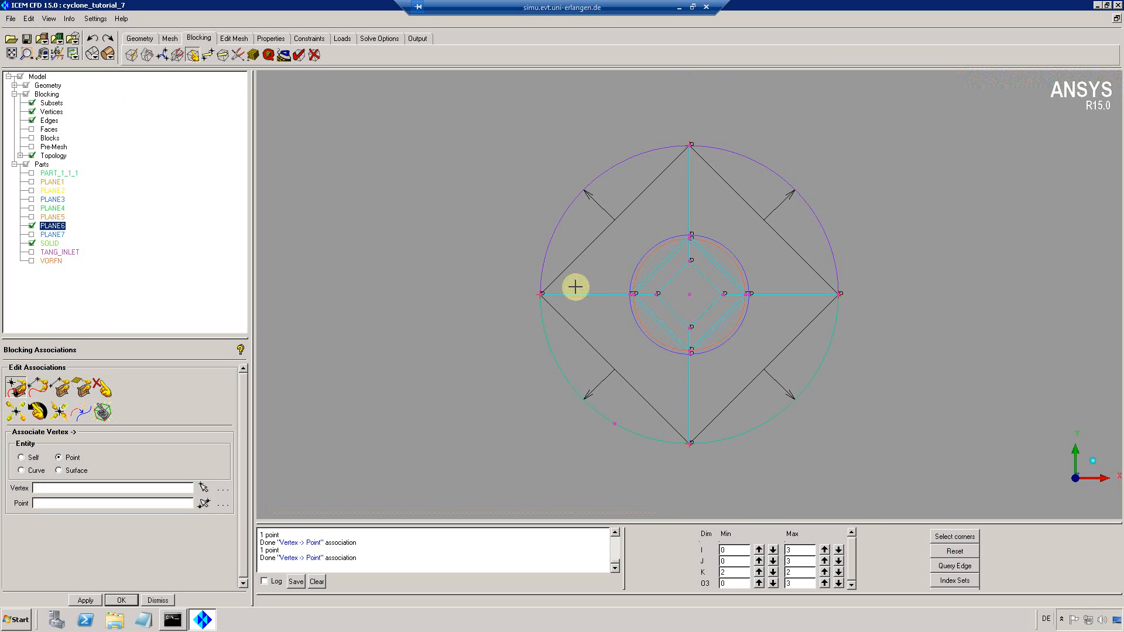
Set both O3 limits to 2 and associate all visible block edges with PLANE6's smaller inner circle.
drag(700, 249, 422, 202)
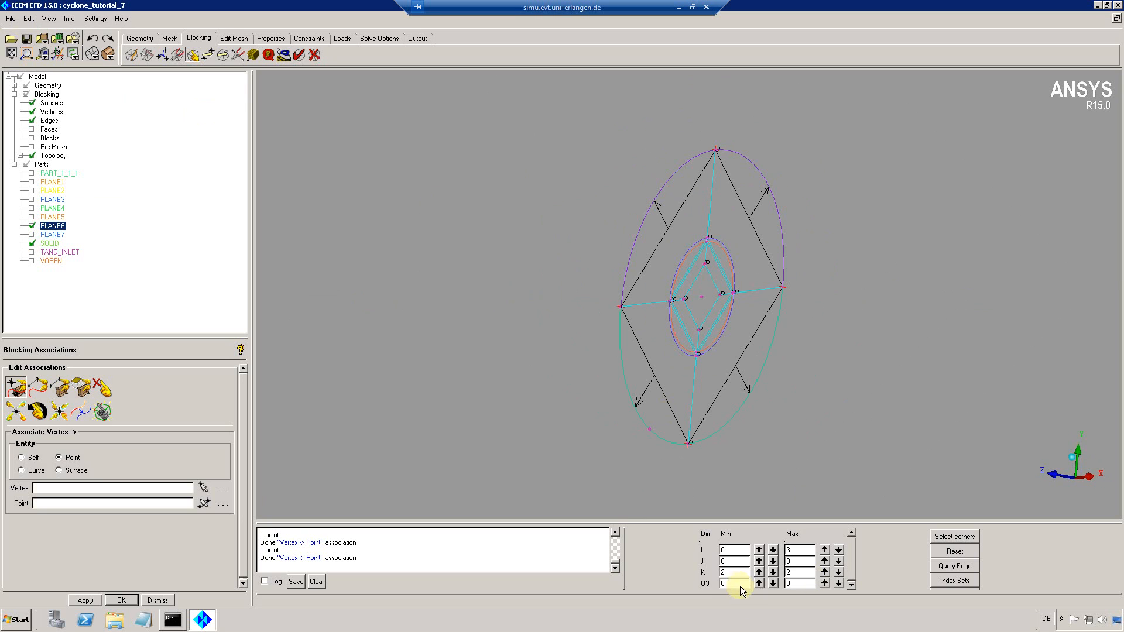
drag(740, 585, 705, 585)
key(Tab)
text(2)
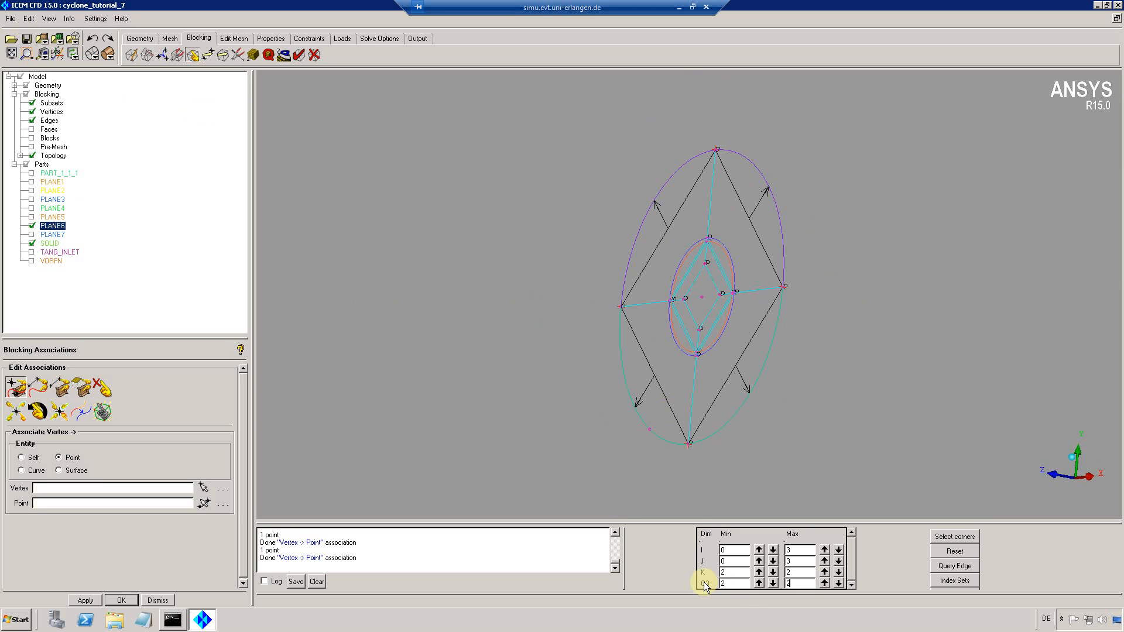
key(Return)
drag(722, 262, 768, 277)
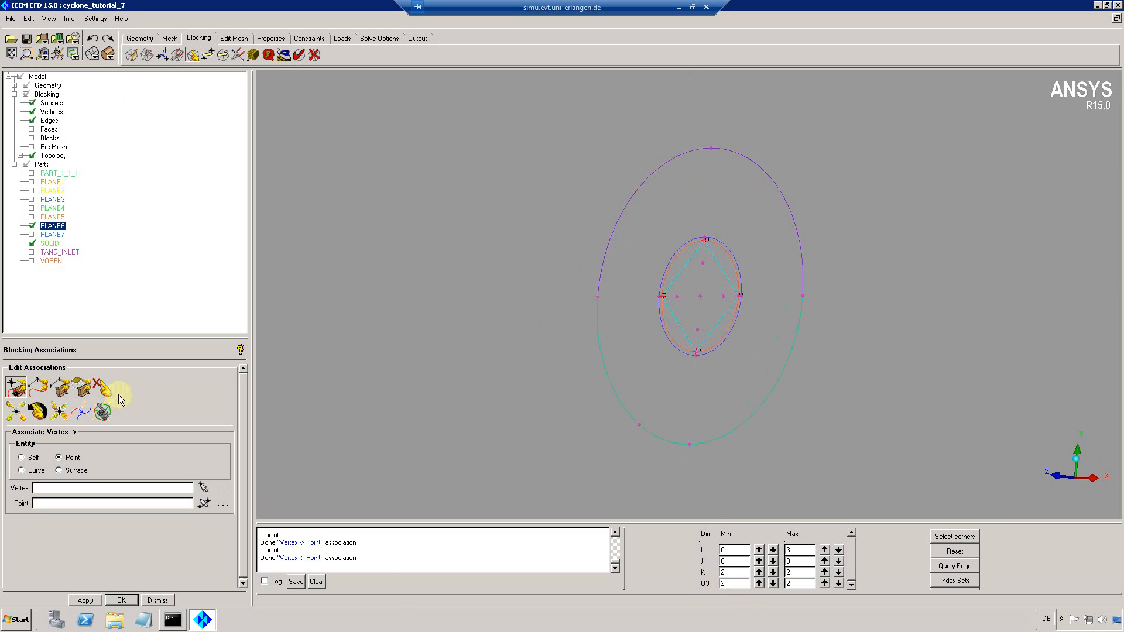
click(31, 388)
key(v)
click(717, 250)
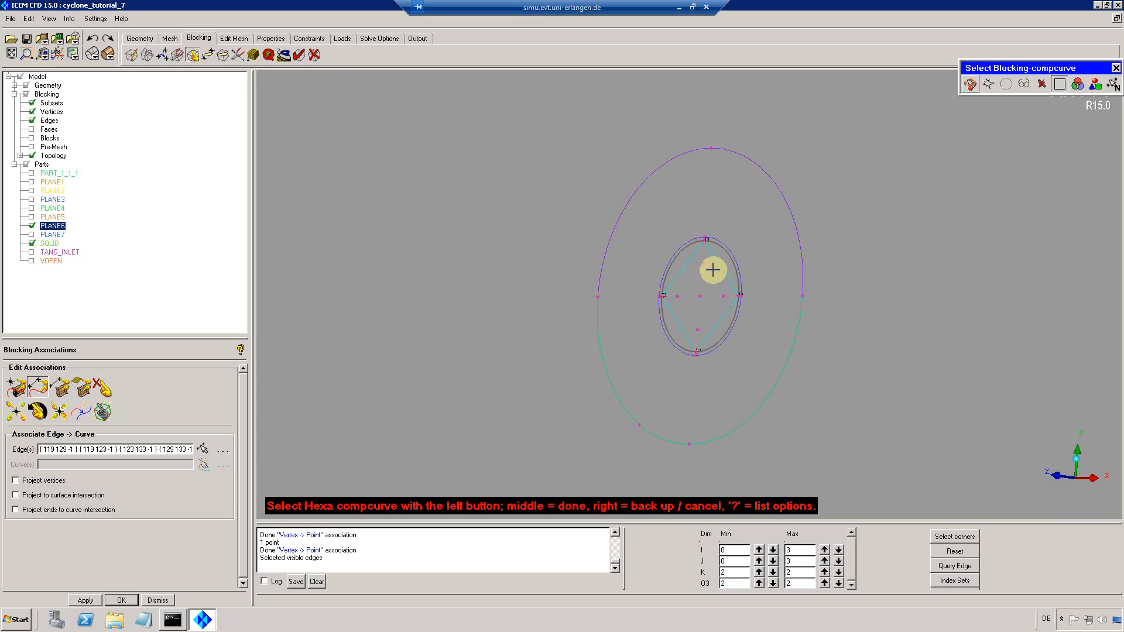
middle_click(809, 493)
Set both O3 limits to 1 and associate all visible block edges with PLANE6's larger inner circle.
click(841, 585)
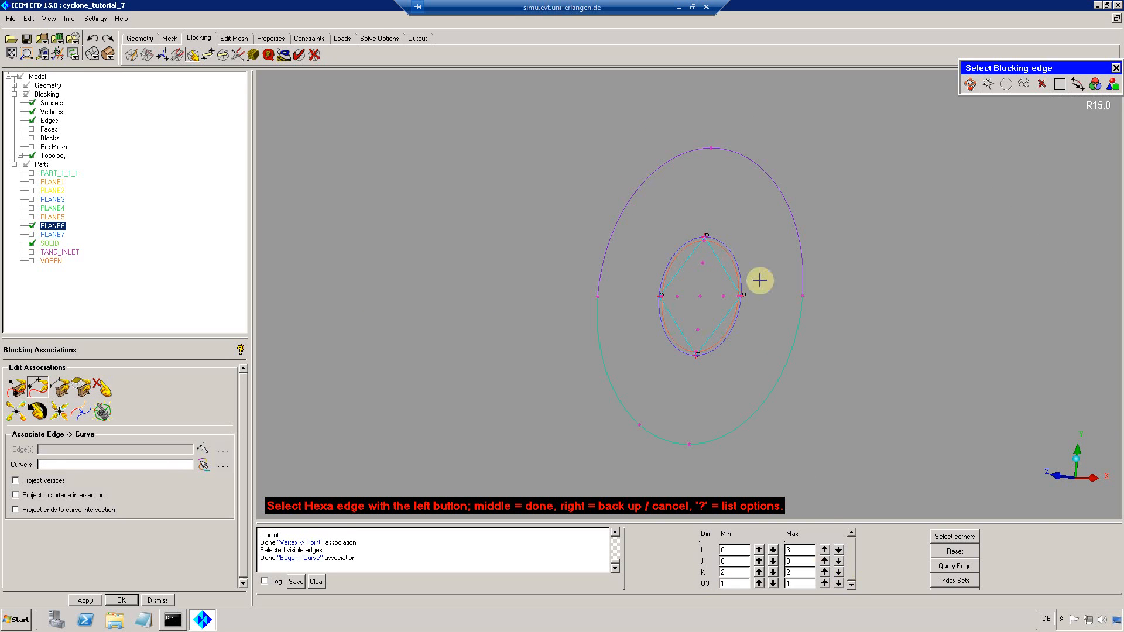
key(v)
click(728, 241)
middle_click(758, 260)
middle_click(809, 416)
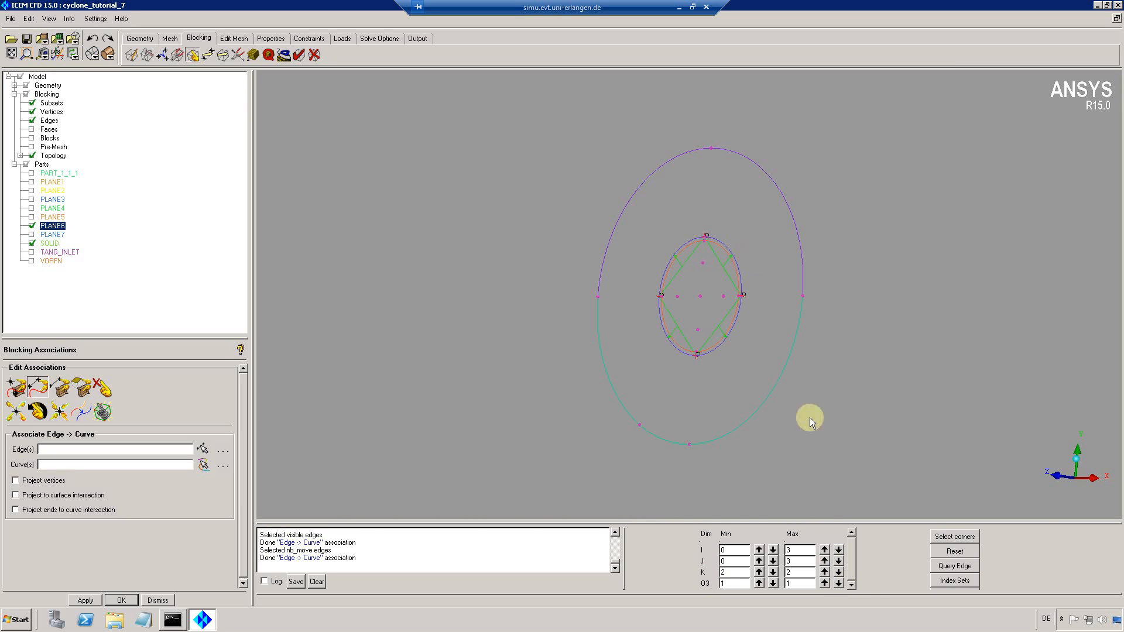
Set both O3 limits to 0 and snap-project the outermost square's vertices onto their associated geometry.
click(839, 584)
key(p)
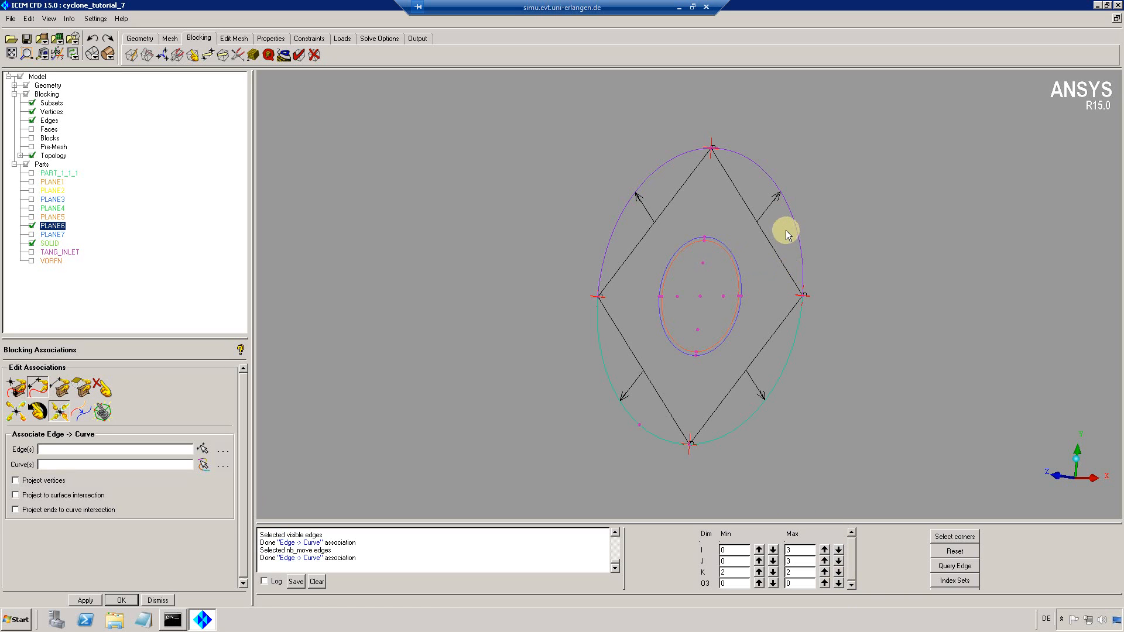
middle_click(783, 222)
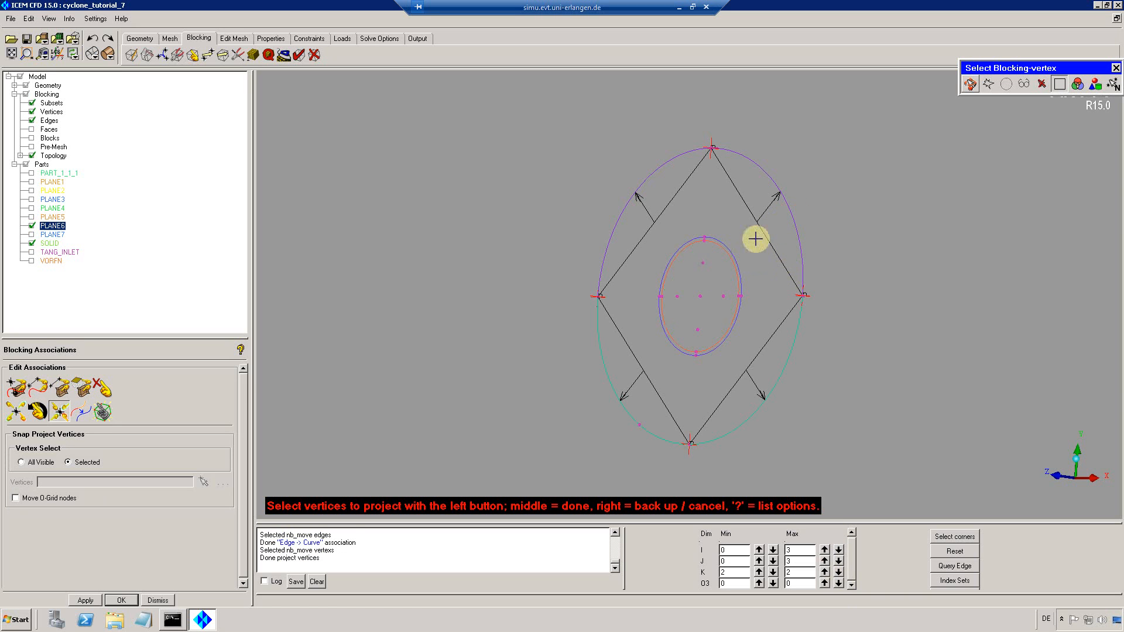
Associate the outermost square's four edges with both curve segments of PLANE6's outer circle.
click(40, 393)
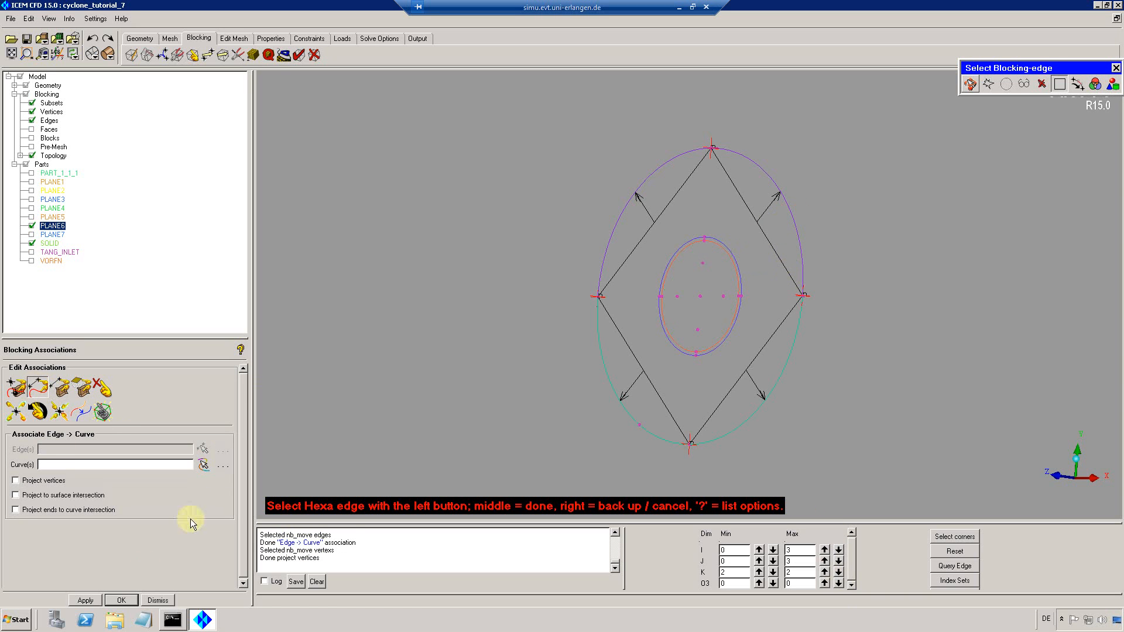
click(730, 180)
click(686, 186)
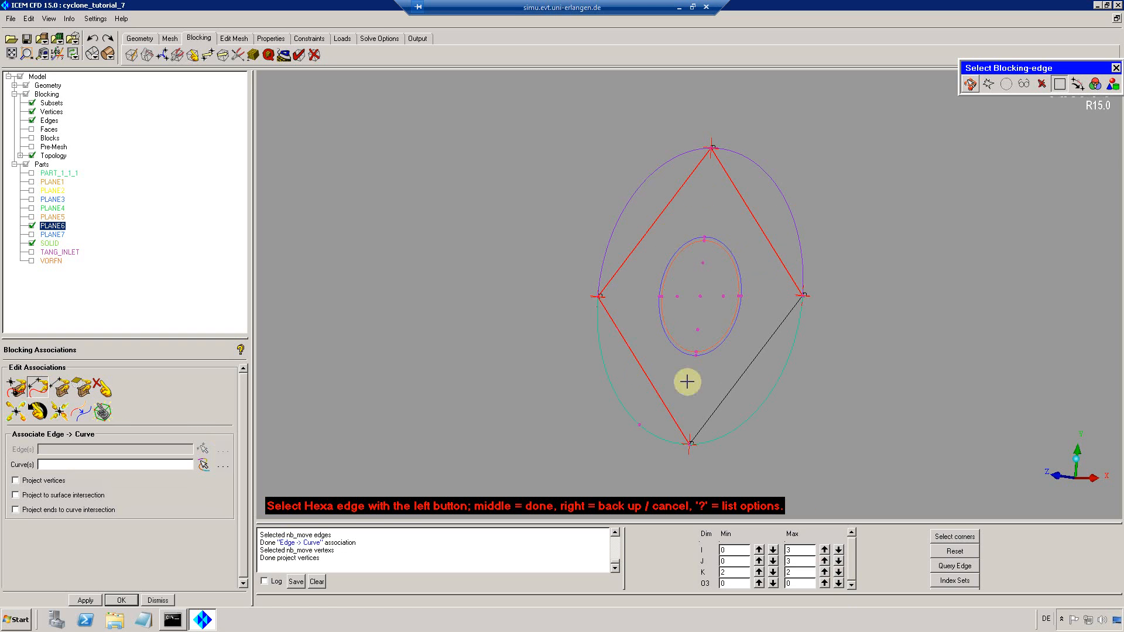
click(641, 383)
click(736, 387)
middle_click(825, 334)
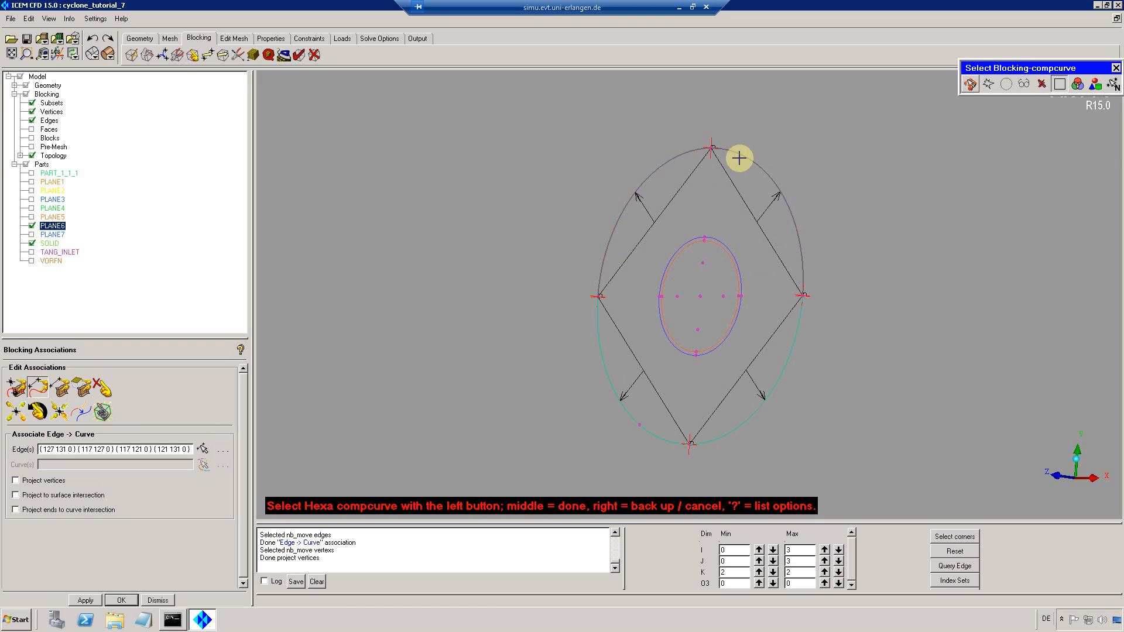
click(791, 350)
middle_click(861, 285)
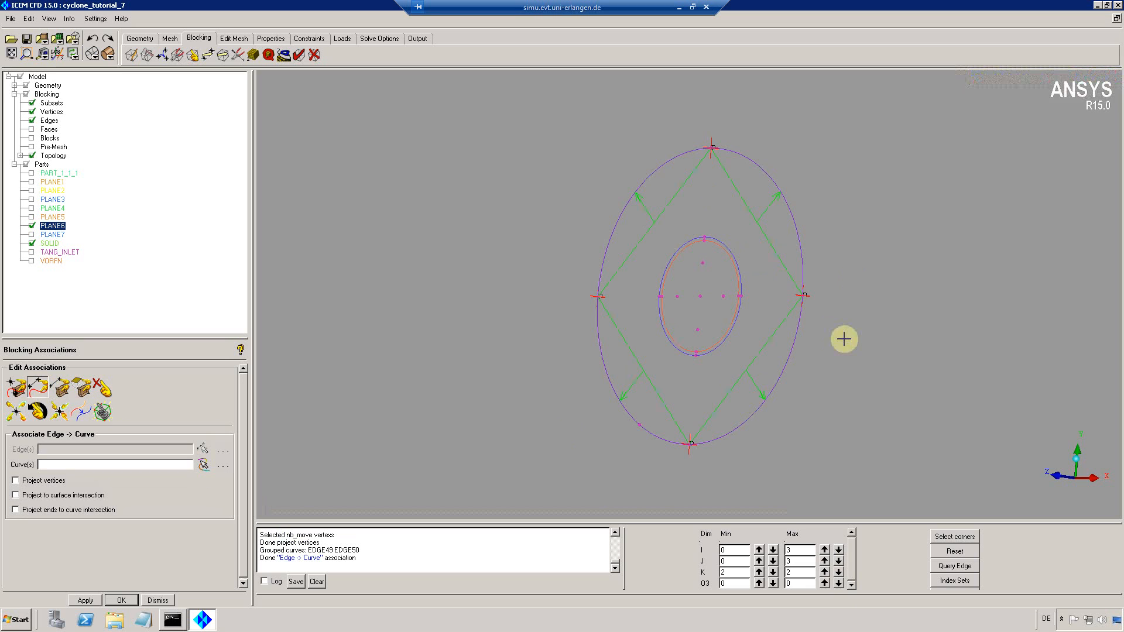
middle_click(834, 269)
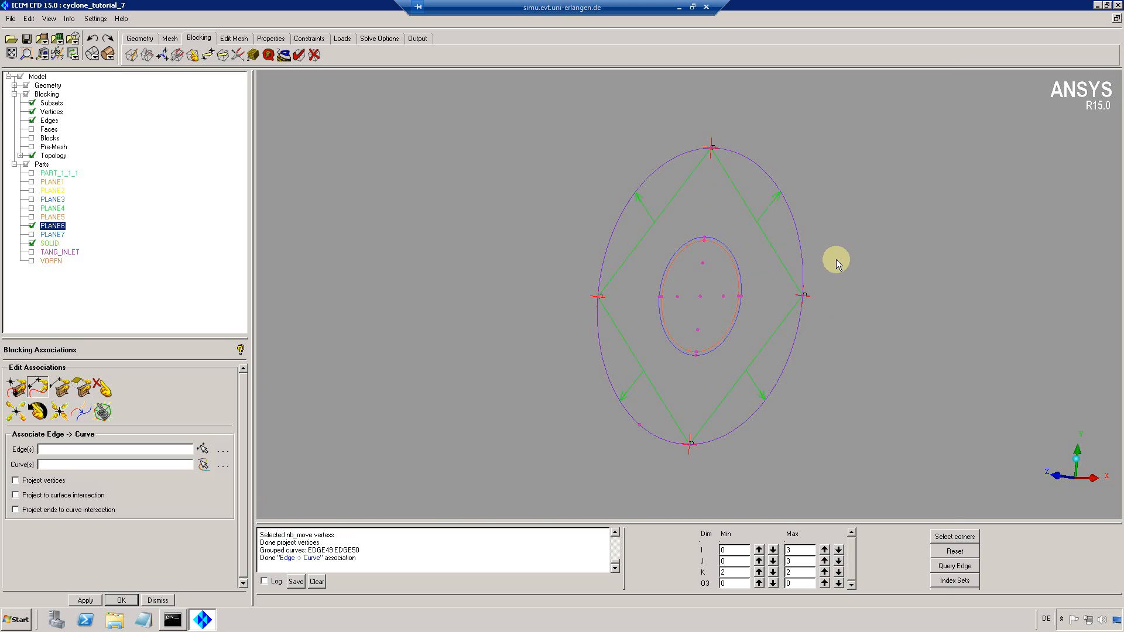
Restore the O3 maximum to 3 and set the K minimum to 1.
click(824, 583)
drag(782, 359, 726, 356)
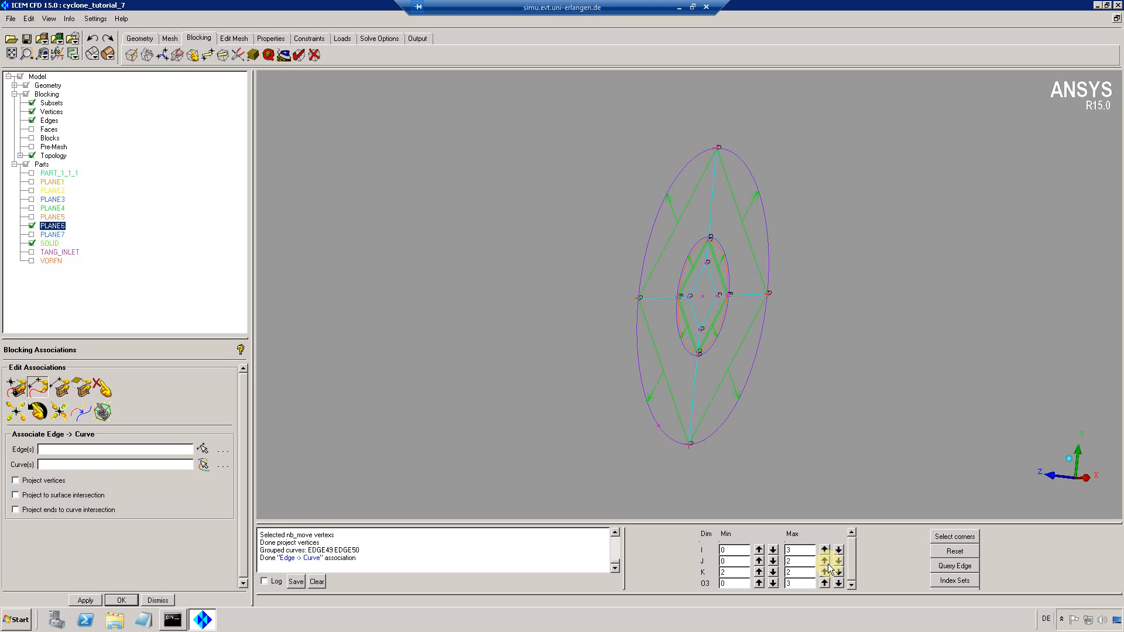
click(772, 572)
drag(804, 338, 728, 126)
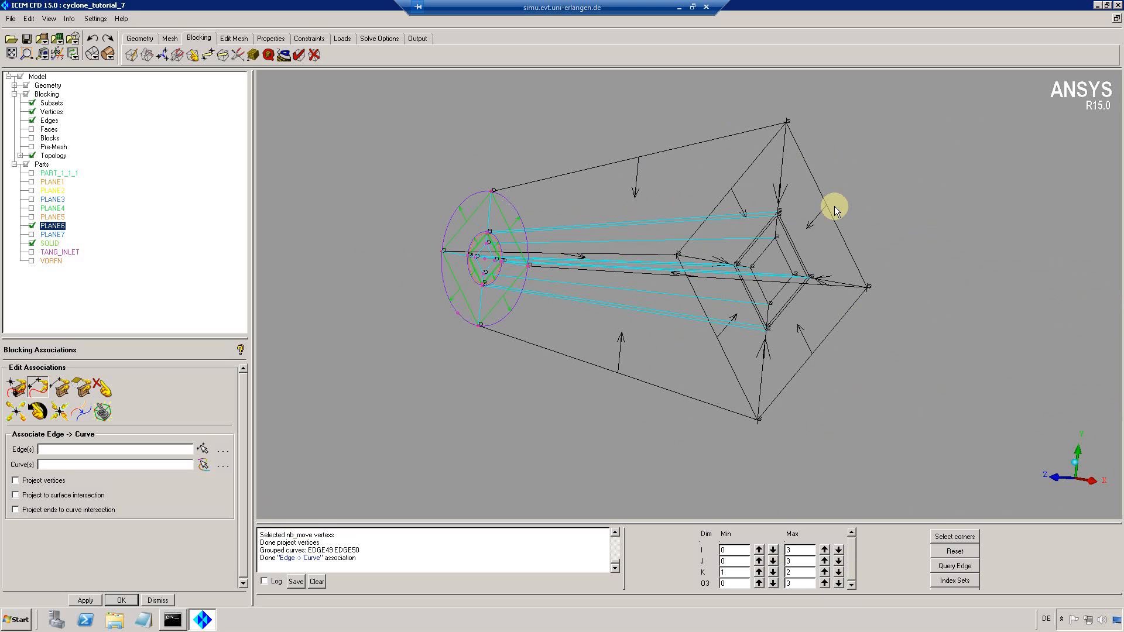
Align the vertices in the XY plane along the outer +Y lengthwise edge, using PLANE6's outer +Y vertex as the reference.
click(208, 55)
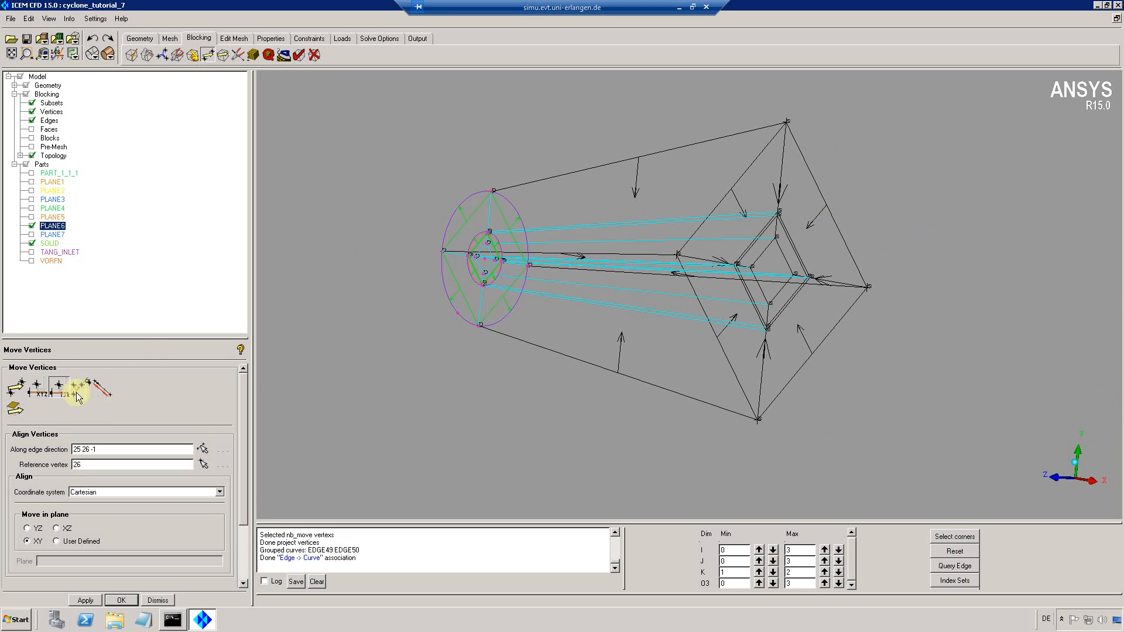
click(59, 394)
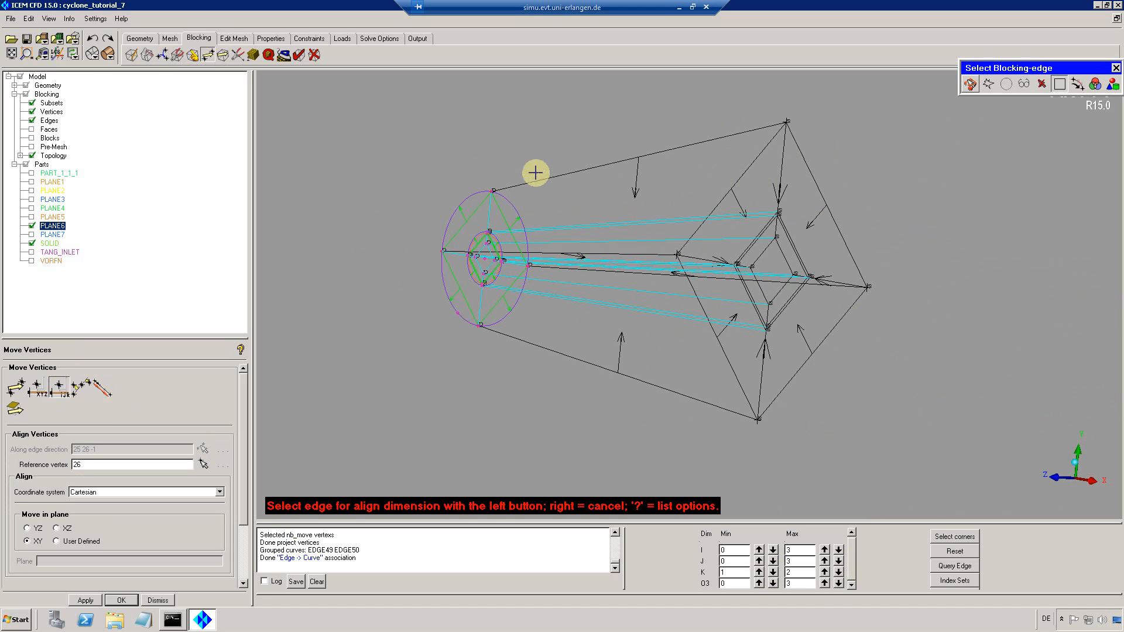
click(519, 191)
click(493, 191)
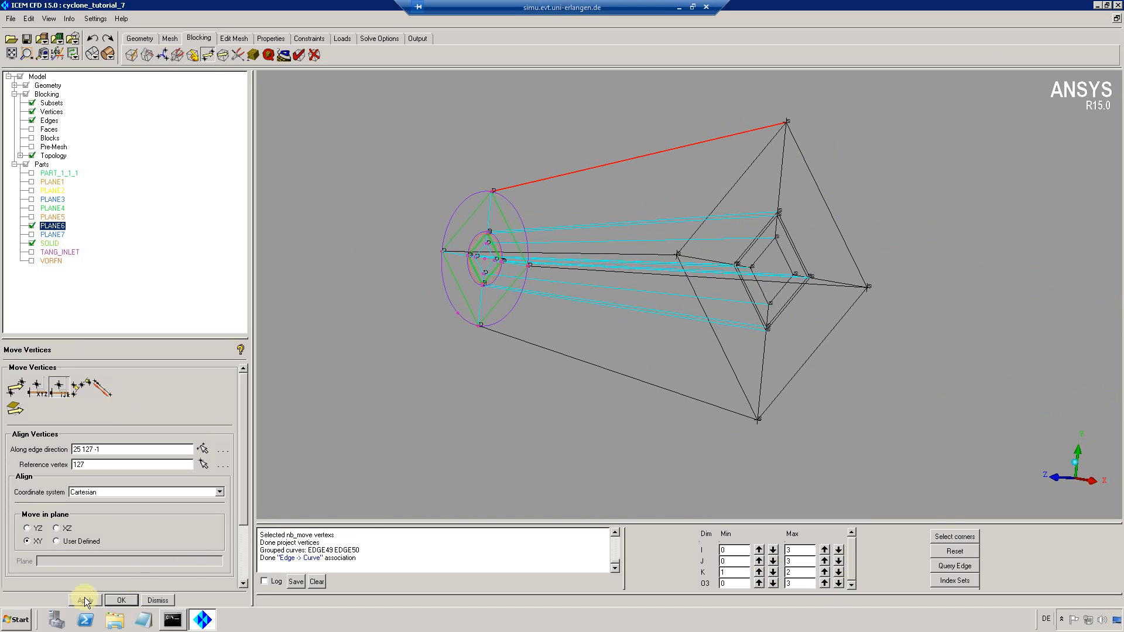
click(85, 600)
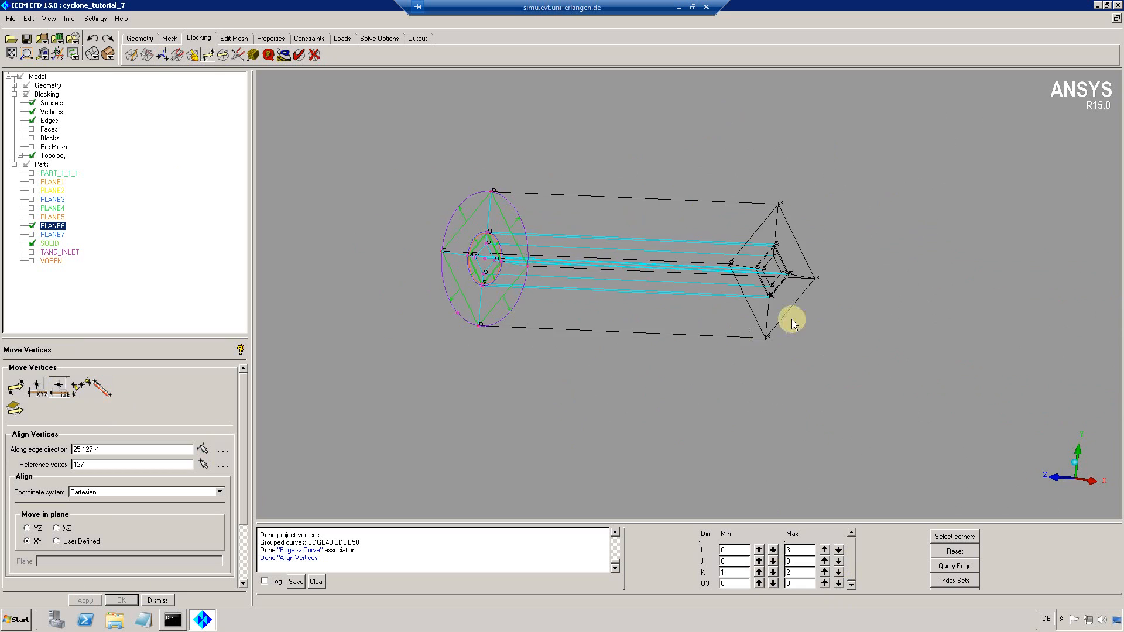
Display PLANE7 instead of PLANE6 and limit the blocking to K index 1 to isolate the cyclone's end cross-section.
drag(791, 319, 736, 346)
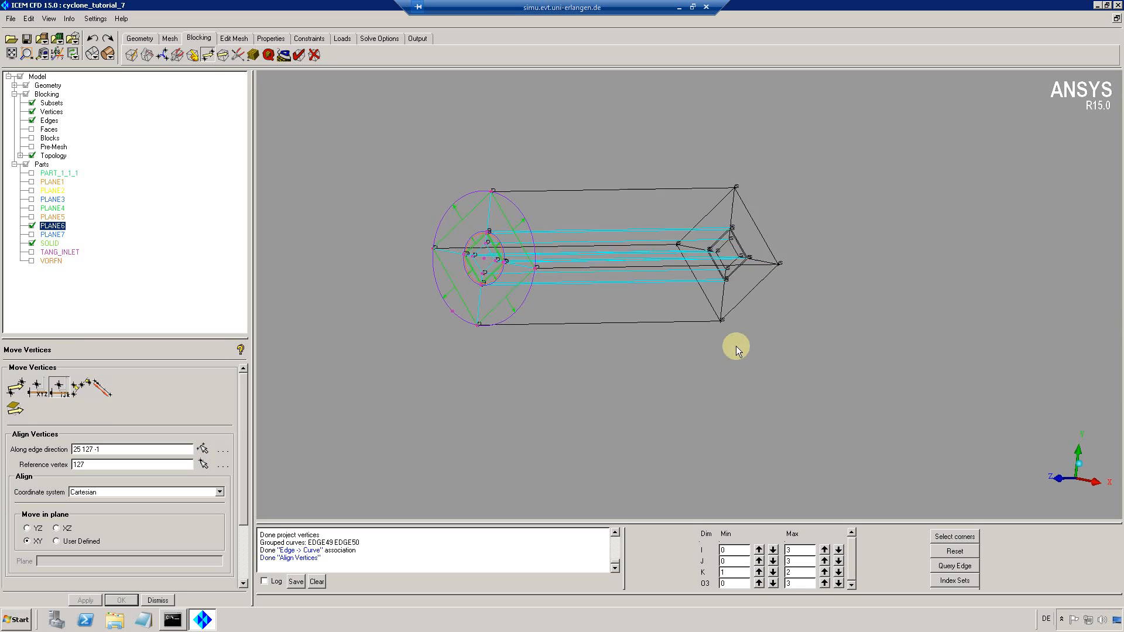
click(31, 227)
click(31, 235)
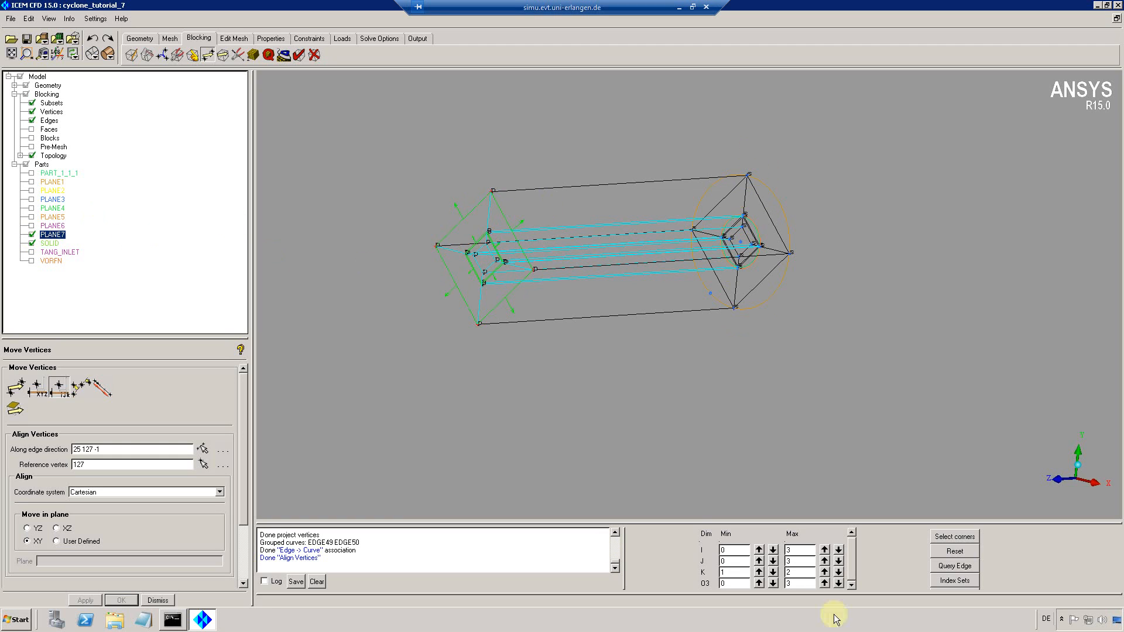
click(838, 573)
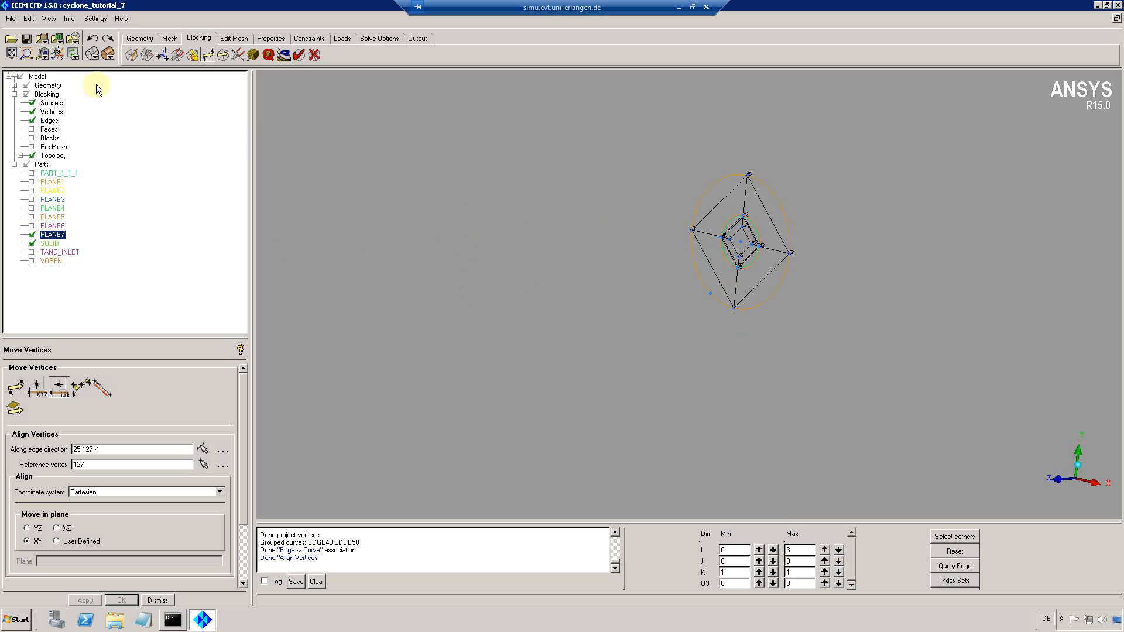
click(27, 54)
drag(707, 164, 837, 339)
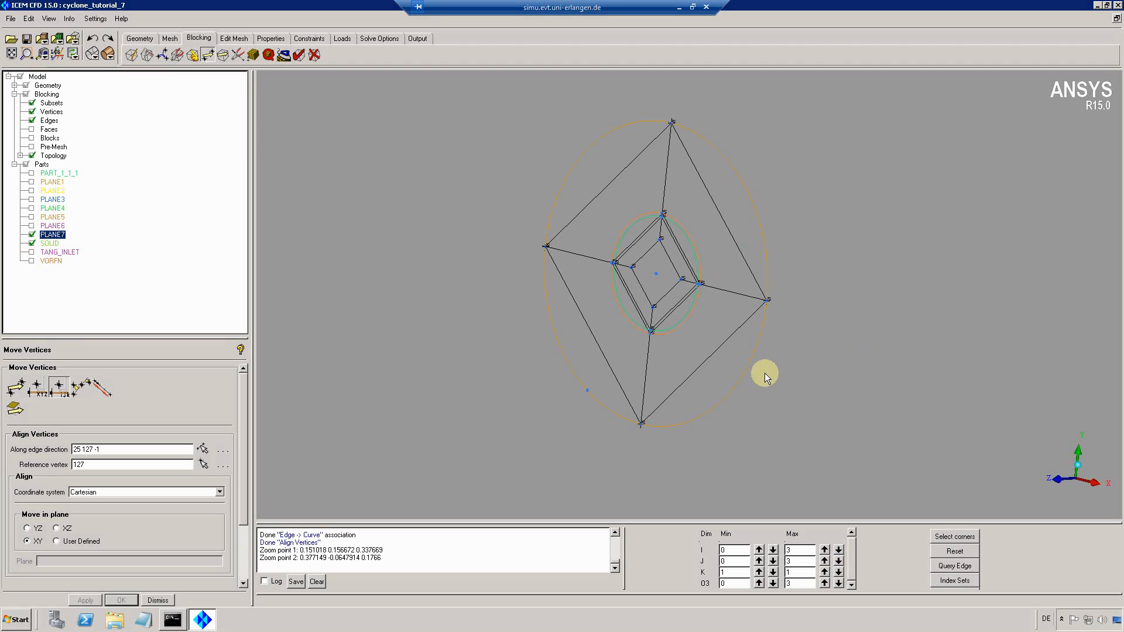
scroll(783, 327, up, 1)
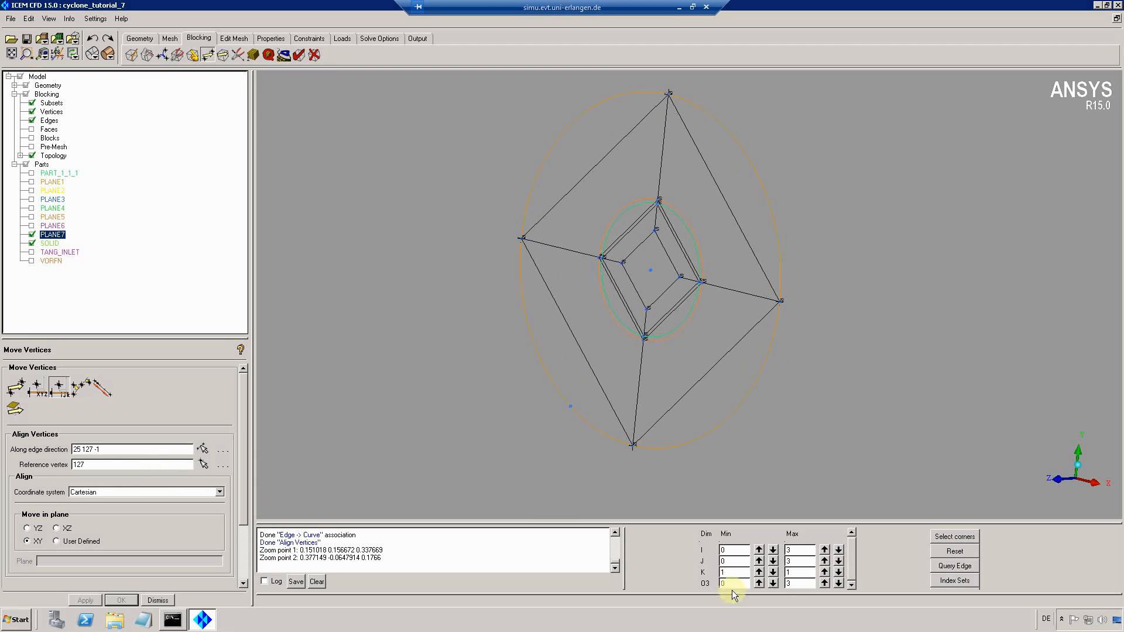
Limit the O3 index to 2 and associate the four visible edges with the inner green circle of PLANE7.
click(714, 581)
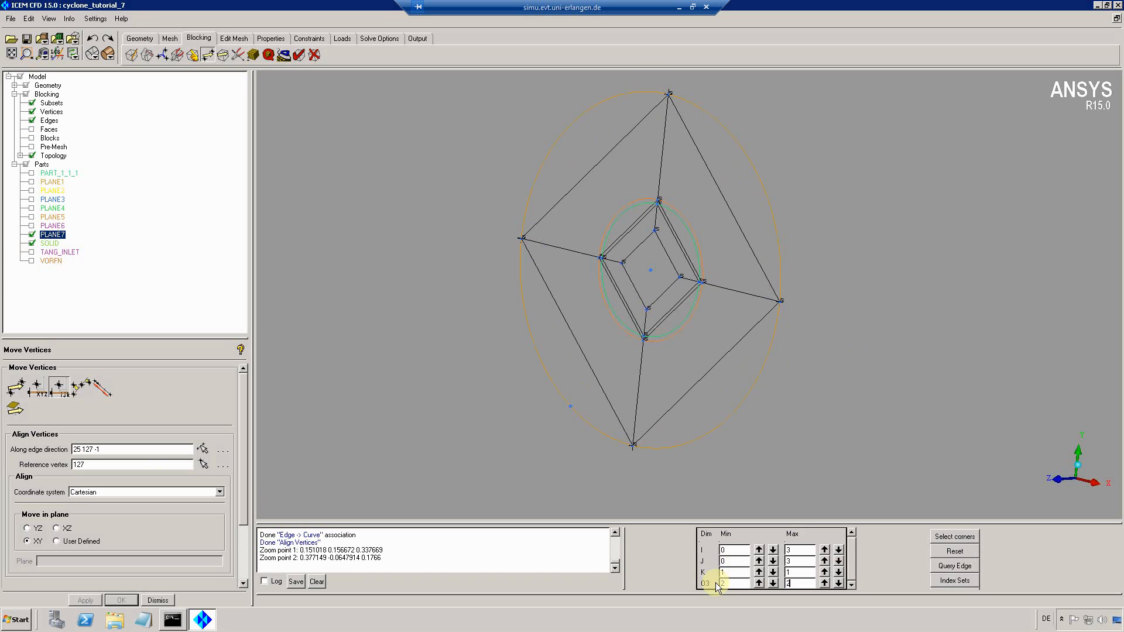
click(193, 54)
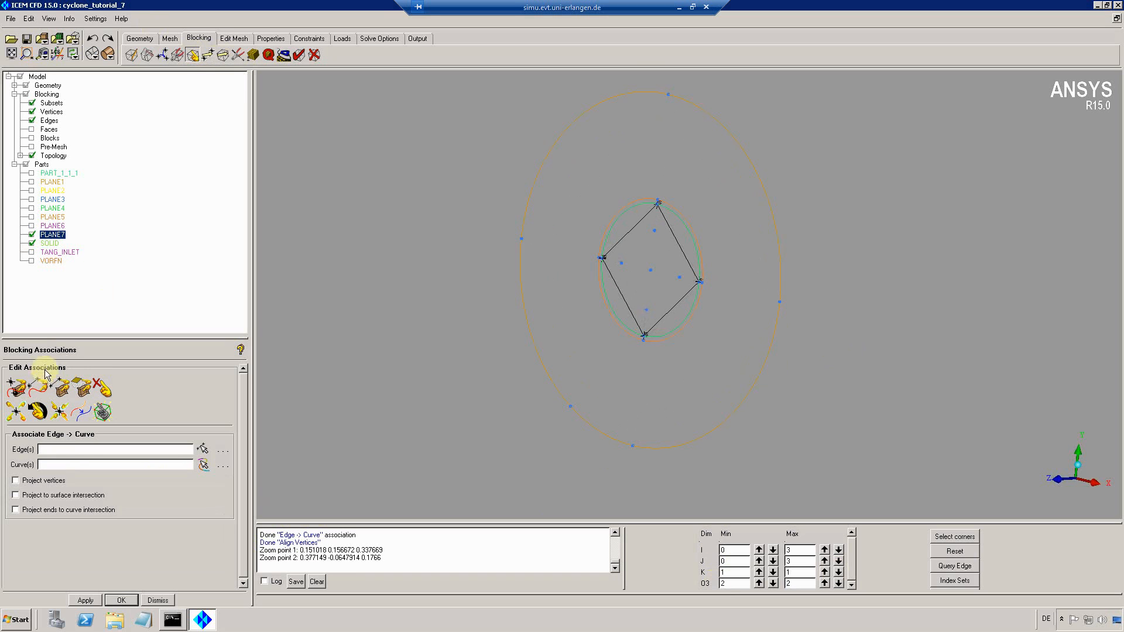
key(v)
click(671, 217)
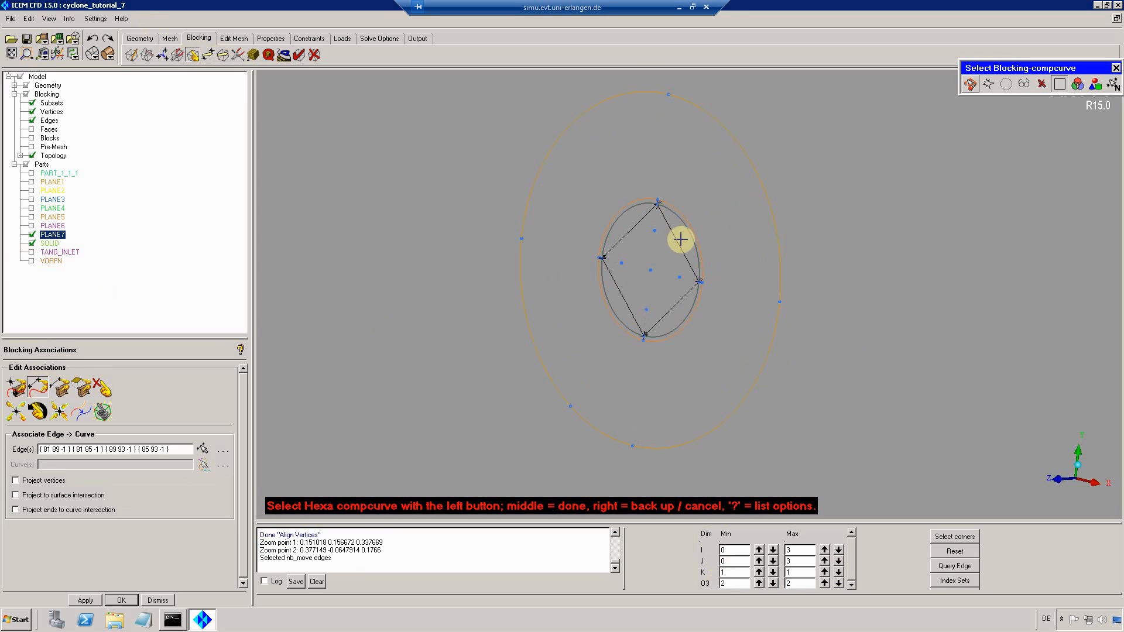
middle_click(679, 238)
Set the O3 range to 1 and associate its four edges with the small orange circle just outside the green one.
click(839, 582)
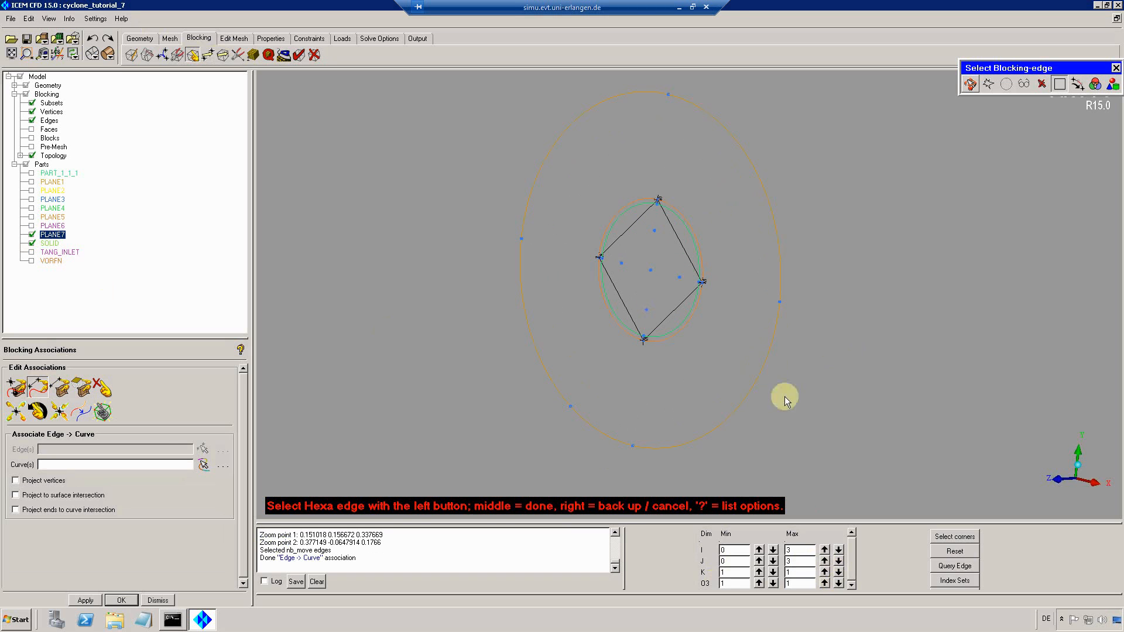
key(v)
click(673, 206)
middle_click(799, 355)
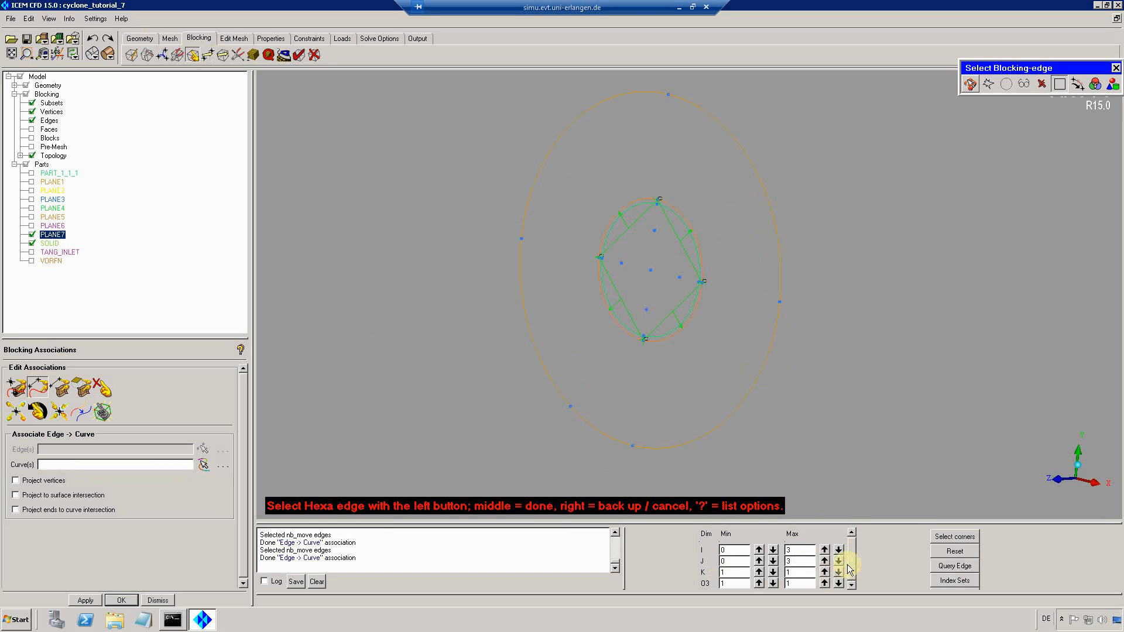
Set the O3 range to 0 and associate the four outer edges with the large outer circle of PLANE7.
click(839, 583)
key(v)
click(744, 174)
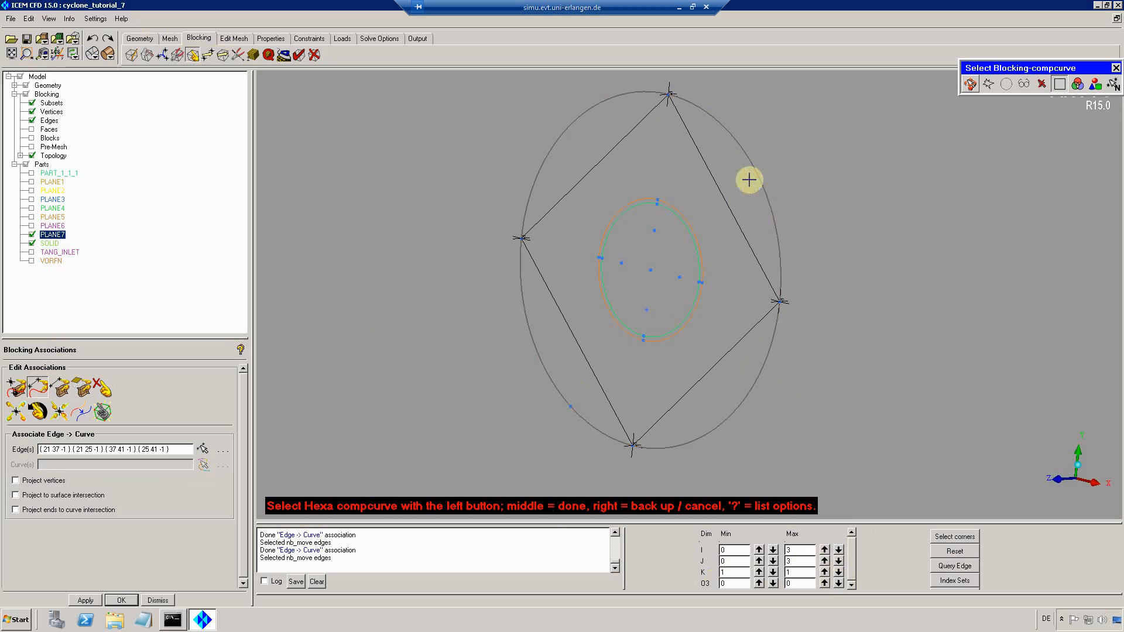
middle_click(740, 211)
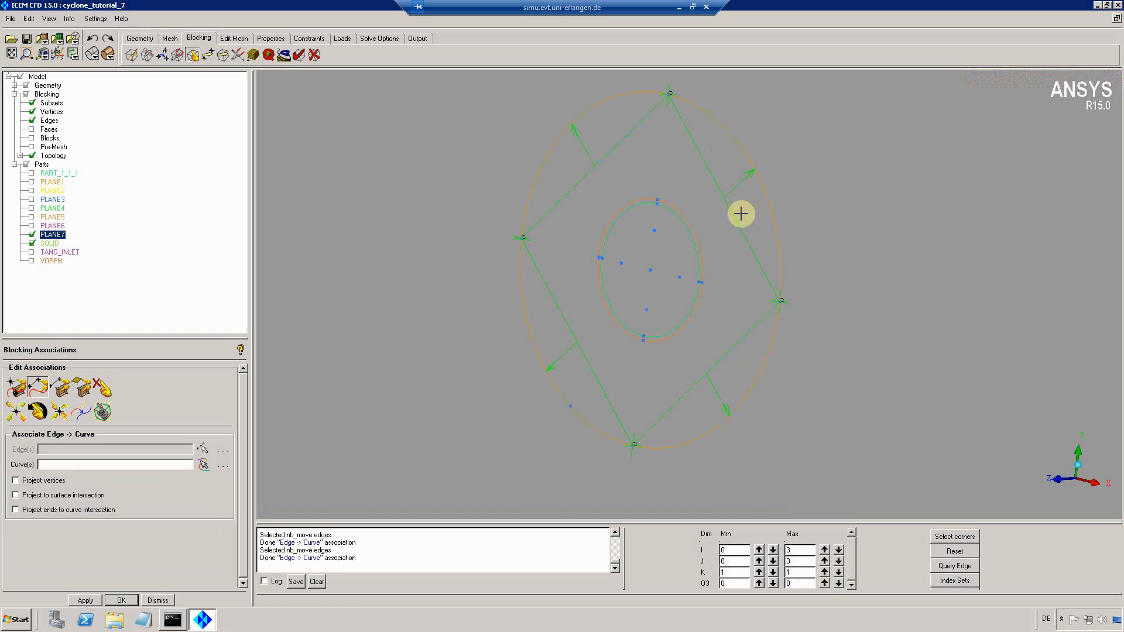
Reset the index ranges, fit the whole blocking in view, and hide the association arrows on the edges.
click(954, 551)
key(ctrl+f)
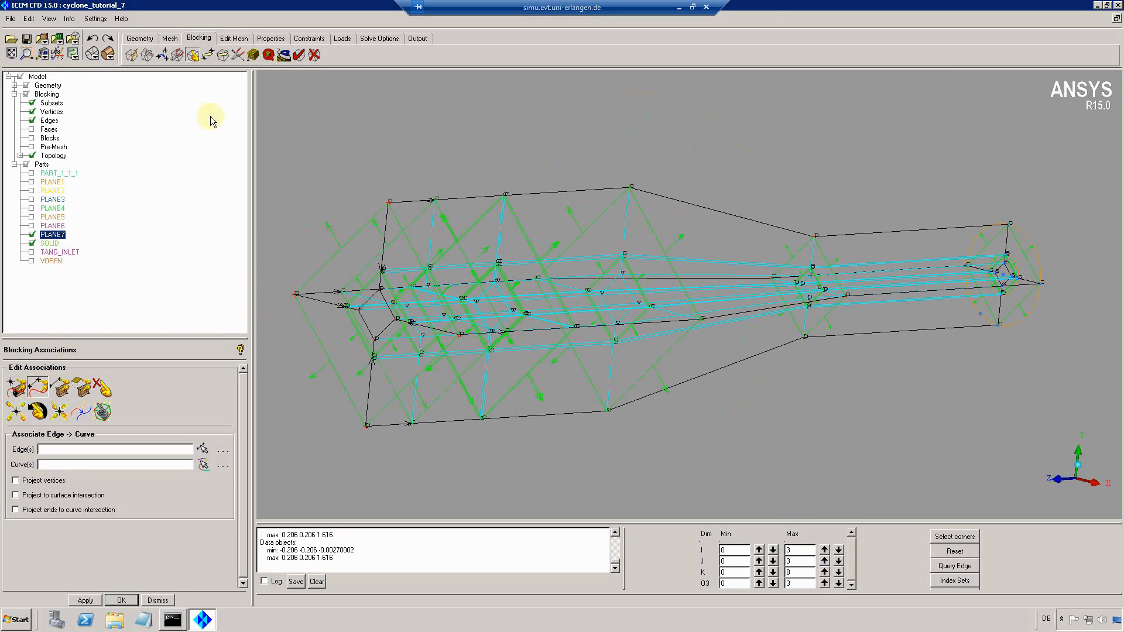
drag(637, 355, 519, 145)
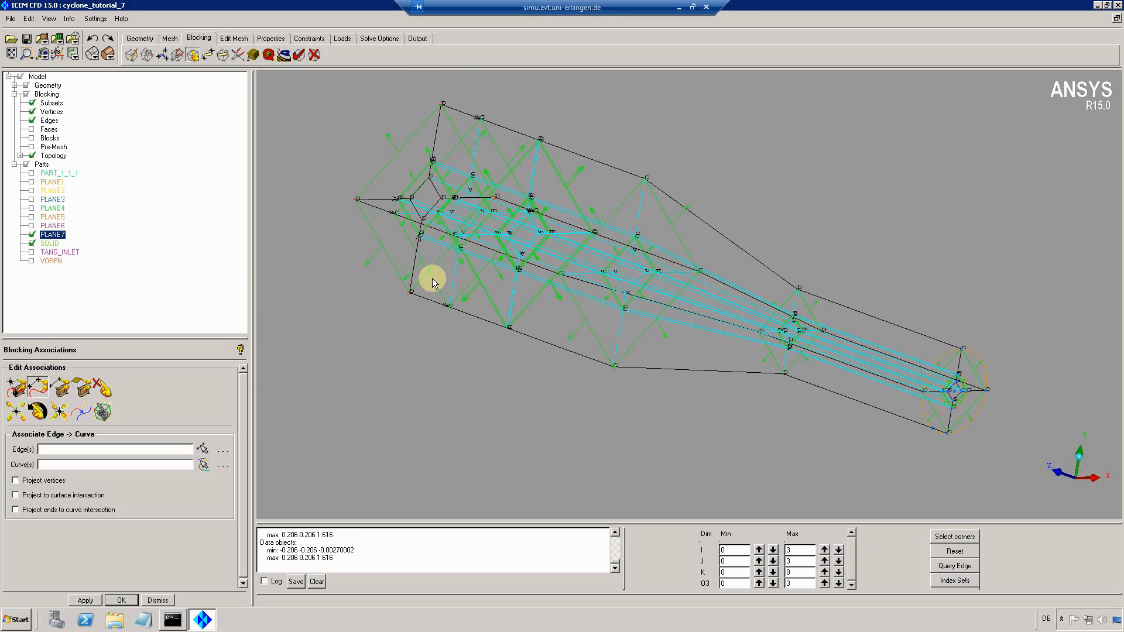
drag(734, 240, 498, 194)
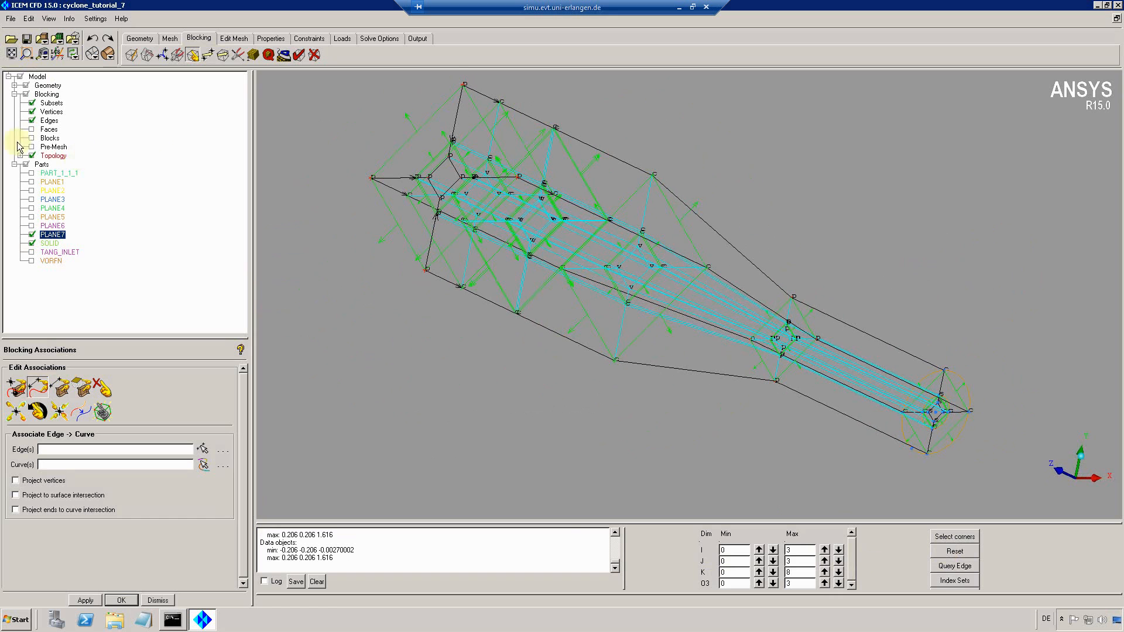
right_click(50, 121)
click(74, 136)
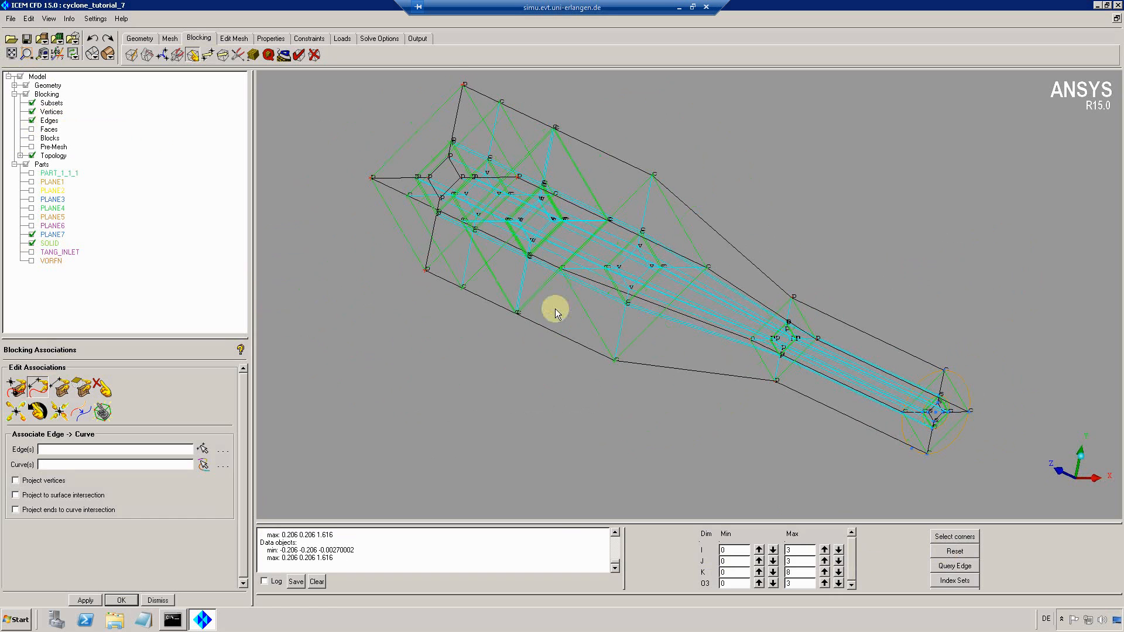
drag(561, 318, 559, 310)
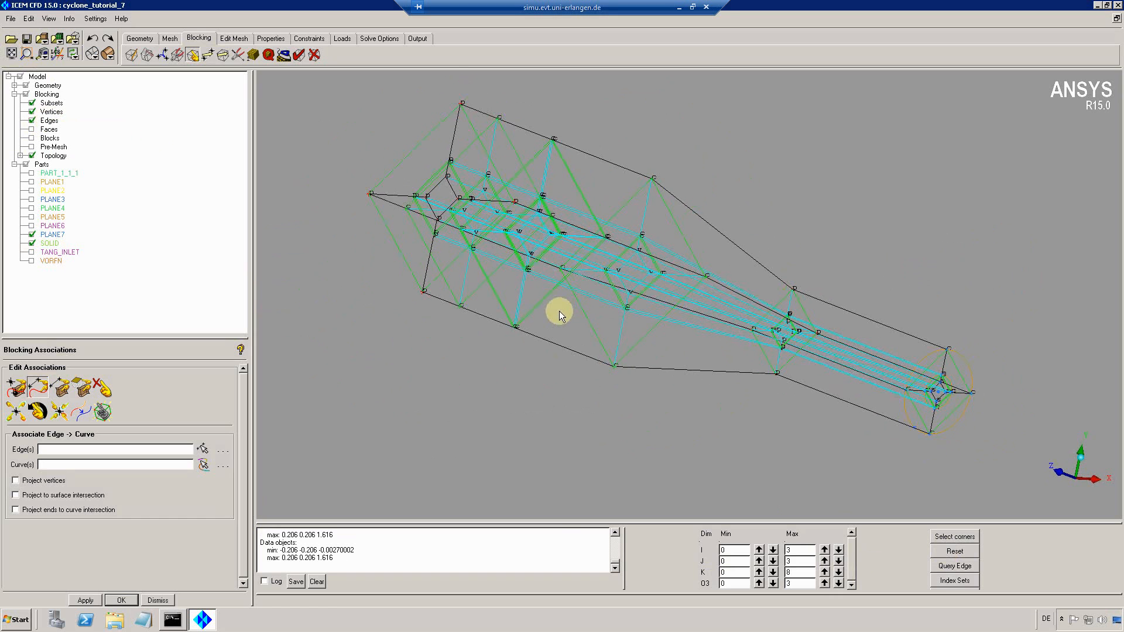
Display all parts except VORFN and the solid blocks, and compare the blocks with the temporarily shown geometry surfaces.
click(26, 165)
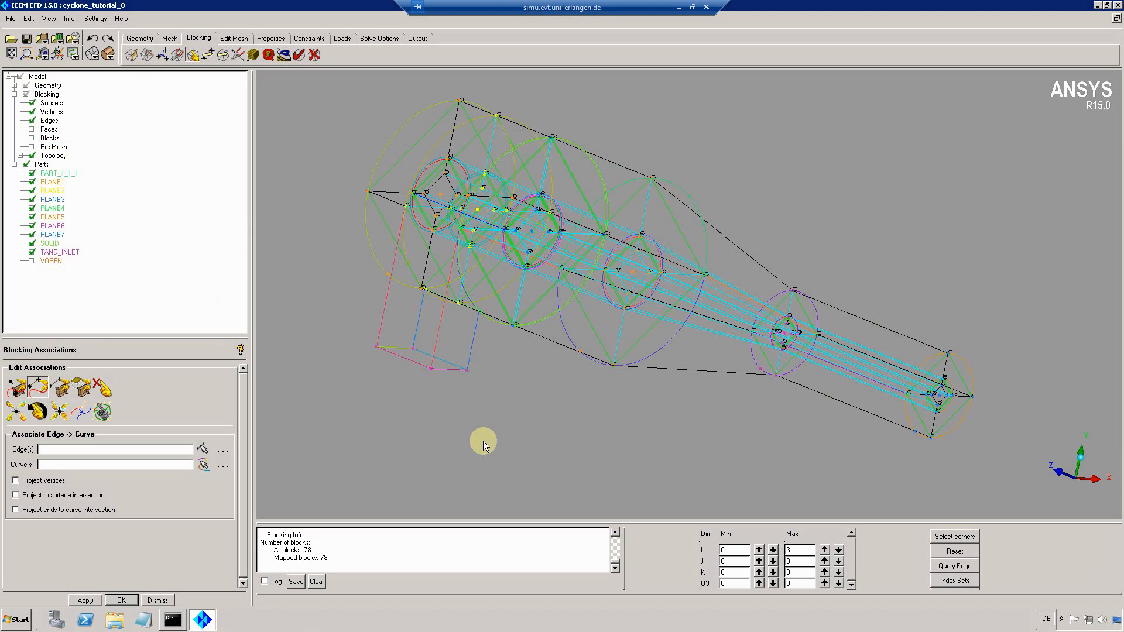
click(32, 138)
click(14, 86)
click(32, 120)
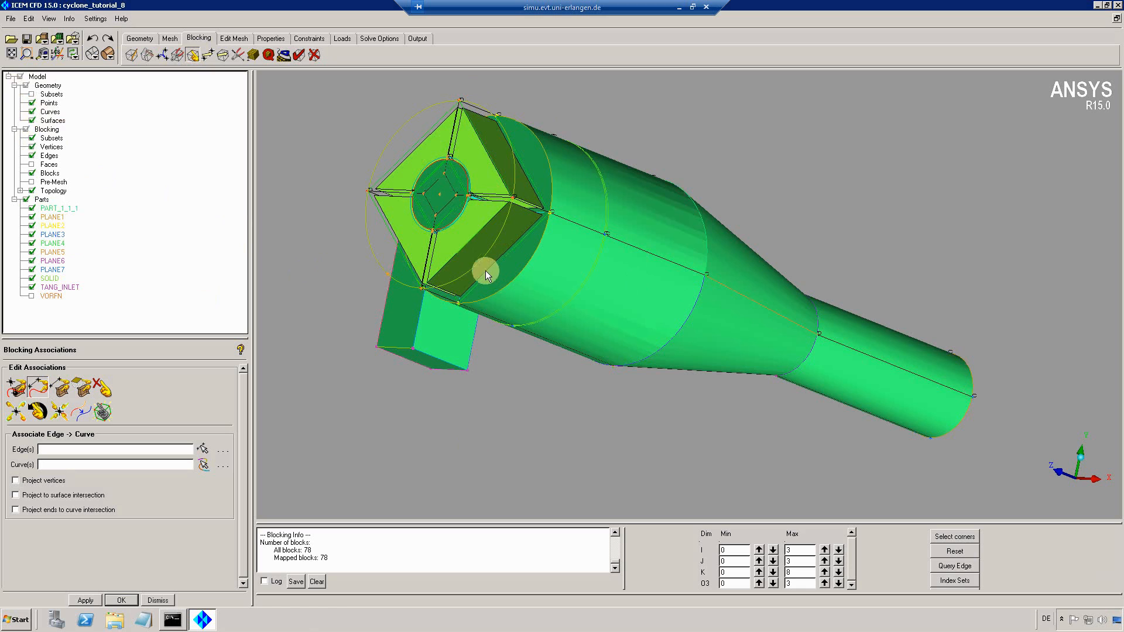
click(32, 121)
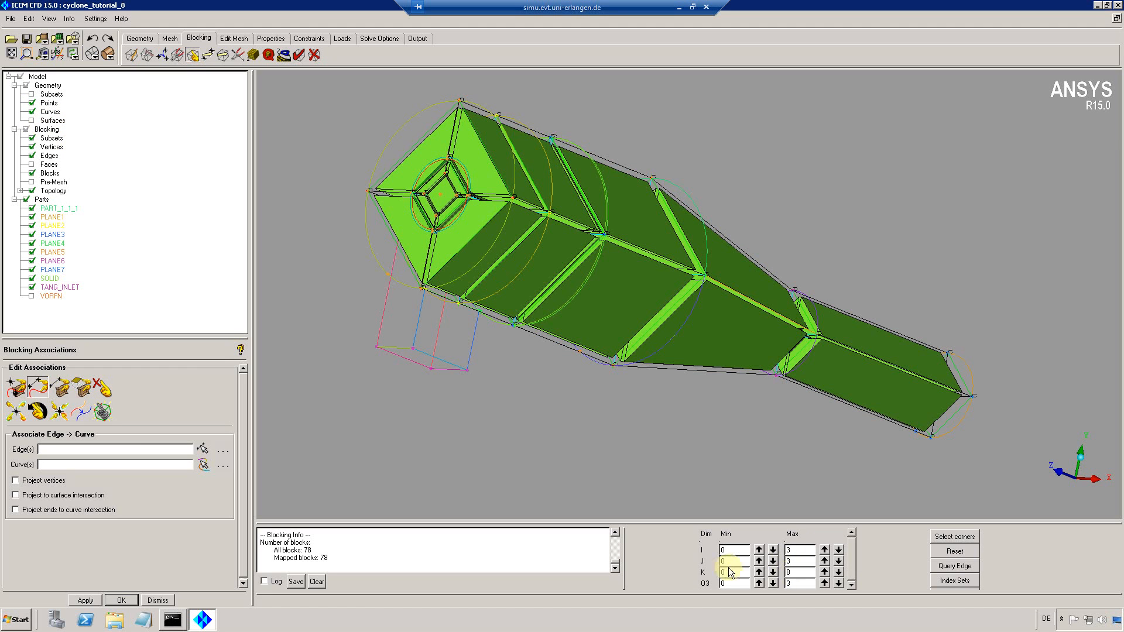
Restrict the blocking display to K 6 to 8 and O3 0 to 2 to isolate the blocks around the core.
drag(729, 572, 711, 572)
text(6)
key(Return)
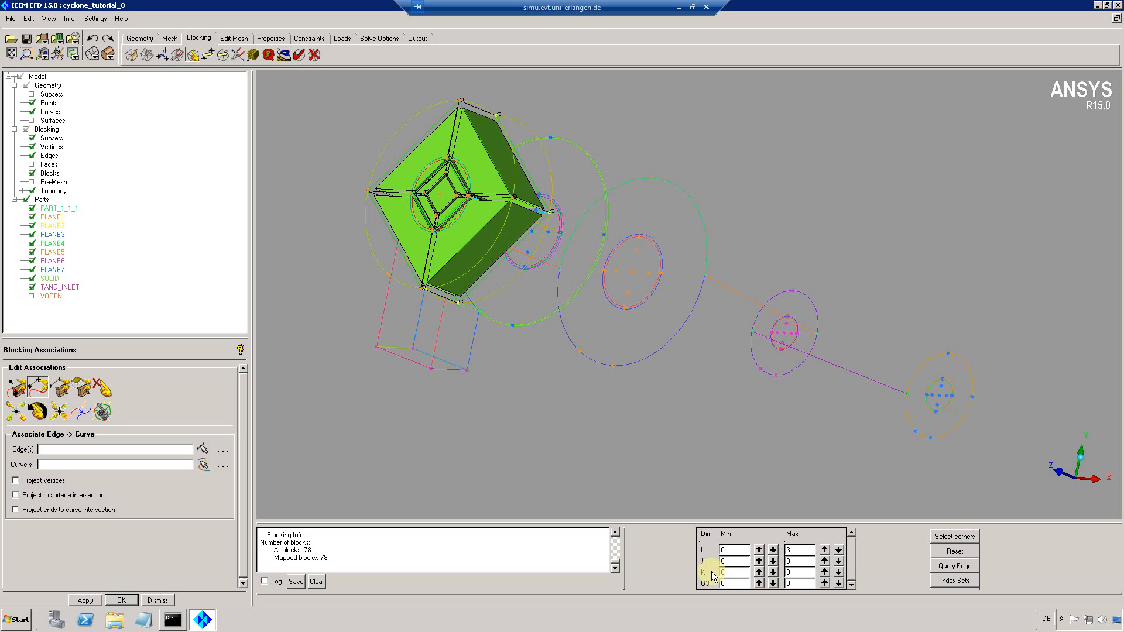
drag(507, 230, 369, 114)
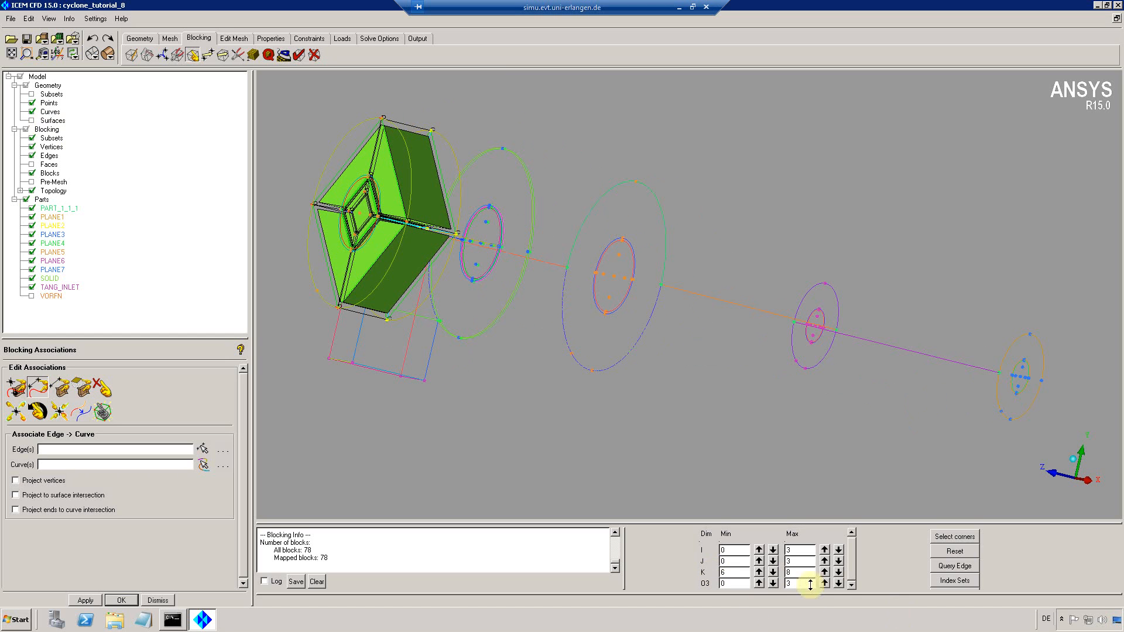
drag(570, 233, 595, 237)
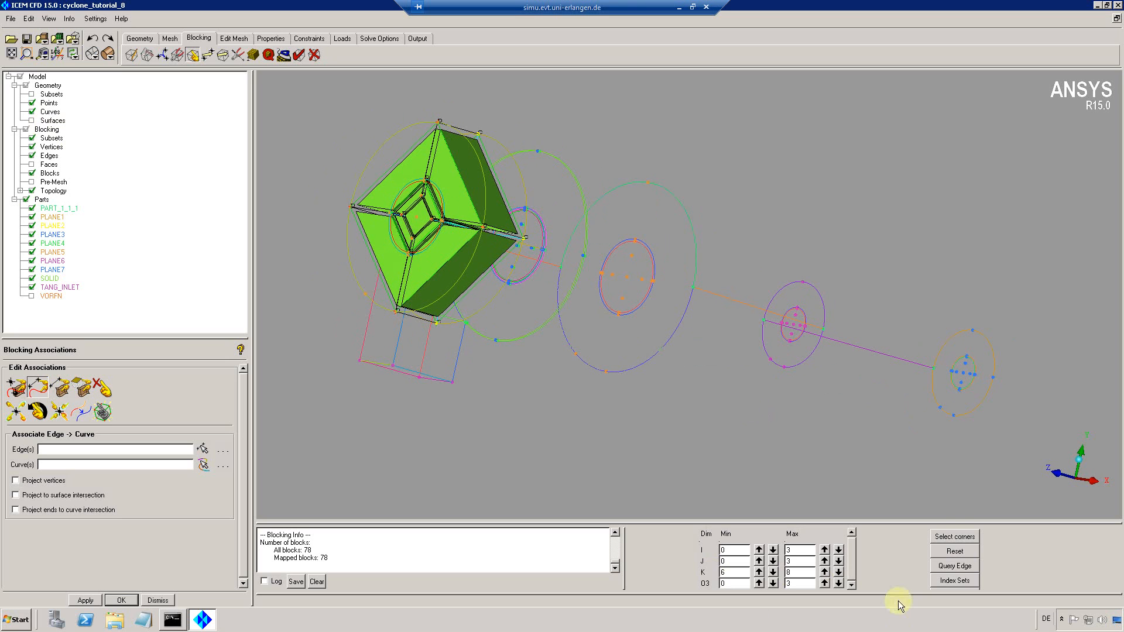
click(838, 583)
drag(435, 244, 480, 247)
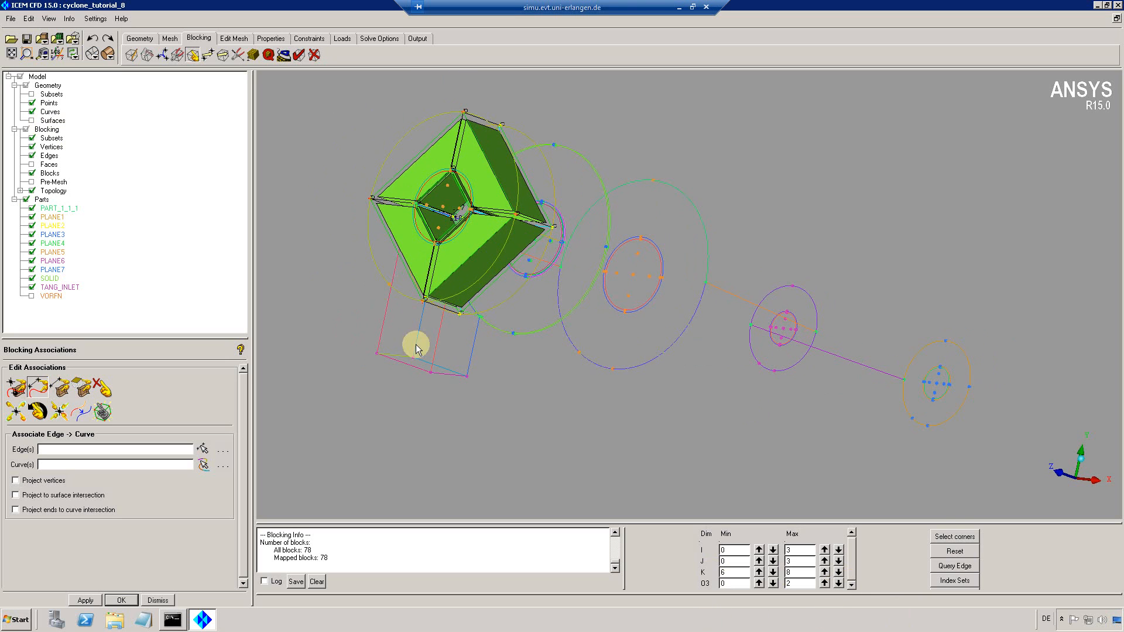
Delete all displayed blocks around the core at the inlet end with permanent deletion off, and reset the index ranges.
click(314, 56)
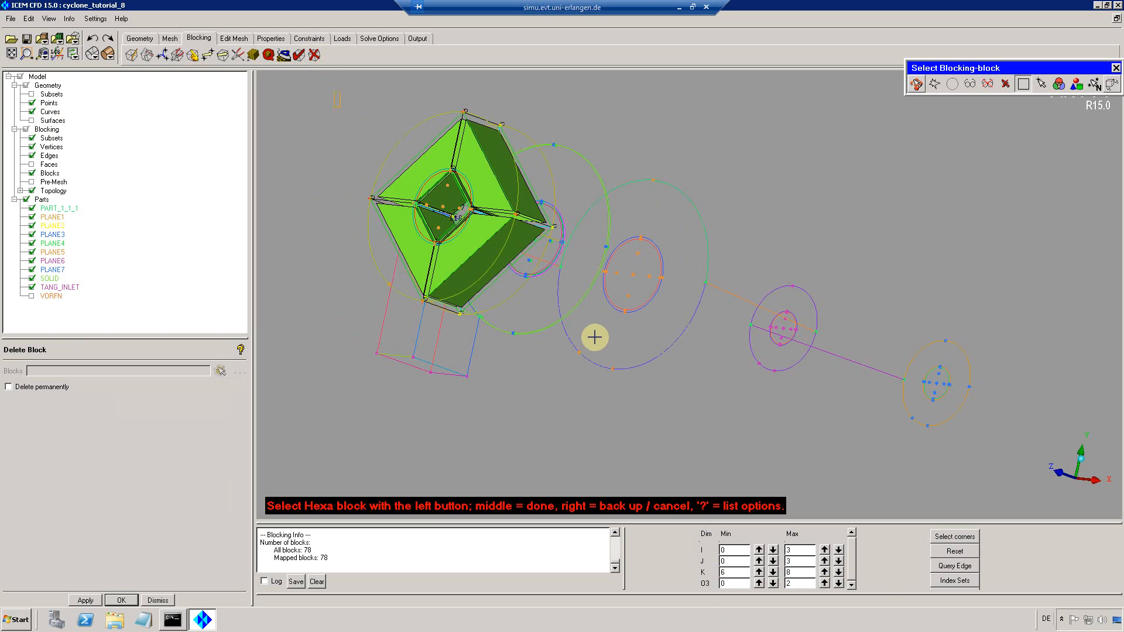
middle_click(546, 372)
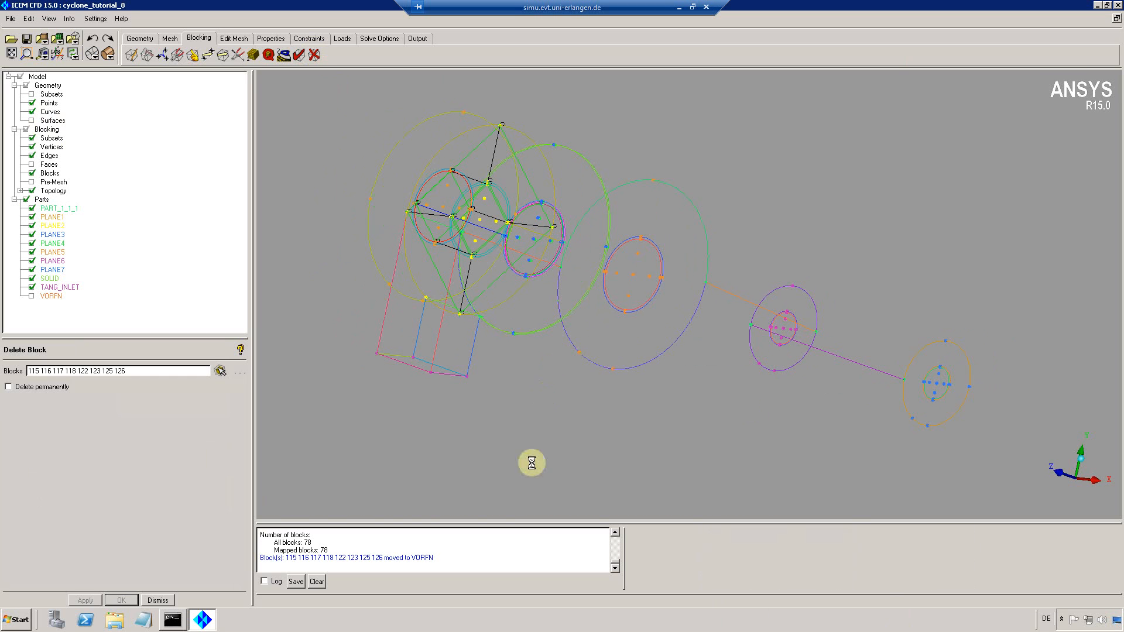
middle_click(542, 388)
click(953, 550)
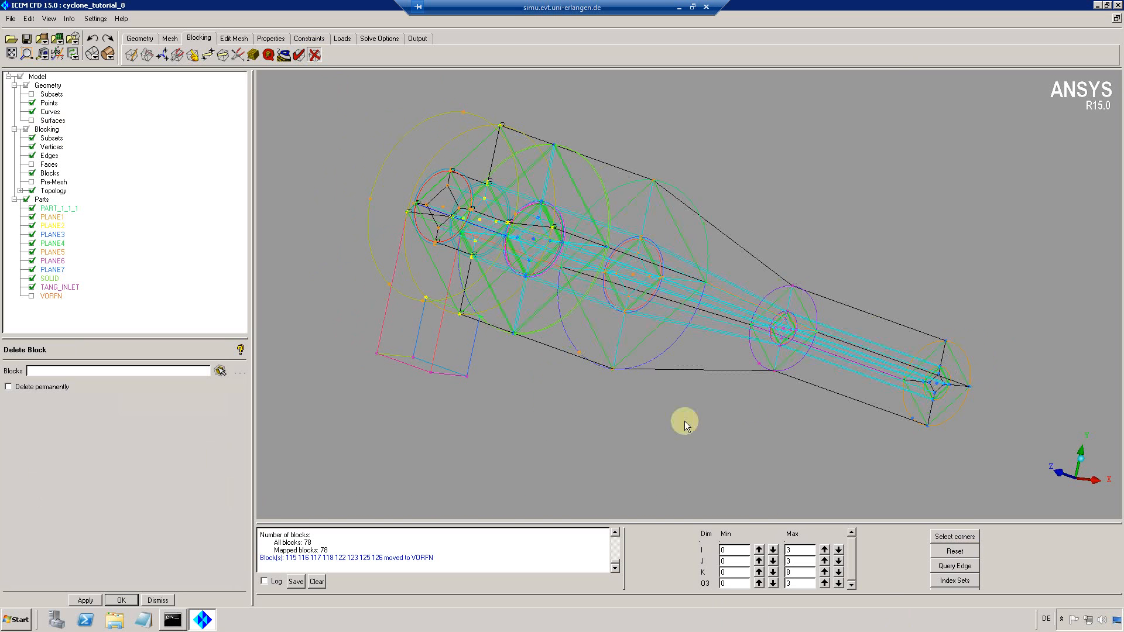
Hide all parts except SOLID, PLANE2 and PLANE3 to inspect the remaining blocks near the inlet end.
drag(668, 271, 737, 192)
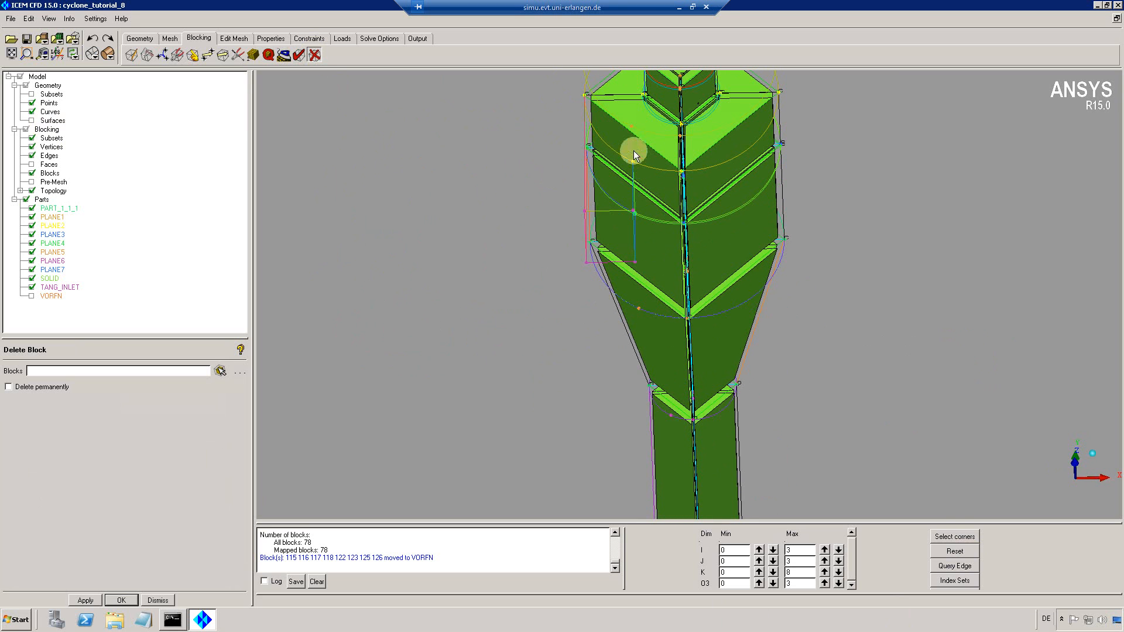
drag(517, 279, 67, 217)
click(26, 199)
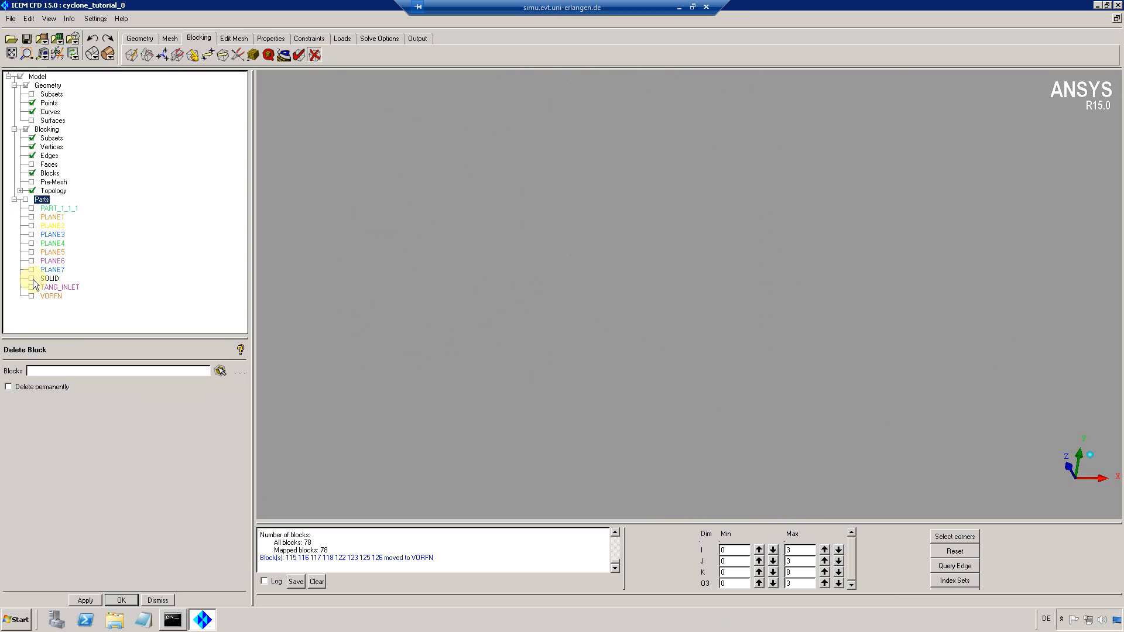
click(31, 278)
click(32, 226)
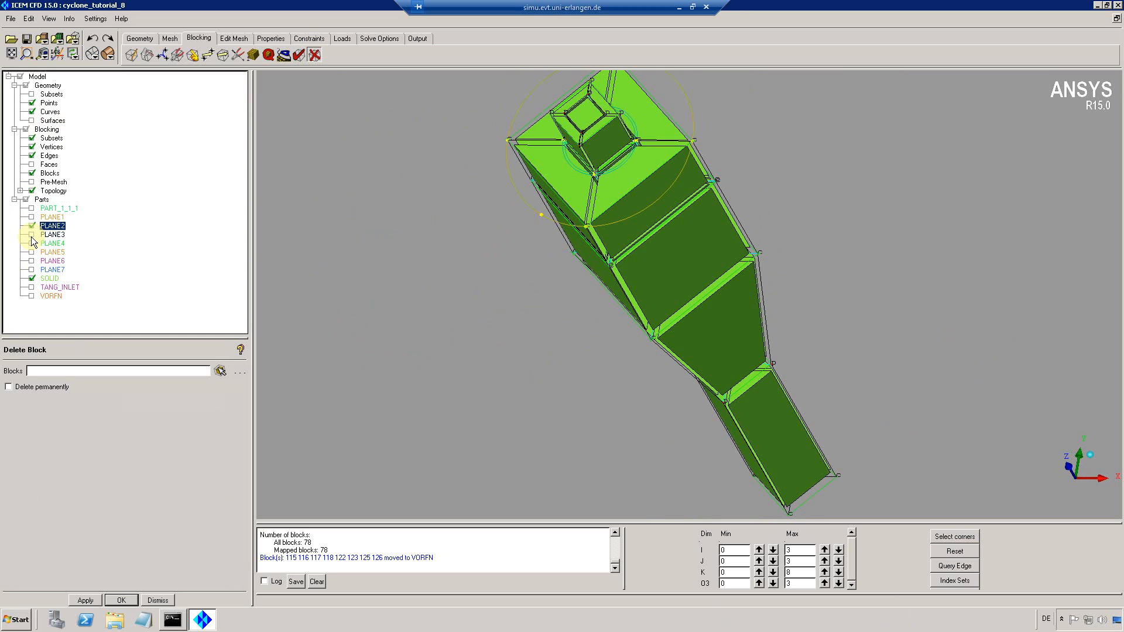
click(32, 234)
drag(541, 310, 434, 301)
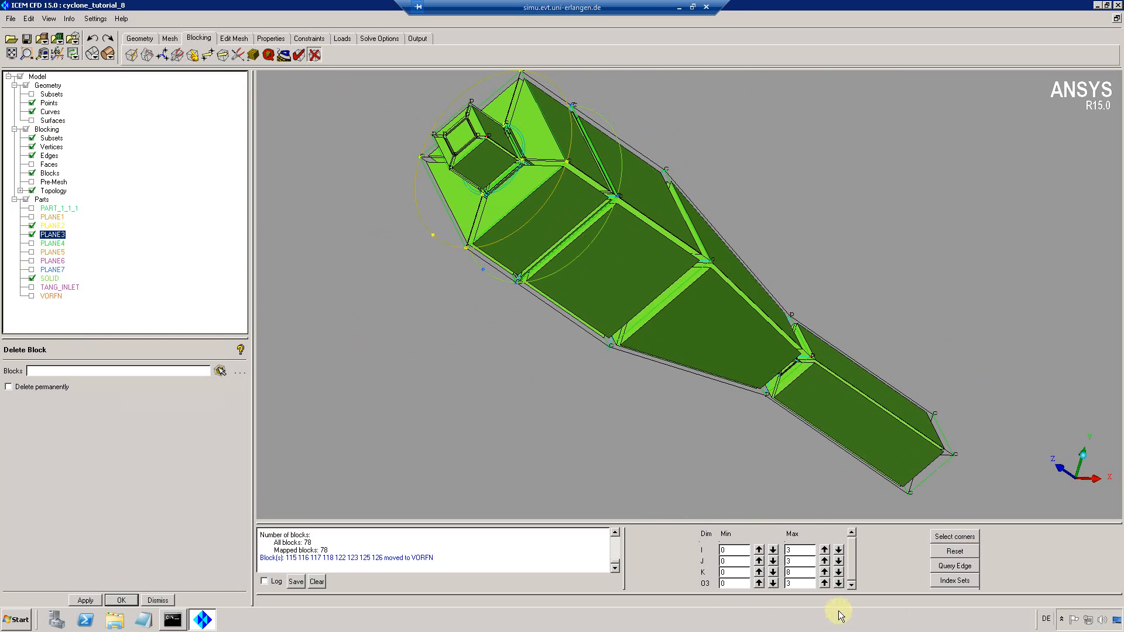
Restrict the blocking display to K 5 to 6 and O3 0 to 1 to isolate the outer blocks between PLANE2 and PLANE3.
click(839, 577)
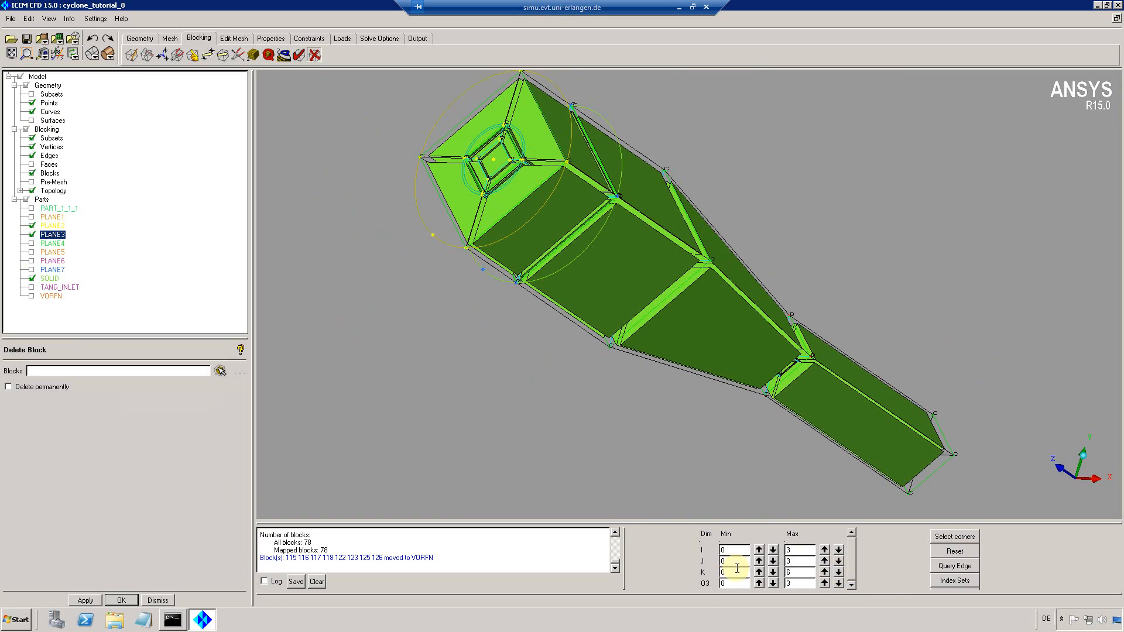
click(718, 572)
text(5)
key(Return)
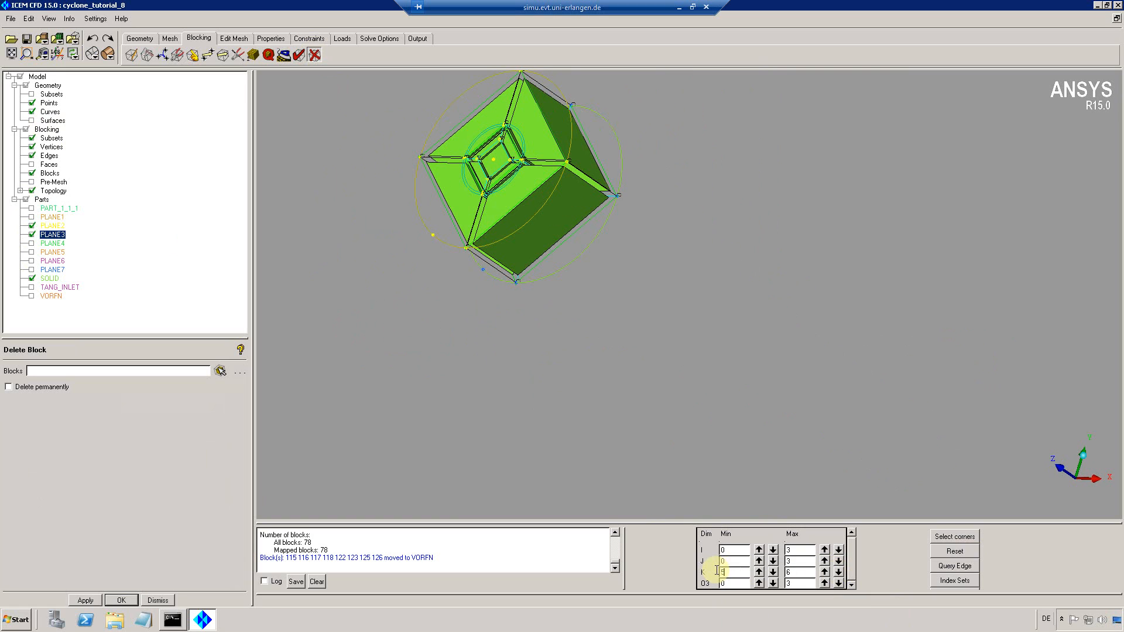
click(839, 584)
click(840, 584)
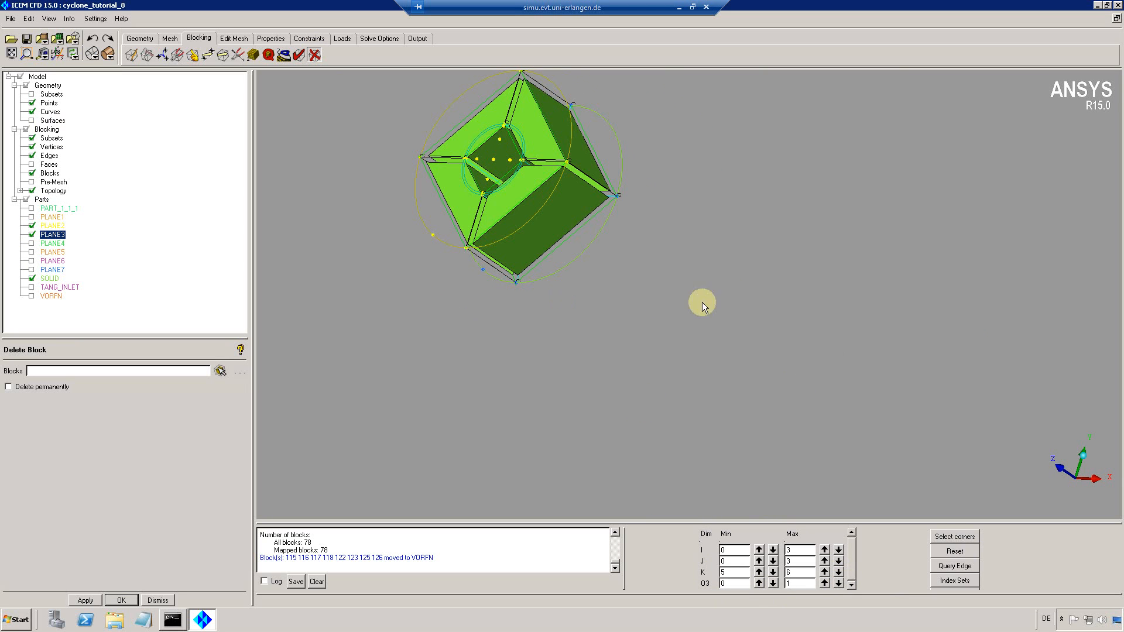
drag(702, 302, 689, 301)
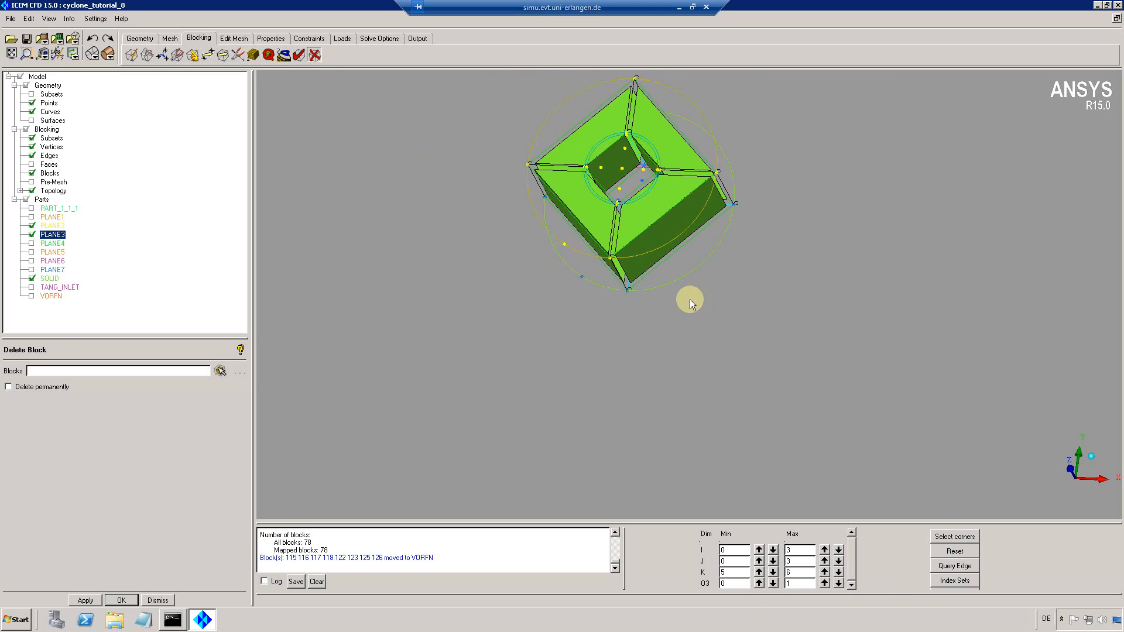
Show the TANG_INLET part and split only the outer block beside the tangential inlet at the inlet's corner point, using the Prescribed point method.
click(31, 286)
drag(630, 237, 565, 251)
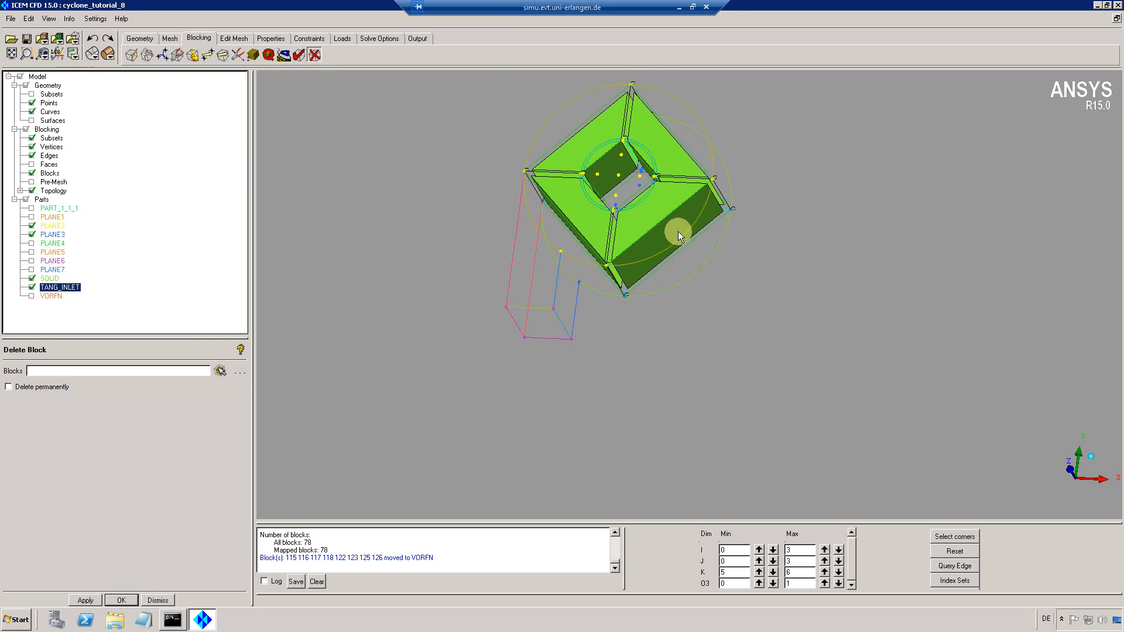
drag(677, 233, 625, 234)
click(146, 55)
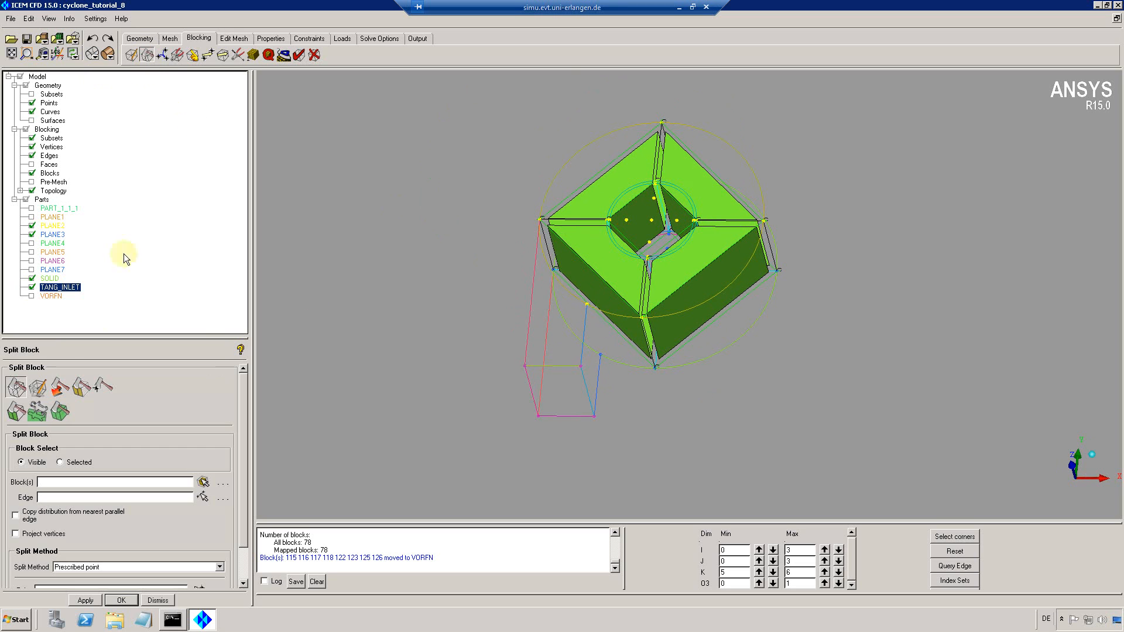
click(18, 393)
click(203, 482)
click(204, 482)
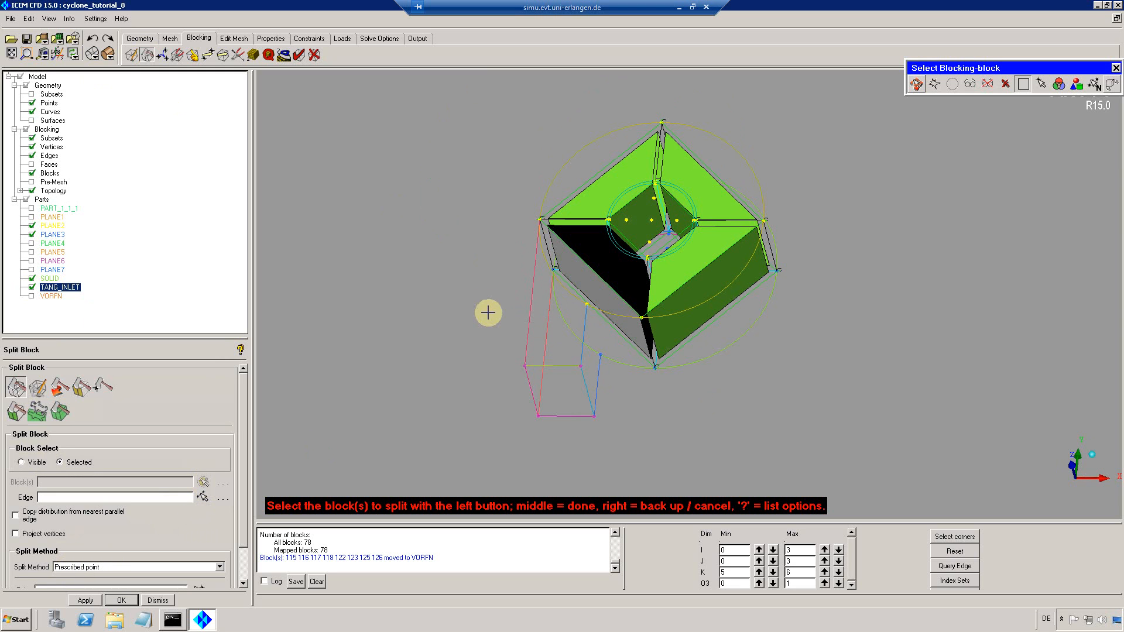
click(622, 340)
middle_click(623, 340)
click(612, 327)
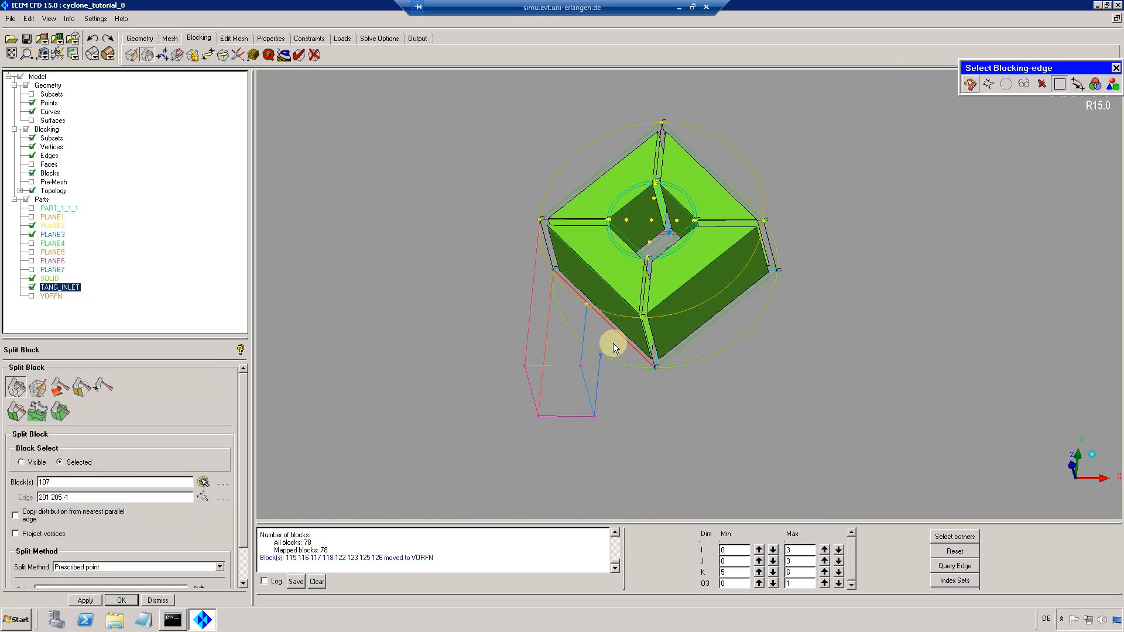
click(601, 356)
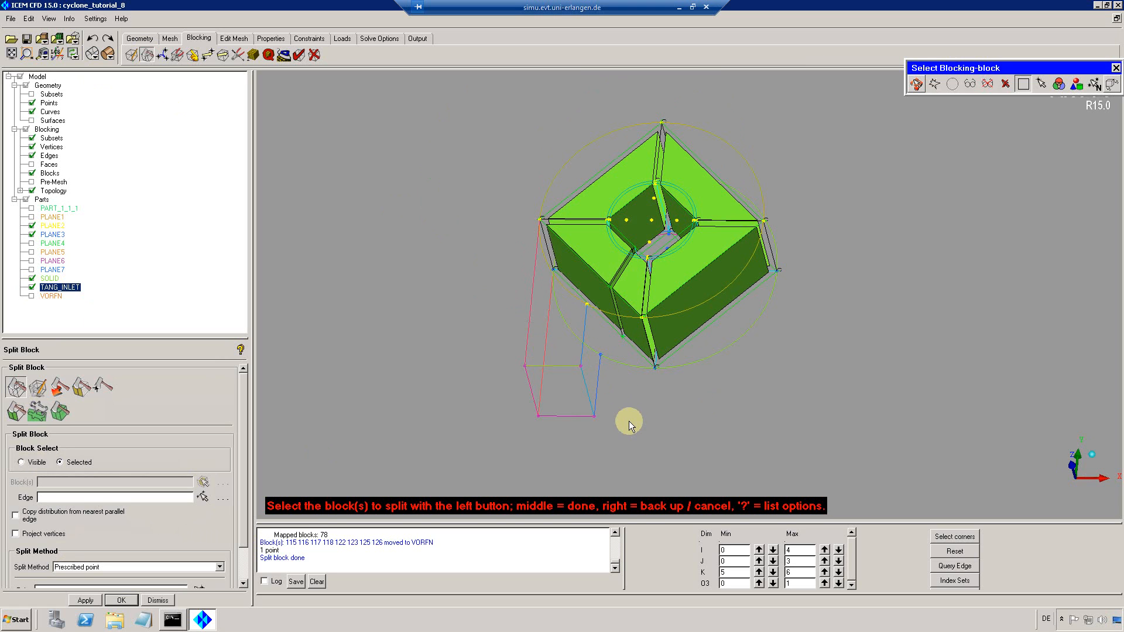
middle_click(628, 420)
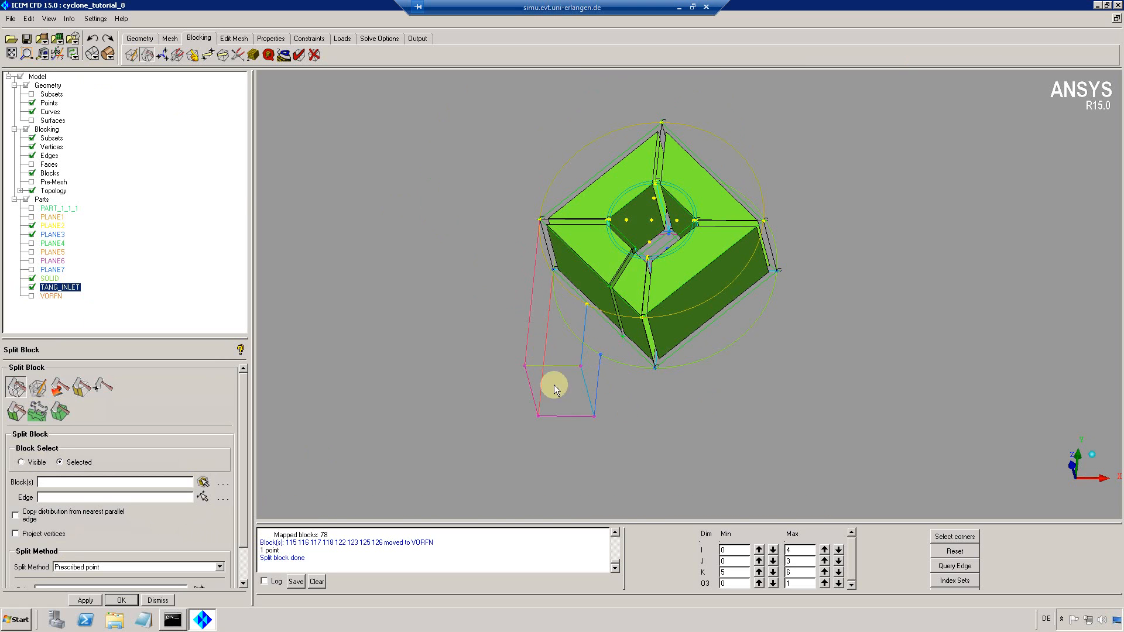
Associate the inlet-side block's corner vertex and the two outer vertices of the new split with the matching tangential inlet points.
click(193, 54)
click(16, 389)
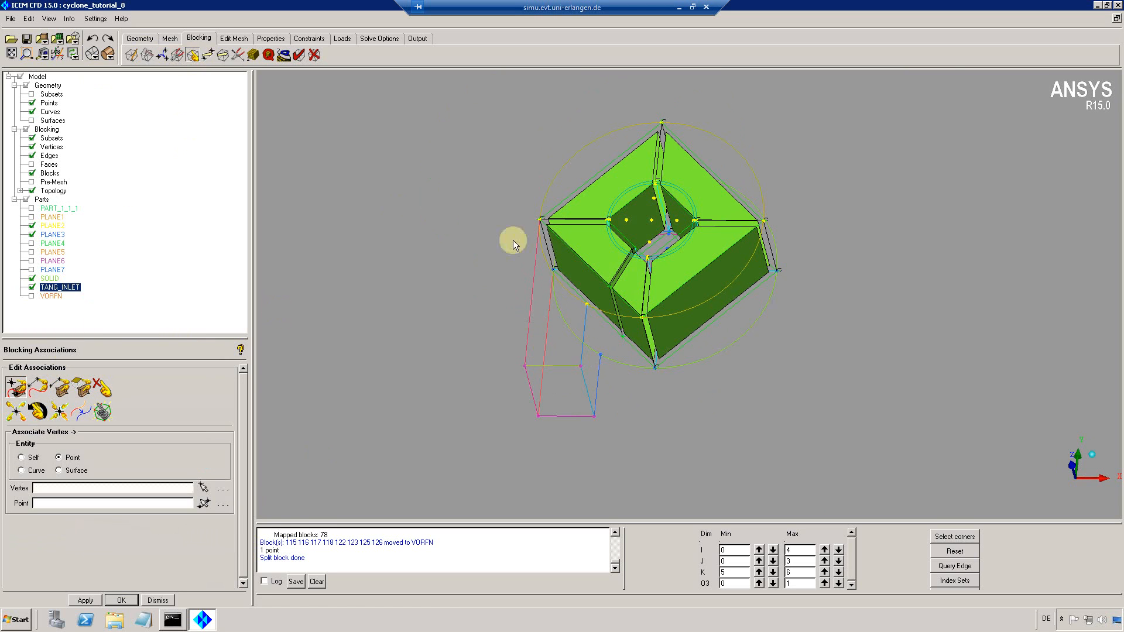
click(550, 269)
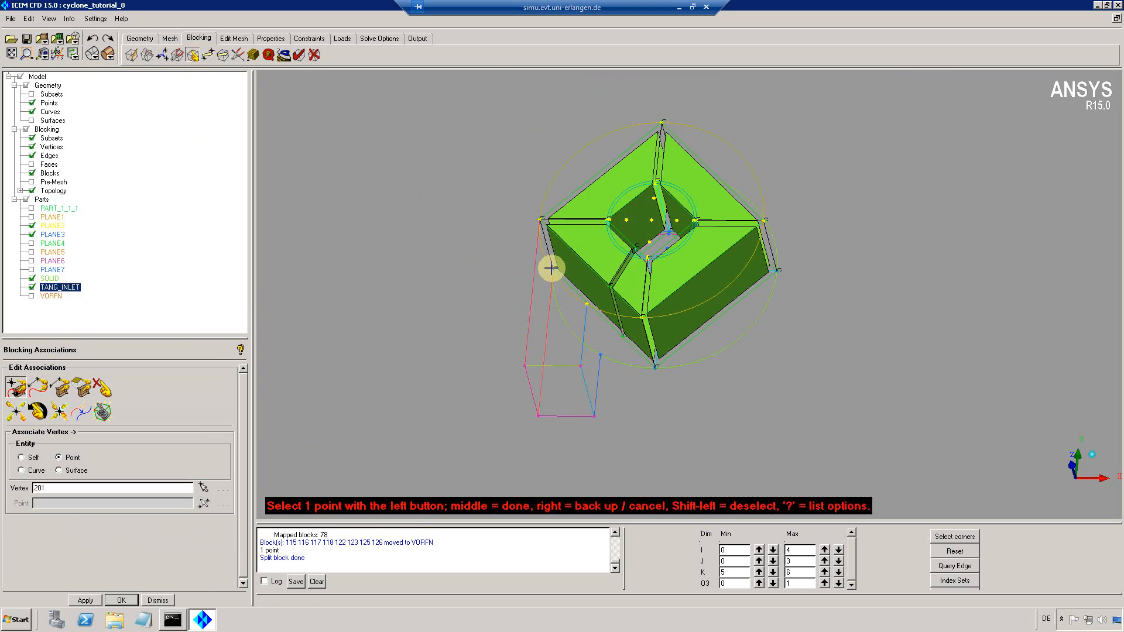
click(554, 270)
click(600, 355)
click(600, 357)
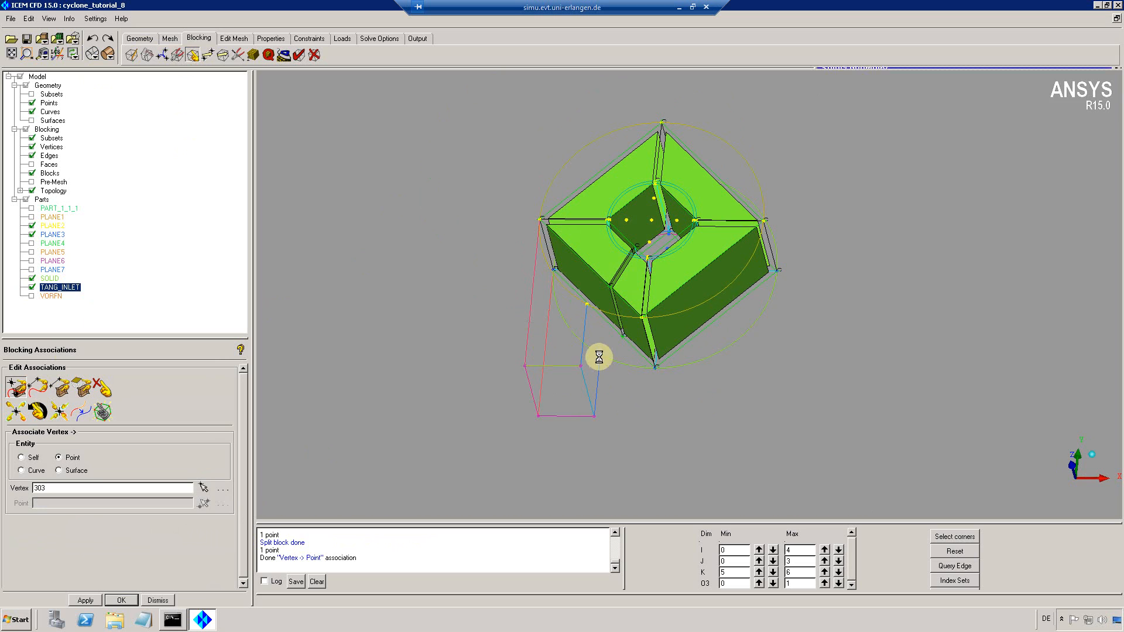
click(586, 305)
click(585, 304)
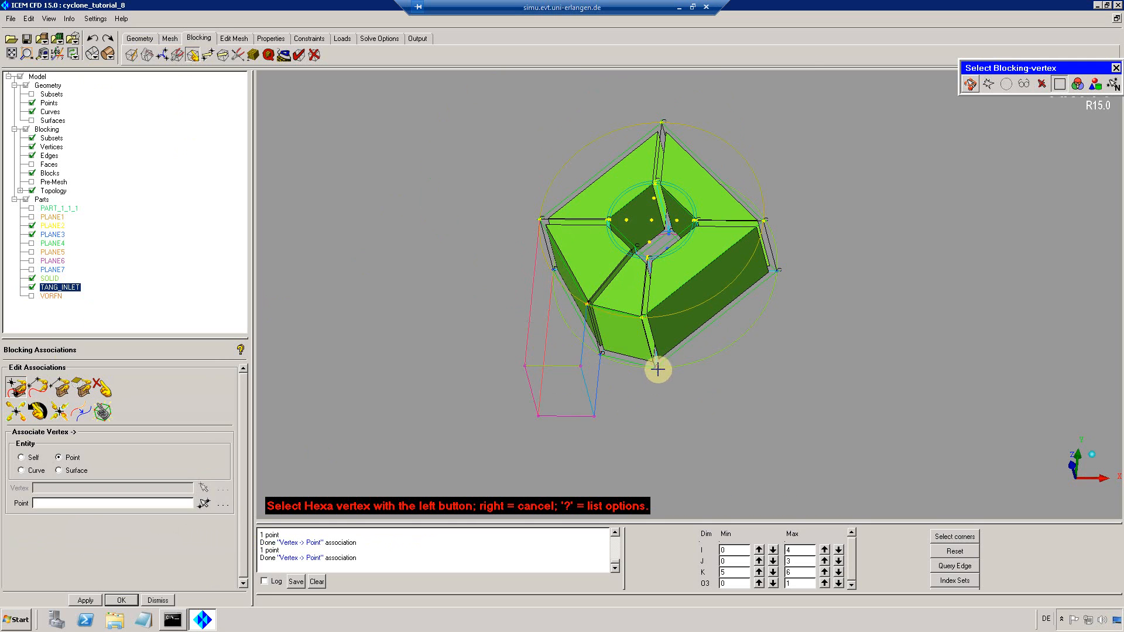
Associate the two outer corner vertices of the narrow block beside the split with their coincident points on PLANE3 and PLANE2.
click(655, 369)
click(655, 368)
click(641, 317)
click(641, 318)
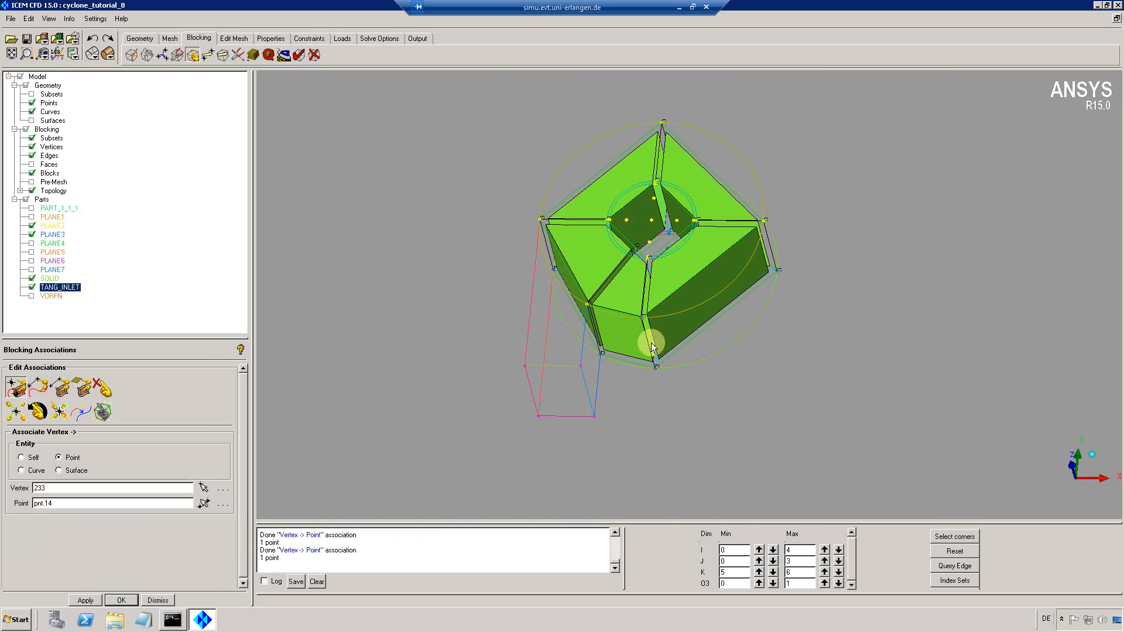
right_click(637, 408)
drag(697, 393, 787, 358)
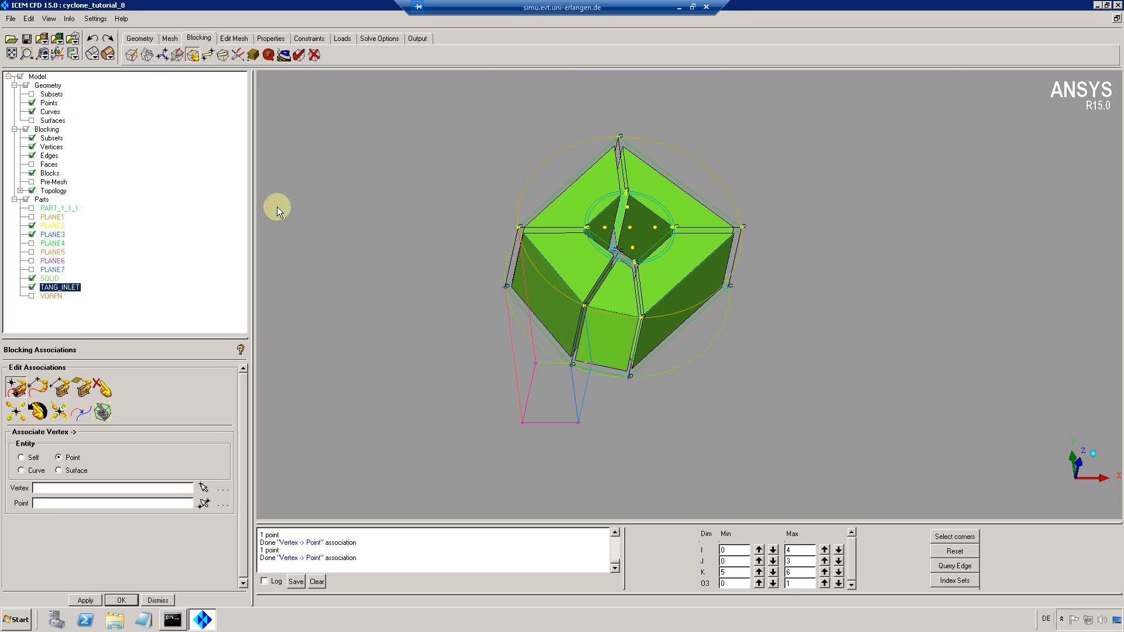
click(32, 165)
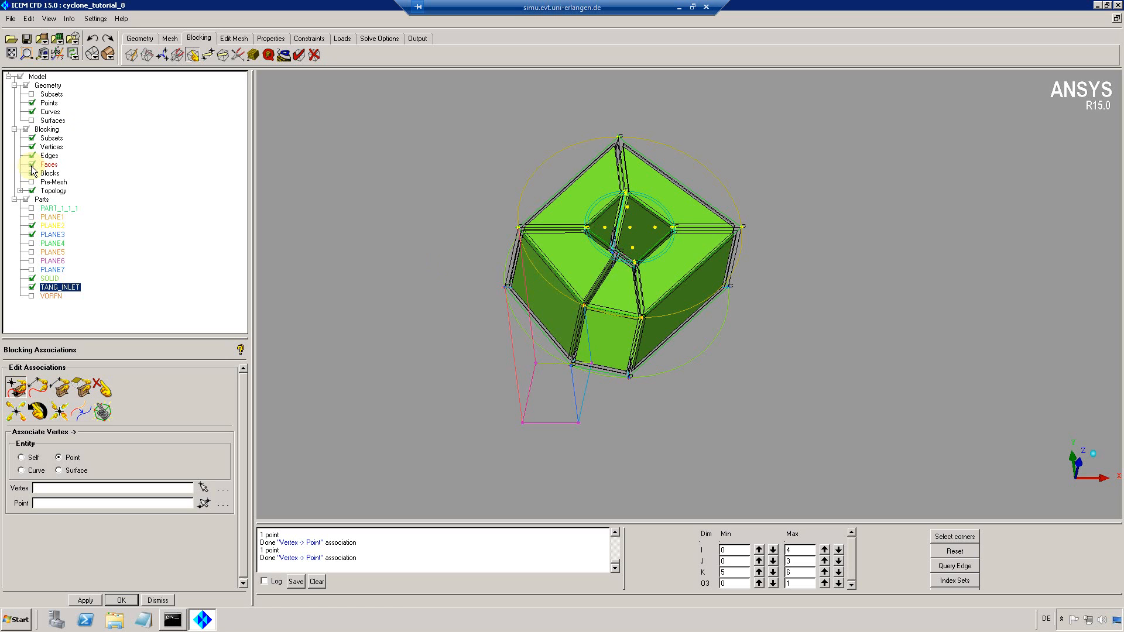
click(31, 164)
drag(540, 327, 421, 293)
Extrude the outer face of the split block on the inlet side interactively, with part SOLID, and reset the index ranges.
click(131, 55)
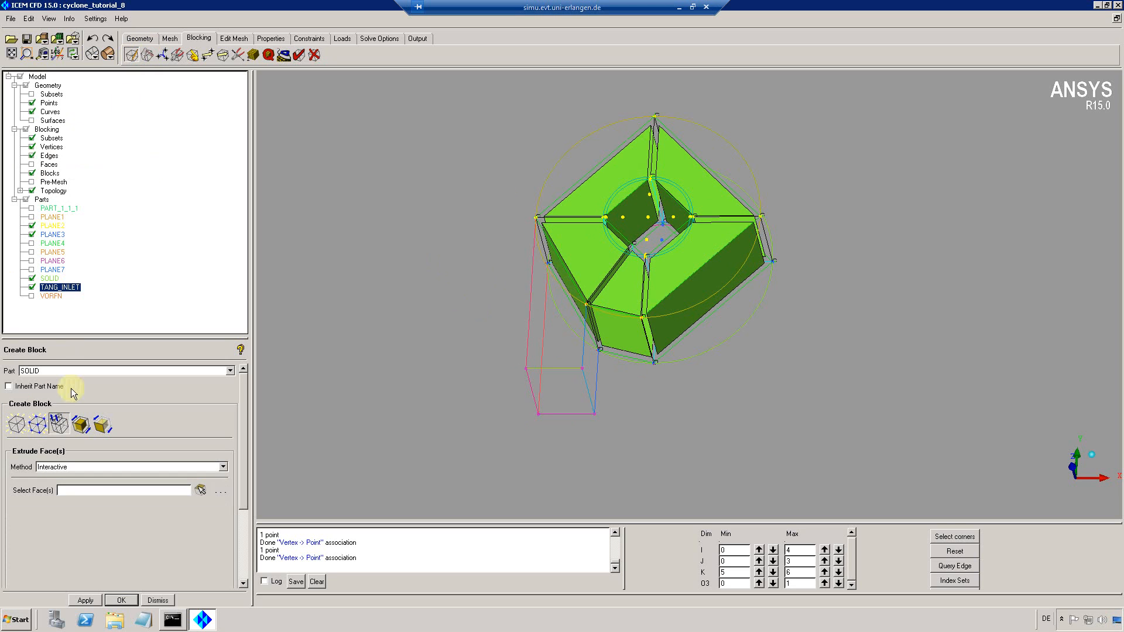
click(57, 422)
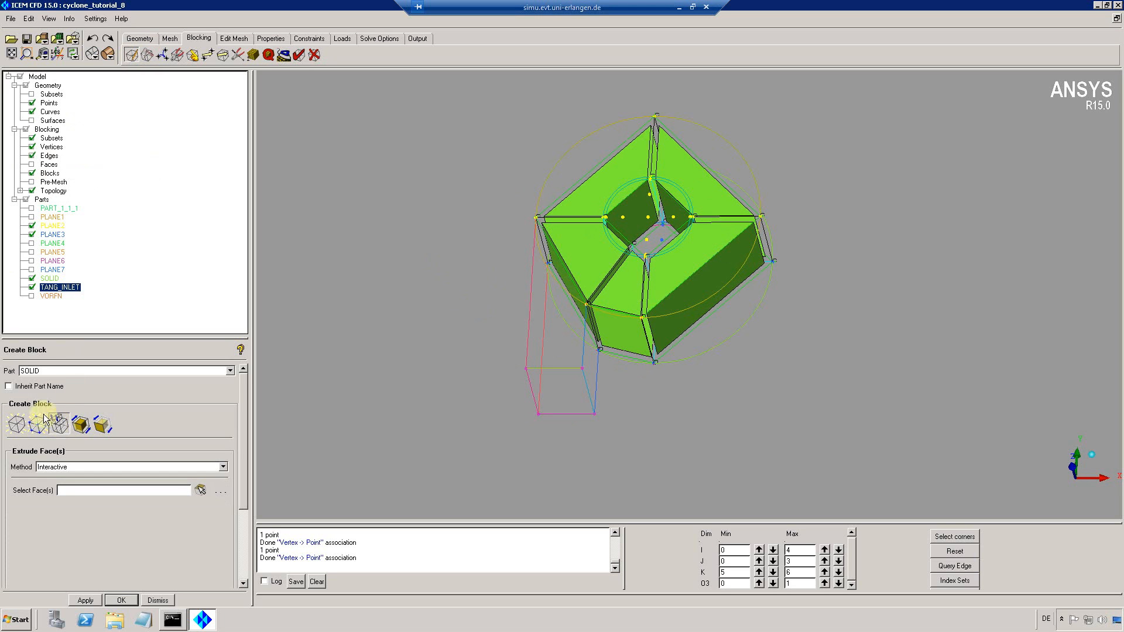
click(55, 467)
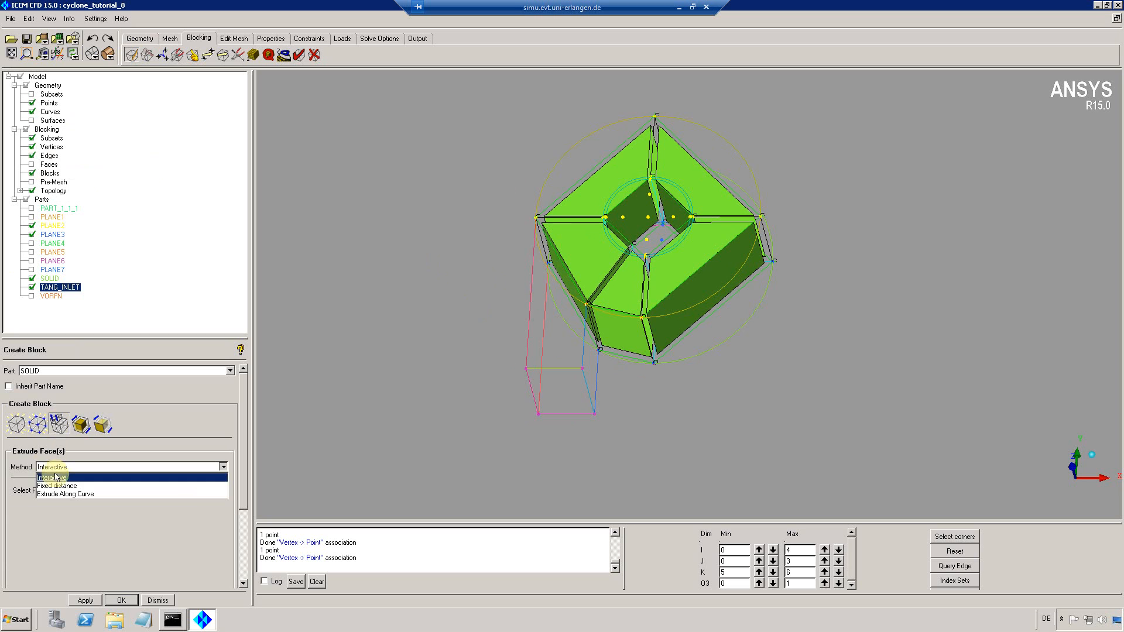
click(56, 477)
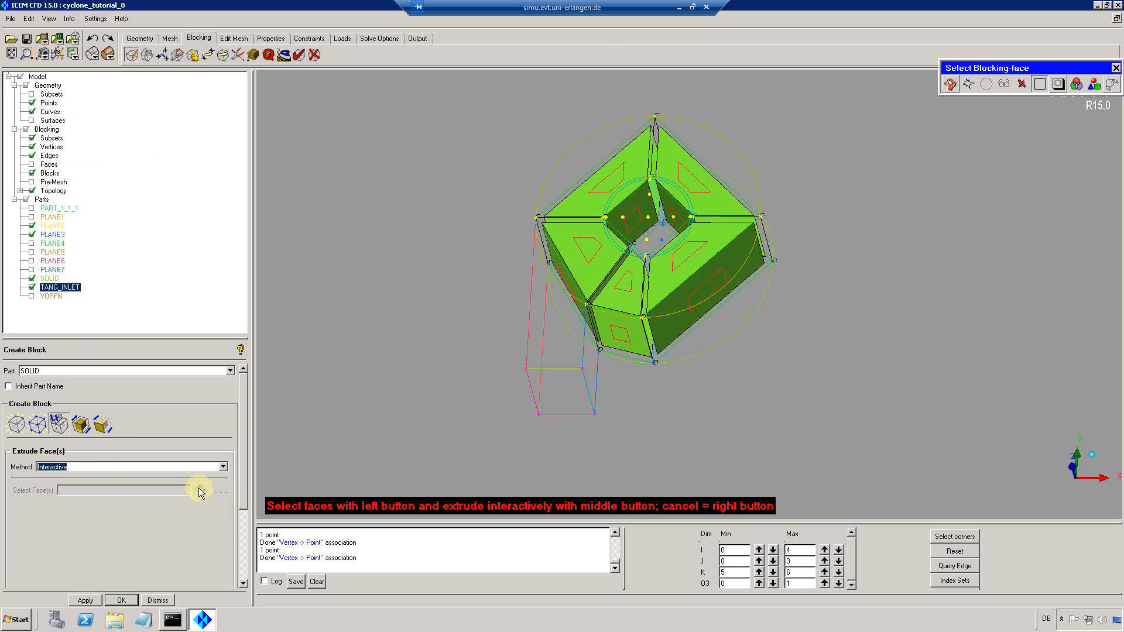
click(568, 290)
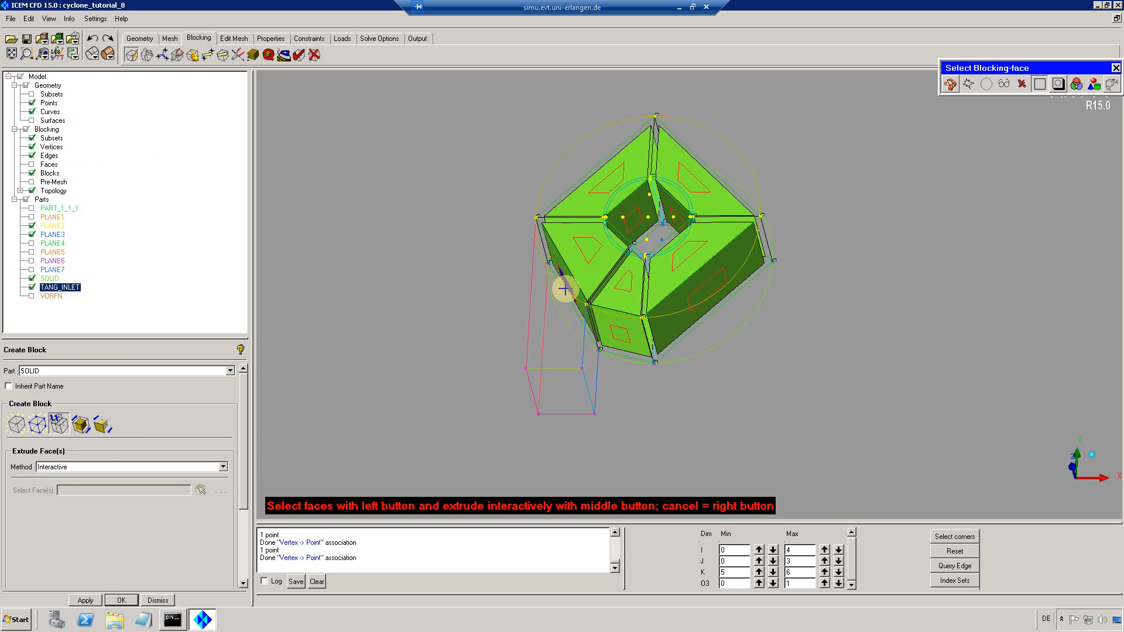
middle_drag(564, 285, 474, 333)
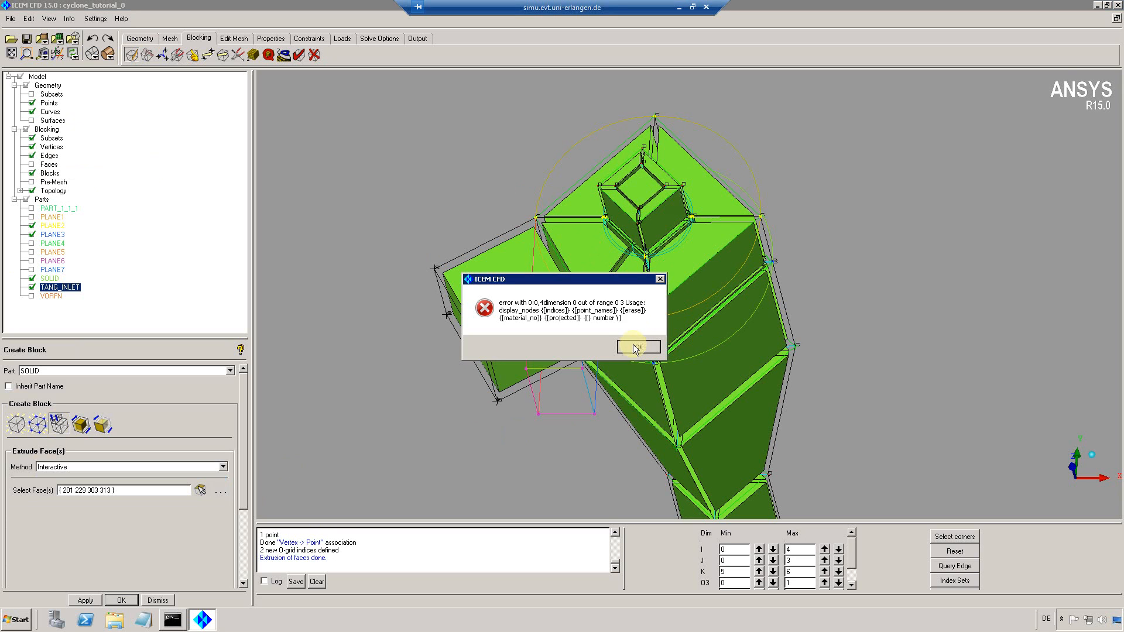
click(636, 348)
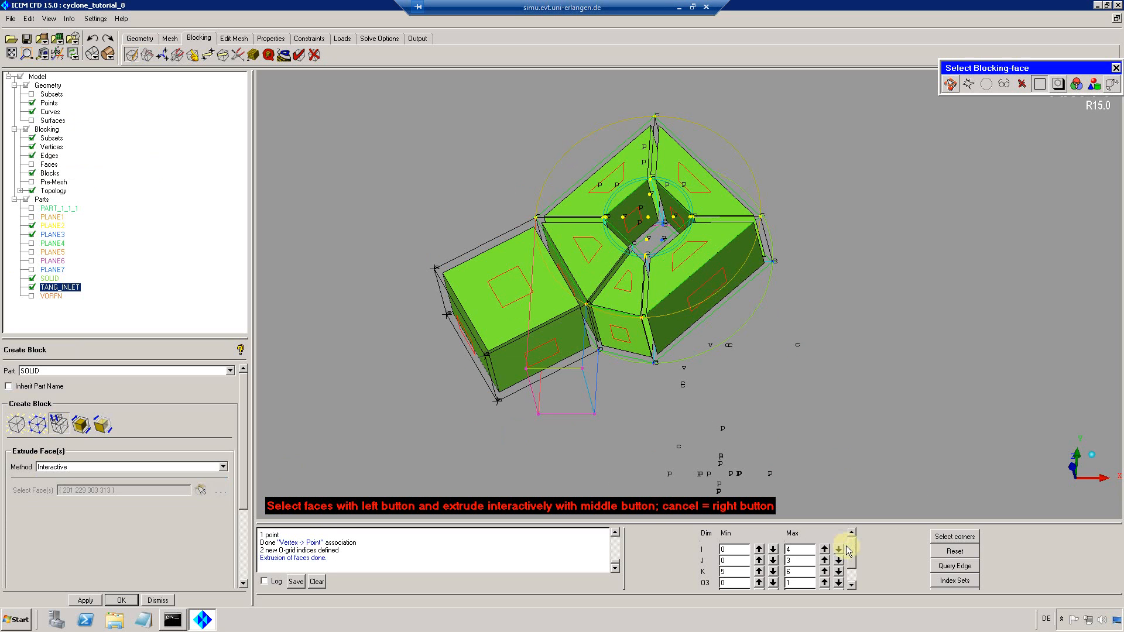
click(959, 552)
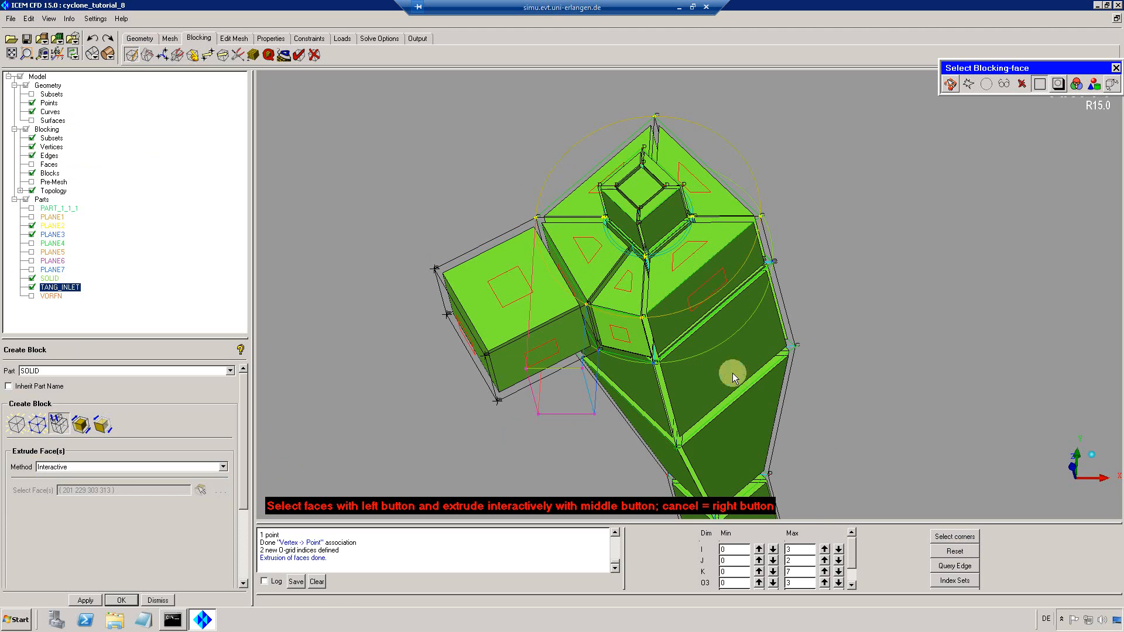
right_click(462, 118)
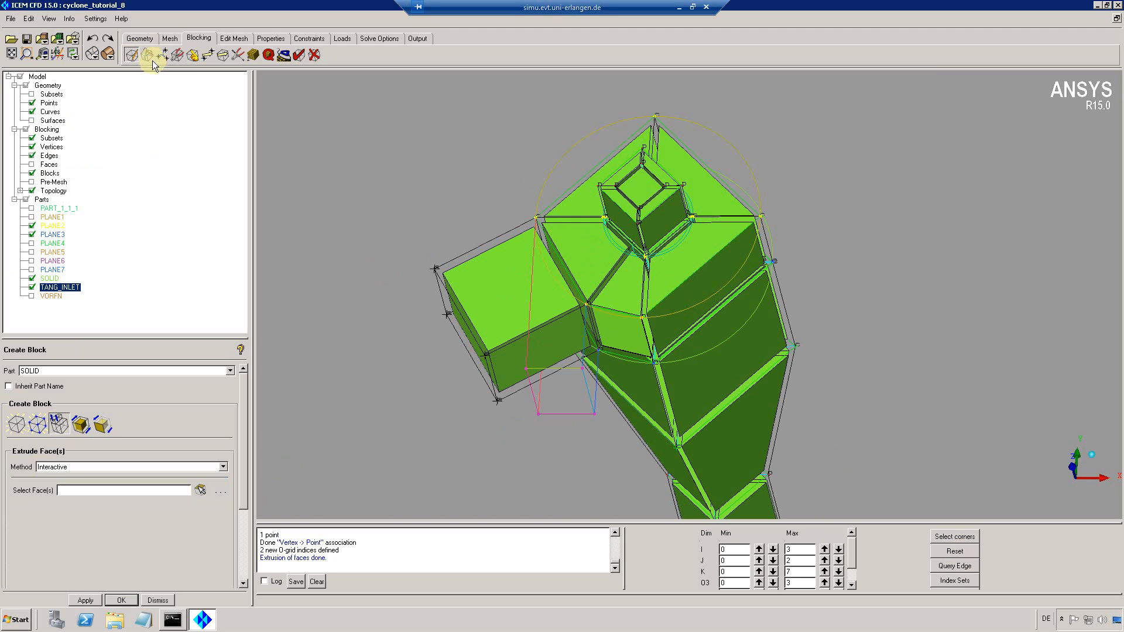
Associate the four outer vertices of the extruded block with the corner points at the free end of the tangential inlet.
click(192, 54)
click(27, 385)
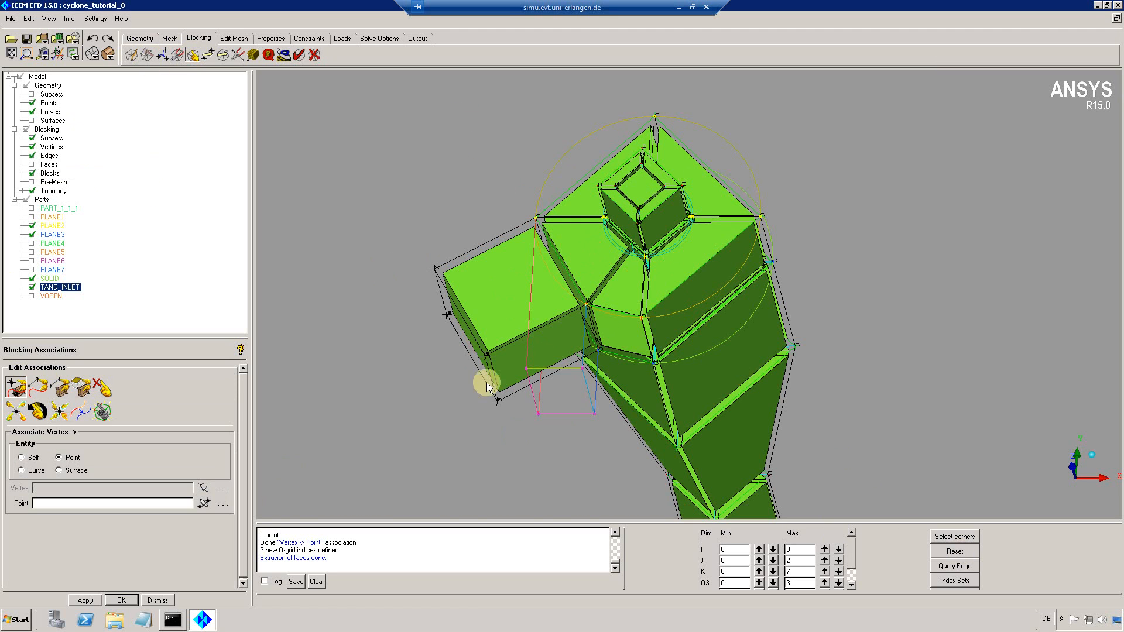
click(496, 394)
click(595, 413)
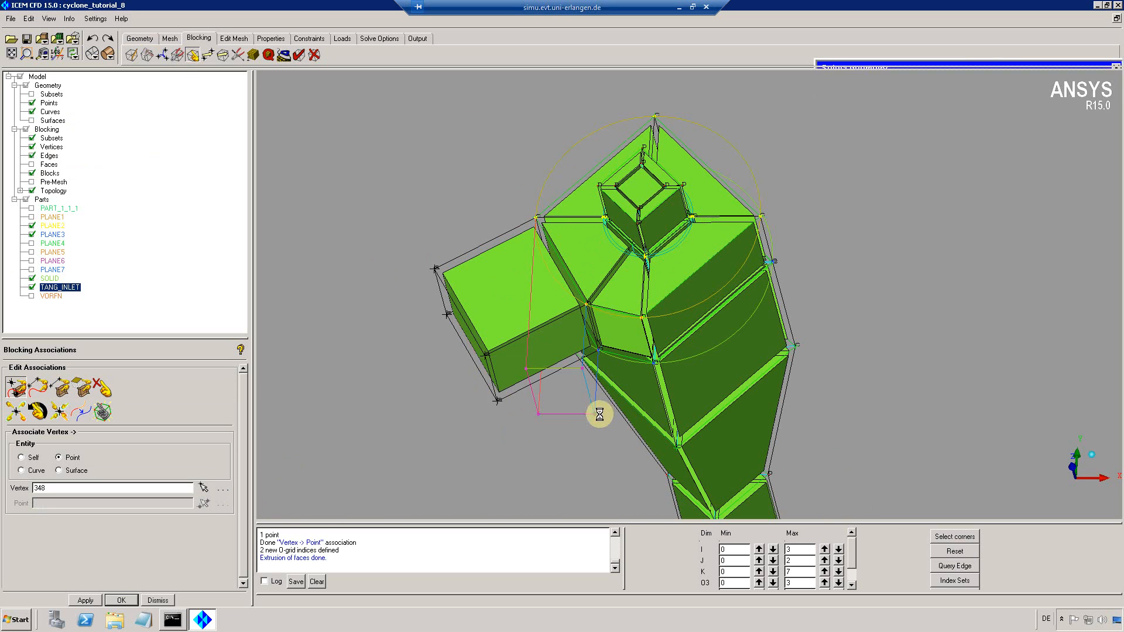
click(577, 376)
click(581, 367)
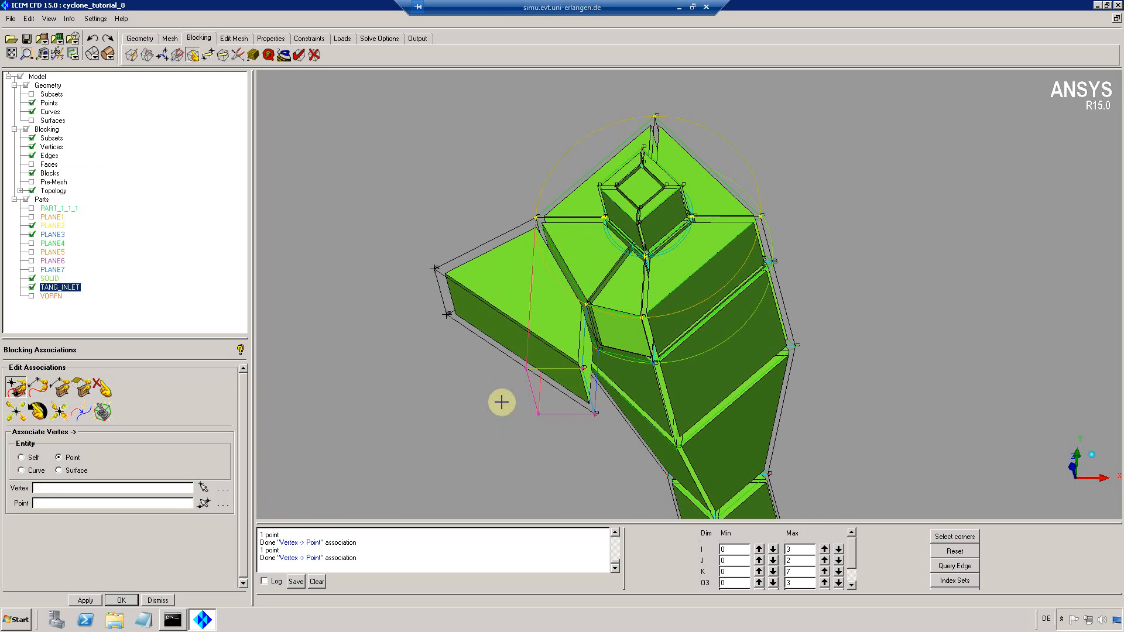
click(448, 315)
click(539, 413)
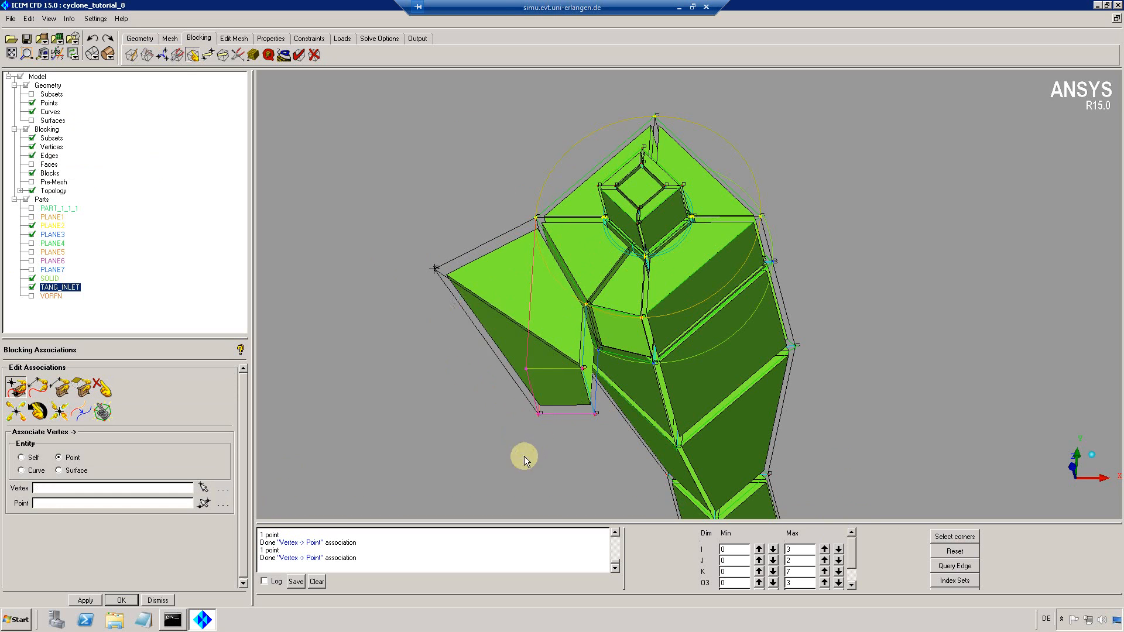
click(432, 271)
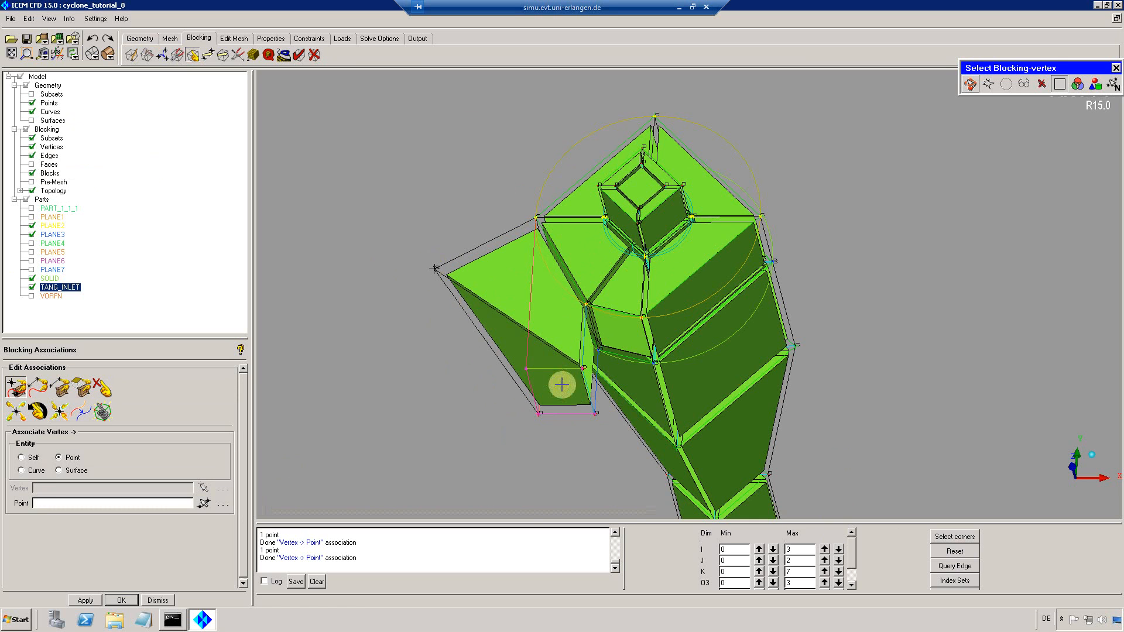
click(526, 367)
right_click(812, 280)
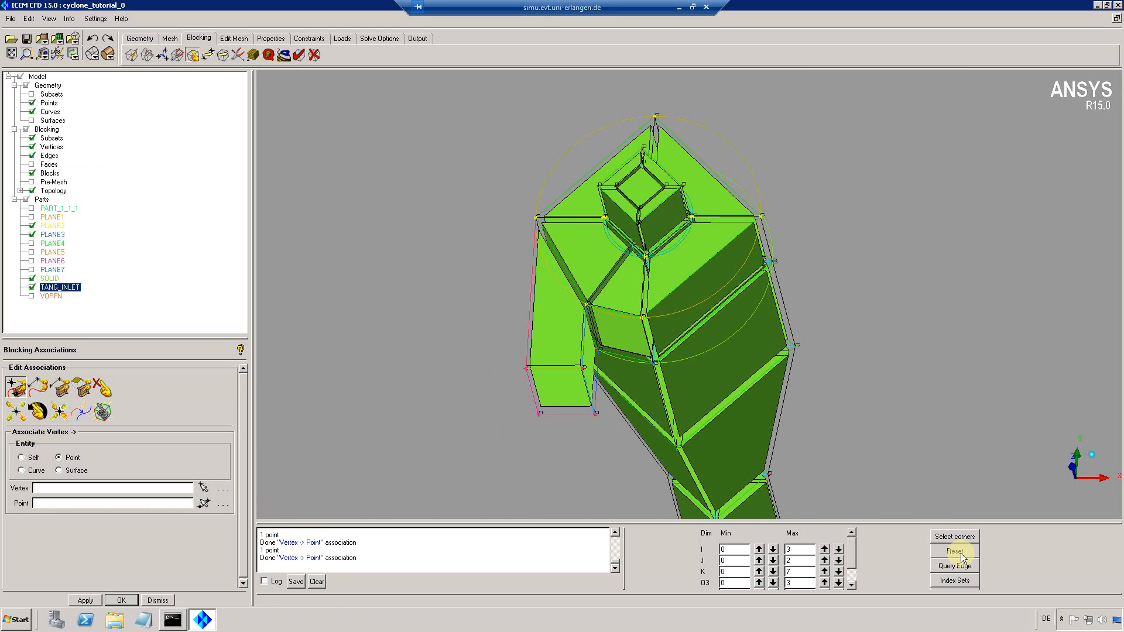
Restrict the blocking display to K 4 to 7 and O3 1 to 2 to isolate the inner blocks around the core.
drag(912, 300, 620, 257)
click(11, 55)
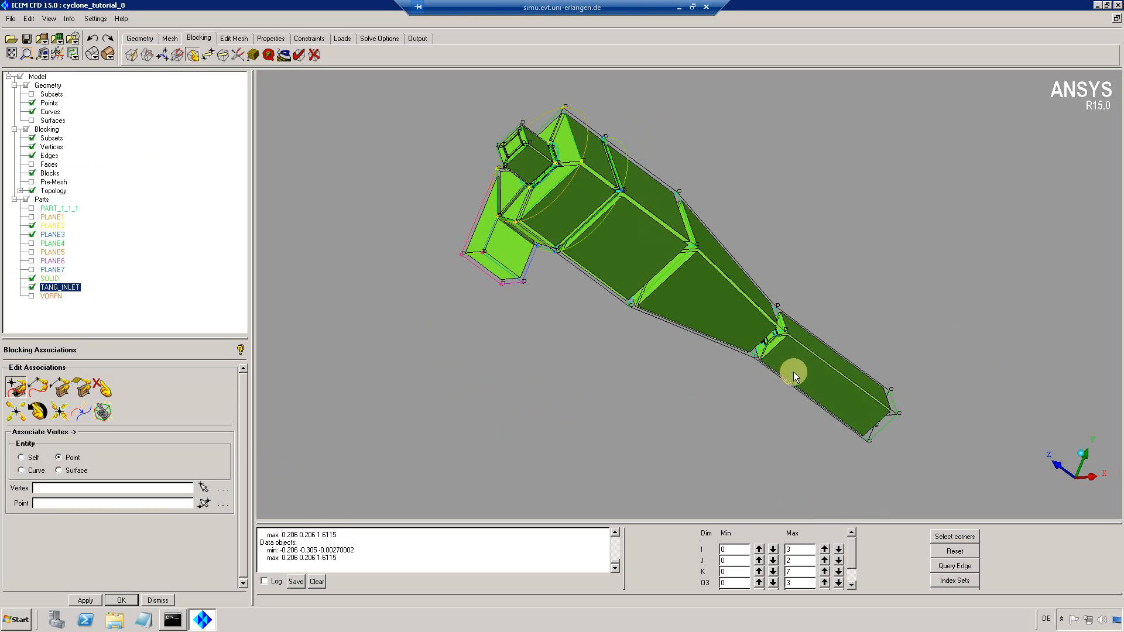
drag(794, 375, 786, 409)
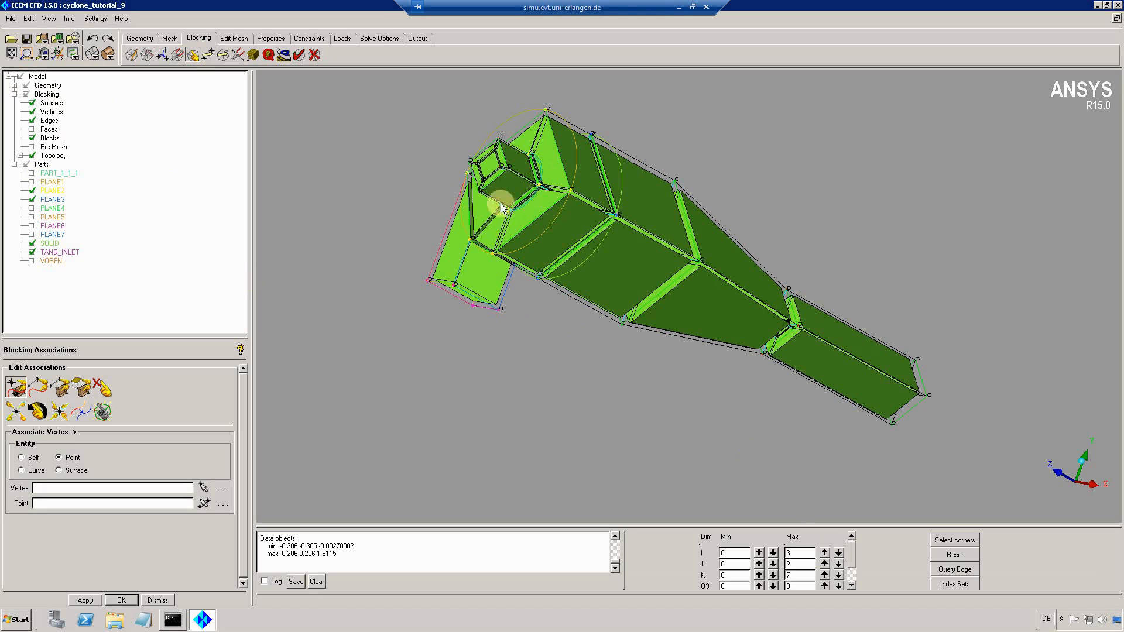
drag(729, 576, 720, 577)
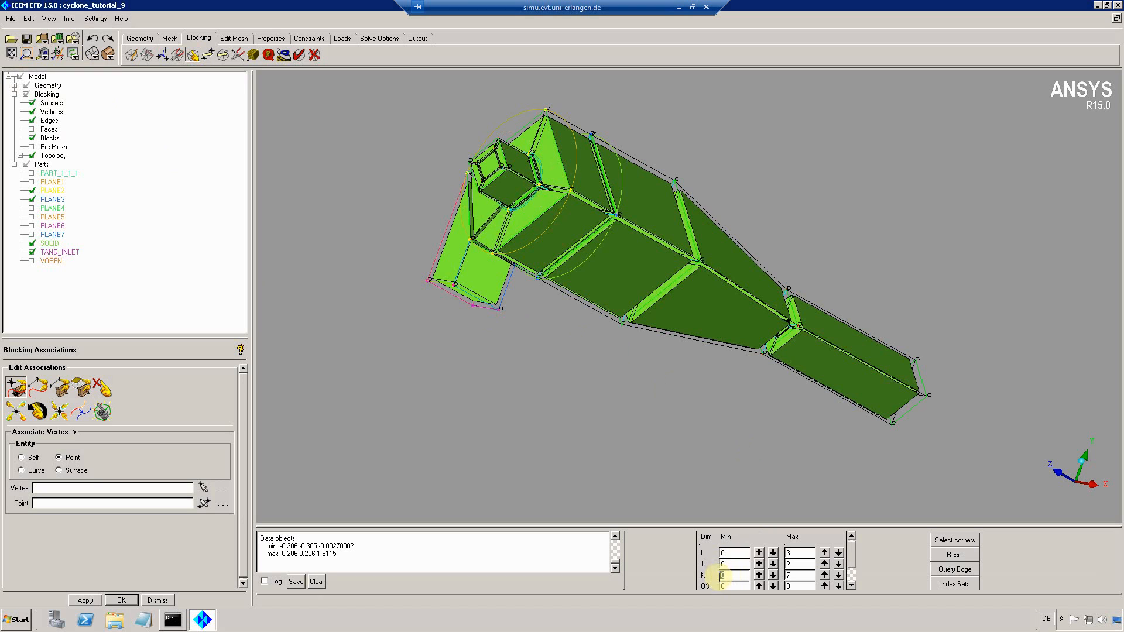
text(5)
key(Return)
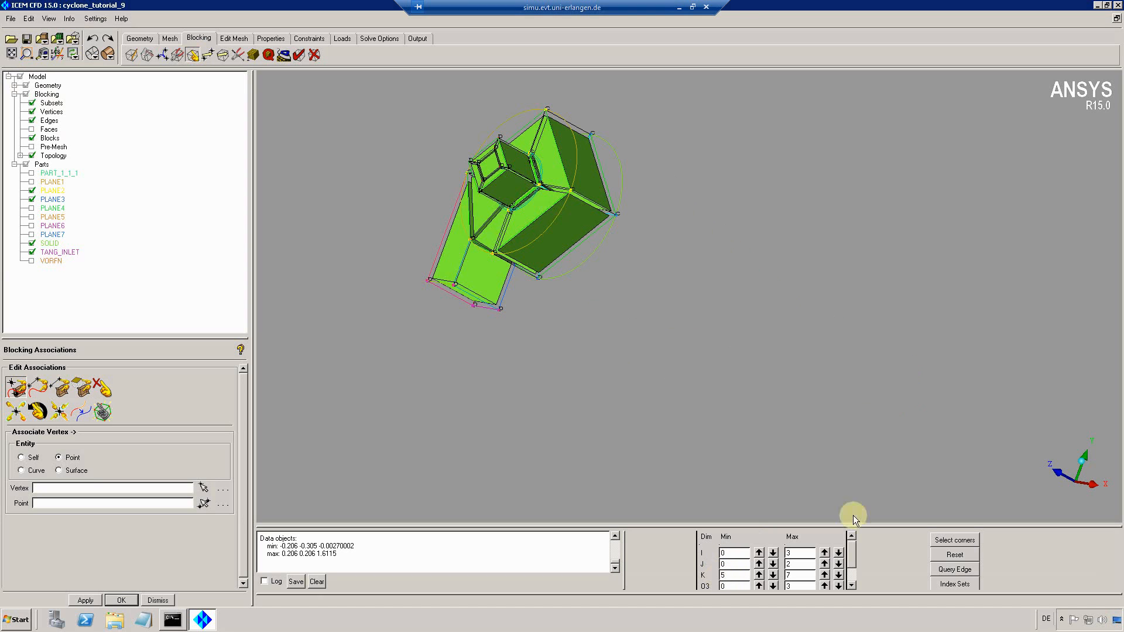
drag(577, 275, 545, 277)
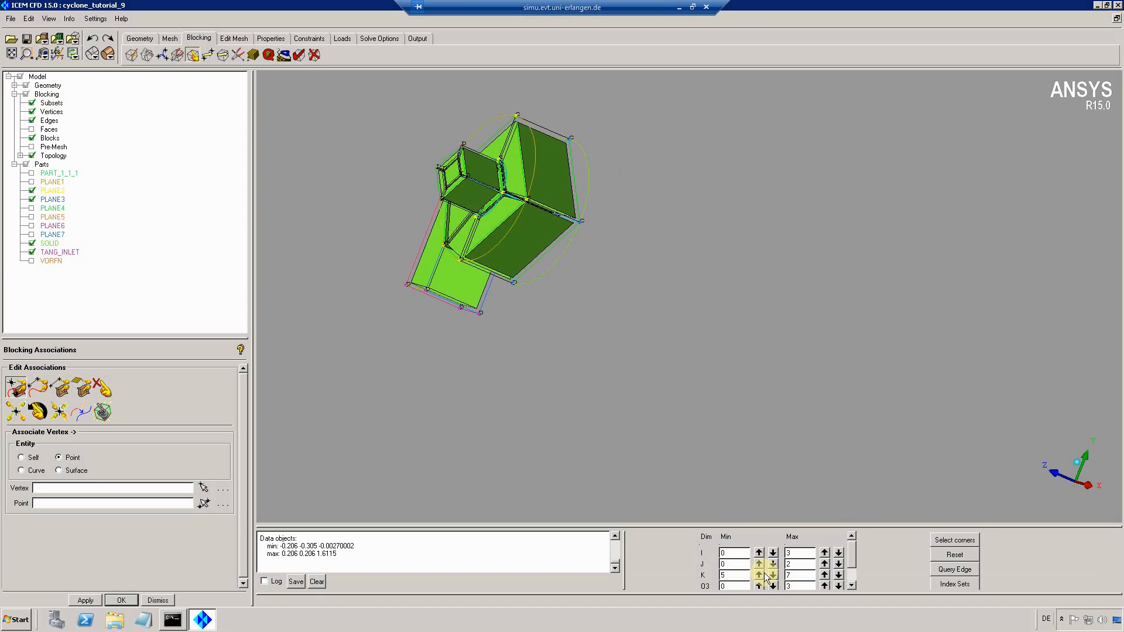
click(773, 575)
click(759, 586)
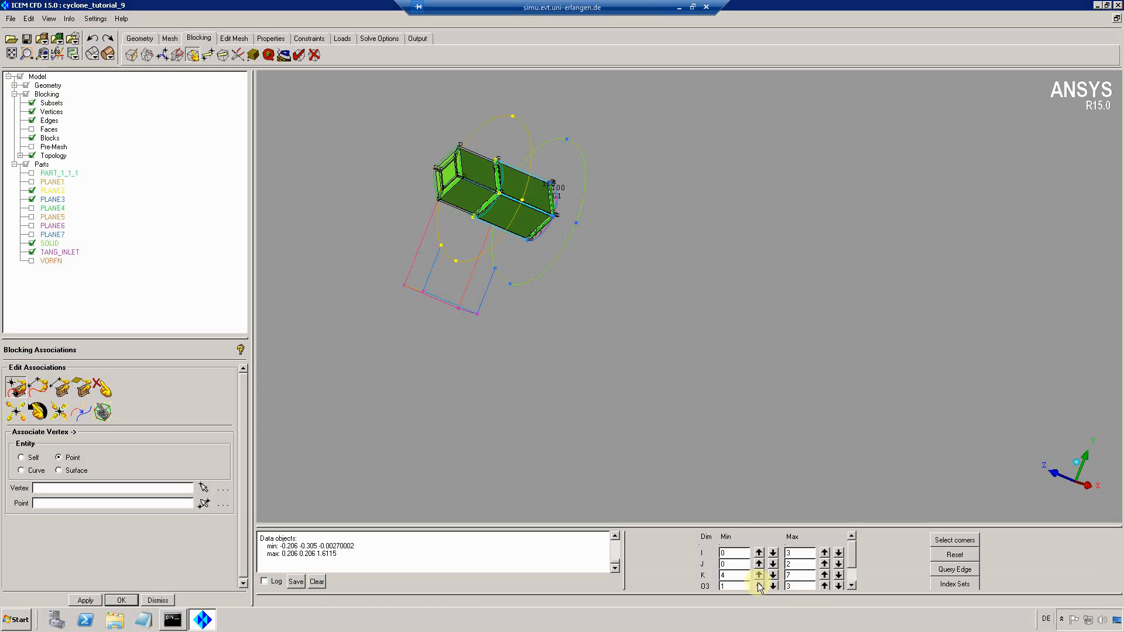
click(837, 586)
drag(646, 304, 683, 316)
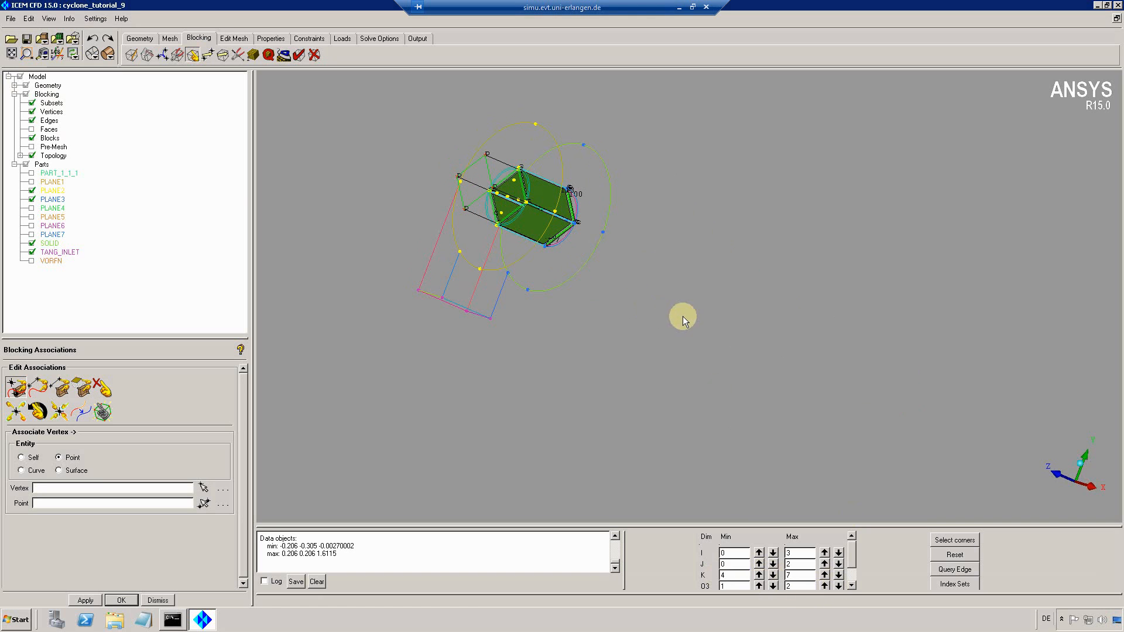
Blank the isolated inner blocks around the core and reset the index ranges to display the remaining blocking.
right_click(44, 140)
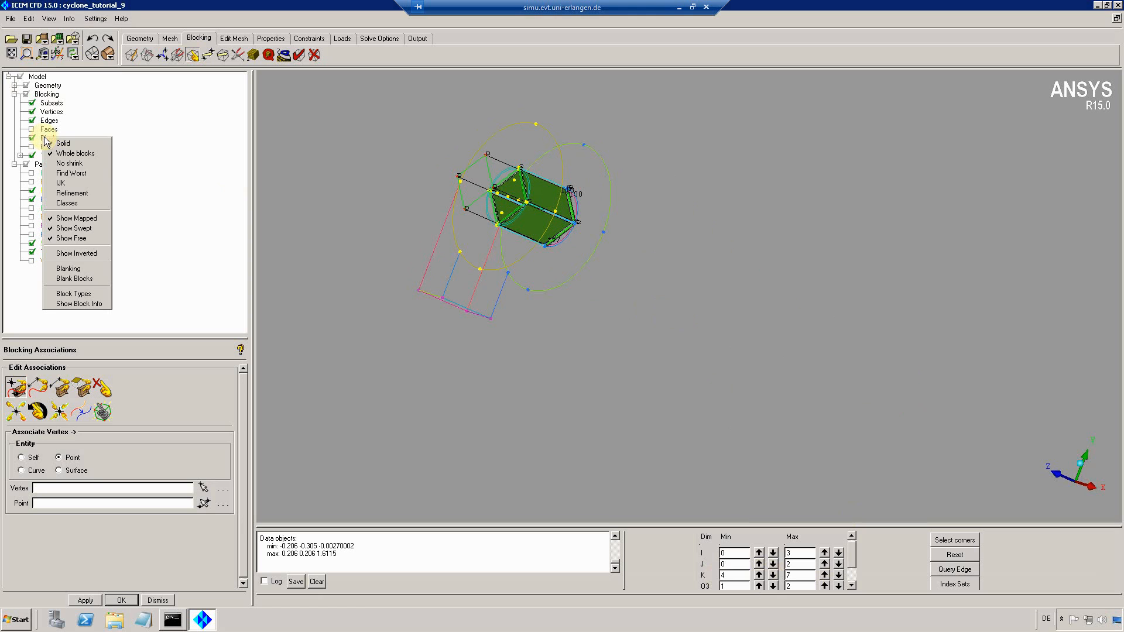
click(71, 279)
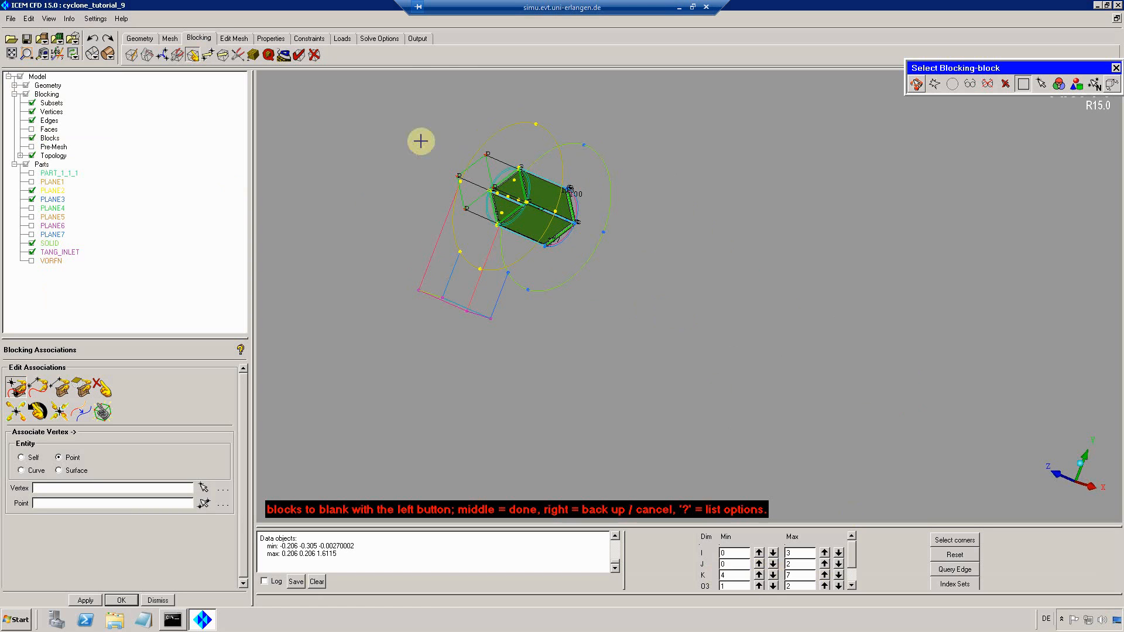
middle_click(676, 313)
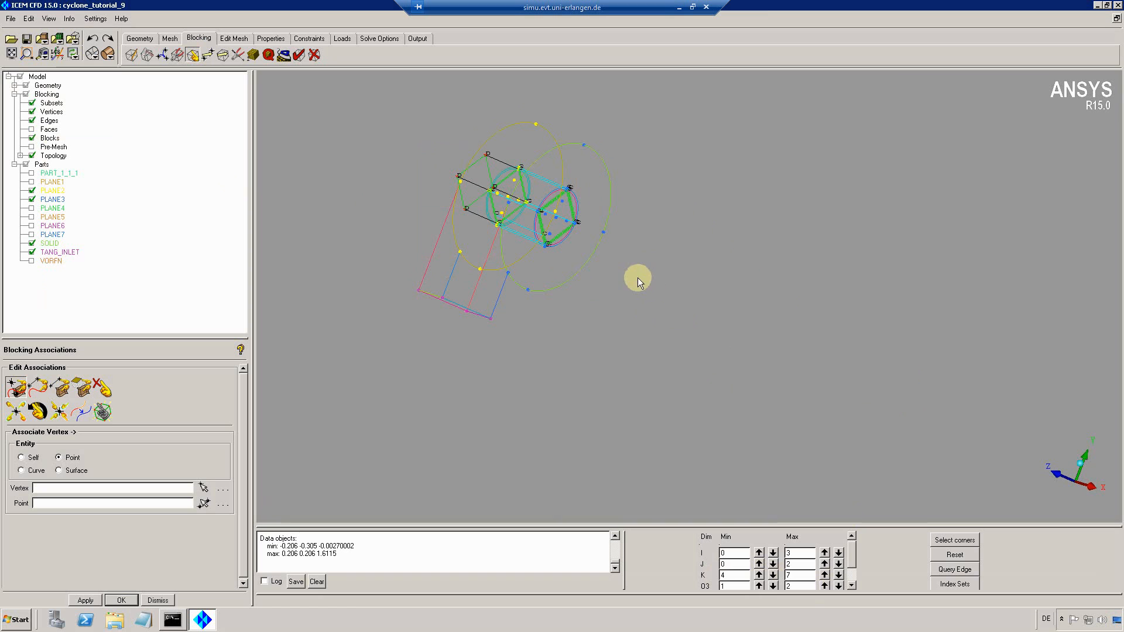
click(956, 555)
drag(600, 258, 535, 215)
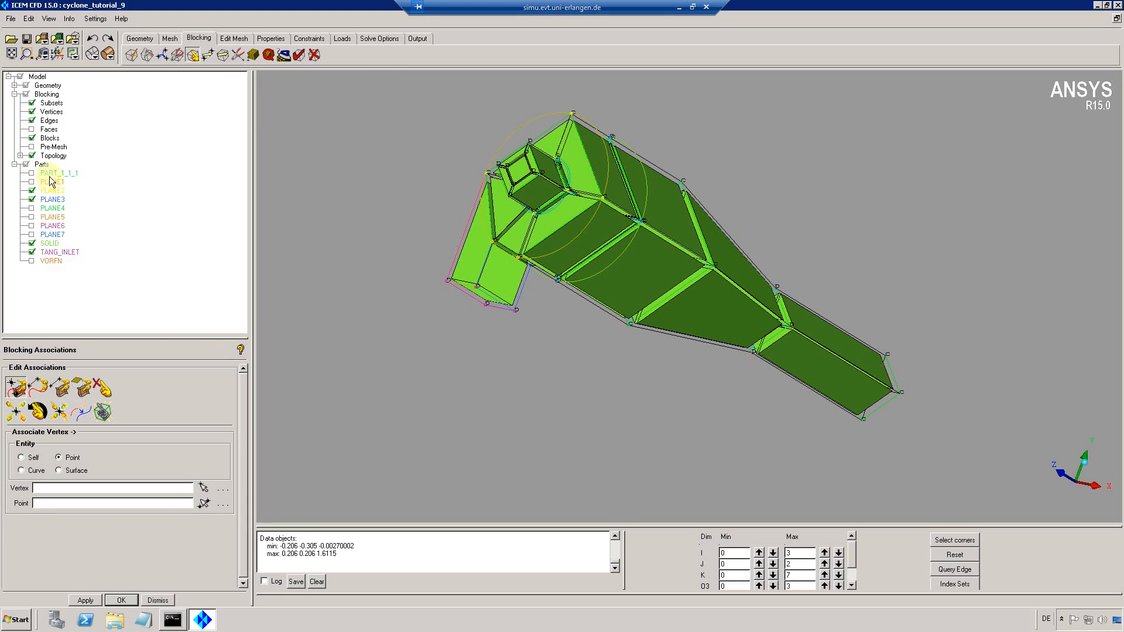
Check which blocks belong to SOLID and create a new block part named FLUID from all visible blocks.
click(31, 244)
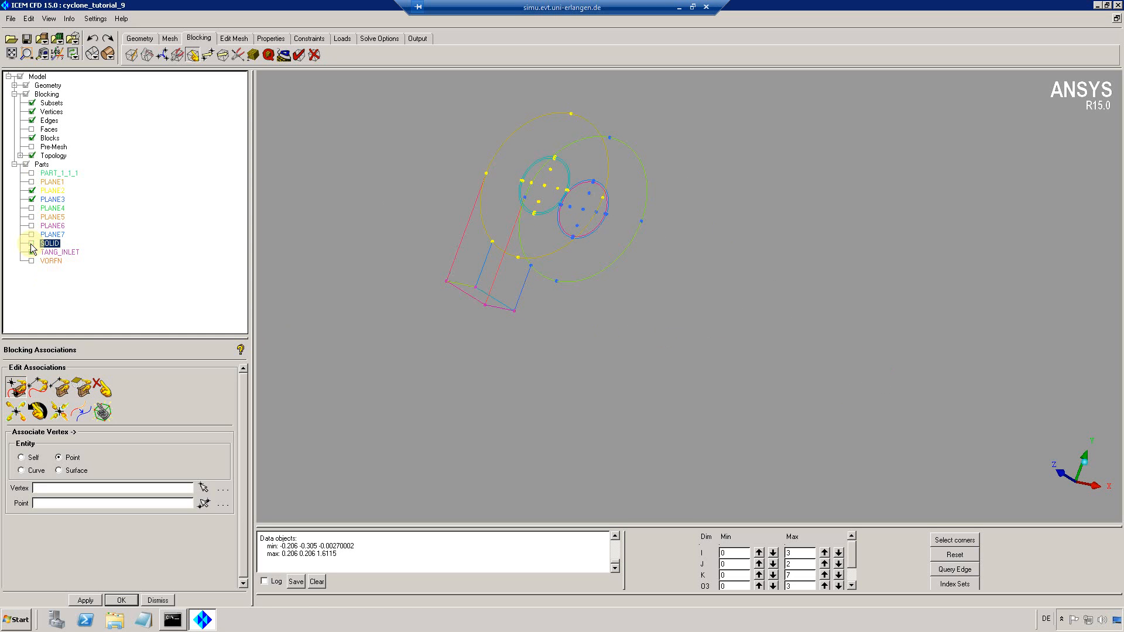
click(31, 243)
click(32, 252)
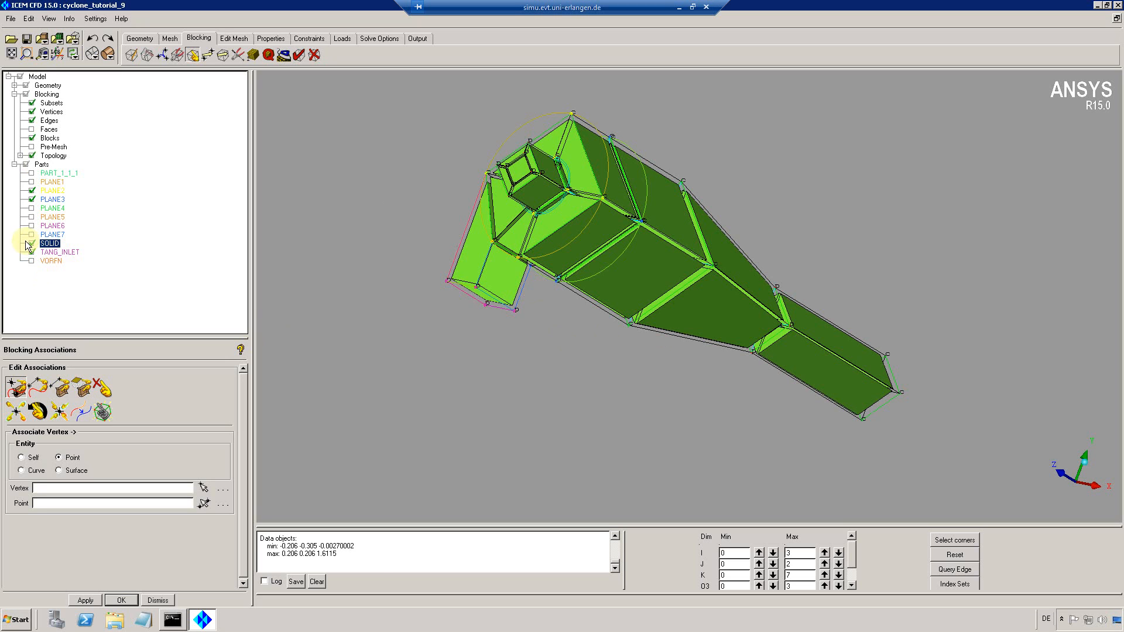
right_click(39, 165)
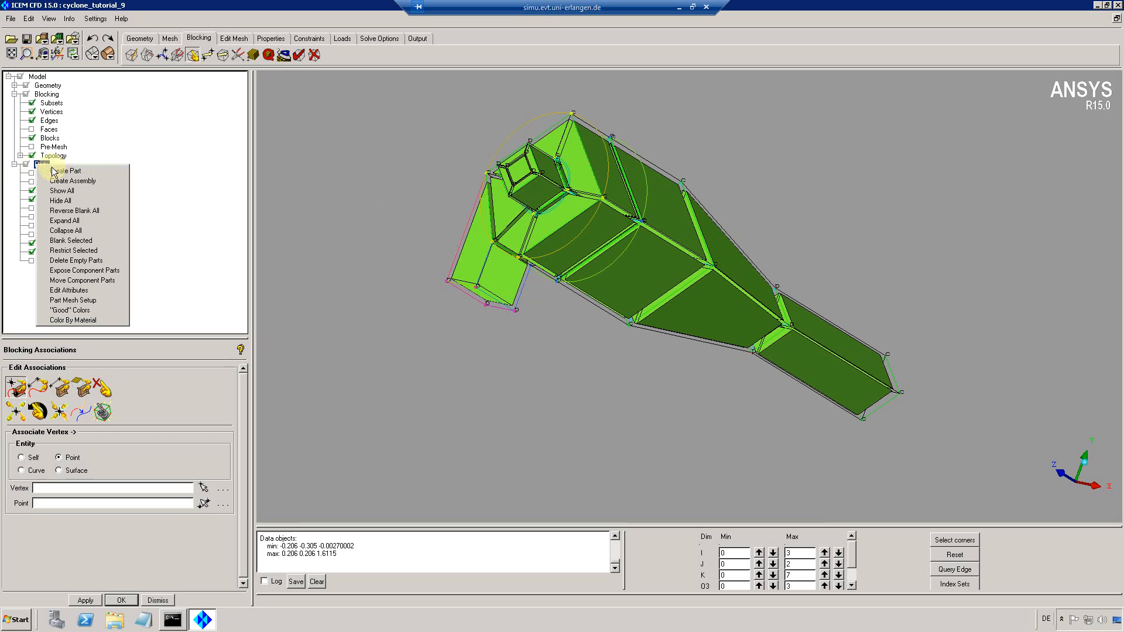
click(58, 171)
triple_click(49, 370)
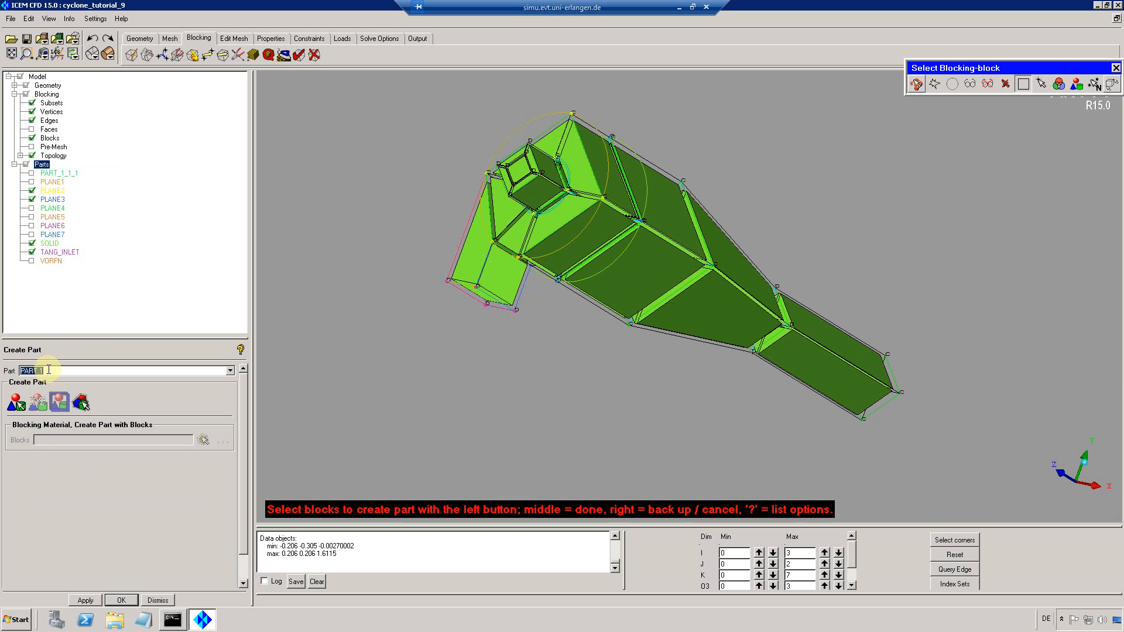
text(fluid)
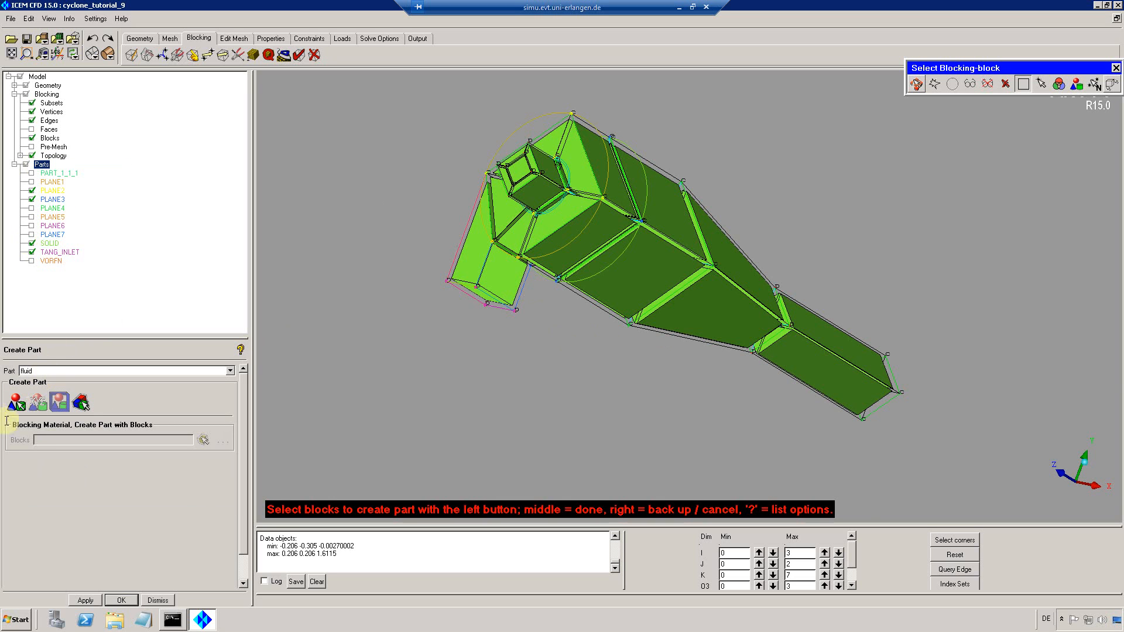
click(16, 402)
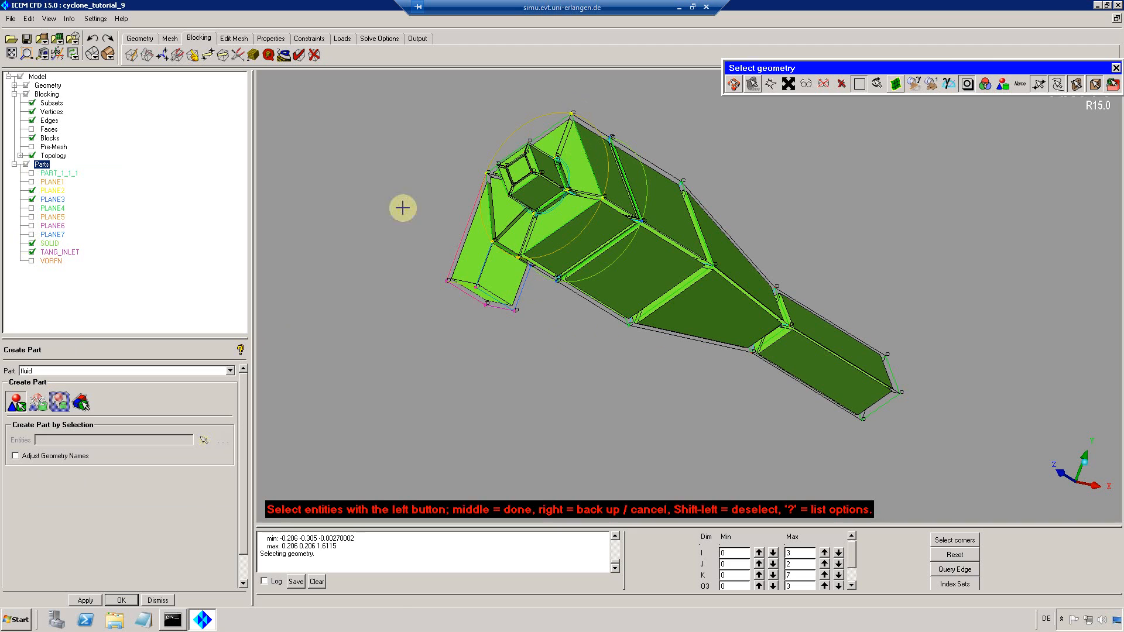
click(82, 403)
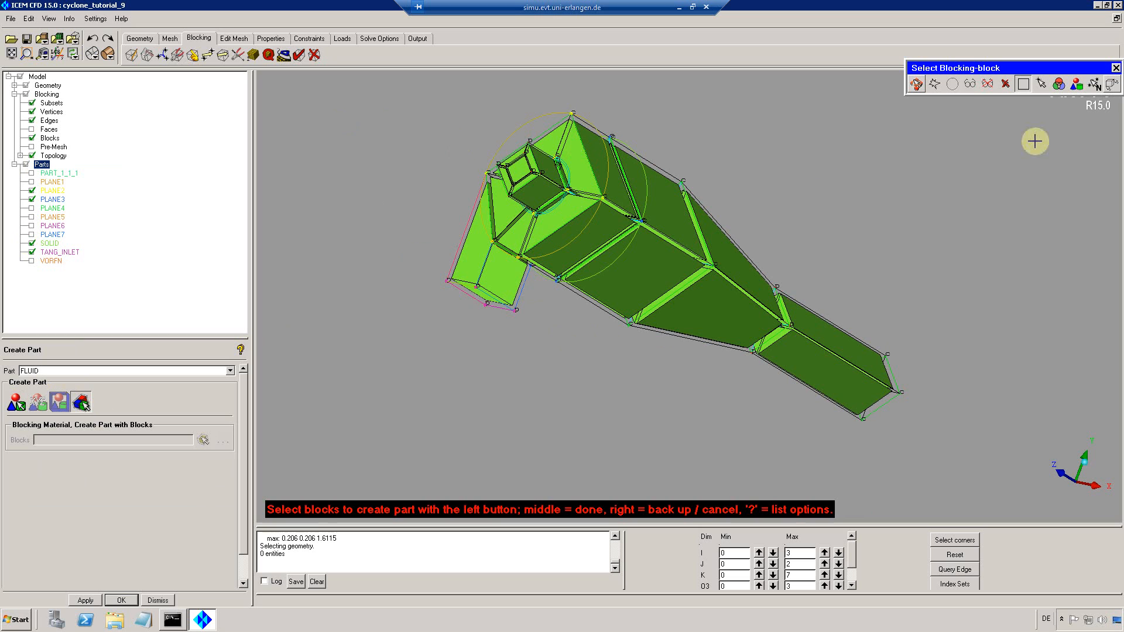
click(970, 85)
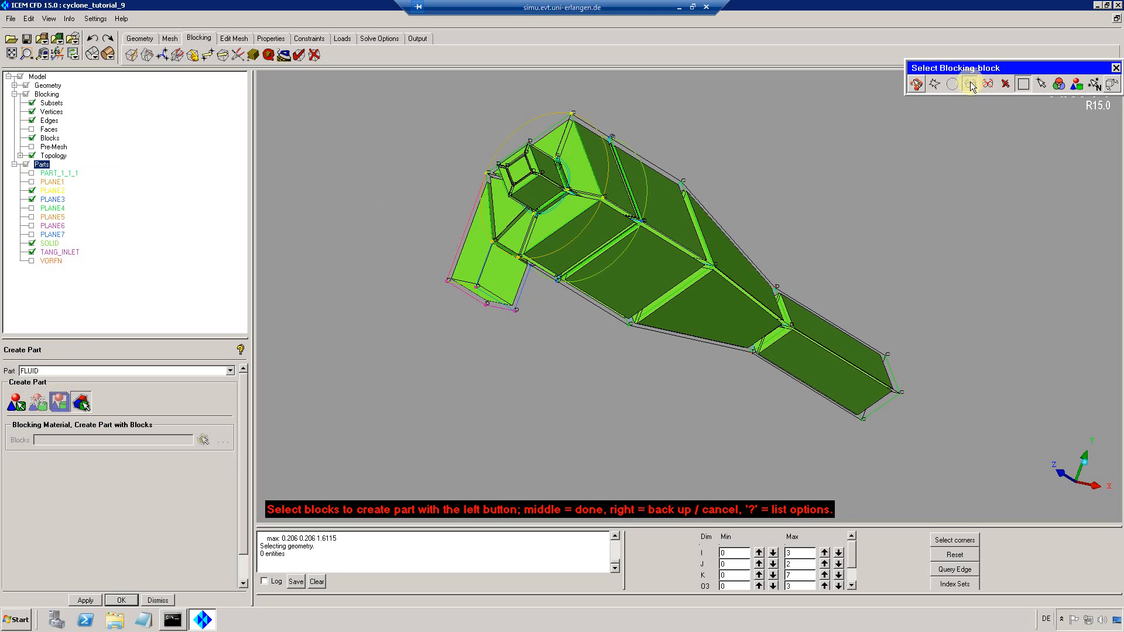
middle_click(761, 211)
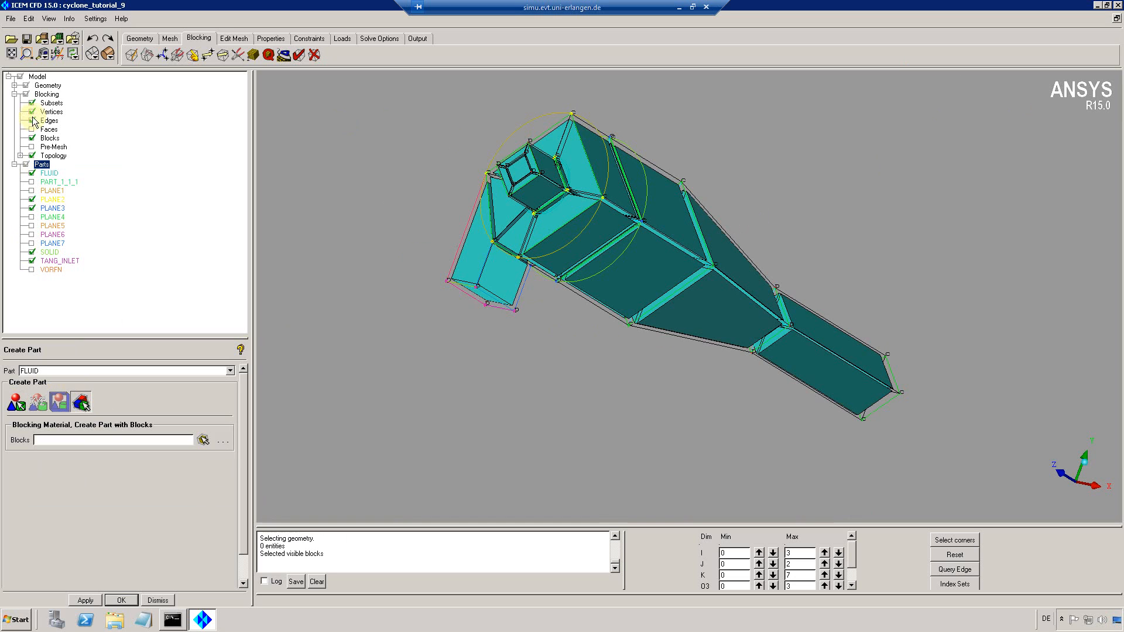
Turn off block blanking and toggle the FLUID part's visibility to check the blocks left in SOLID.
right_click(48, 137)
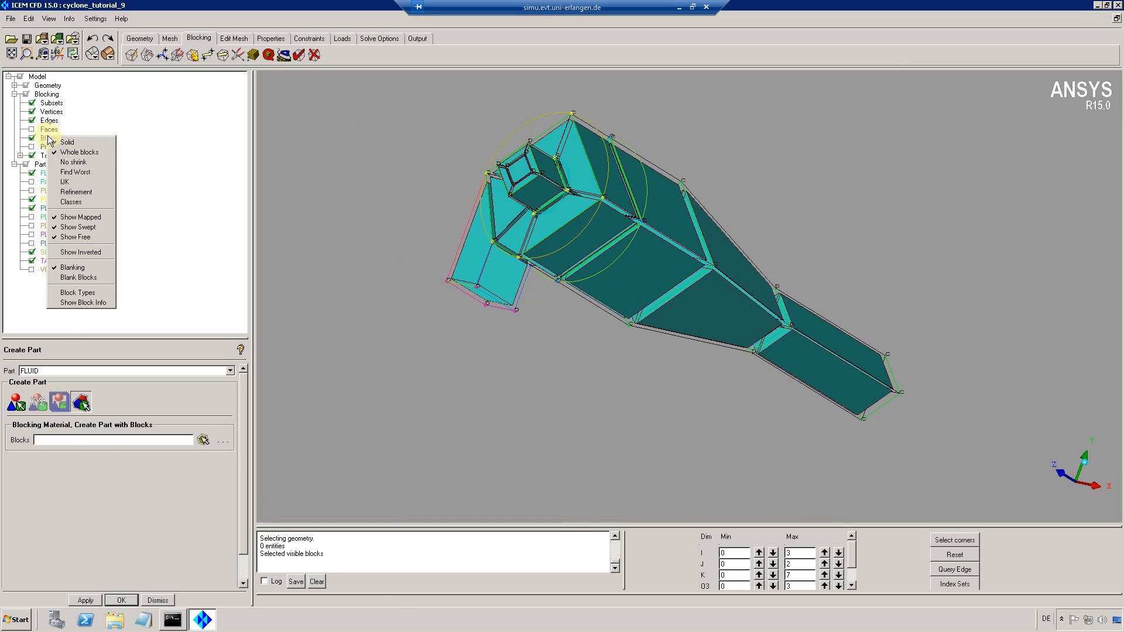
click(63, 268)
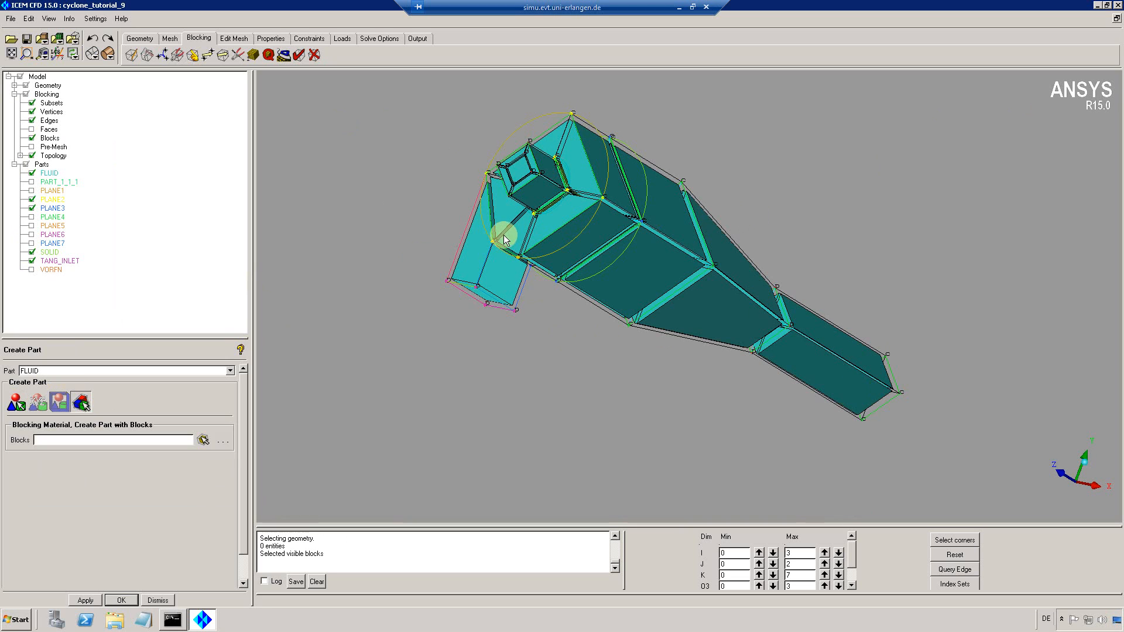
click(32, 173)
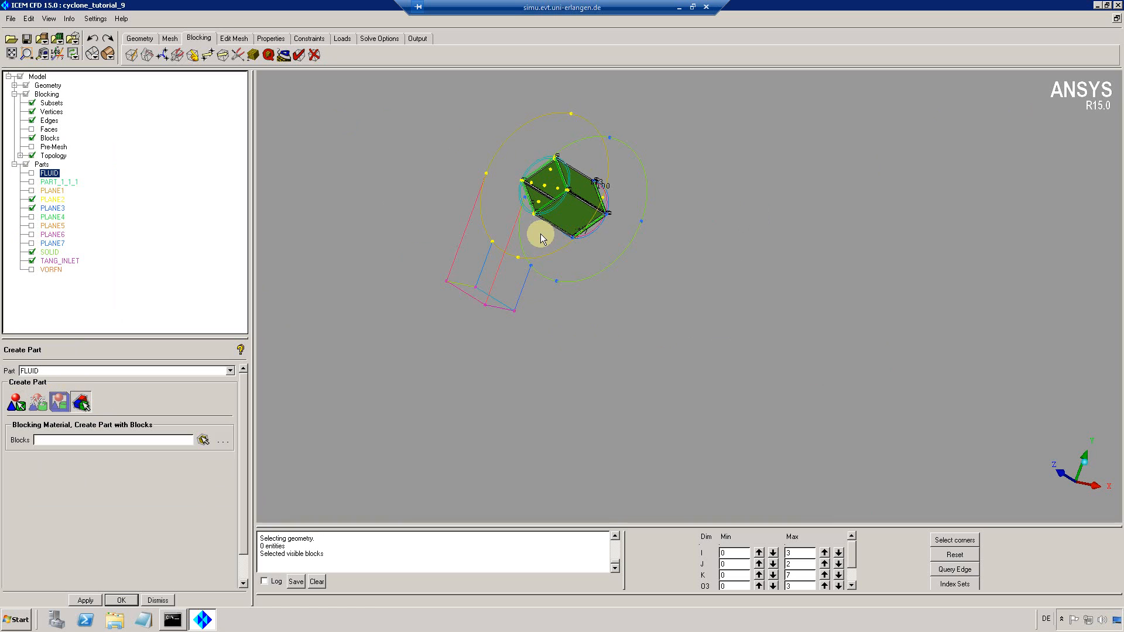
click(31, 173)
click(31, 252)
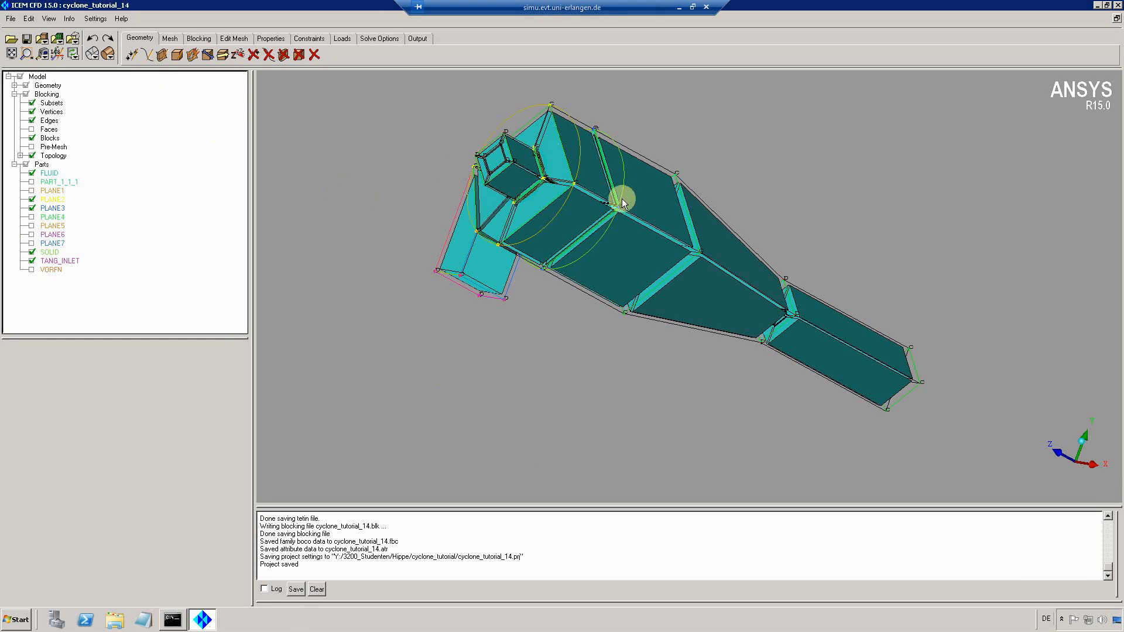
Show the surfaces of PART_1_1_1 and set a maximum mesh size of 0.017 on all surfaces.
click(169, 38)
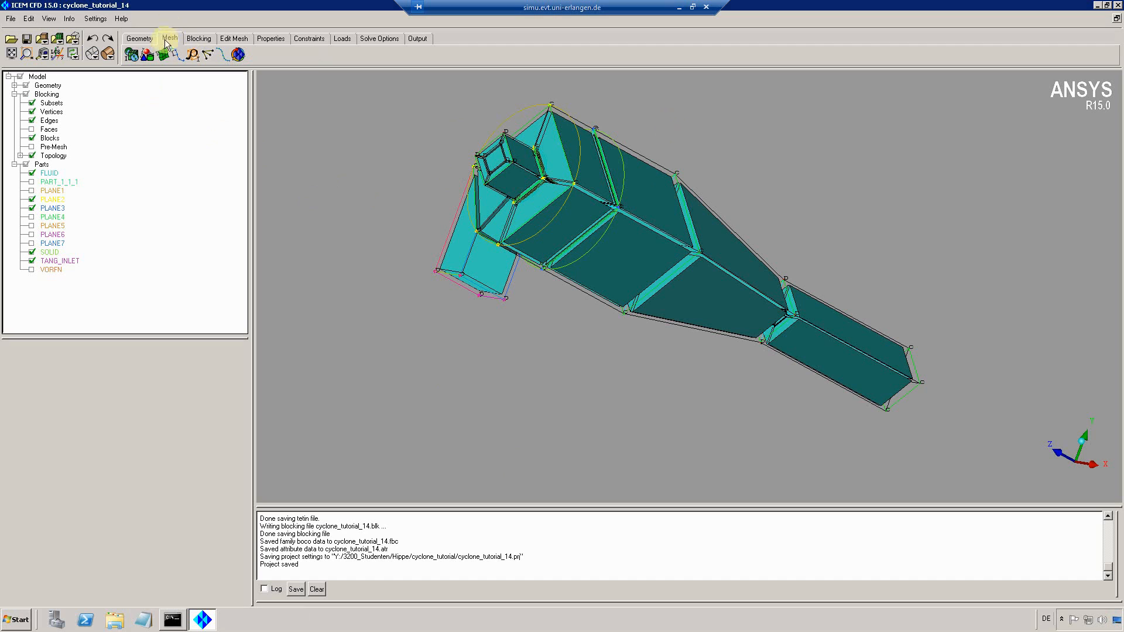
click(162, 54)
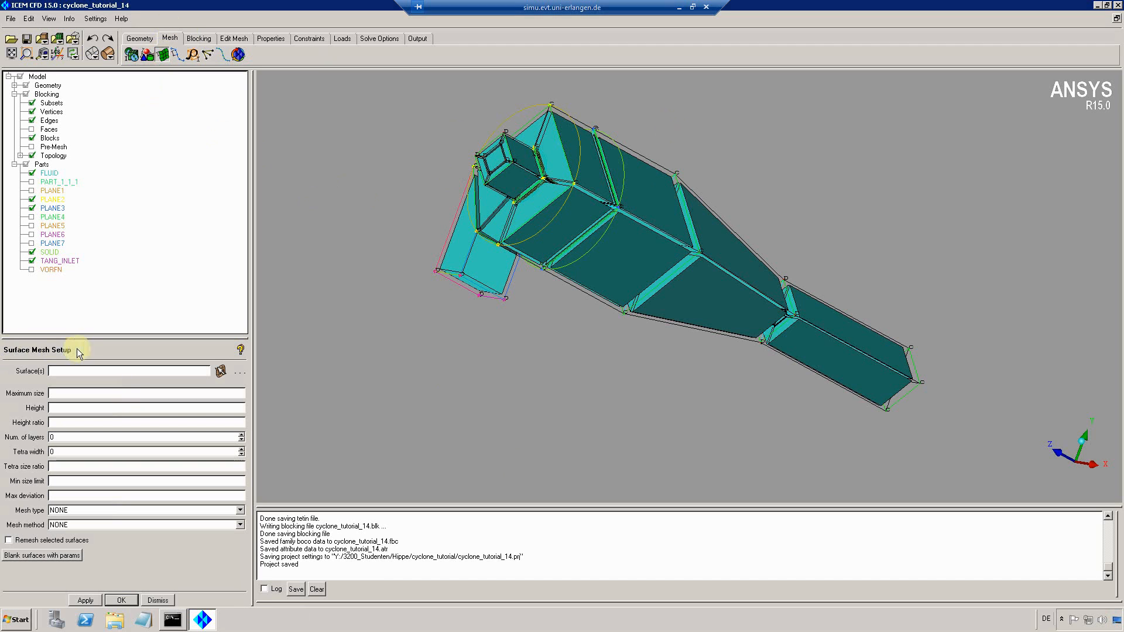
click(14, 86)
click(32, 121)
click(59, 217)
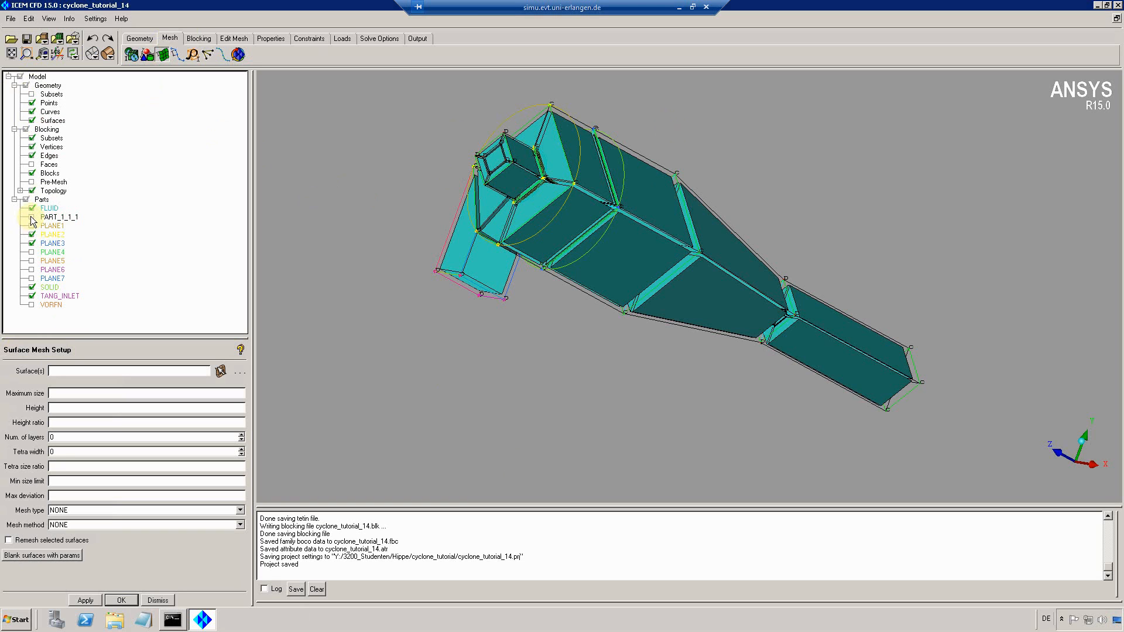
click(220, 371)
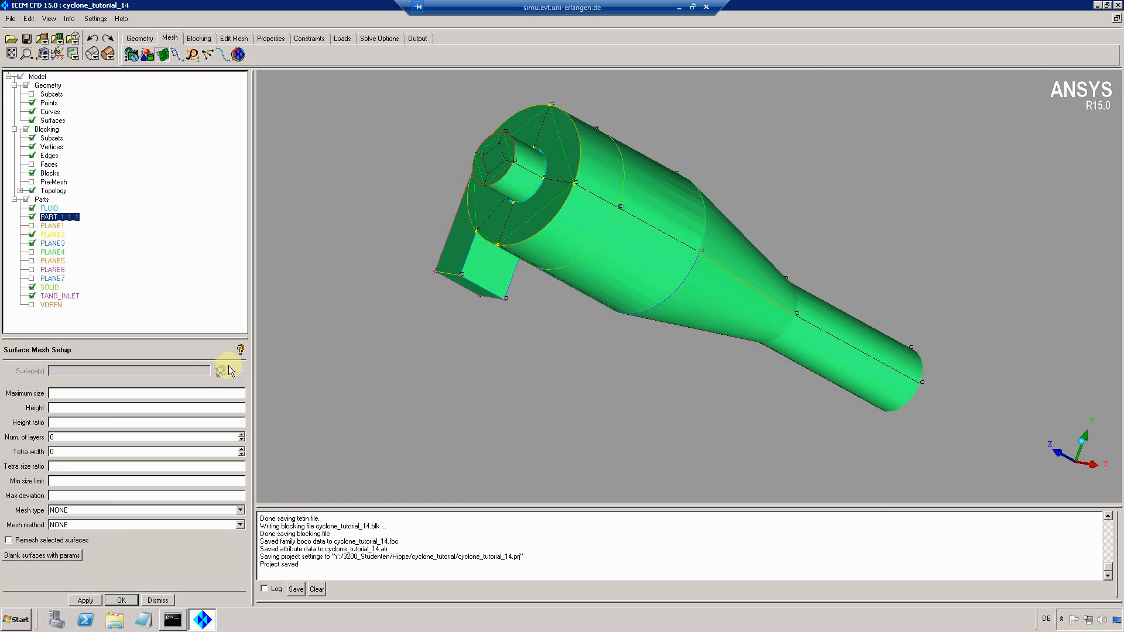
click(881, 84)
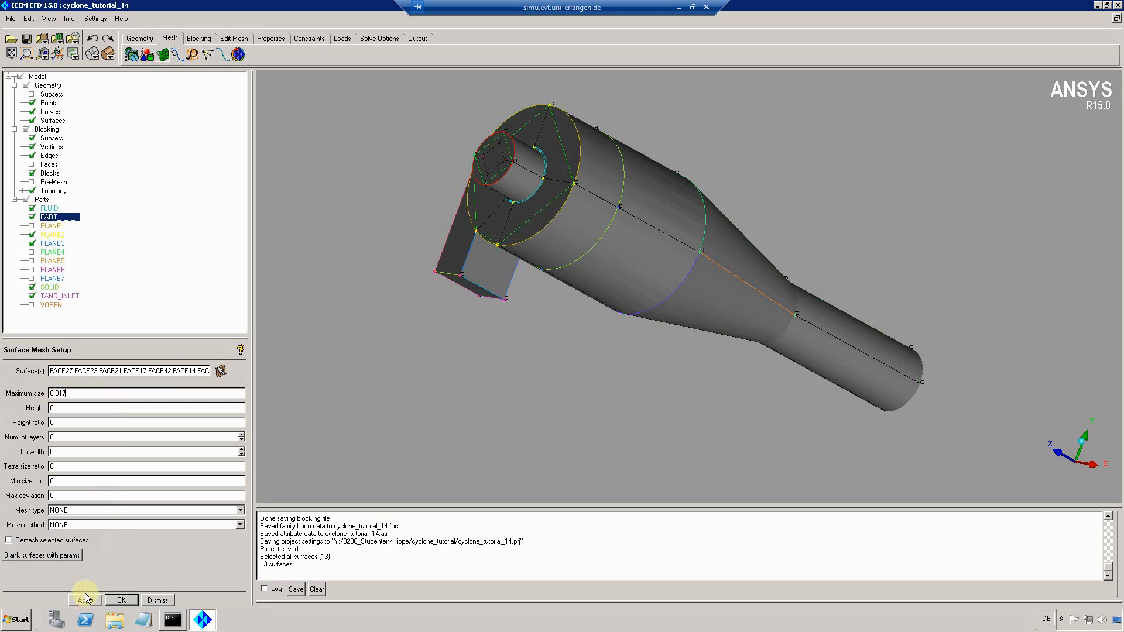
click(121, 600)
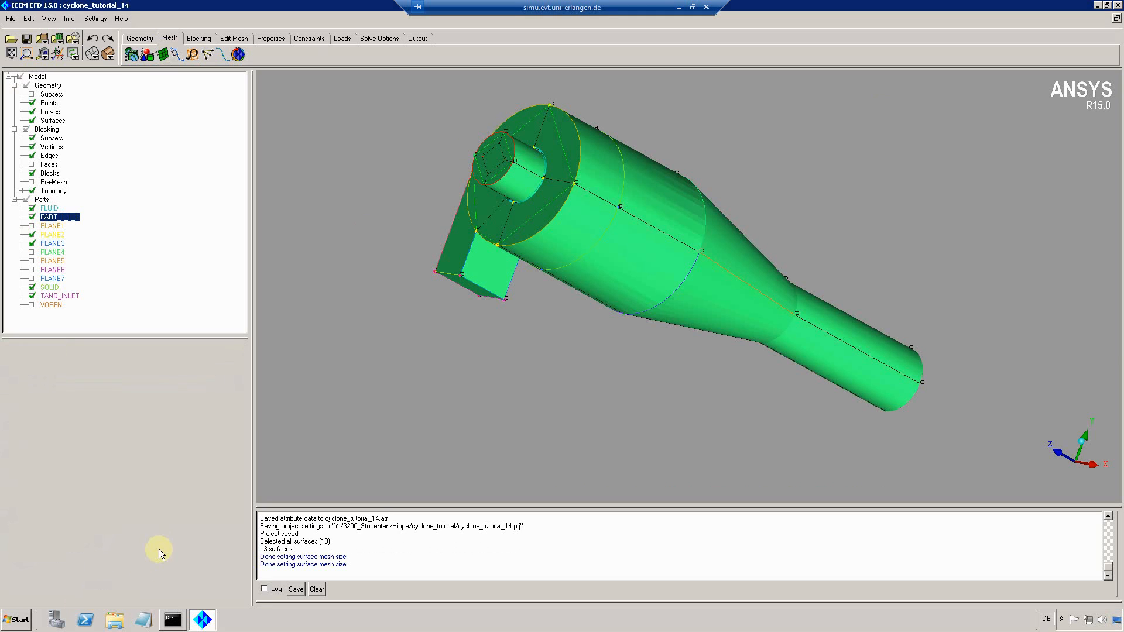
Recalculate the pre-mesh sizes of the blocking with the Update All method.
click(195, 40)
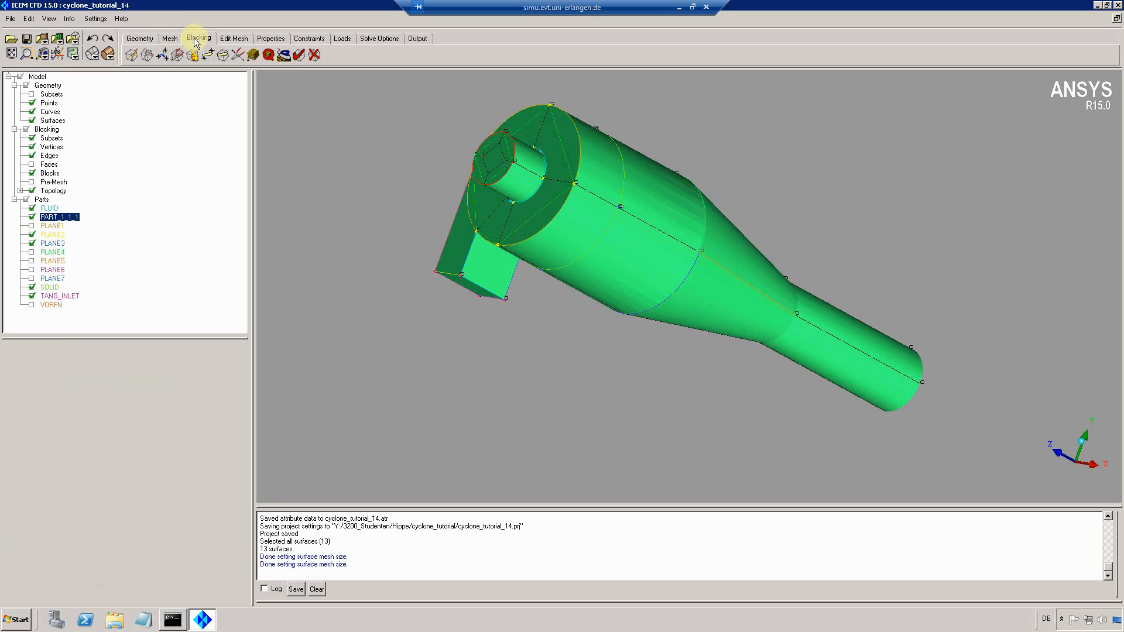
click(252, 55)
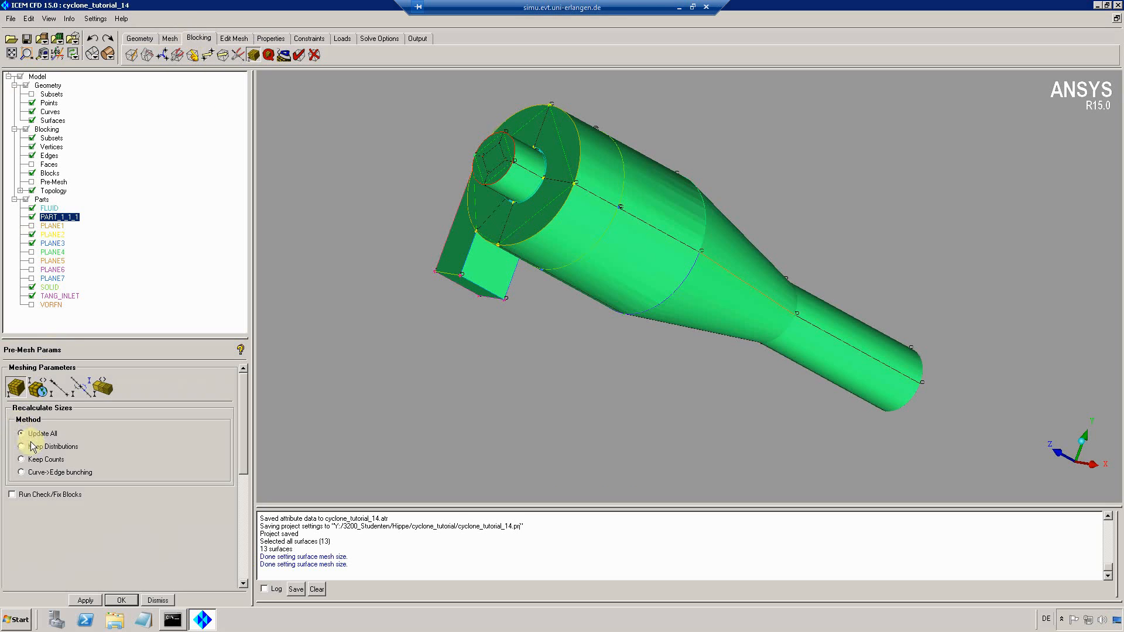
click(119, 601)
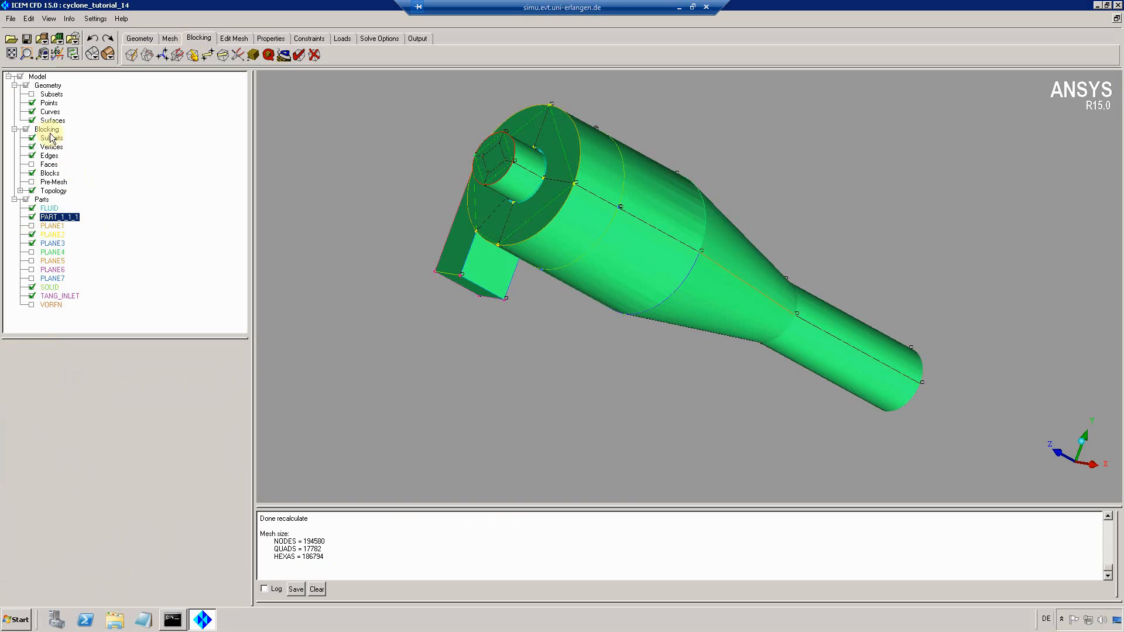
Hide the geometry and blocking entities, show all parts, and recompute and display the pre-mesh.
click(26, 86)
click(25, 129)
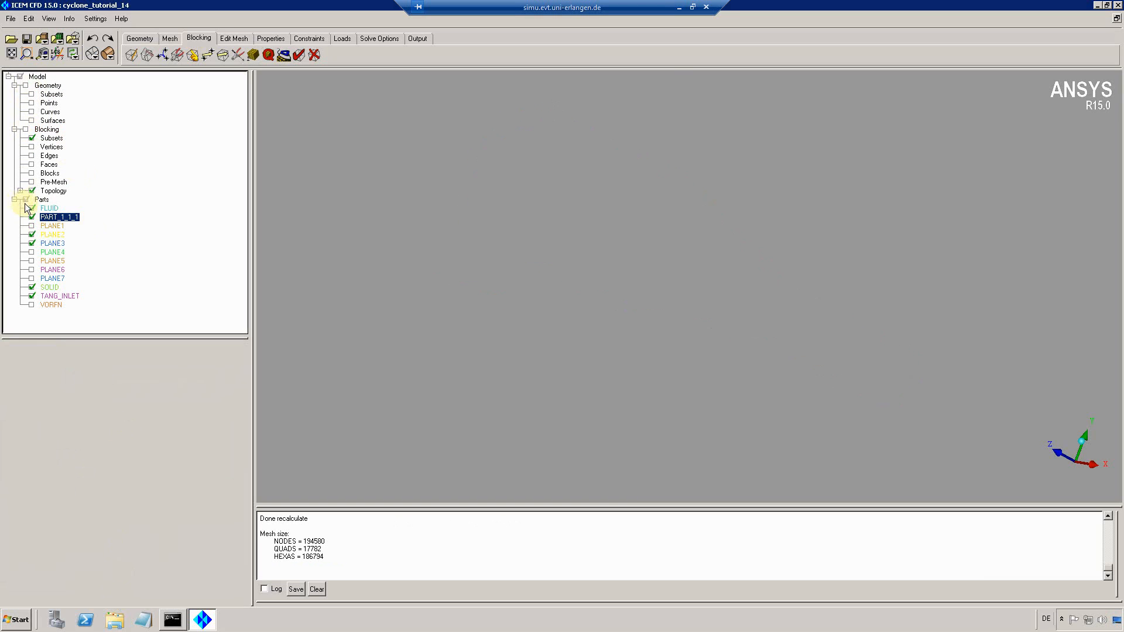
click(26, 199)
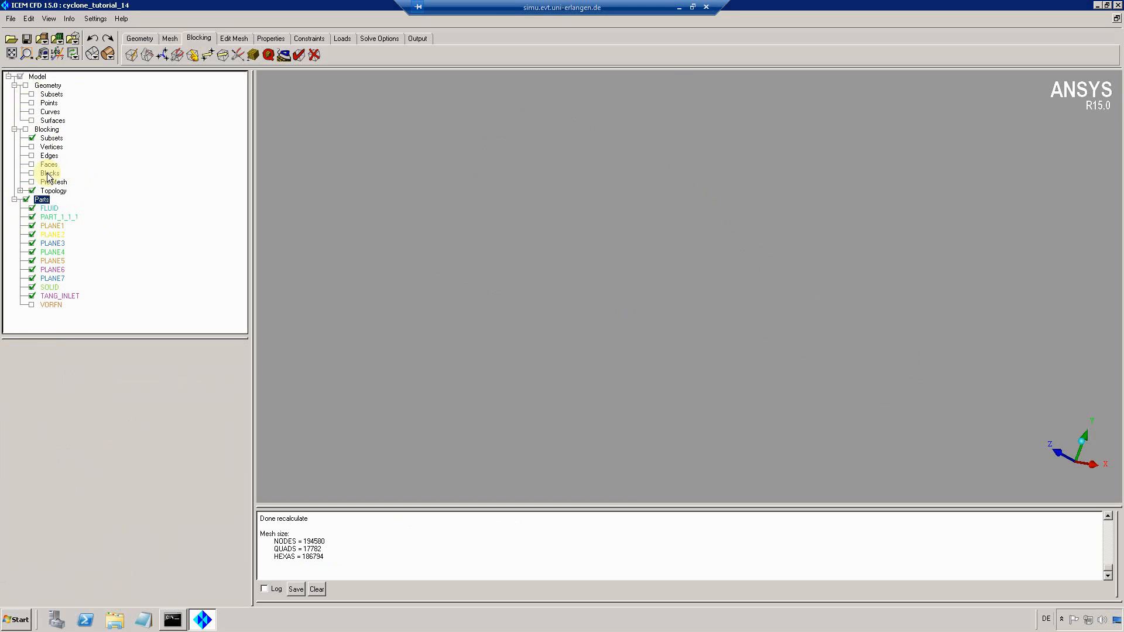
click(31, 183)
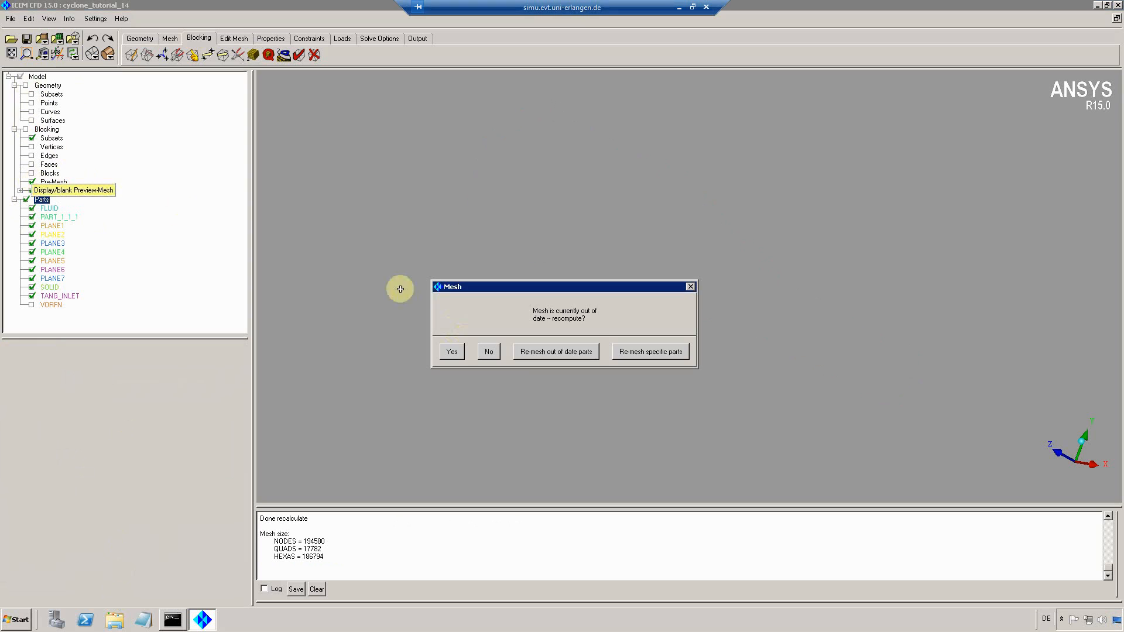
click(451, 348)
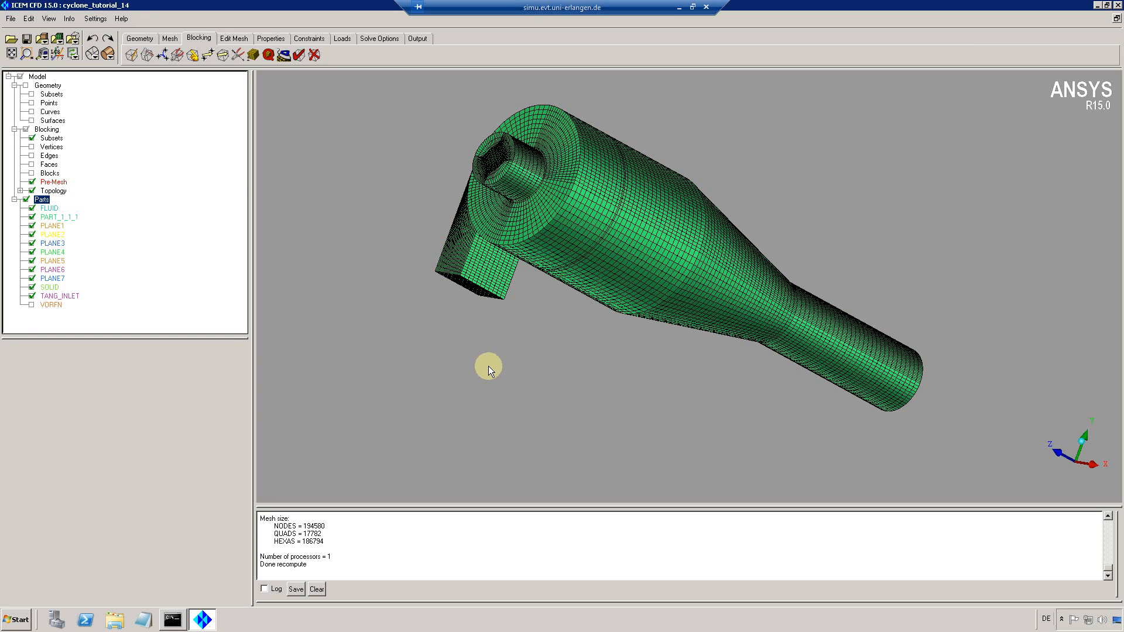
drag(539, 342, 581, 297)
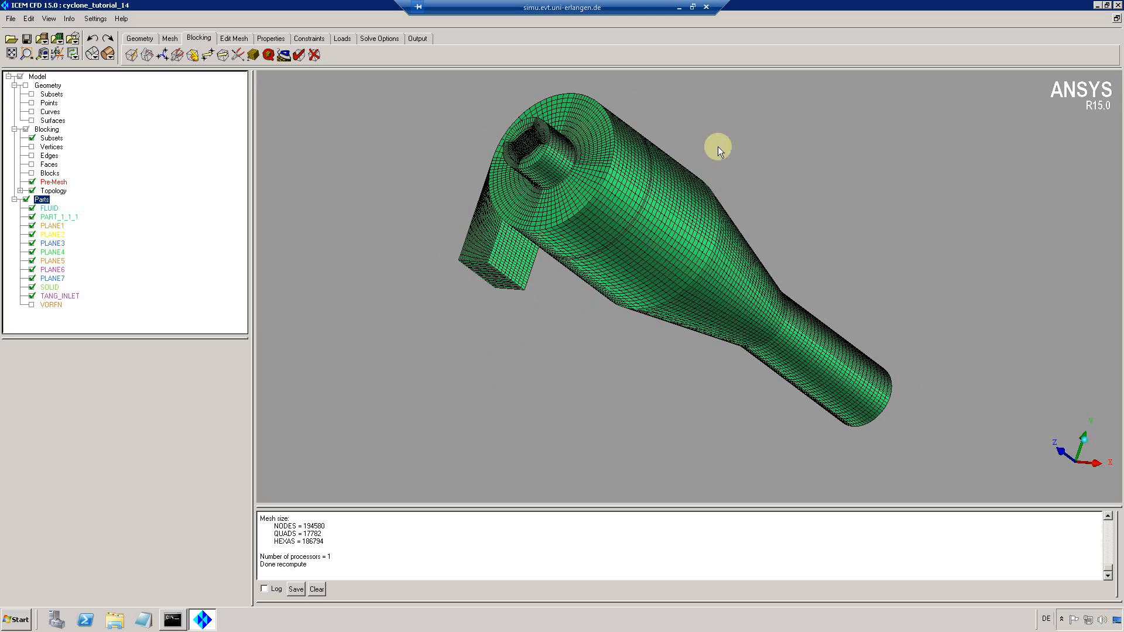
Hide the FLUID part and examine the pre-mesh of the SOLID part up close.
click(32, 209)
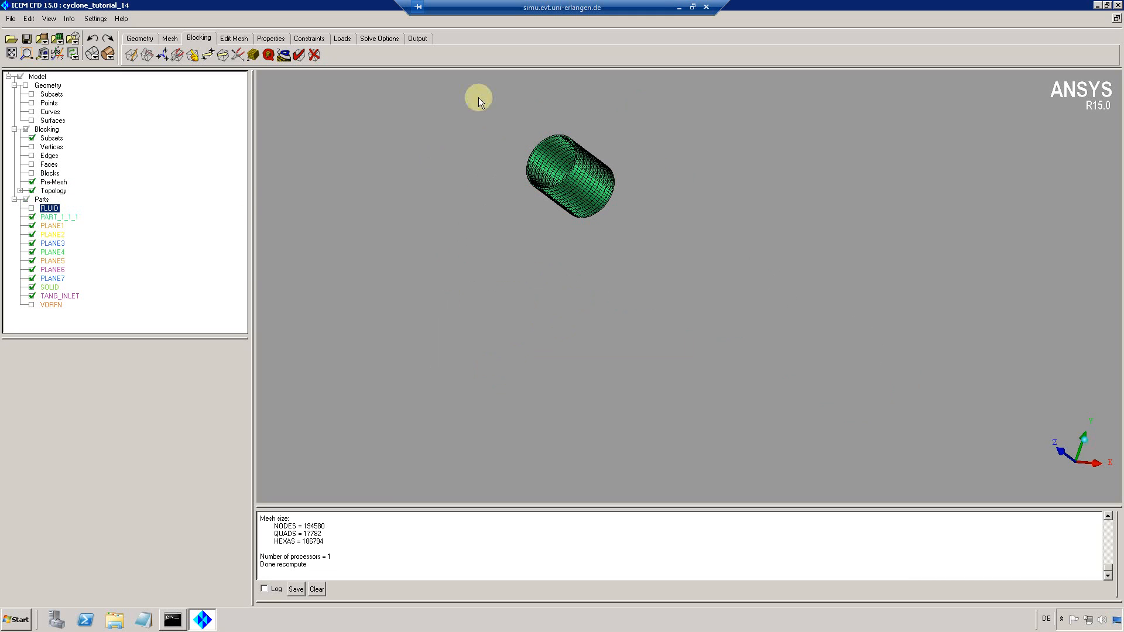
click(26, 54)
drag(491, 119, 686, 252)
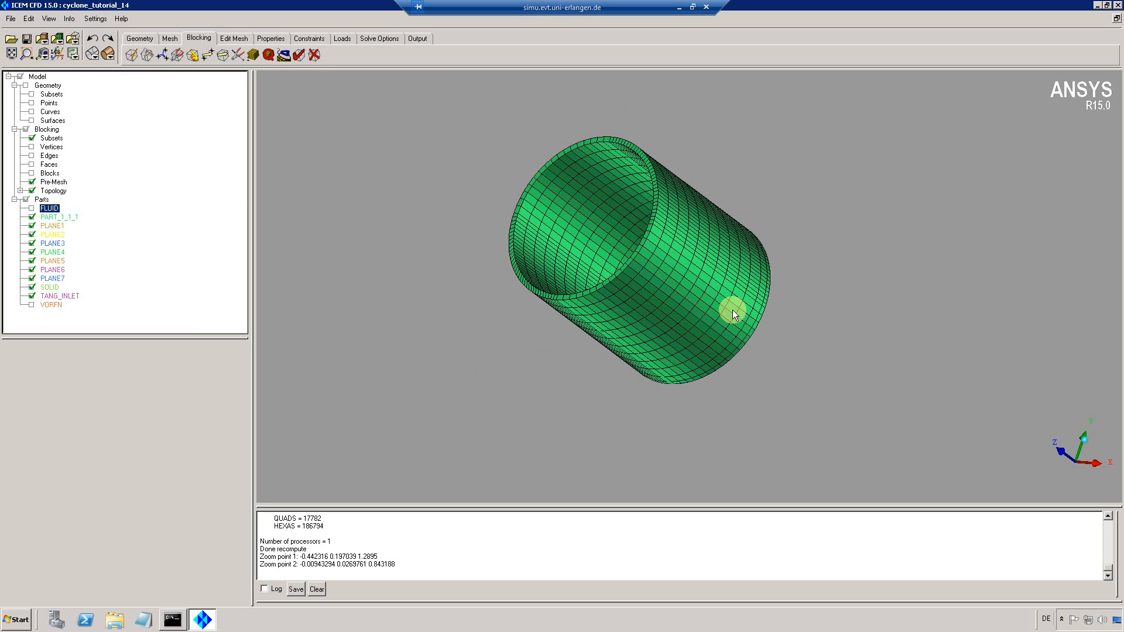
click(11, 54)
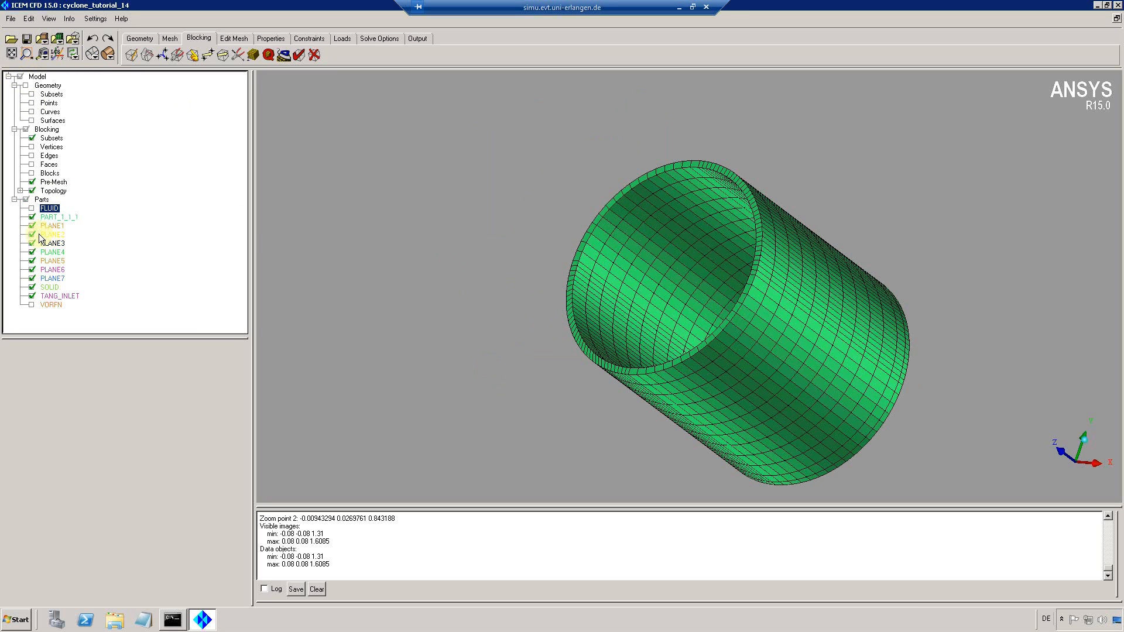
Hide the SOLID part and show the FLUID part's pre-mesh in full.
click(31, 287)
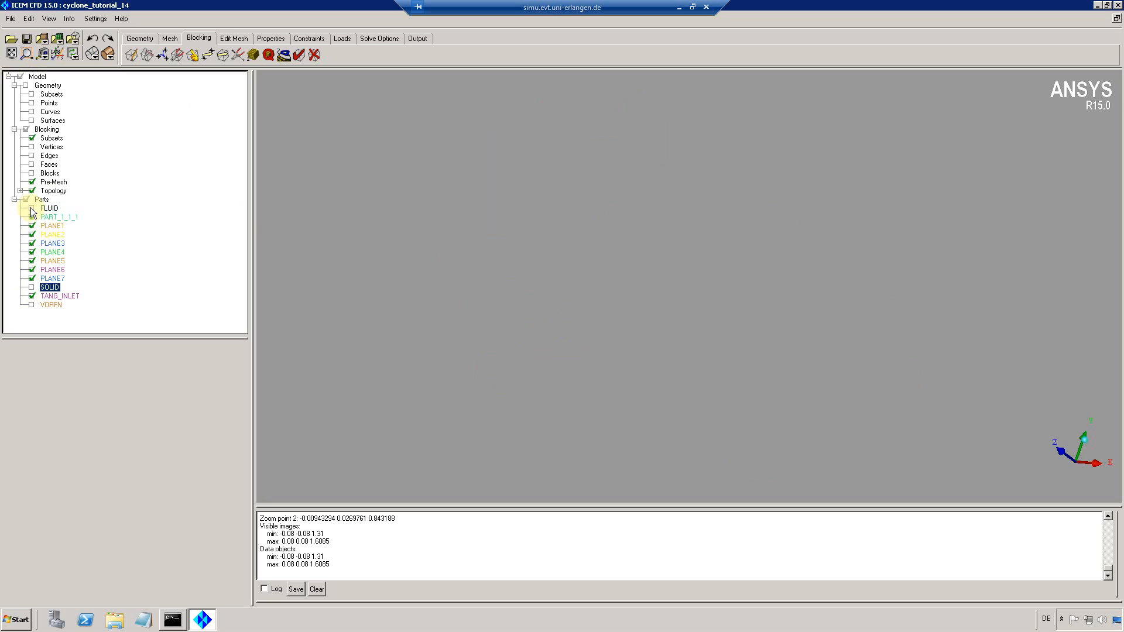
click(32, 208)
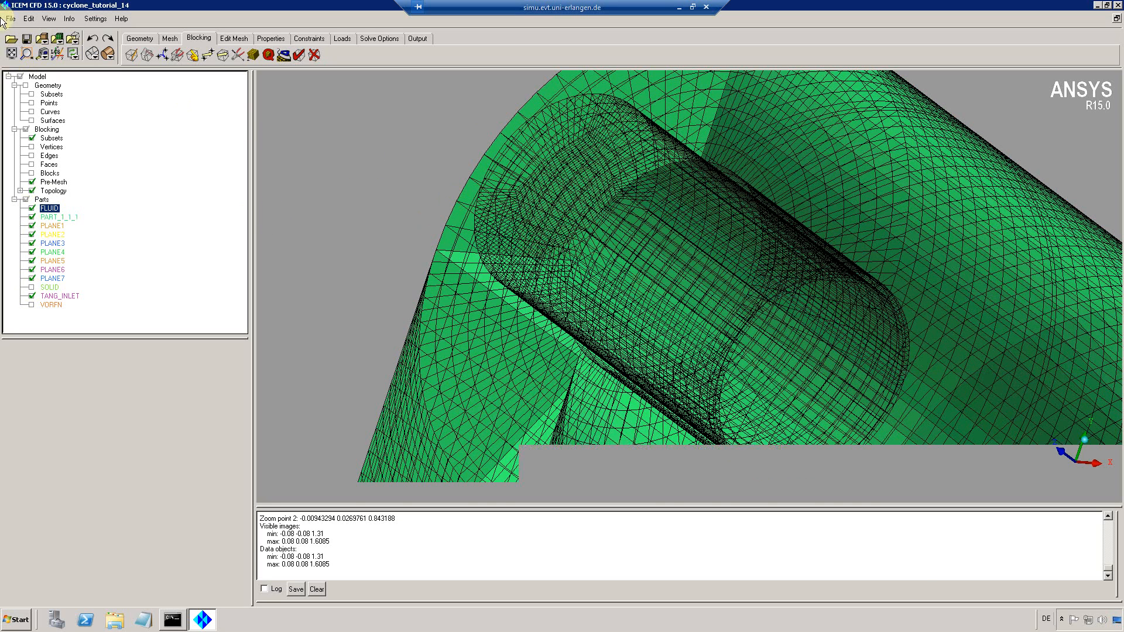
click(11, 55)
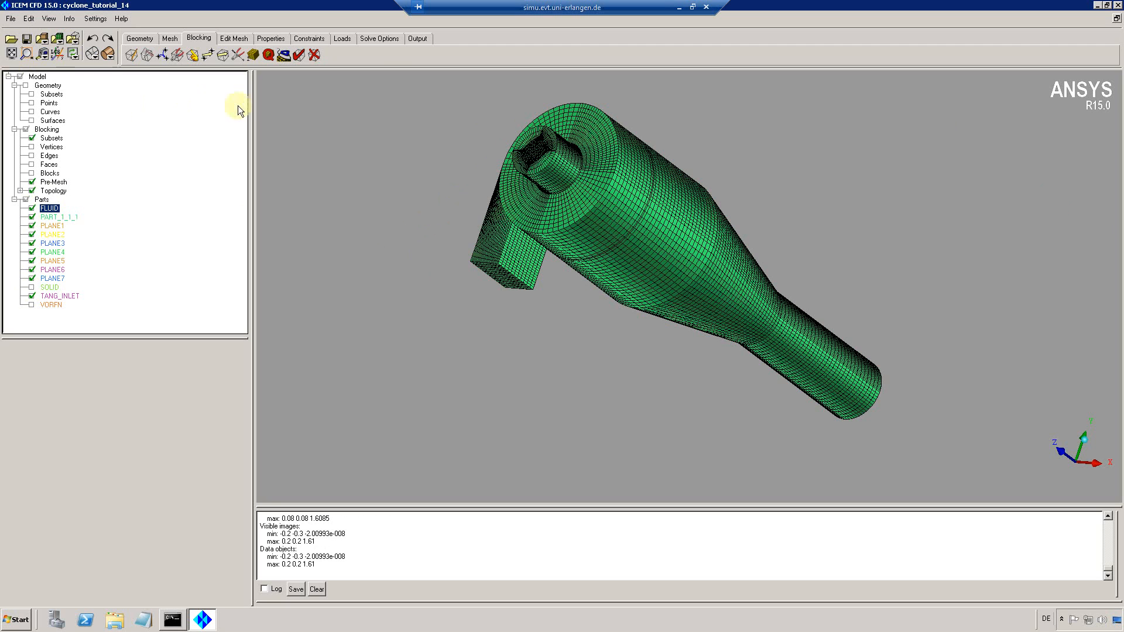
Set 25 nodes on the circumferential block edge of the cyclone's annular end face and copy the parameters to all parallel edges.
click(25, 54)
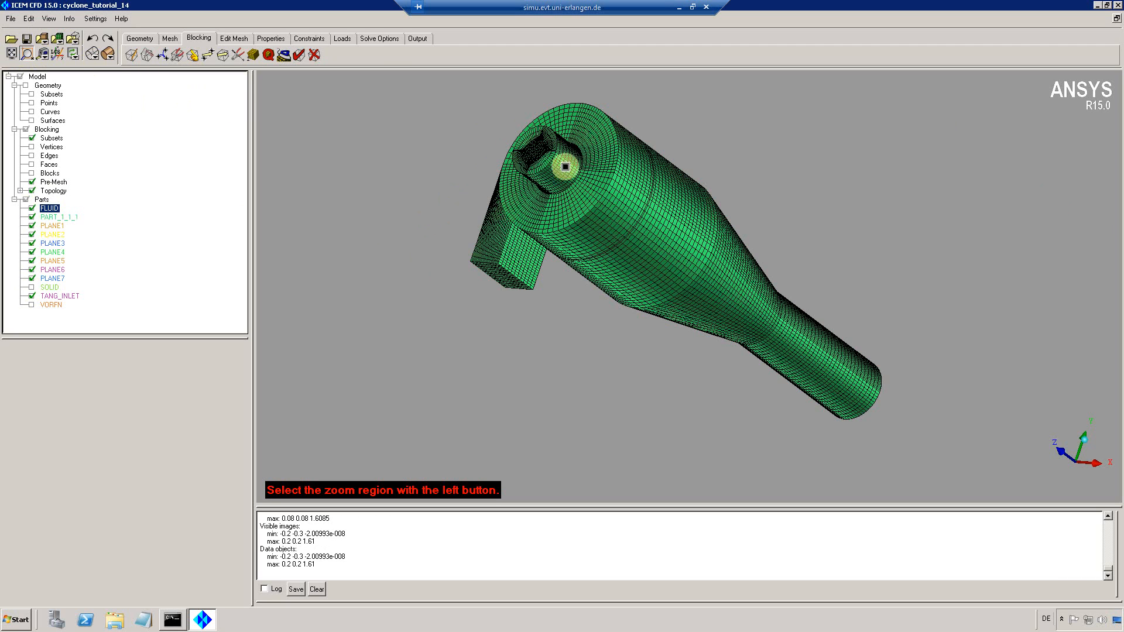
drag(512, 171, 644, 340)
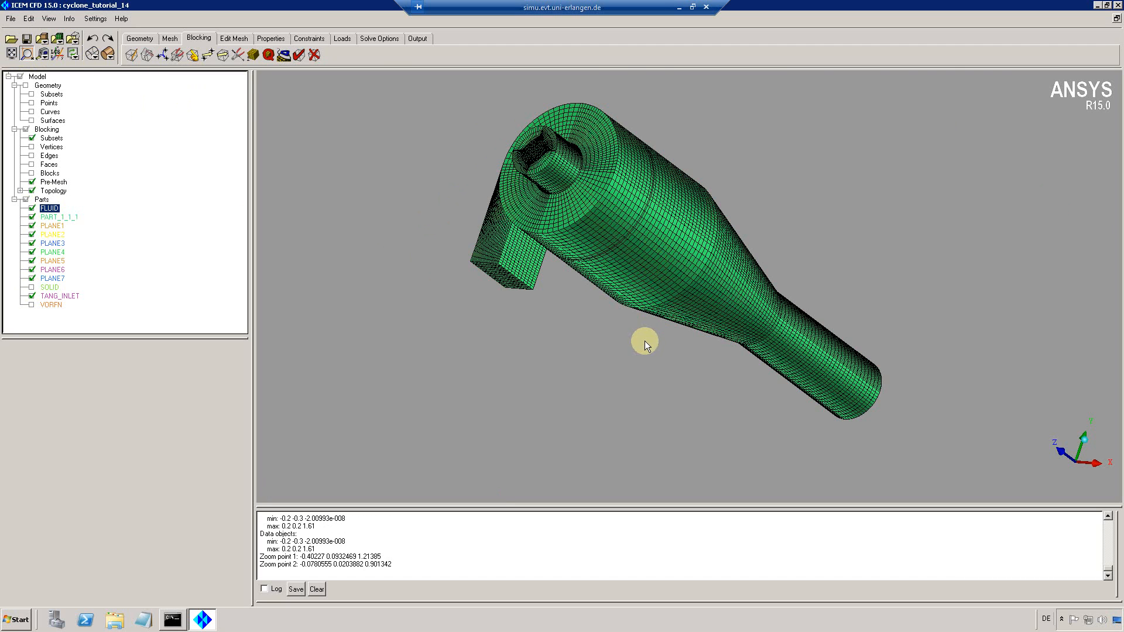
click(253, 55)
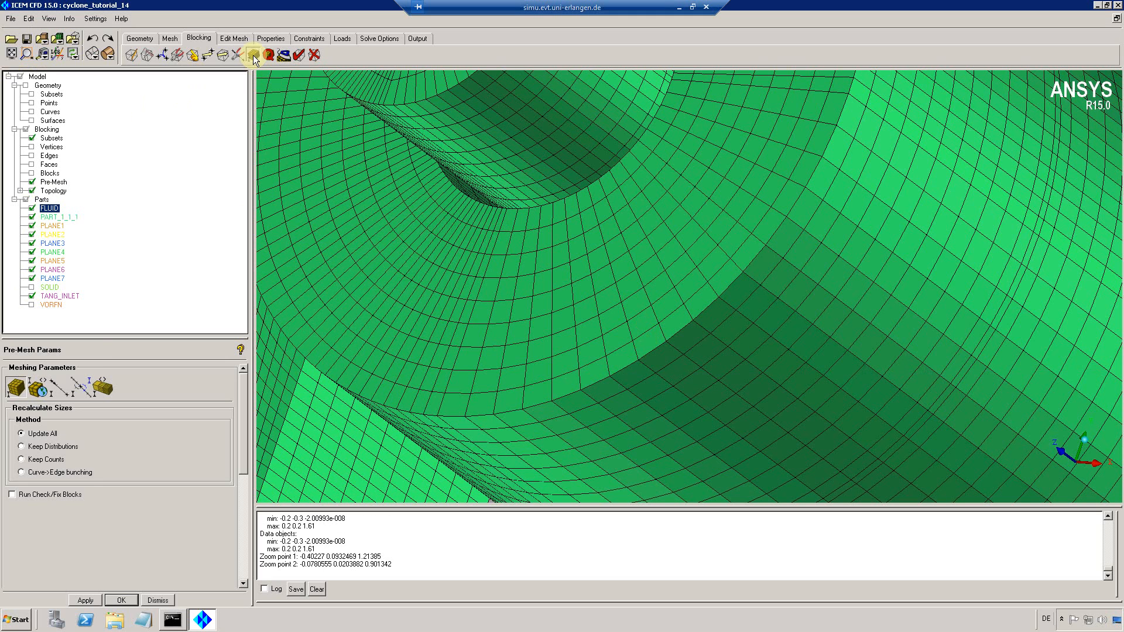
click(61, 384)
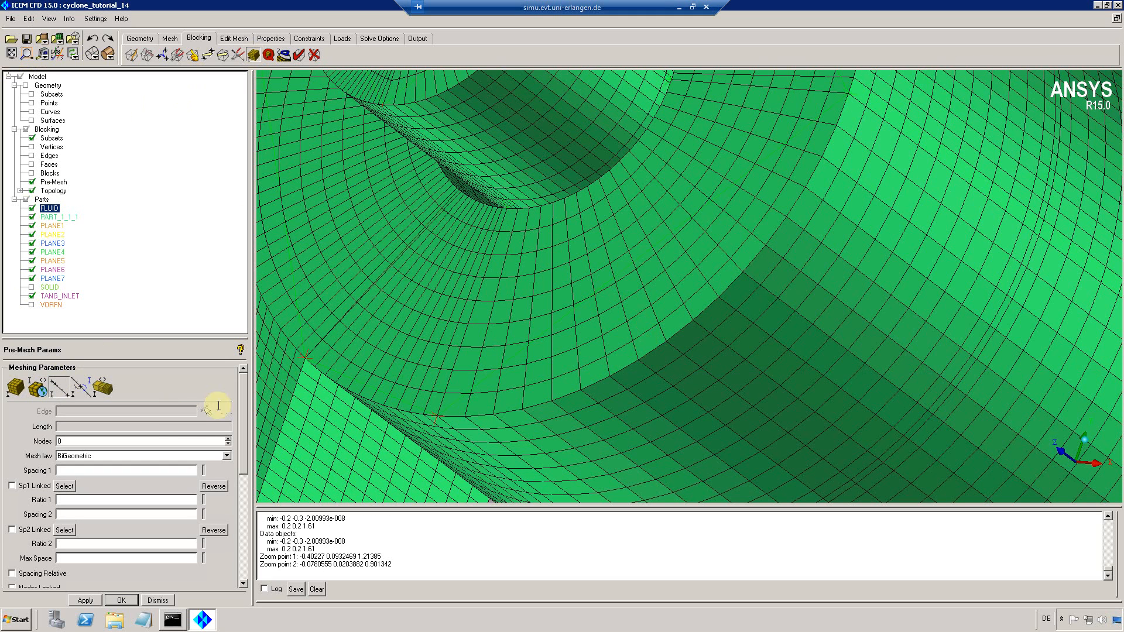
click(812, 126)
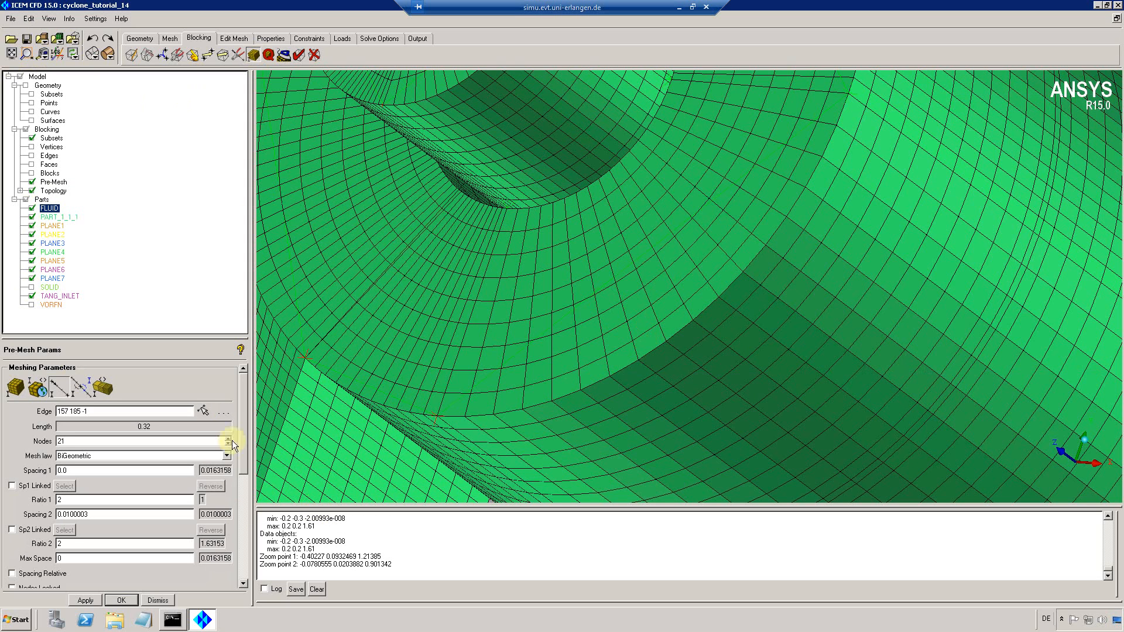
click(204, 410)
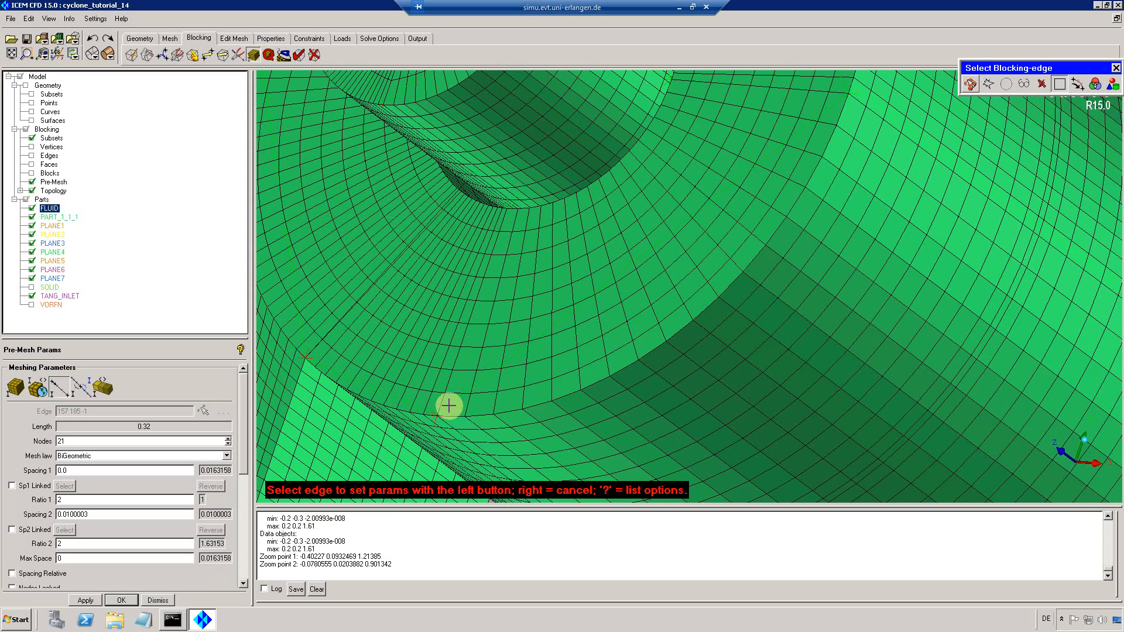
click(452, 451)
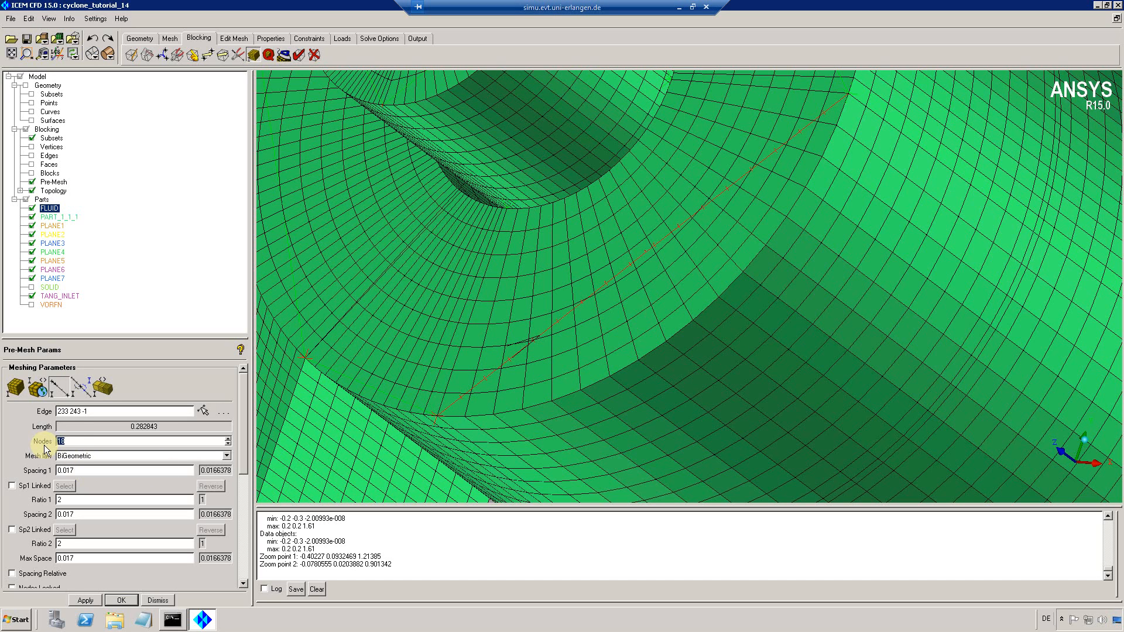
click(85, 600)
scroll(238, 486, down, 5)
click(30, 460)
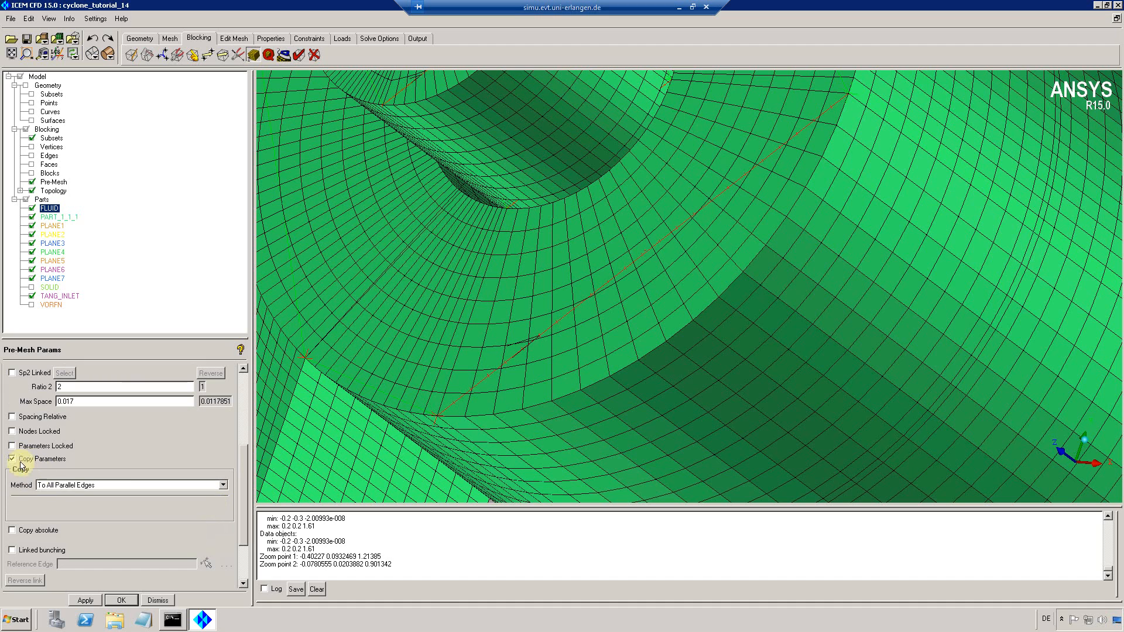
click(83, 601)
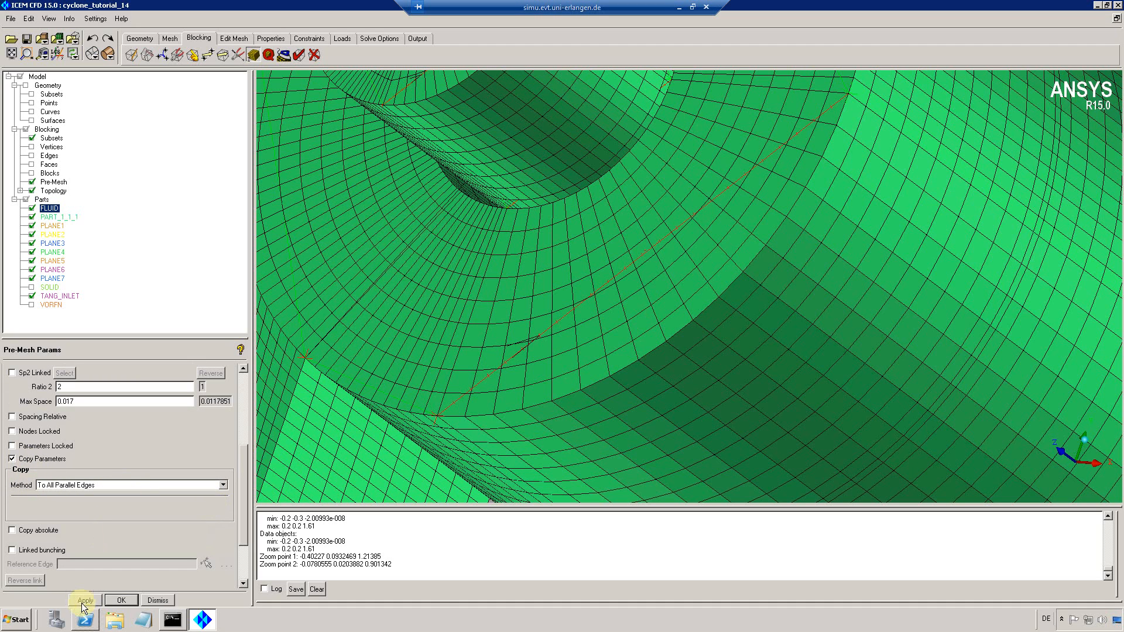
Recompute the pre-mesh with the new circumferential node count.
click(31, 182)
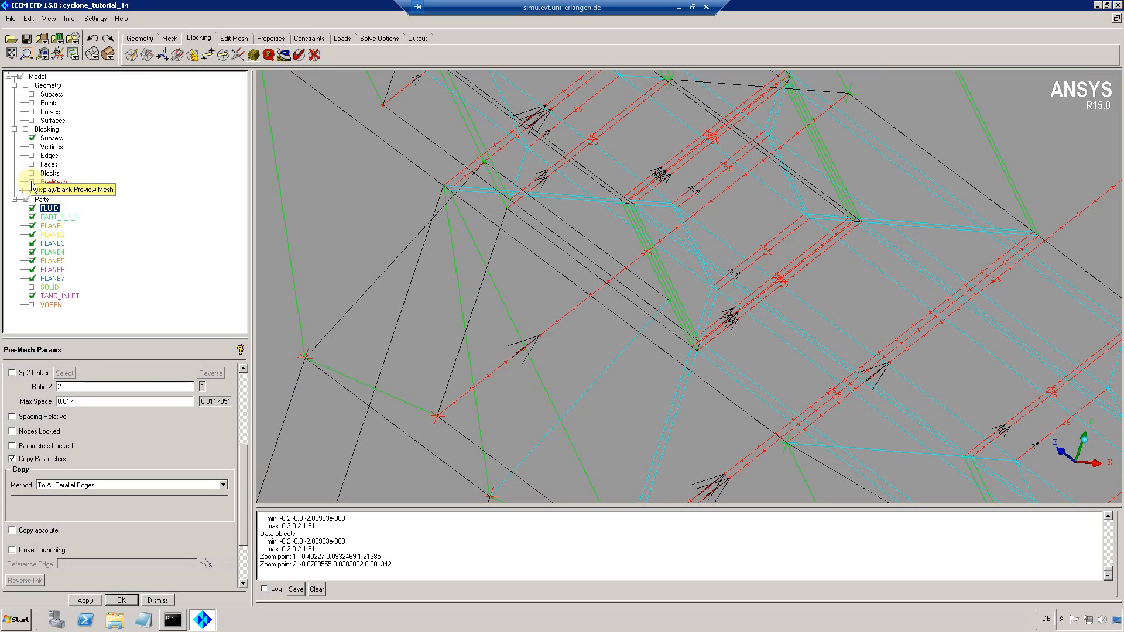
click(31, 182)
click(450, 352)
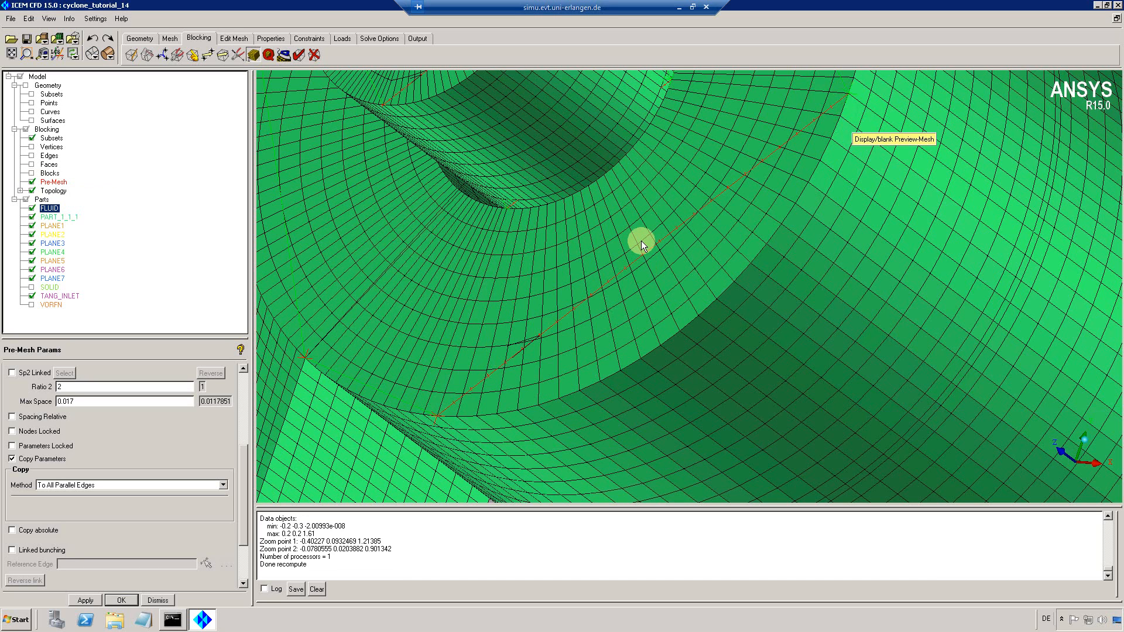
Give the annulus's radial edge 22 nodes, 0.003 spacing and ratio 1.1 at both ends, copied to all parallel edges.
drag(244, 450, 248, 368)
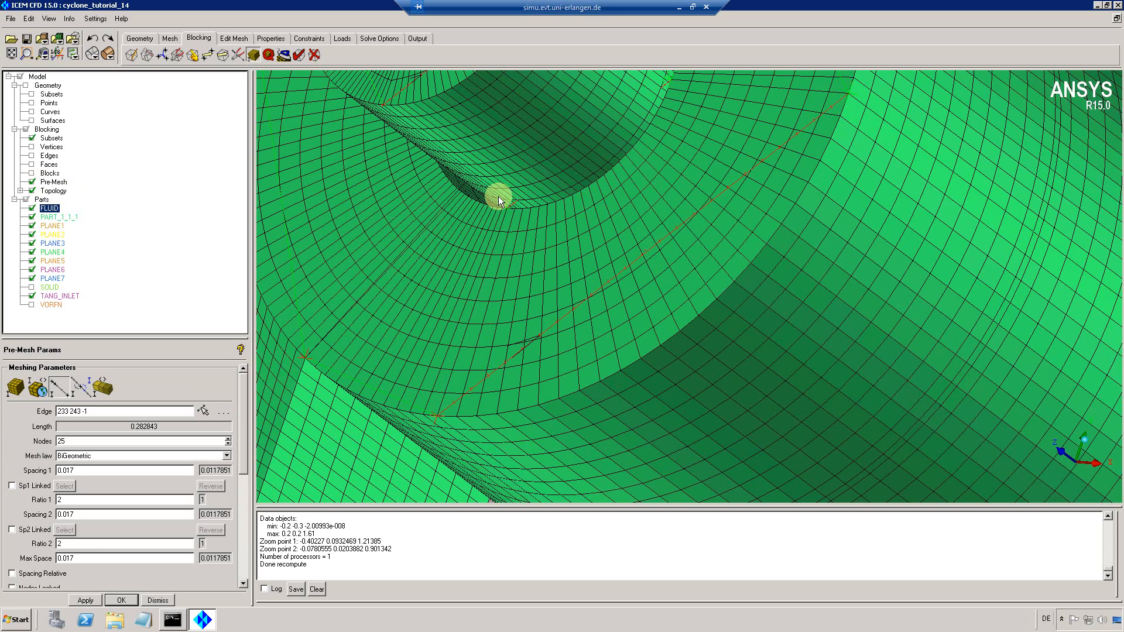
click(202, 411)
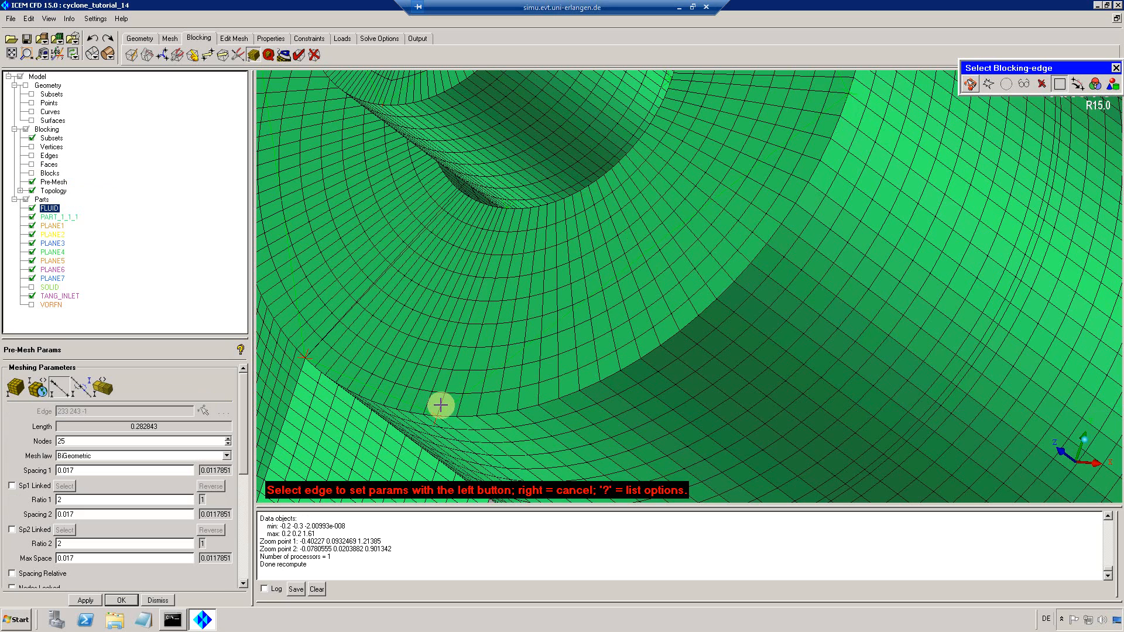
click(438, 404)
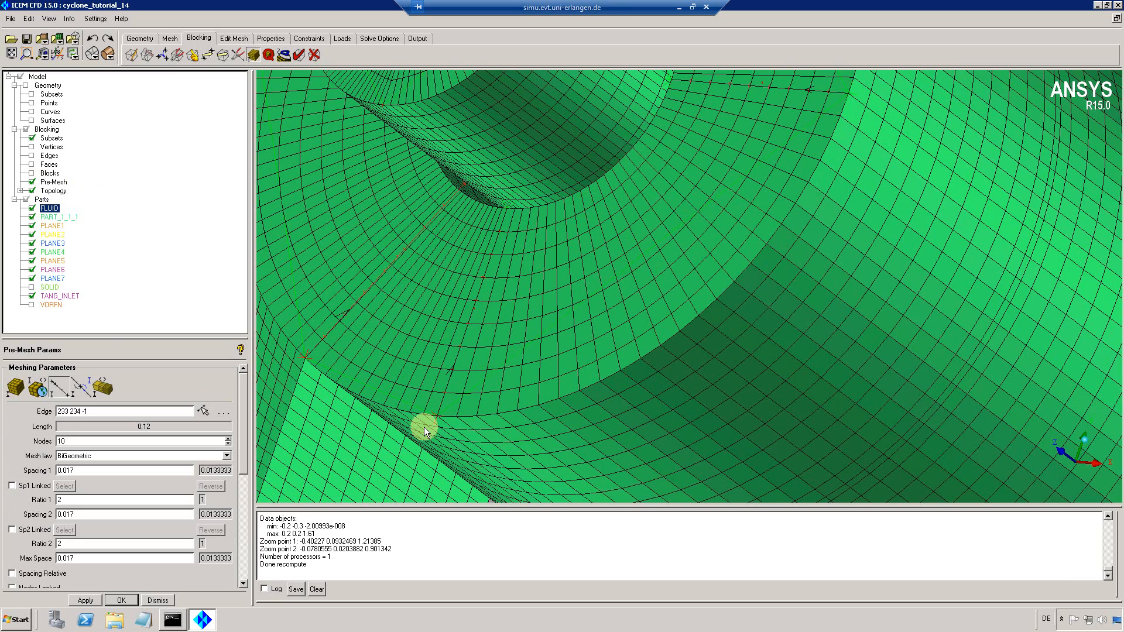
drag(76, 442, 46, 445)
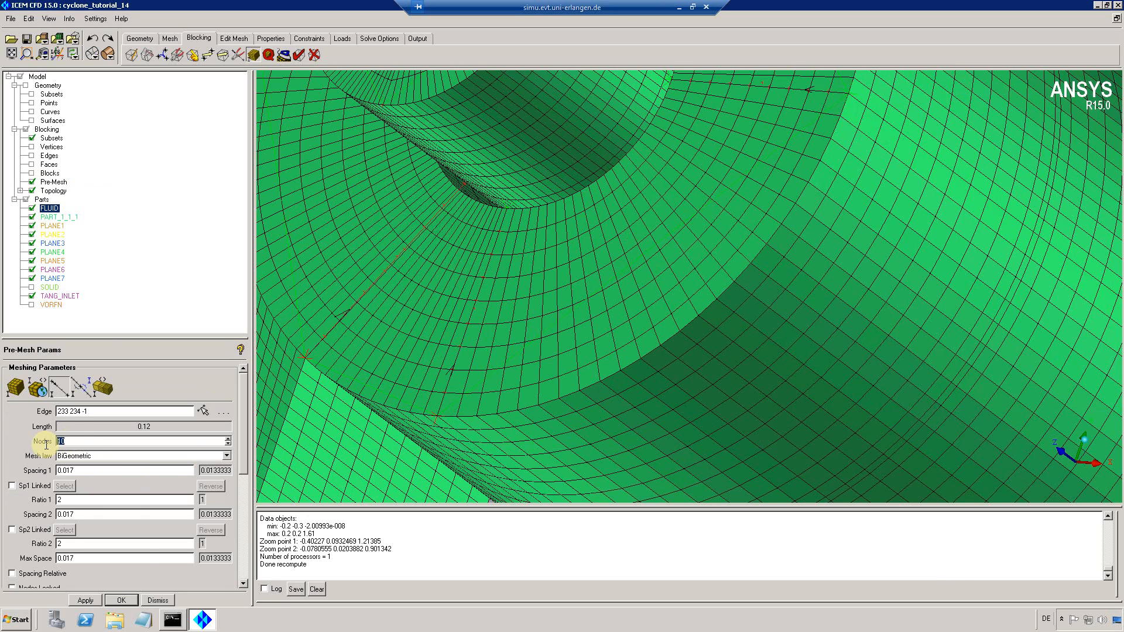
text(22)
key(Return)
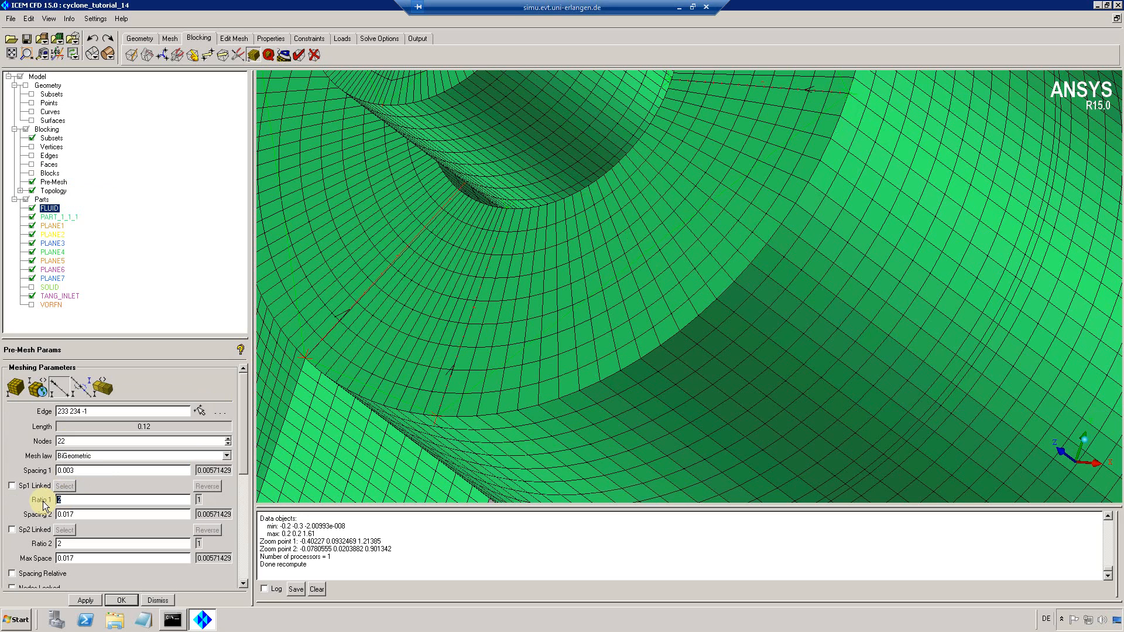
text(1.1)
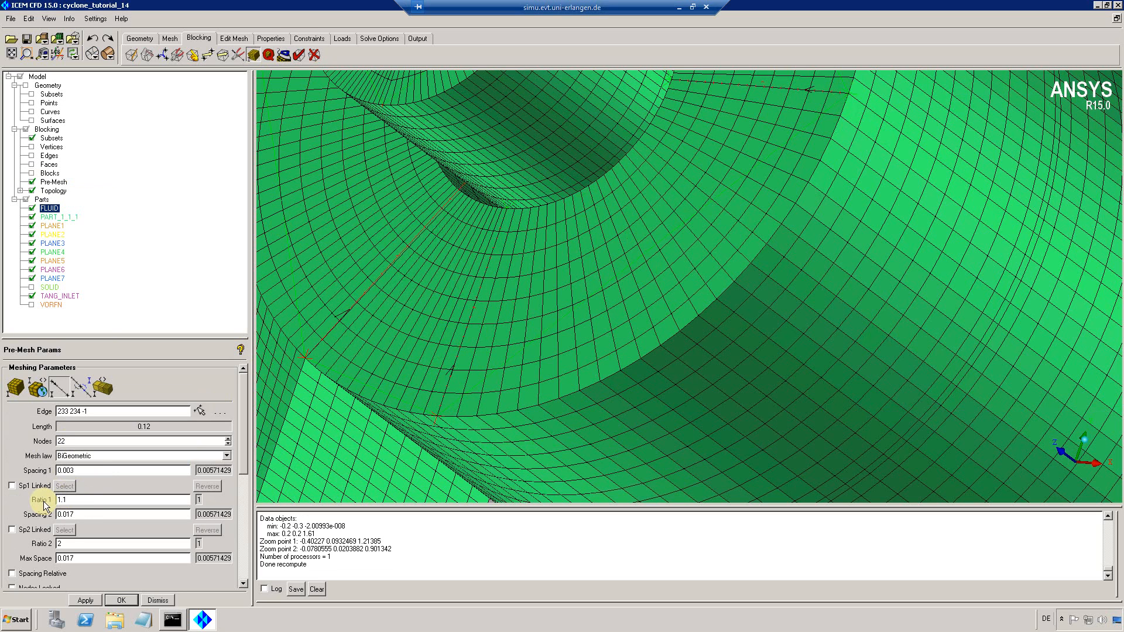
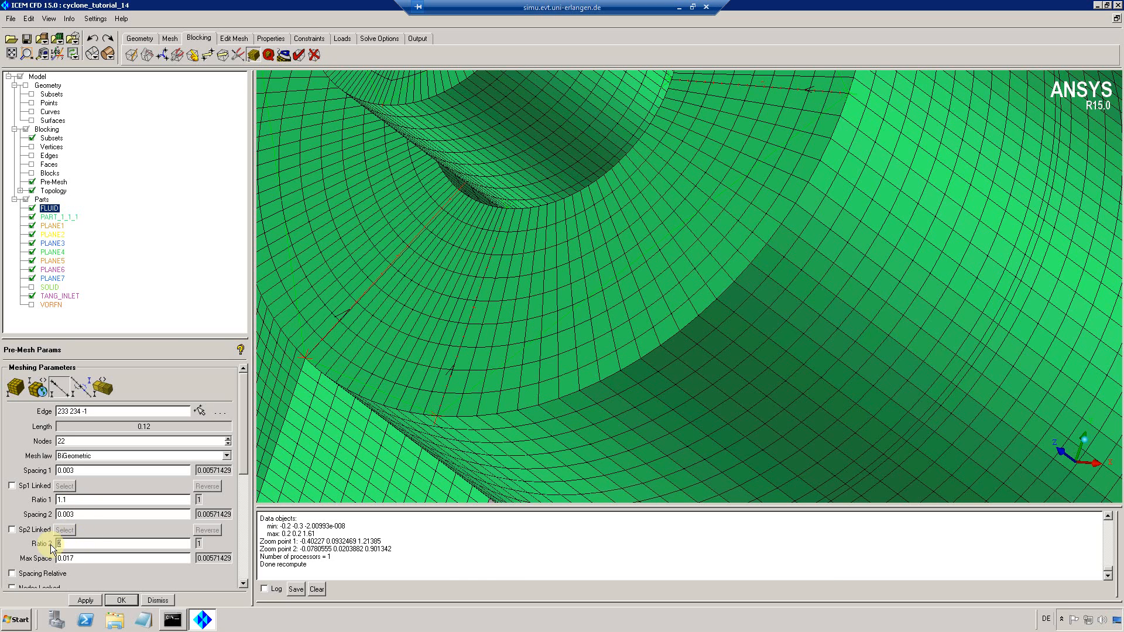
text(1.1)
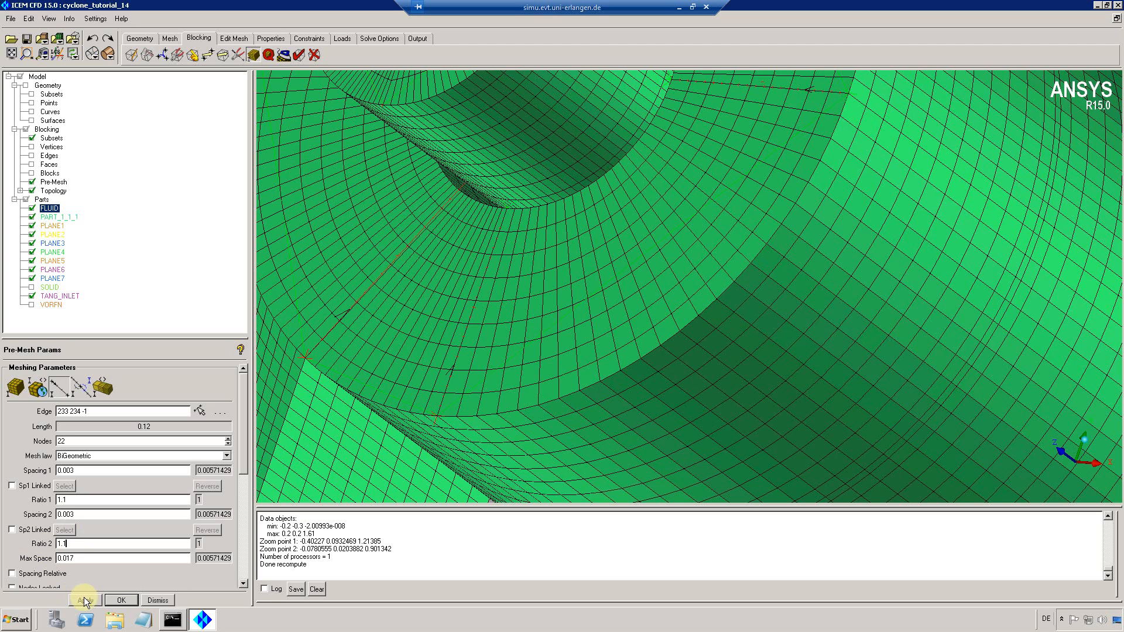
drag(243, 466, 244, 499)
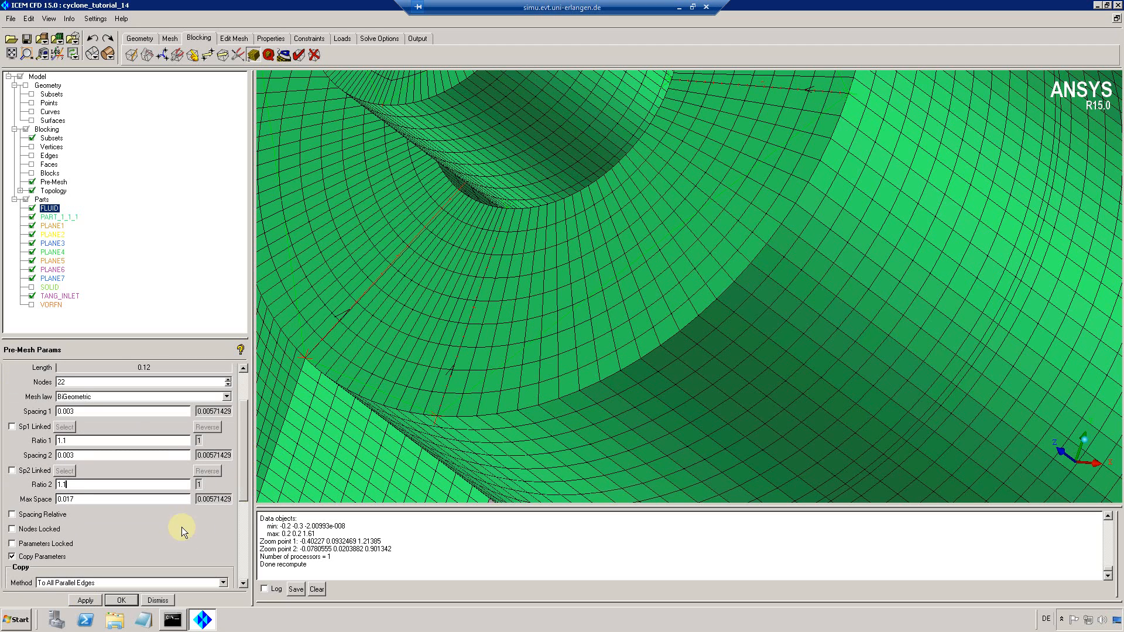
click(72, 602)
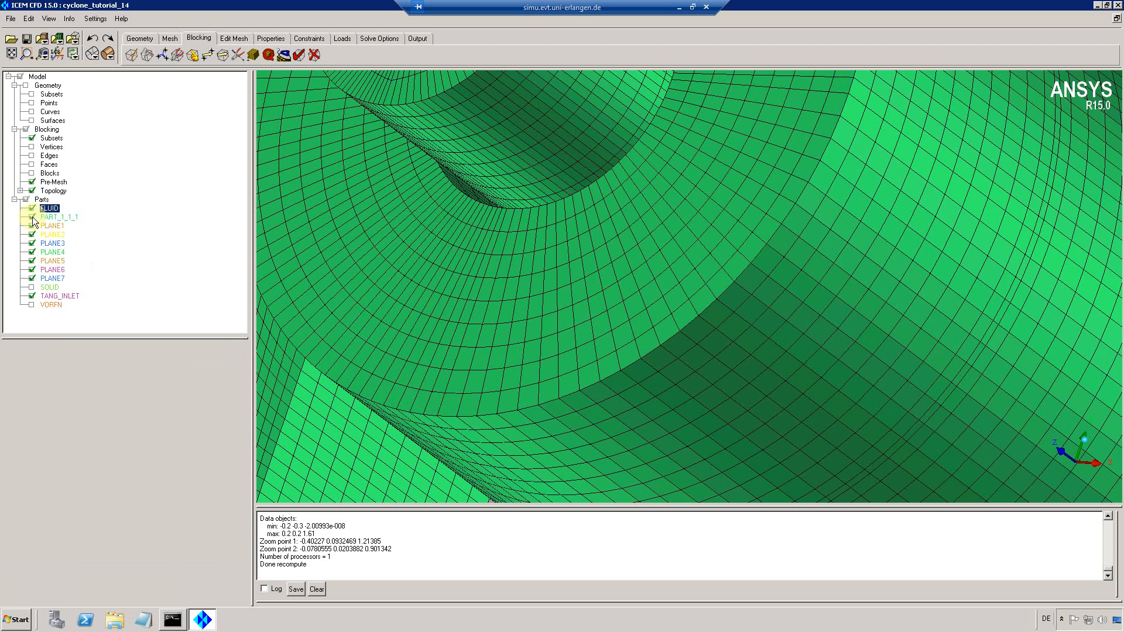
Recompute the pre-mesh with the refined radial edge distribution.
click(32, 181)
click(32, 182)
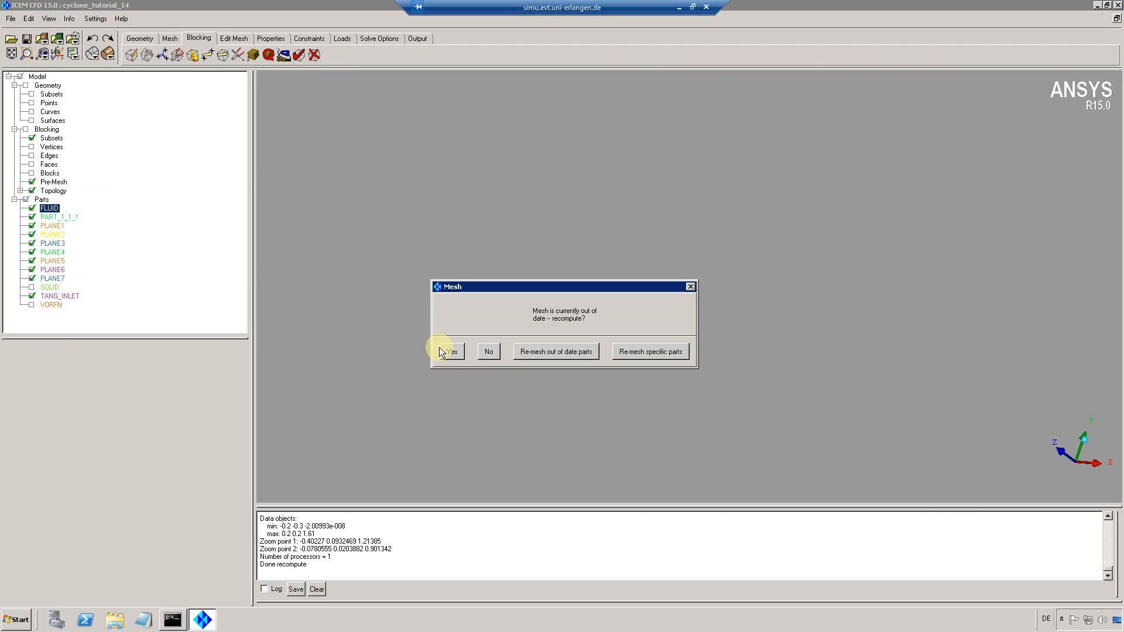
click(440, 349)
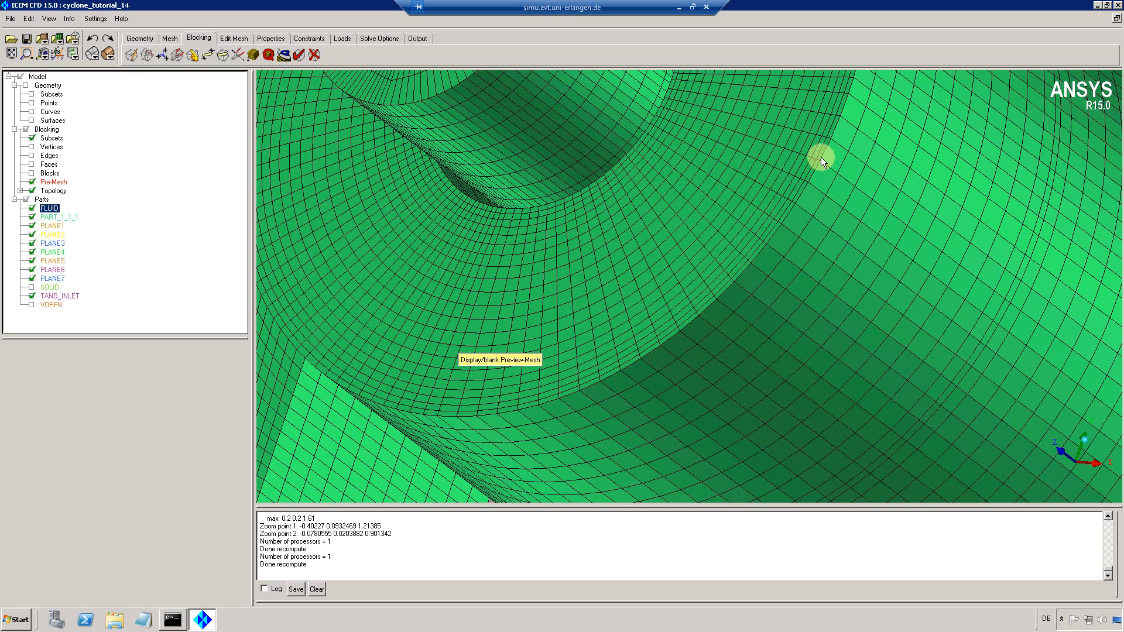
Give the radial O-grid edge on the inner tube's end face 11 nodes, with spacing 1 of 0.0025 and ratio 1 of 1.1.
click(26, 53)
click(26, 54)
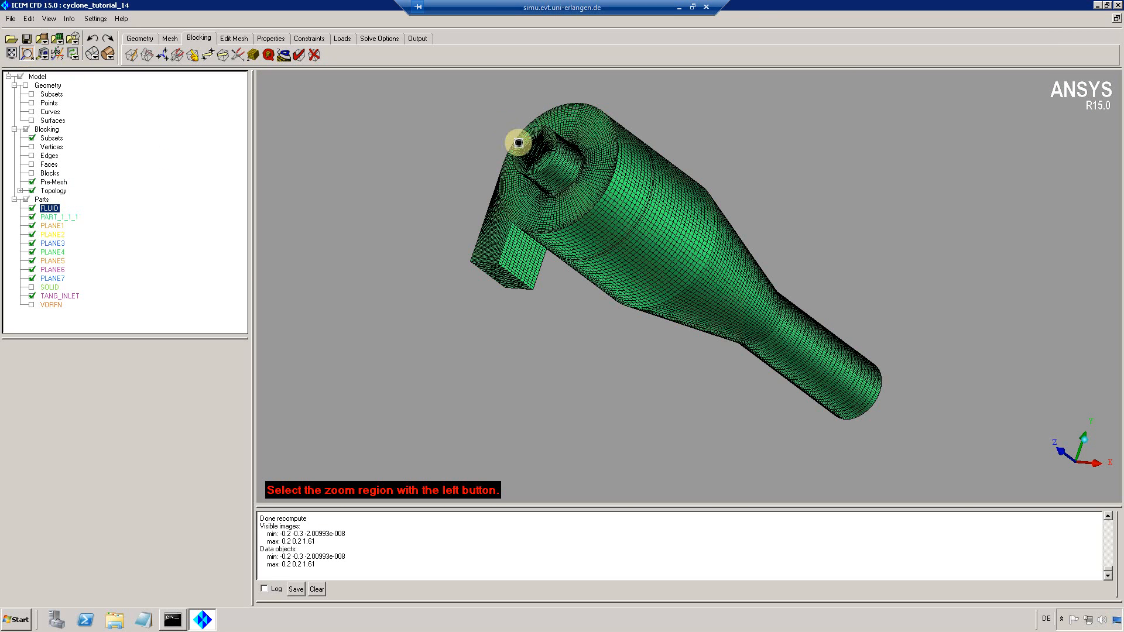
click(584, 181)
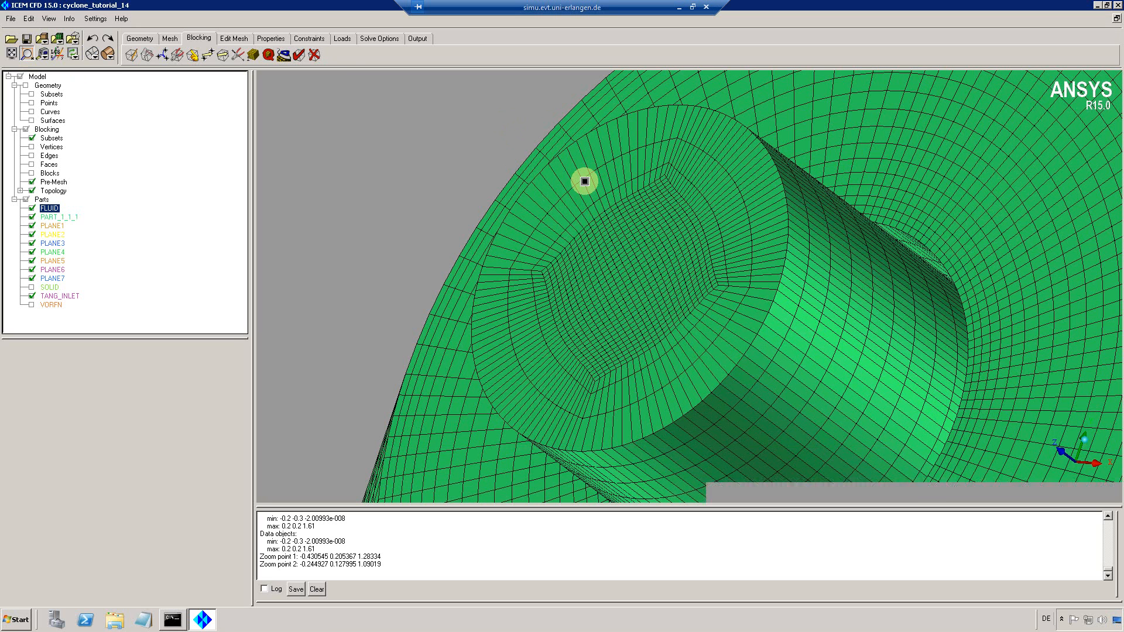
click(253, 55)
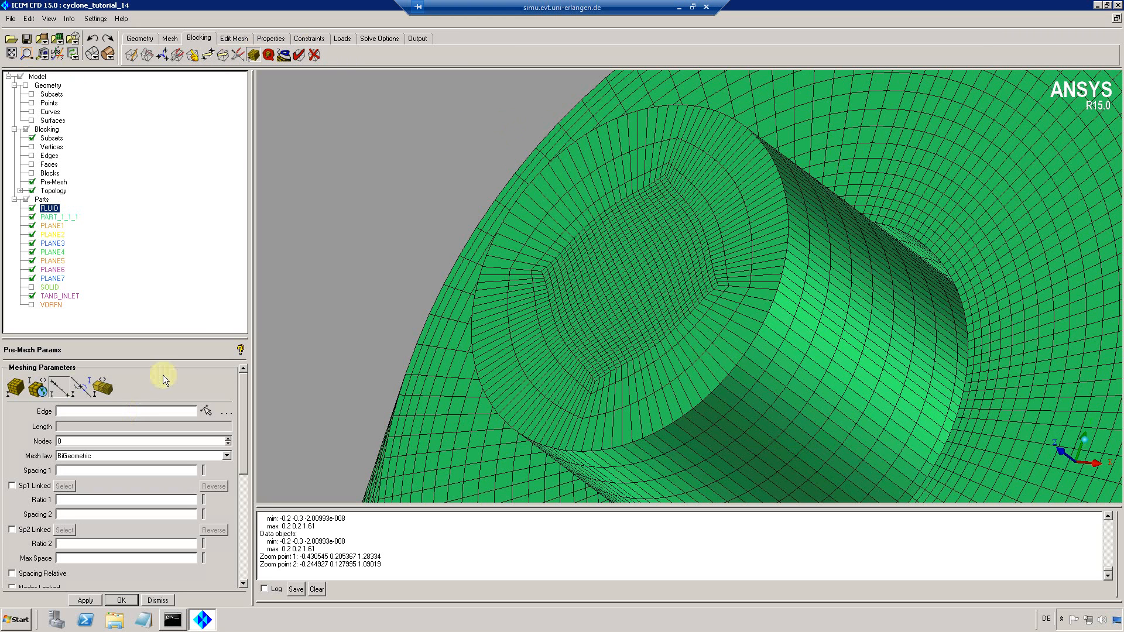
click(207, 409)
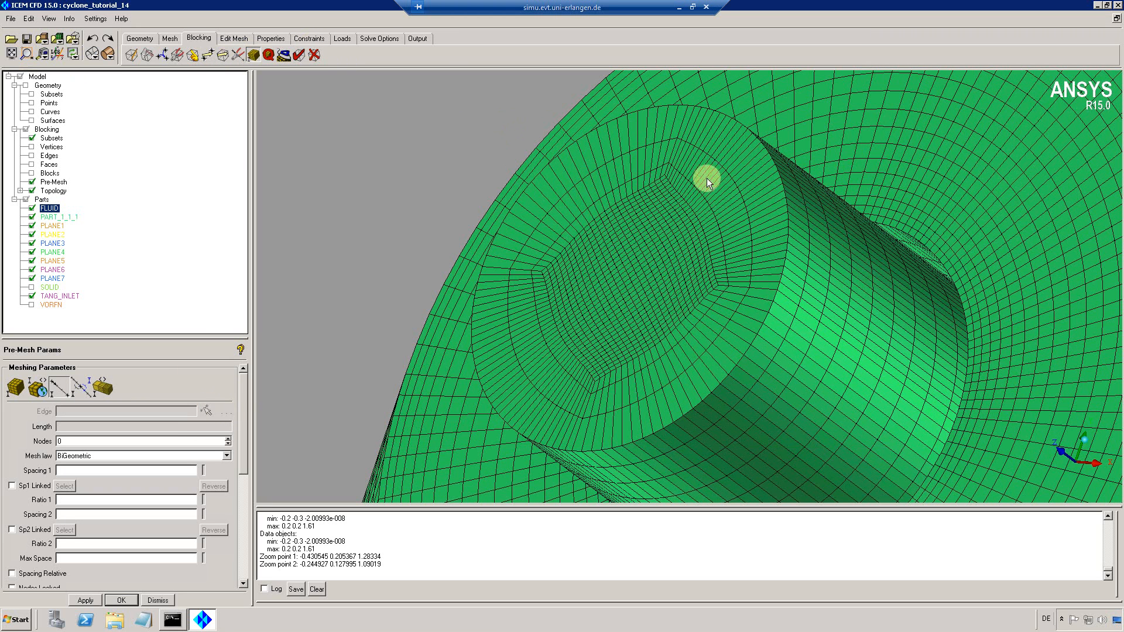
click(680, 128)
click(68, 443)
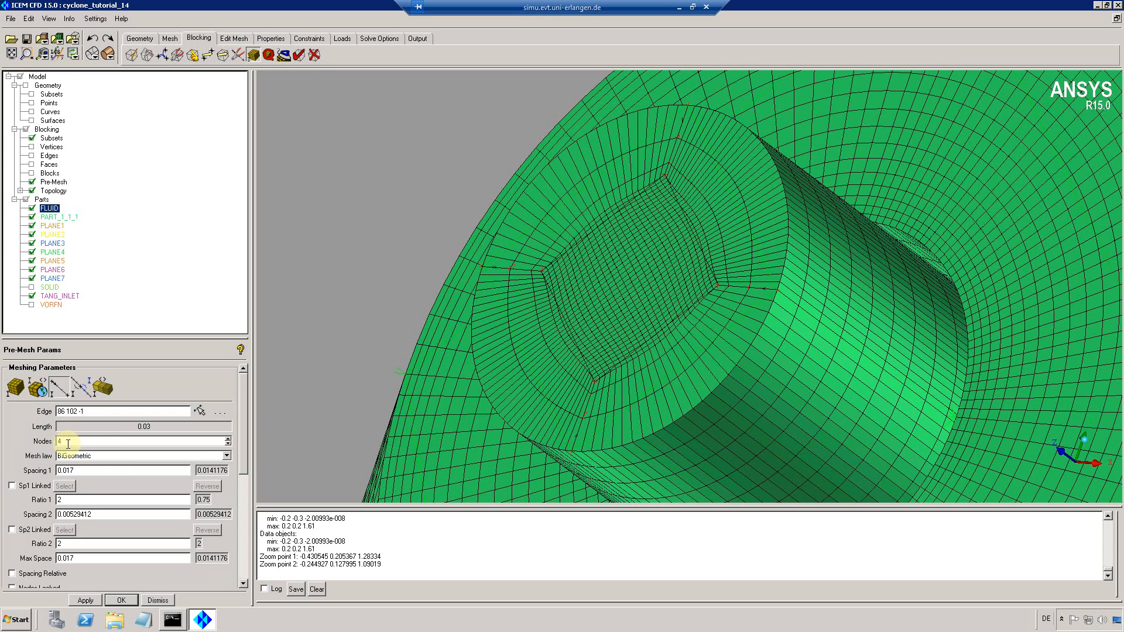
drag(68, 443, 43, 447)
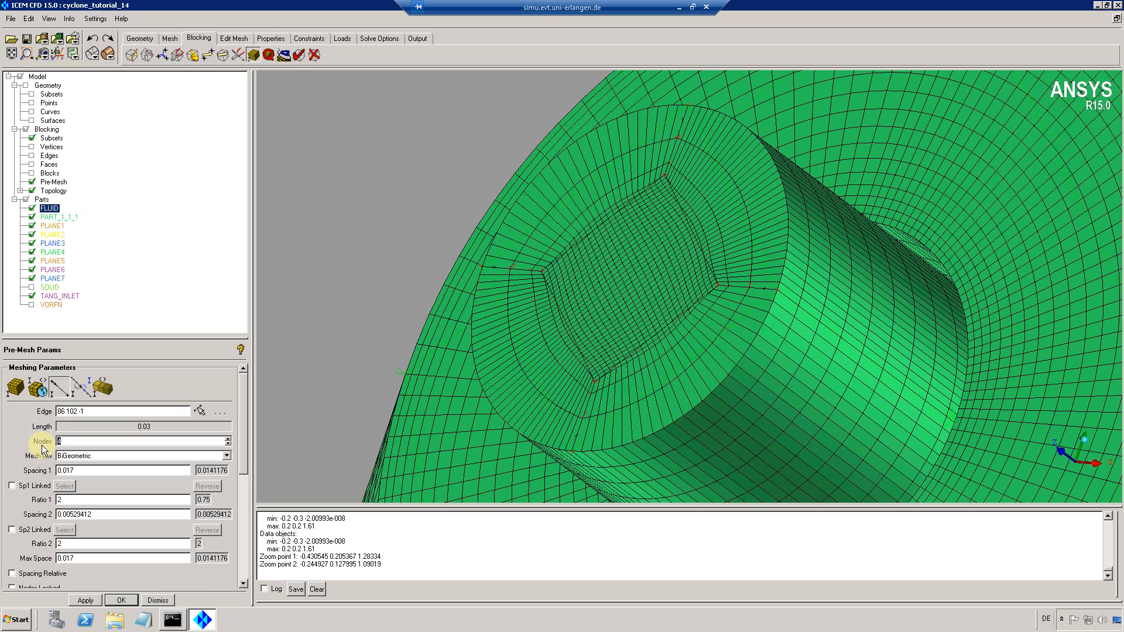
text(11)
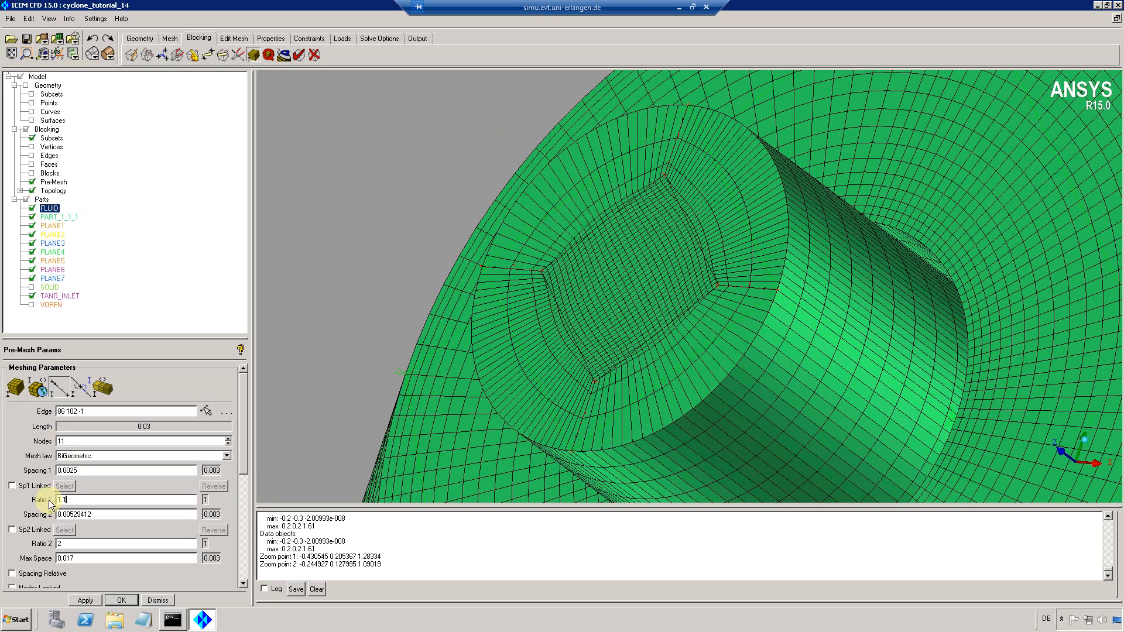
click(86, 600)
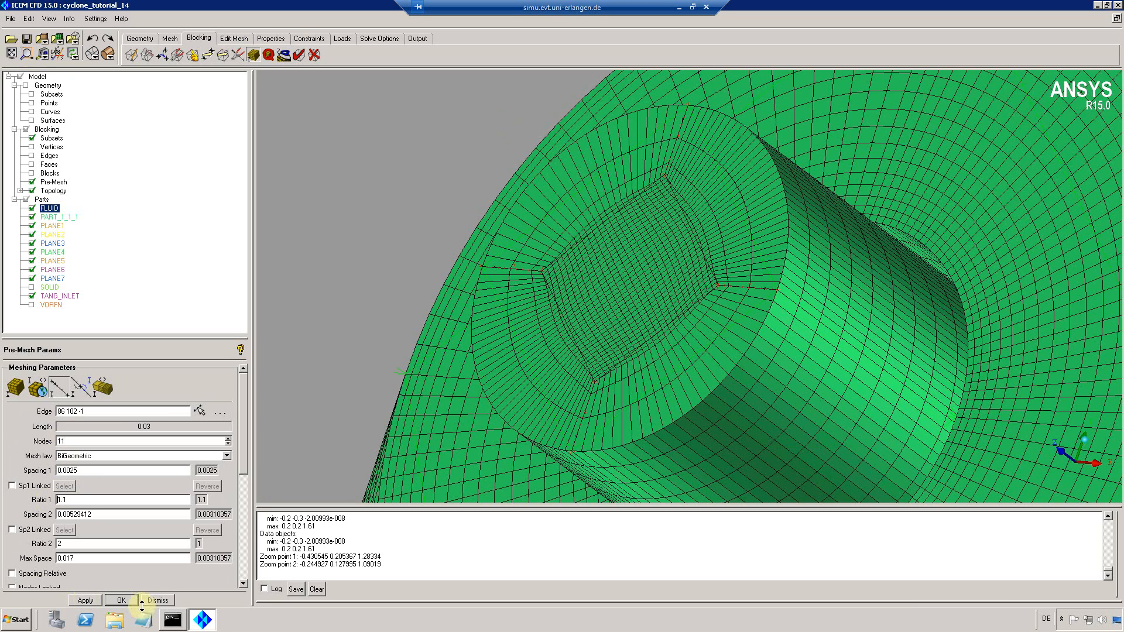
click(122, 600)
Recompute the pre-mesh with the refined radial distribution of the inner tube and look over the whole cyclone.
click(32, 181)
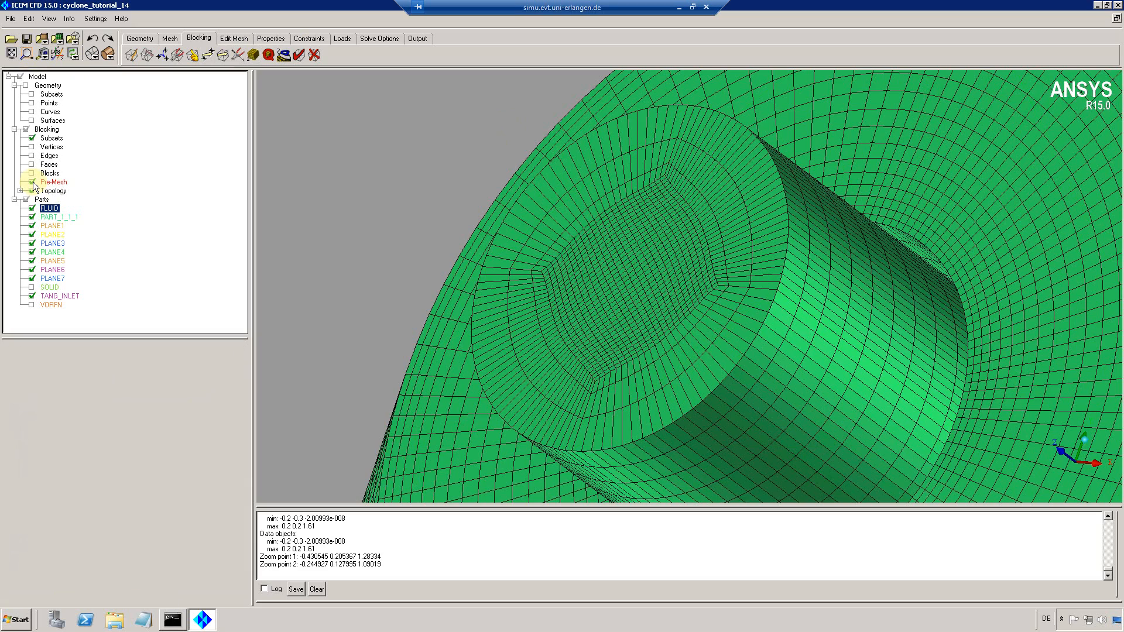
click(454, 348)
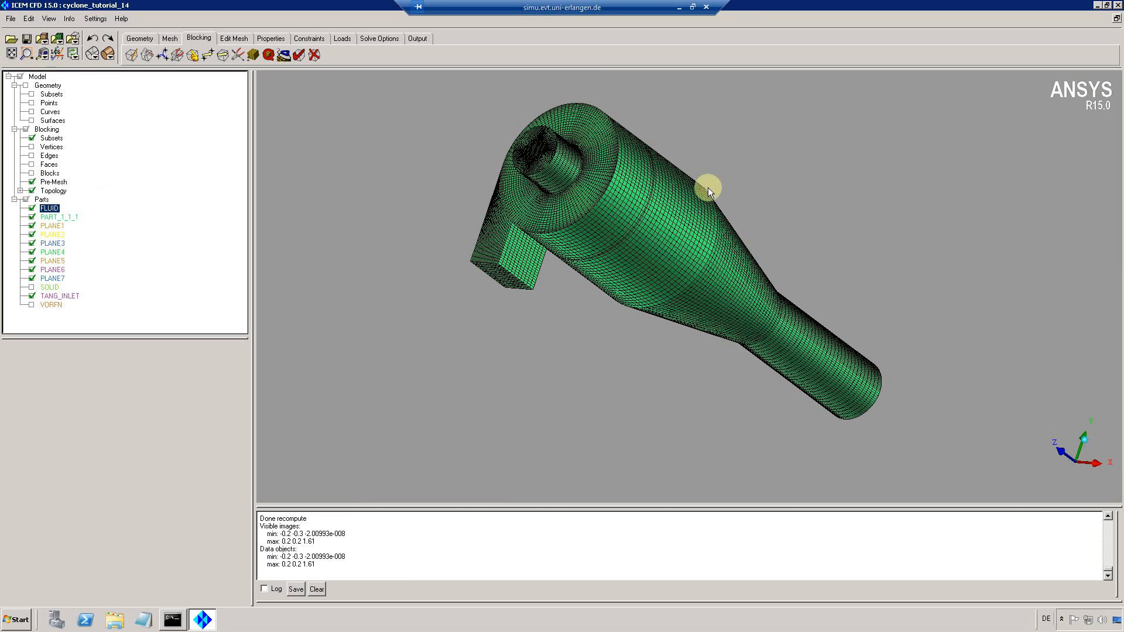
drag(674, 215, 495, 180)
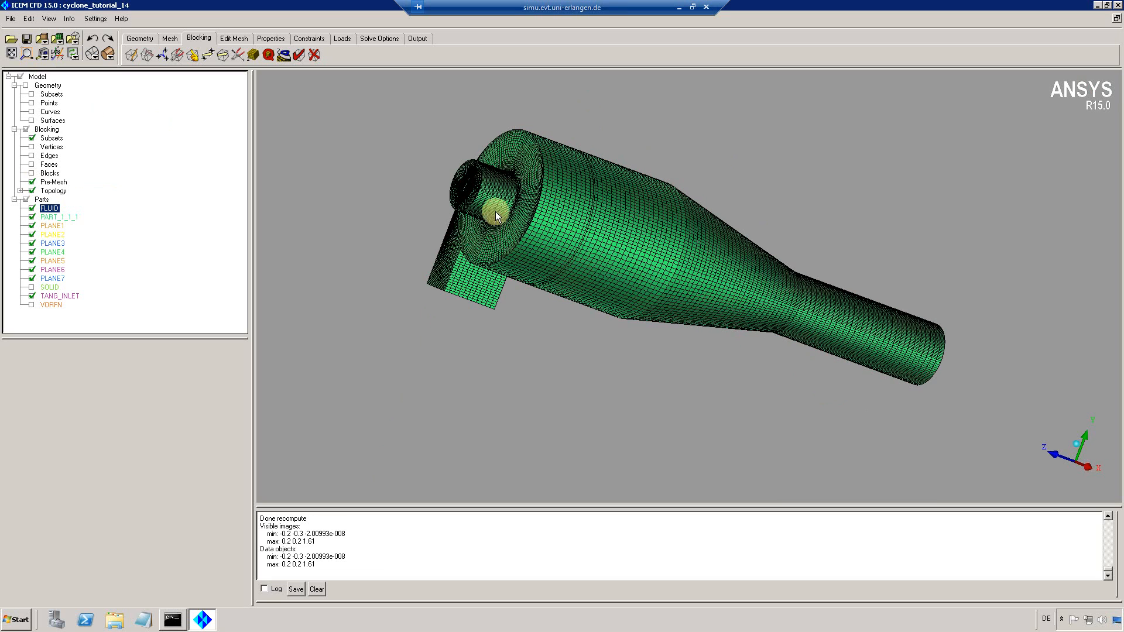
Show the block edges instead of the pre-mesh and set 26 nodes on the axial edge of the cylindrical section ahead of the cone.
click(33, 182)
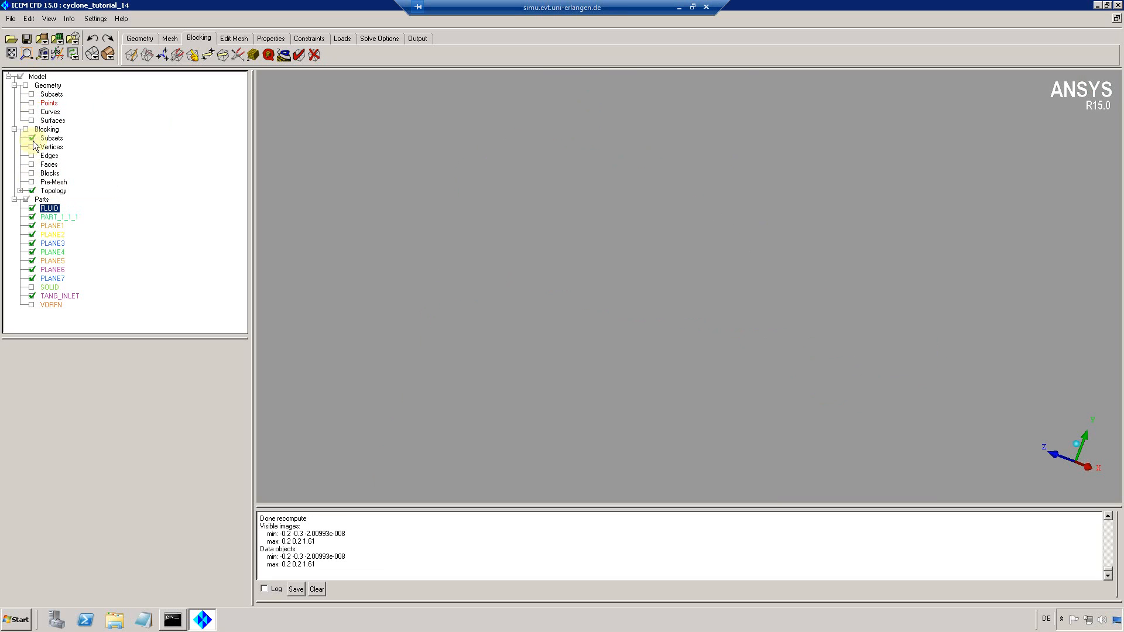
click(32, 155)
drag(499, 303, 258, 100)
click(253, 54)
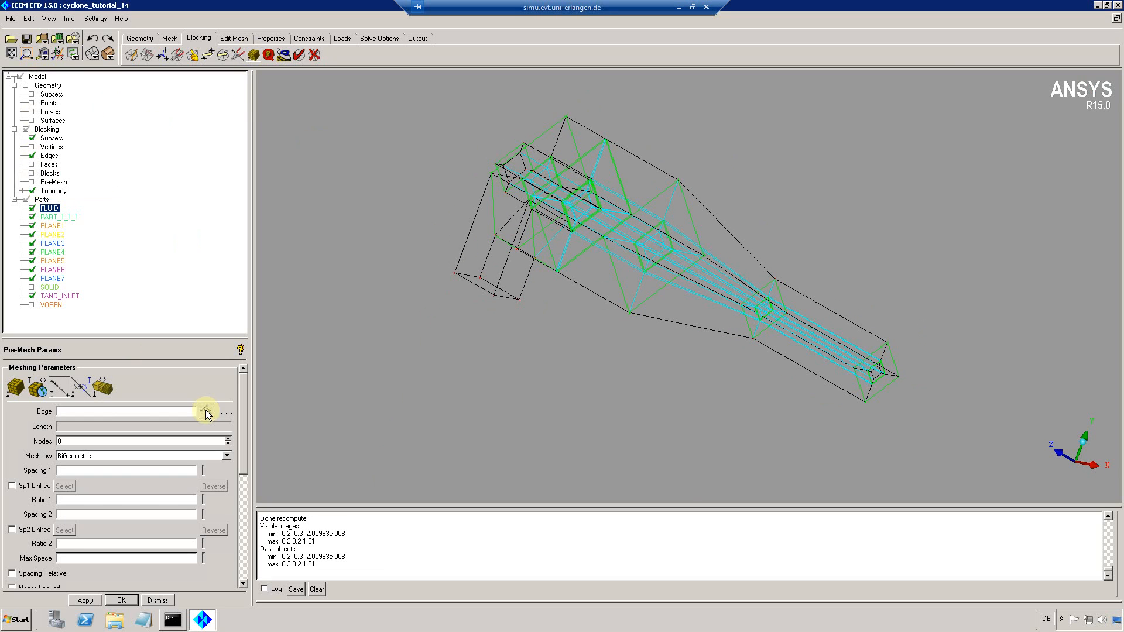
click(206, 410)
click(632, 155)
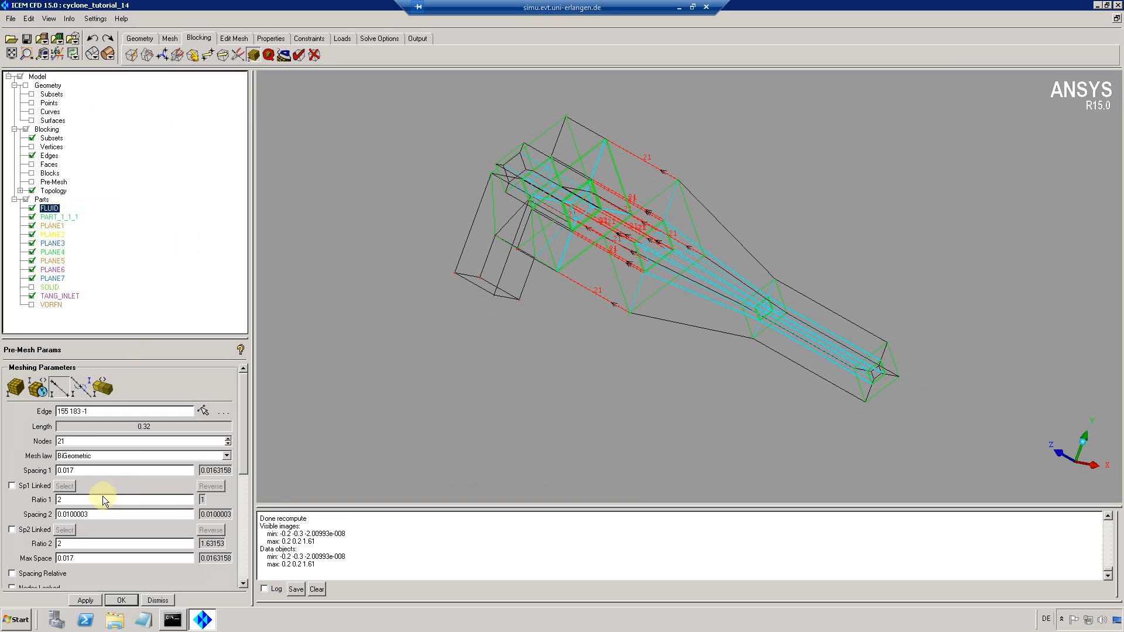
double_click(65, 442)
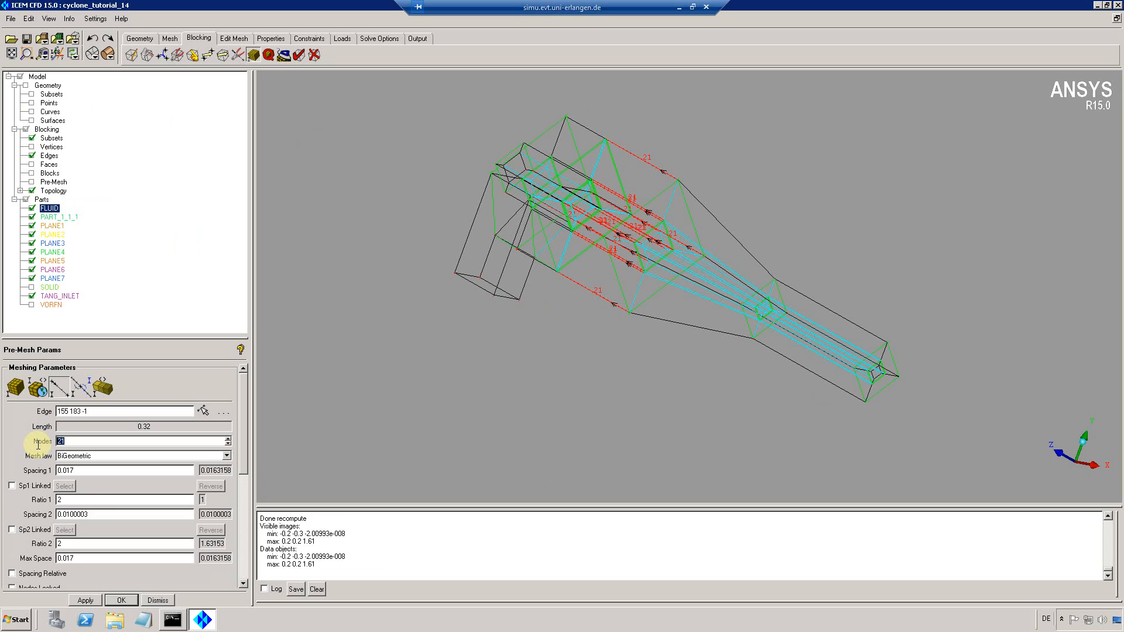
text(2)
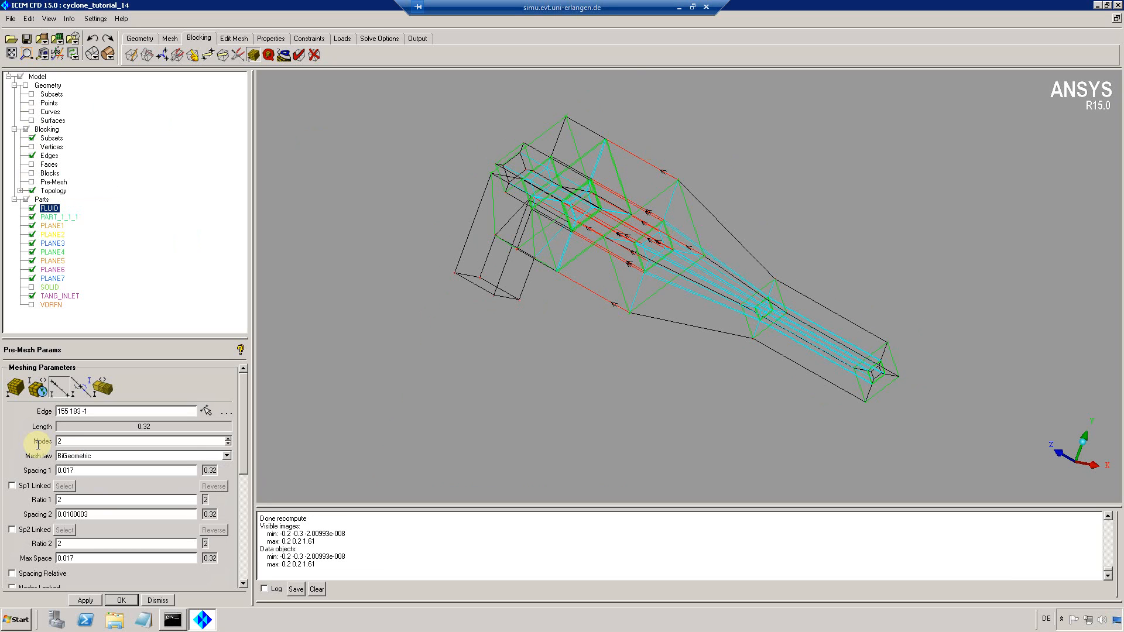
text(6)
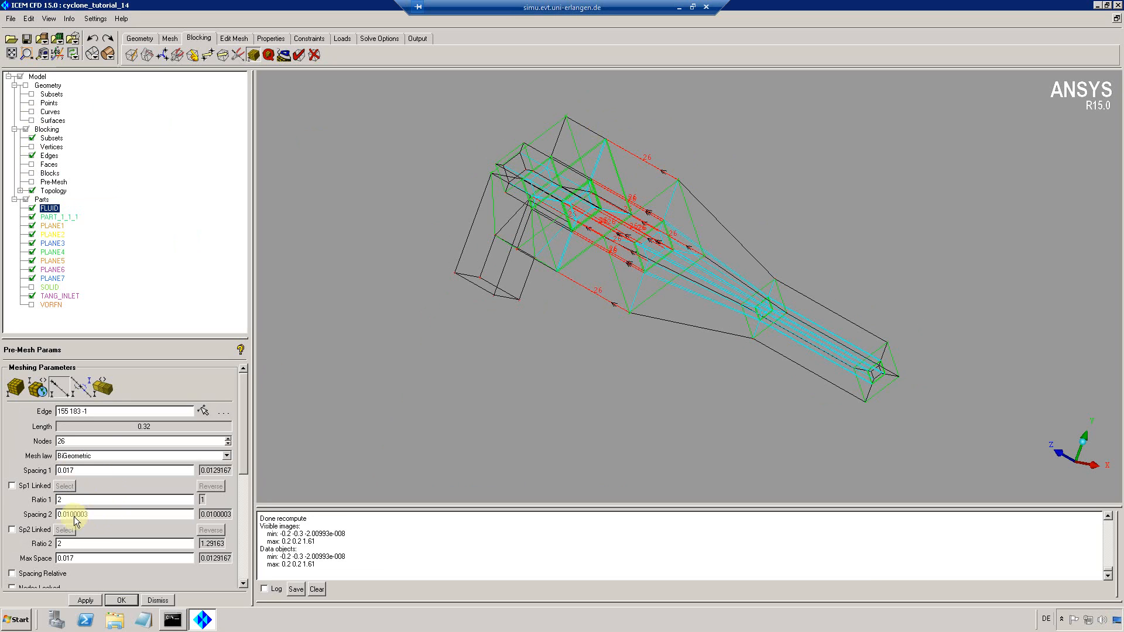
Apply spacing 2 of 0.003 and ratio 2 of 1.1 to the selected axial edge.
drag(88, 515, 68, 516)
text(03)
drag(72, 545, 44, 545)
text(1.1)
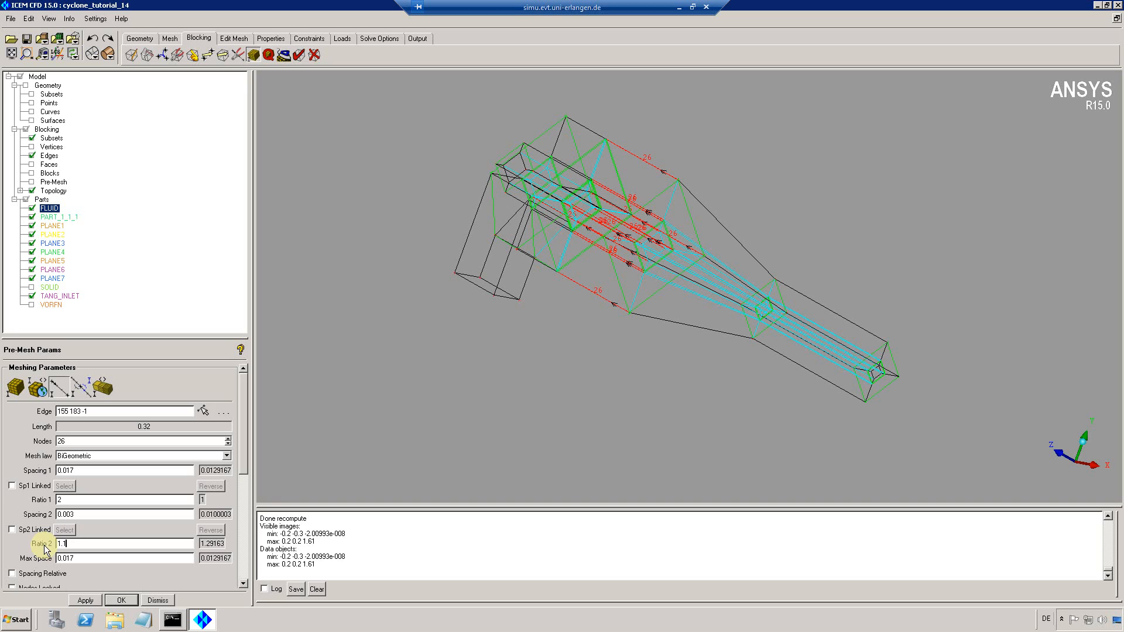
click(88, 599)
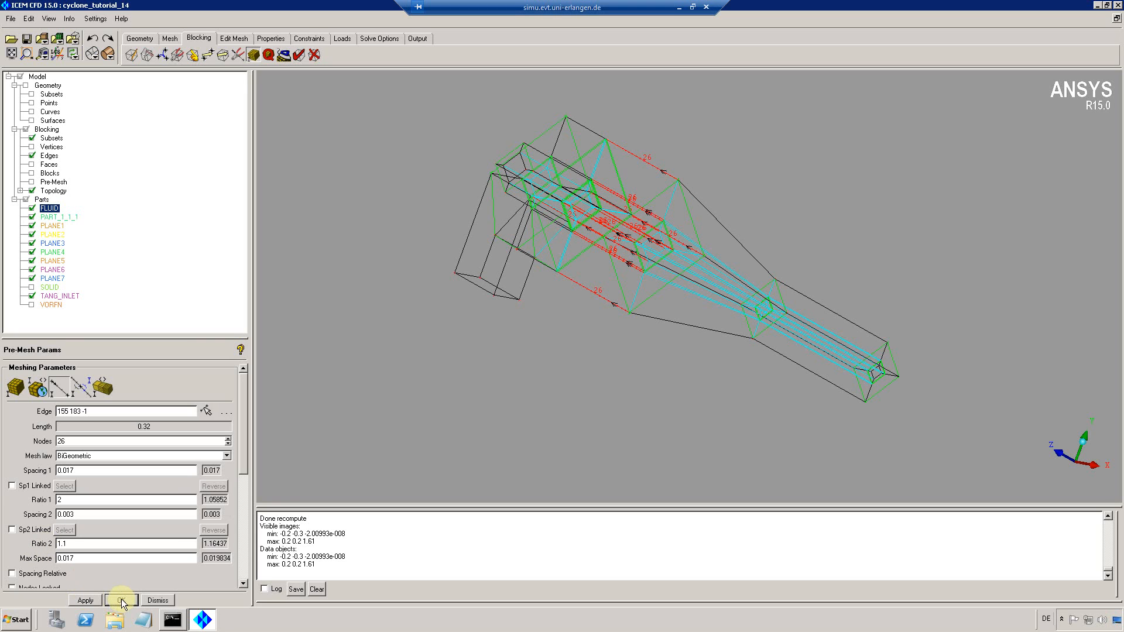
click(117, 601)
Recompute the pre-mesh with the new axial edge distribution and hide the block edges.
click(32, 182)
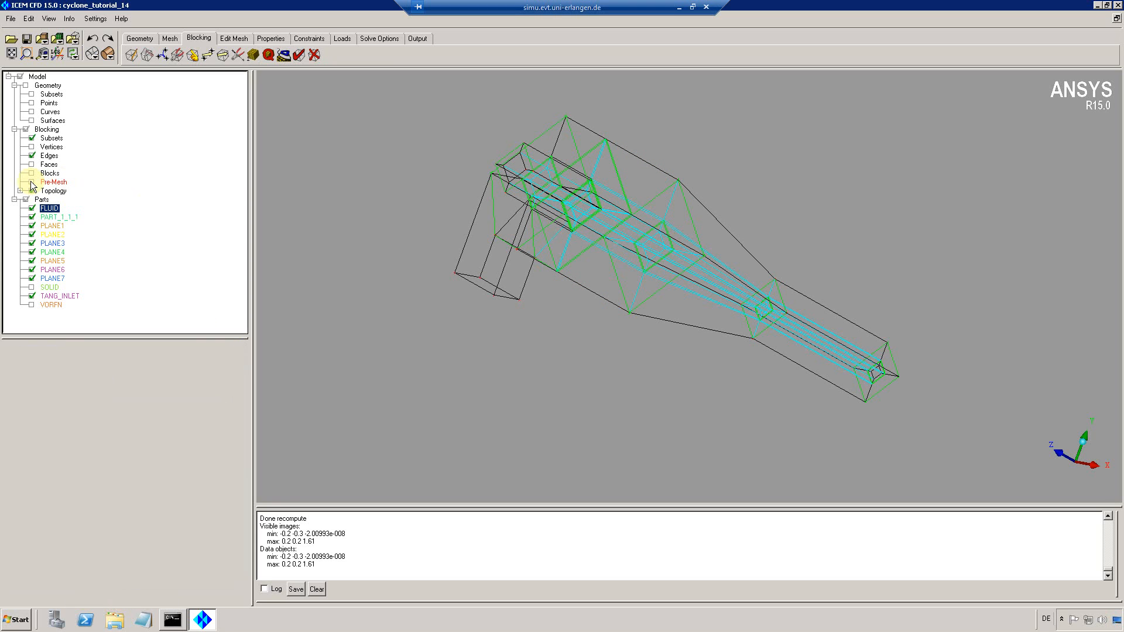
click(451, 353)
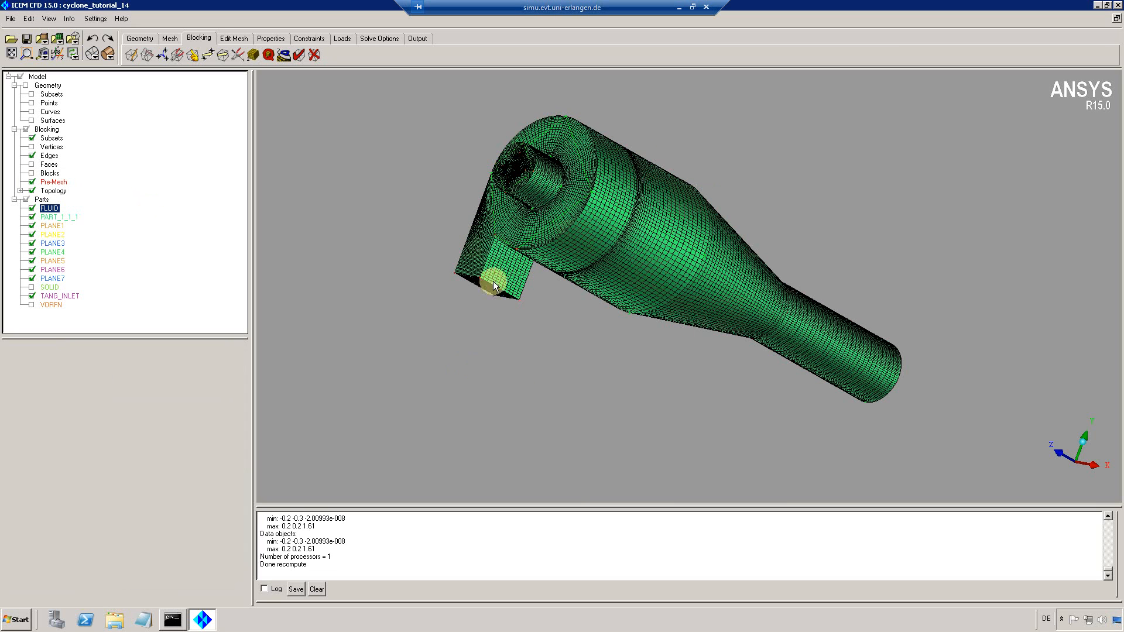
drag(601, 346, 459, 426)
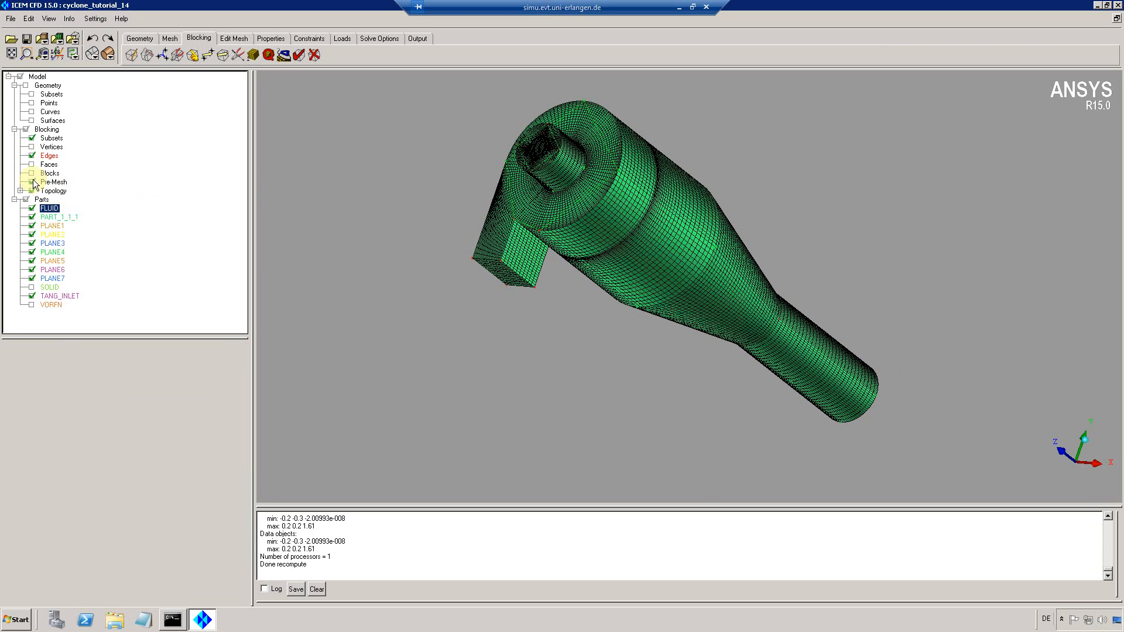
click(32, 155)
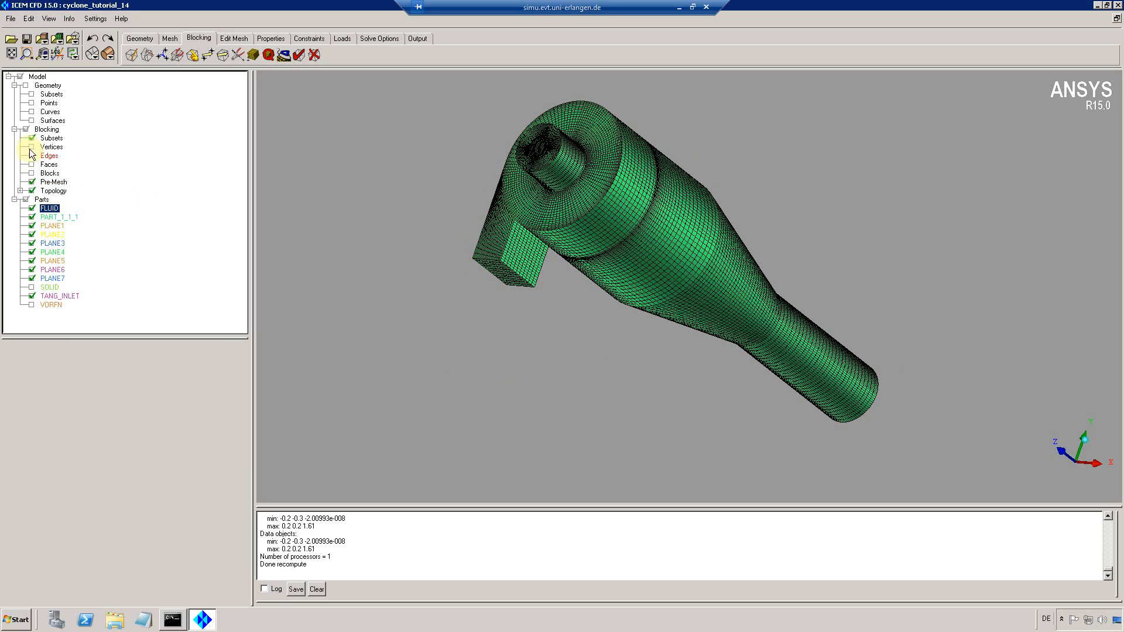
Display a cut plane through the pre-mesh in place of the full pre-mesh, together with the geometry curves.
right_click(45, 186)
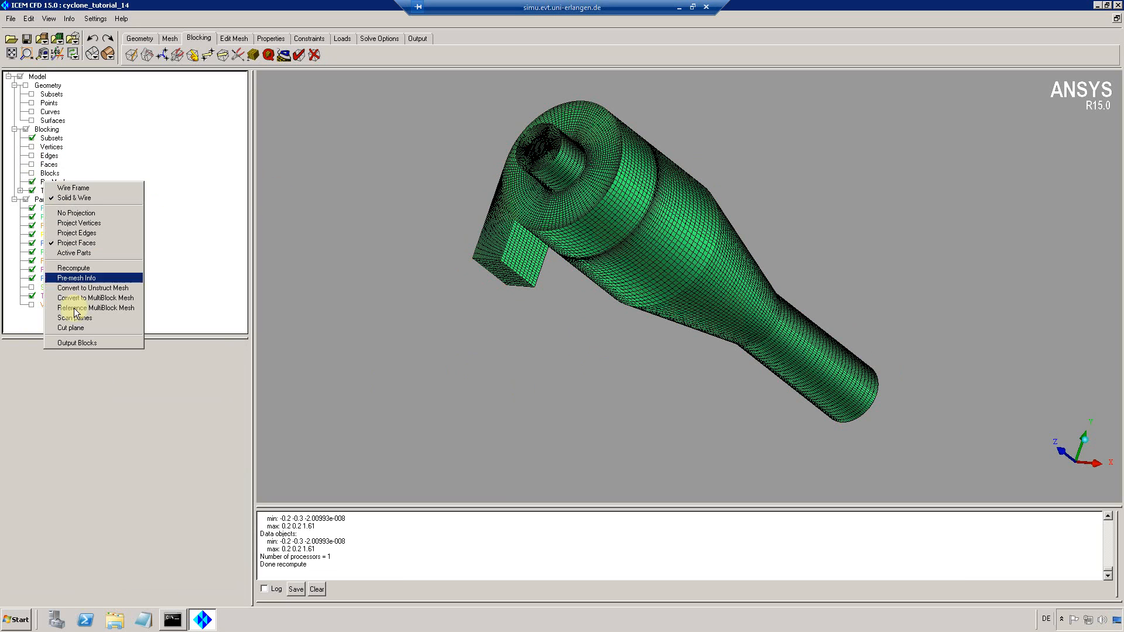
click(69, 329)
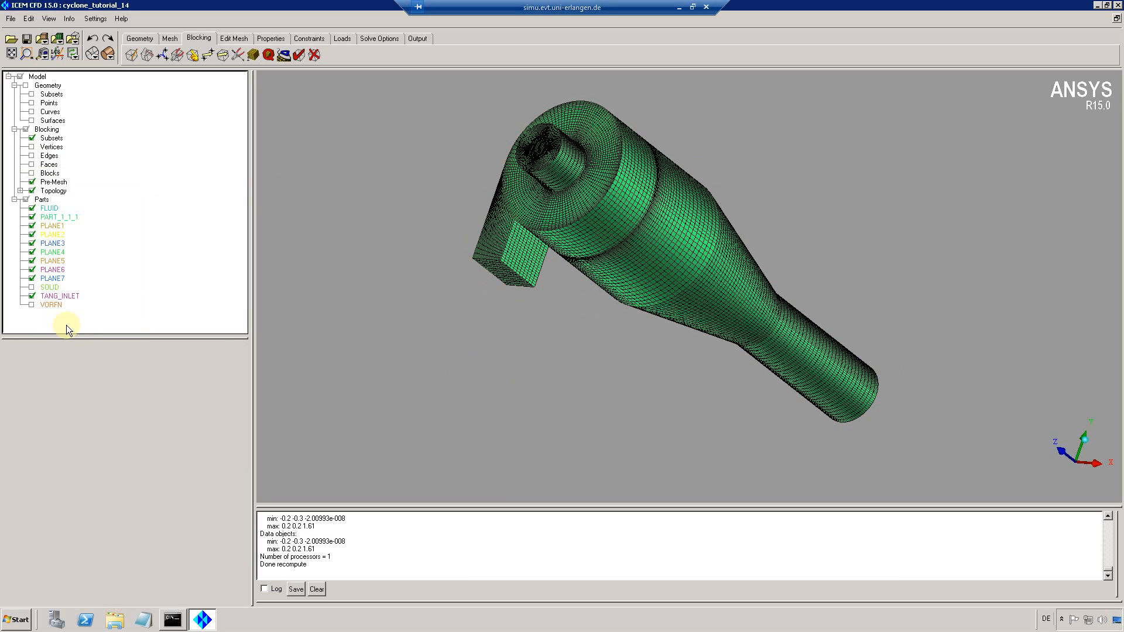
click(32, 182)
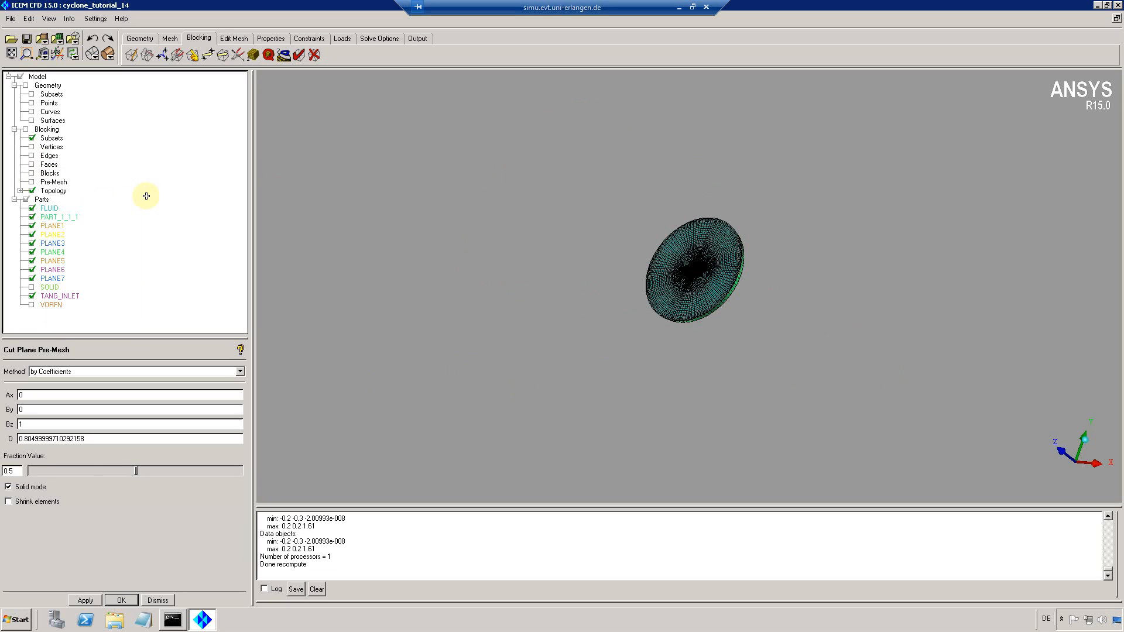
click(31, 112)
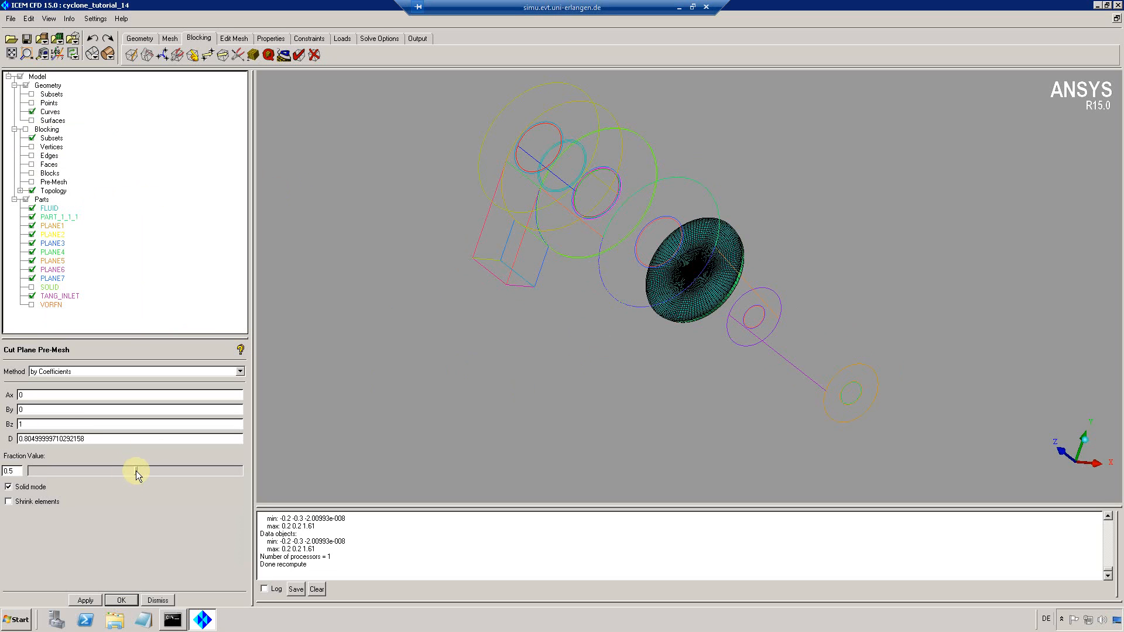
Move the Z-normal cut plane to fraction value 0.786 and examine the mesh around the inner tube's outline up close.
drag(135, 471, 196, 475)
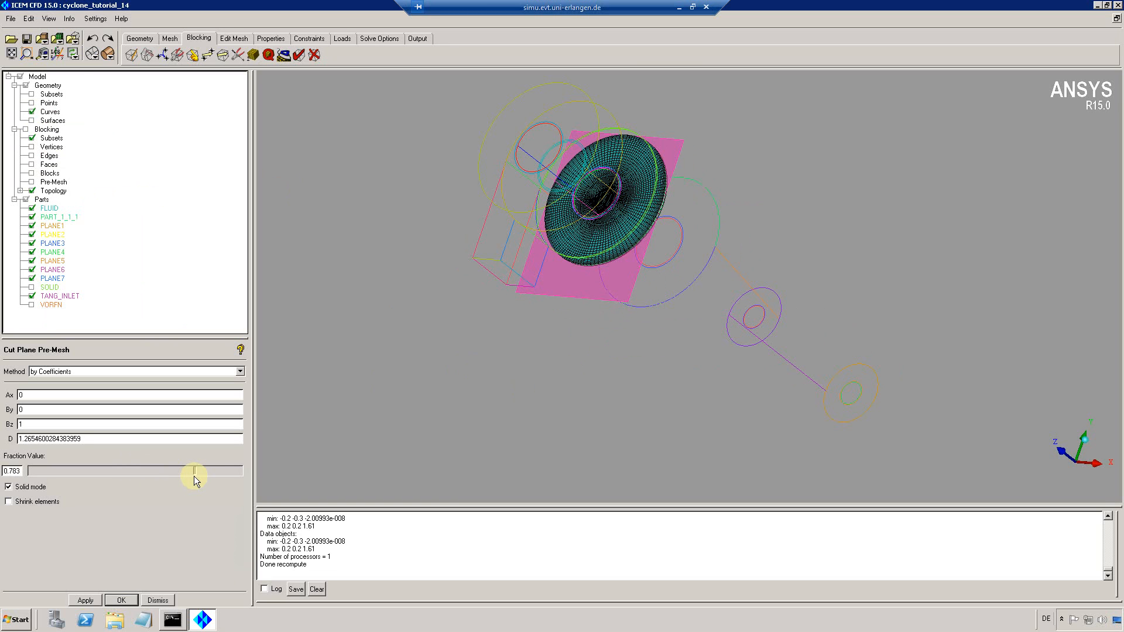
click(27, 54)
drag(597, 189, 653, 223)
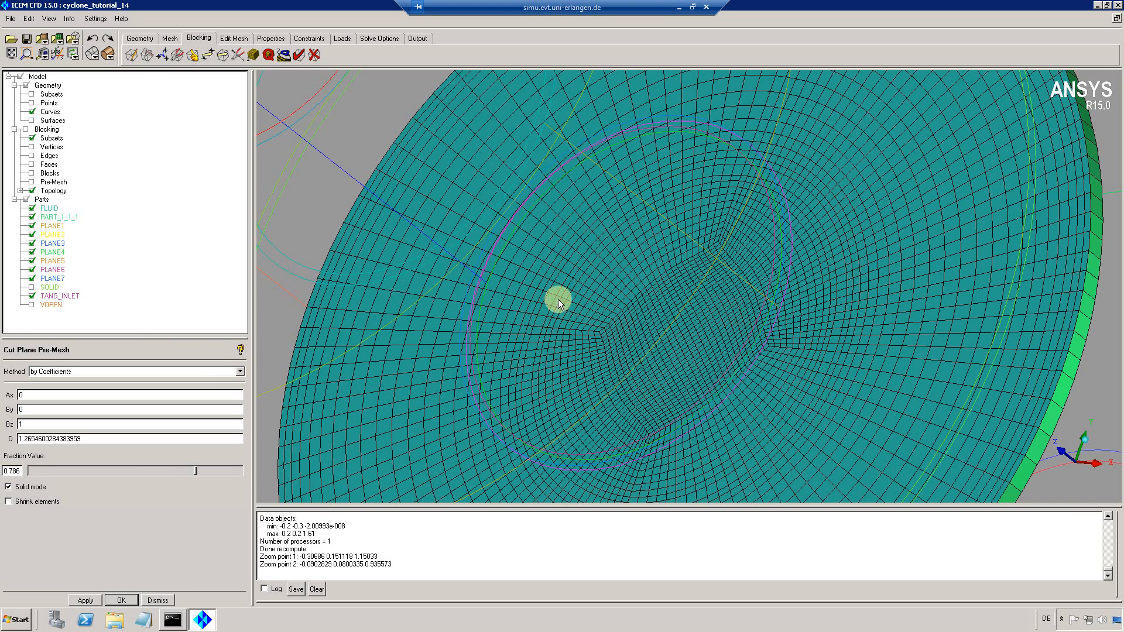
Shift the cut plane to fraction value 0.897 and examine the mesh on both sides of the inner tube's wall.
click(12, 54)
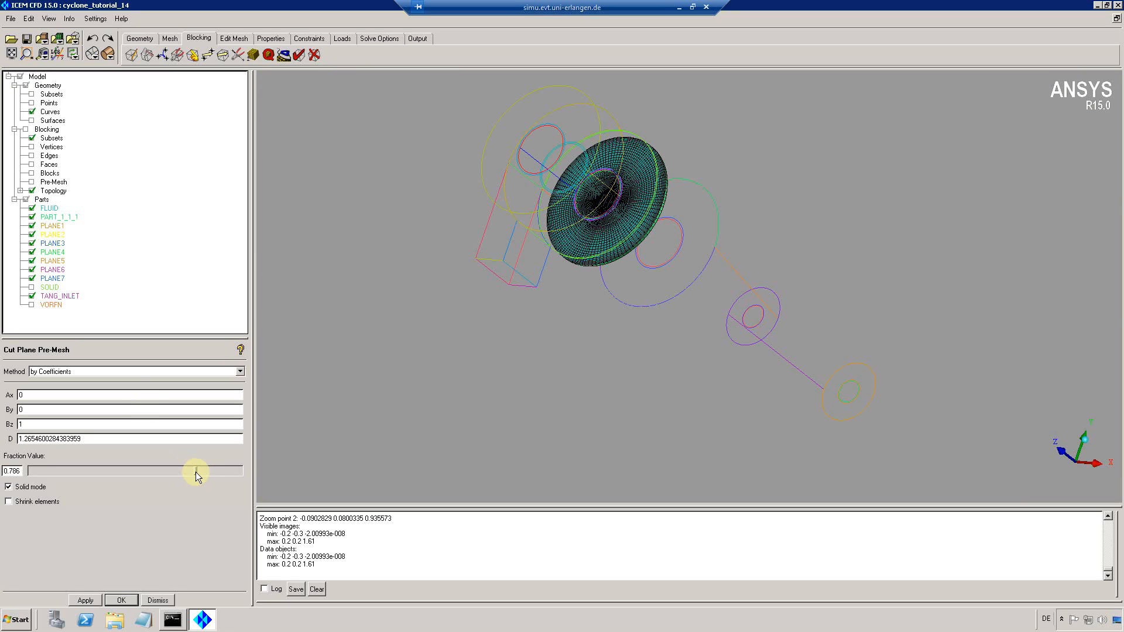
drag(196, 471, 219, 469)
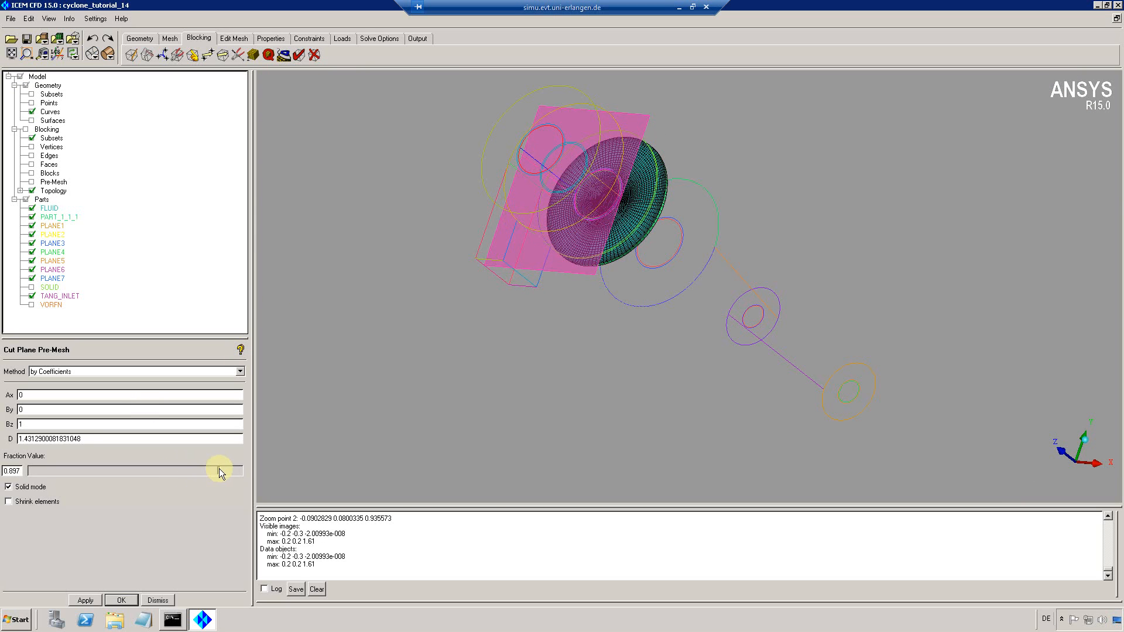
click(26, 54)
drag(612, 211, 627, 220)
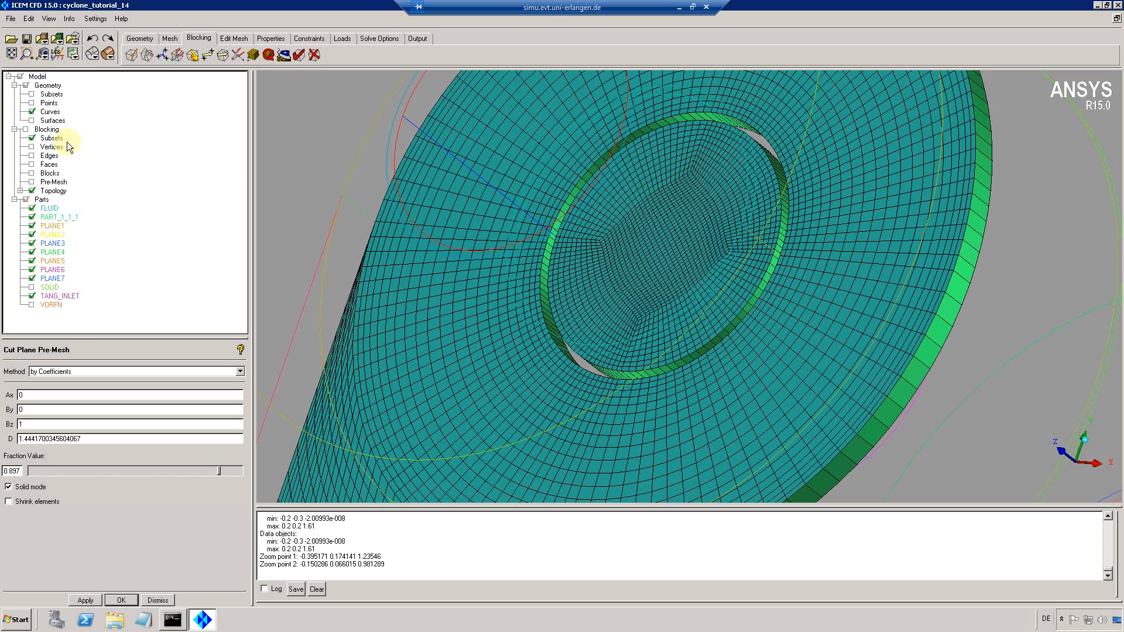
Change the cut plane method to Middle Y Plane to view a lengthwise section of the cyclone's mesh.
click(240, 372)
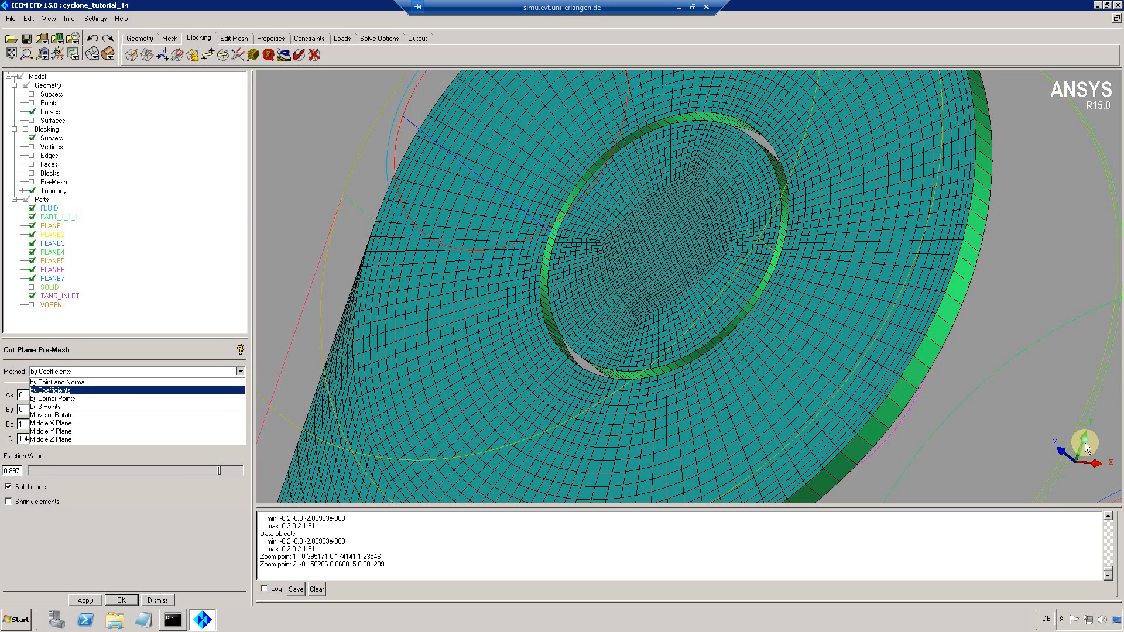
click(56, 431)
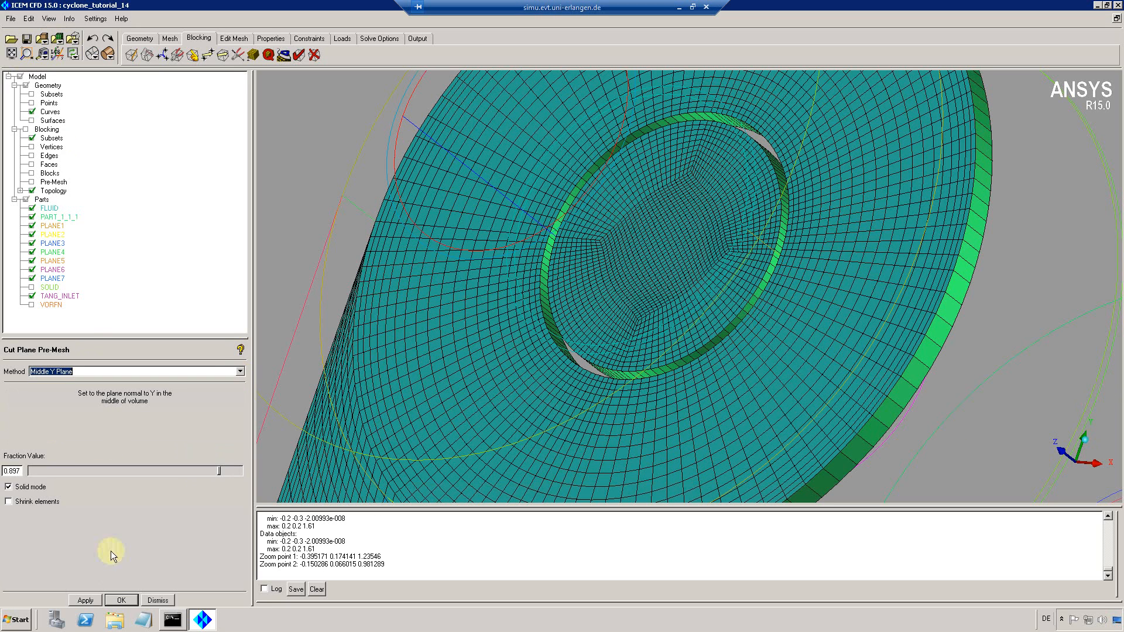
click(85, 600)
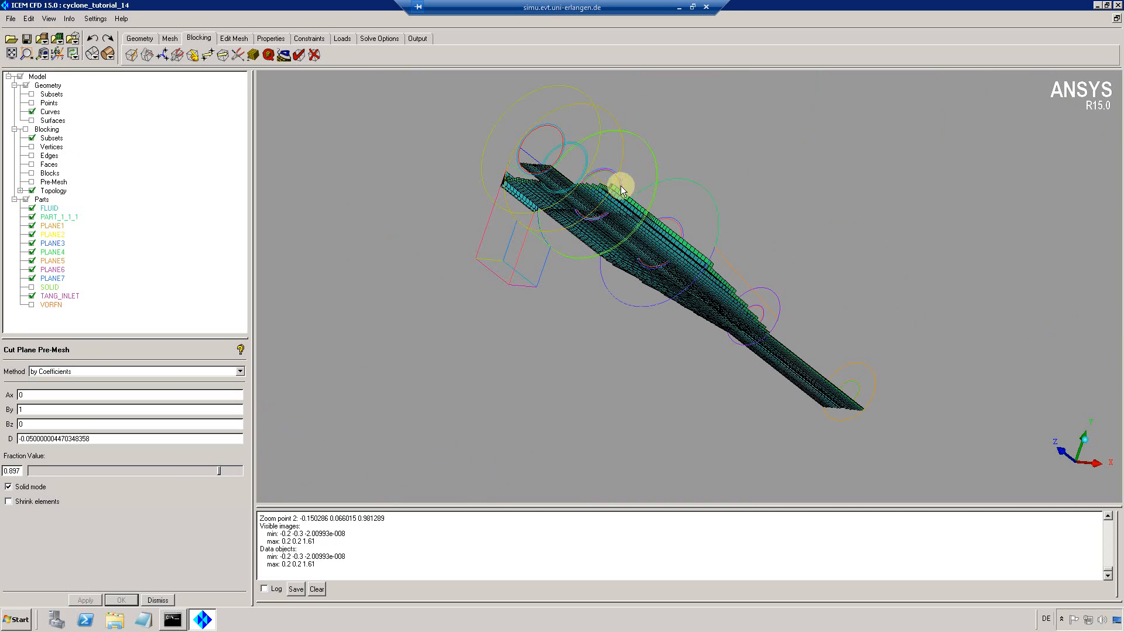
Shift the Y-normal cut plane to fraction value 0.635 and examine the lengthwise mesh around the inner tube up close.
drag(679, 203, 202, 419)
drag(217, 472, 163, 475)
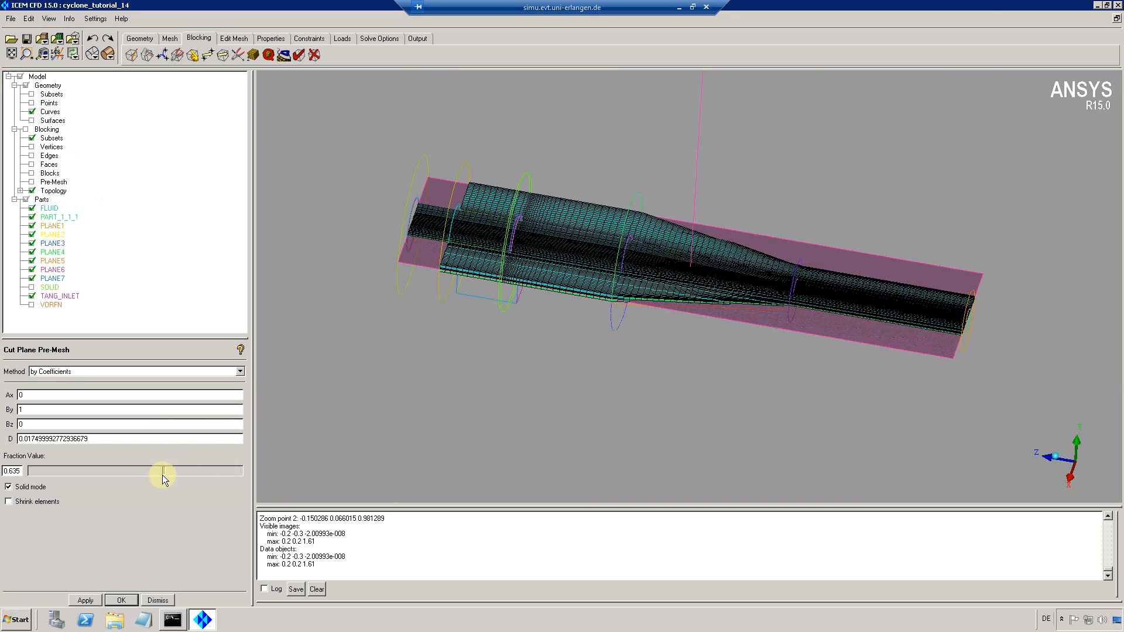
click(26, 54)
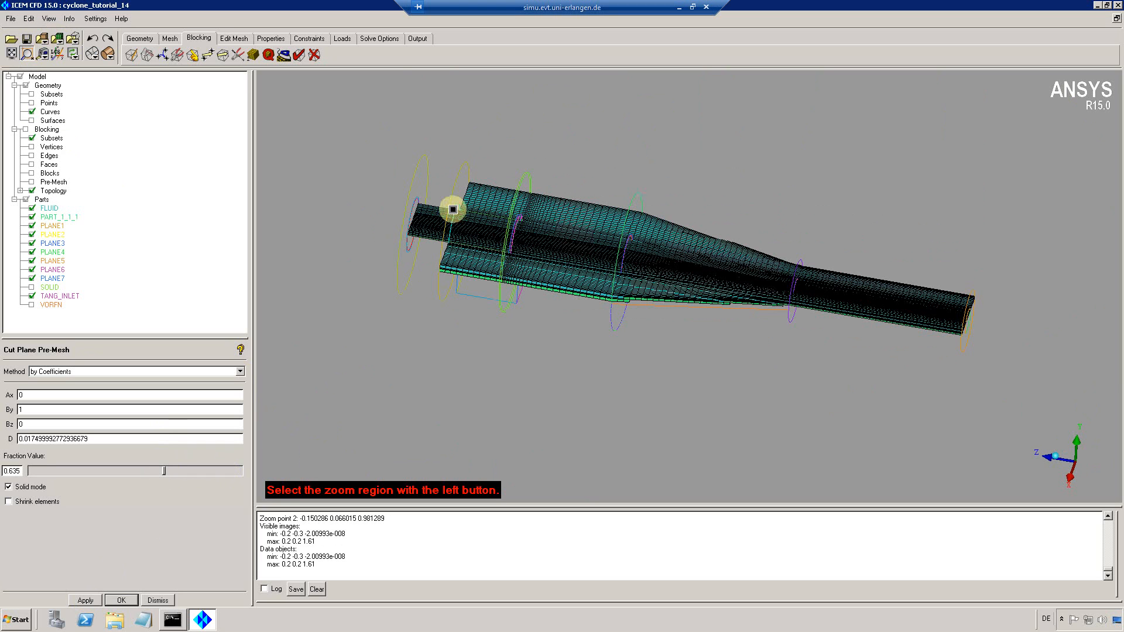
drag(527, 263, 535, 266)
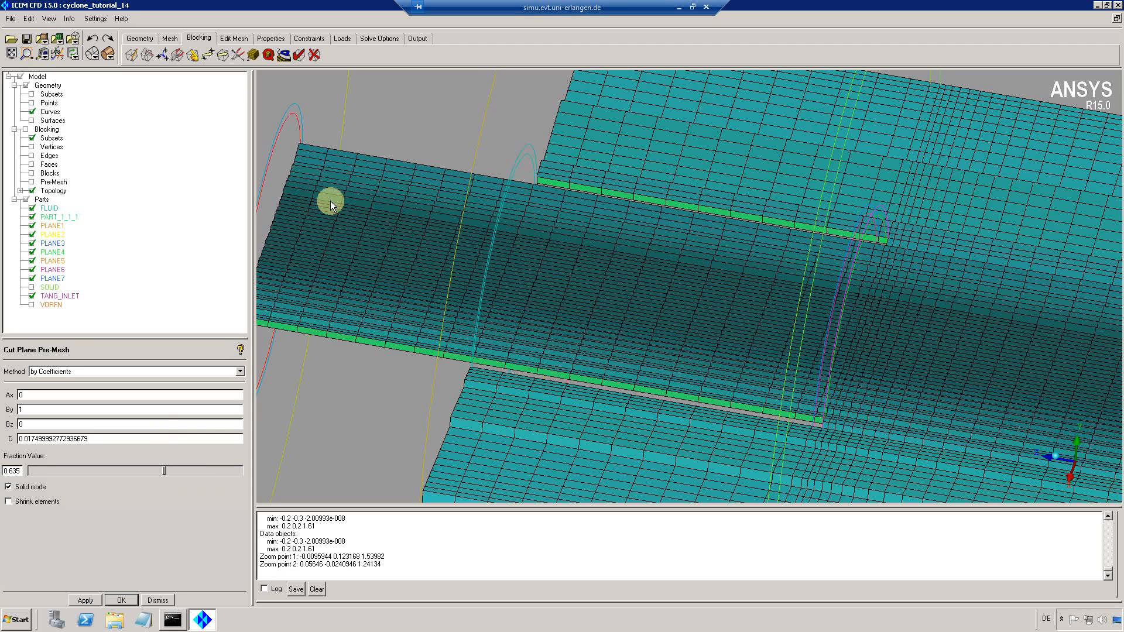
click(11, 54)
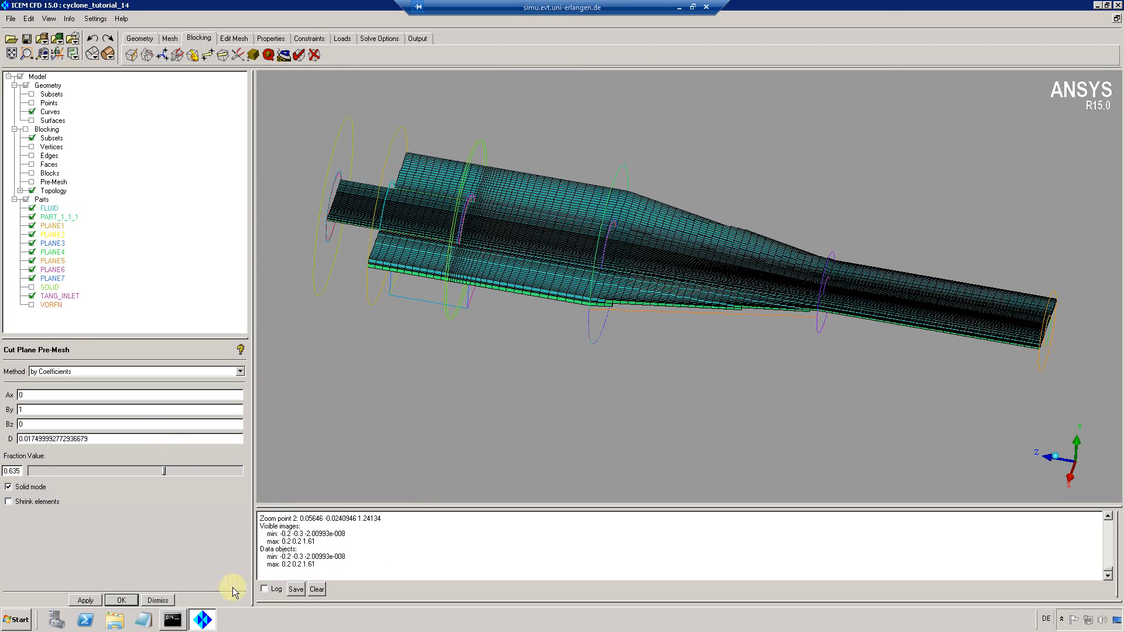
Close the cut plane and display the full pre-mesh of the cyclone, viewed obliquely with the tangential inlet in sight.
click(157, 600)
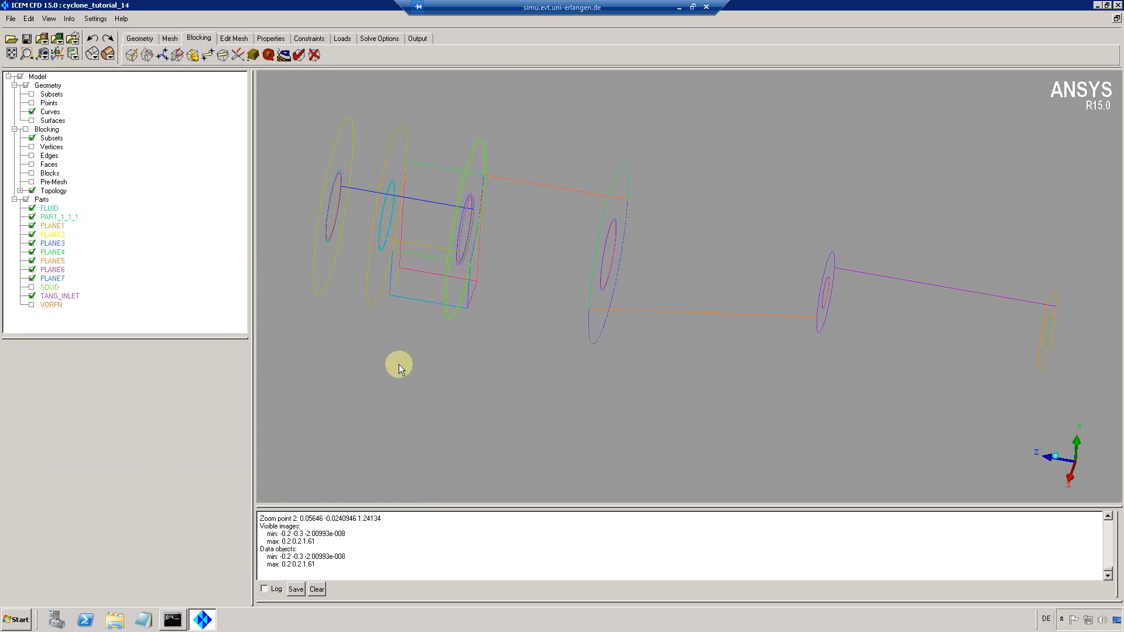
click(54, 182)
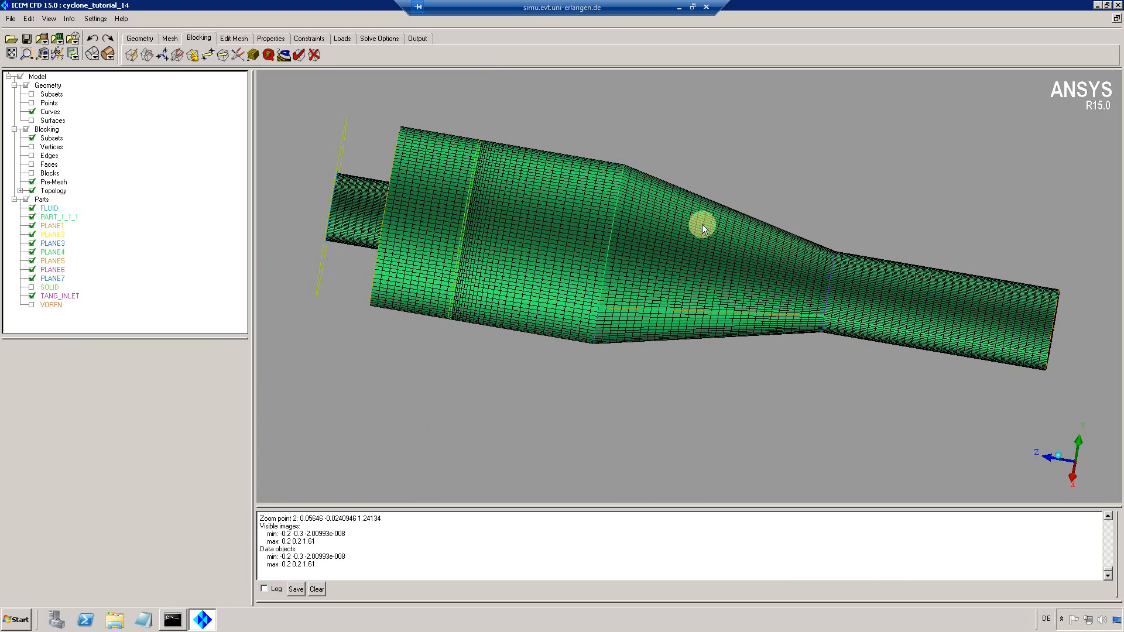
drag(701, 224, 578, 258)
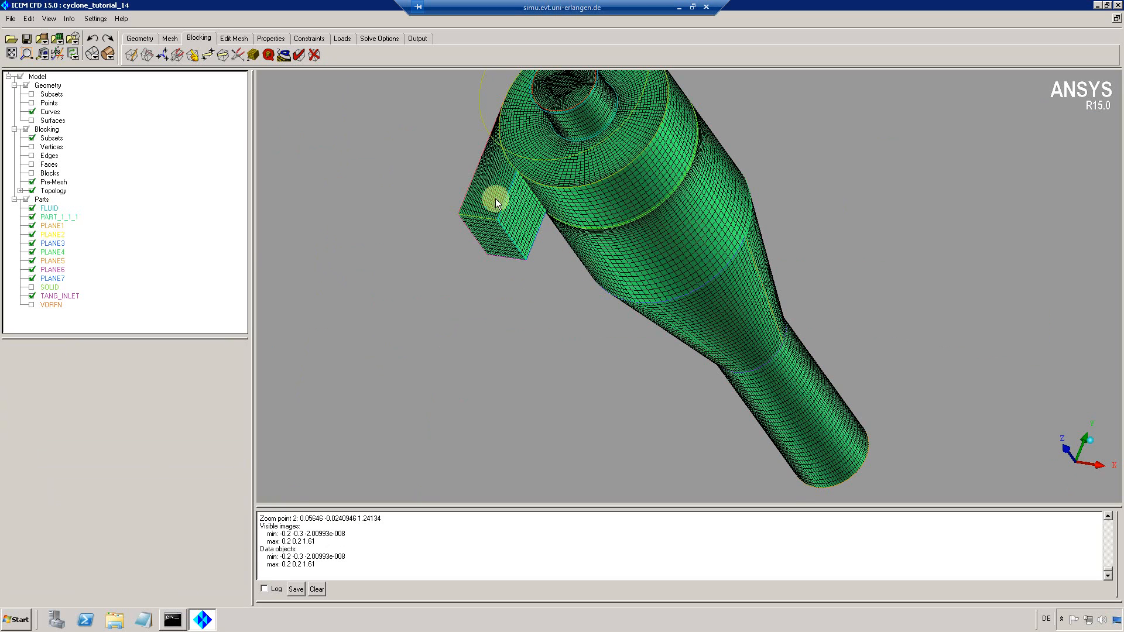
key(f)
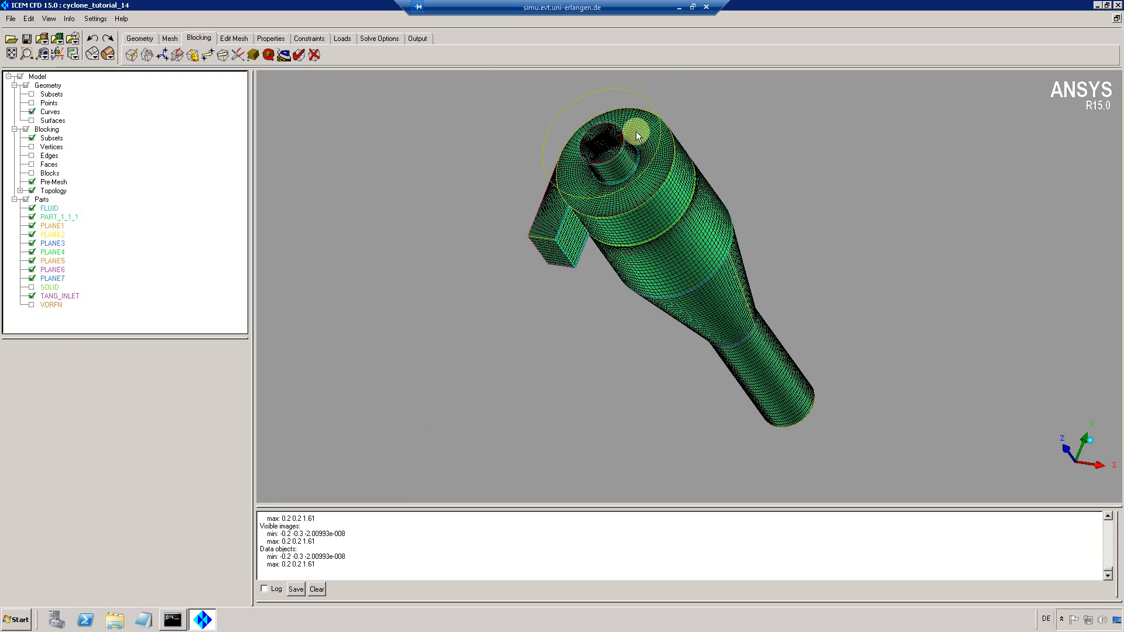
drag(577, 171, 501, 125)
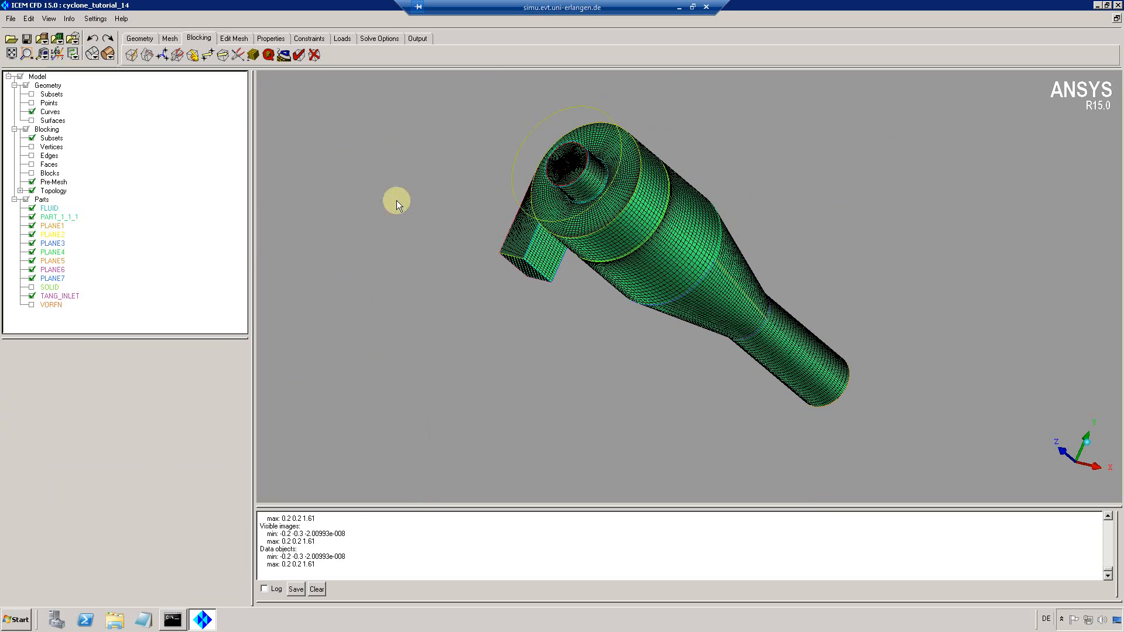
Compute the pre-mesh quality histogram with the Determinant 2x2x2 criterion.
click(267, 58)
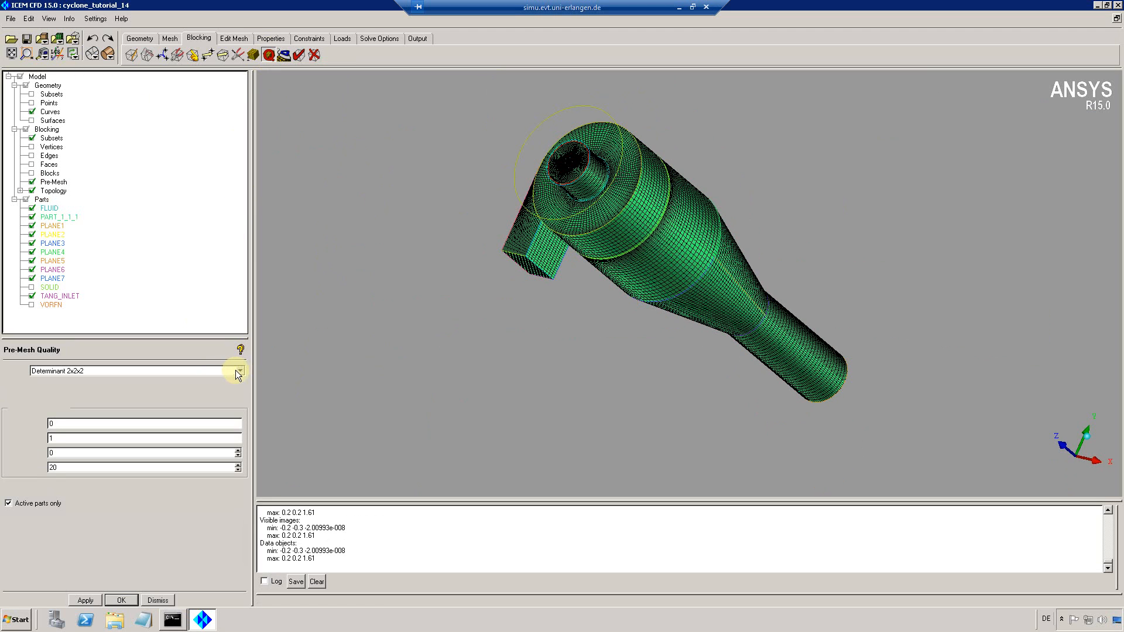
click(238, 371)
mouse_move(240, 424)
mouse_down()
mouse_move(241, 501)
mouse_move(241, 404)
mouse_up()
scroll(158, 388, up, 4)
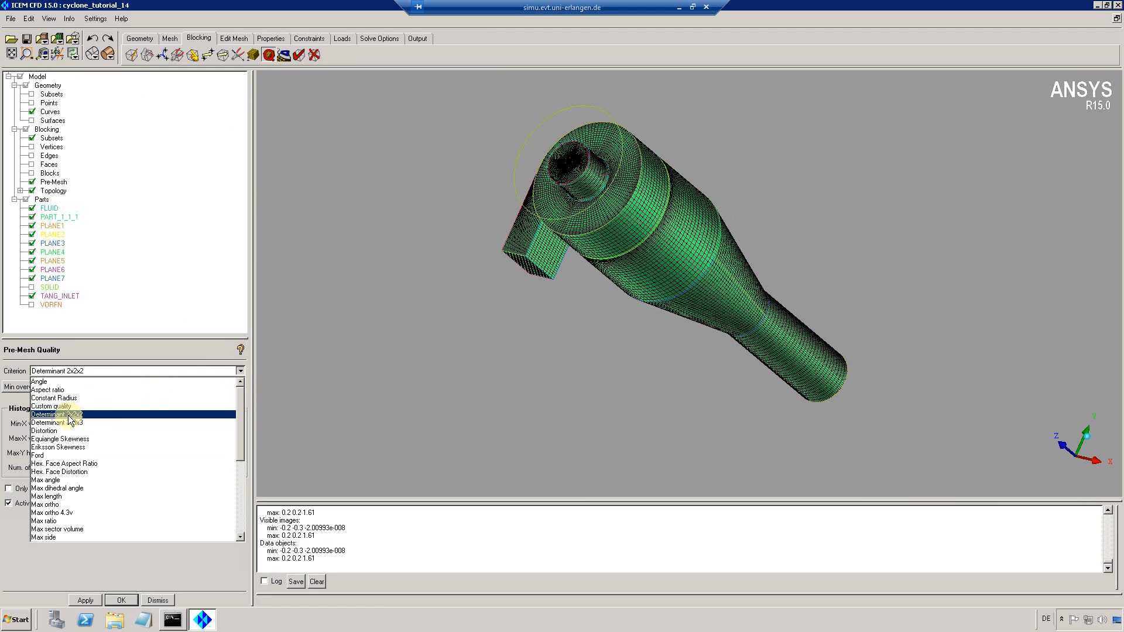
click(150, 405)
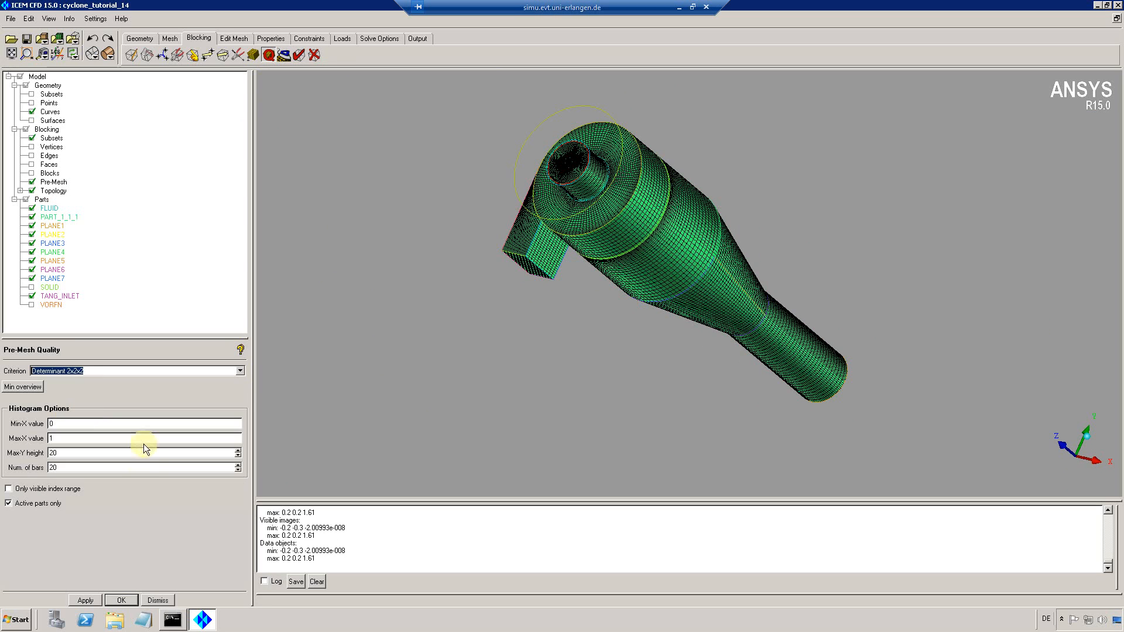
click(85, 600)
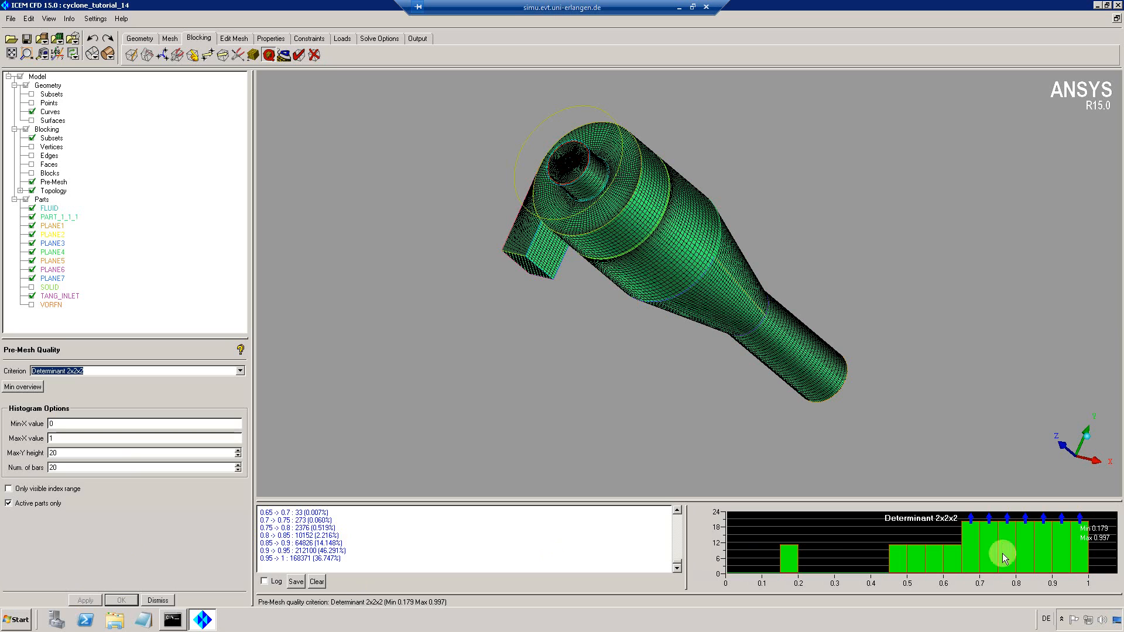
Highlight the cells of the 0.15 to 0.2 quality bar, hide the pre-mesh, and examine where they lie near the tangential inlet.
click(788, 551)
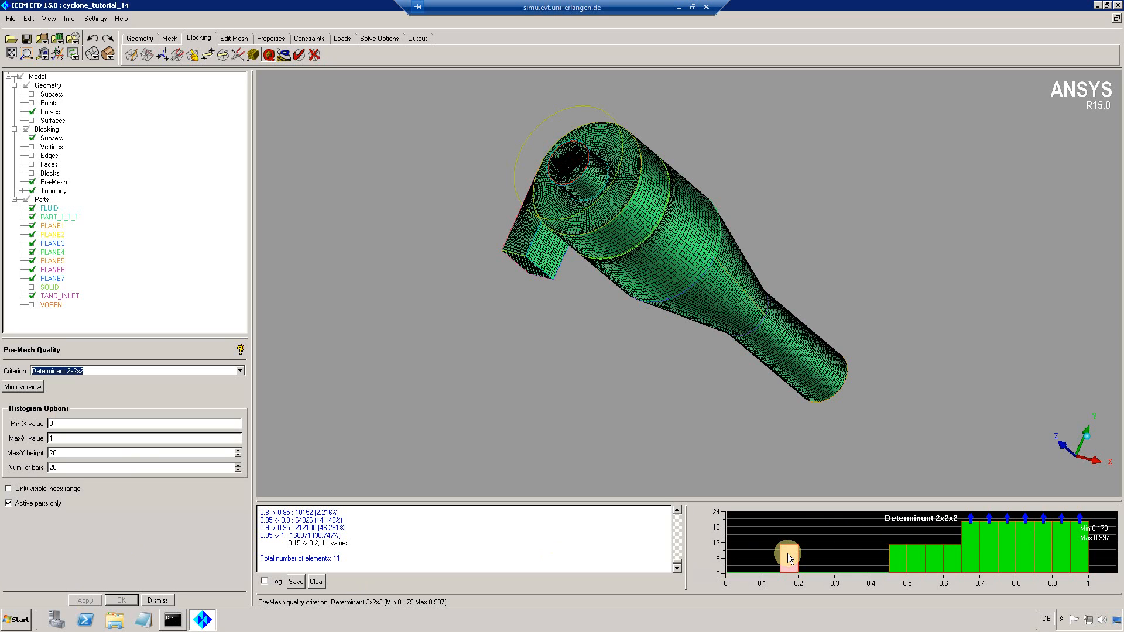
click(32, 182)
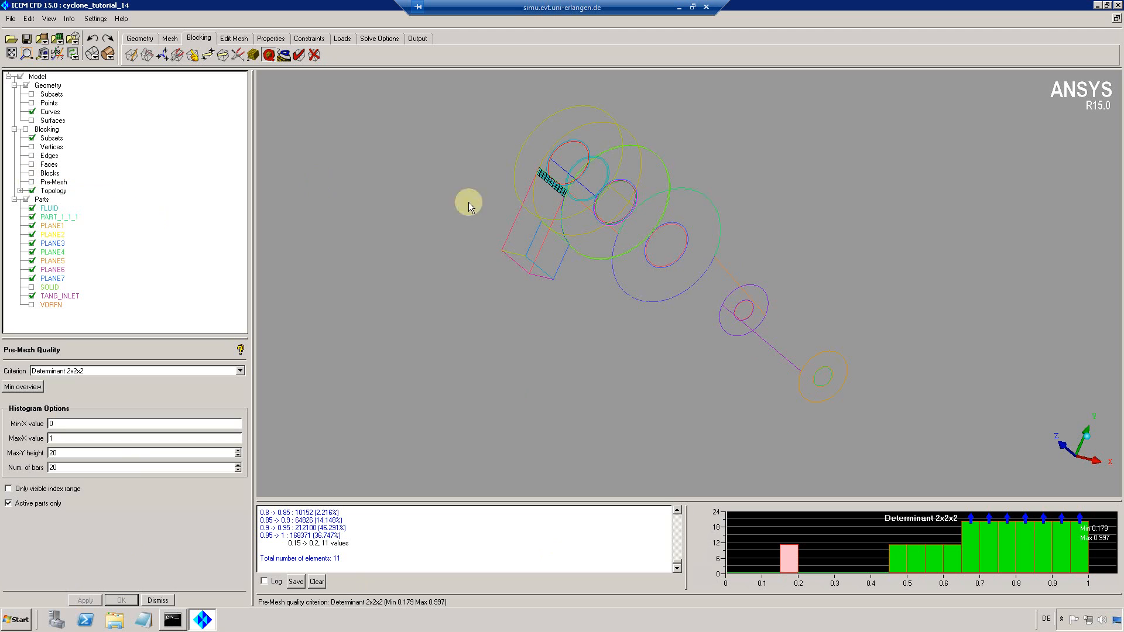
right_drag(570, 280, 594, 256)
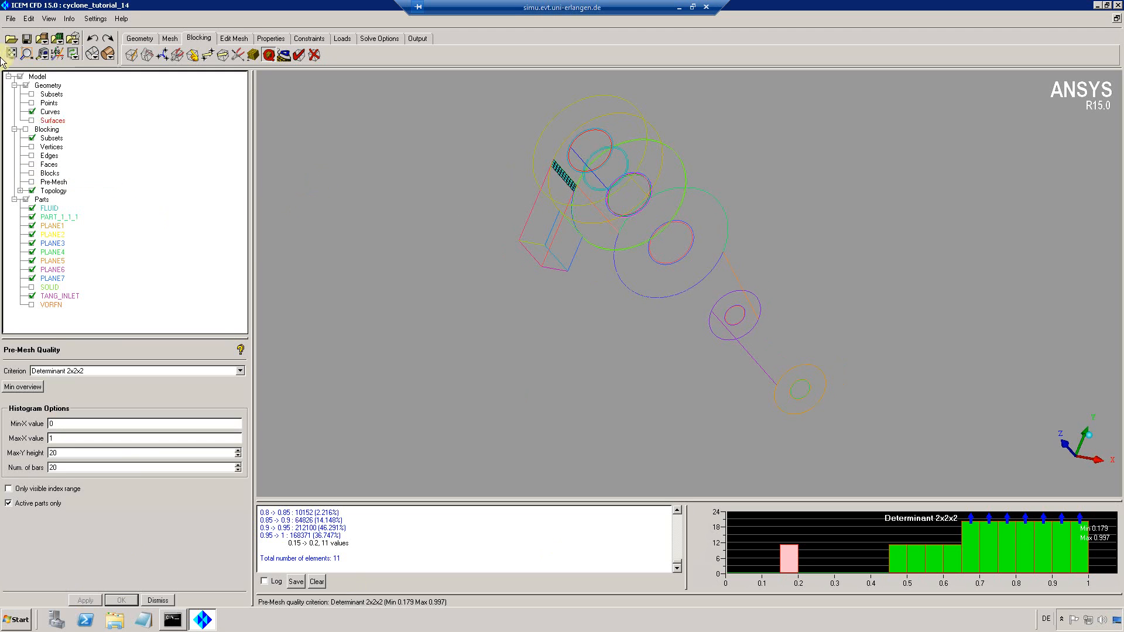
click(26, 54)
drag(520, 144, 621, 231)
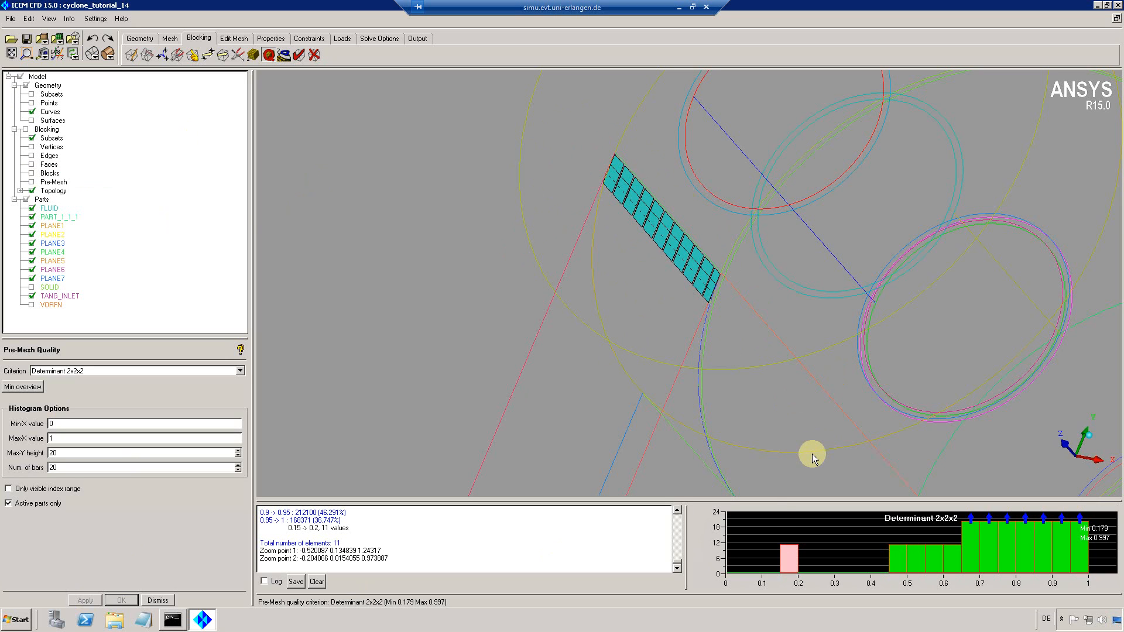
Display the full pre-mesh again and close the quality histogram.
click(32, 182)
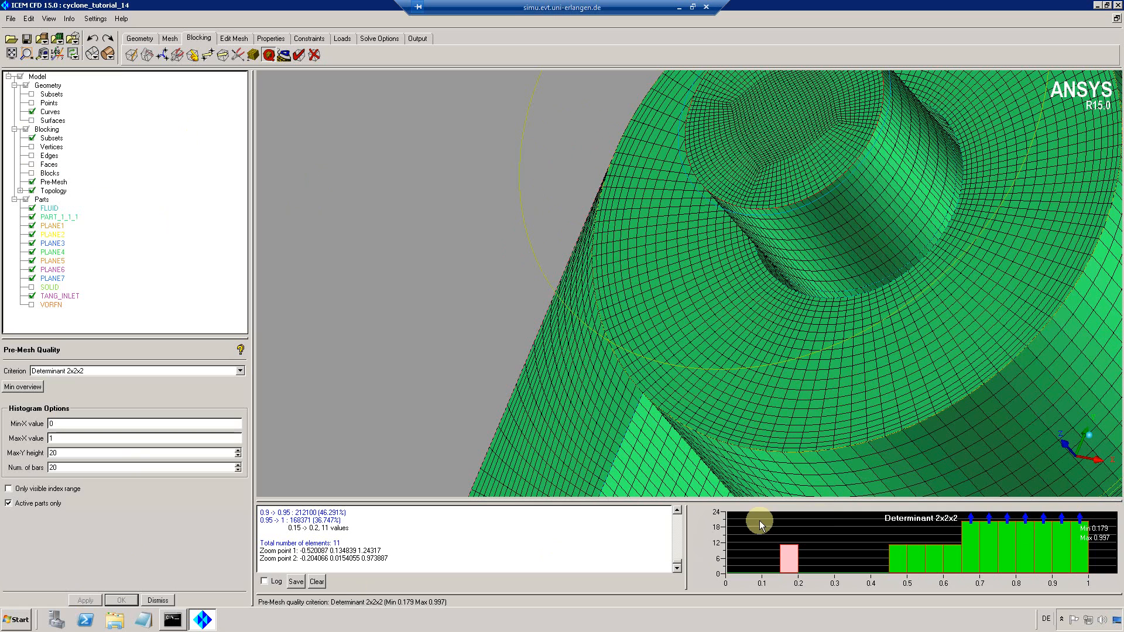
click(767, 567)
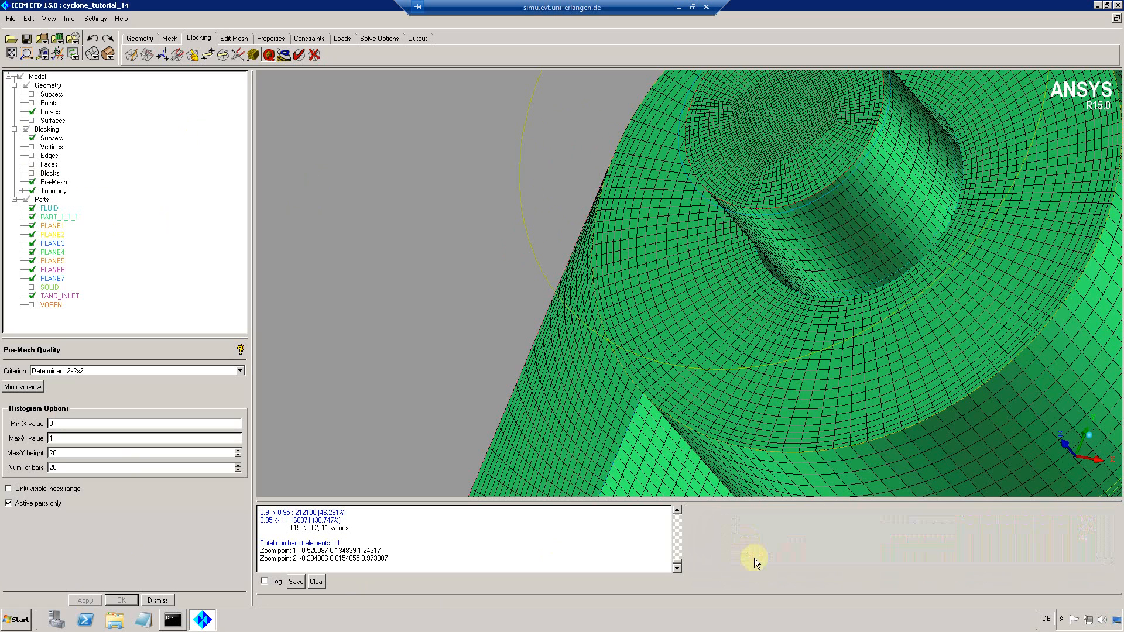
click(11, 54)
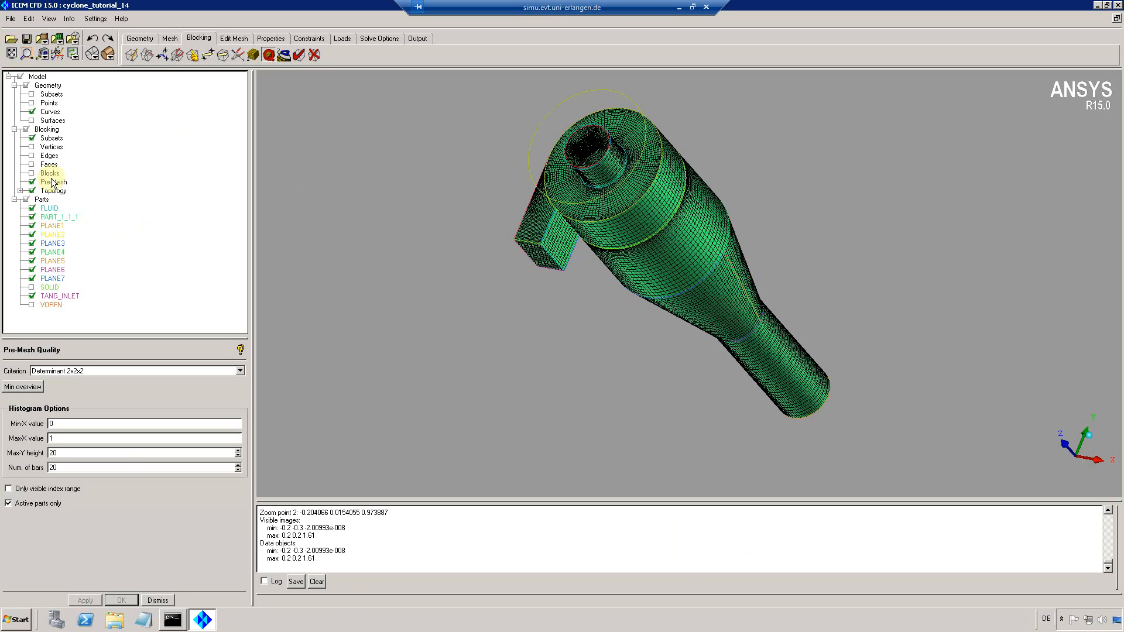
Hide the pre-mesh and curves and show the geometry surfaces of the cyclone instead.
click(32, 181)
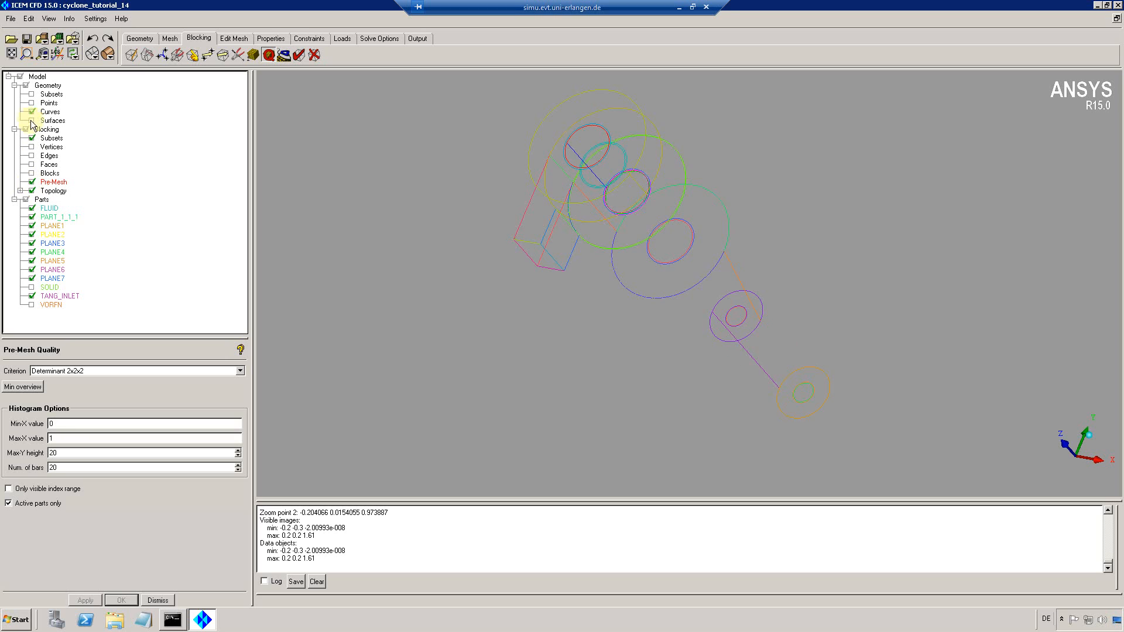
click(32, 112)
click(32, 120)
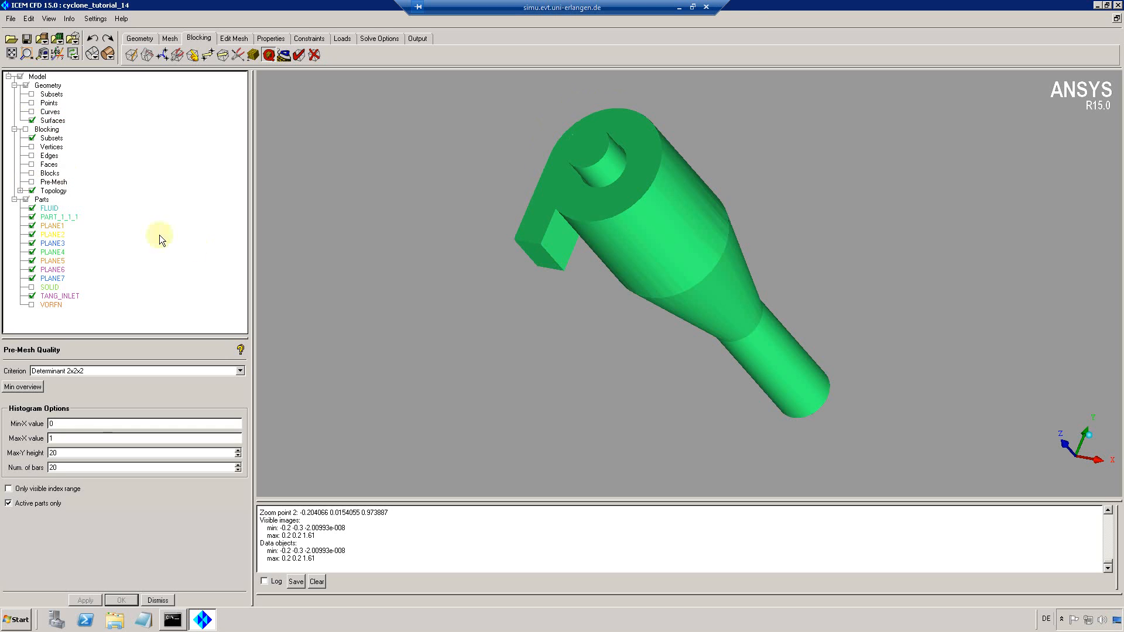
drag(609, 283, 636, 259)
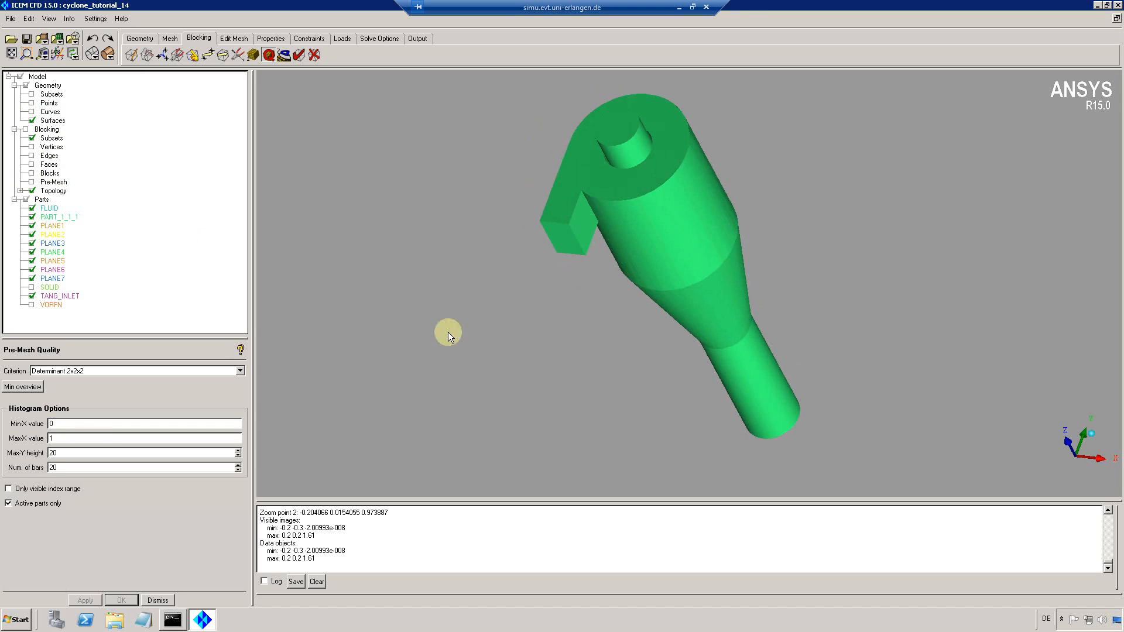
Create a part named pressure-outlet from the circular end face of the inner tube.
right_click(42, 199)
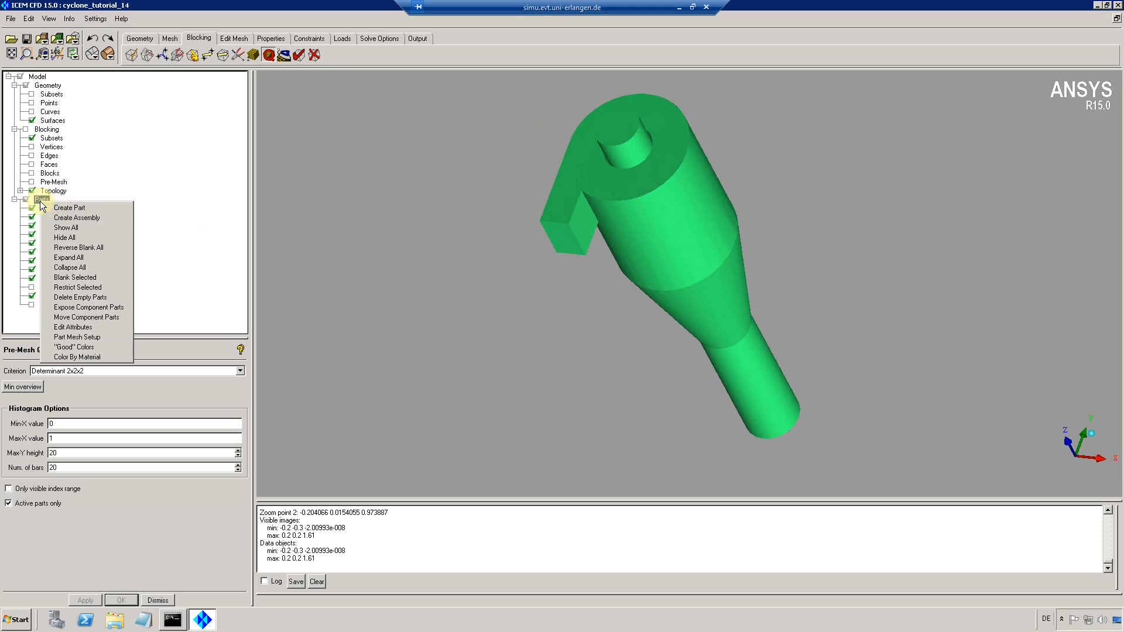
click(97, 239)
double_click(49, 369)
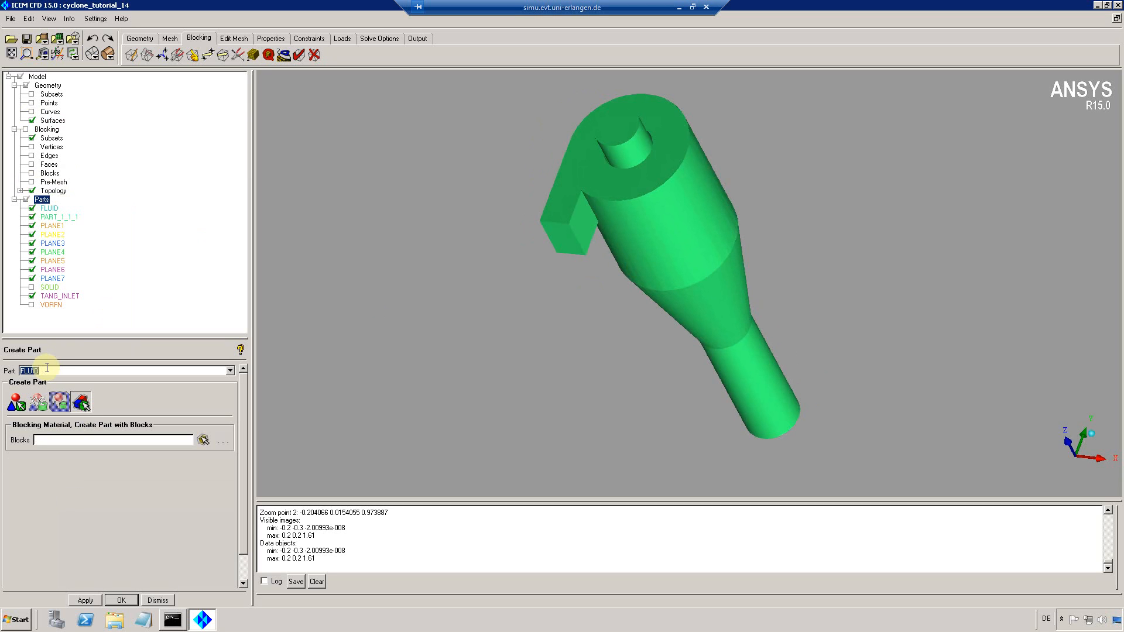
text(pressure-outlet)
click(16, 402)
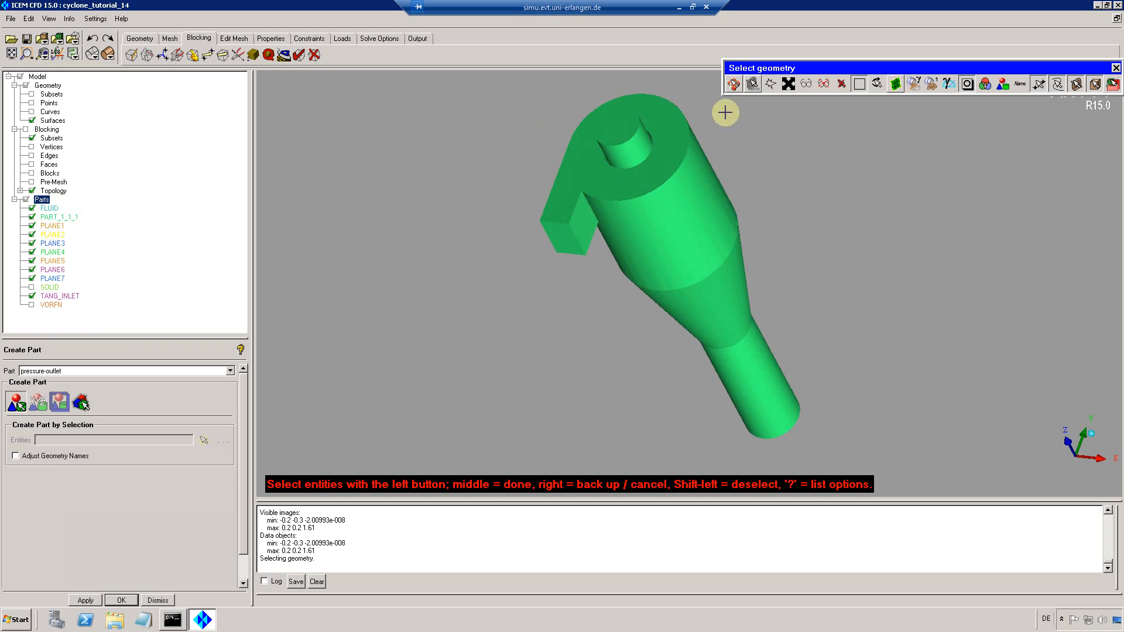
click(609, 133)
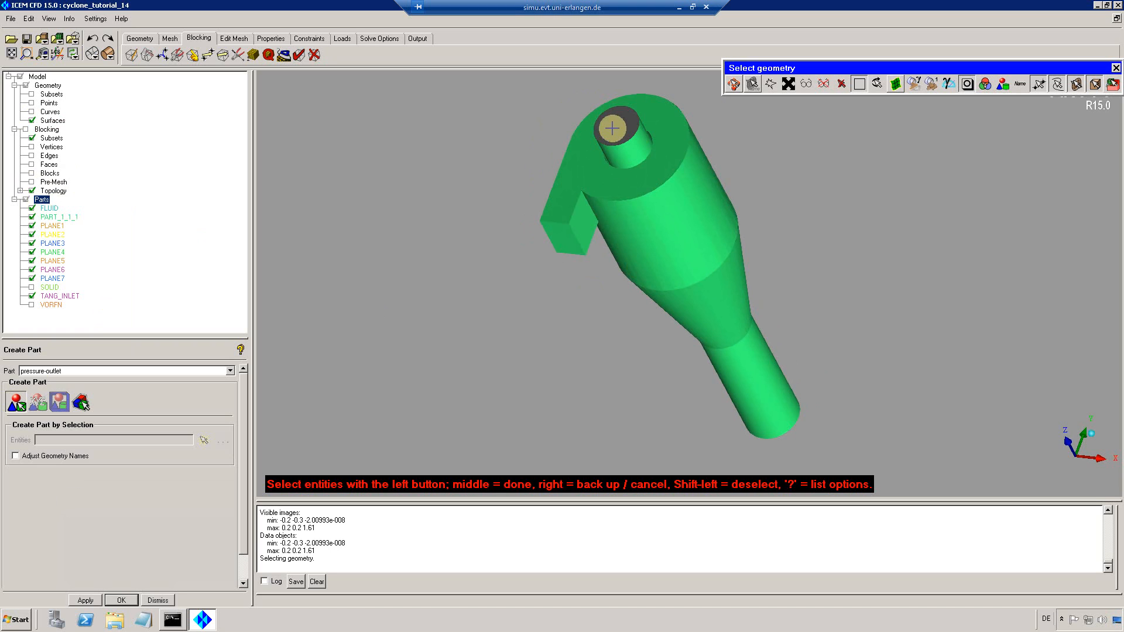
middle_click(545, 170)
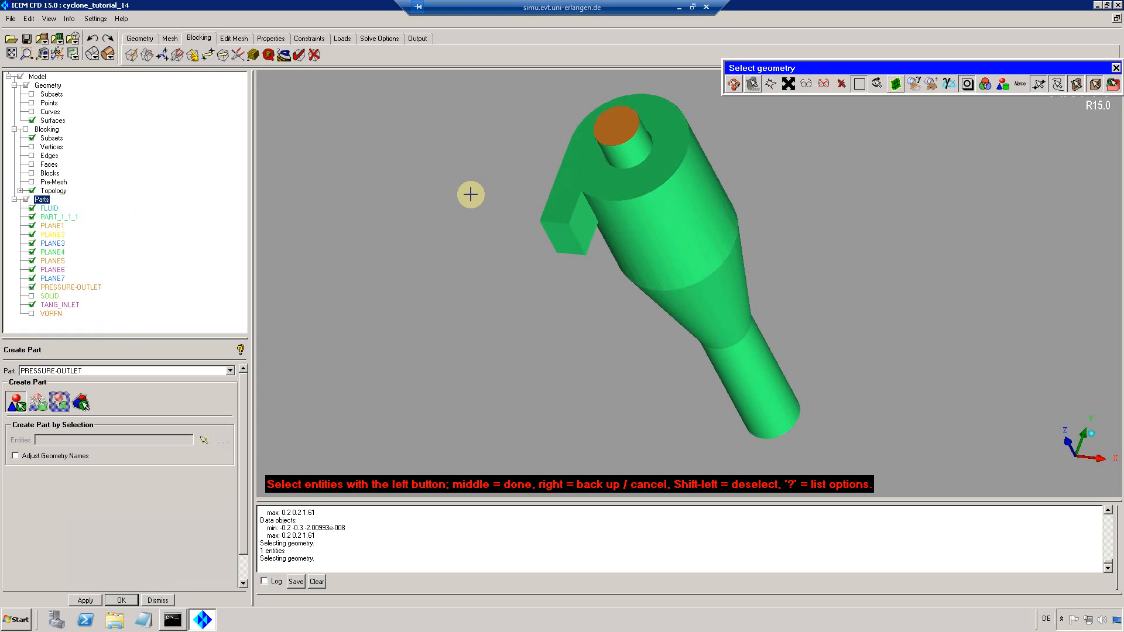
middle_click(544, 169)
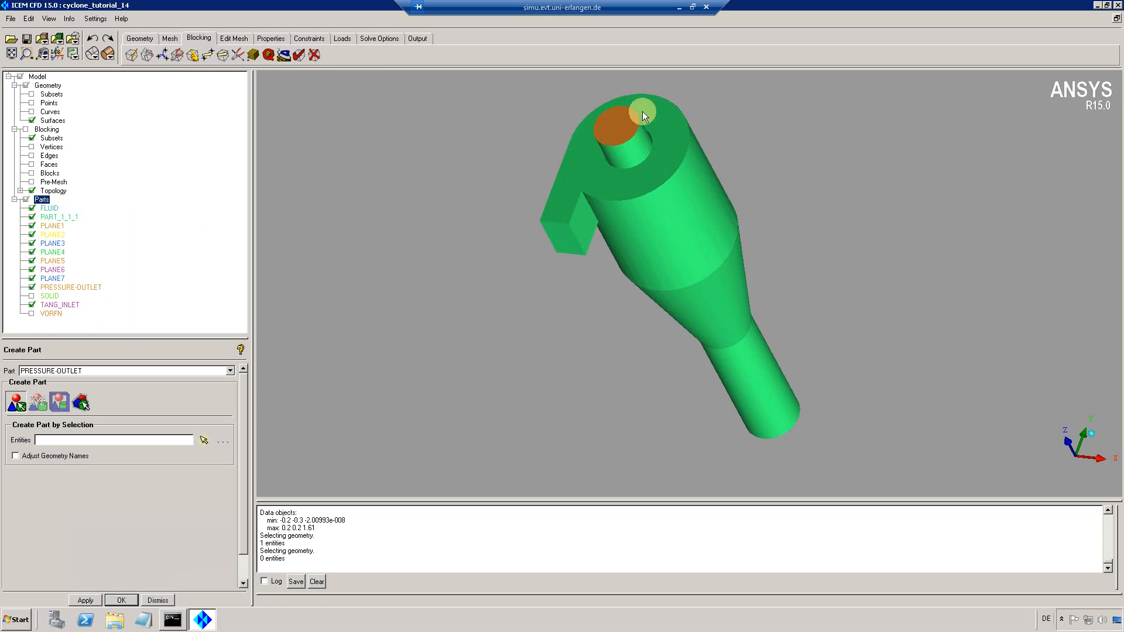
Create a part named velocity-inlet from the rectangular end face of the tangential inlet duct.
double_click(84, 369)
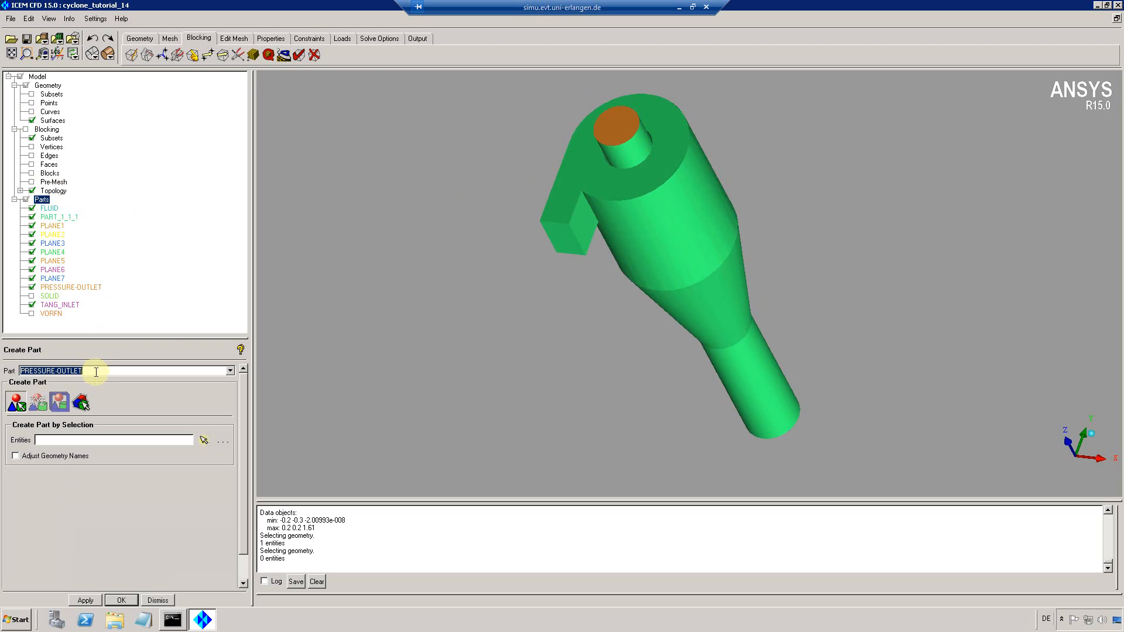
drag(101, 372, 2, 376)
text(velocity-inlet)
click(203, 440)
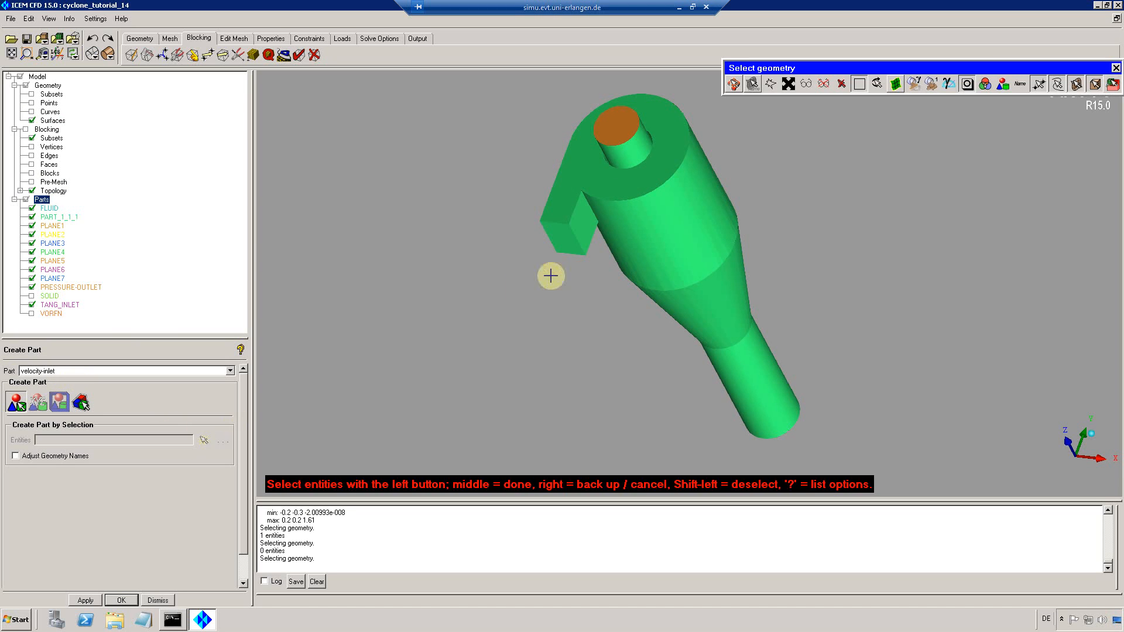
click(564, 239)
middle_click(537, 304)
middle_click(507, 295)
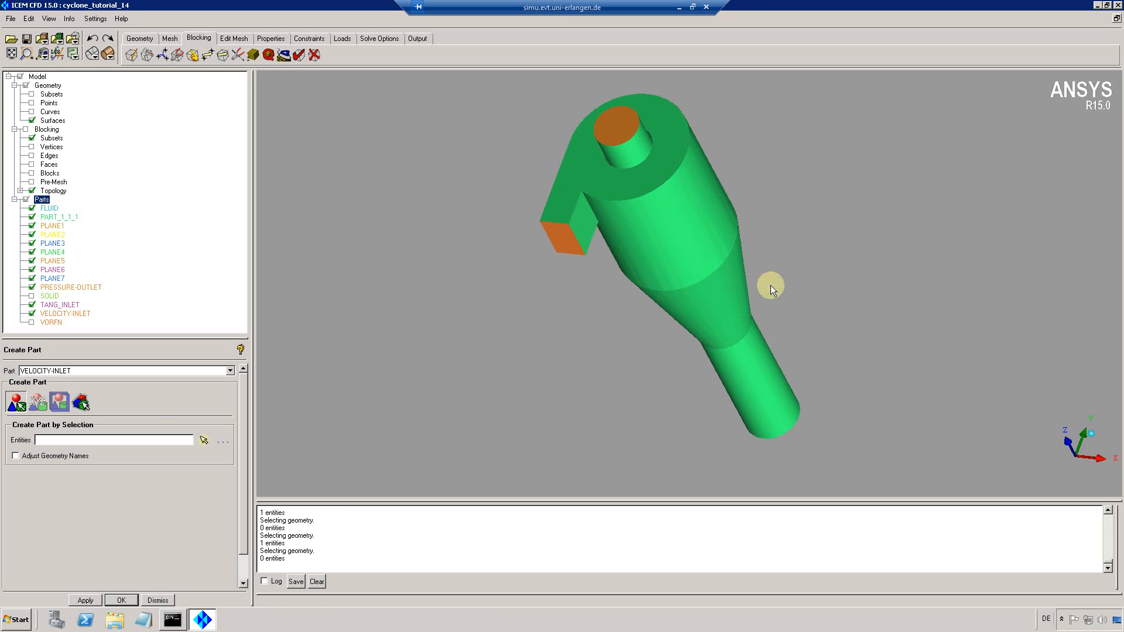
Create a part named wall_dustbin from the circular end face of the cyclone's narrow lower tube.
drag(770, 287, 504, 142)
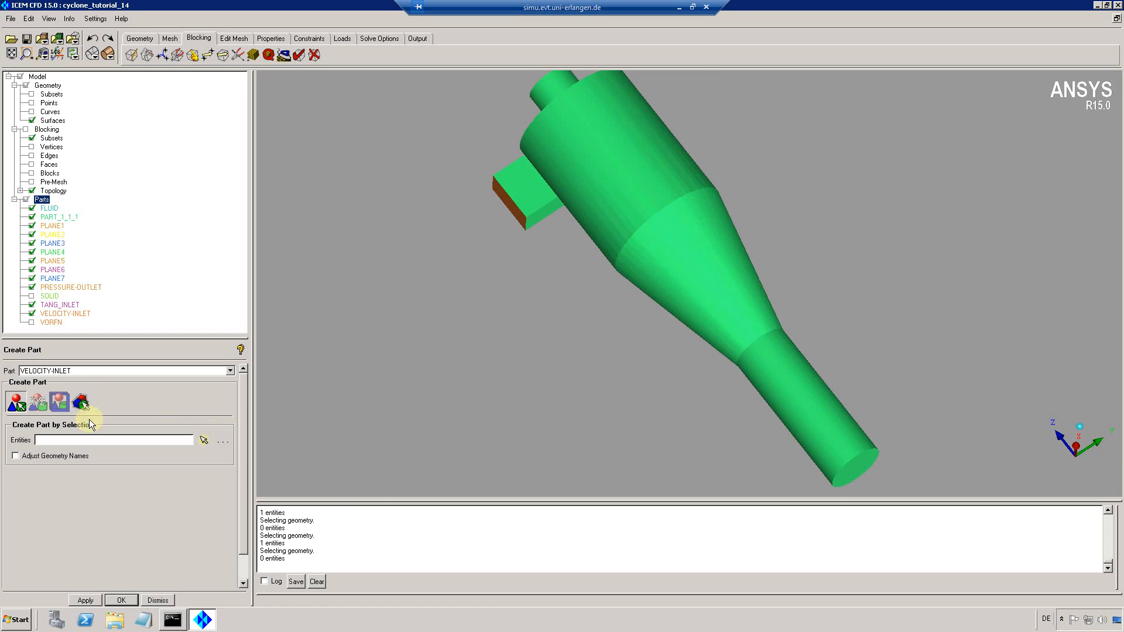
drag(75, 371, 2, 371)
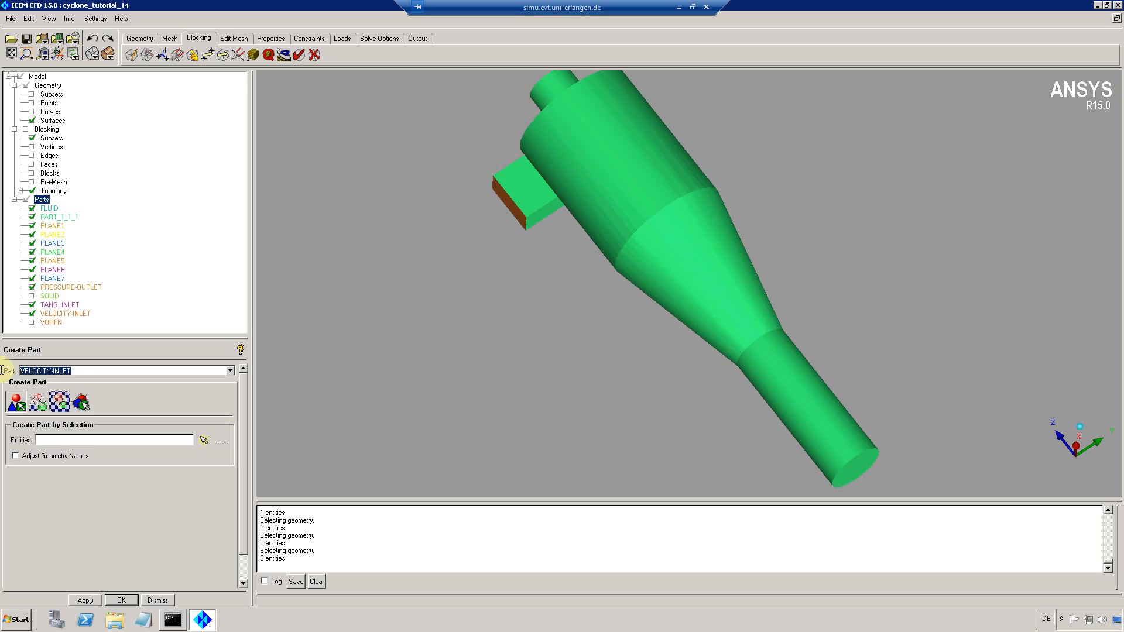
text(wall_dust)
key(BackSpace)
key(BackSpace)
text(bin)
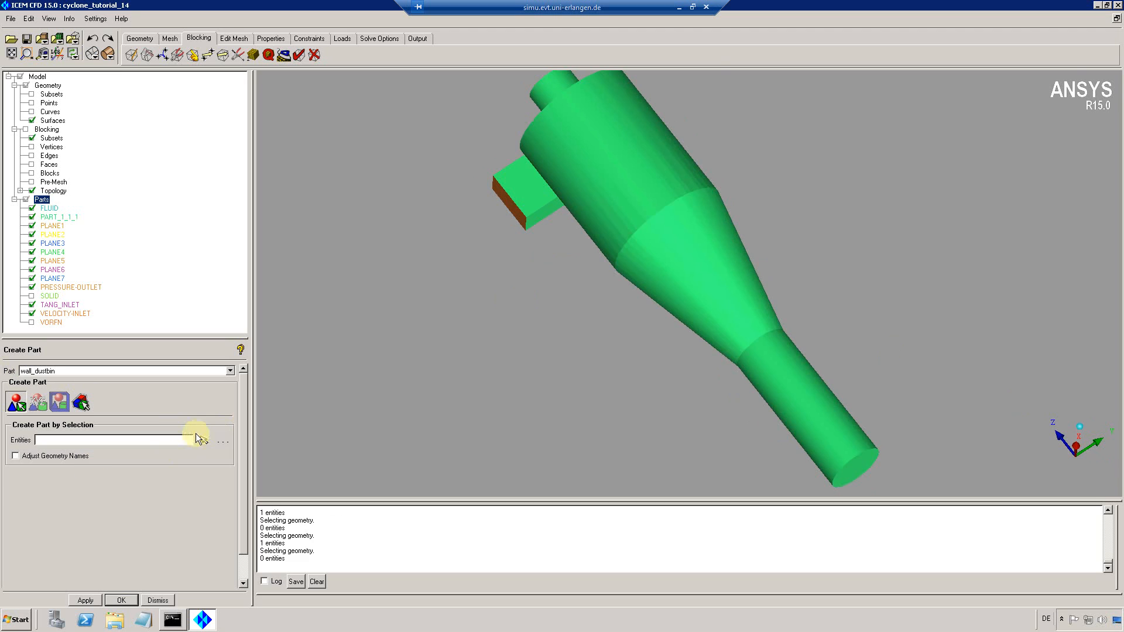
click(205, 441)
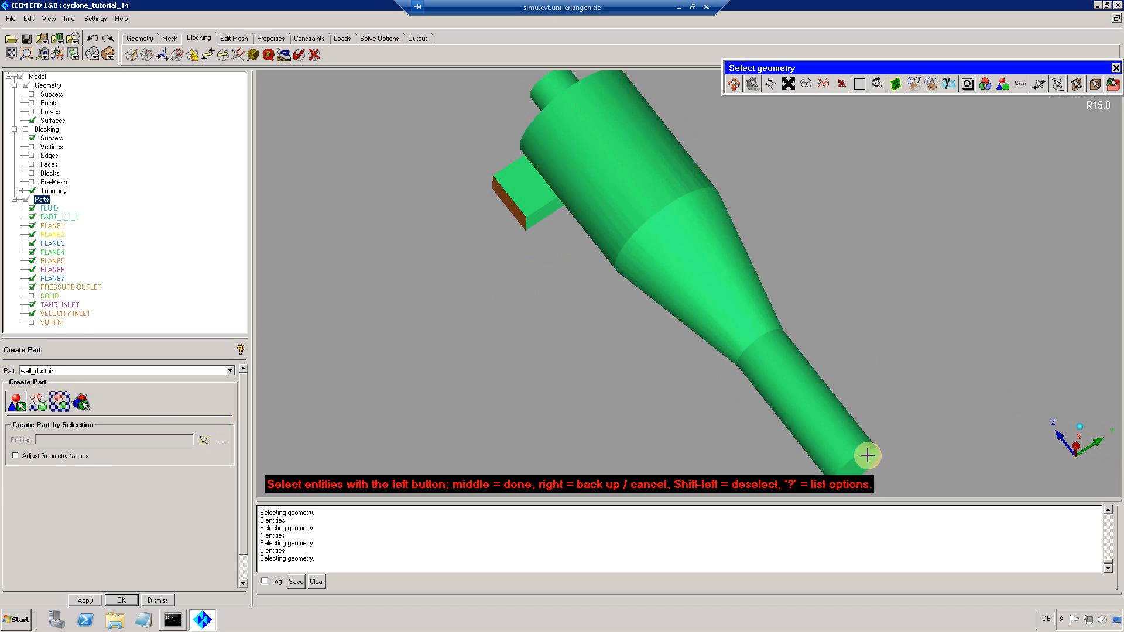
click(866, 454)
middle_click(896, 394)
middle_click(872, 359)
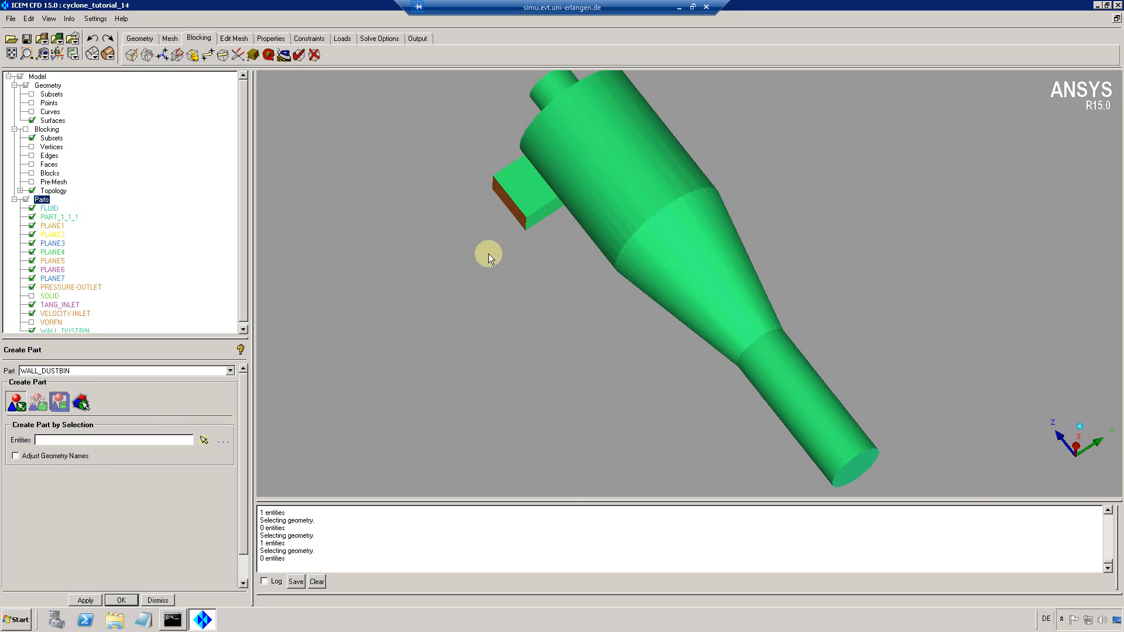
Replace the geometry surfaces with the pre-mesh display and convert the pre-mesh to an unstructured mesh.
drag(666, 349, 542, 379)
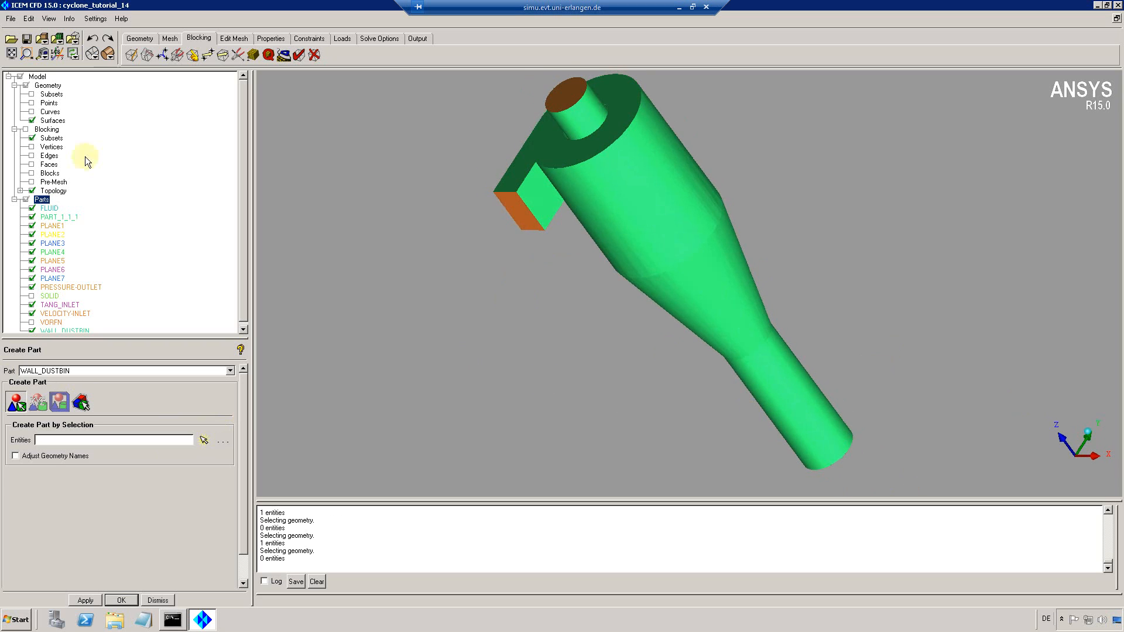
click(31, 121)
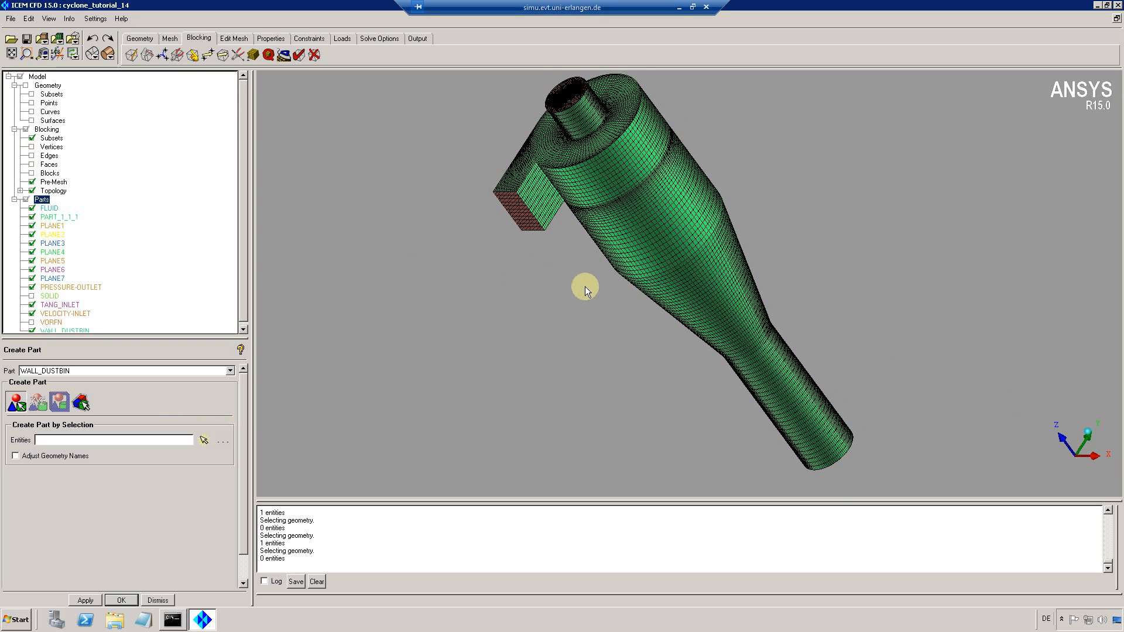
drag(584, 286, 585, 298)
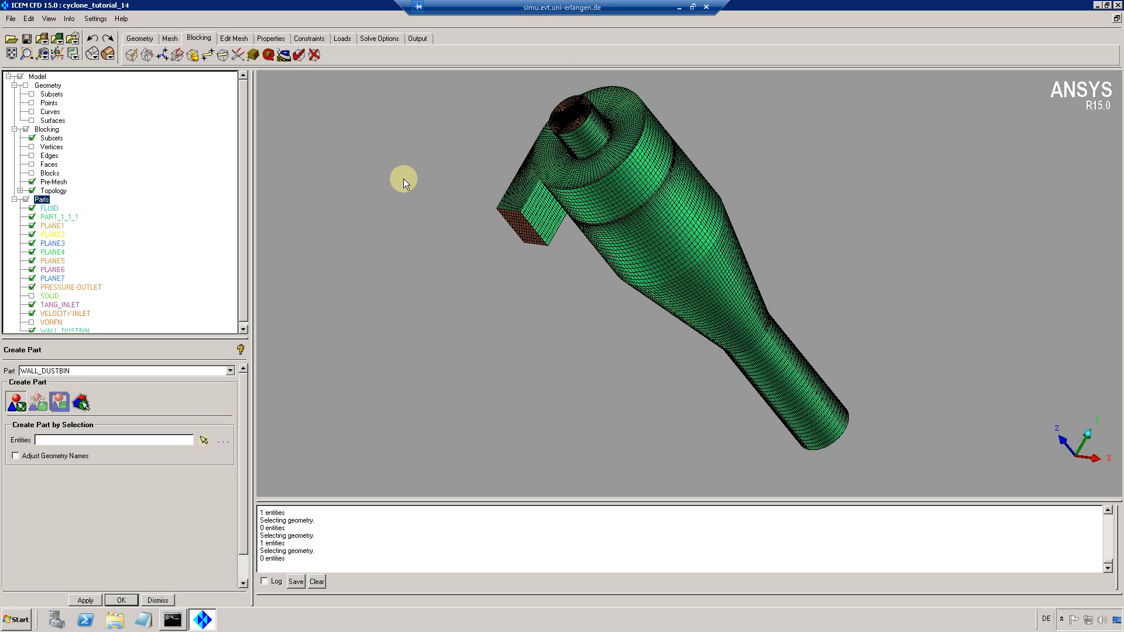
right_click(51, 184)
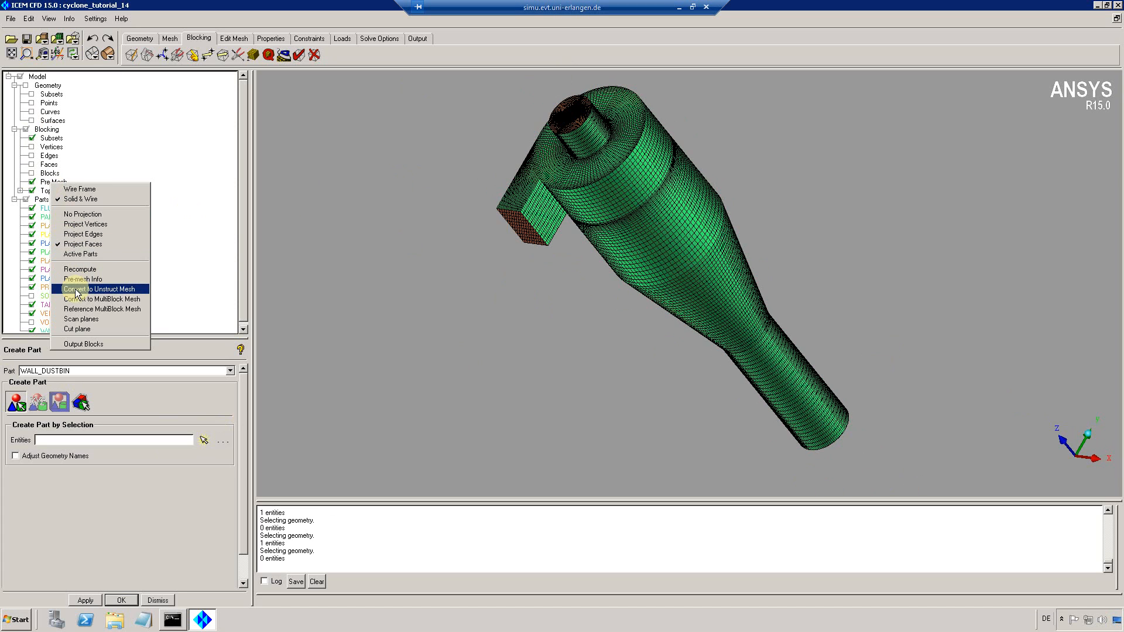
click(135, 290)
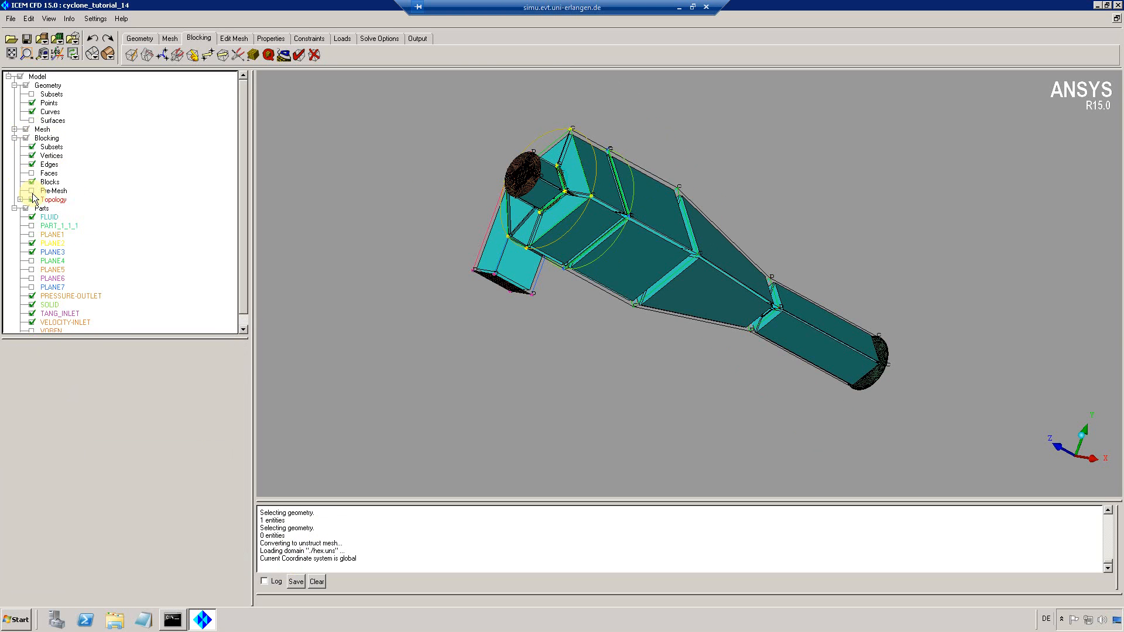
Reduce the blocking display to its edges and turn on all parts to show the complete unstructured mesh.
click(24, 139)
click(25, 139)
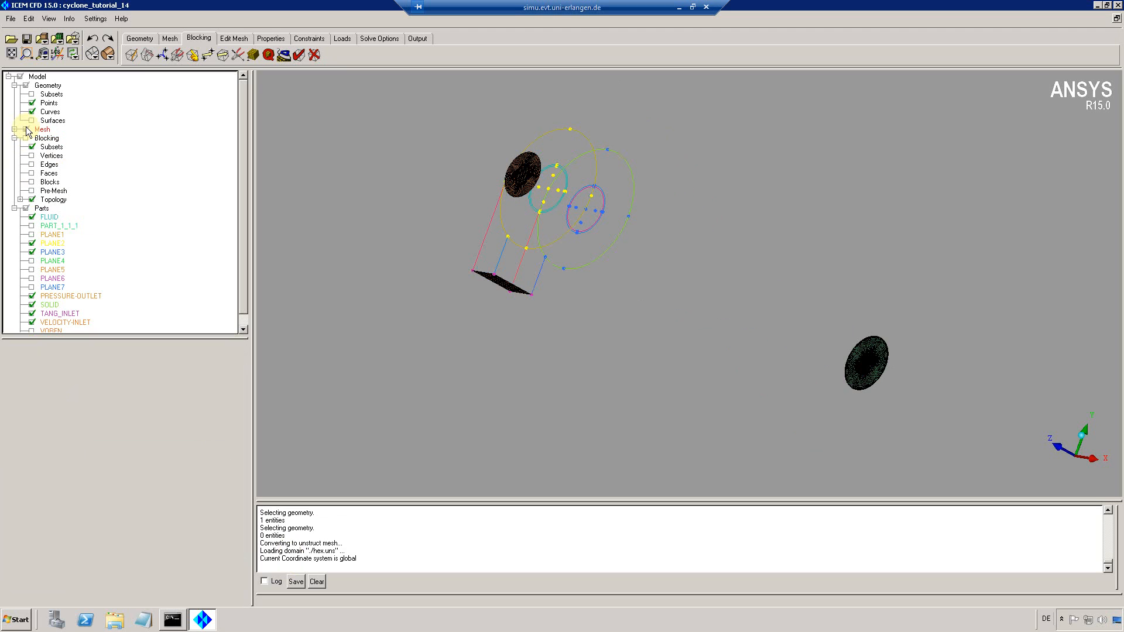
click(26, 129)
click(27, 129)
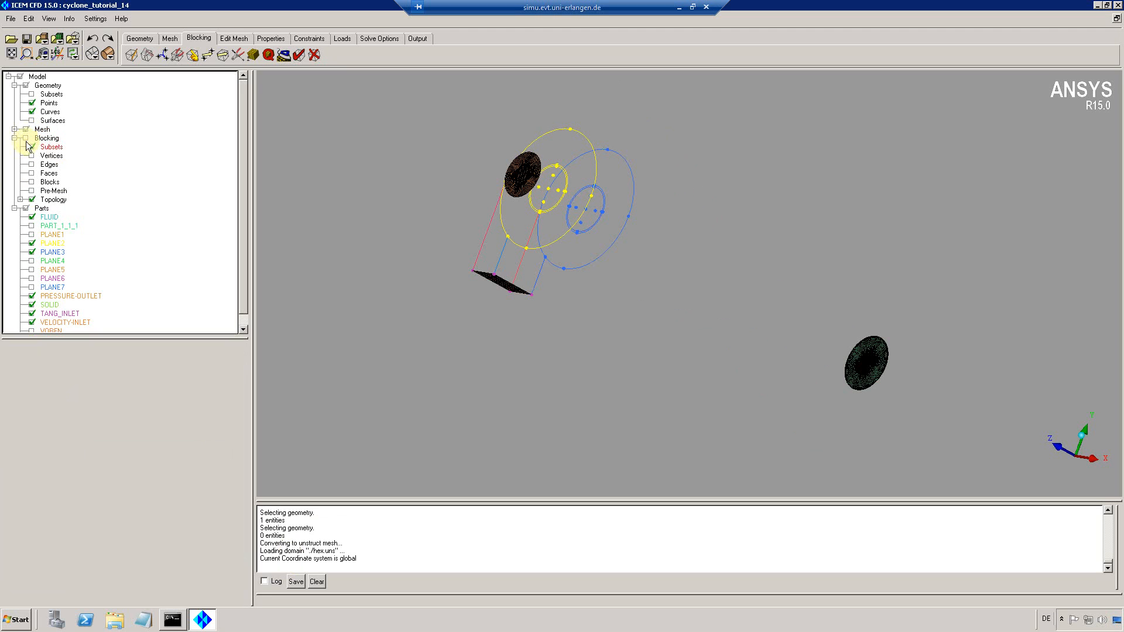
click(26, 139)
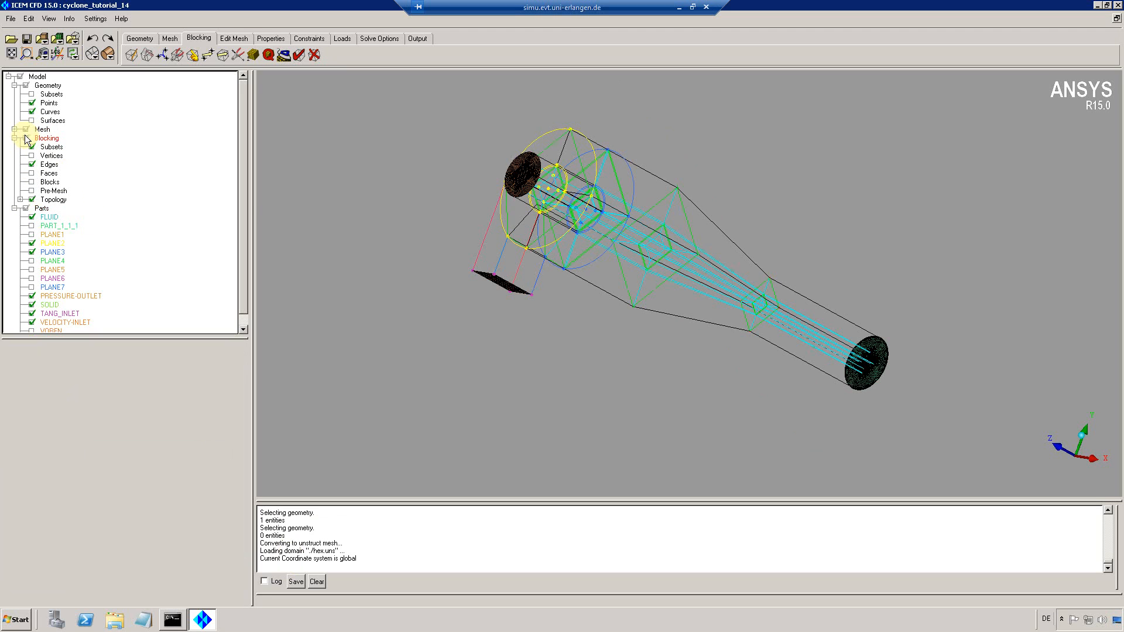
click(26, 209)
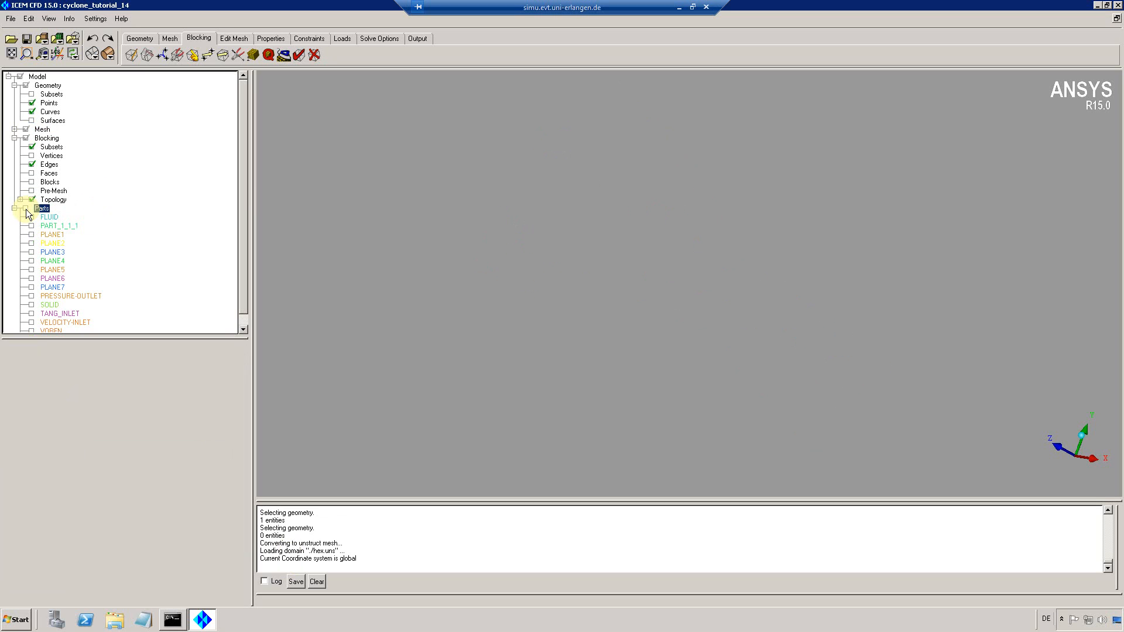
click(26, 210)
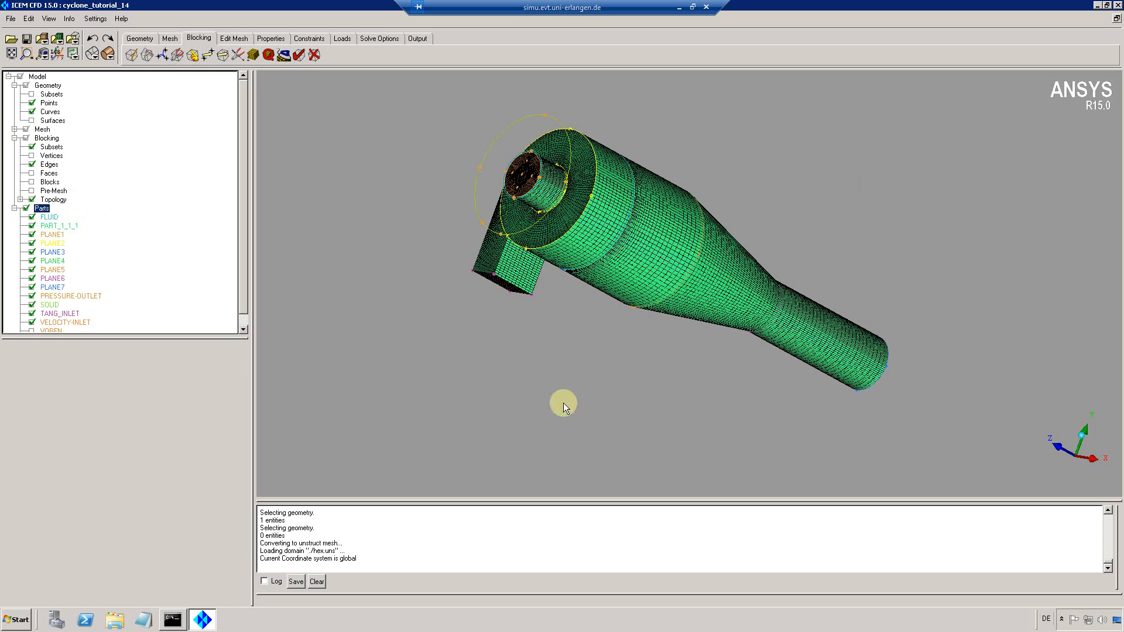
Start the solver input export, saving the current project first and choosing cyclone_tutorial_14 as the mesh file.
click(417, 37)
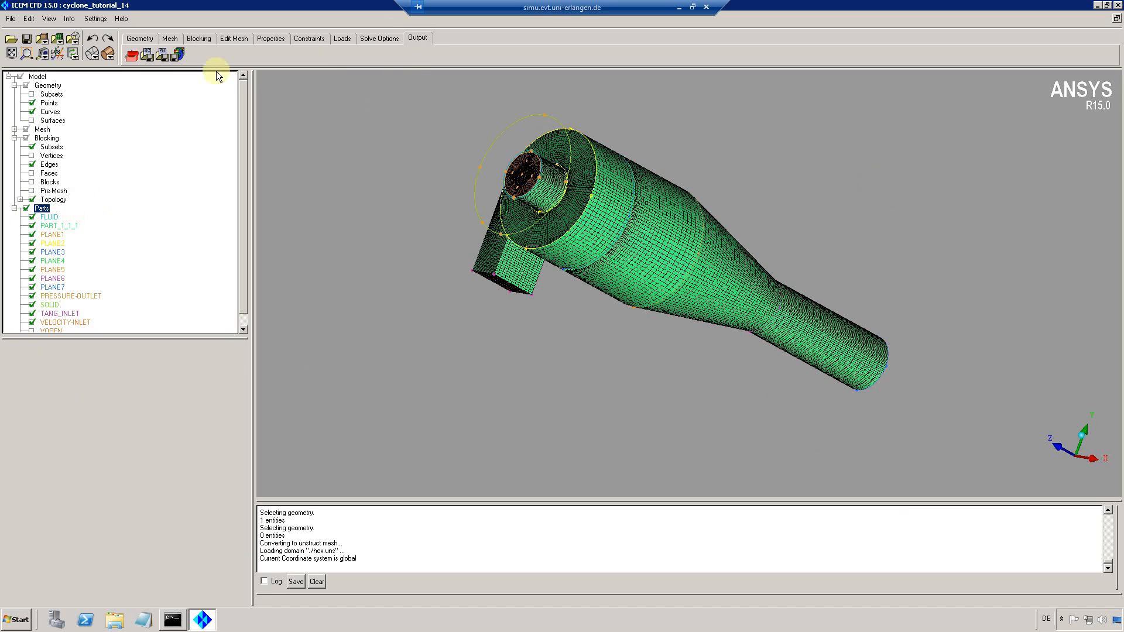
click(178, 54)
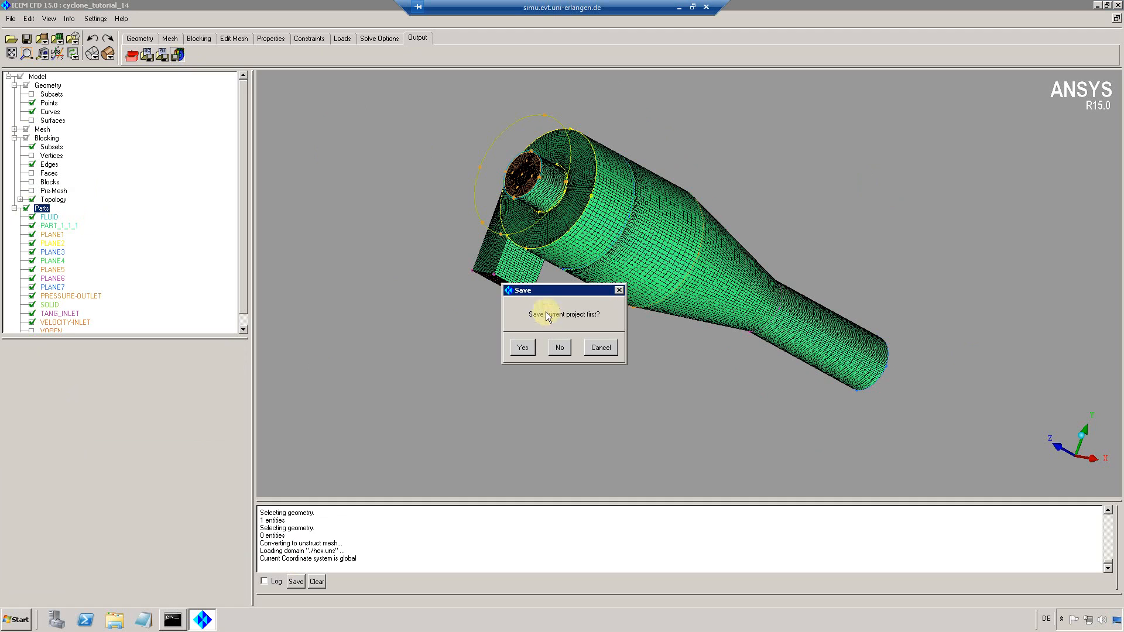
click(522, 347)
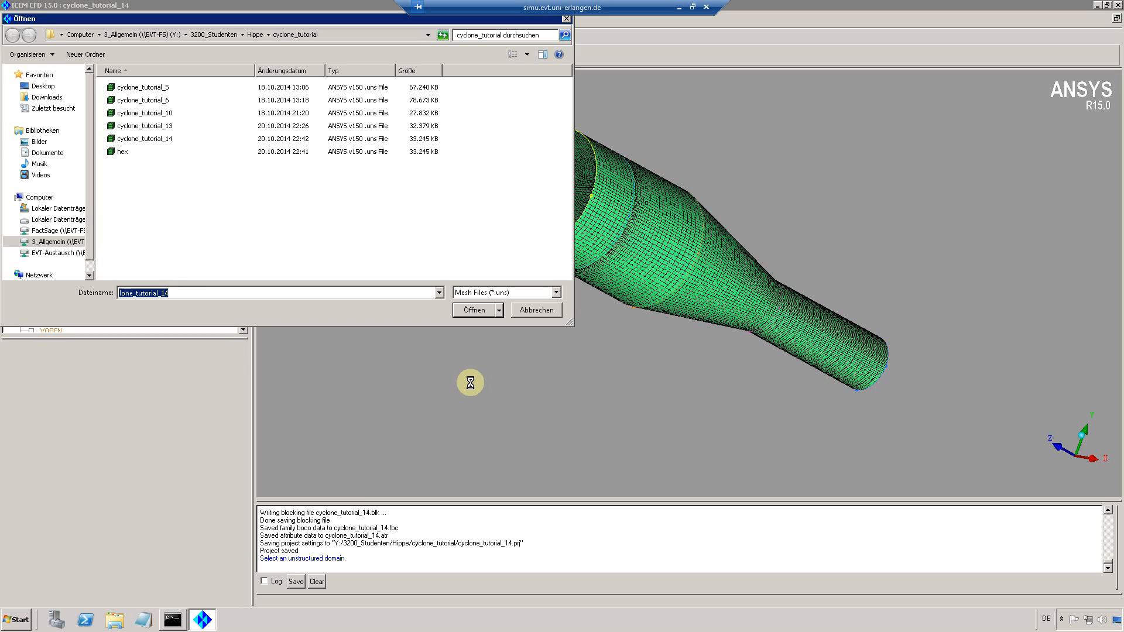
click(472, 310)
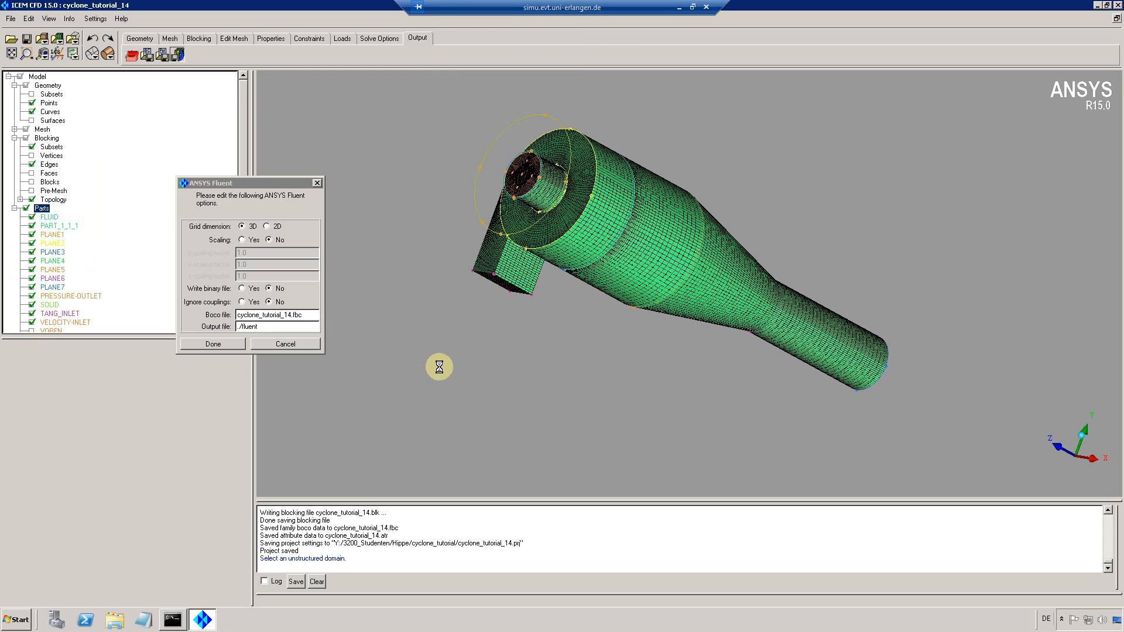
Set the Fluent output file to ./cyclone_tutorial_mesh and write the 3D mesh without scaling.
drag(280, 315, 241, 326)
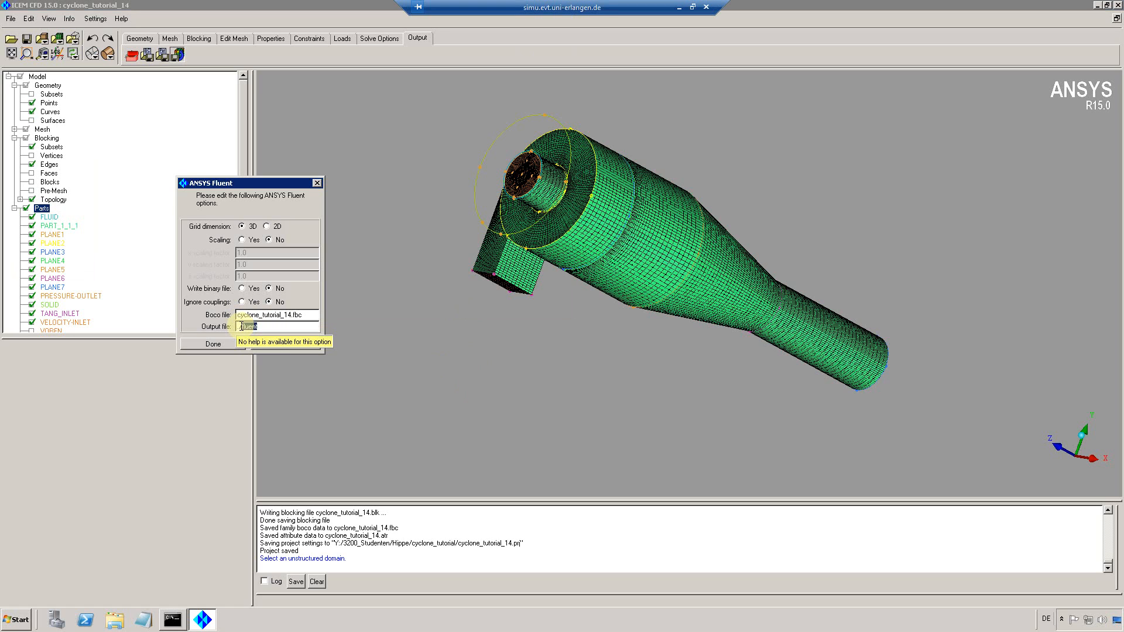
text(cyclone_tutoria)
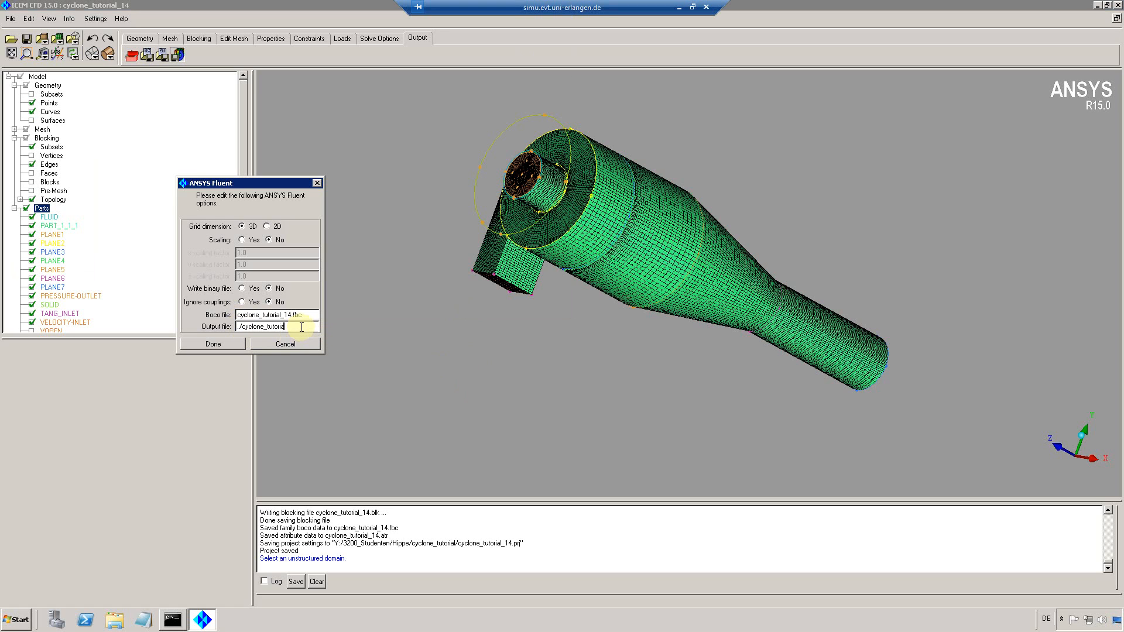
text(l)
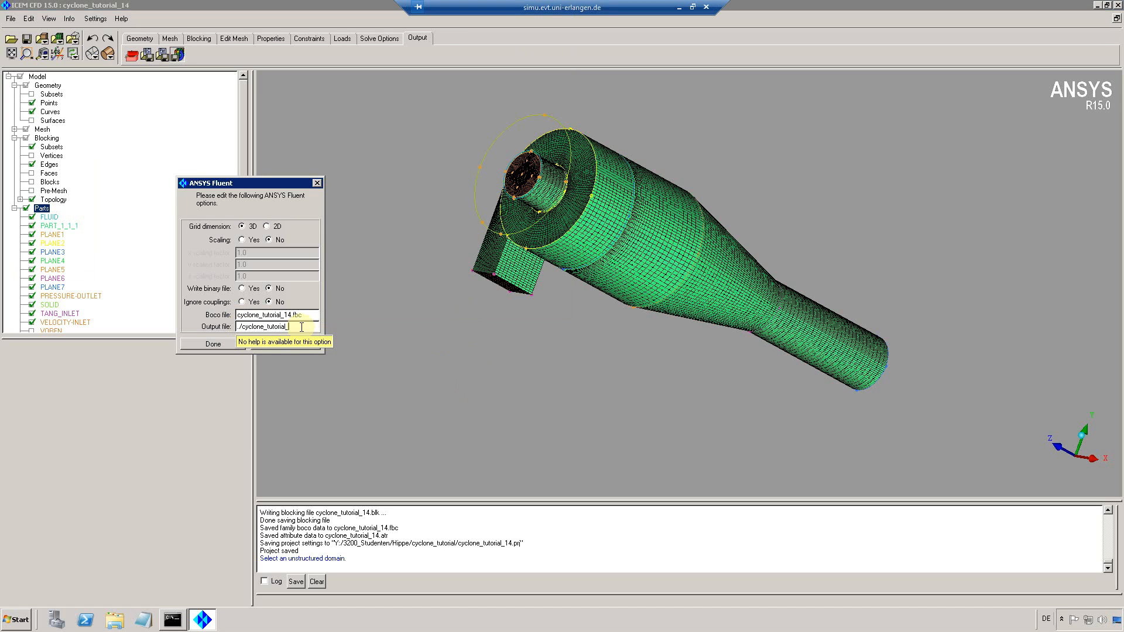
text(_mesh)
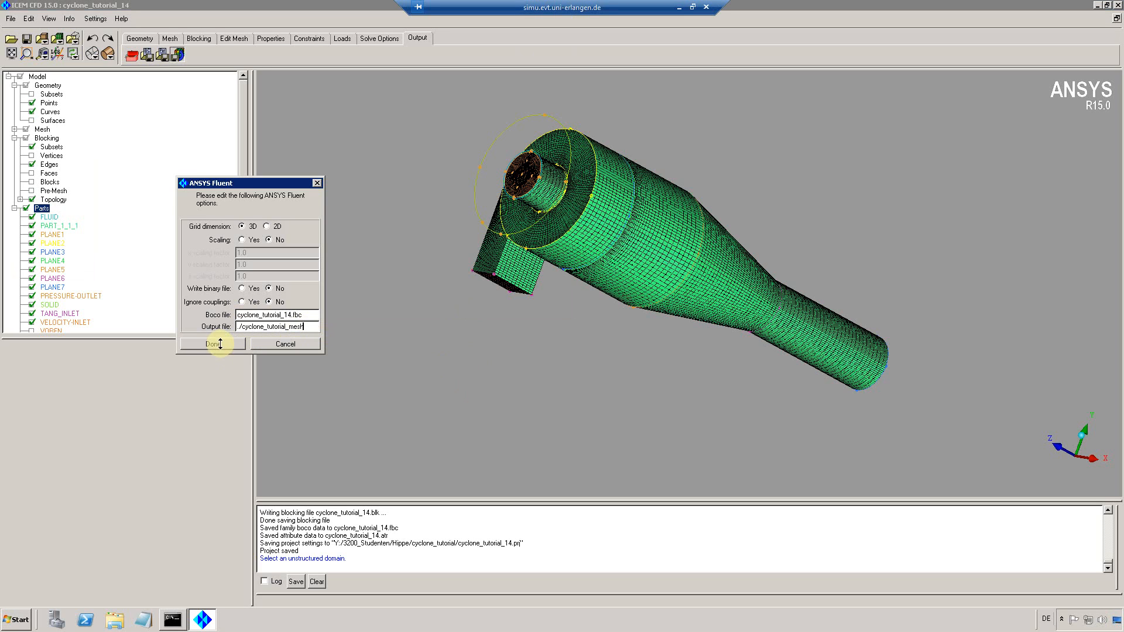
click(214, 344)
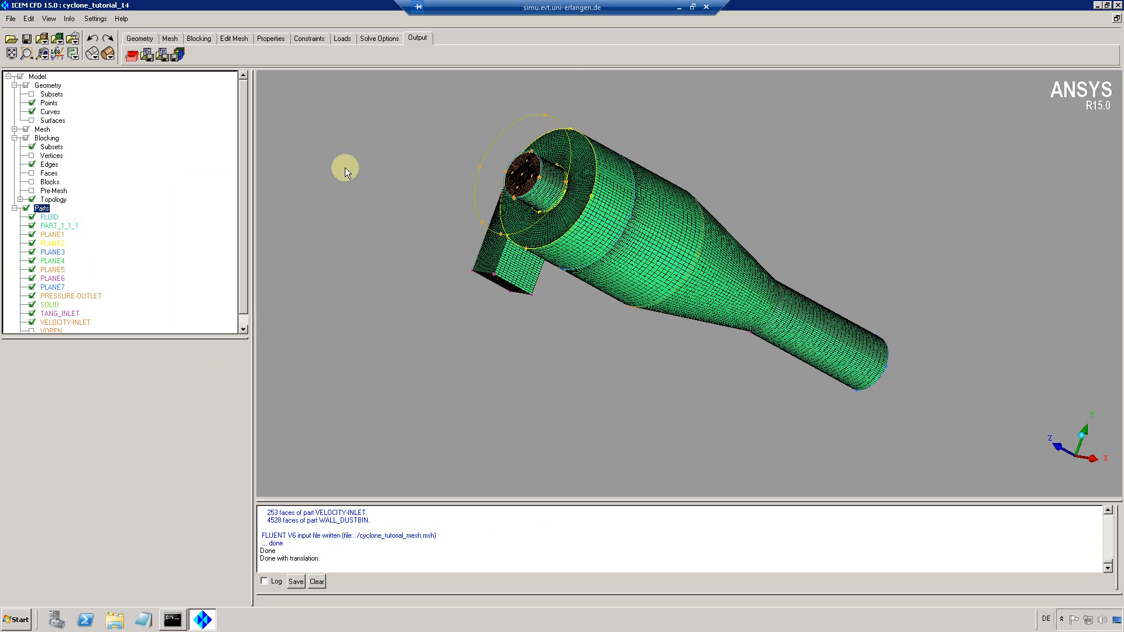
drag(393, 230, 446, 202)
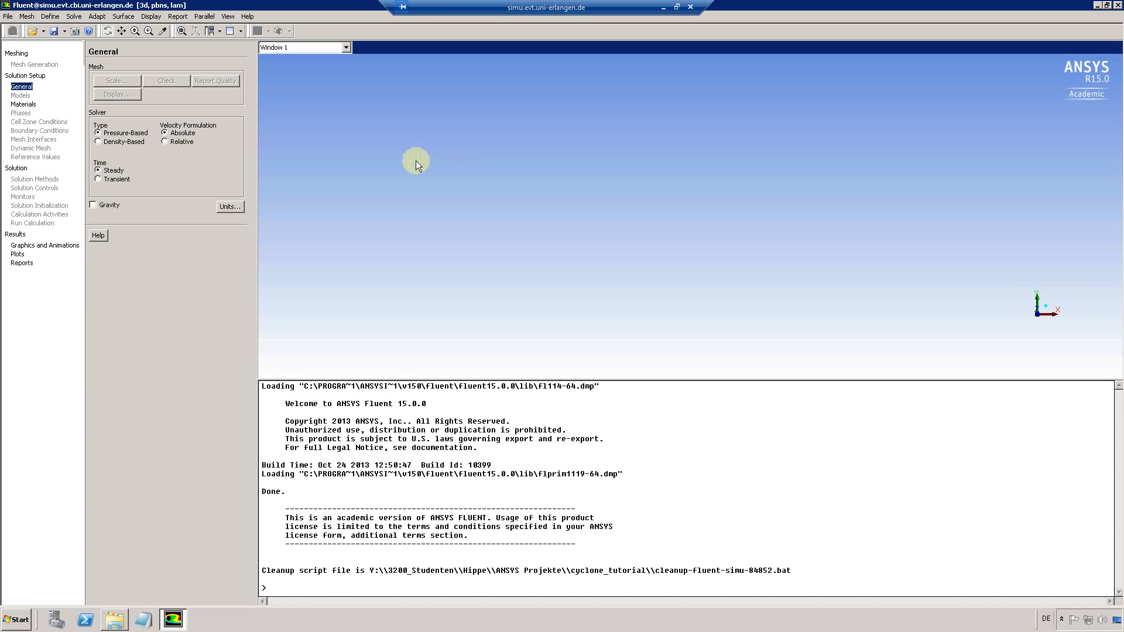
Switch to ANSYS Fluent and read the mesh file cyclone_tutorial.msh.
click(8, 16)
mouse_move(24, 28)
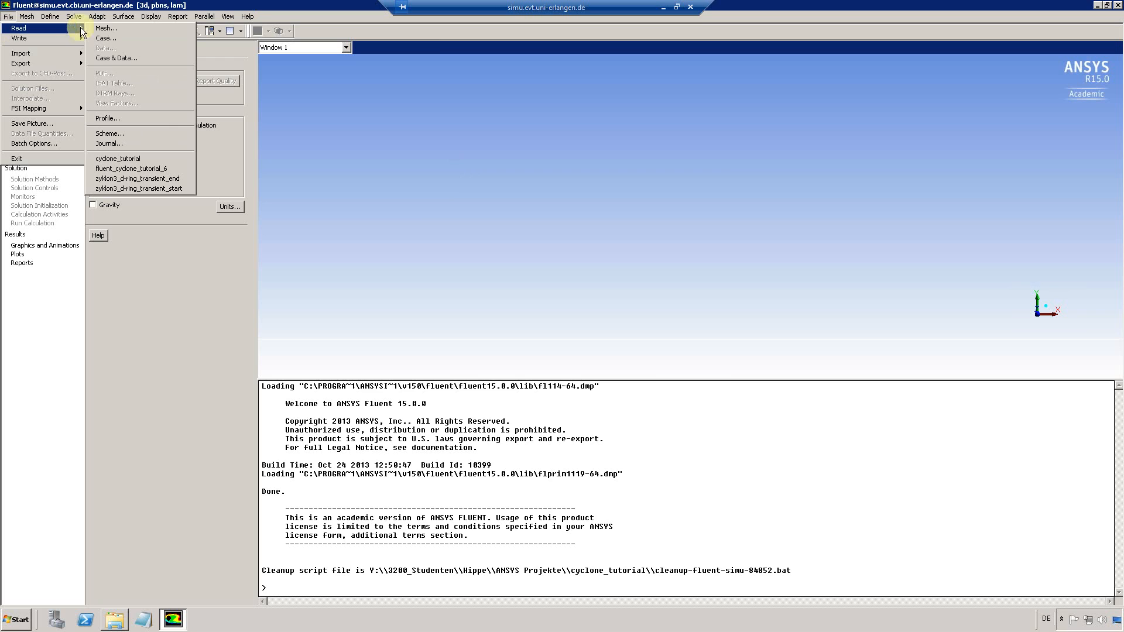
click(111, 30)
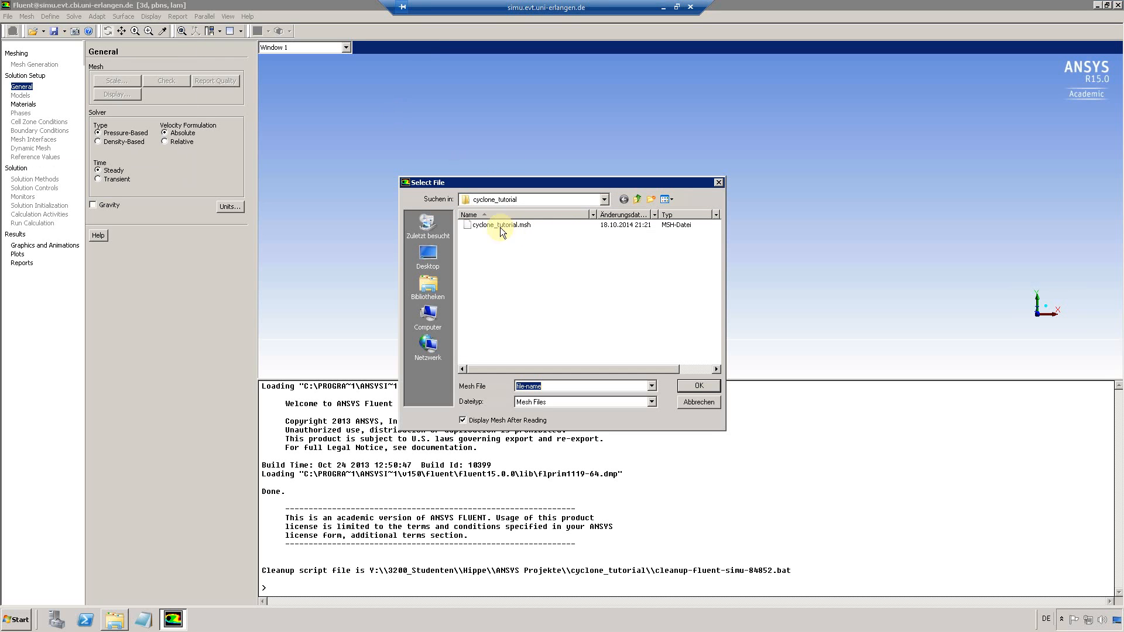
double_click(495, 225)
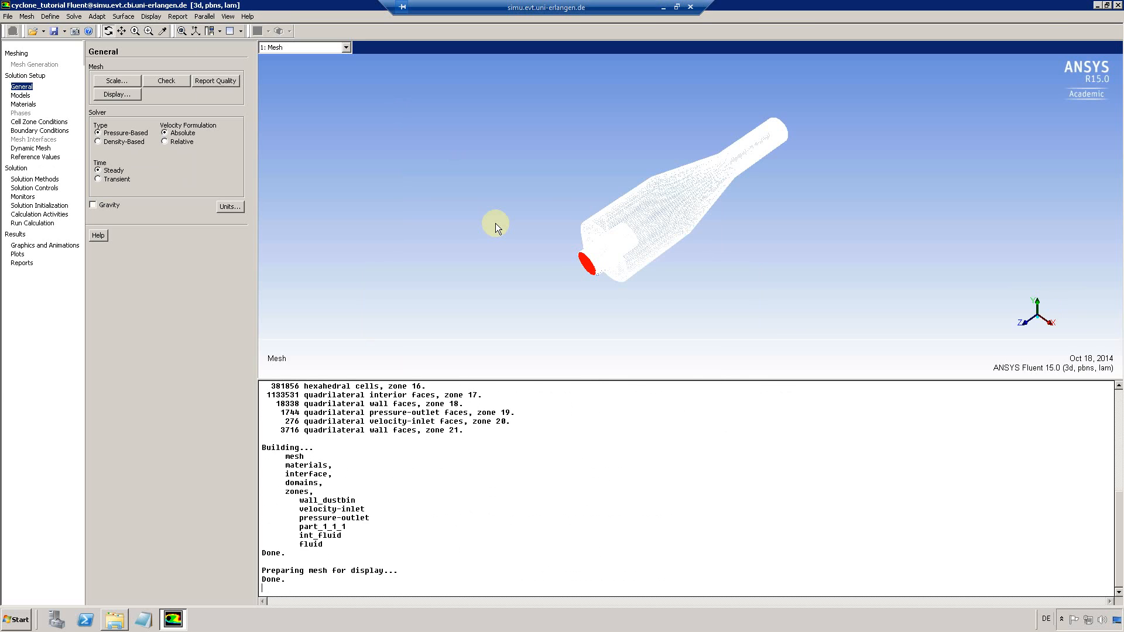
drag(495, 223, 682, 188)
Enable gravity with a Z acceleration of -9.81 m/s2 in the general setup and open the models list.
click(26, 75)
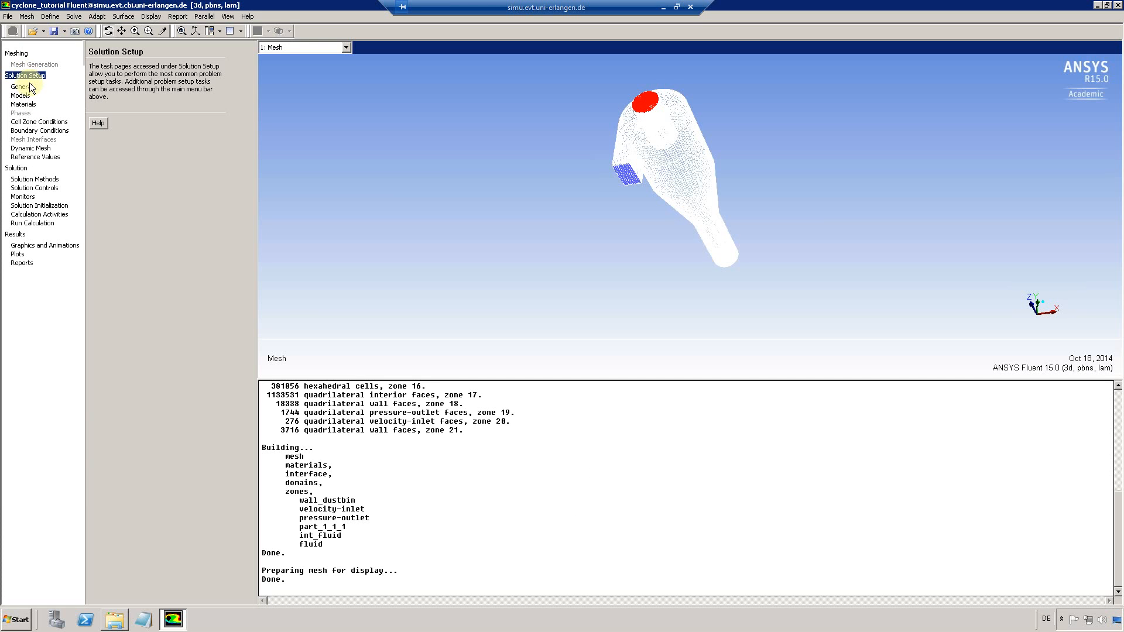
click(27, 87)
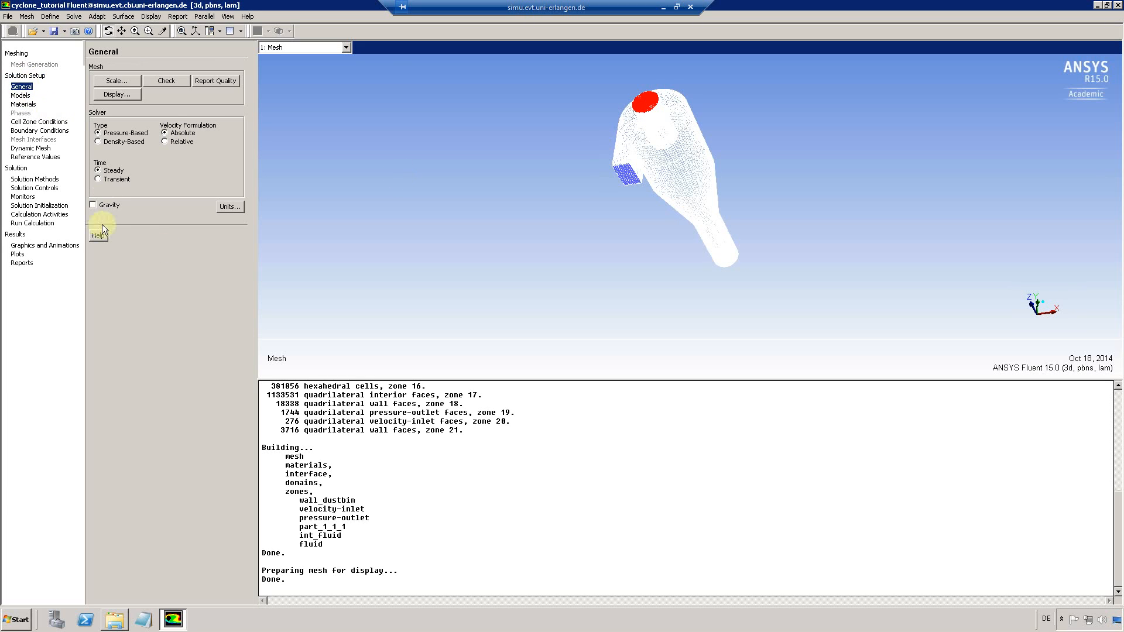
click(92, 205)
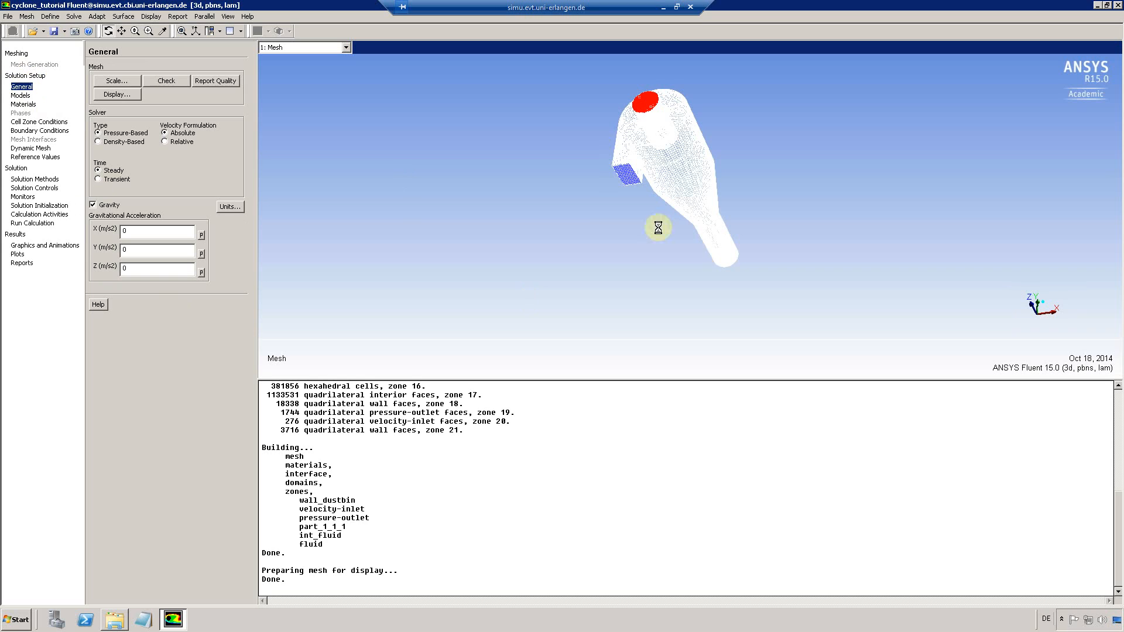
click(705, 213)
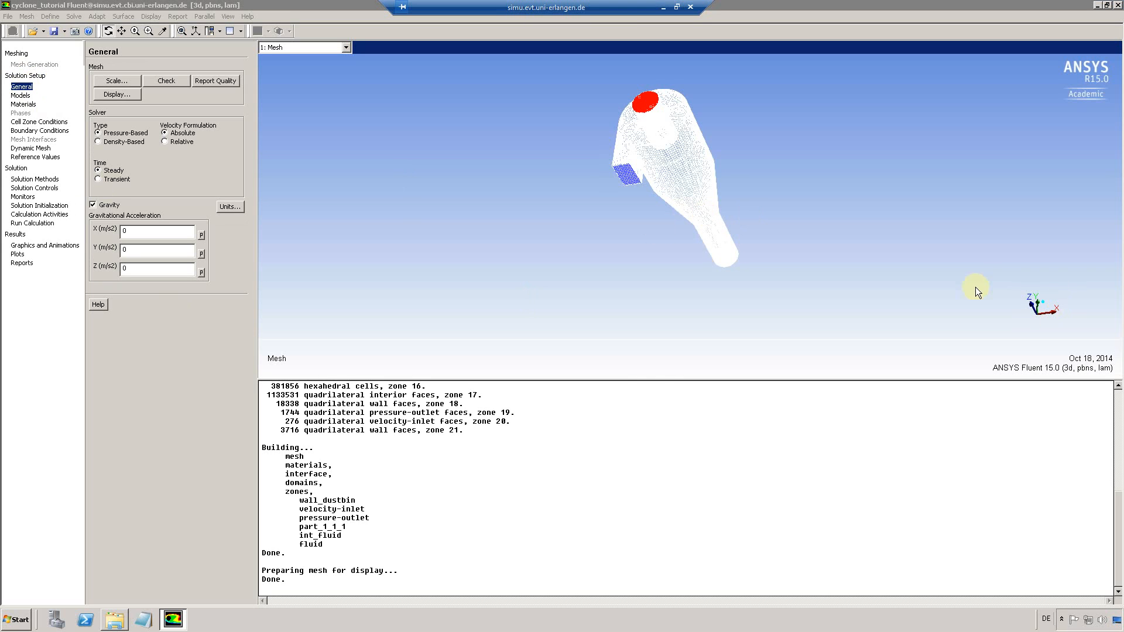
drag(980, 271, 981, 290)
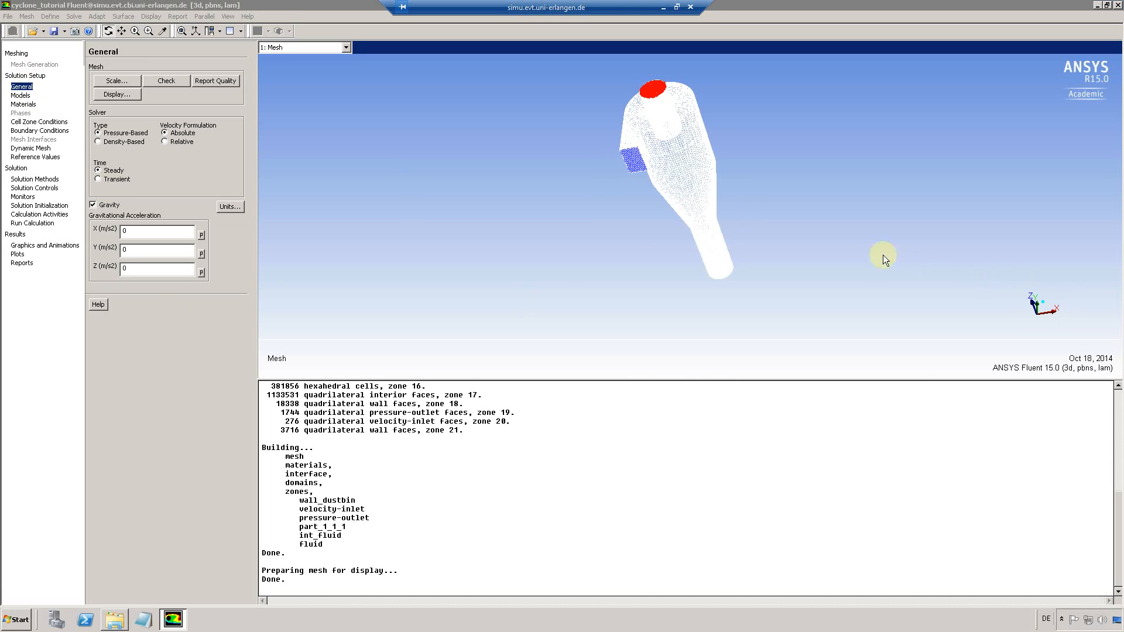
double_click(128, 269)
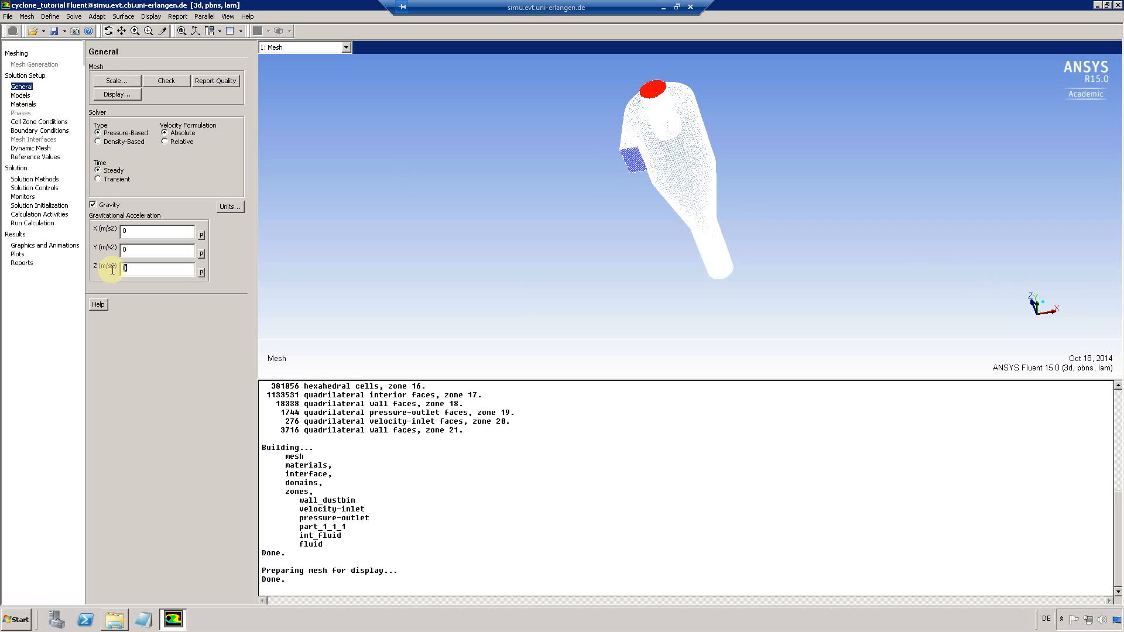
text(-9.81)
click(21, 95)
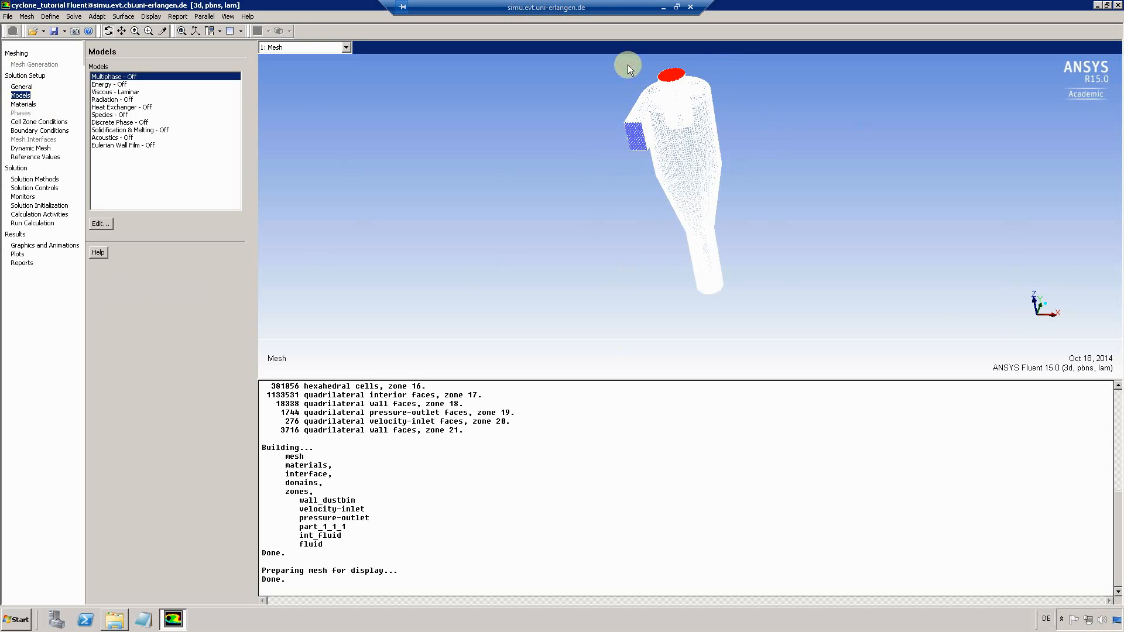
Set the viscous model to Reynolds Stress (7 eqn) with Linear Pressure-Strain and Standard Wall Functions.
click(105, 92)
click(99, 224)
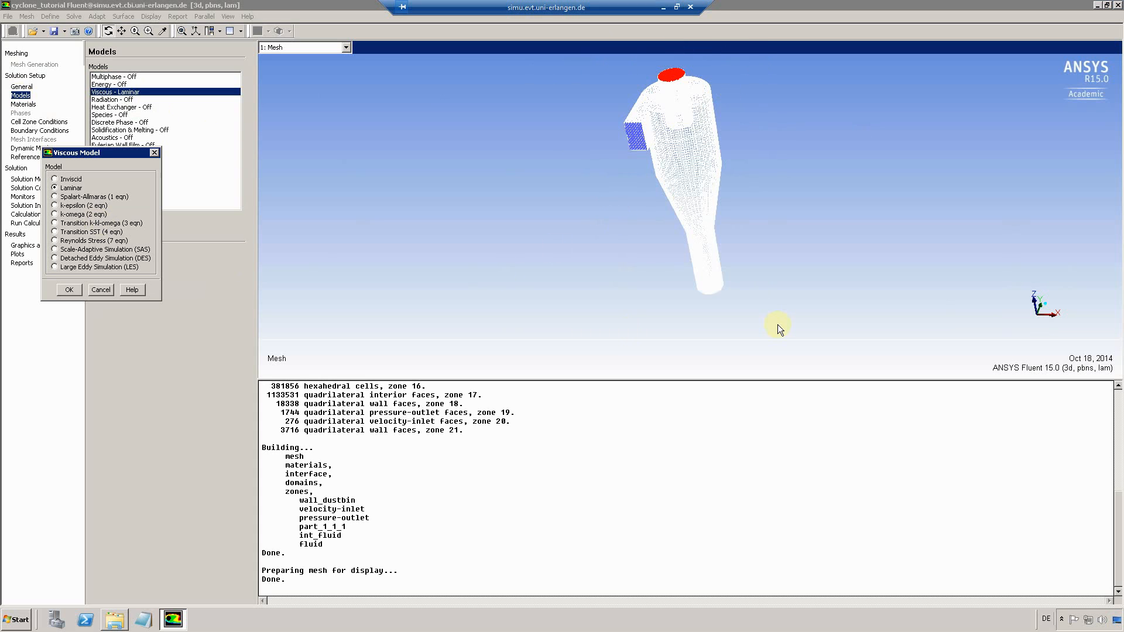
click(98, 242)
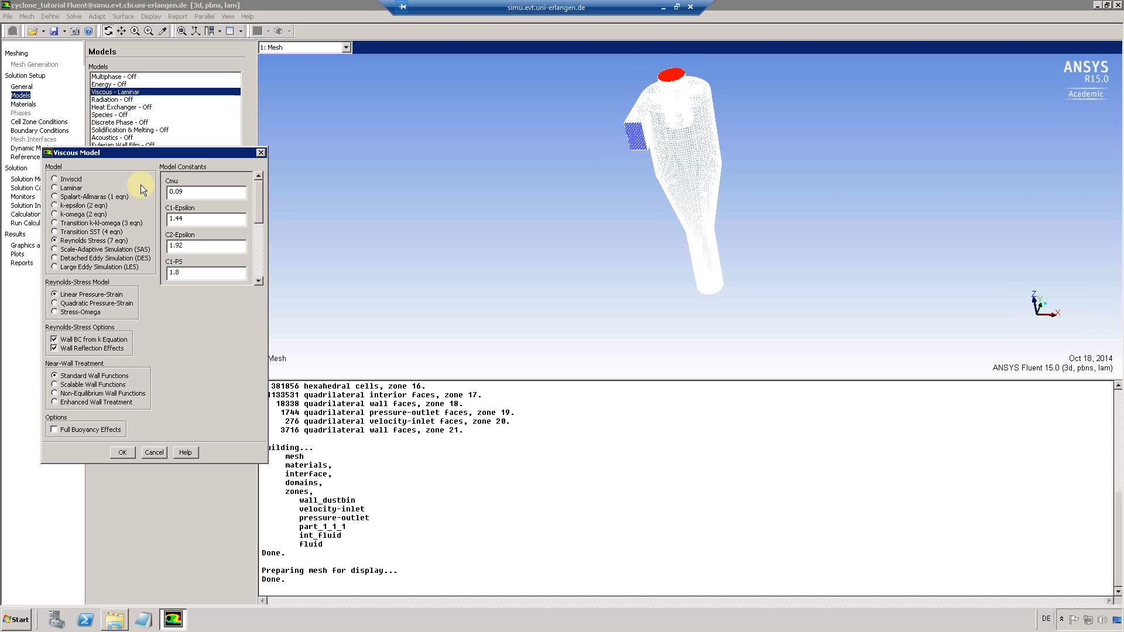
click(54, 241)
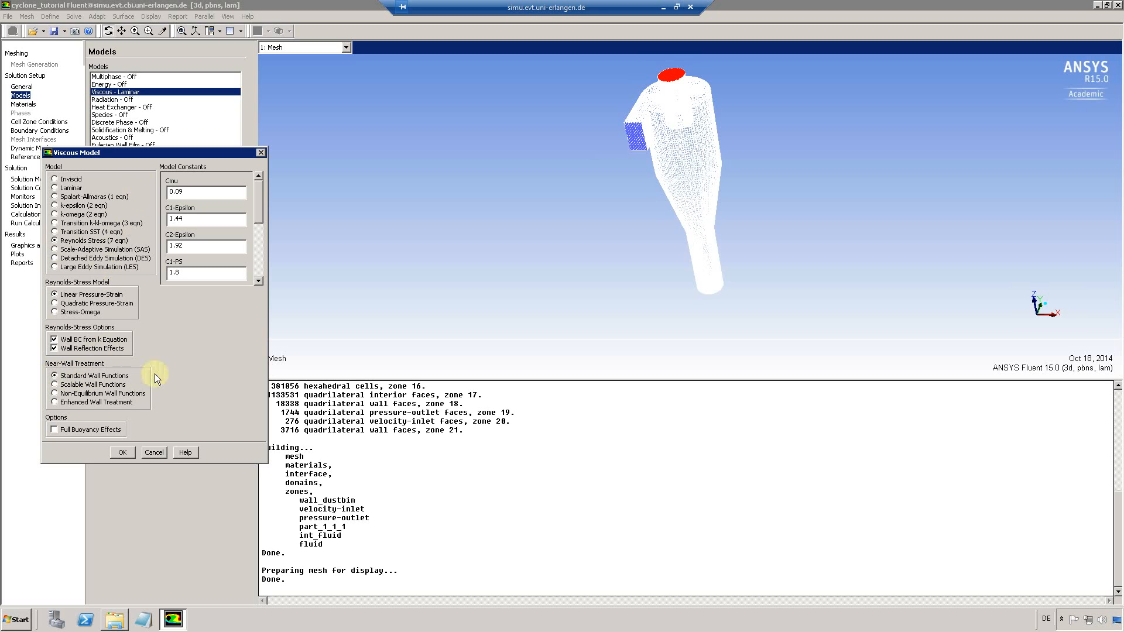
click(120, 451)
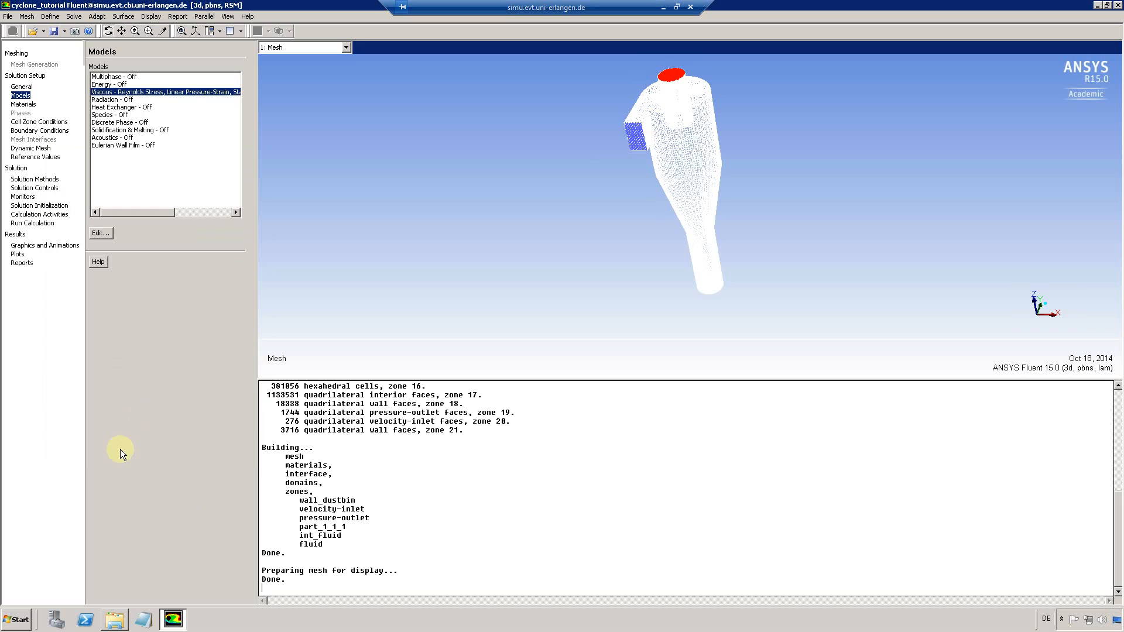
Check the air fluid material and the cell zone conditions of the fluid zone.
click(24, 104)
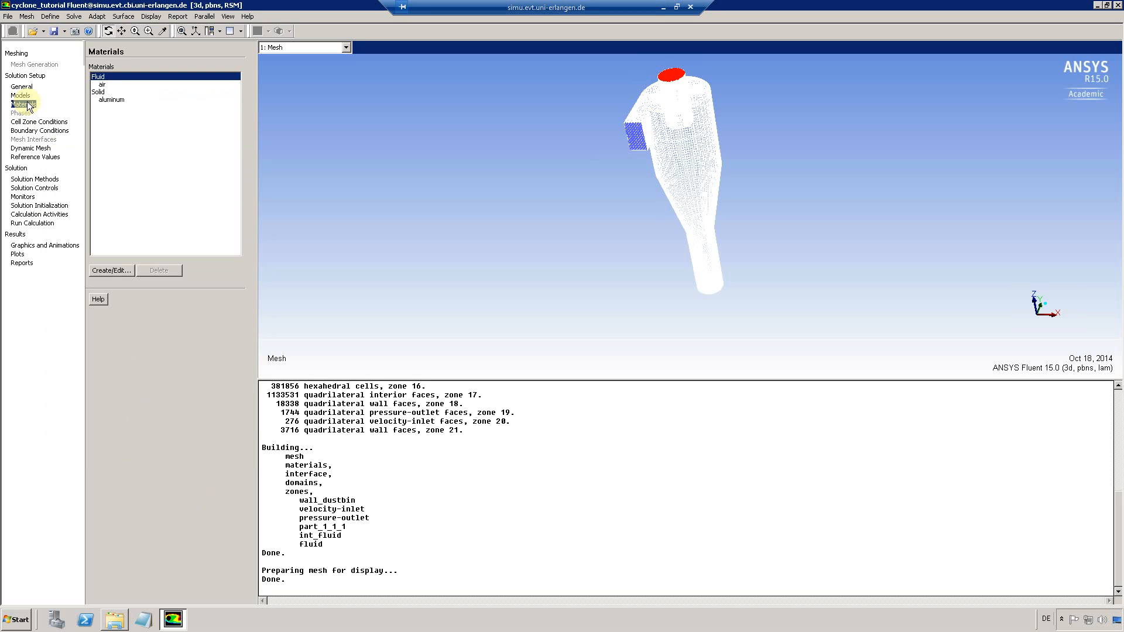
click(104, 87)
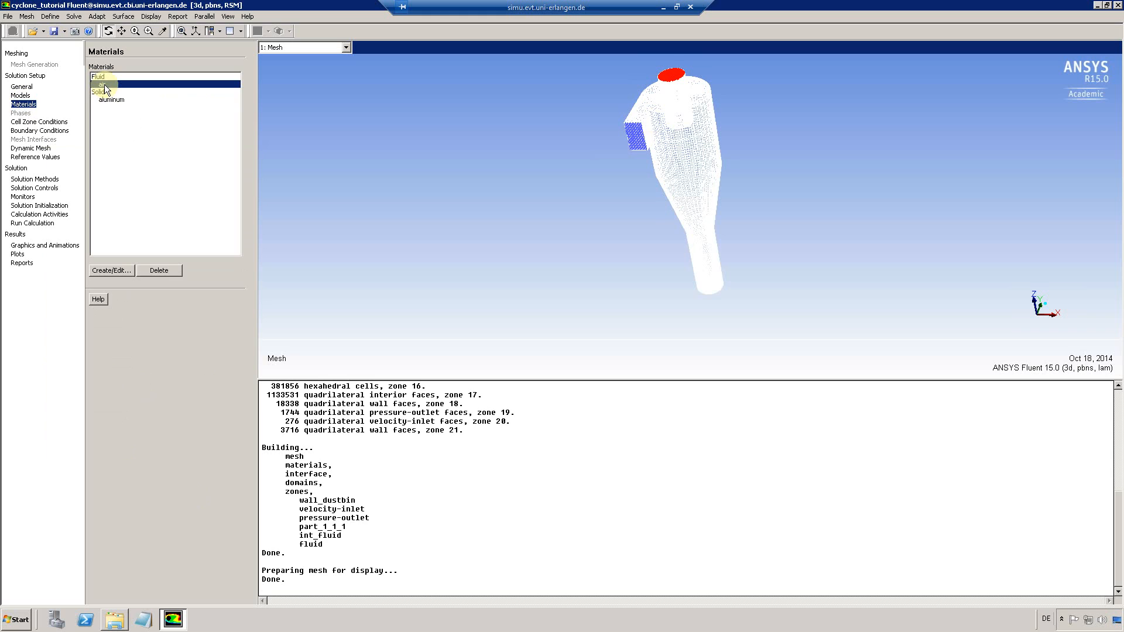
click(53, 121)
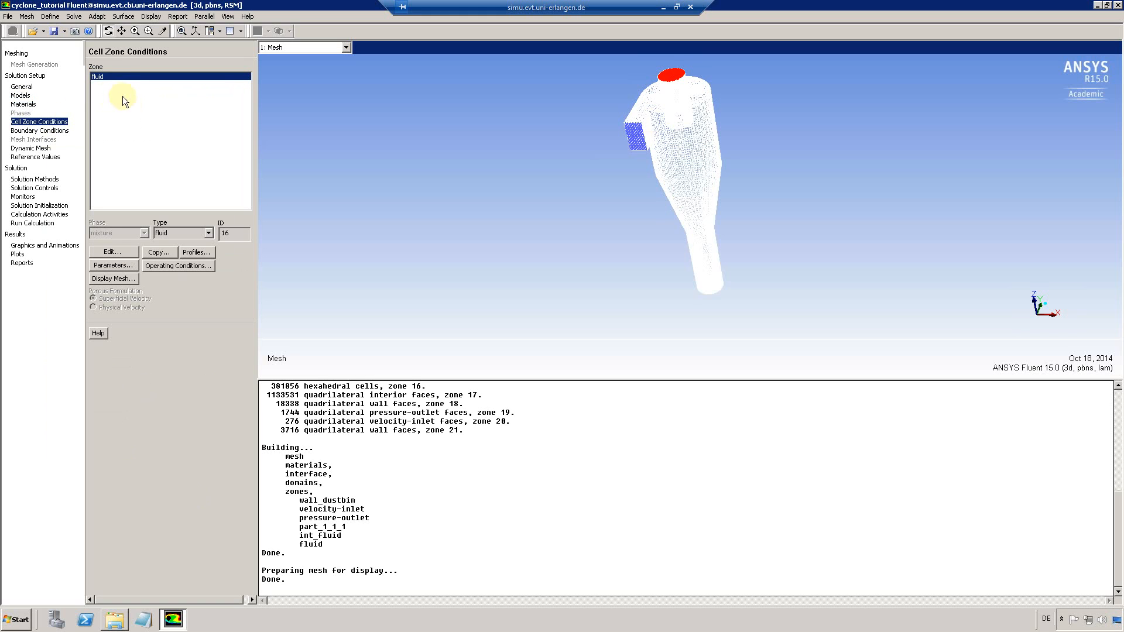
Rename the boundary wall zone part_1_1_1 as wall_fluid.
click(58, 130)
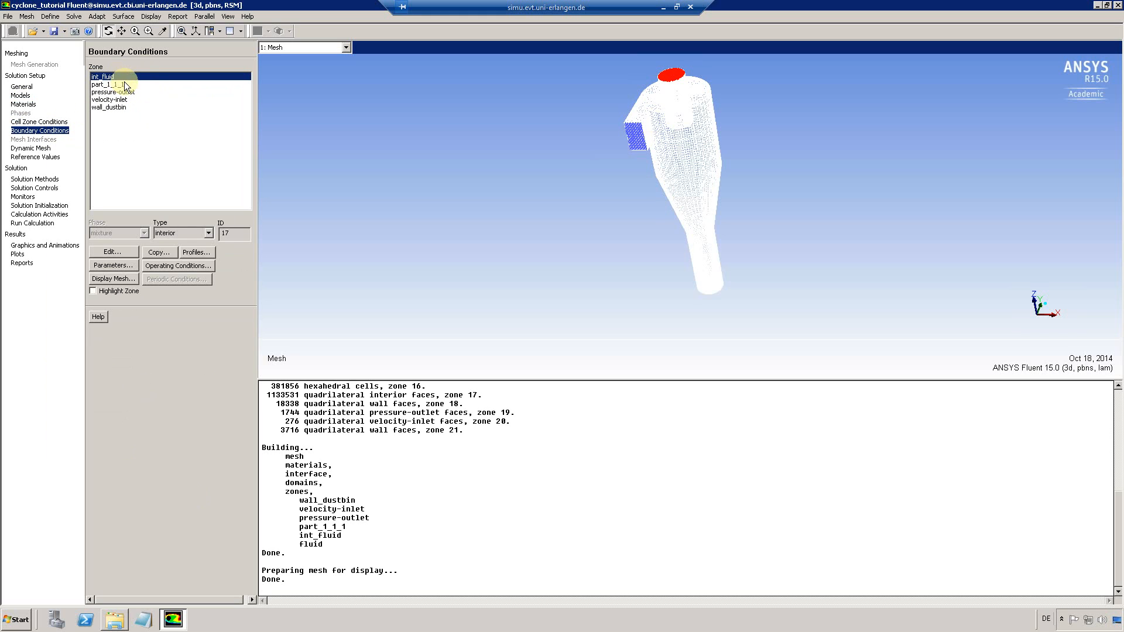
click(128, 85)
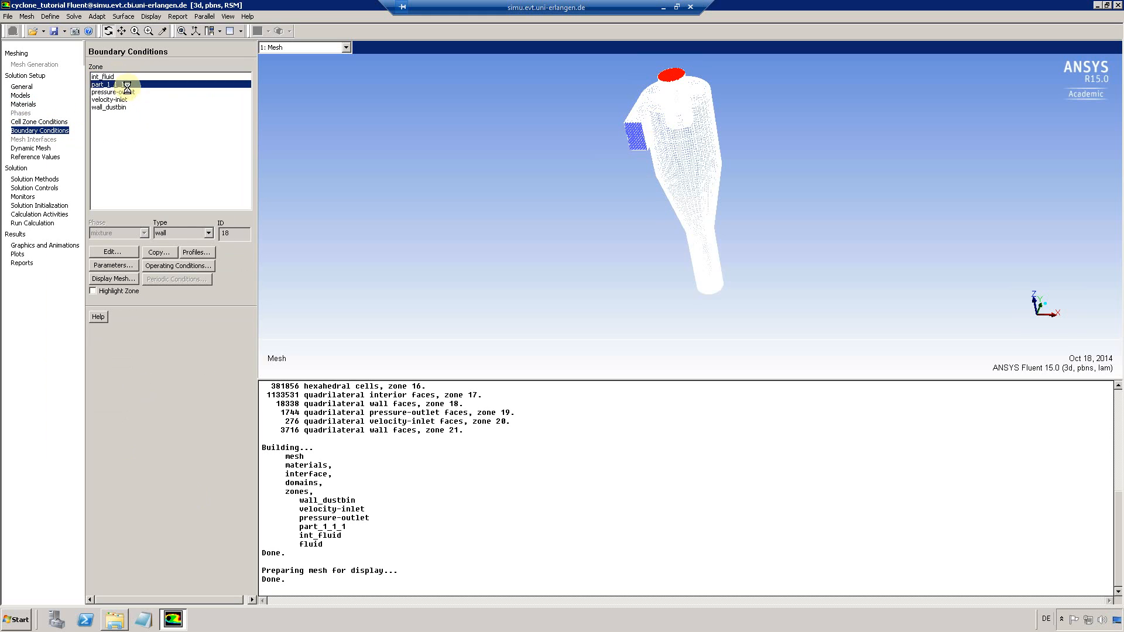
click(113, 251)
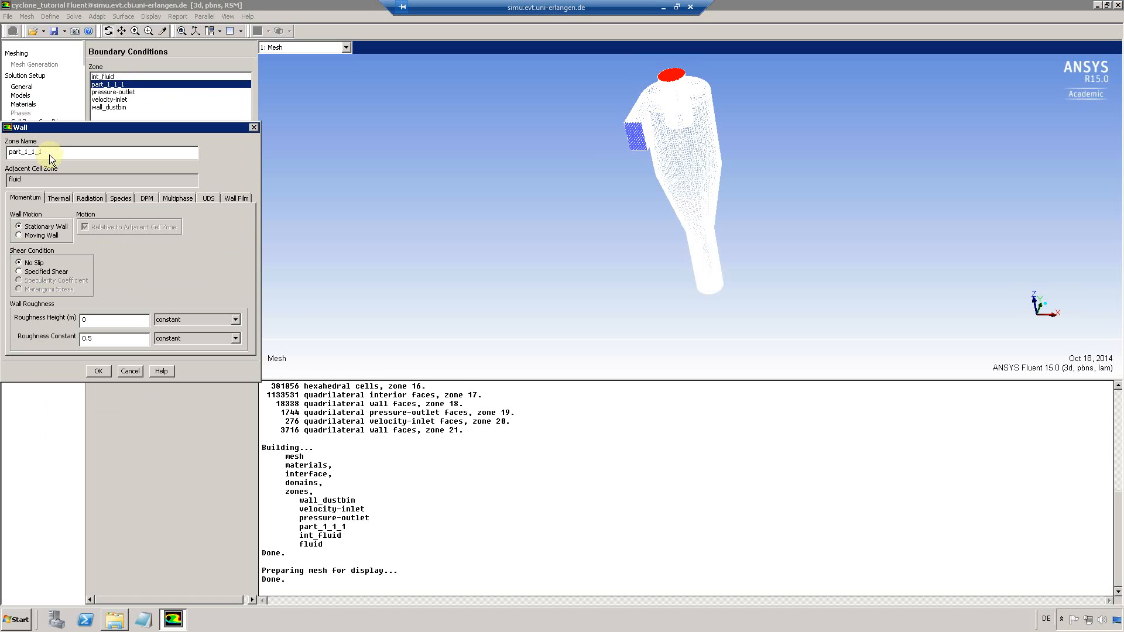
drag(49, 153, 2, 151)
text(waö)
text(l)
text(_fluid)
click(98, 370)
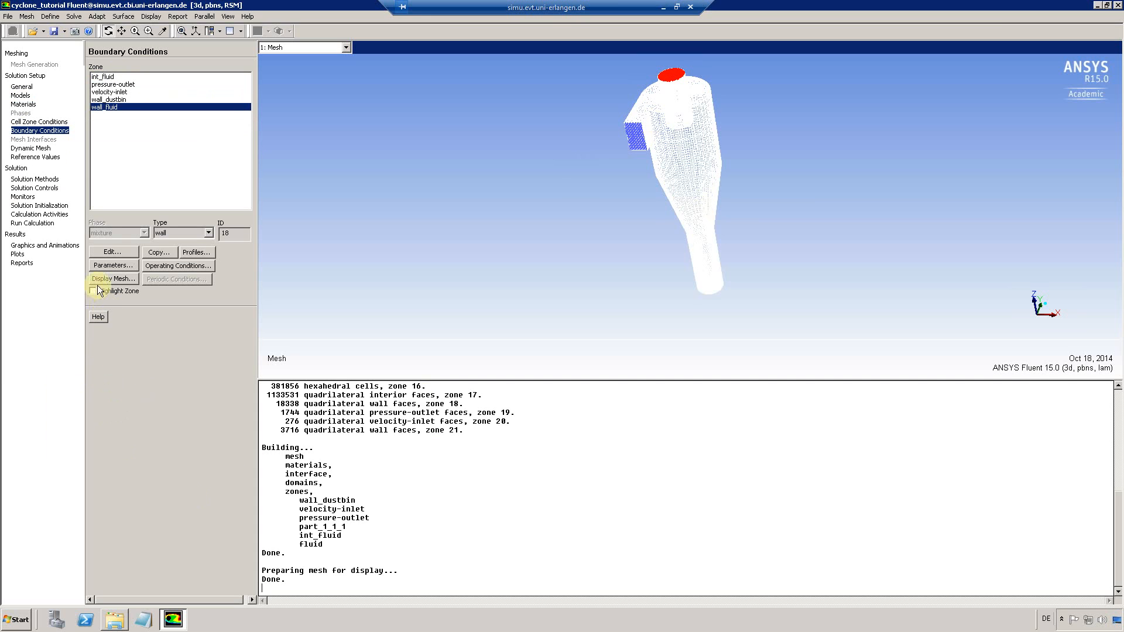
Turn on zone highlighting for the boundary conditions and highlight the velocity-inlet zone on the cyclone.
click(95, 290)
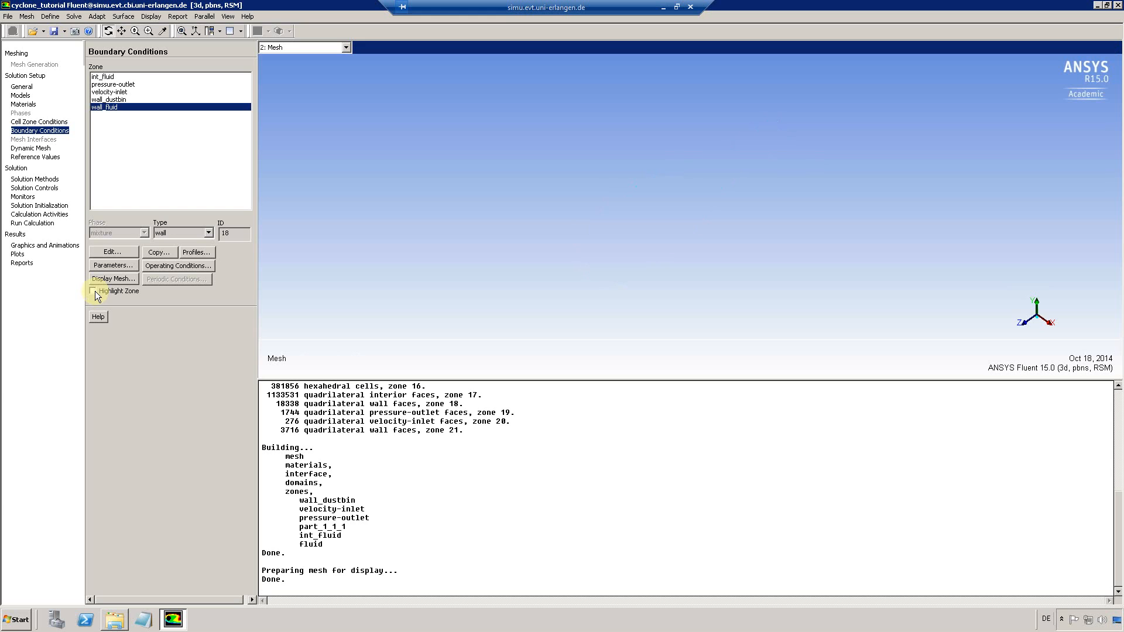
click(92, 290)
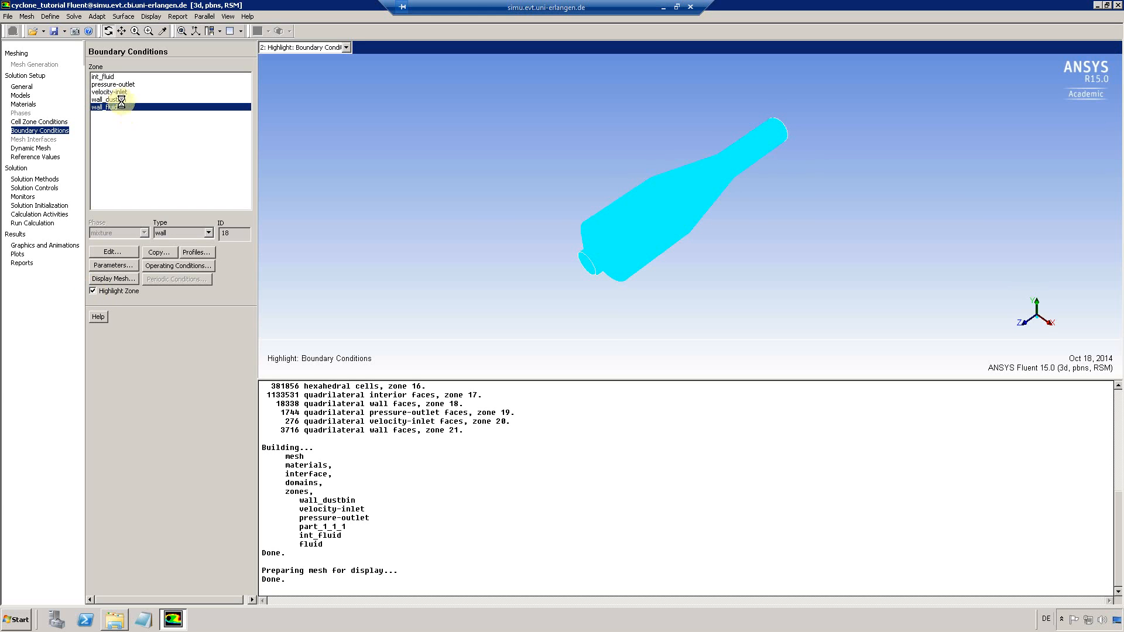
click(115, 92)
drag(568, 261, 441, 178)
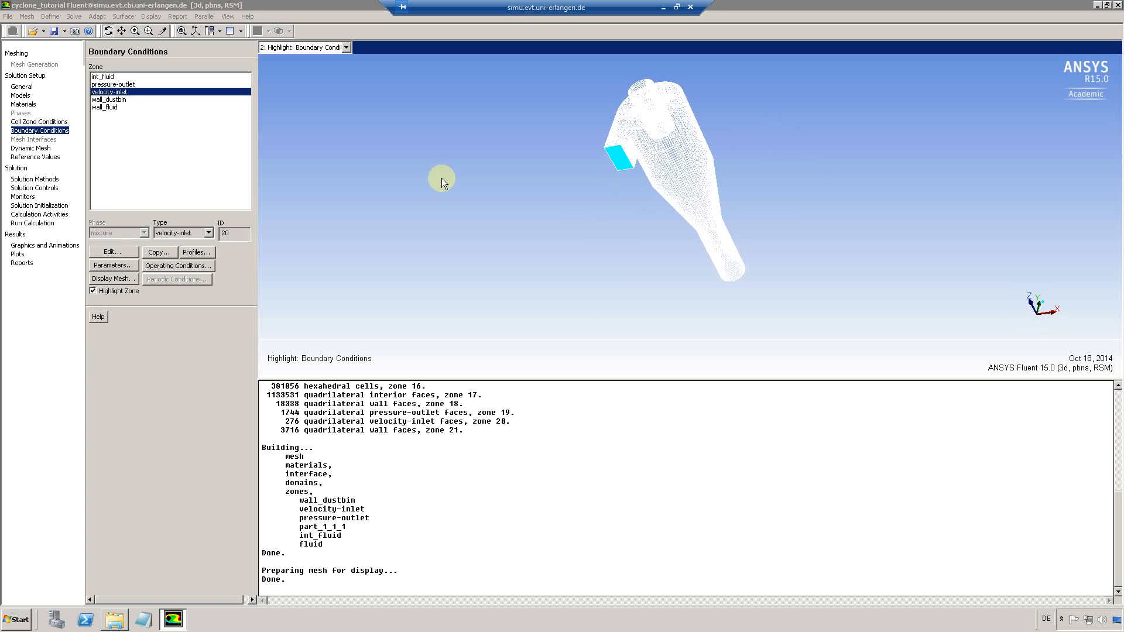
Set the velocity inlet's turbulence specification method to Intensity and Hydraulic Diameter.
click(111, 251)
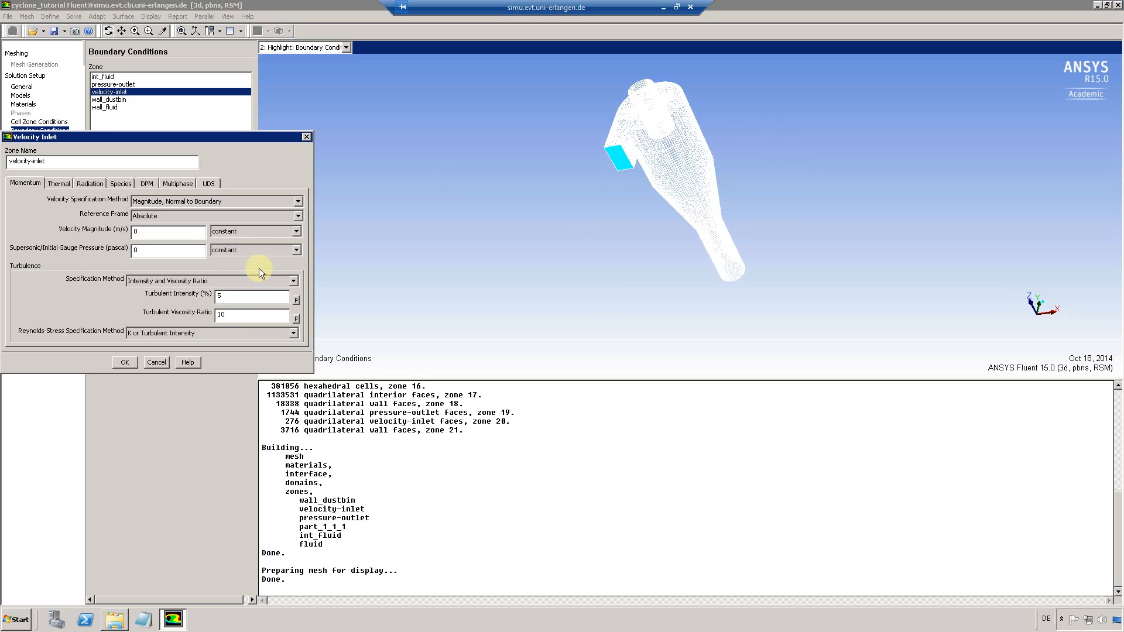
click(157, 281)
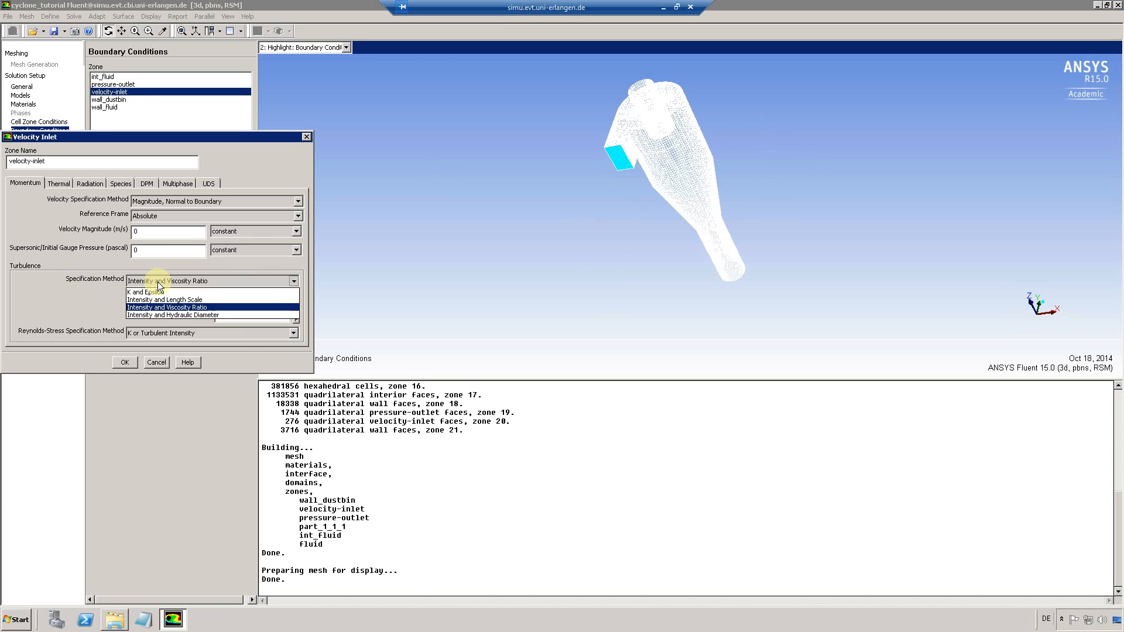
click(151, 314)
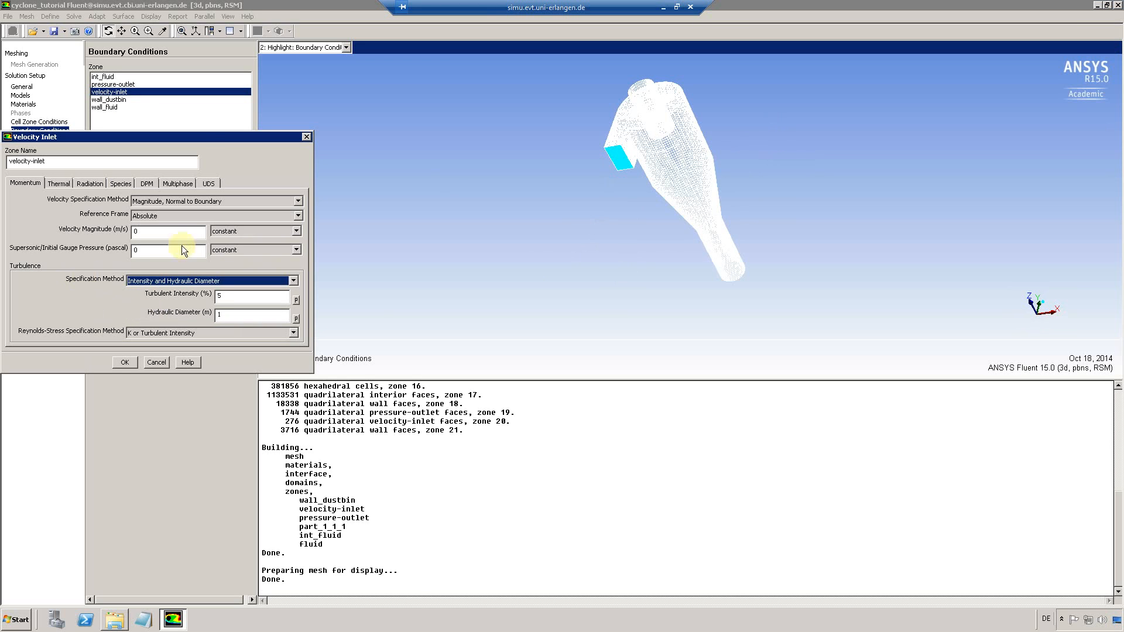
drag(202, 139, 457, 145)
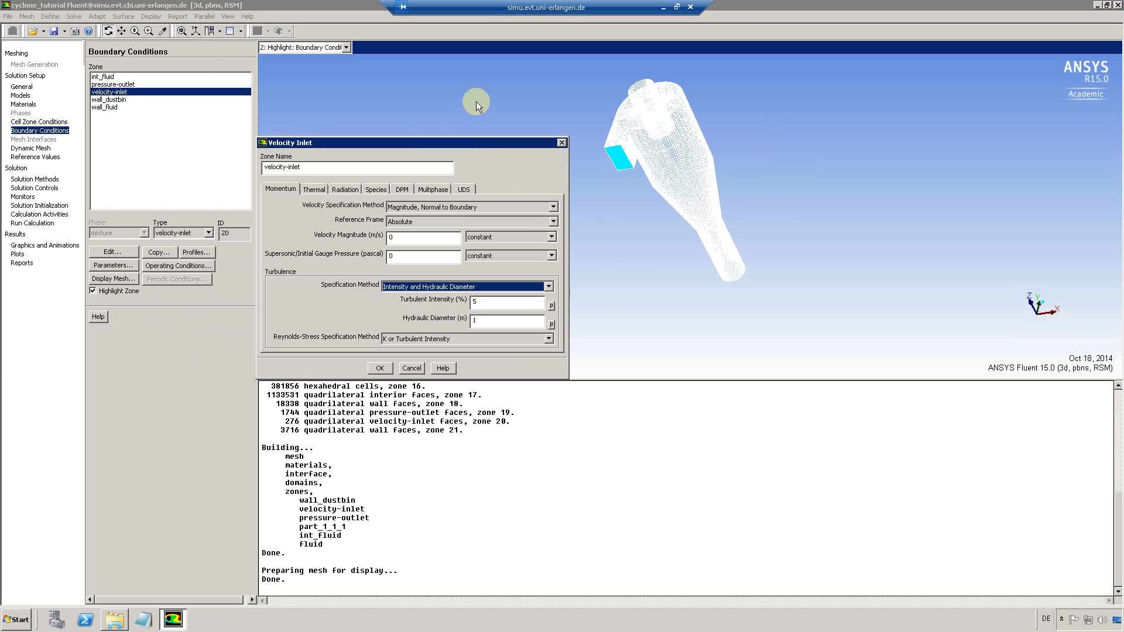
click(663, 8)
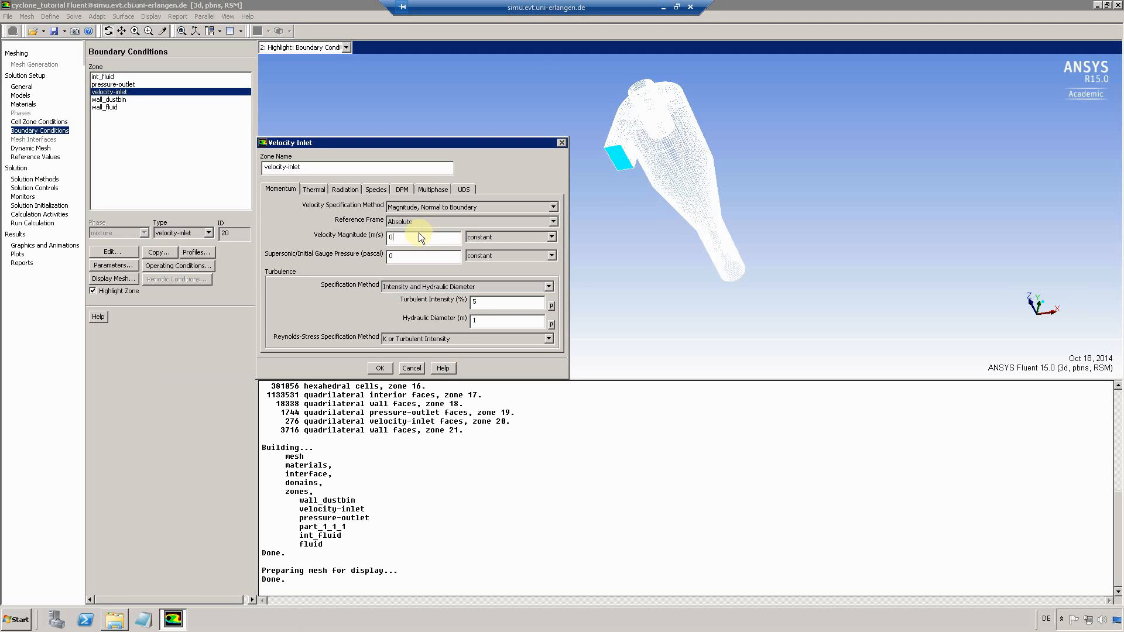
Give the velocity inlet a velocity magnitude of 12.69 m/s and a hydraulic diameter of 0.127 m.
drag(405, 240, 380, 240)
text(12.69)
drag(493, 322, 458, 321)
click(313, 189)
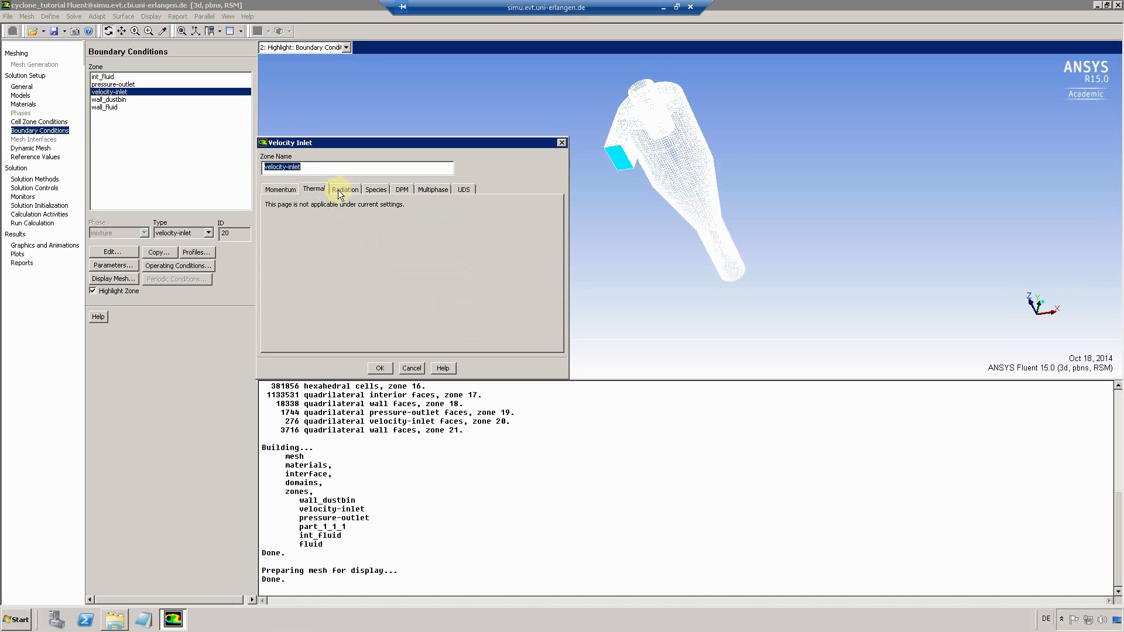
click(345, 189)
click(376, 189)
click(280, 189)
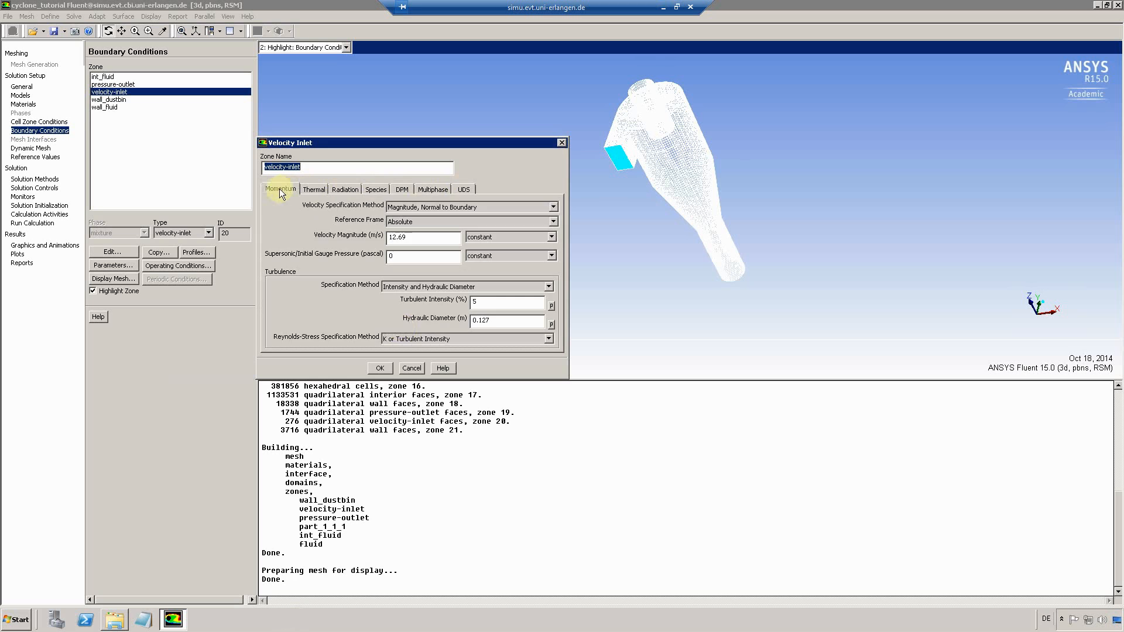
click(381, 371)
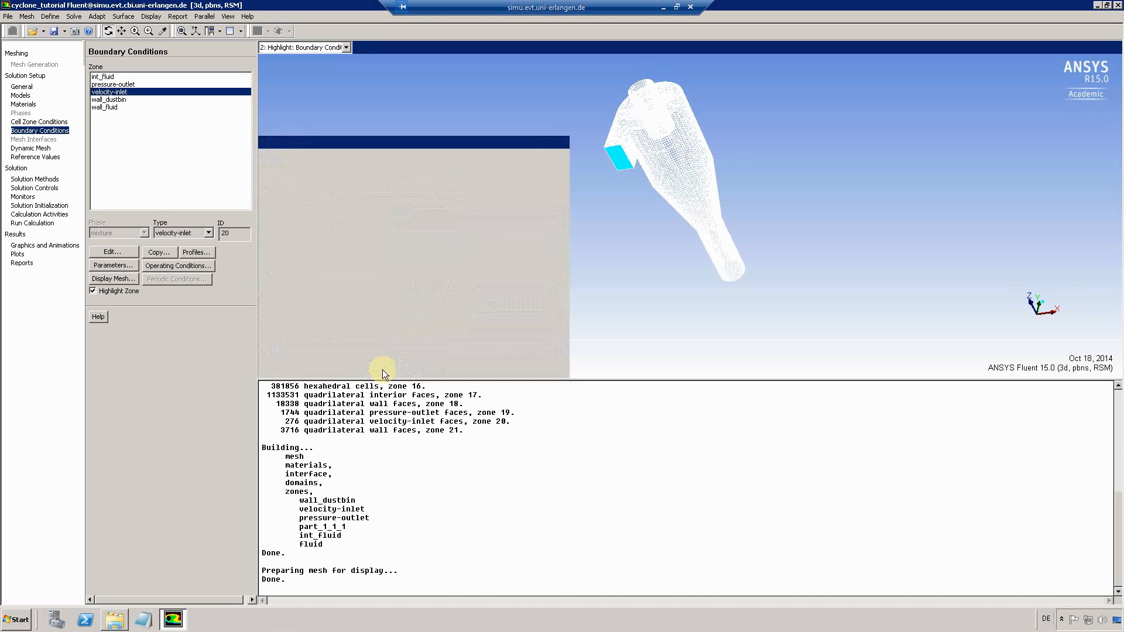
Specify the pressure outlet's turbulence by Intensity and Hydraulic Diameter, with a backflow hydraulic diameter of 0.15 m.
click(117, 84)
click(106, 250)
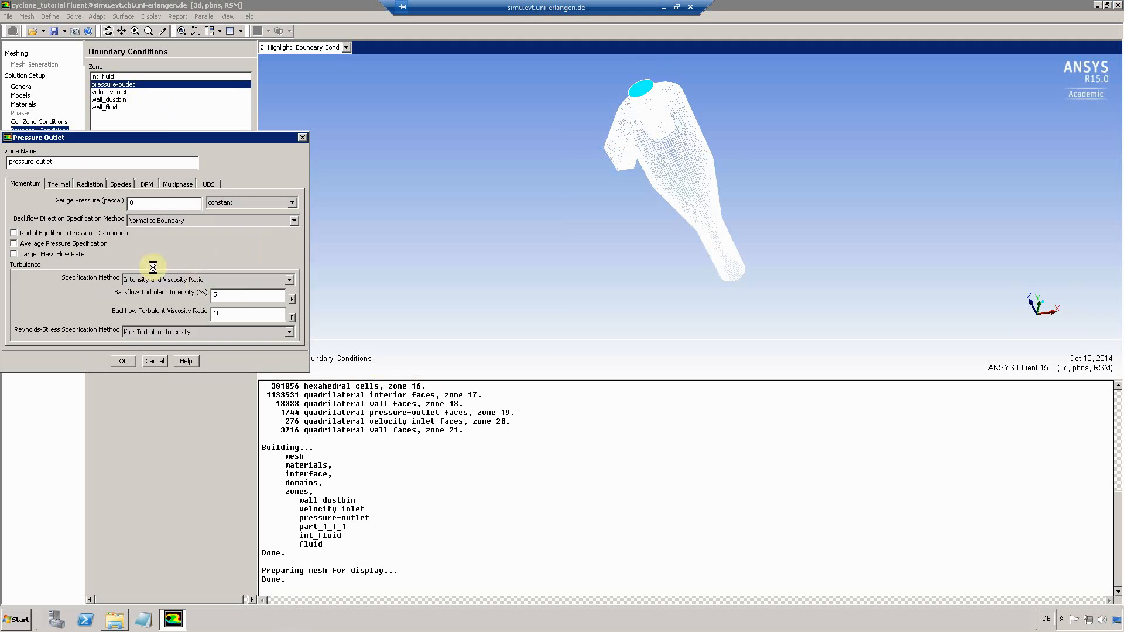
drag(176, 139, 370, 149)
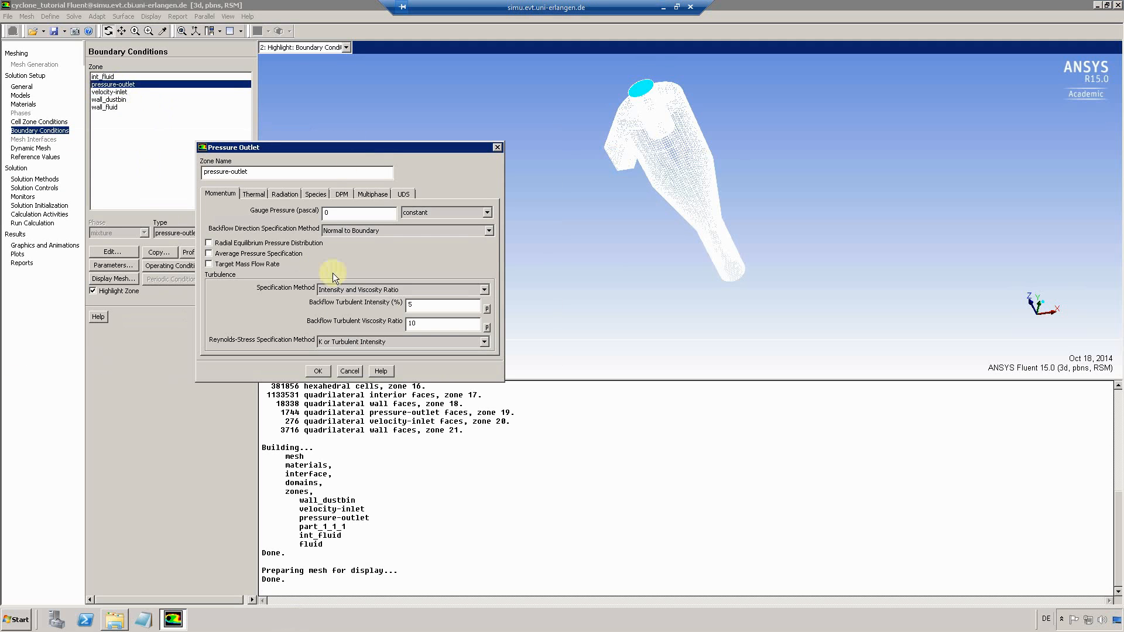
click(346, 290)
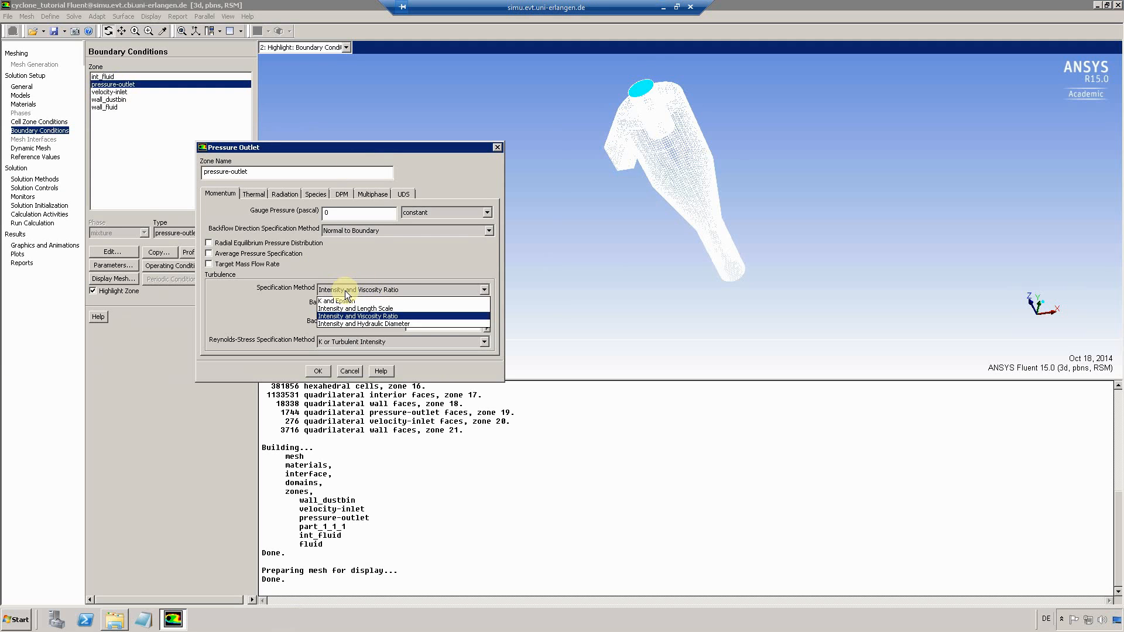
click(347, 324)
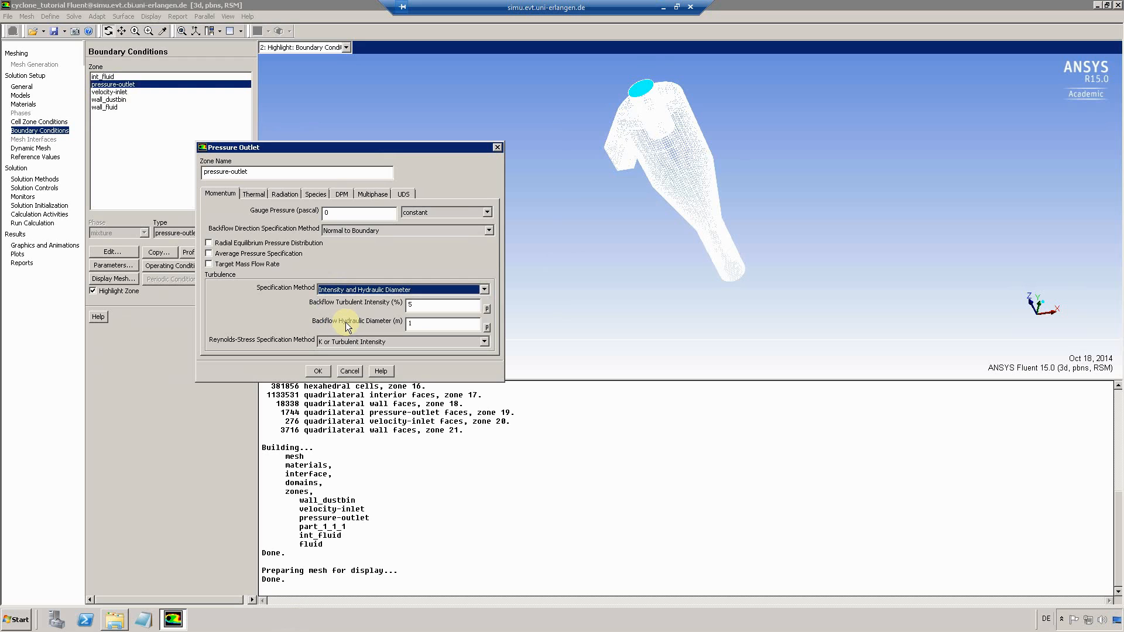
double_click(408, 323)
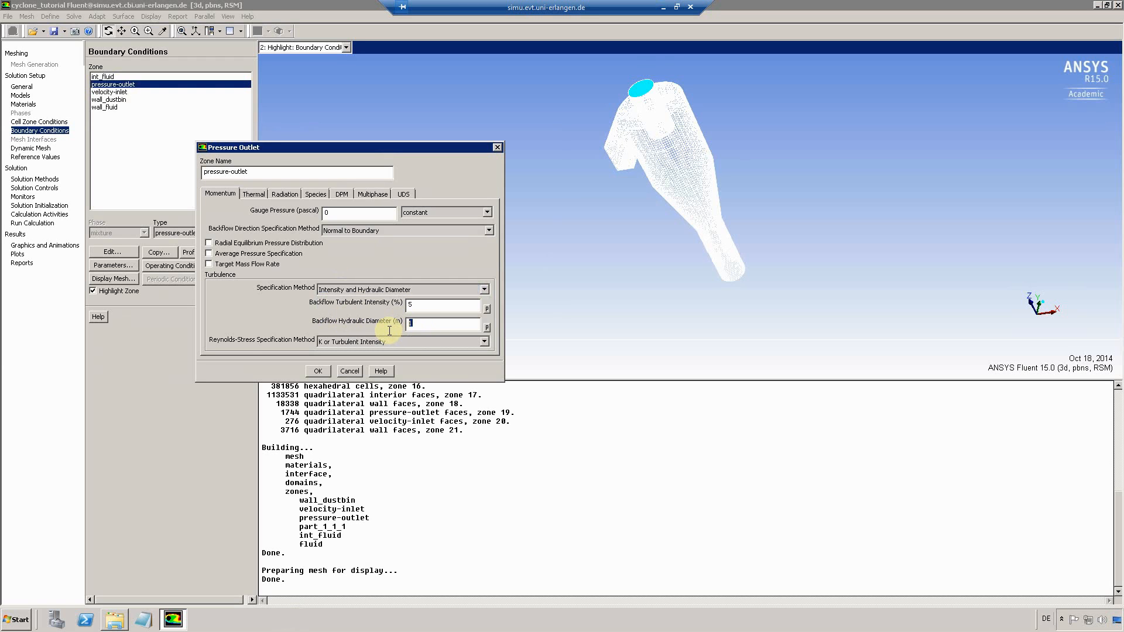
text(0.15)
click(318, 372)
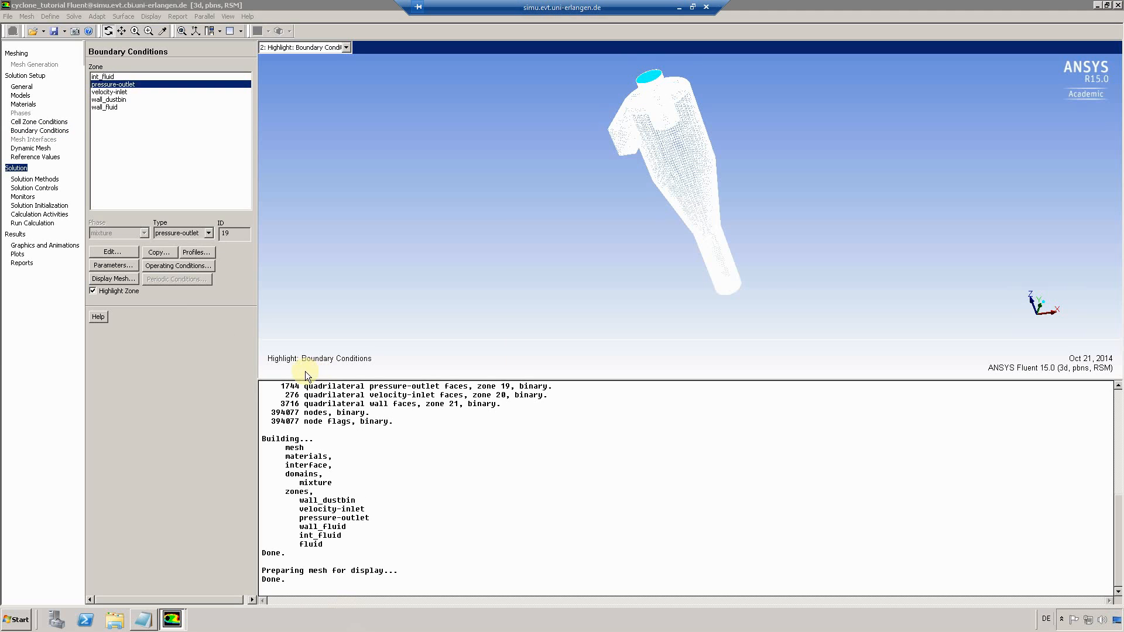
Display the cyclone mesh with only its contour edges instead of all mesh edges, in the isometric view.
click(117, 279)
drag(253, 171, 305, 149)
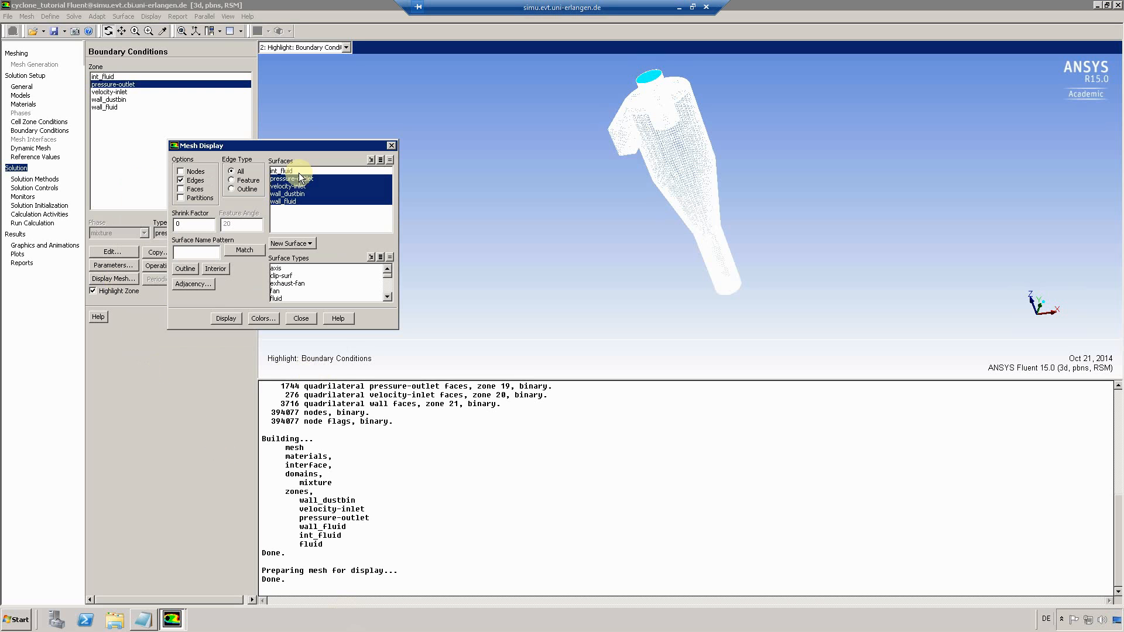
click(232, 171)
click(302, 317)
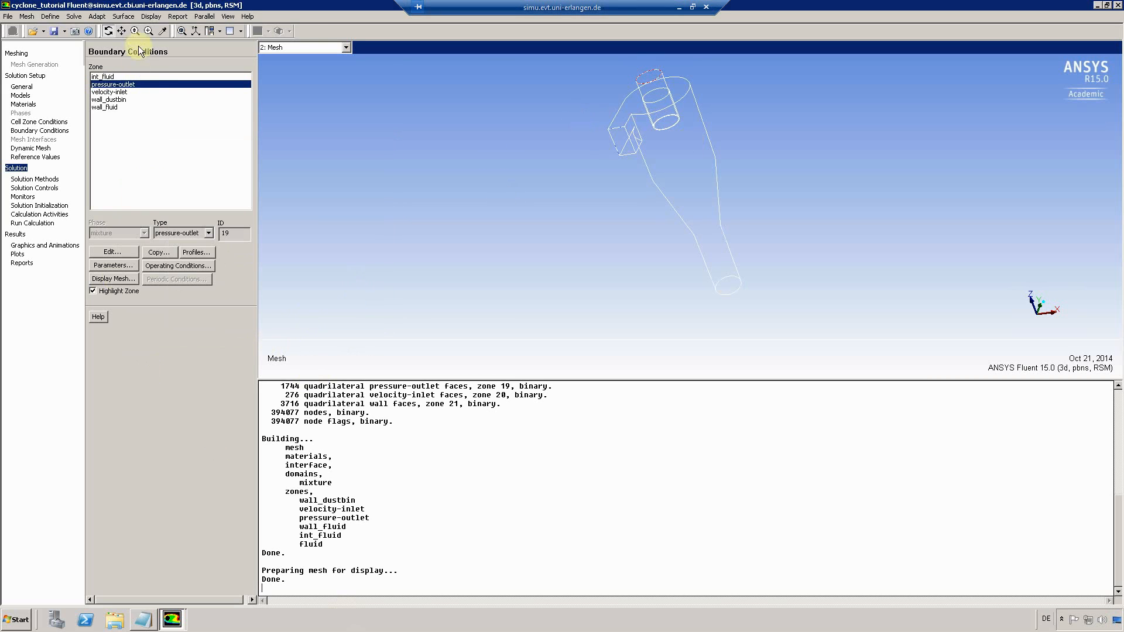
click(195, 31)
click(208, 51)
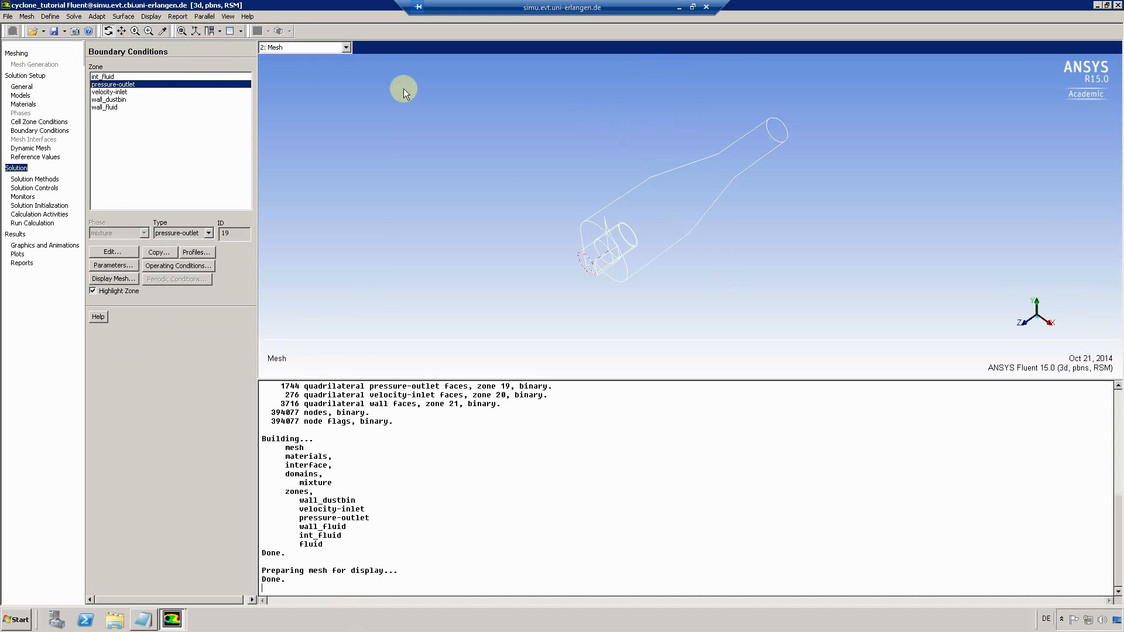
Initialize the solution with Hybrid Initialization, discarding the unsaved data, and open the run calculation settings.
click(16, 168)
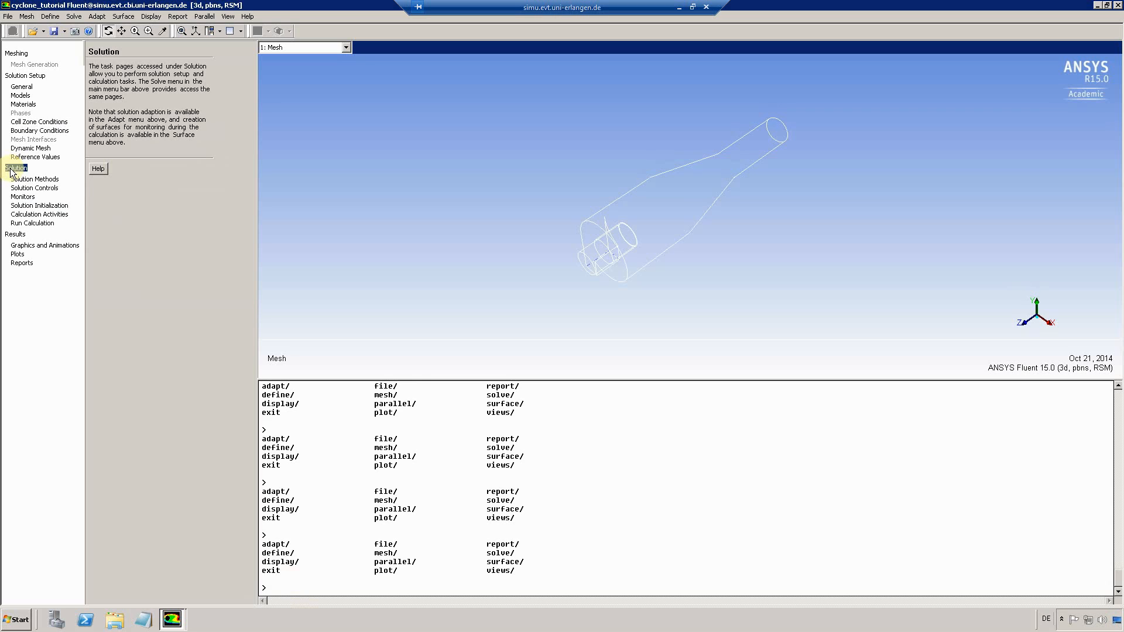
click(31, 205)
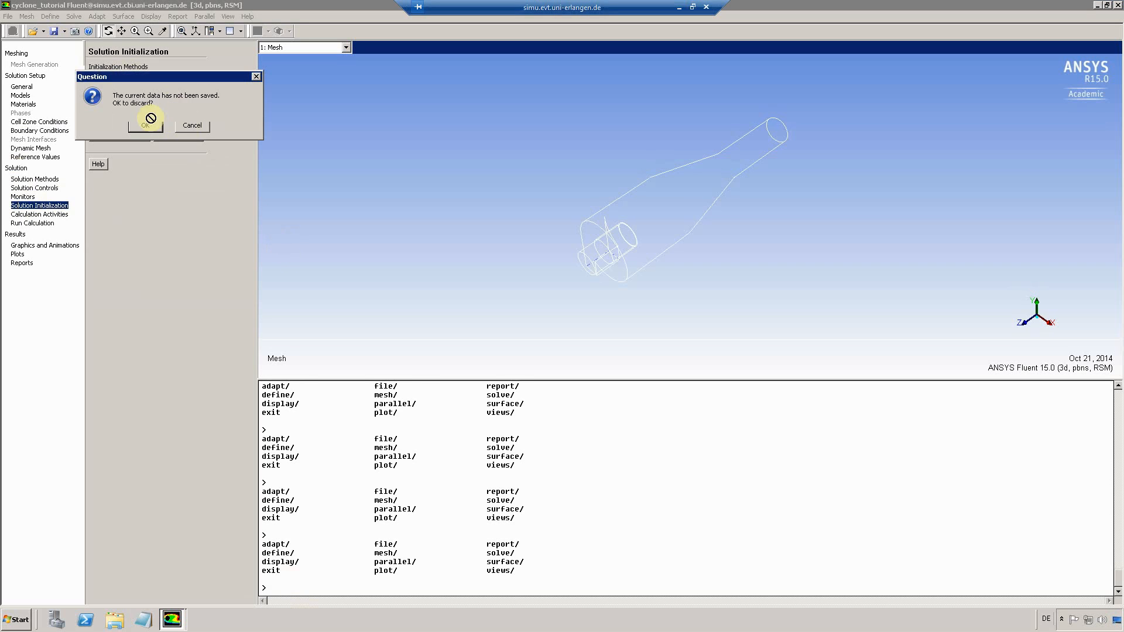
click(145, 122)
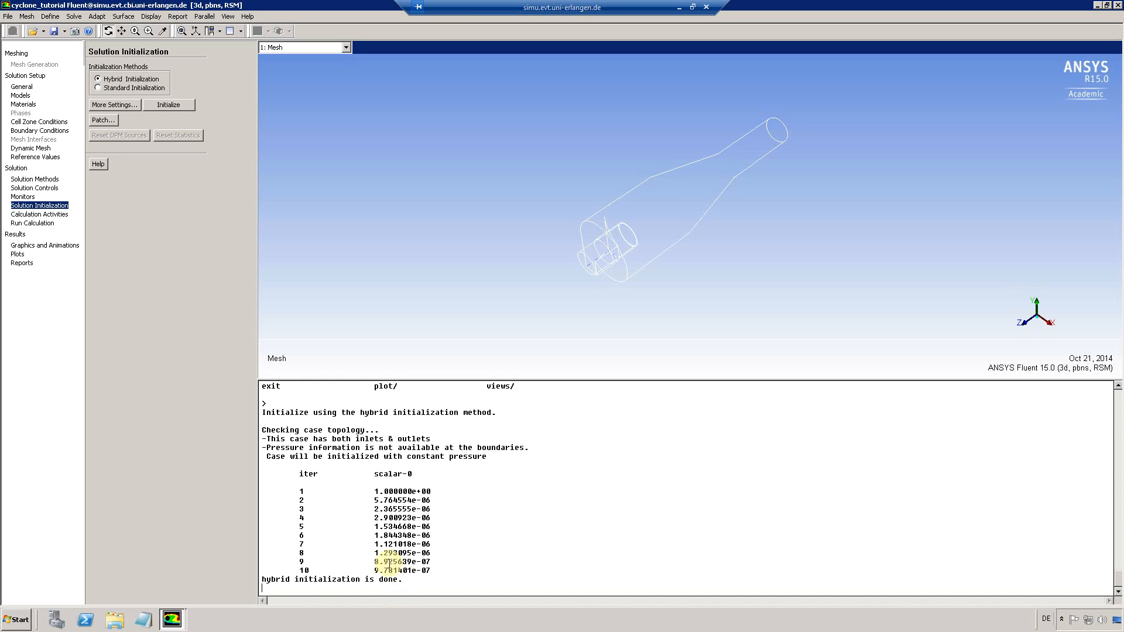
click(29, 223)
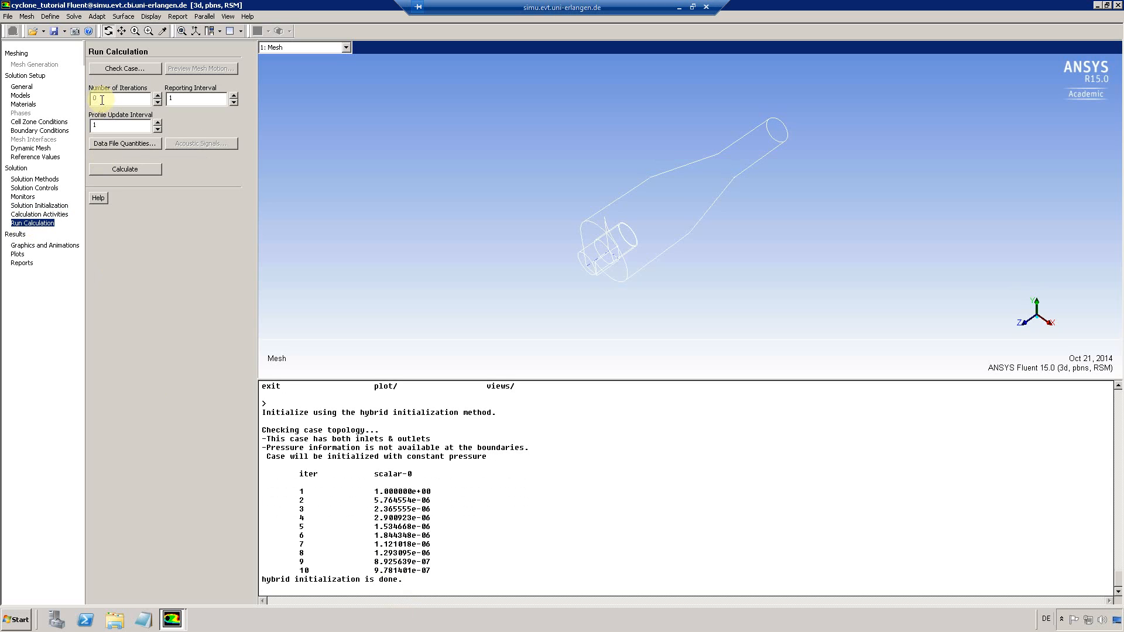
Run the steady calculation for 5000 iterations.
double_click(100, 99)
text(5000)
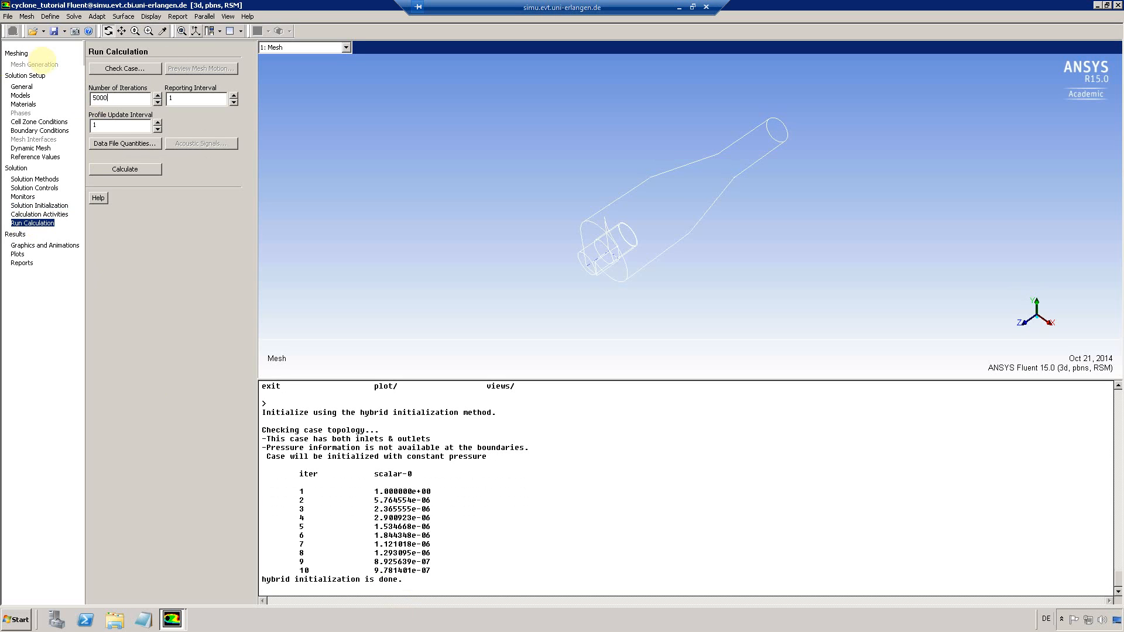
click(133, 170)
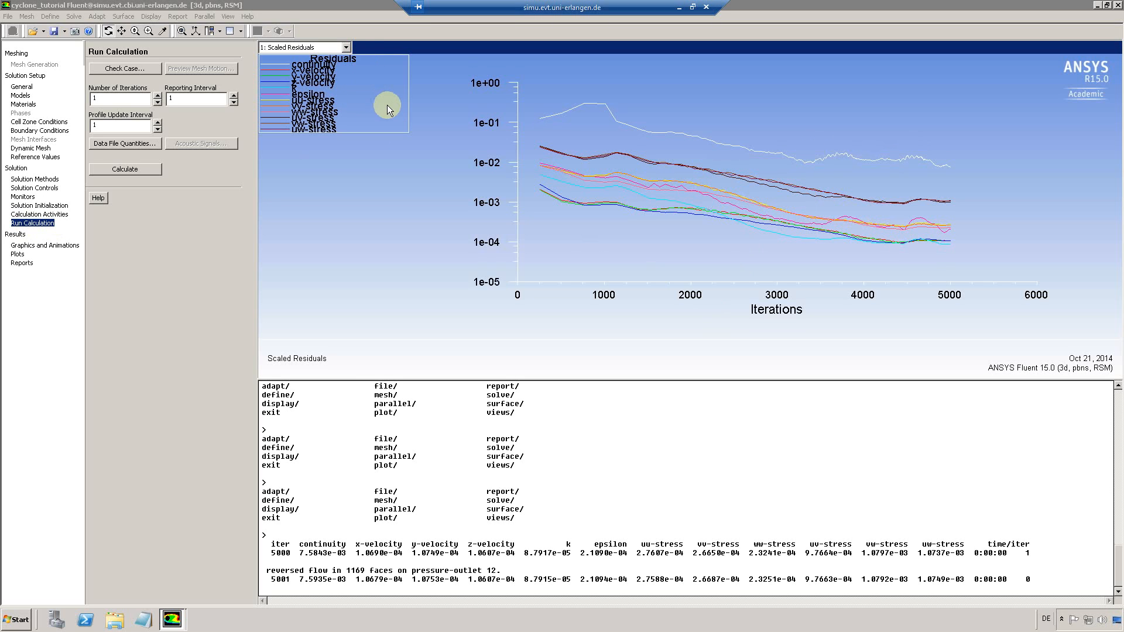
Save the case and data files under the existing name cyclone_tutorial, overwriting the earlier files.
click(66, 30)
click(71, 65)
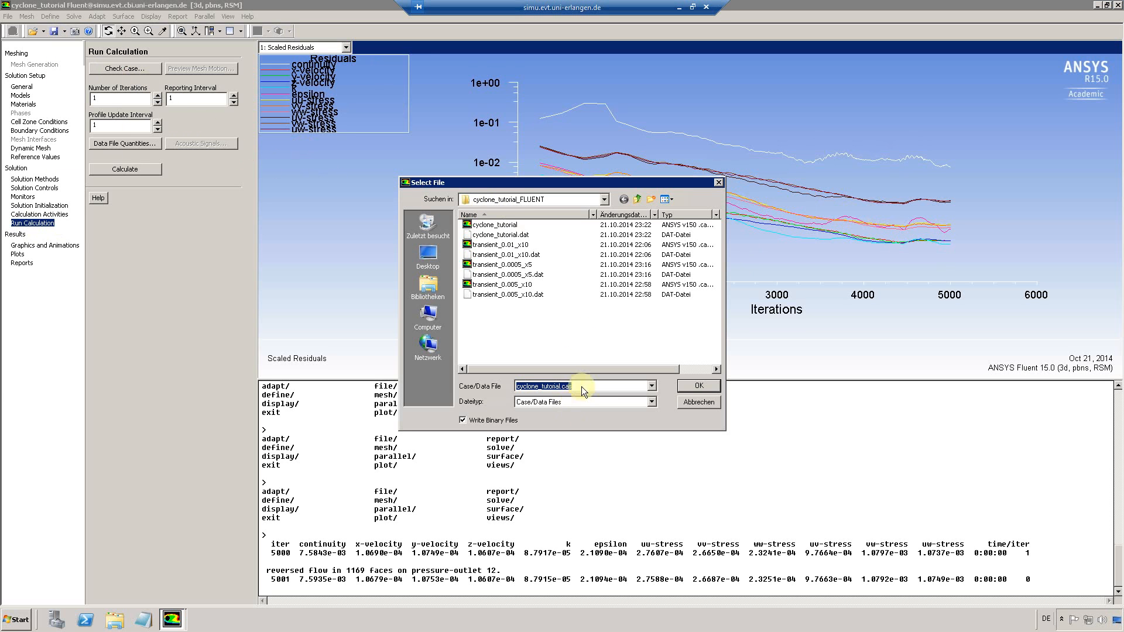
click(691, 385)
click(545, 329)
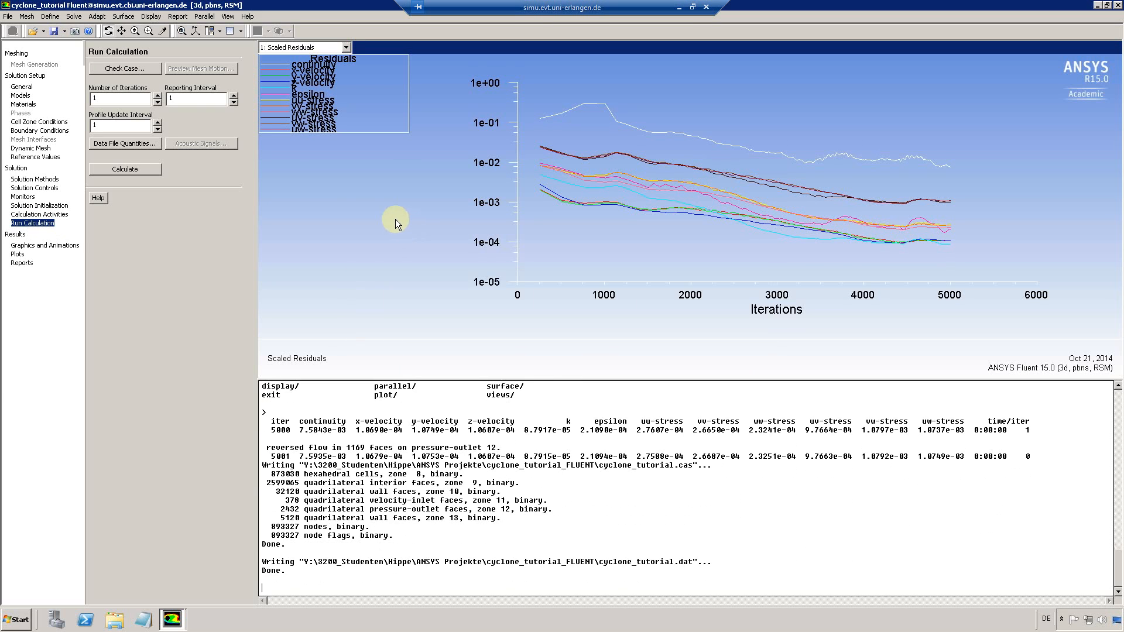
Switch the solver's time setting to Transient and open the run calculation settings.
click(21, 86)
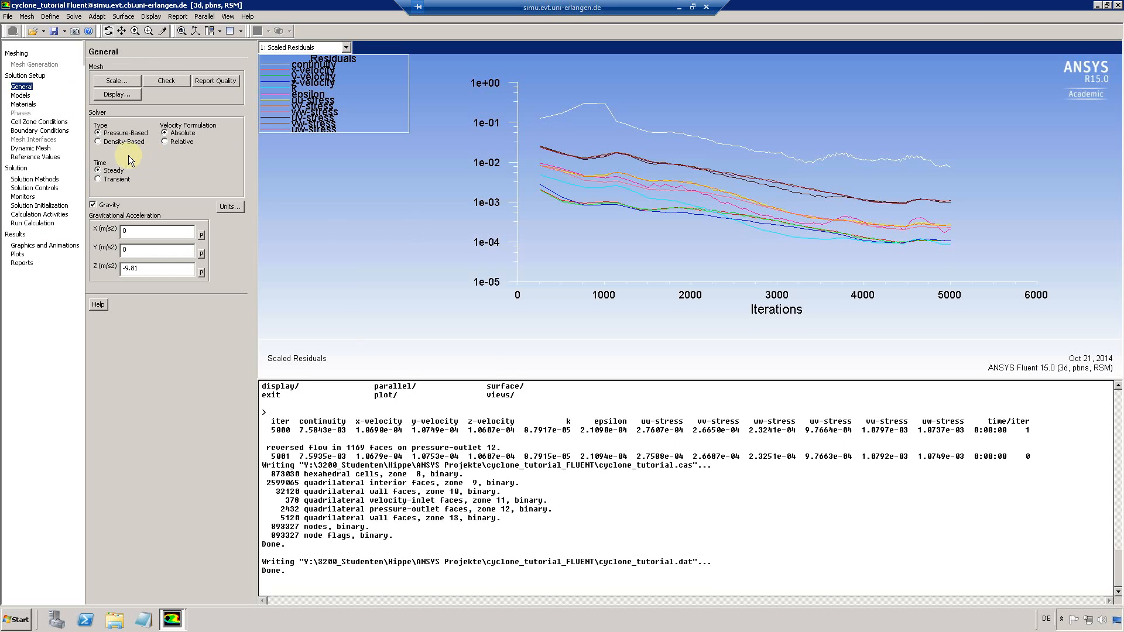
click(99, 179)
click(32, 223)
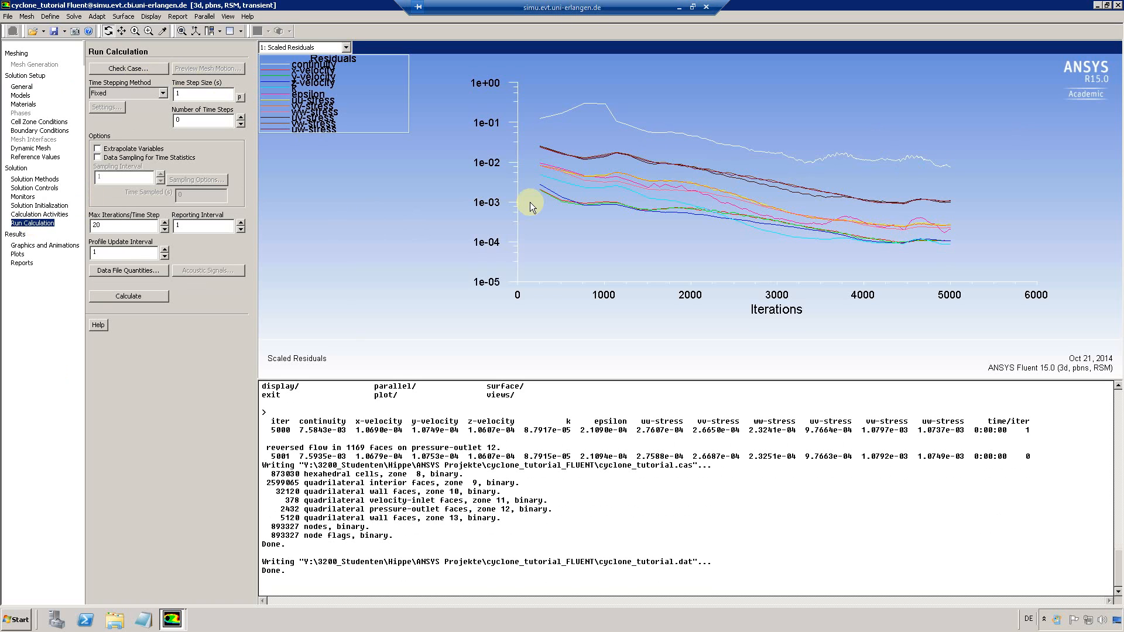
Set a time step size of 0.01 s and 10 time steps, check the under-relaxation factors, and run the calculation.
double_click(183, 94)
text(0.01)
click(42, 188)
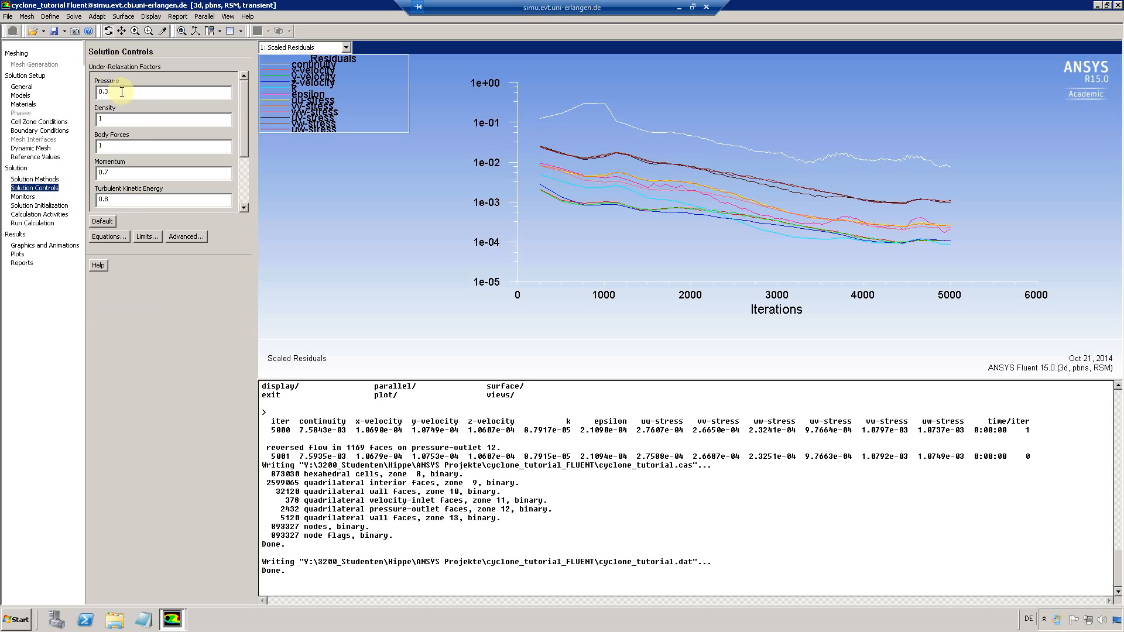
click(37, 223)
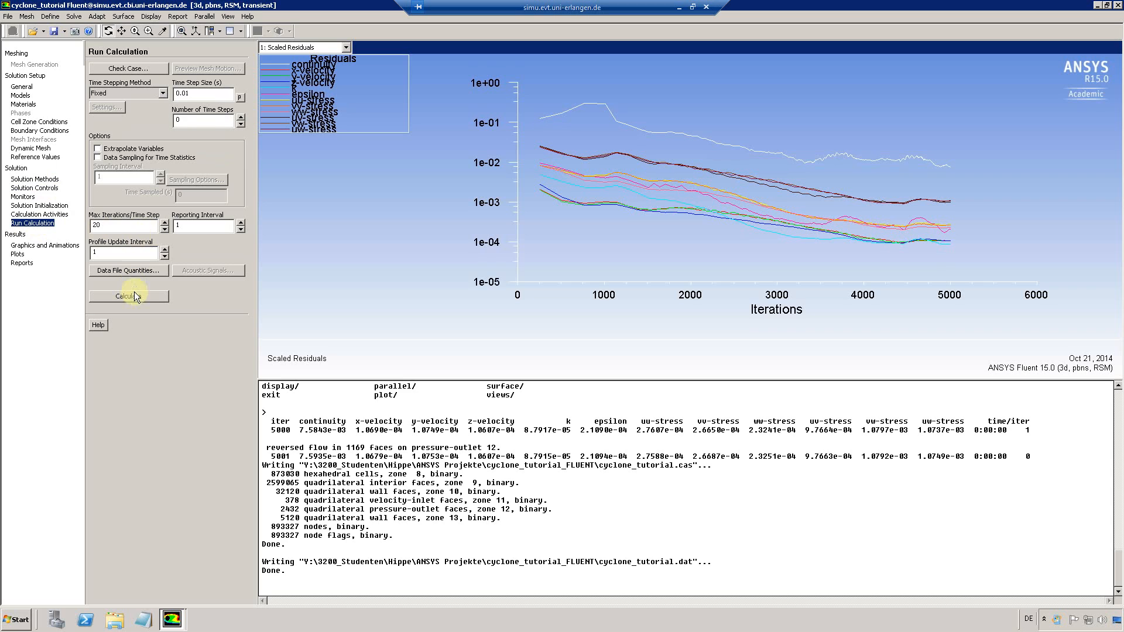
double_click(183, 119)
text(10)
click(129, 296)
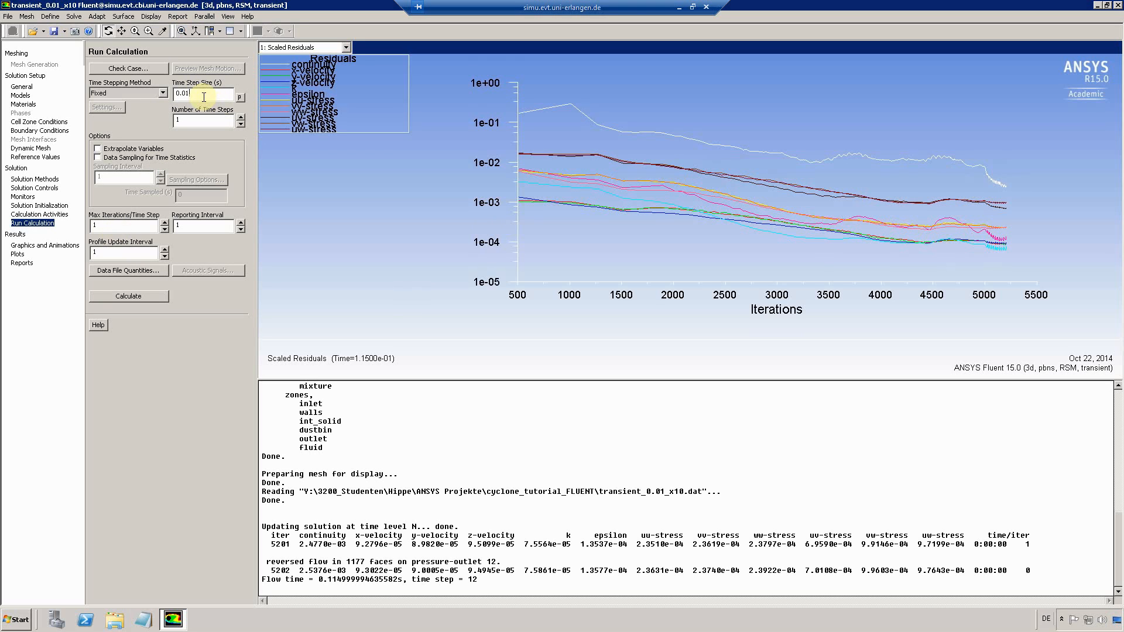
Run the calculation for 10 time steps of 0.005 s with at most 40 iterations per time step.
key(BackSpace)
text(05)
double_click(99, 227)
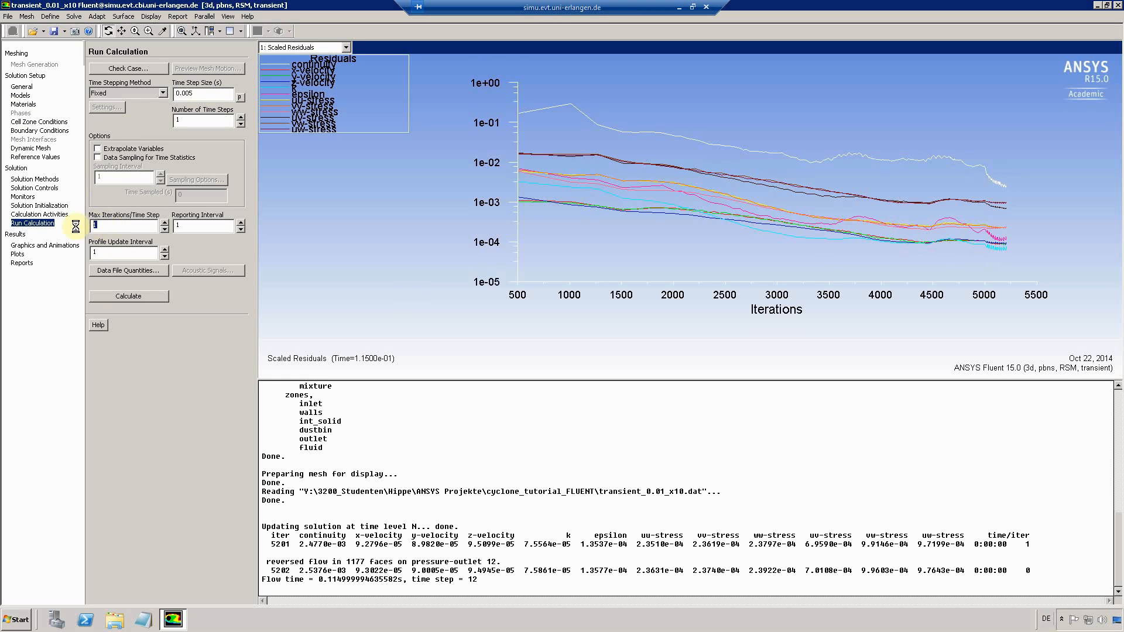
text(40)
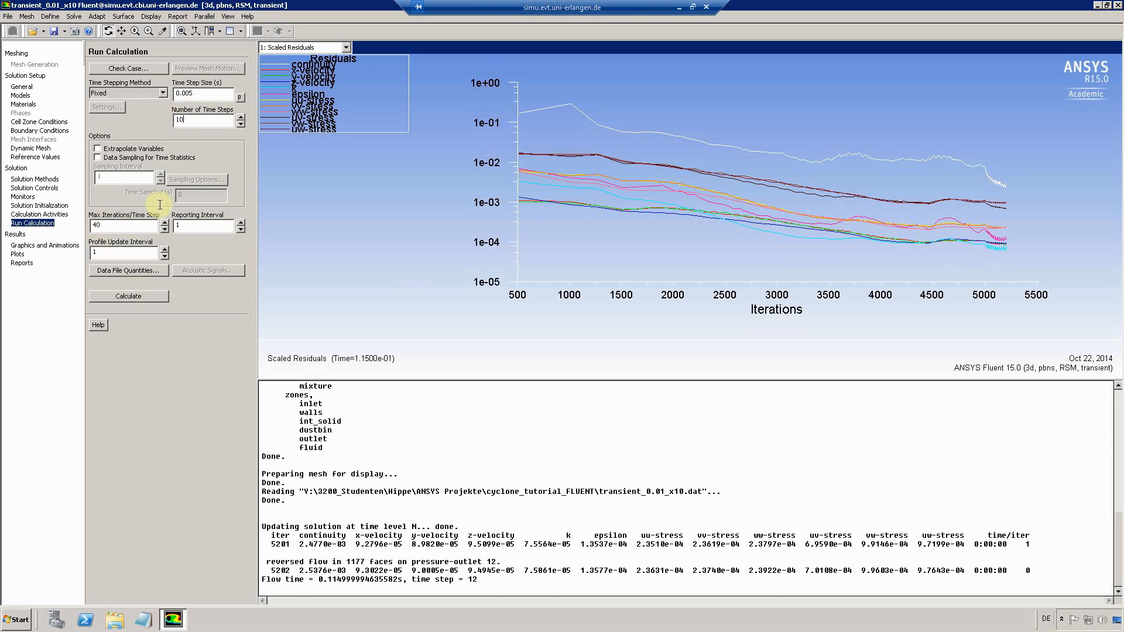
click(139, 292)
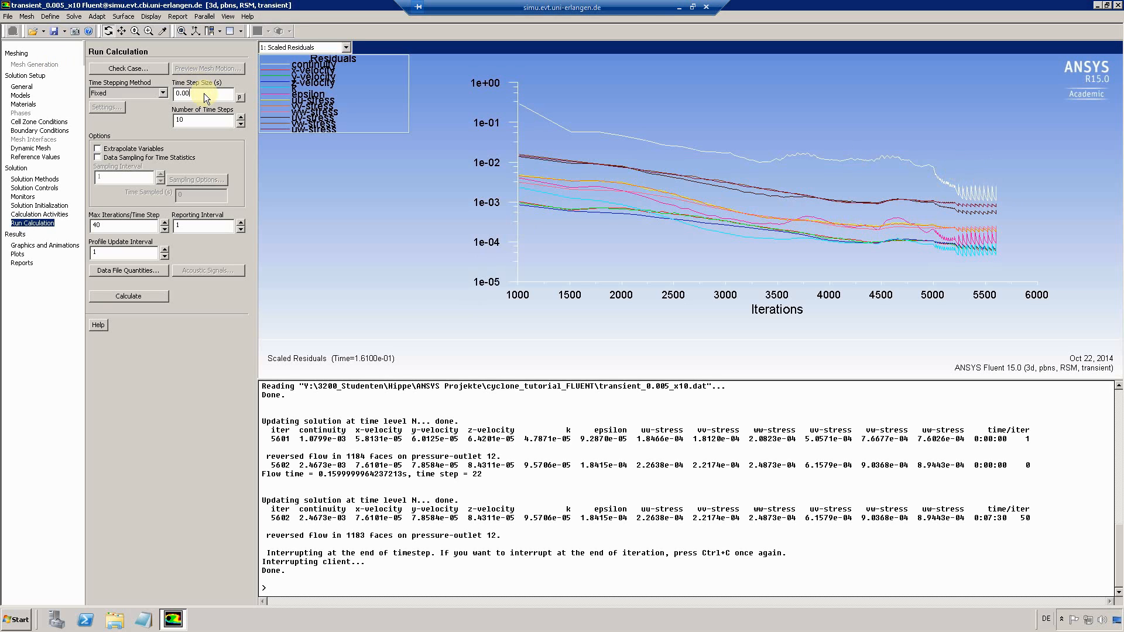
Run the calculation for 5 time steps of 0.001 s with at most 50 iterations per time step.
text(1)
double_click(92, 226)
text(50)
double_click(172, 120)
text(5)
click(129, 298)
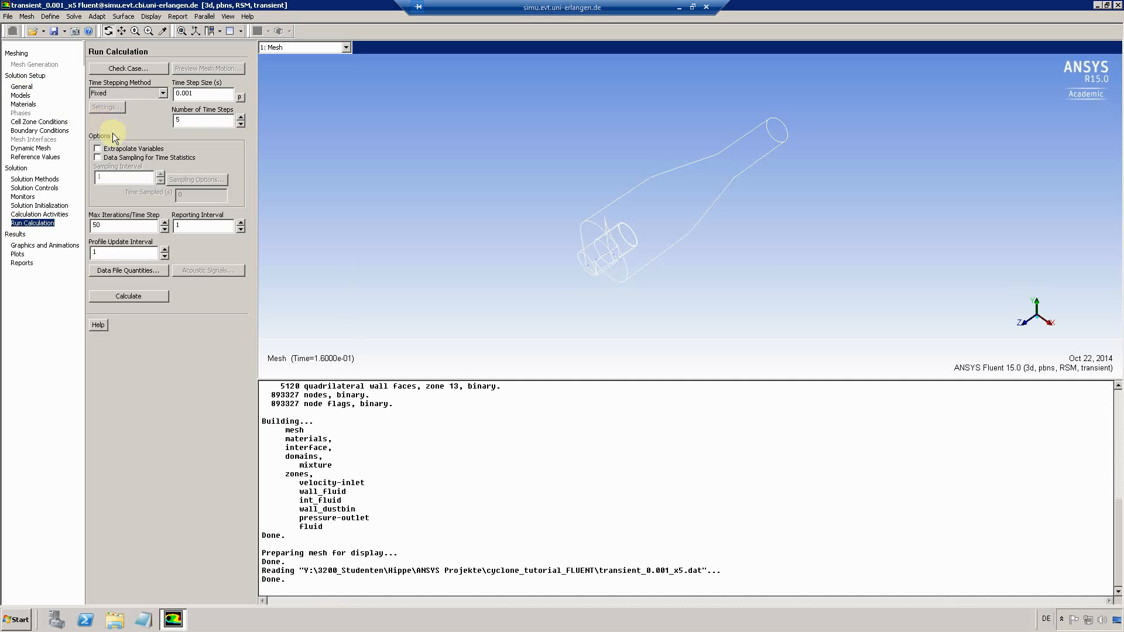
Open the Discrete Phase model, set its maximum number of tracking steps to 1e+06, and check the numerics settings.
click(20, 95)
click(97, 233)
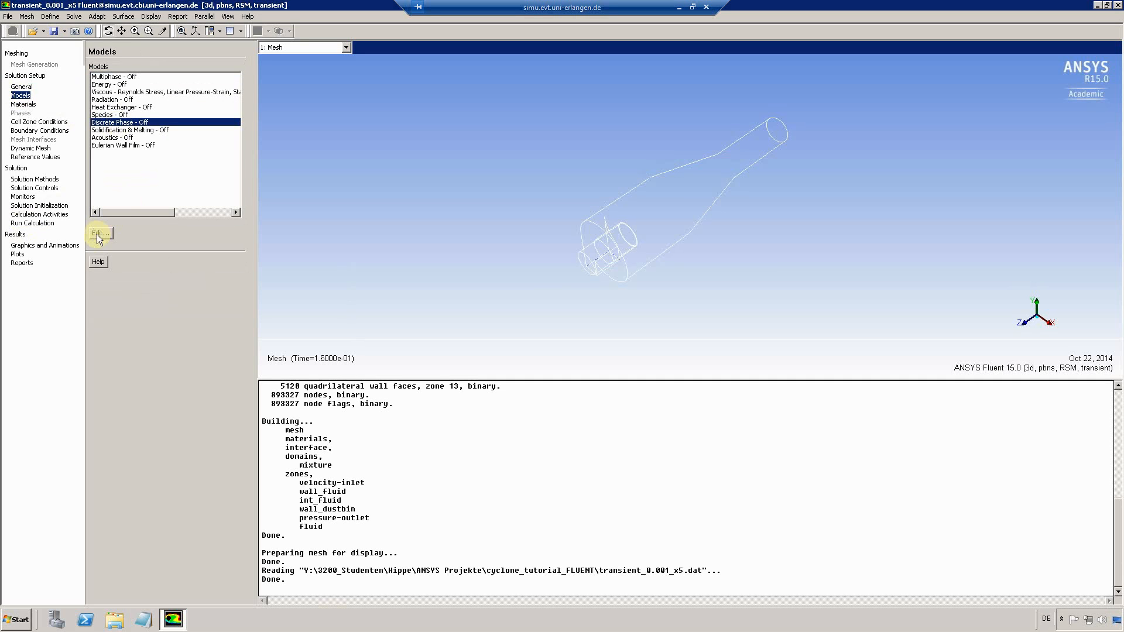
drag(136, 125, 360, 124)
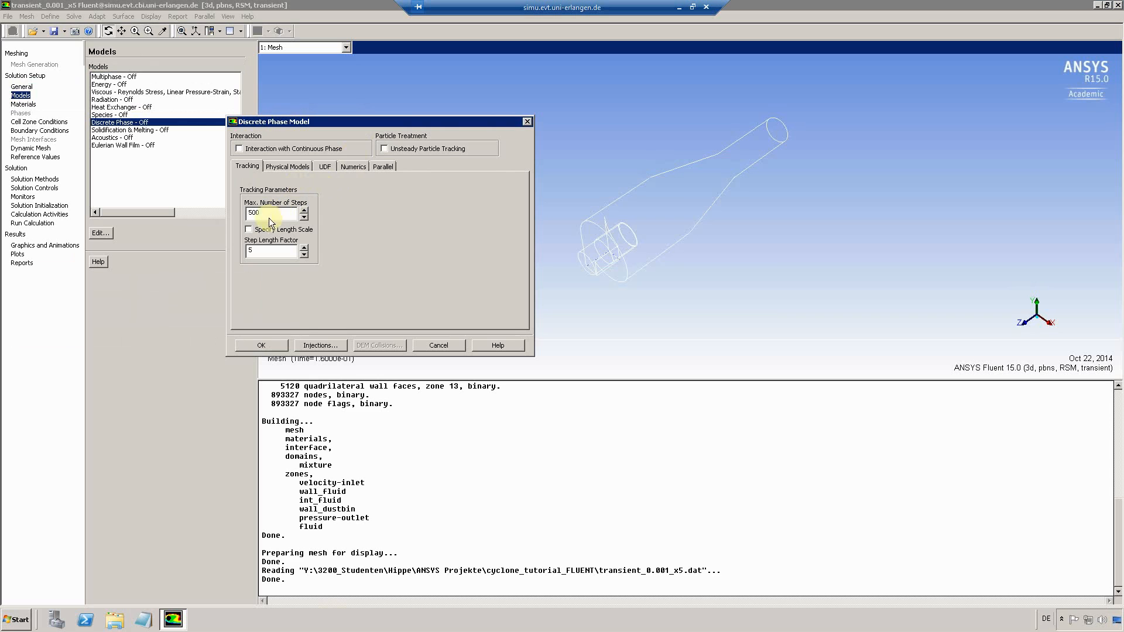
drag(267, 213, 232, 213)
text(1)
text(e+05)
click(346, 167)
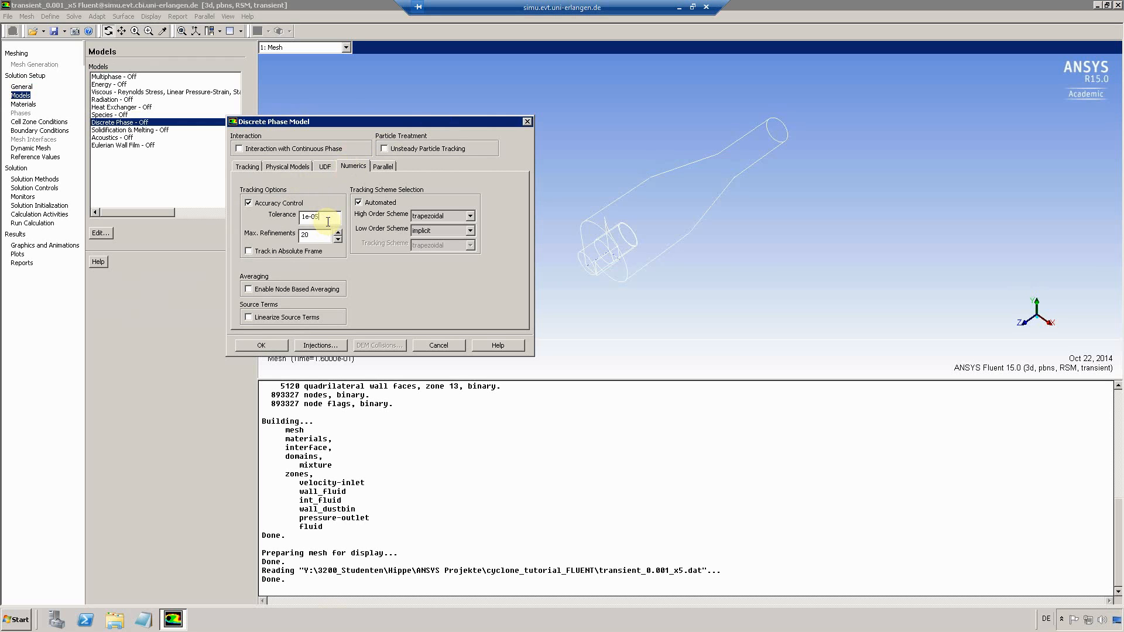
click(247, 166)
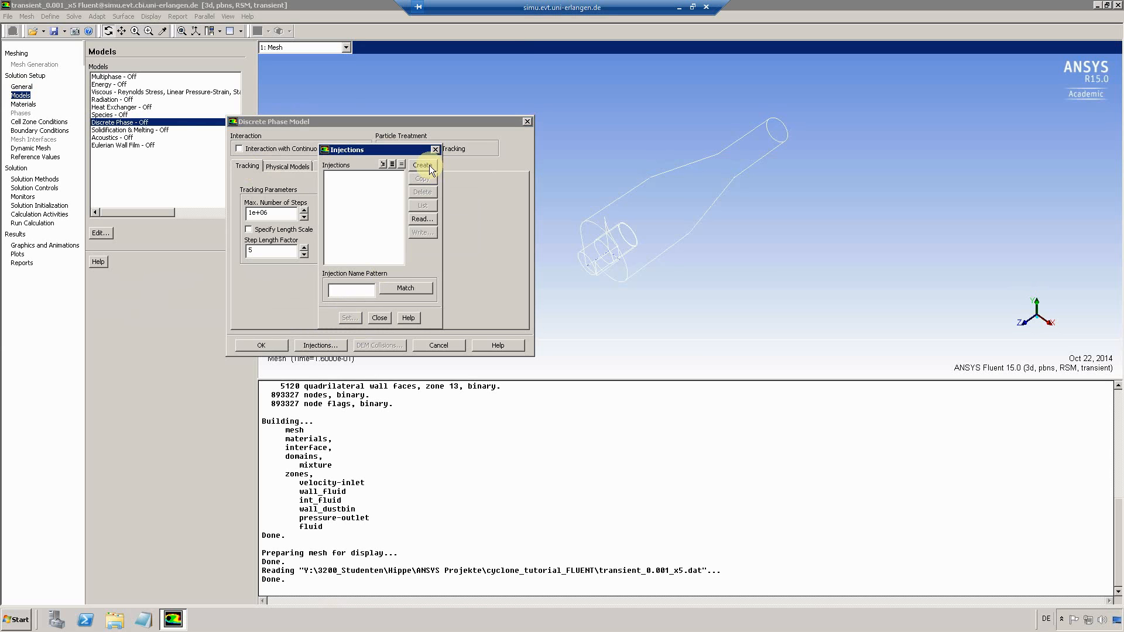
Create a new particle injection of type surface that releases from the velocity-inlet.
click(430, 165)
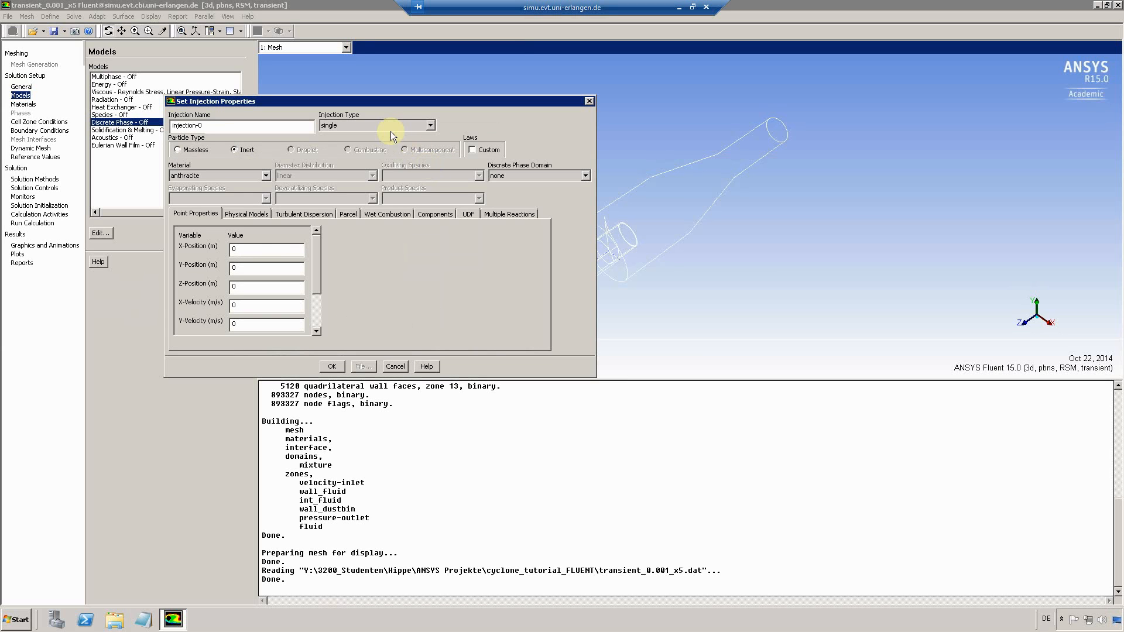
click(378, 125)
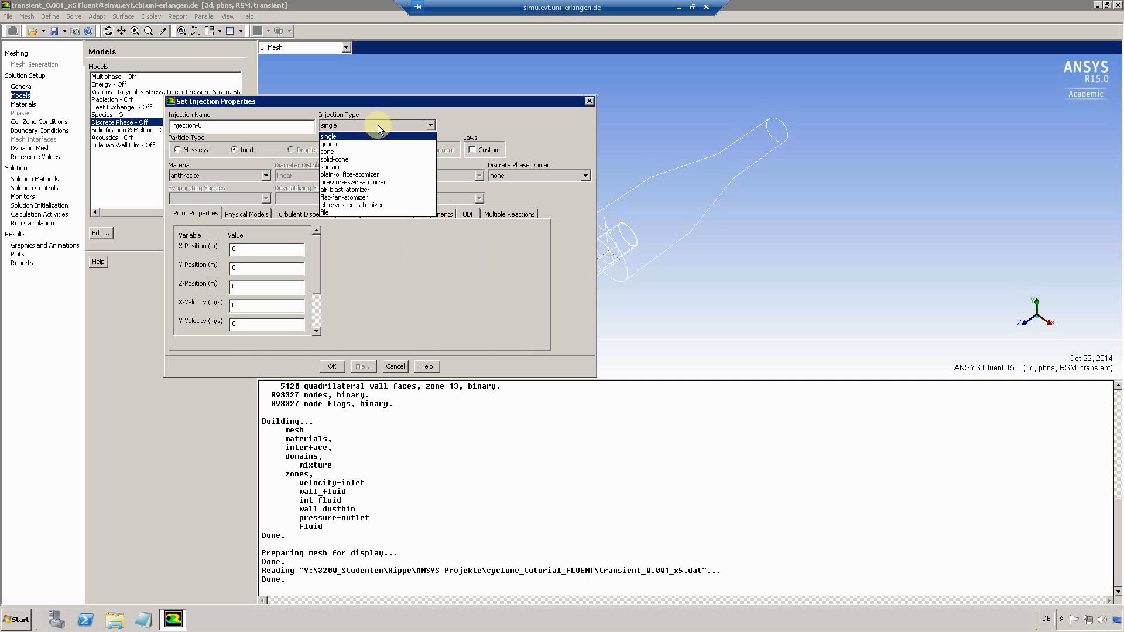
click(330, 168)
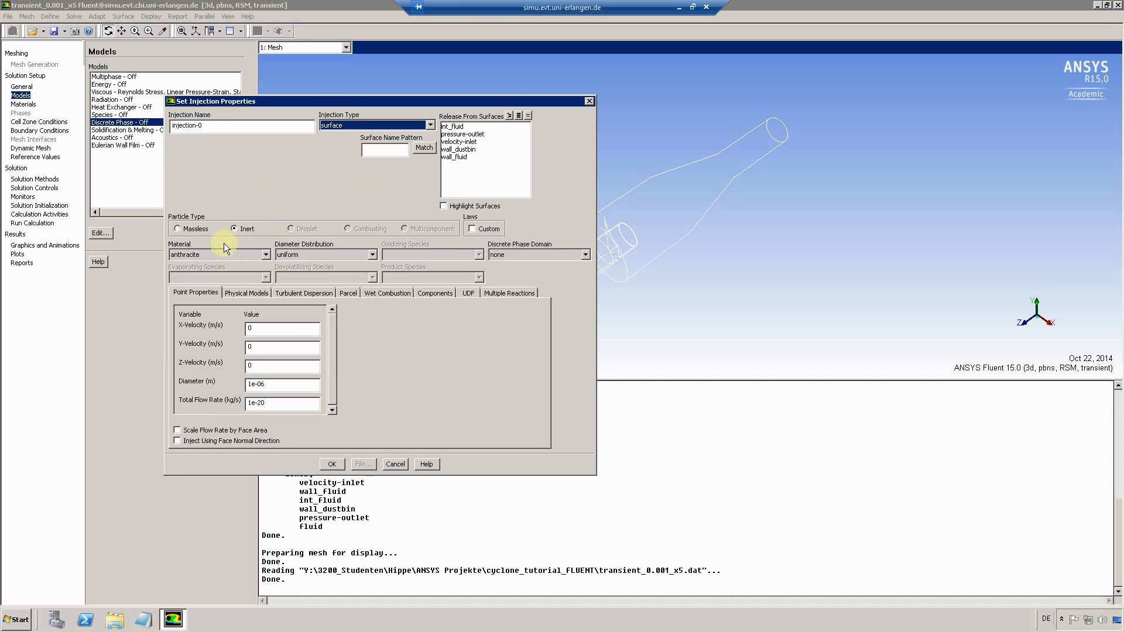
click(460, 141)
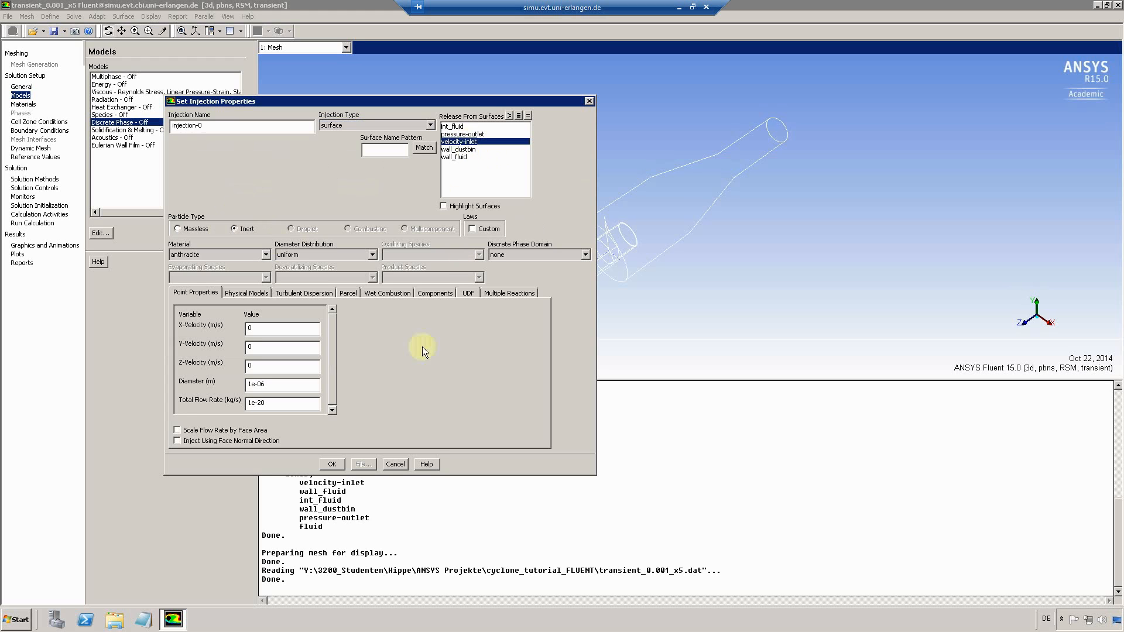
Try the rosin-rammler diameter distribution for the injection and return it to uniform.
click(370, 254)
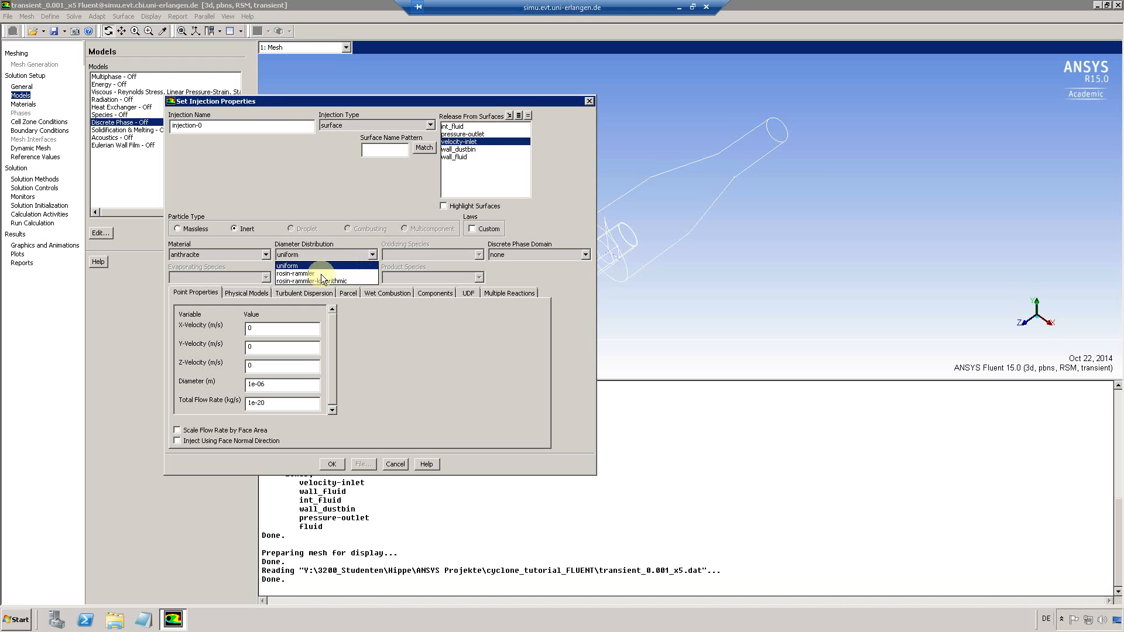
click(299, 275)
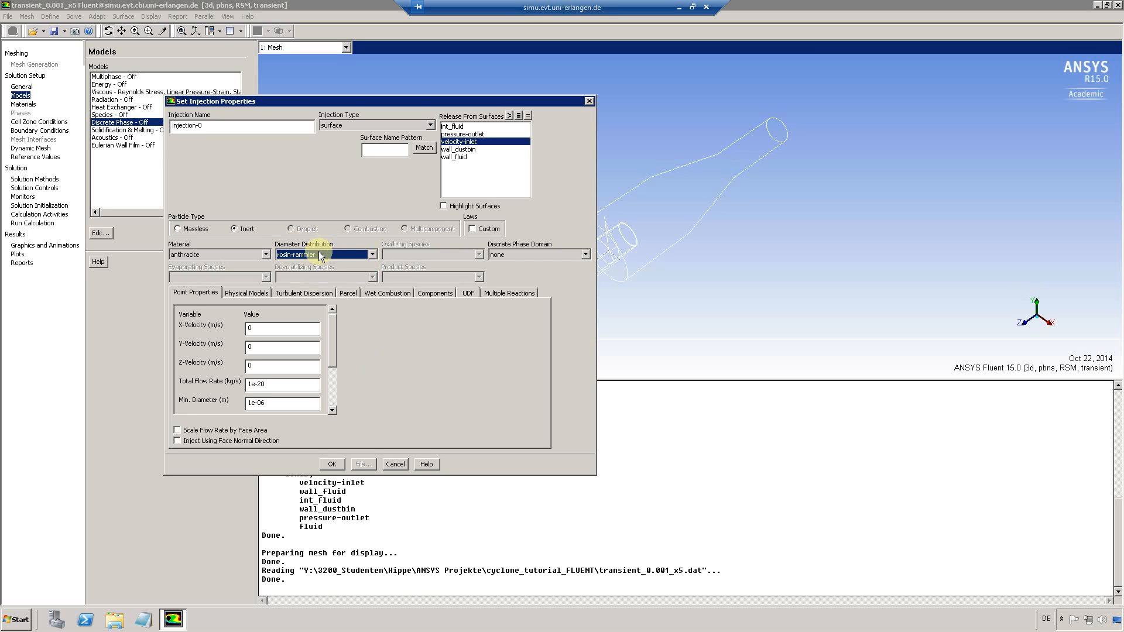
click(319, 255)
click(298, 265)
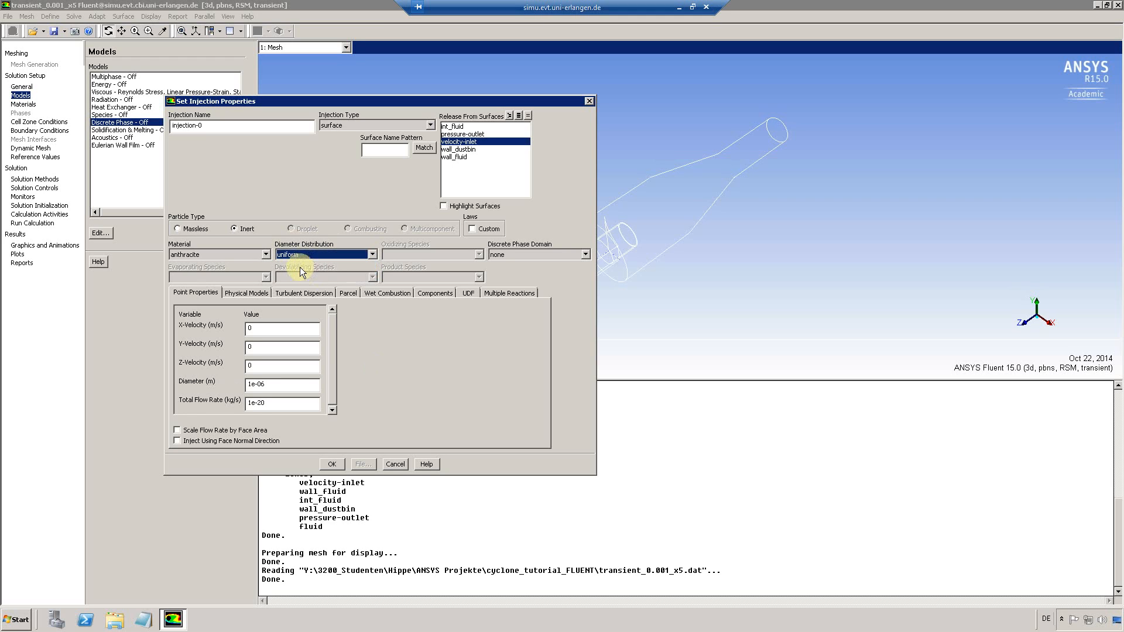
Scale the injection's flow rate by face area, inject along the face normal direction, and set the velocity magnitude to 12.69 m/s.
click(227, 433)
click(228, 443)
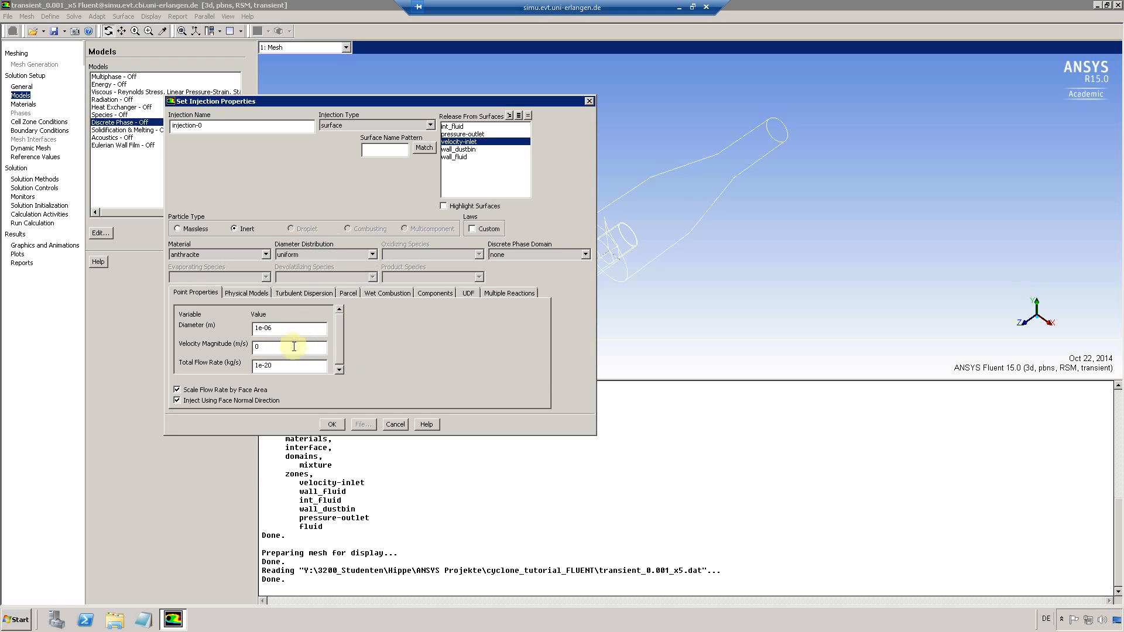
drag(281, 345, 246, 345)
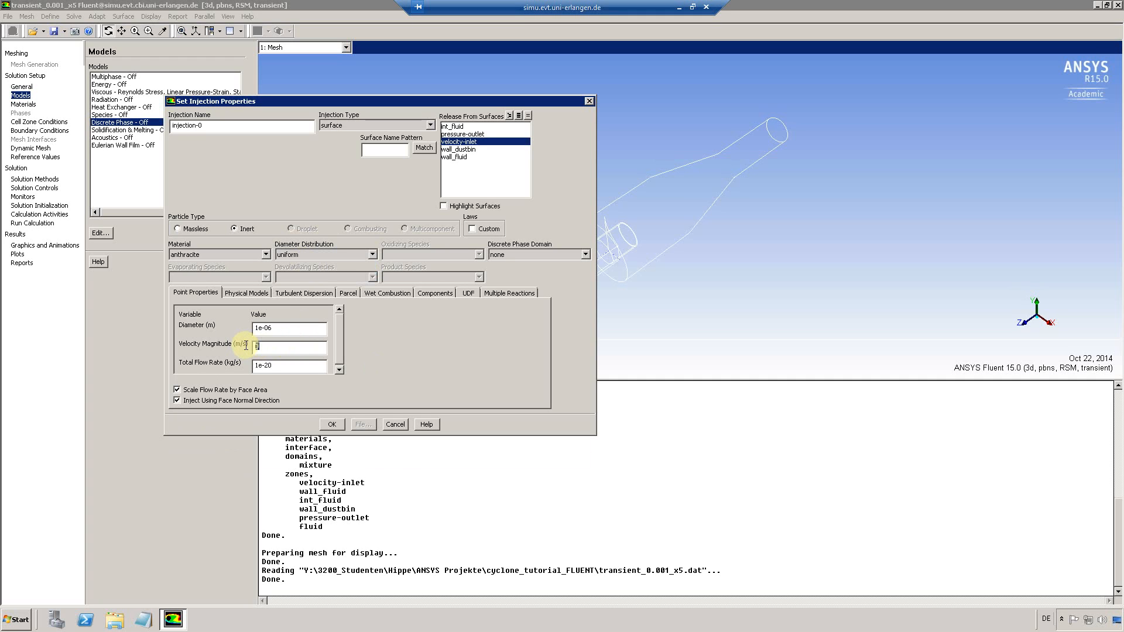
text(12.69)
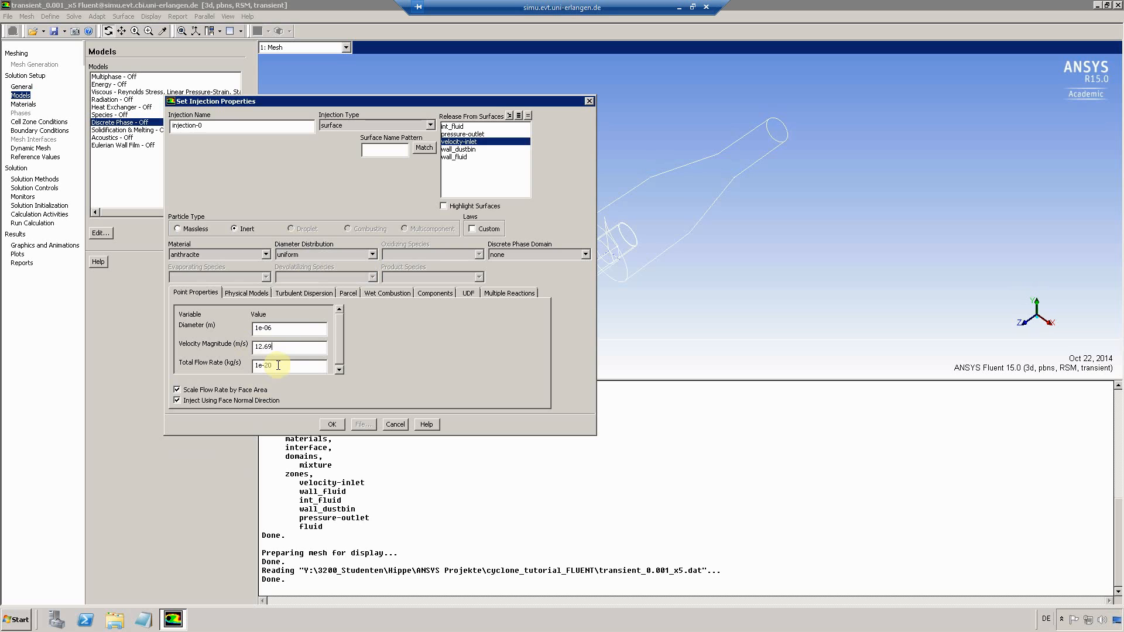
Check the injection's remaining property pages, then accept the injection and the Discrete Phase model settings.
click(247, 292)
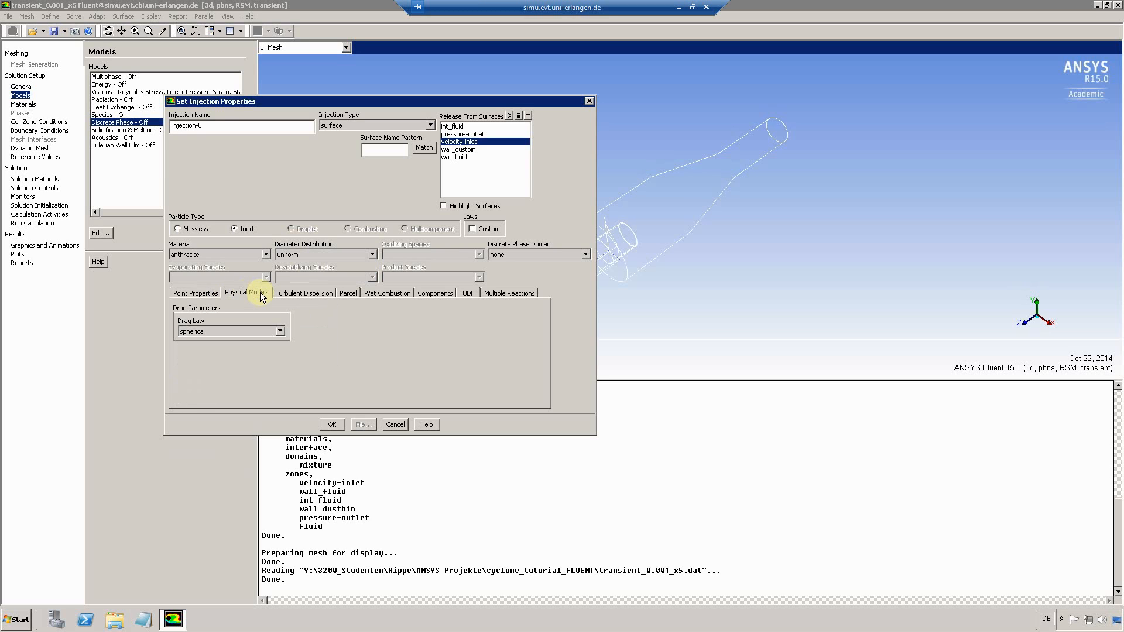
click(318, 293)
click(350, 292)
click(433, 293)
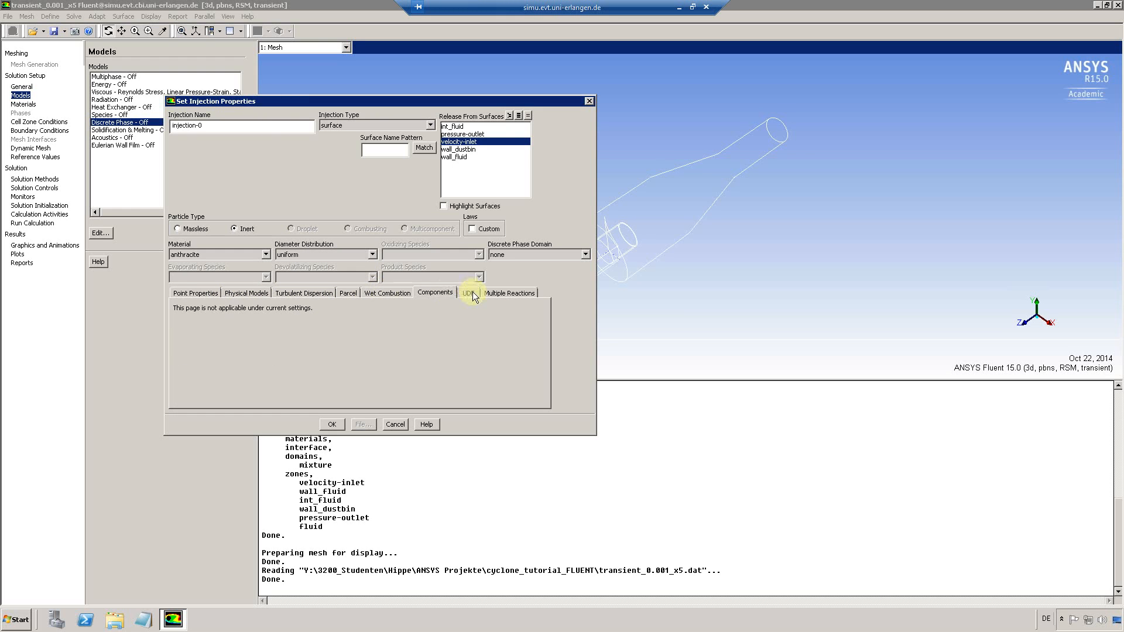
click(509, 293)
click(176, 293)
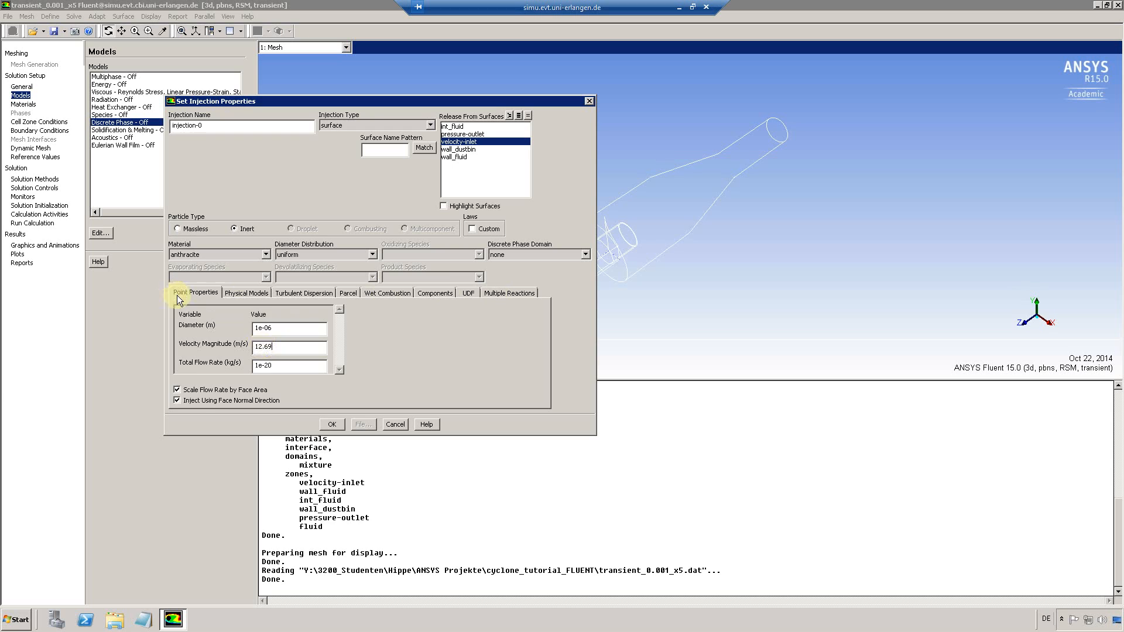
click(331, 424)
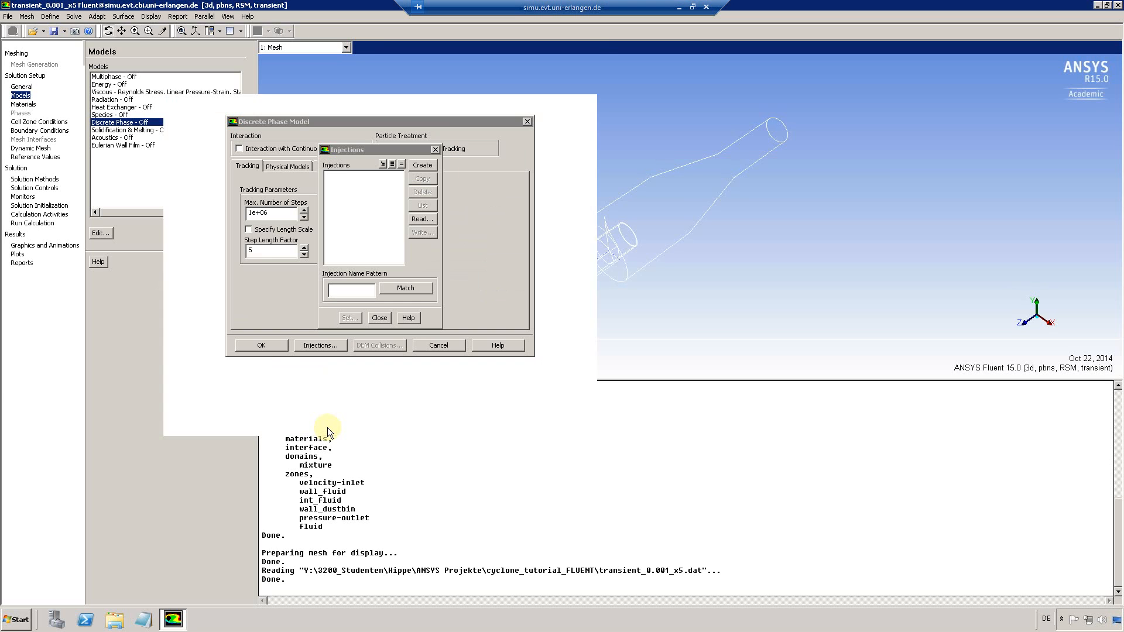
click(374, 318)
click(272, 347)
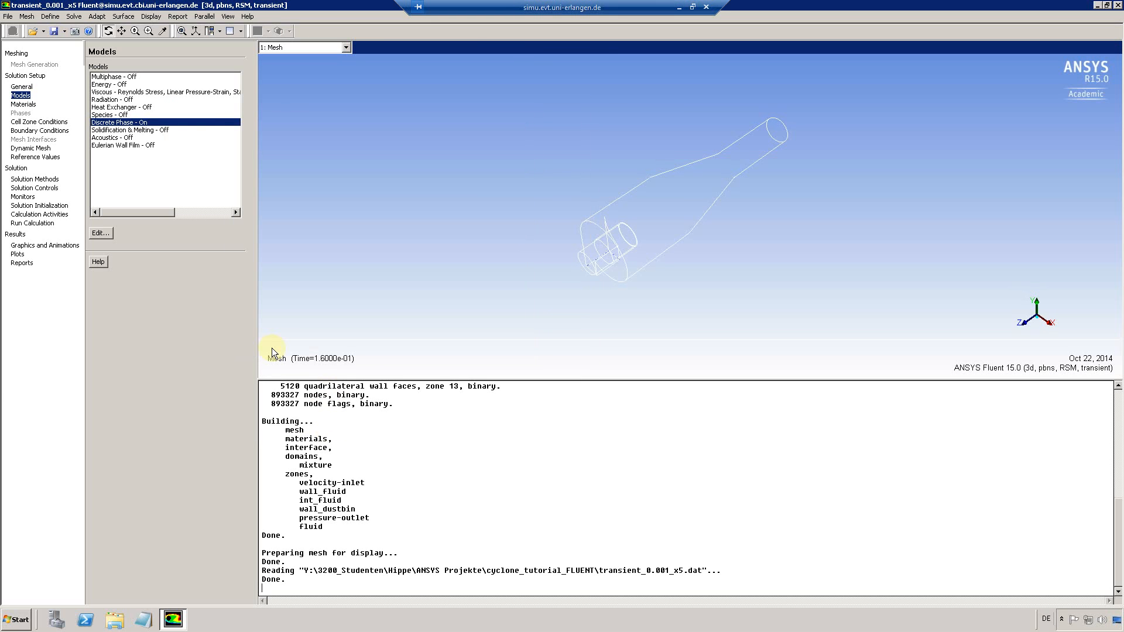
Set the density of the anthracite inert-particle material to a constant 2770 kg/m3.
click(28, 105)
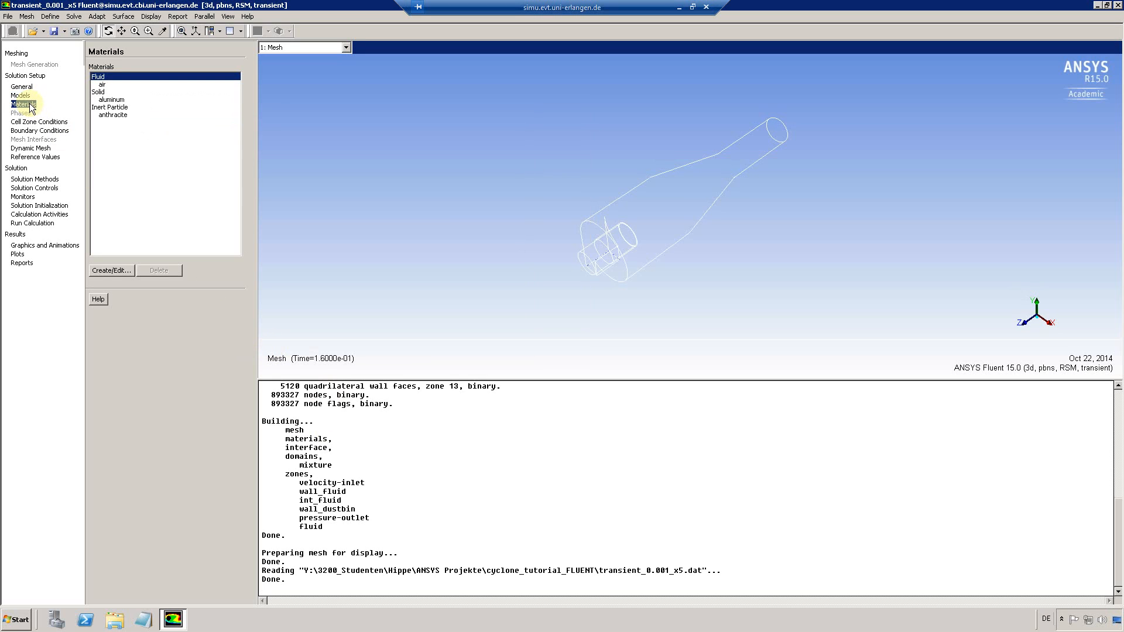
click(115, 117)
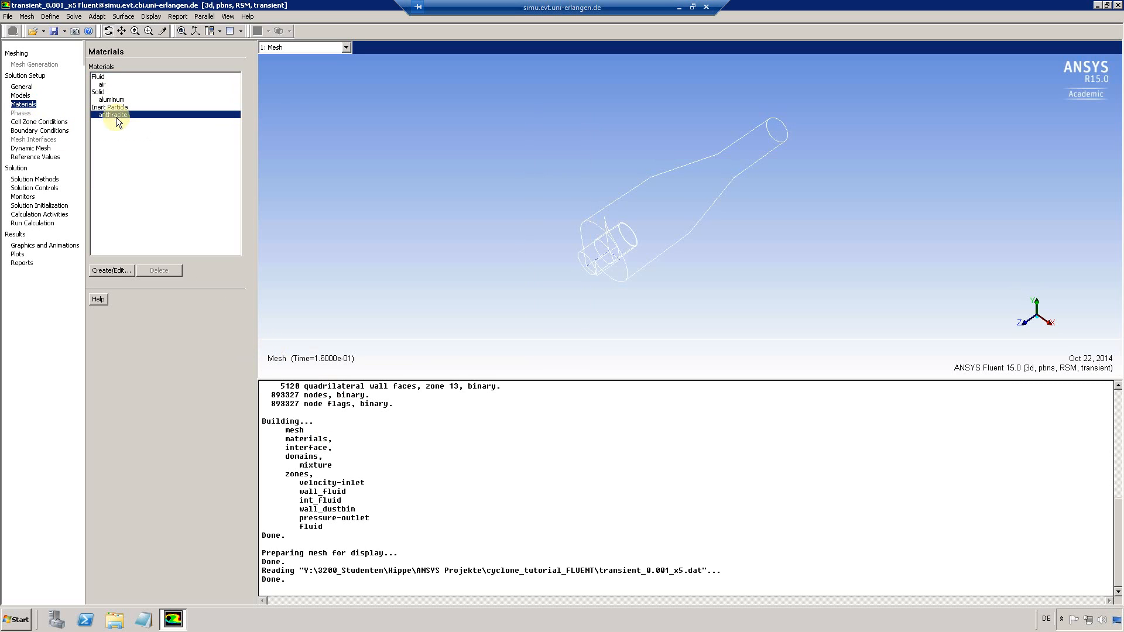
click(111, 271)
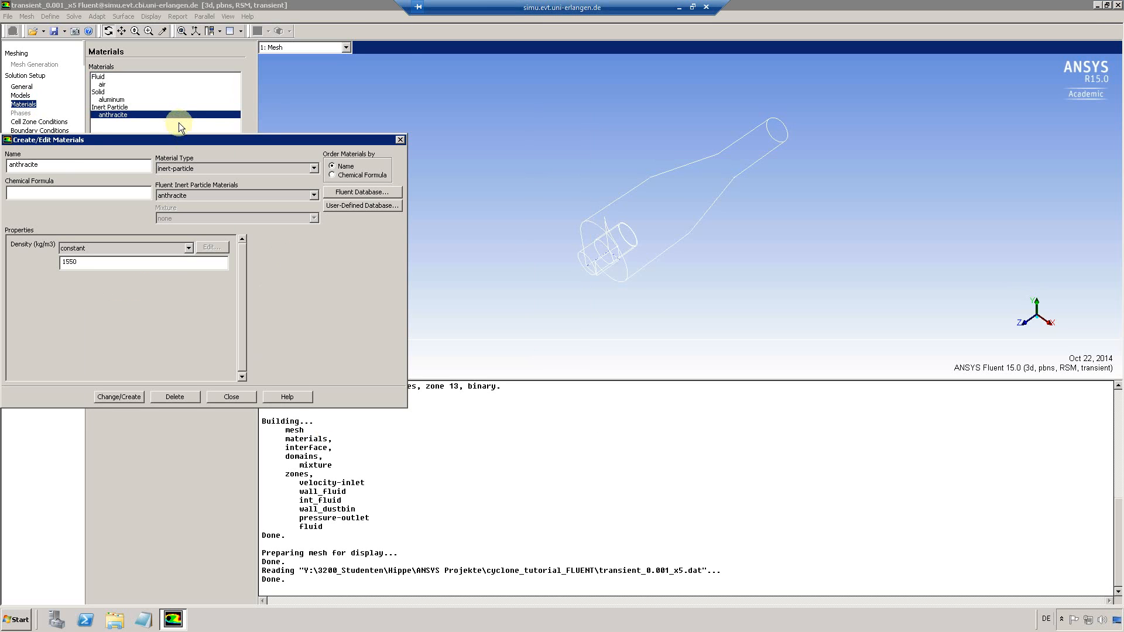
drag(175, 140, 372, 133)
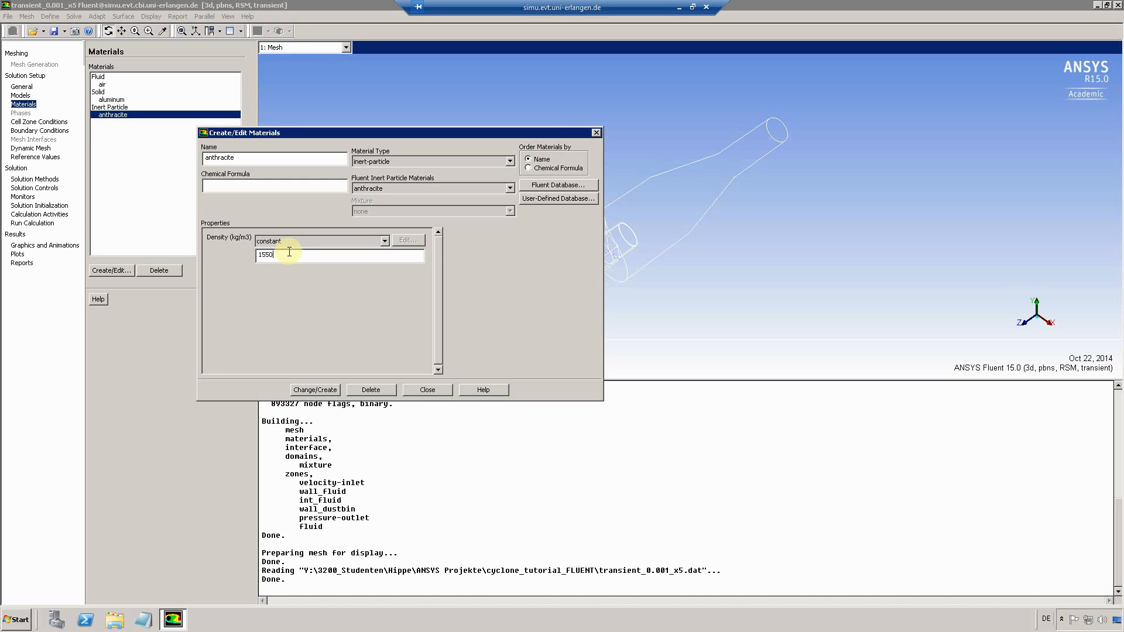
drag(289, 252, 239, 258)
text(2770)
click(412, 389)
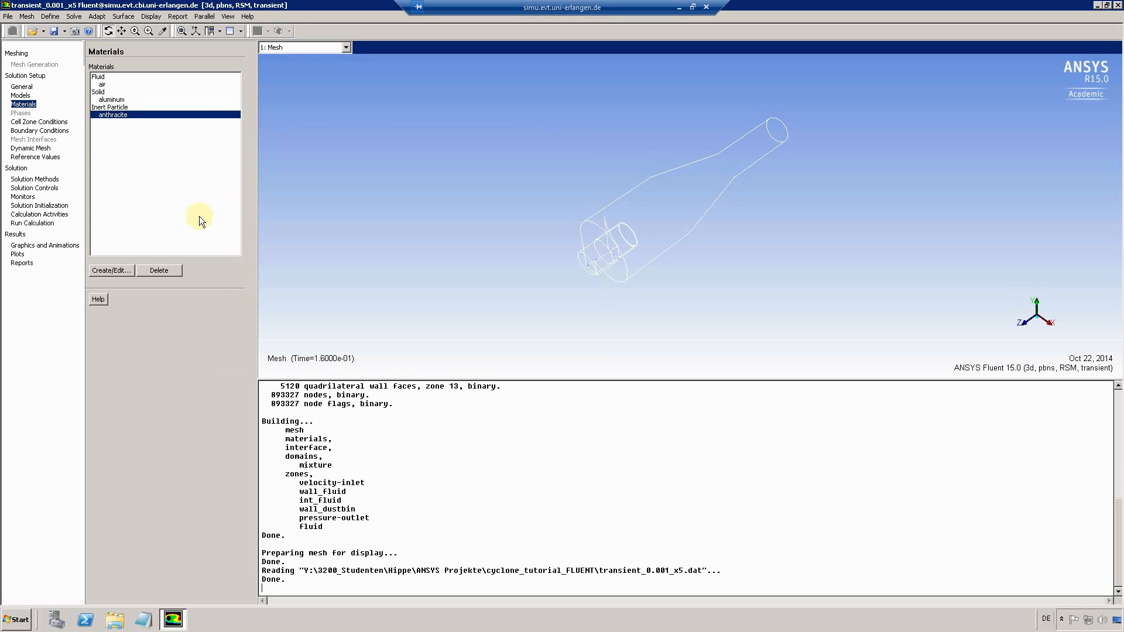
Check the discrete phase boundary condition of the wall_fluid zone and accept its settings.
click(41, 130)
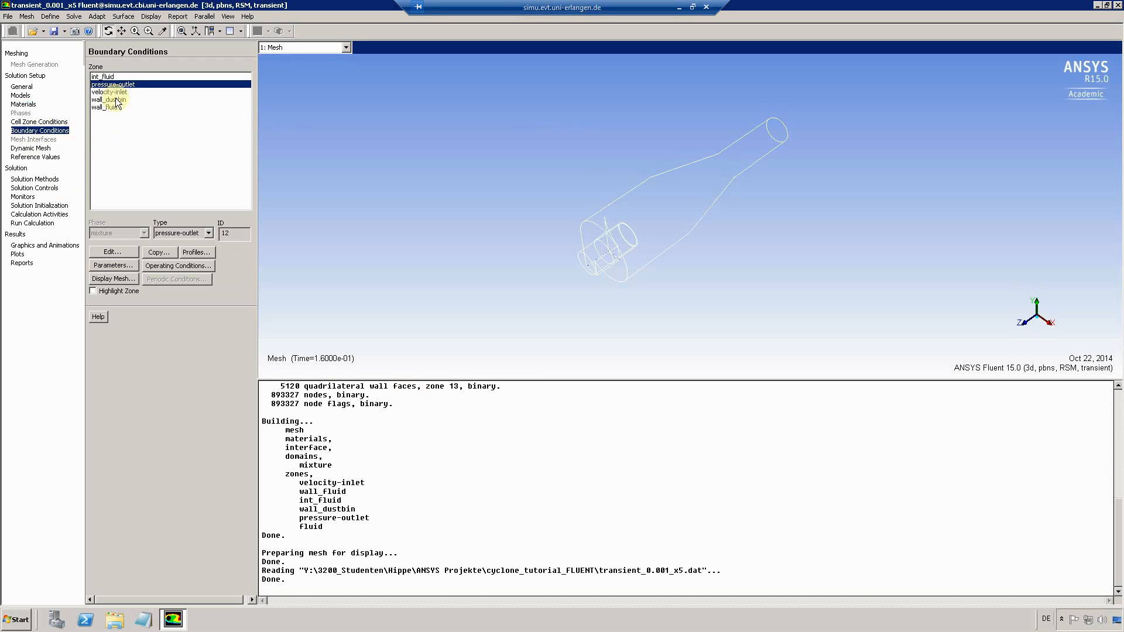
click(114, 107)
click(113, 251)
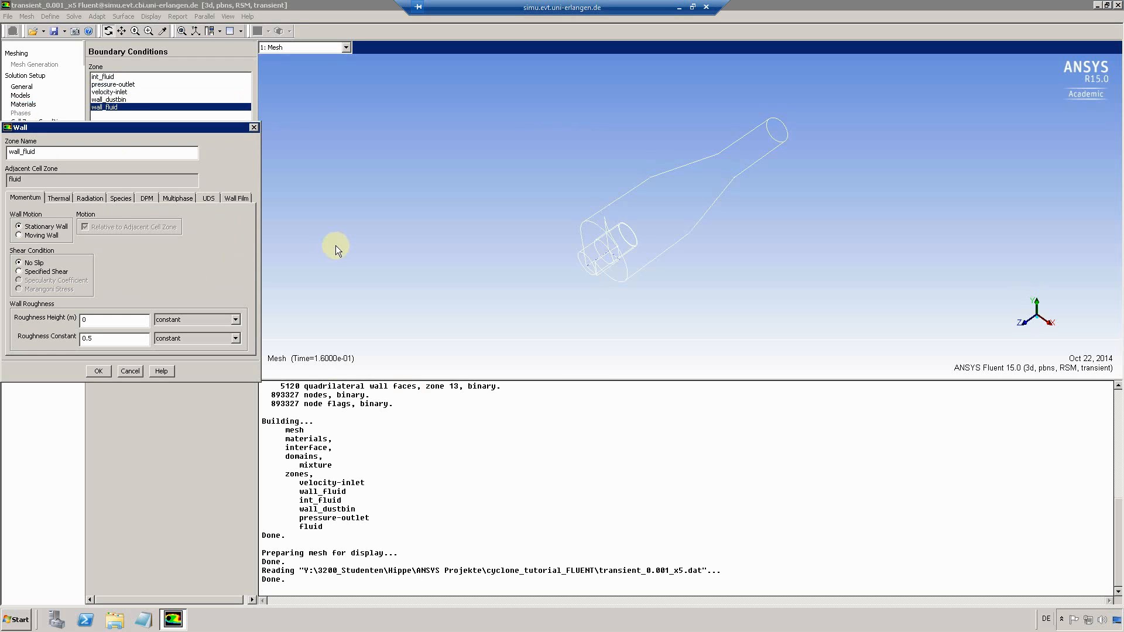
click(146, 198)
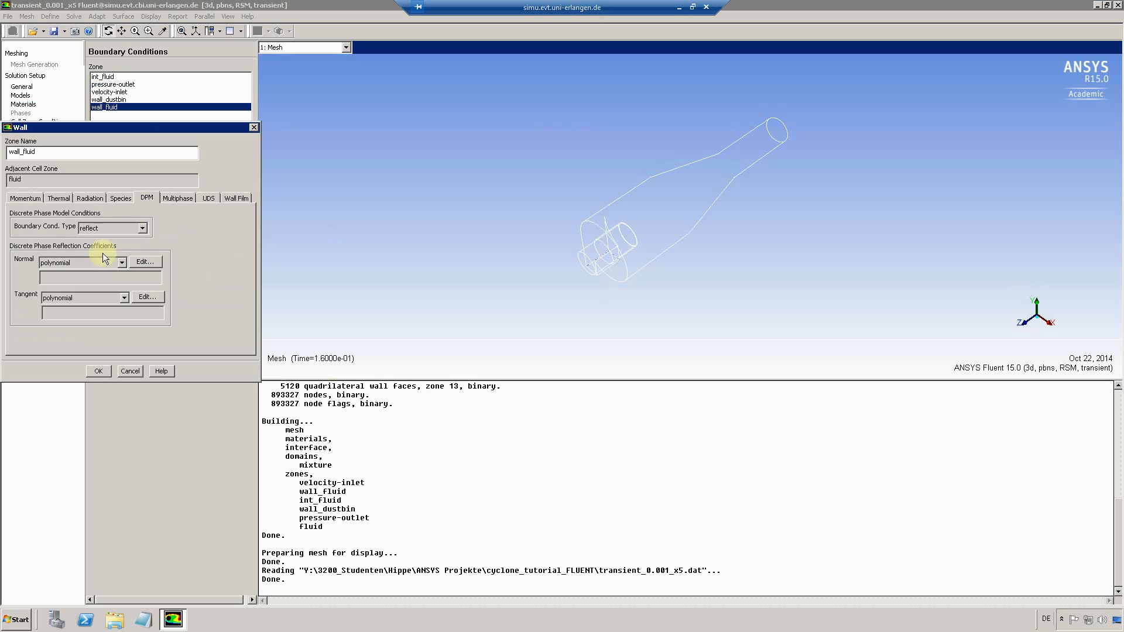
drag(155, 128, 393, 123)
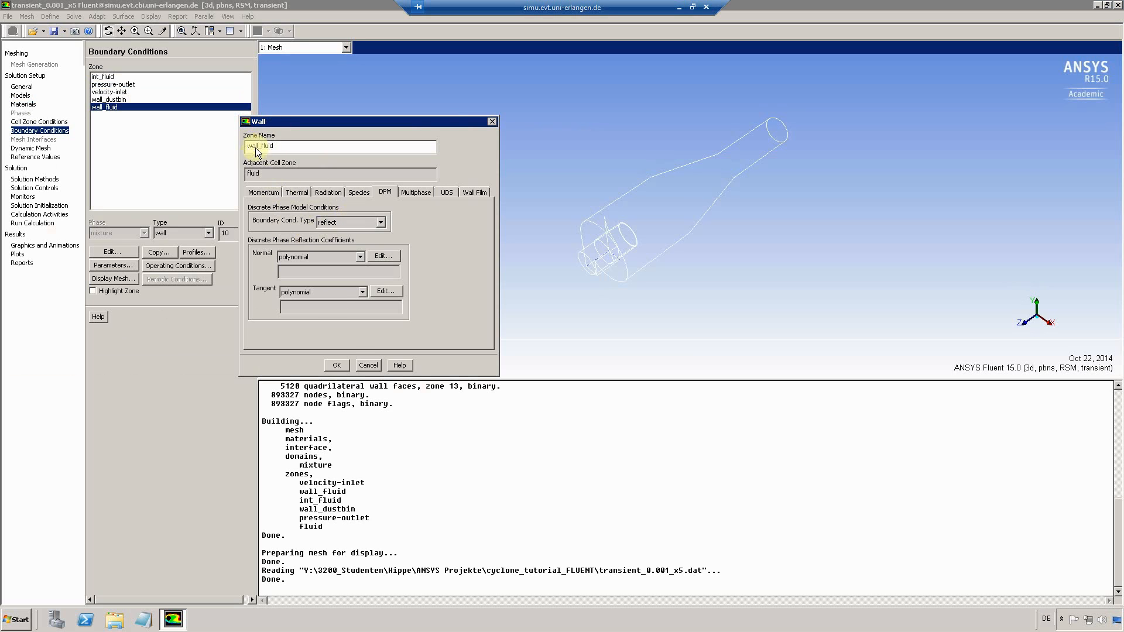
click(336, 365)
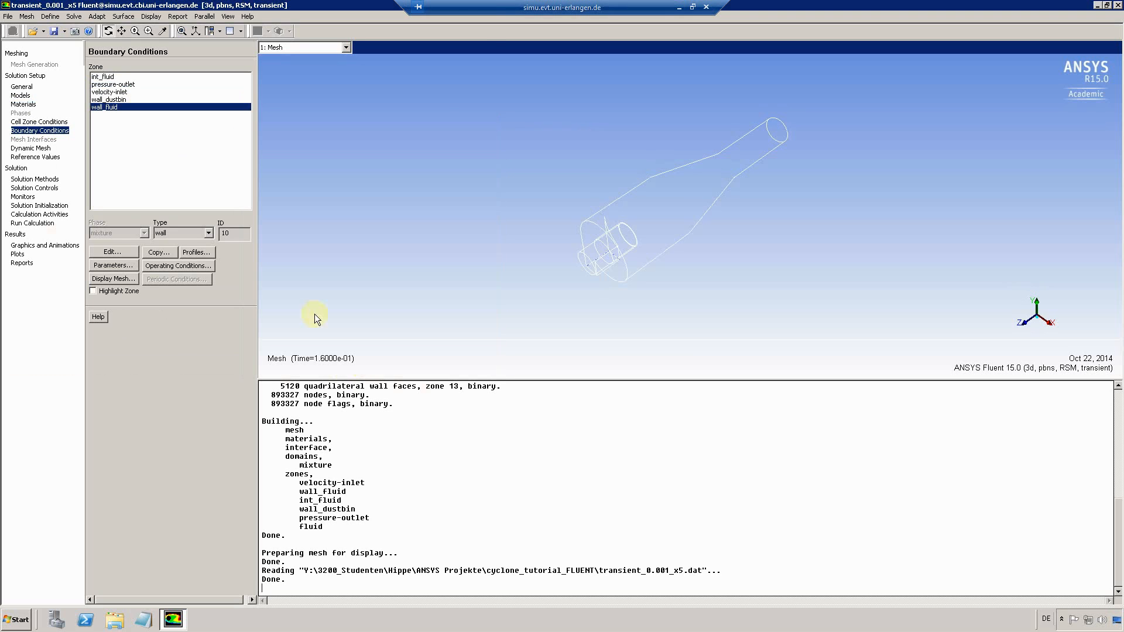
Check the discrete phase boundary condition of the pressure-outlet zone and accept its settings.
click(120, 83)
click(112, 253)
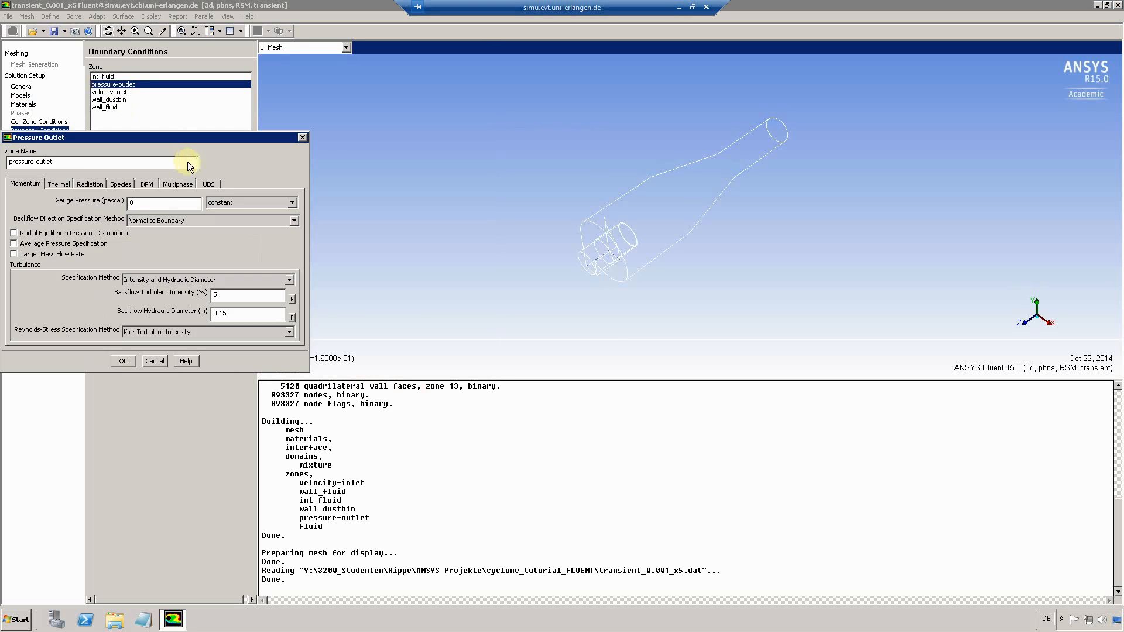
click(148, 183)
drag(178, 142, 389, 155)
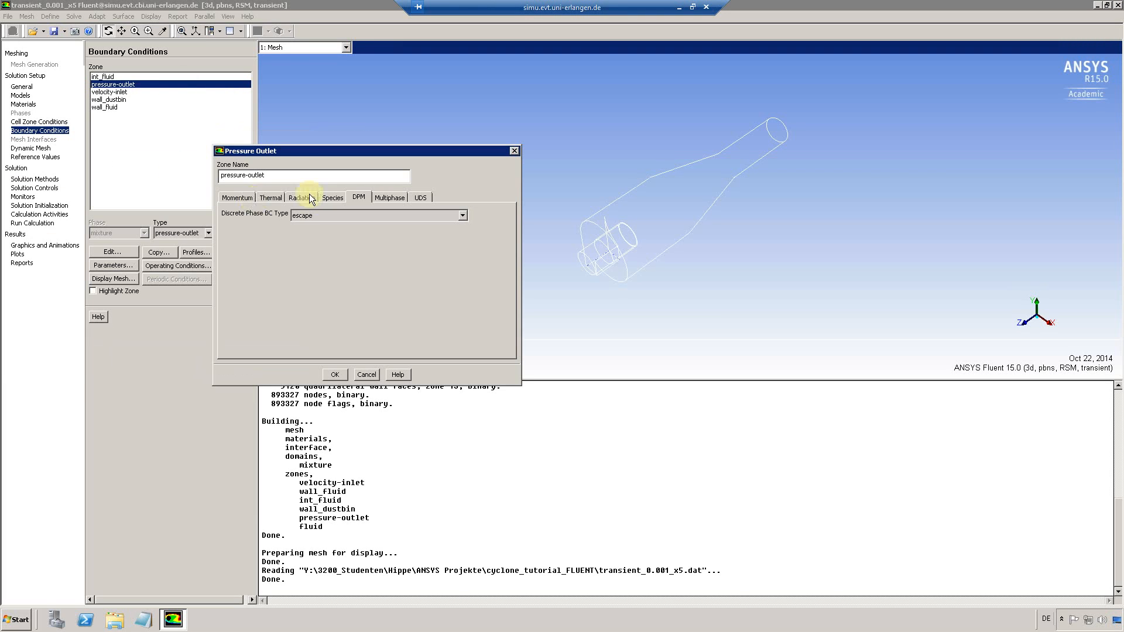
click(342, 374)
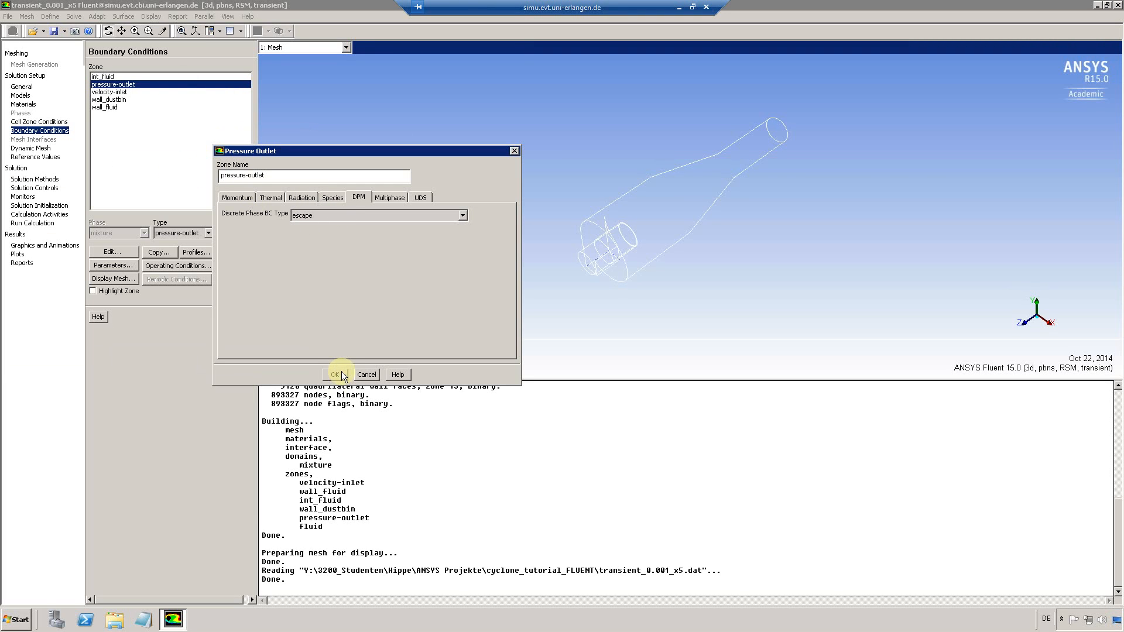
Set the discrete phase boundary condition of the wall_dustbin zone to trap.
click(114, 100)
click(112, 253)
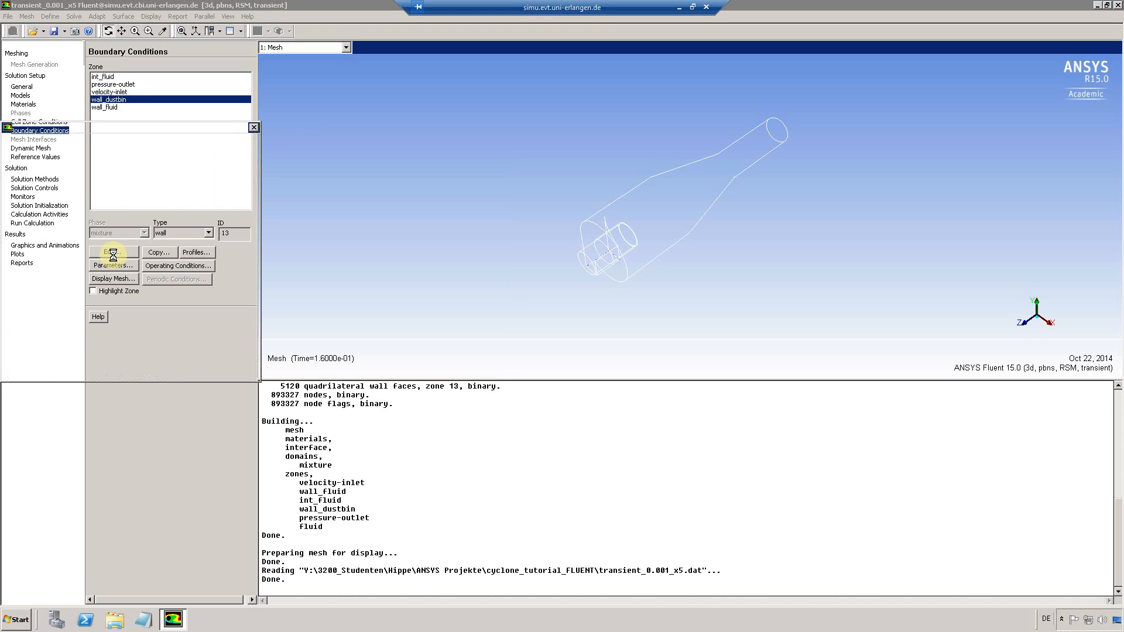
drag(155, 127, 420, 153)
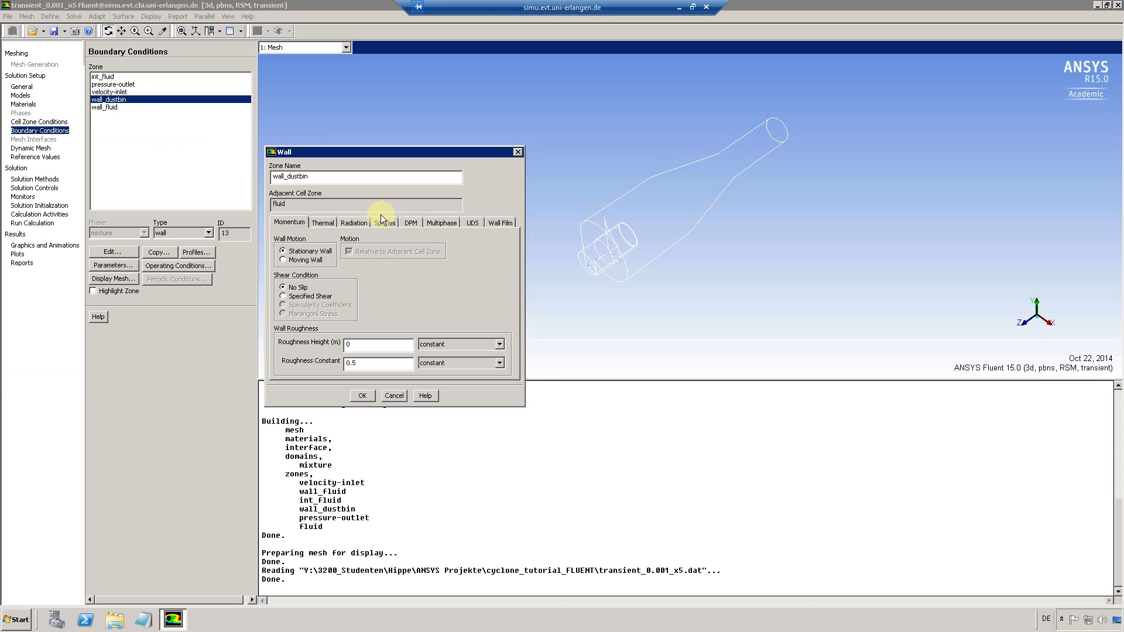
click(412, 223)
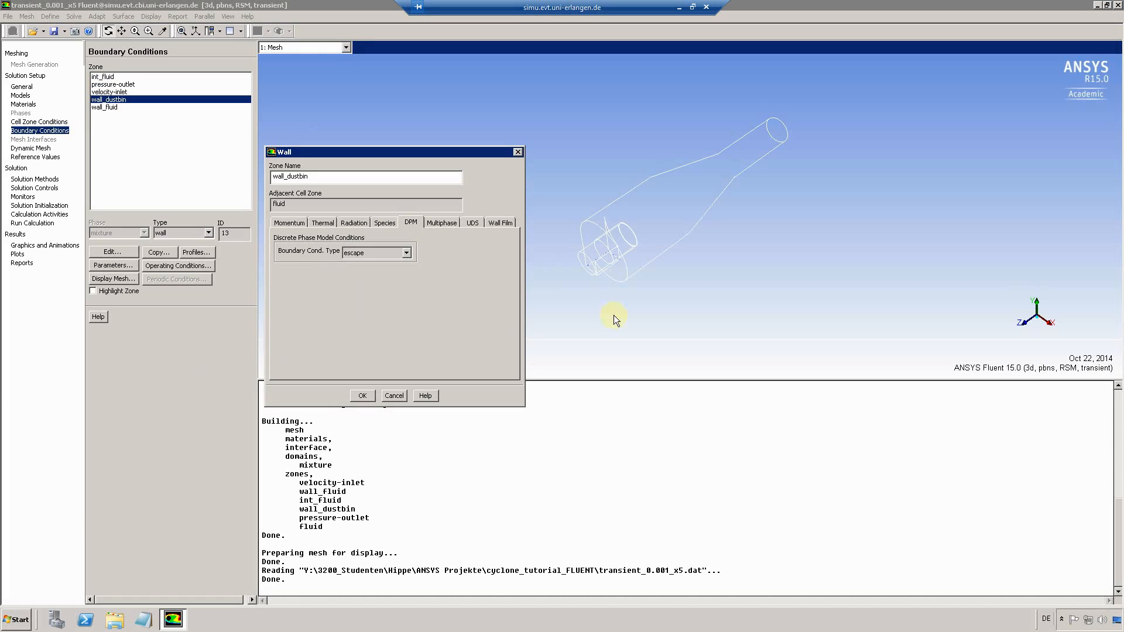
drag(661, 277, 781, 161)
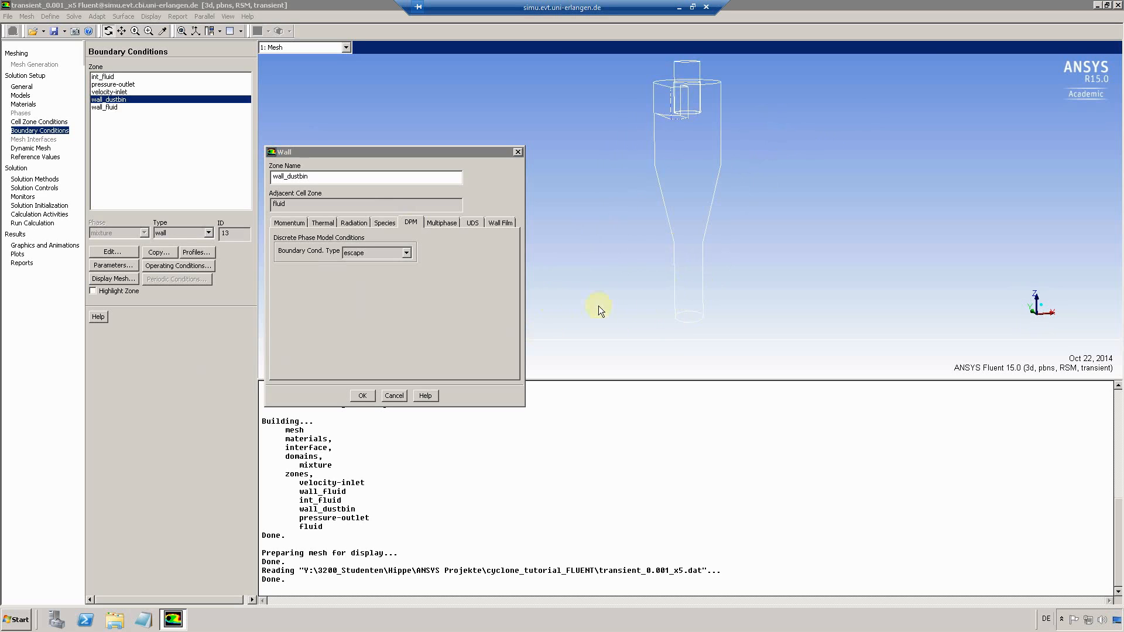
click(406, 254)
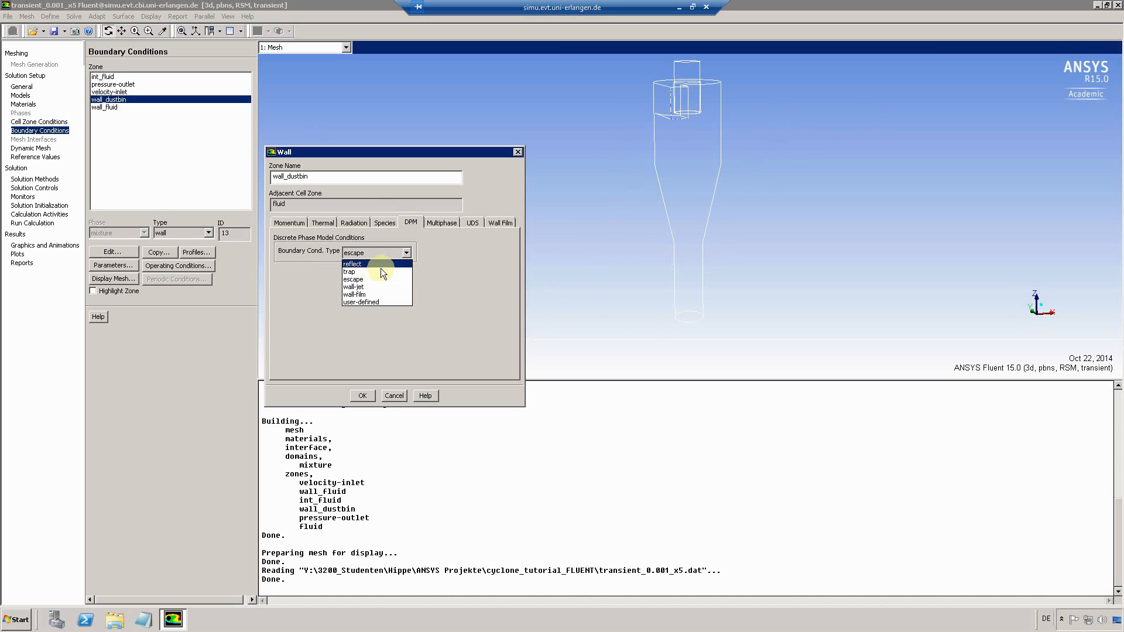
click(373, 272)
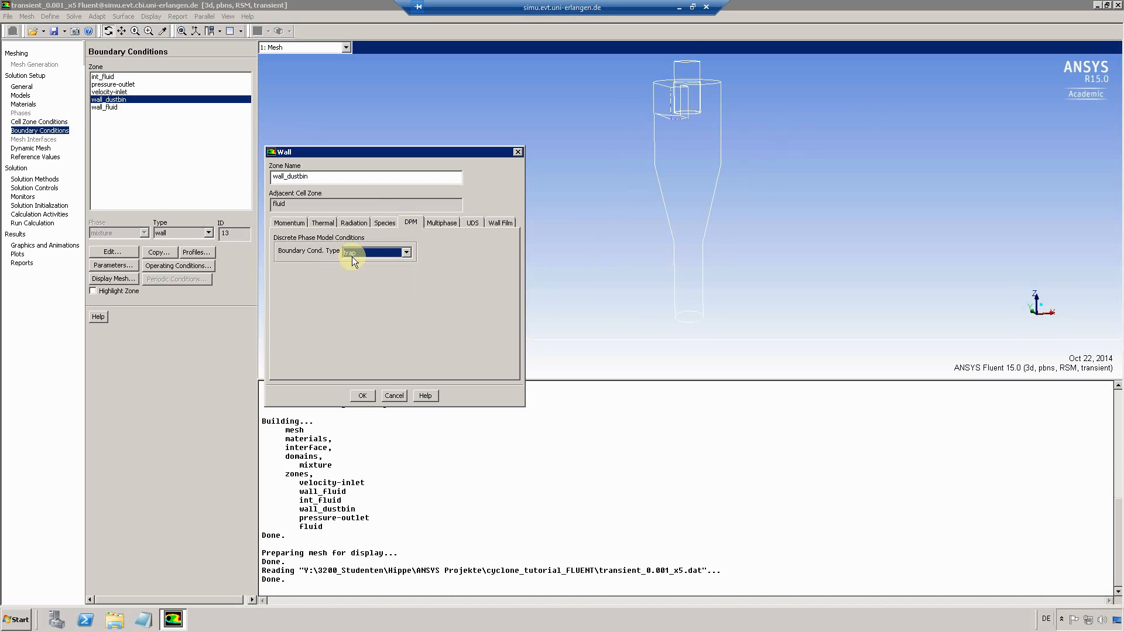
click(364, 395)
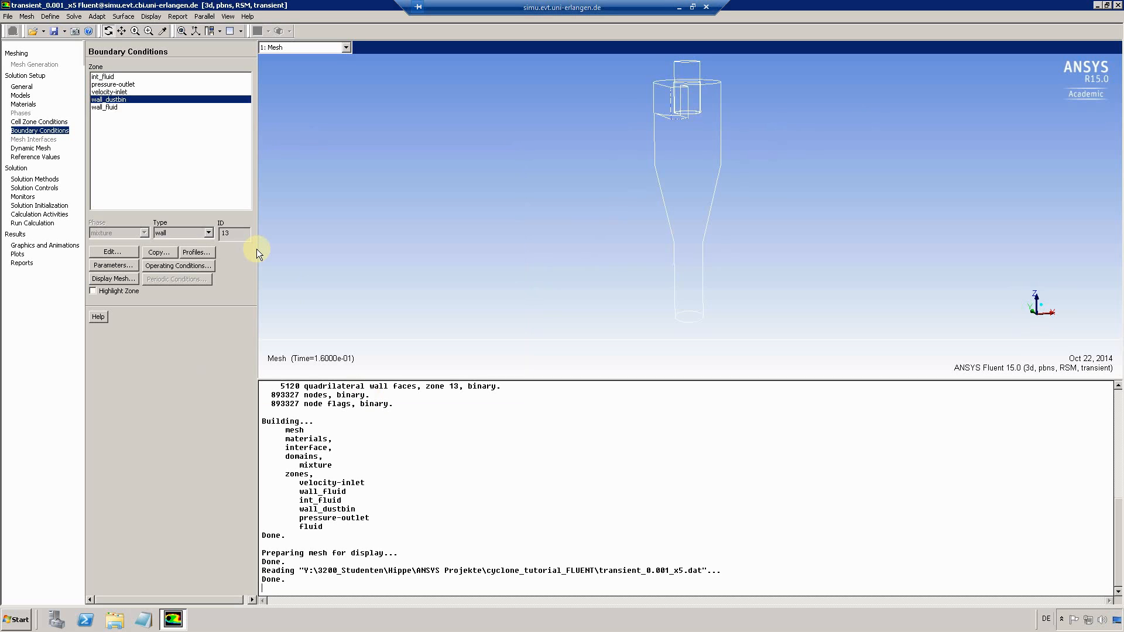
Open the particle tracks setup and choose injection-0 as the injection to release from.
click(30, 244)
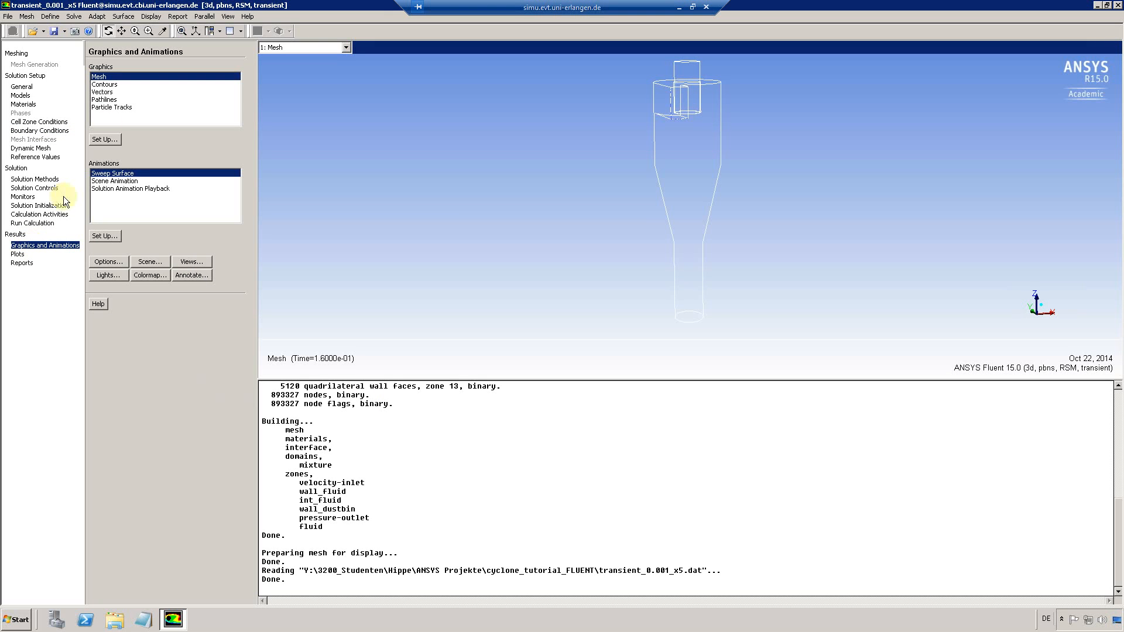
click(107, 99)
click(114, 106)
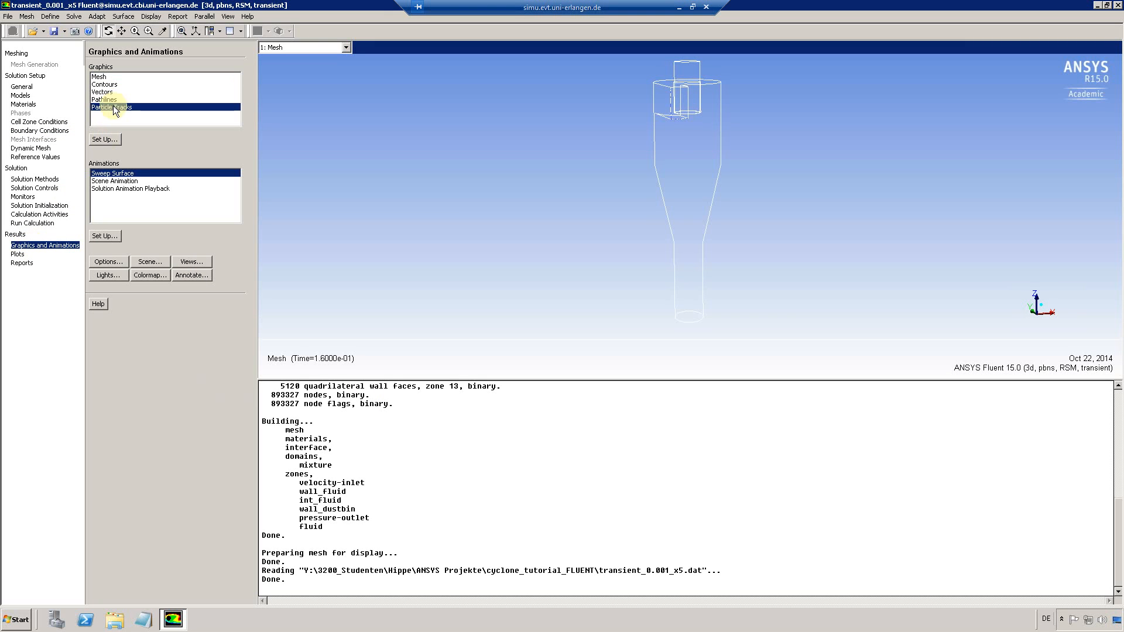
click(99, 140)
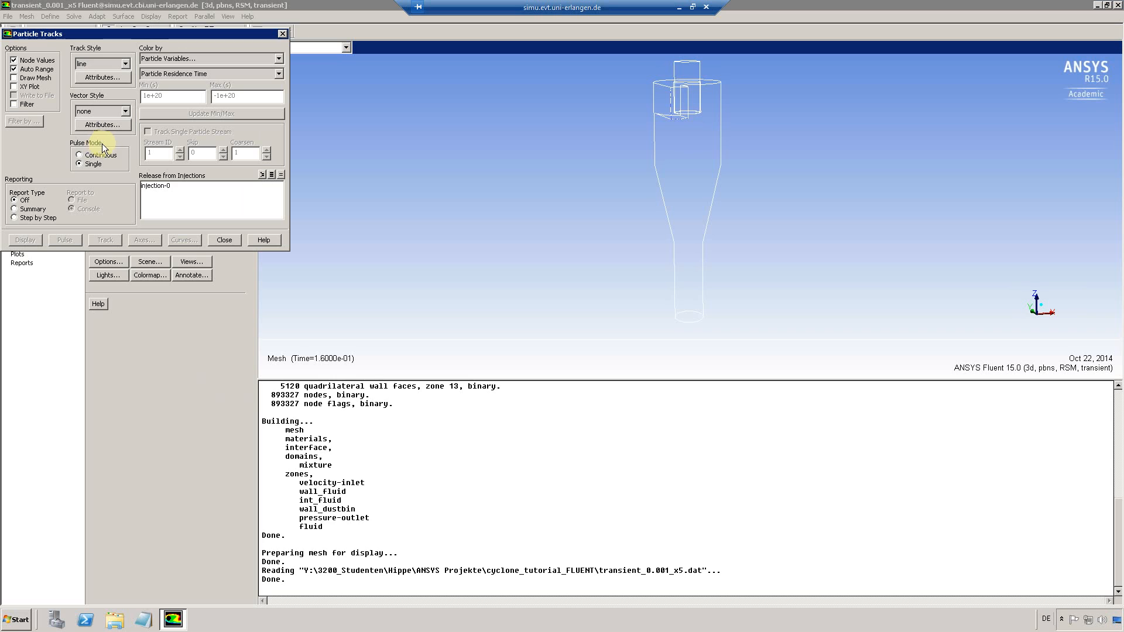
click(163, 185)
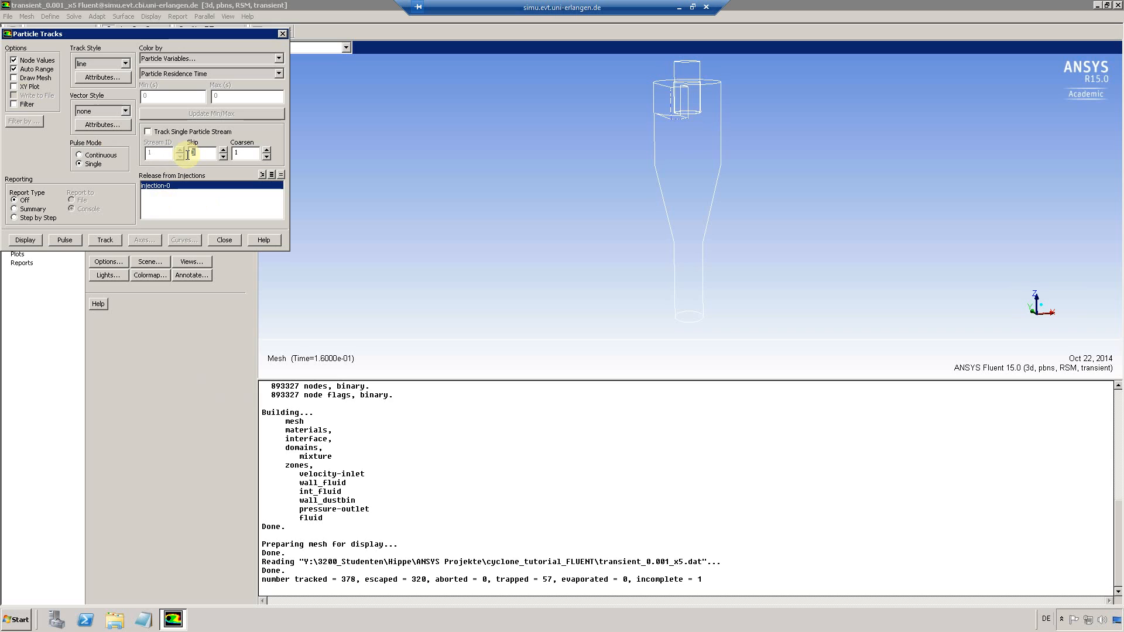
Set the particle tracks' skip to 20 and coarsen to 100, and include the outline mesh in the plot.
text(20)
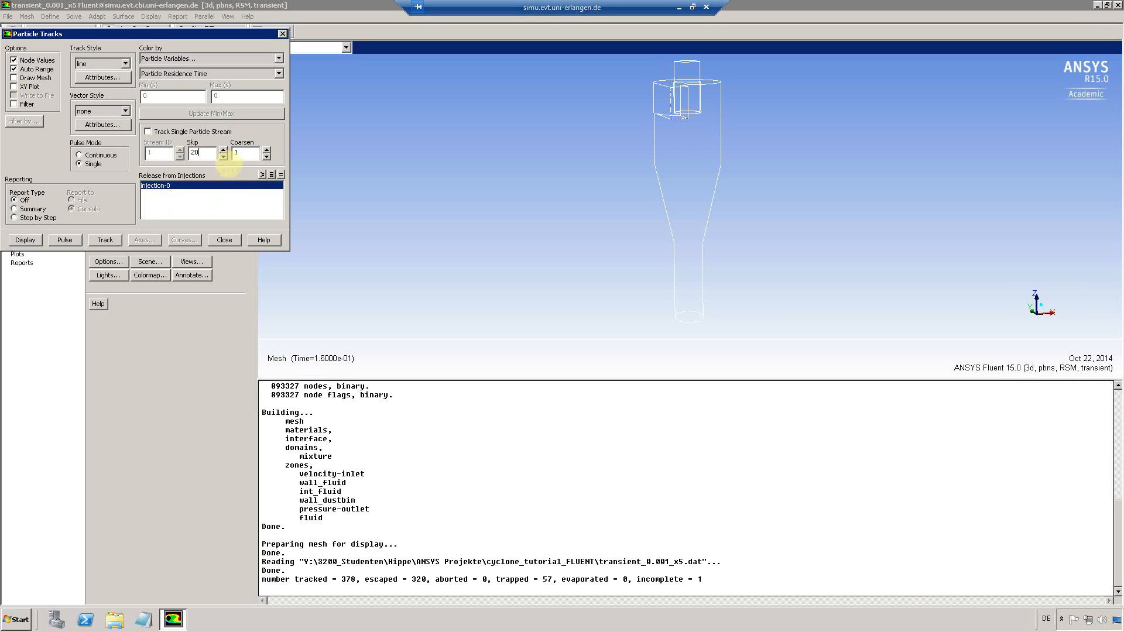
click(250, 154)
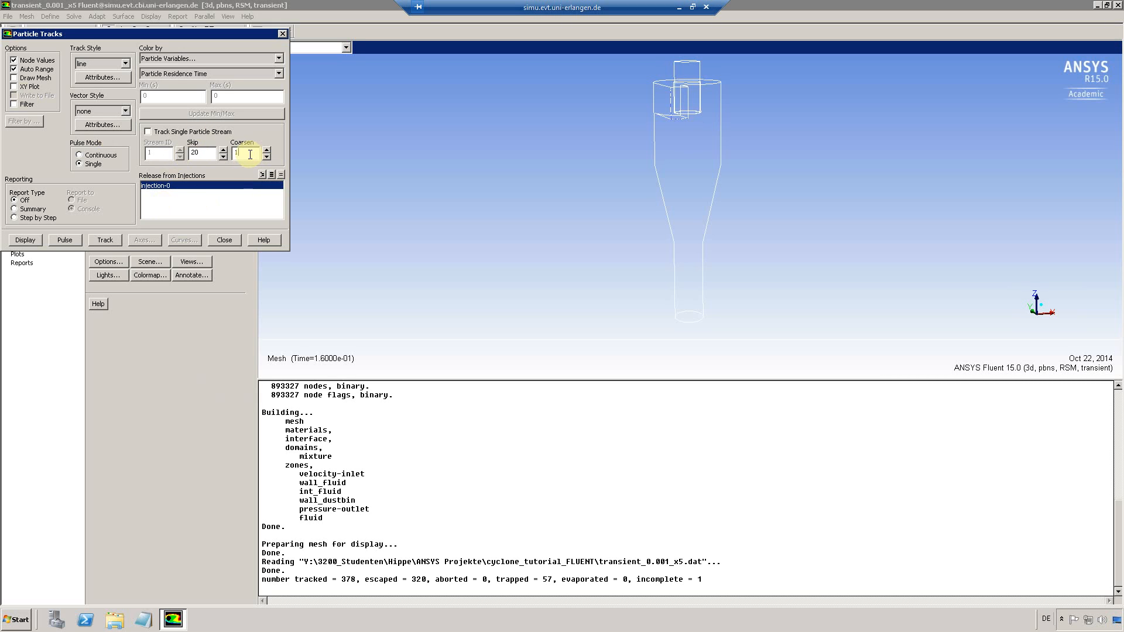
text(00)
click(18, 78)
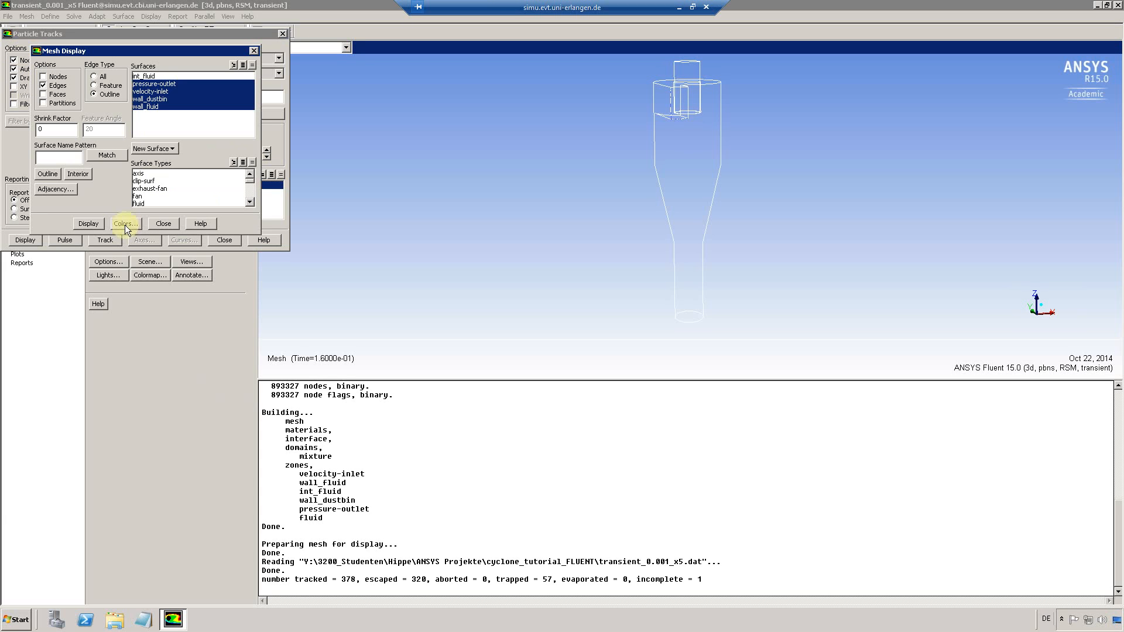
click(163, 223)
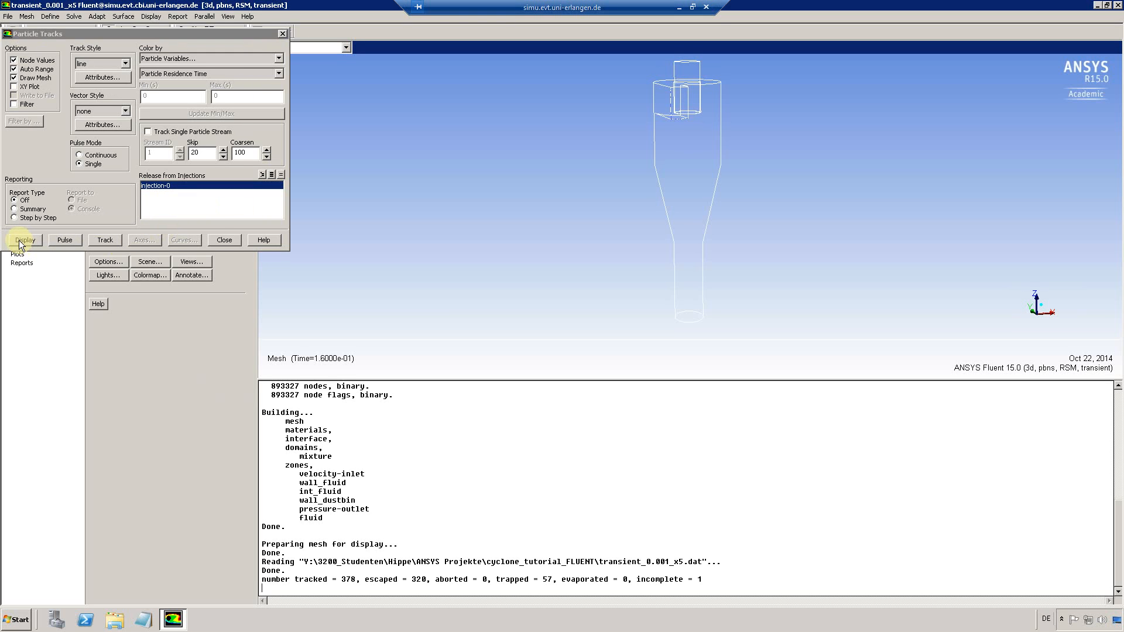
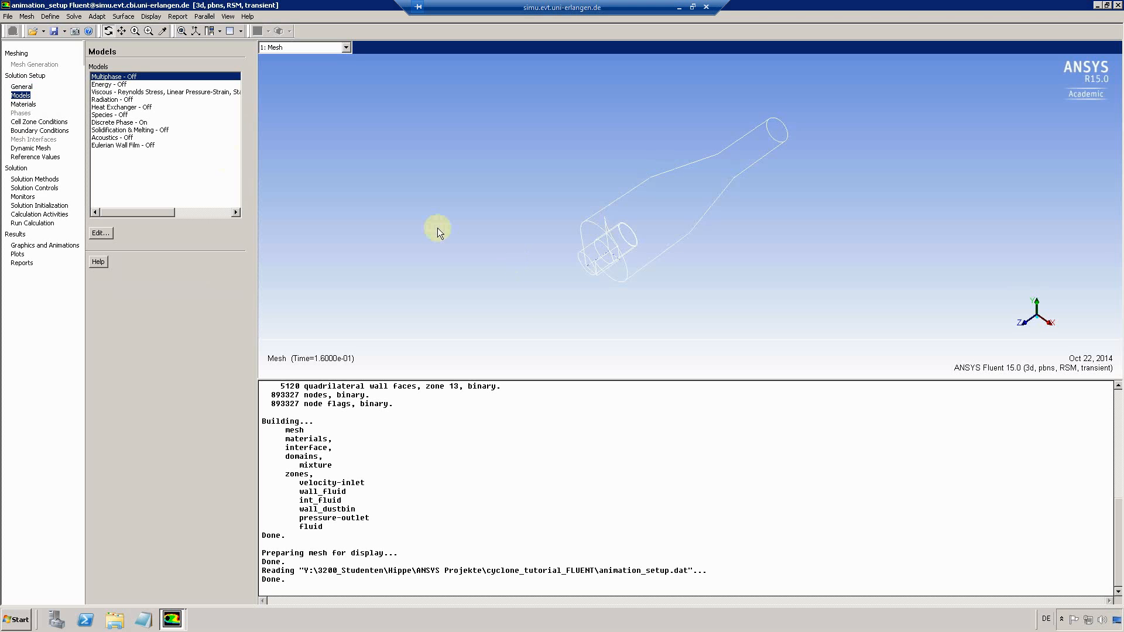
Enable unsteady particle tracking in the Discrete Phase model of the animation_setup case.
click(136, 123)
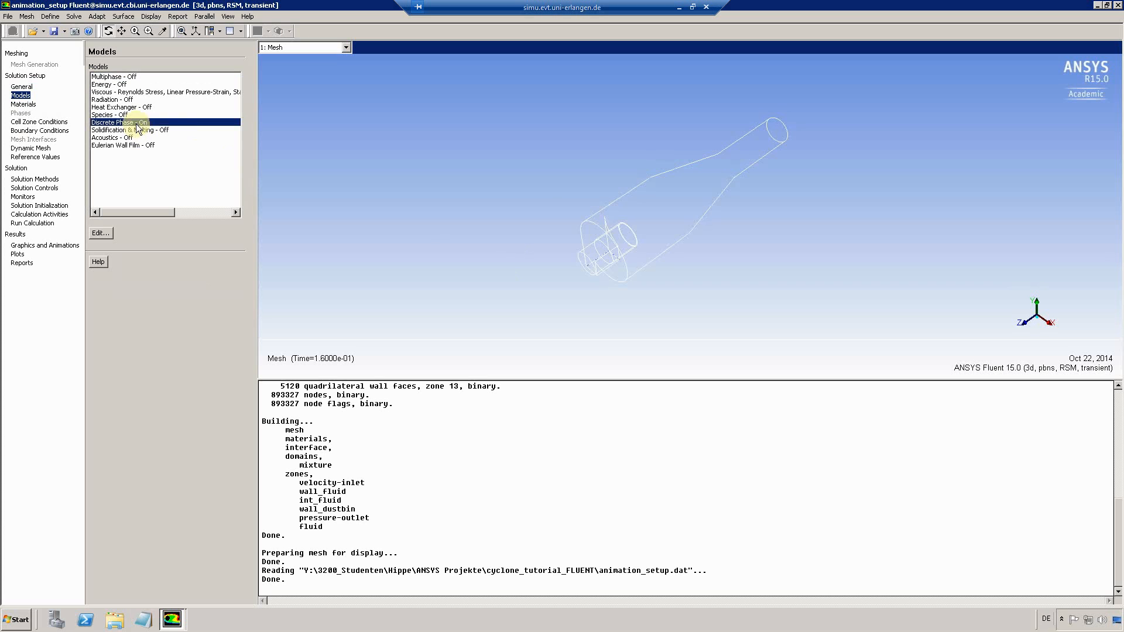
click(98, 233)
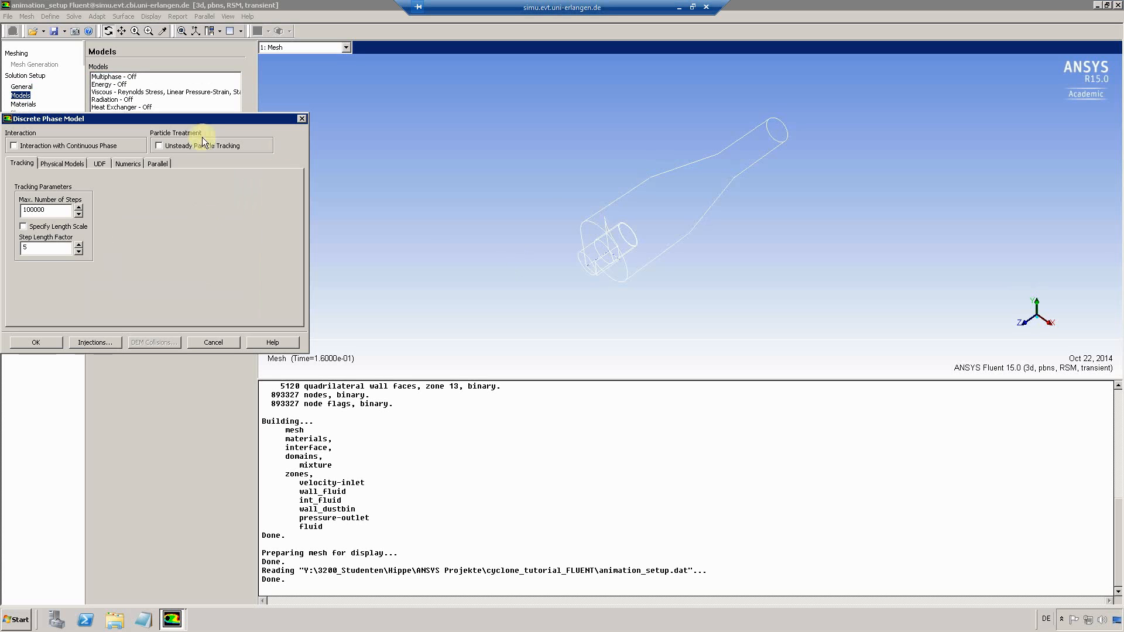
click(157, 145)
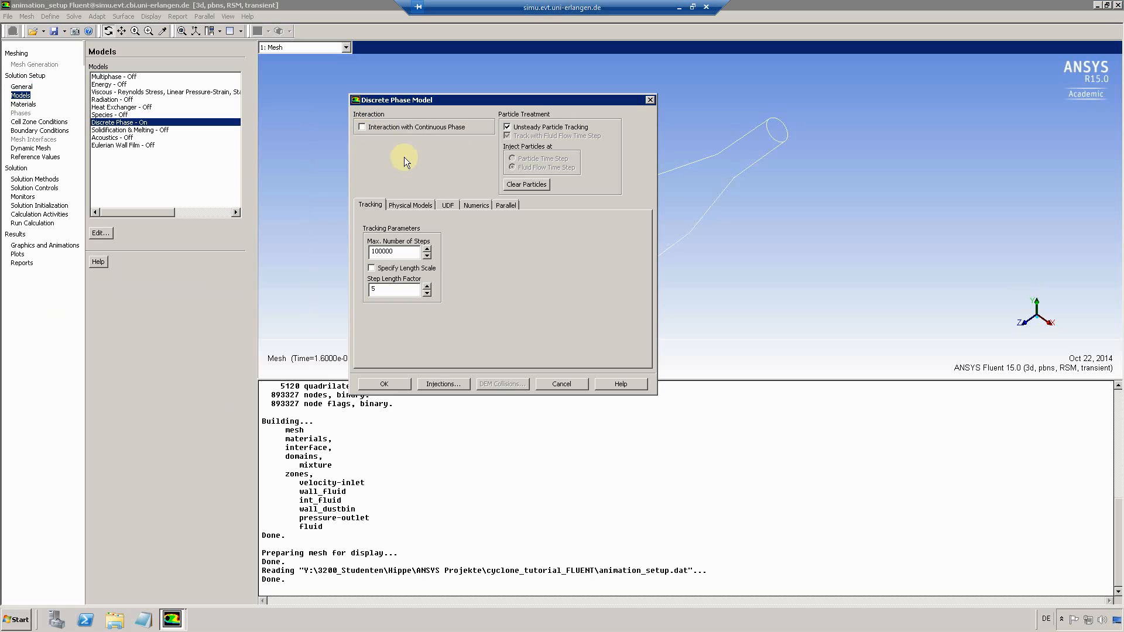
Edit injection-0 and change its diameter distribution to rosin-rammler.
click(446, 385)
click(470, 184)
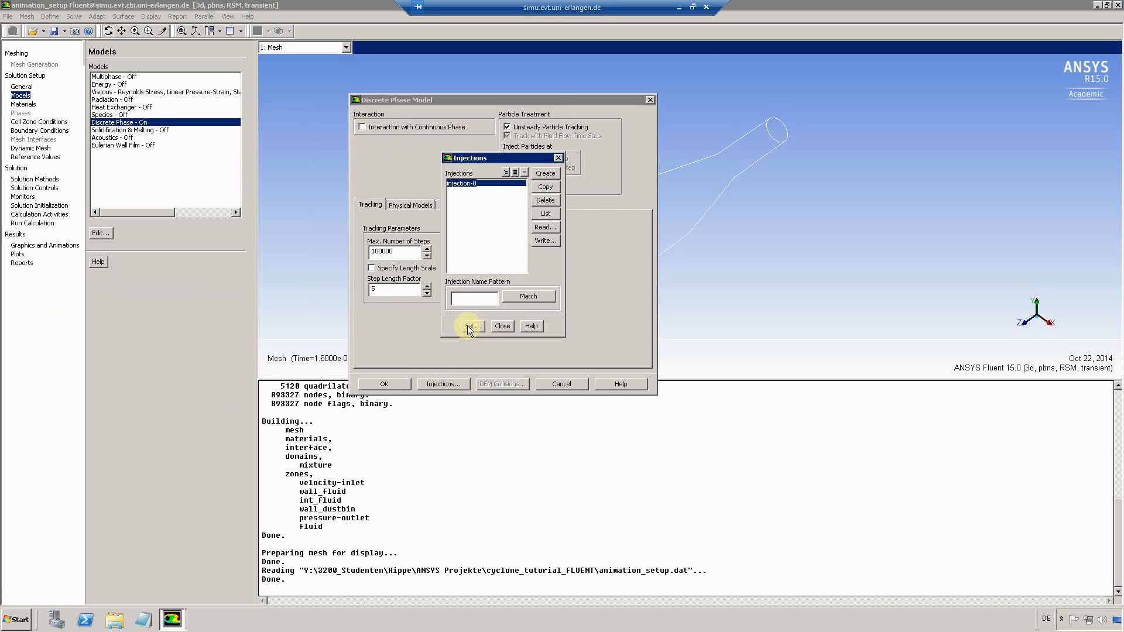
click(468, 325)
click(473, 215)
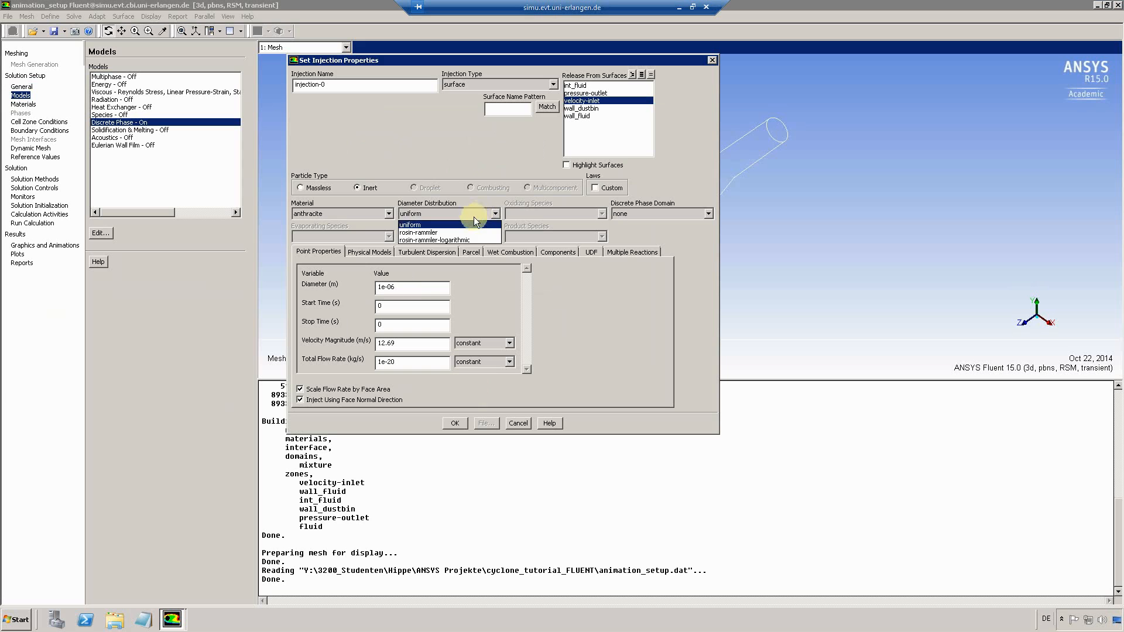
click(443, 231)
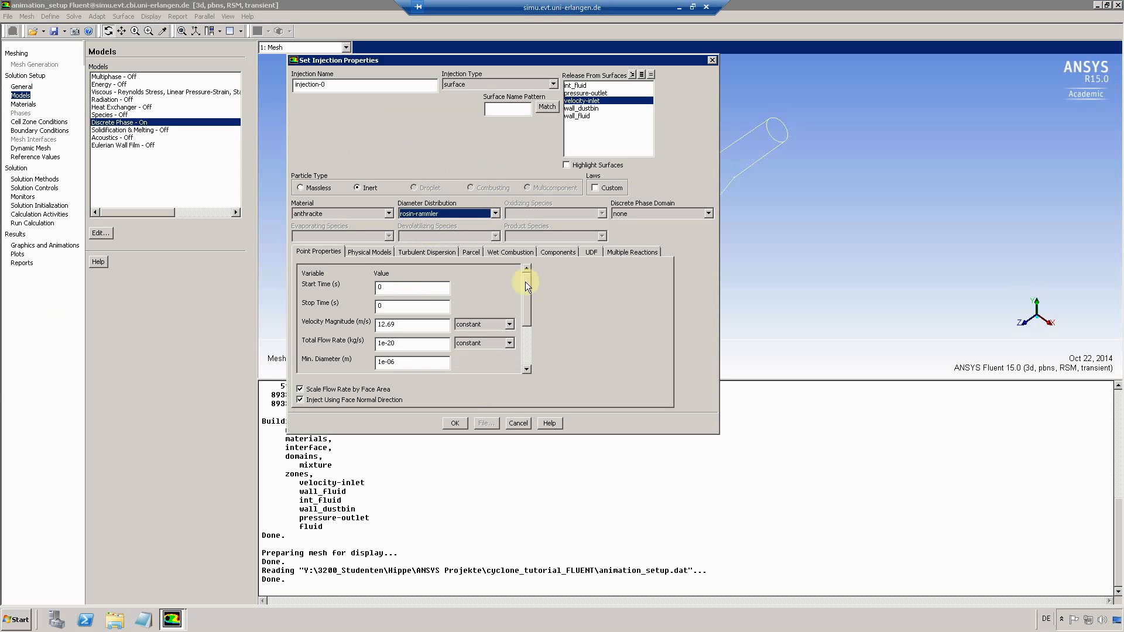
Set injection-0's maximum diameter to 10e-06 m, mean diameter to 5e-06 m and number of diameters to 3.
drag(525, 279, 525, 328)
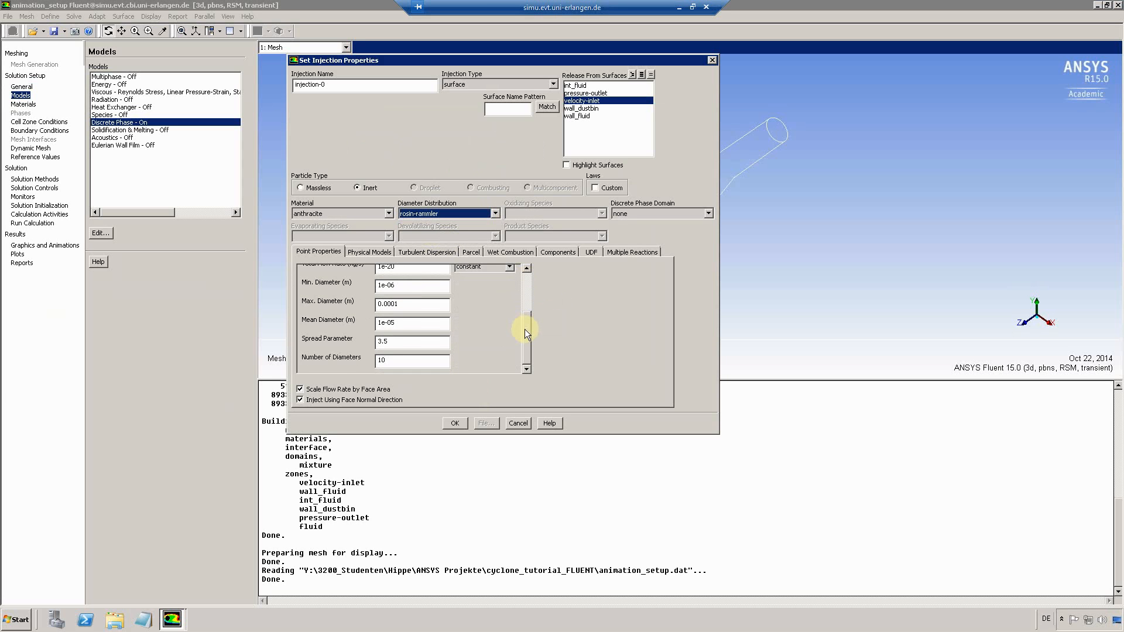
drag(396, 304, 356, 305)
text(1)
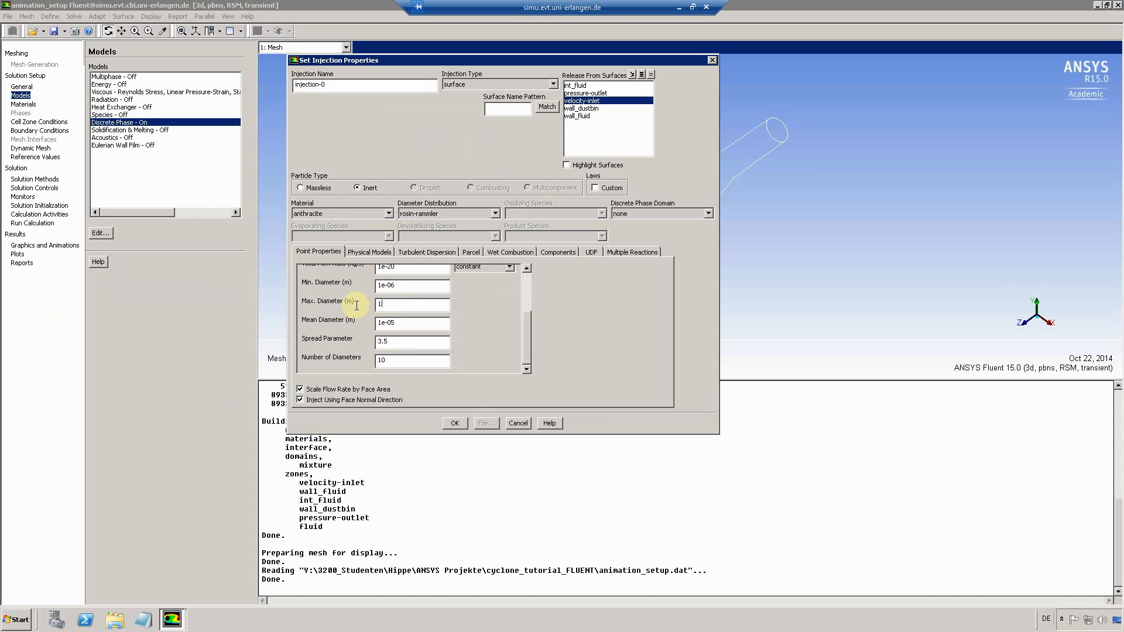
text(0e-06)
drag(383, 323, 372, 322)
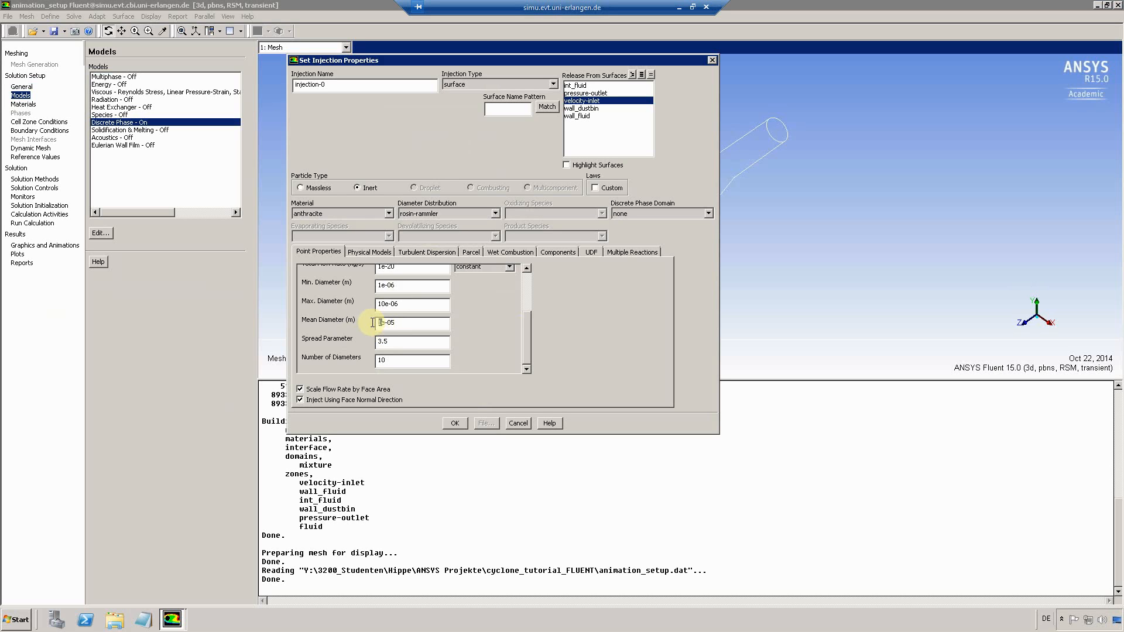
text(5)
click(406, 324)
double_click(383, 360)
text(3)
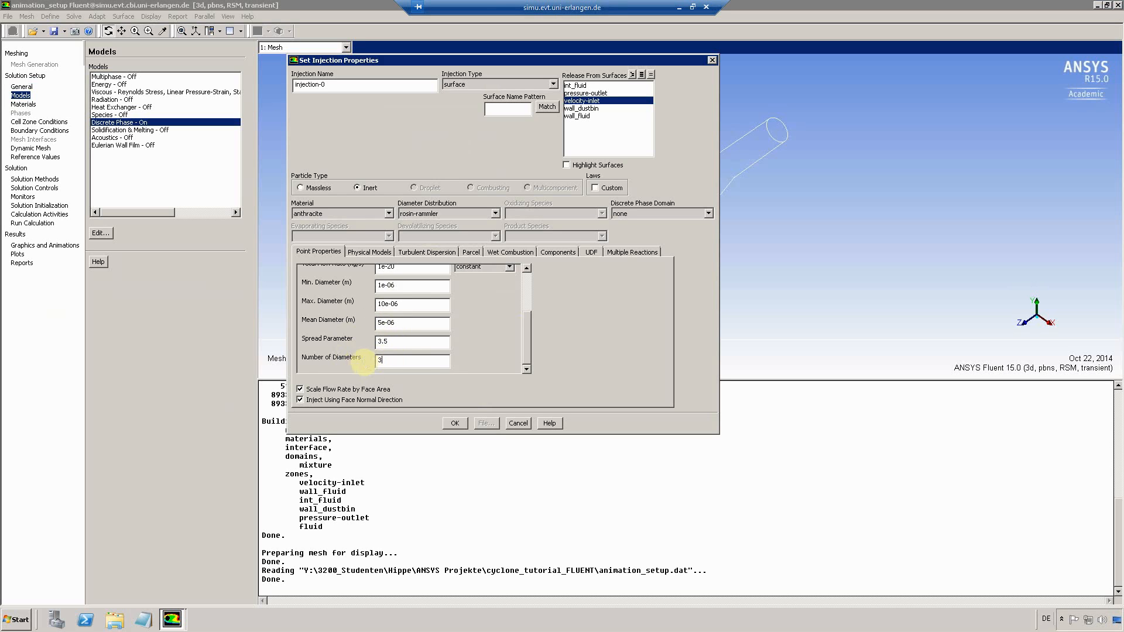
double_click(383, 360)
drag(525, 353, 531, 301)
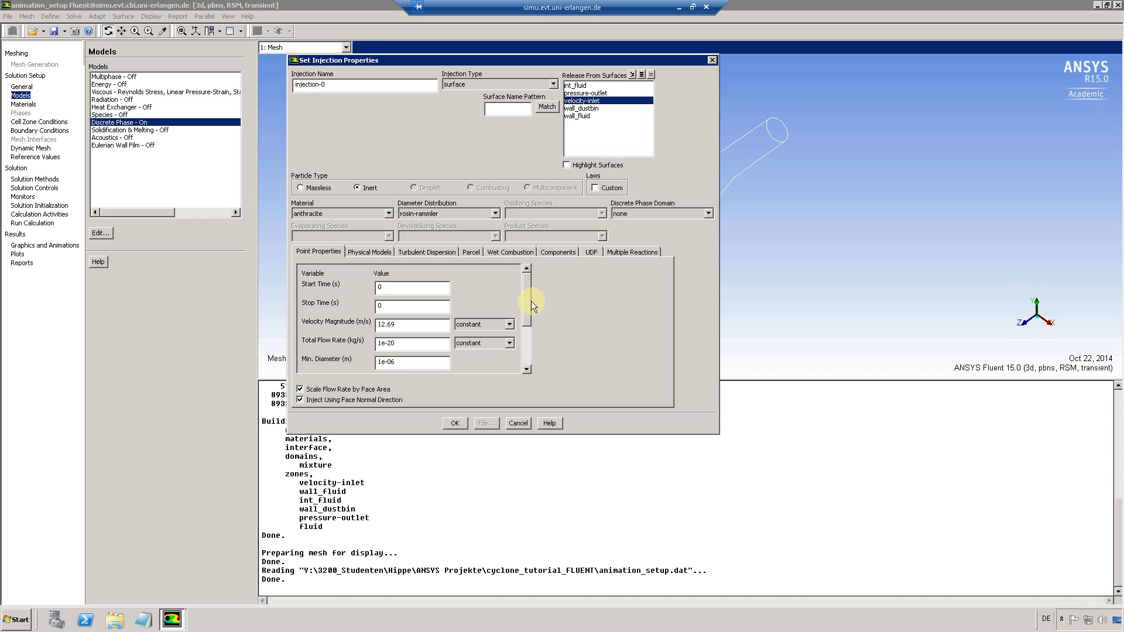
Set injection-0's start and stop times to 0.16 s, accept the injection and discrete phase settings, and close their dialogs.
drag(369, 61, 634, 91)
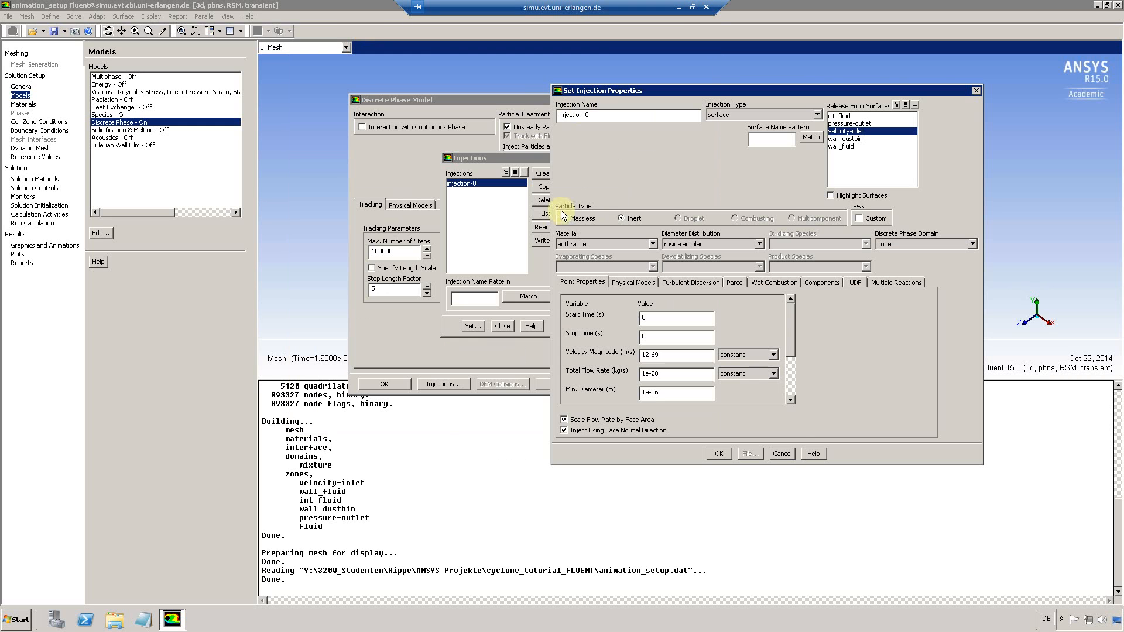
click(532, 97)
drag(532, 98, 691, 483)
drag(525, 154, 378, 475)
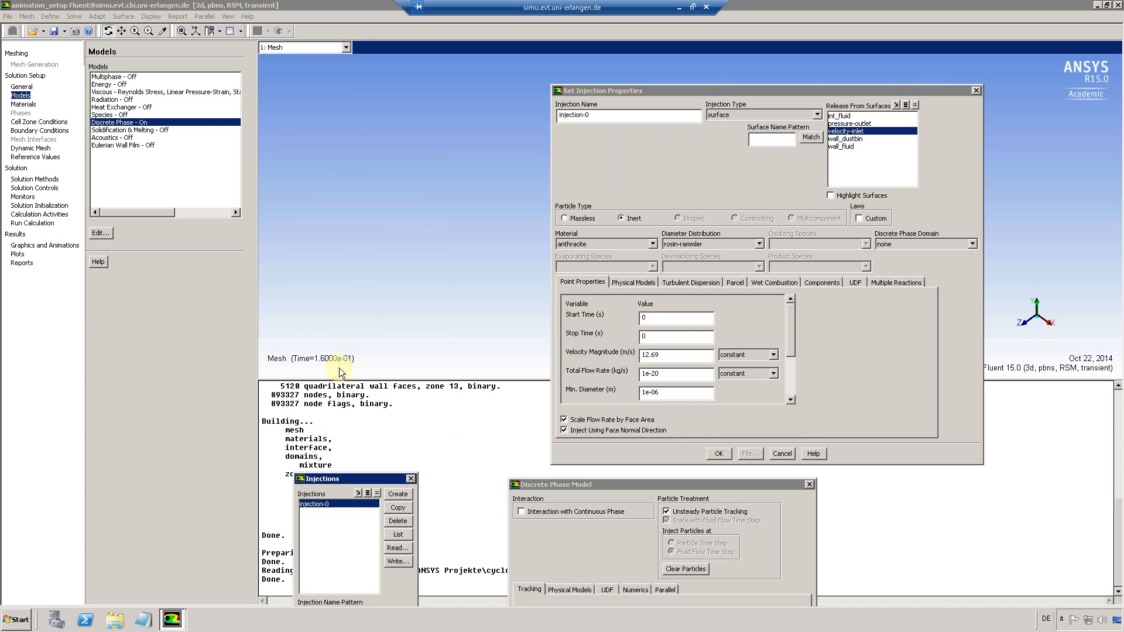
click(654, 318)
text(.16)
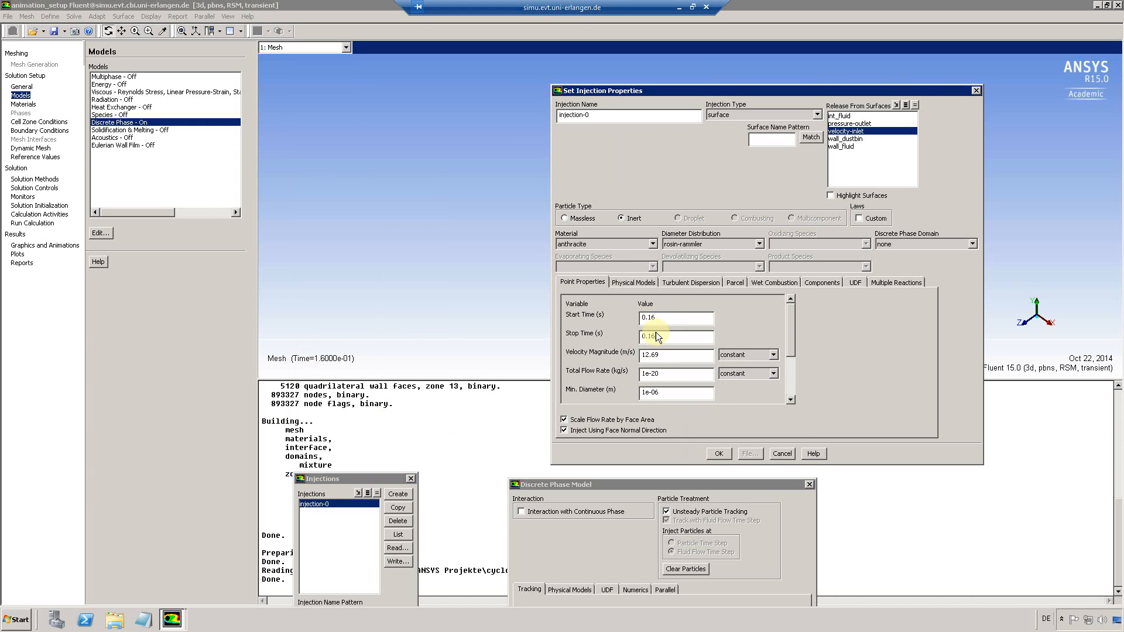
drag(791, 325, 753, 344)
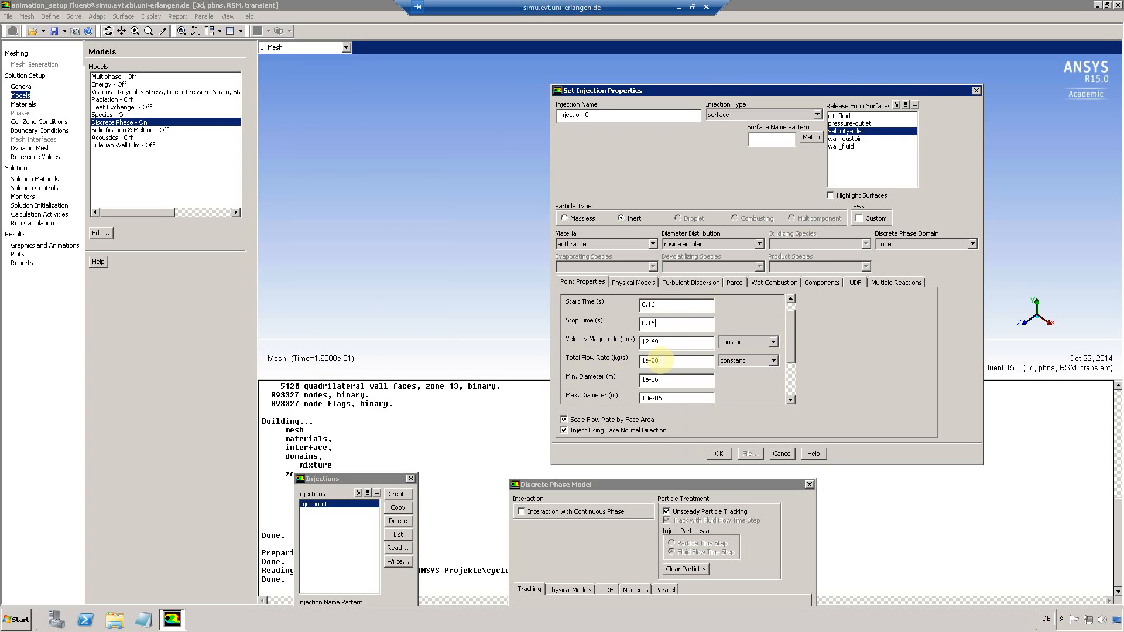
click(716, 454)
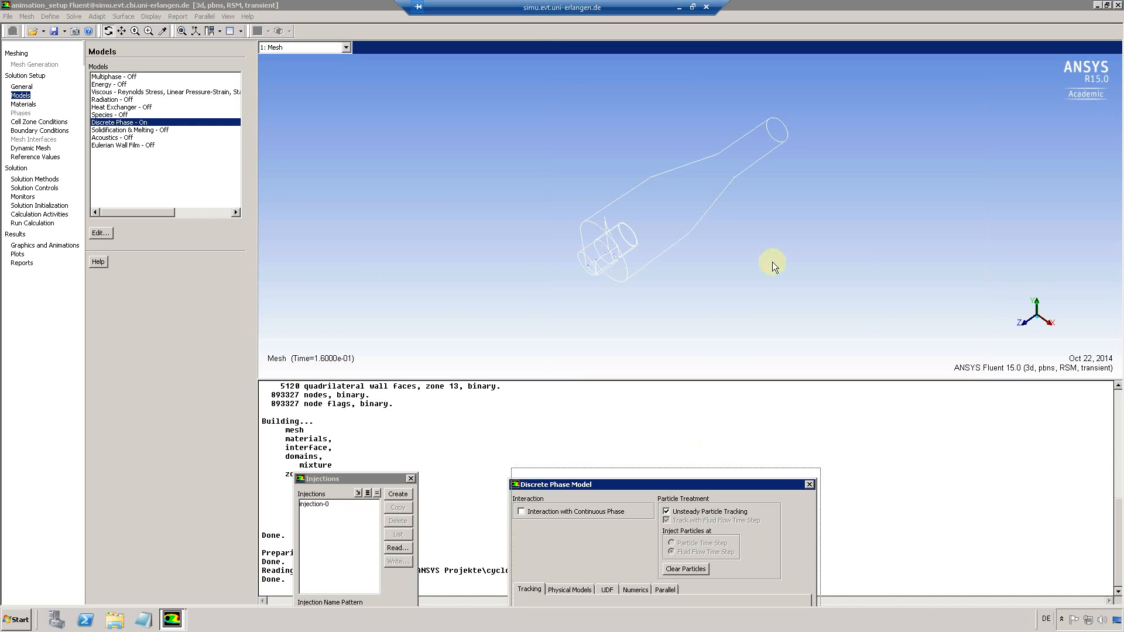
drag(772, 262, 789, 149)
click(614, 433)
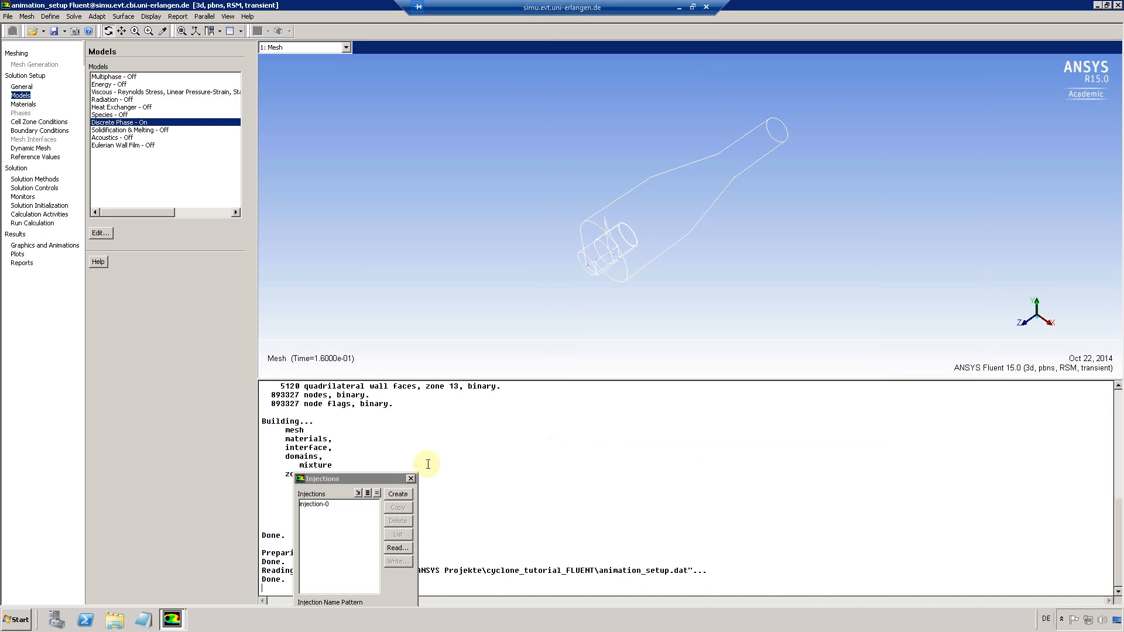
click(411, 478)
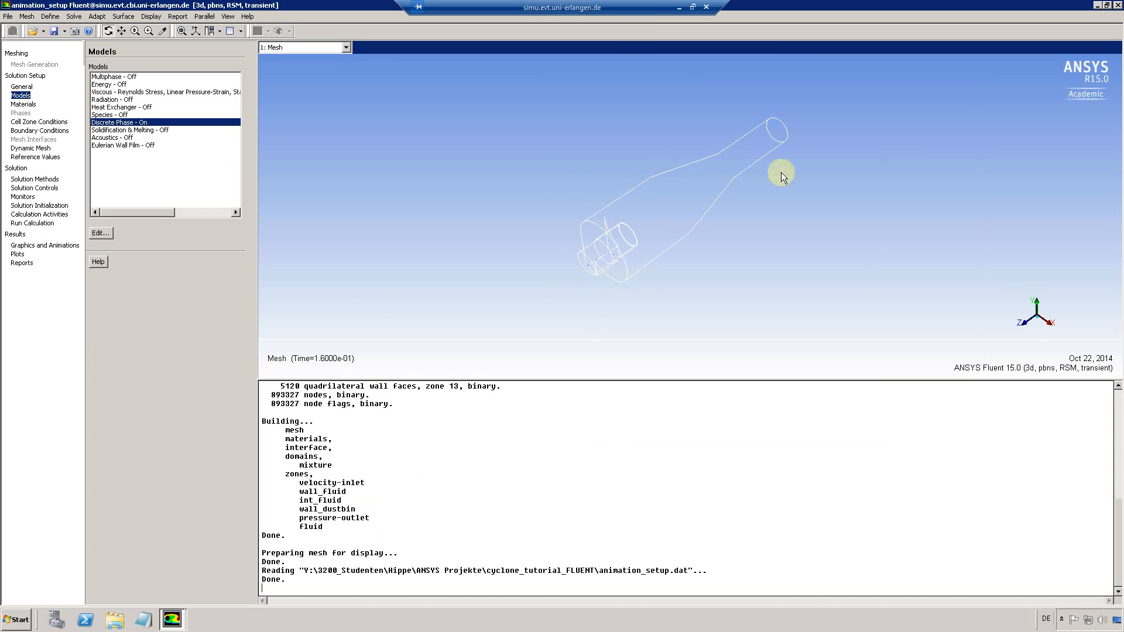
Create one solution animation sequence named sequence-cyclone that records every time step.
click(56, 215)
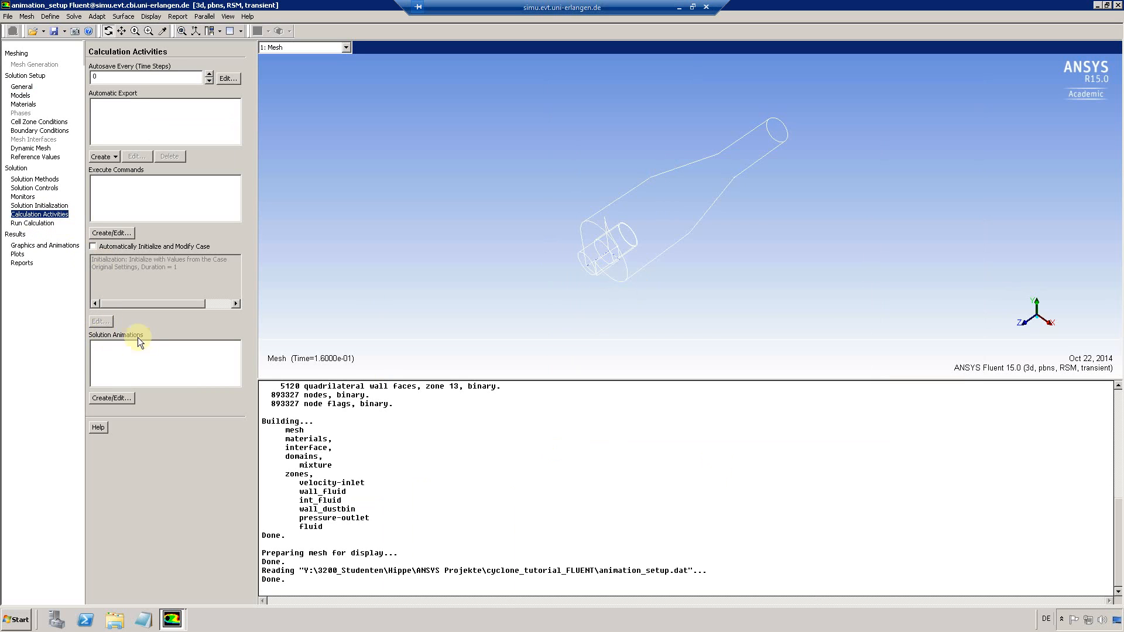
click(120, 398)
drag(131, 322, 372, 210)
click(341, 219)
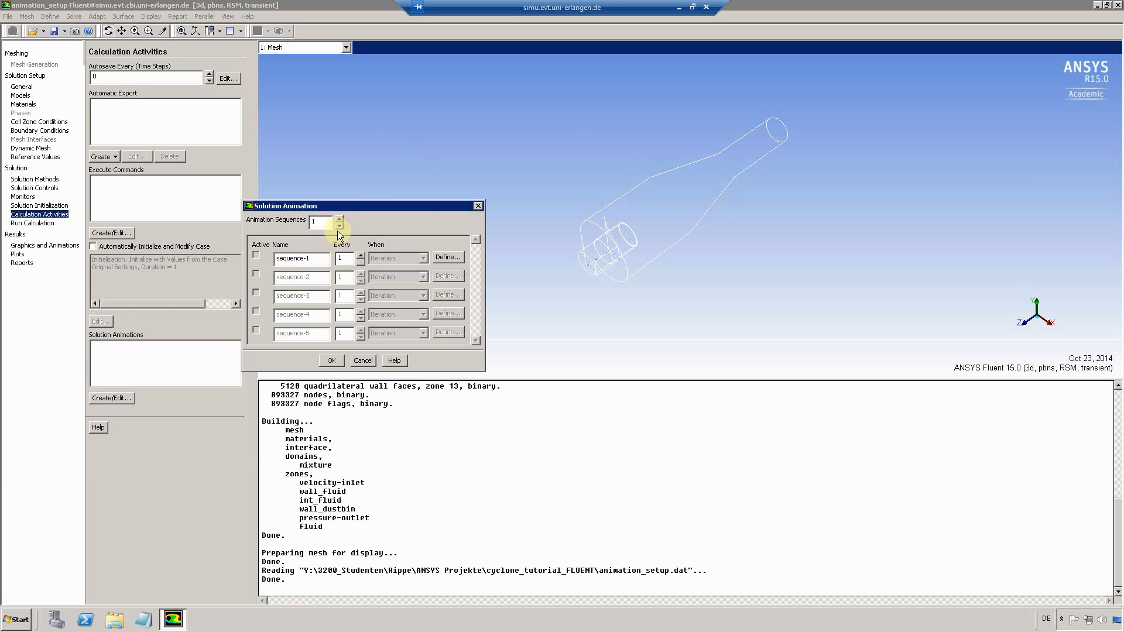
click(311, 261)
key(BackSpace)
text(cyclone)
click(419, 258)
Define the sequence to display particle tracks, with a mesh outline of only wall_dustbin and wall_fluid, viewing the cyclone upright.
click(448, 257)
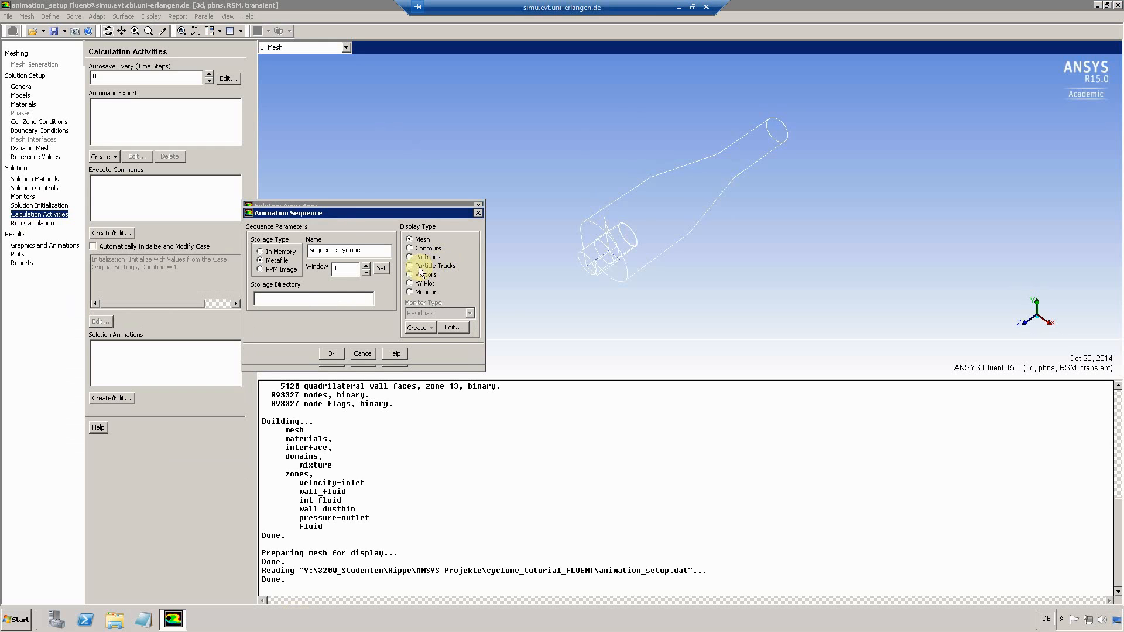
click(408, 267)
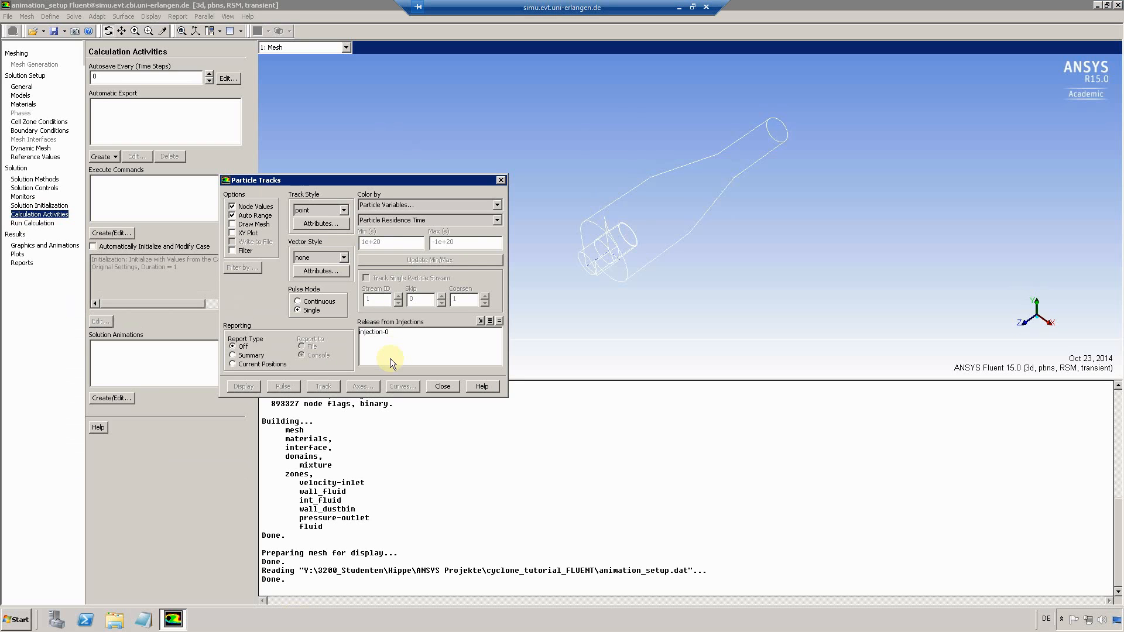
click(239, 224)
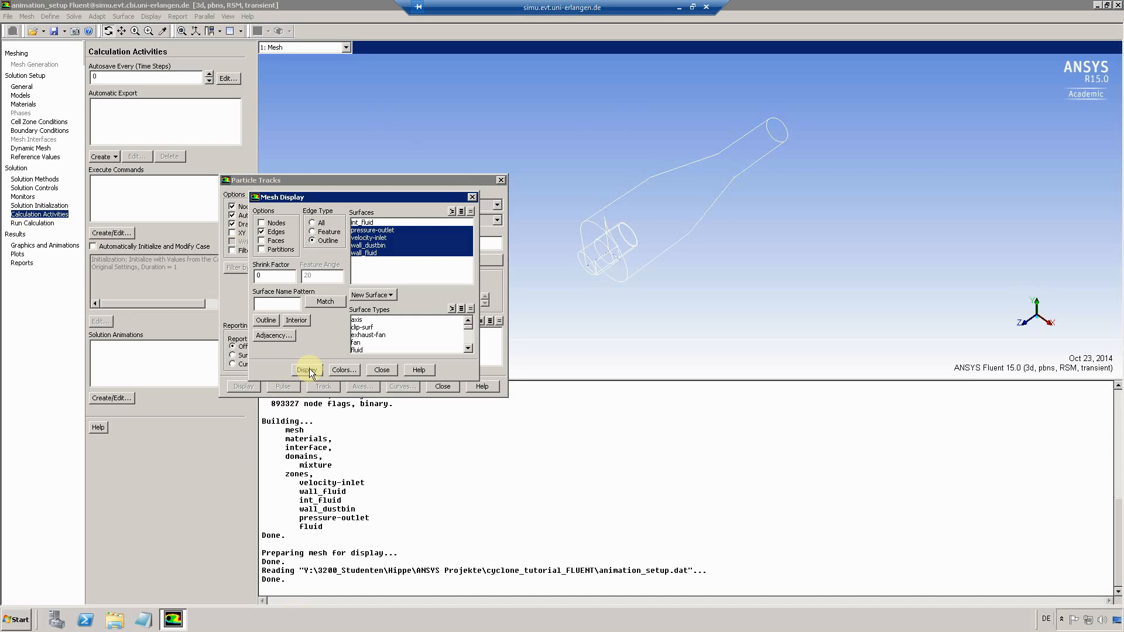
click(384, 230)
click(383, 238)
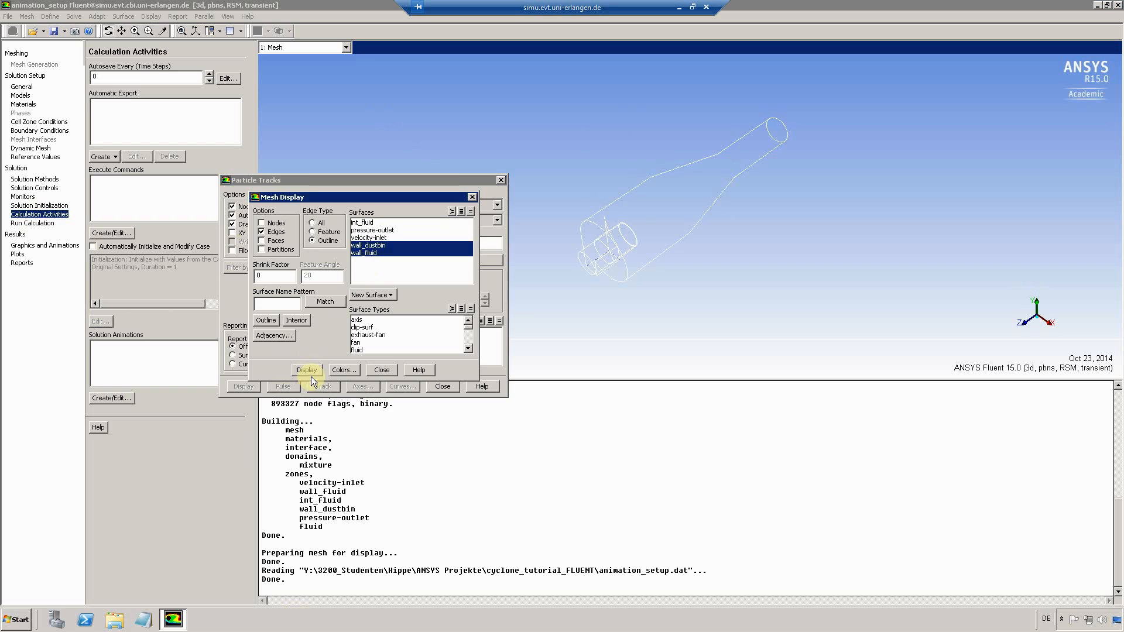
click(308, 369)
drag(619, 255, 578, 194)
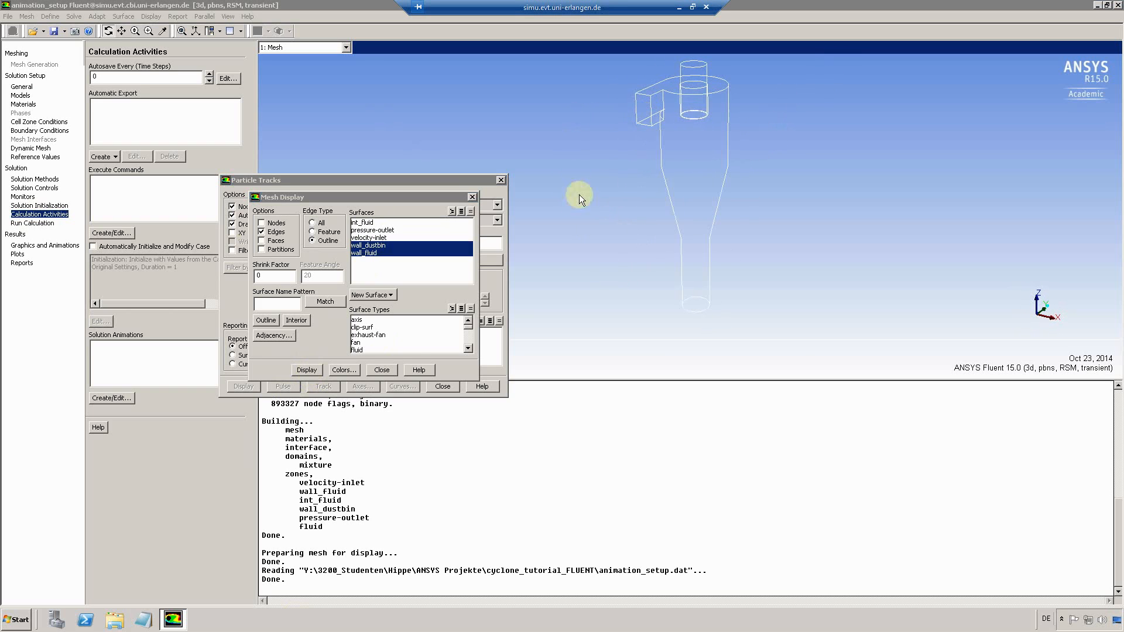
click(376, 369)
Keep the particle track style as point and set its marker size to 0.3.
click(328, 209)
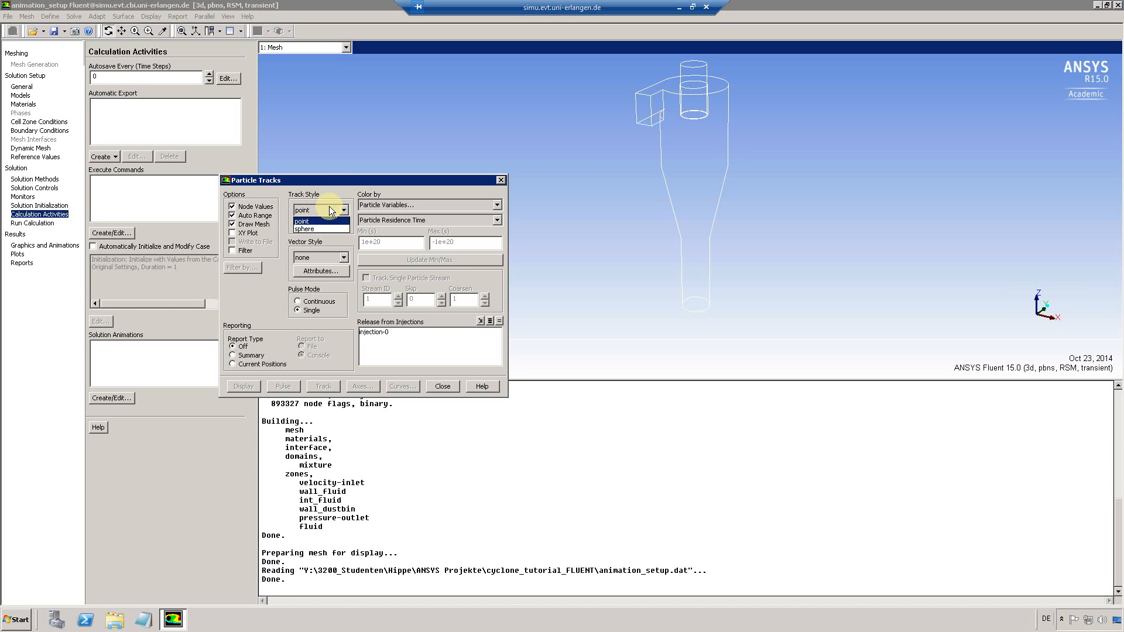
click(316, 221)
click(320, 226)
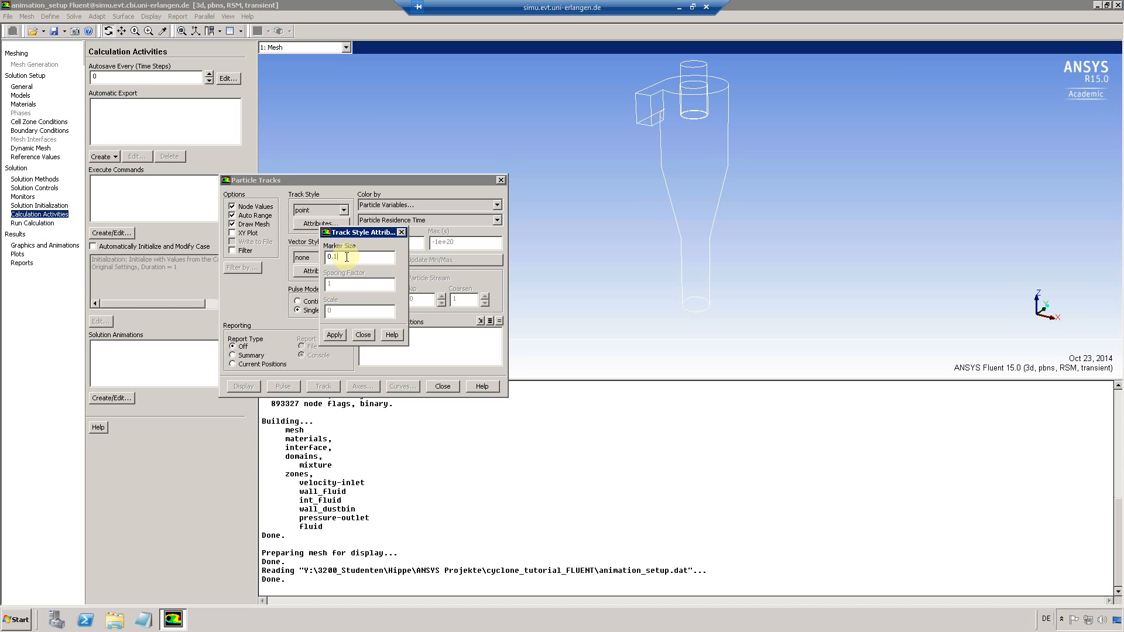
text(0.3)
click(335, 335)
click(363, 334)
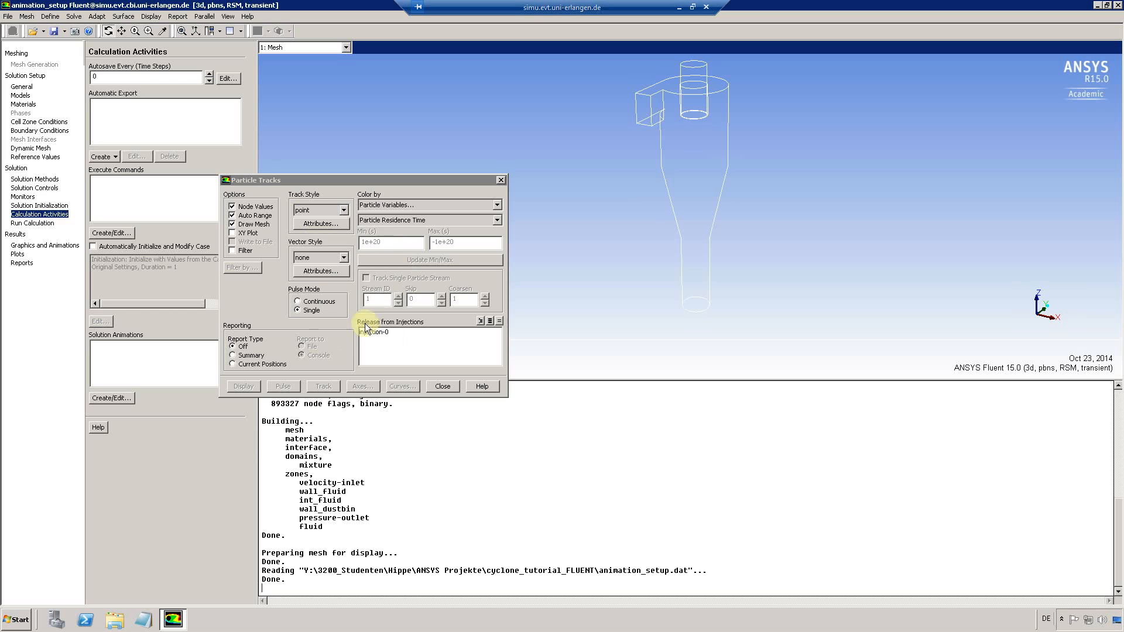
Color the particle tracks by Particle Diameter, display them for injection-0, and accept the animation sequence.
click(416, 221)
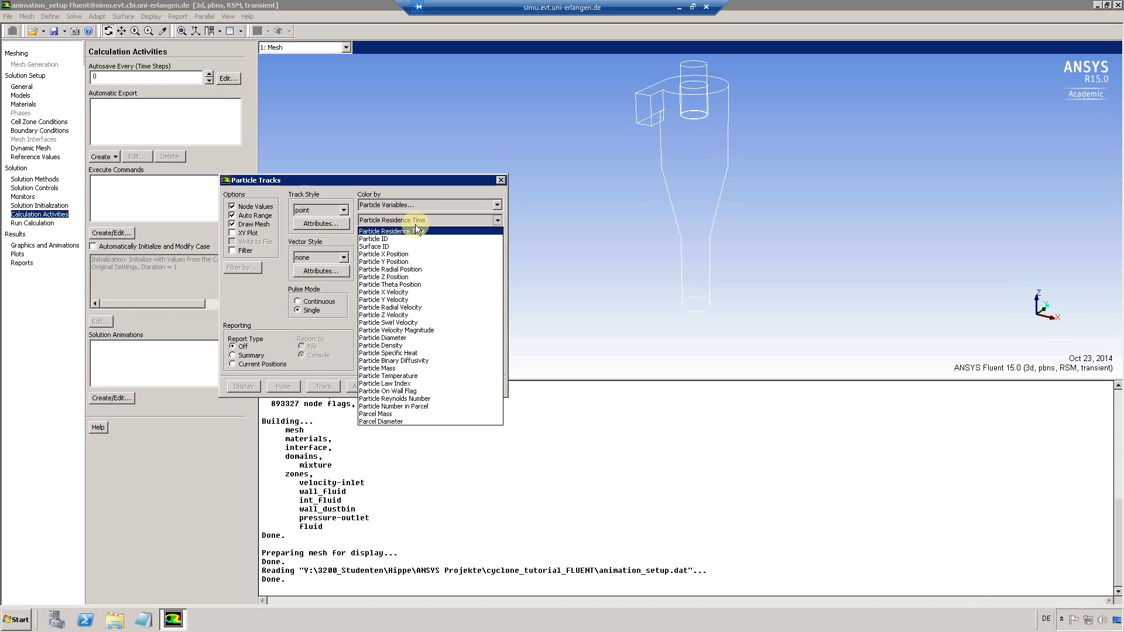
click(399, 338)
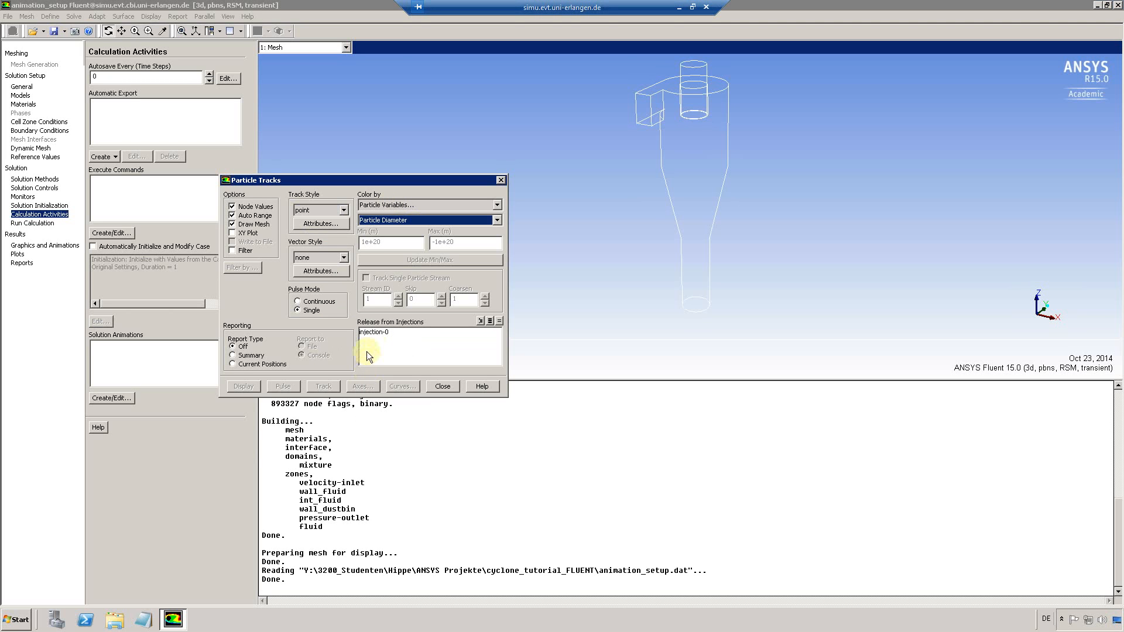
click(244, 388)
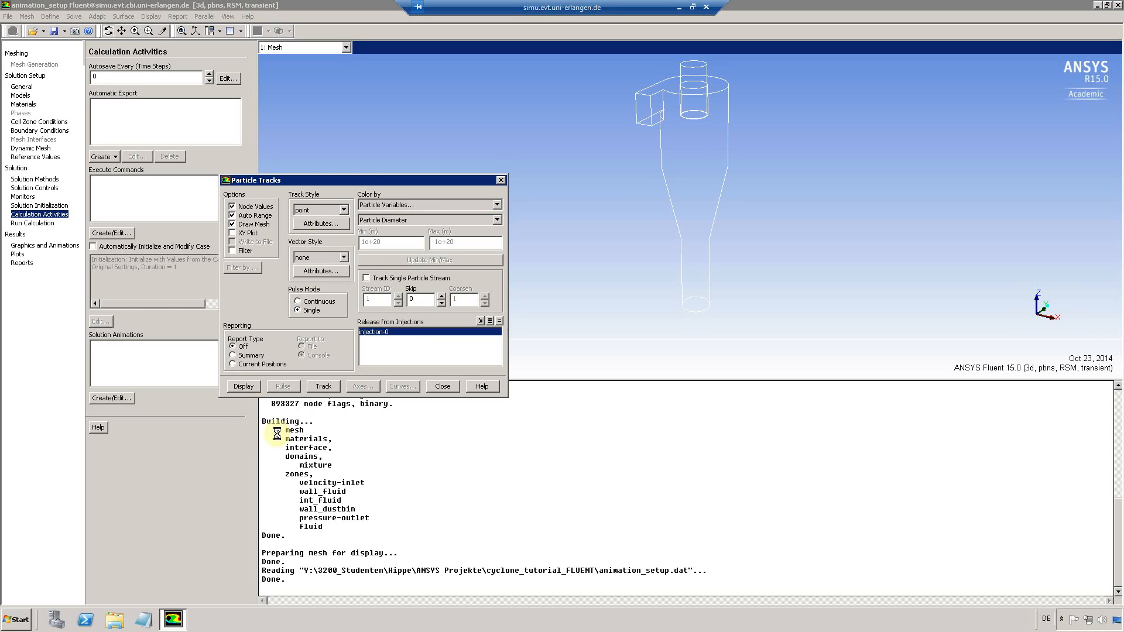
click(434, 385)
click(332, 354)
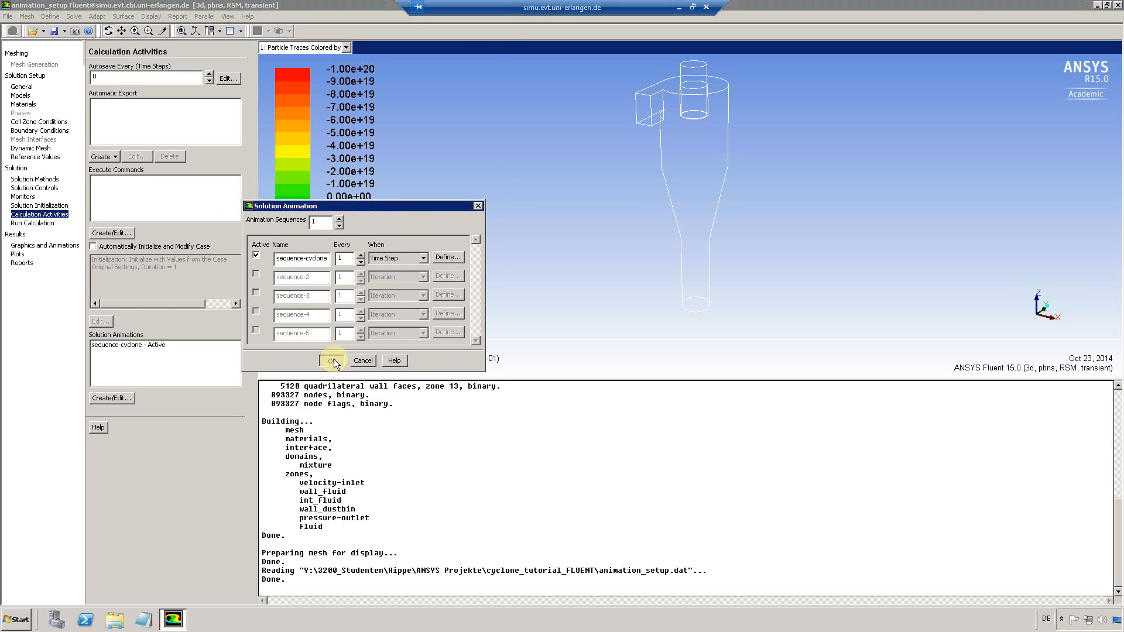
click(334, 359)
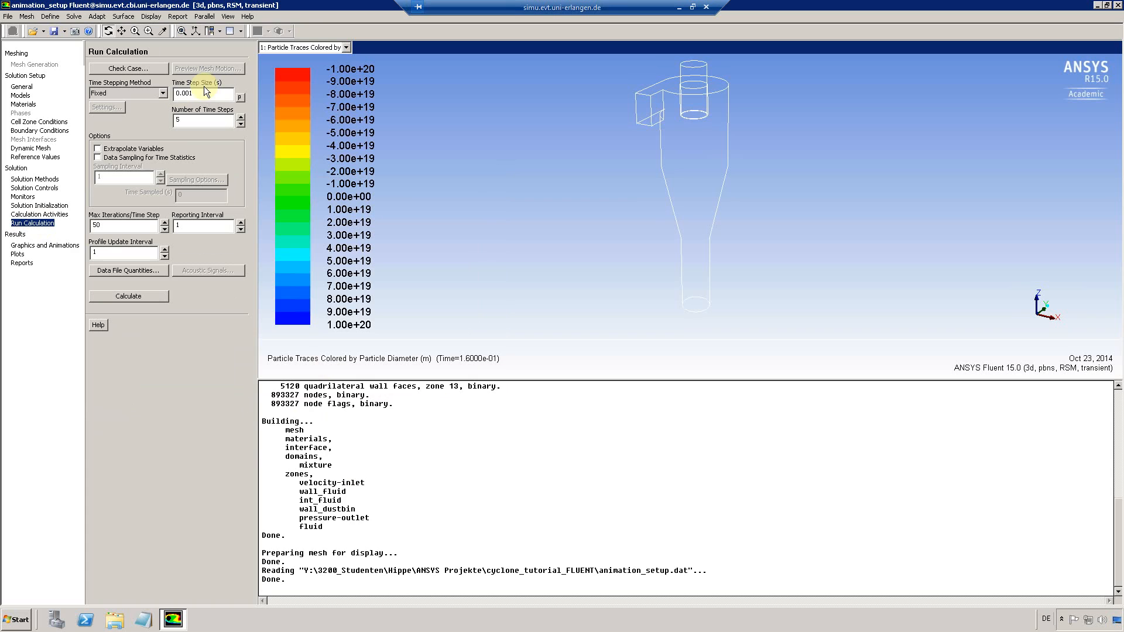
Run the calculation for 1000 time steps with a maximum of 1 iteration per time step.
double_click(193, 119)
text(1000)
double_click(100, 226)
text(1)
click(135, 297)
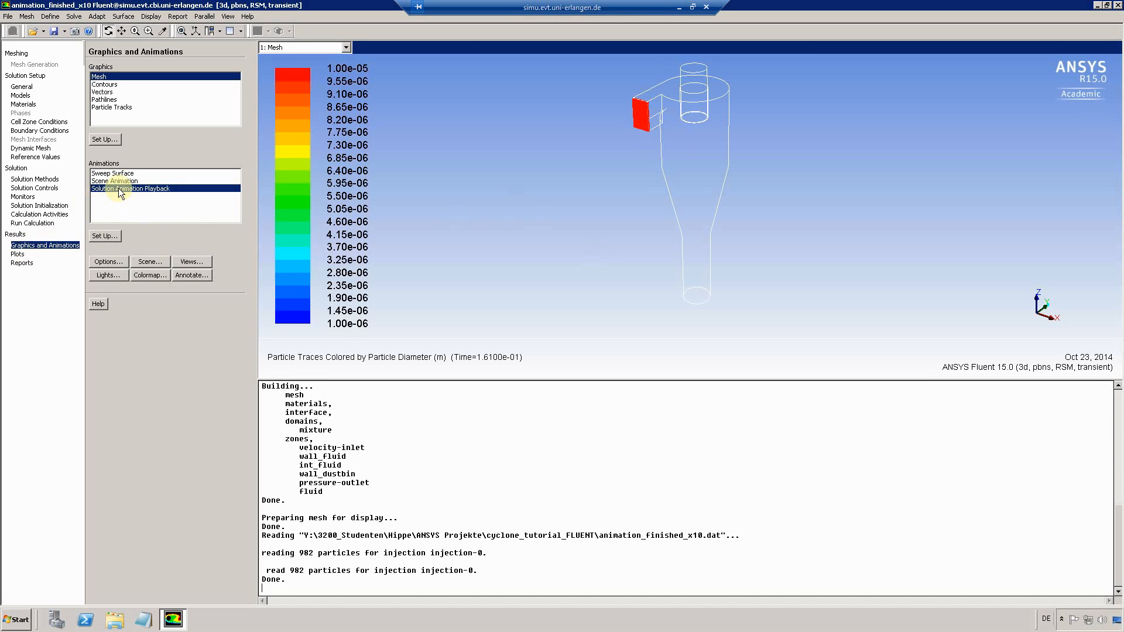
Open the solution animation playback for the cyclone_1s sequence and write it out in MPEG format.
click(101, 236)
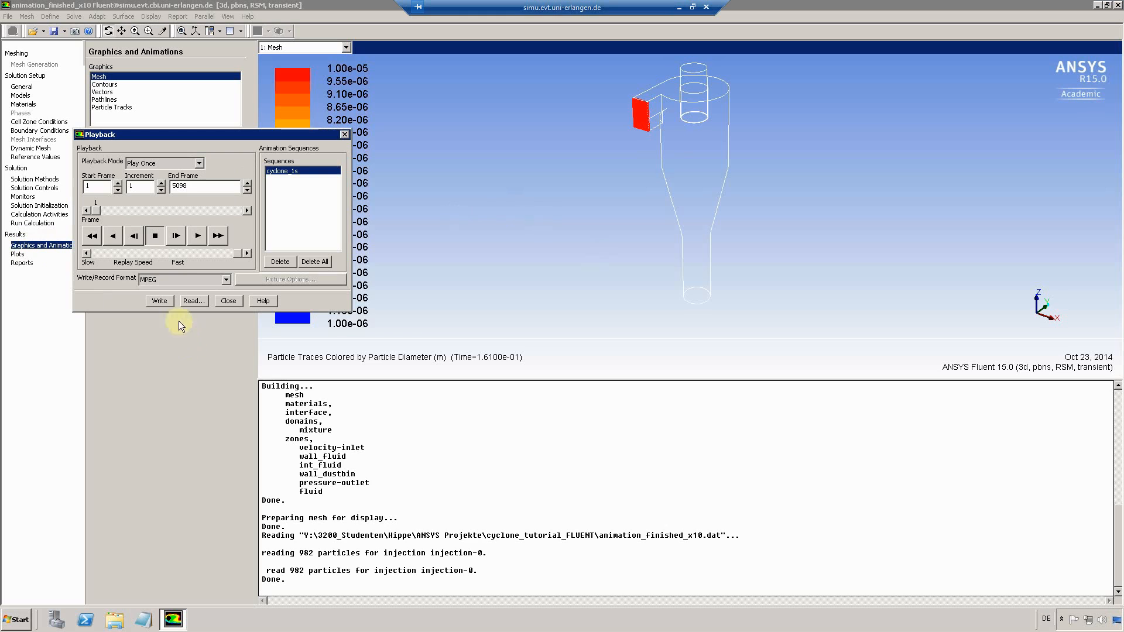
click(156, 279)
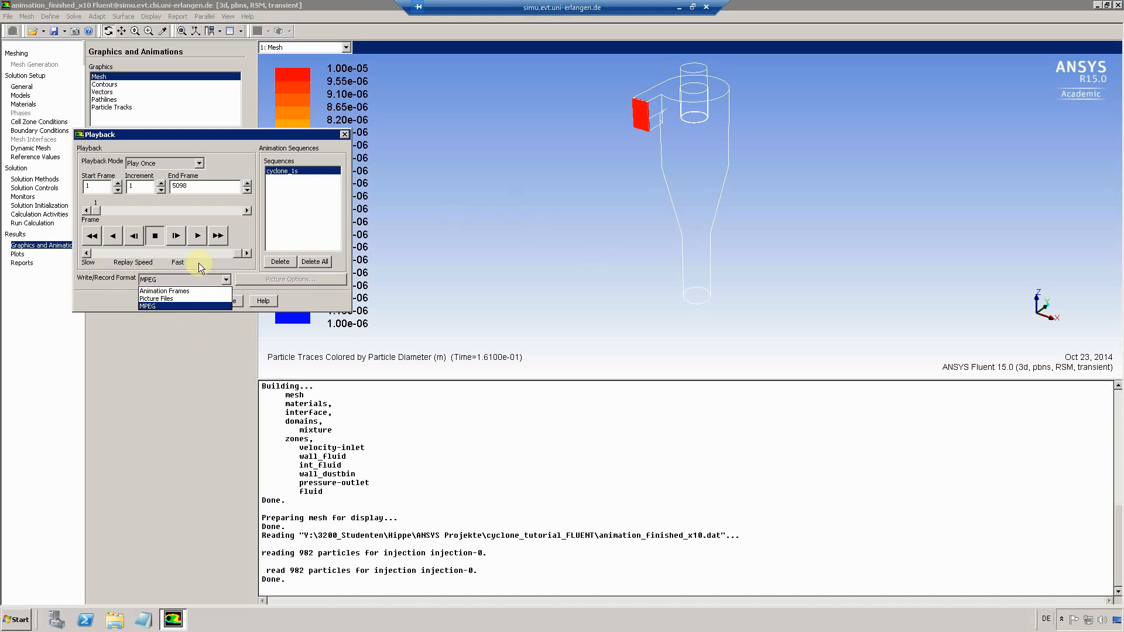
click(149, 308)
click(160, 301)
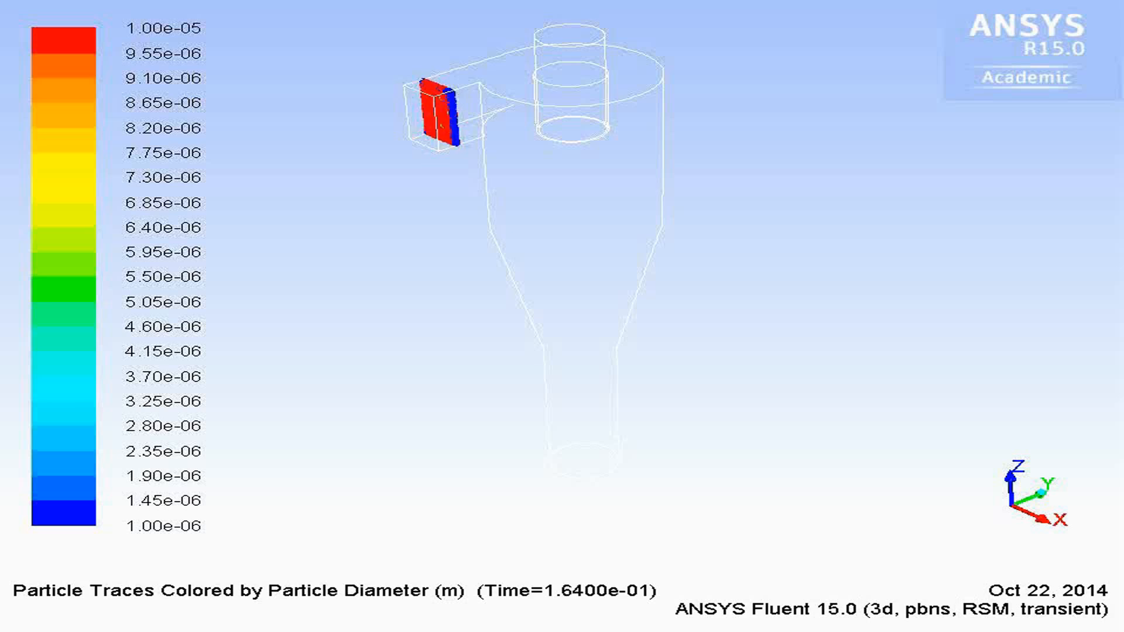